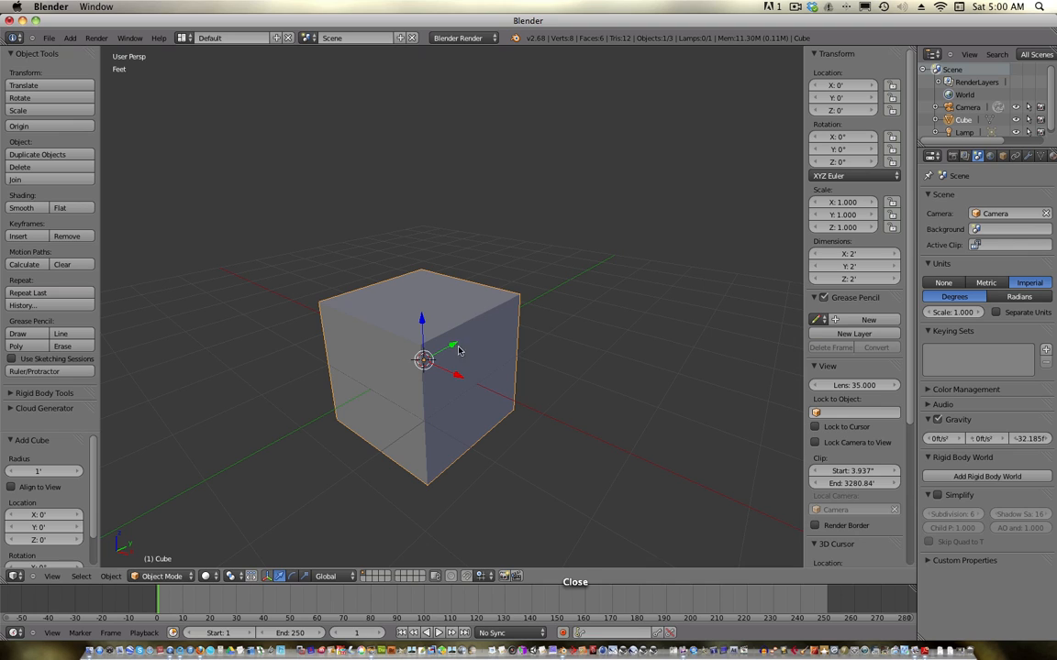
- Set the cube's dimensions to 10' in X, 15' in Y and 8' in Z
middle_click_drag(459, 350, 536, 306)
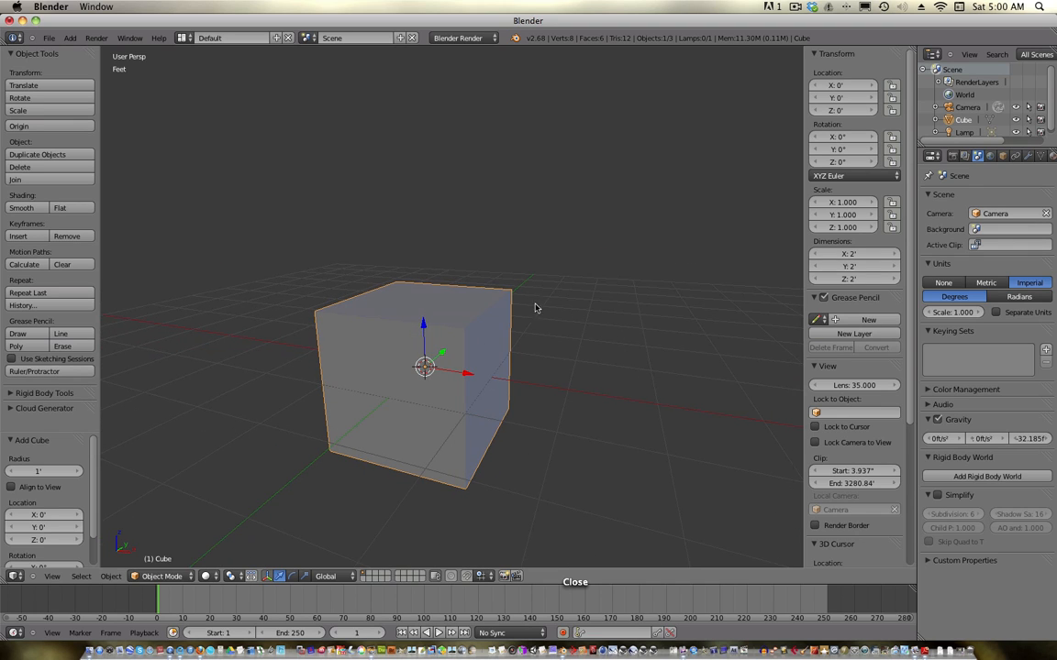
left_click(814, 254)
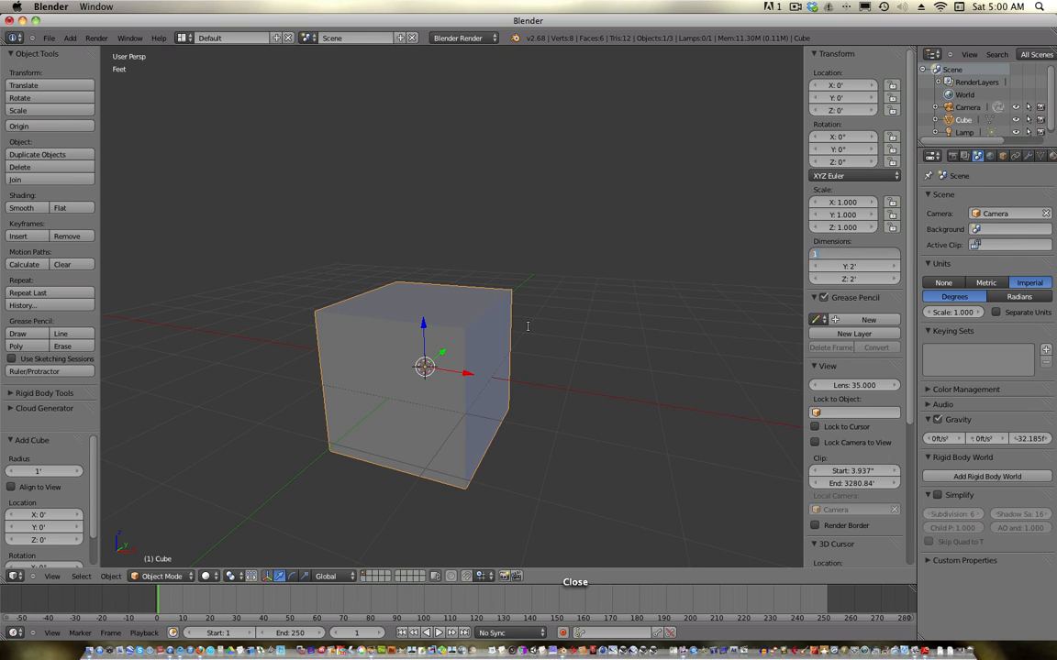
key("Tab")
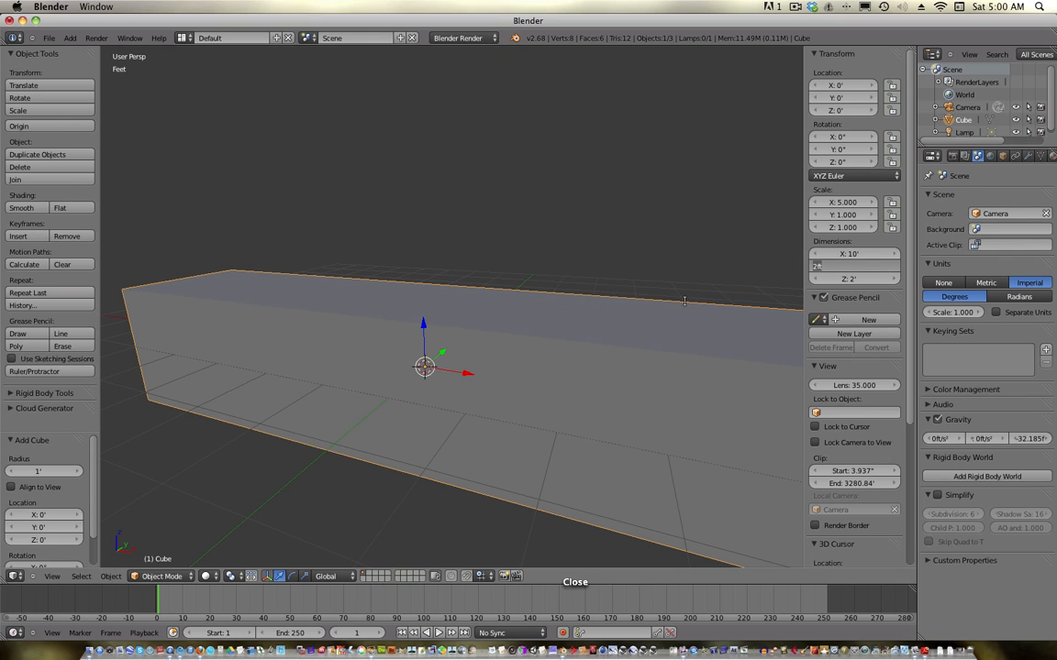
key("Tab")
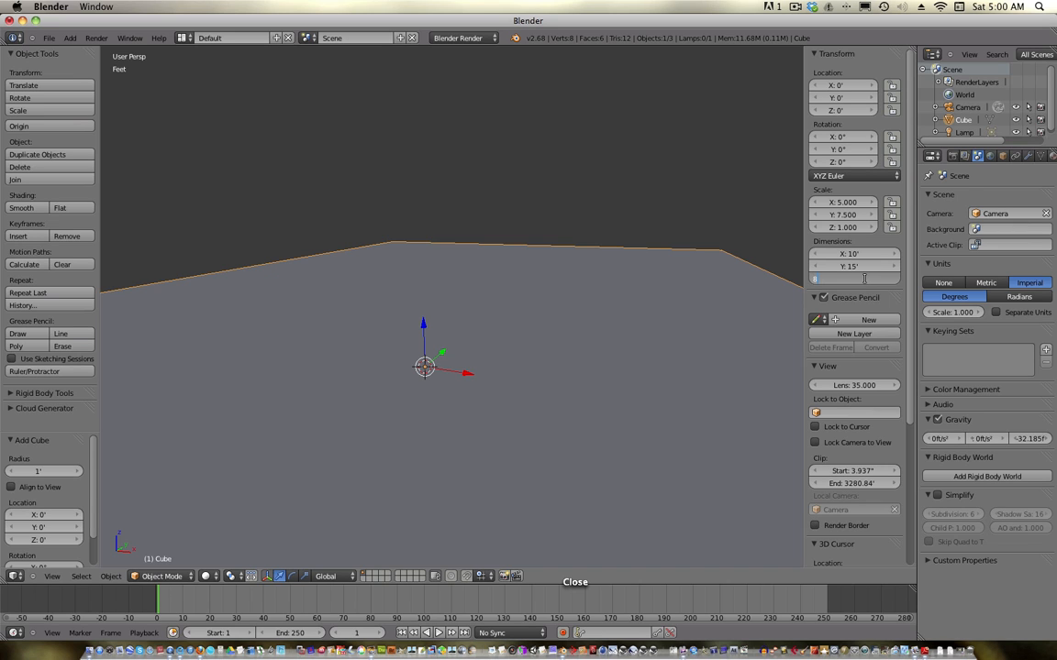
type("8")
key("Return")
scroll(620, 276, "down", 6)
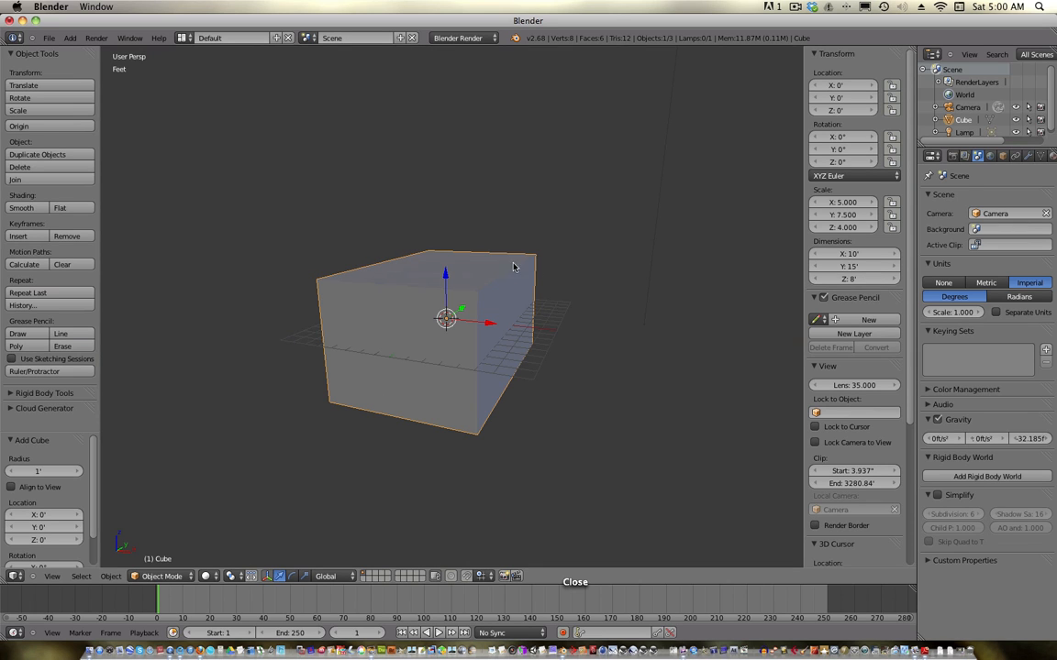
- In front orthographic view, move the box up about 4.1' along Z so its base rests on the ground line
key("KP_1")
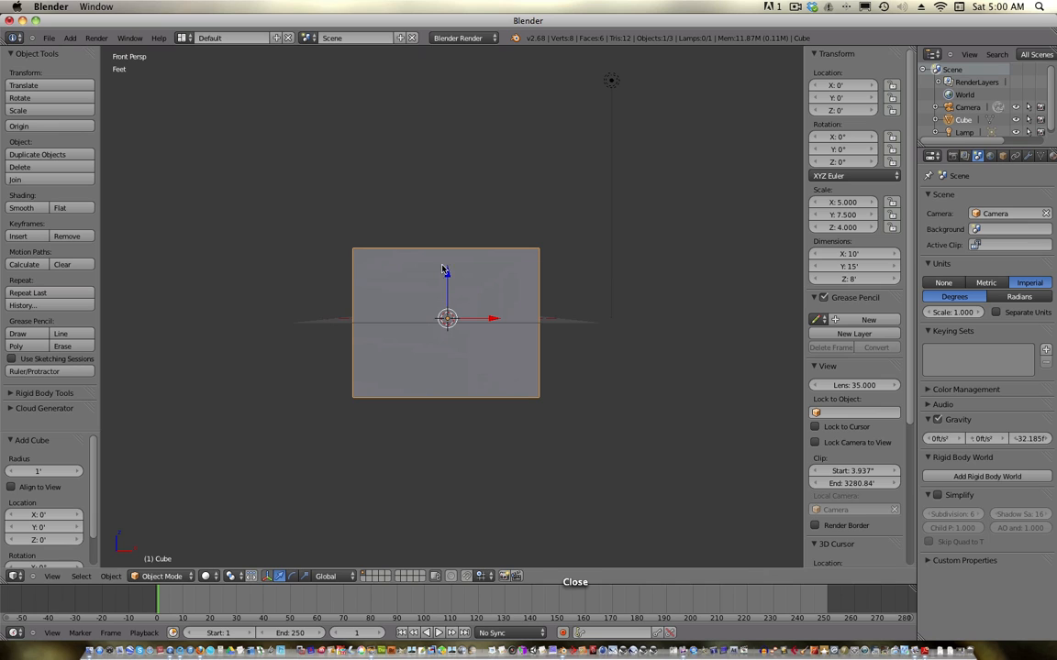
key("KP_5")
left_click_drag(446, 281, 464, 227)
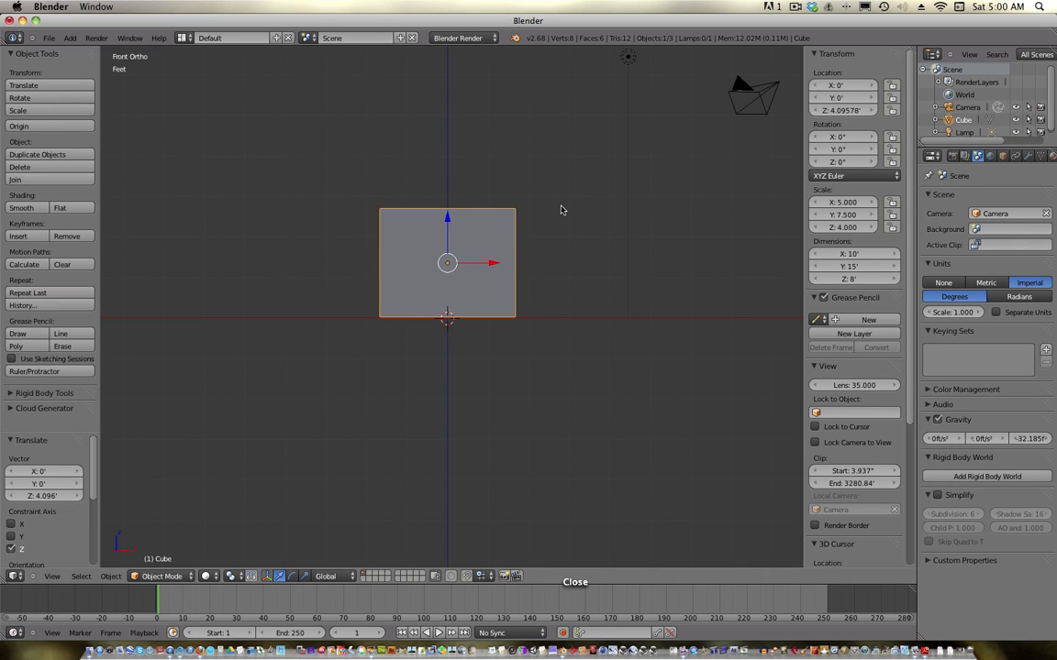
- Return to a perspective view of the box and enter Edit Mode with face selection
middle_click_drag(561, 210, 484, 272)
scroll(511, 266, "up", 10)
scroll(487, 252, "down", 2)
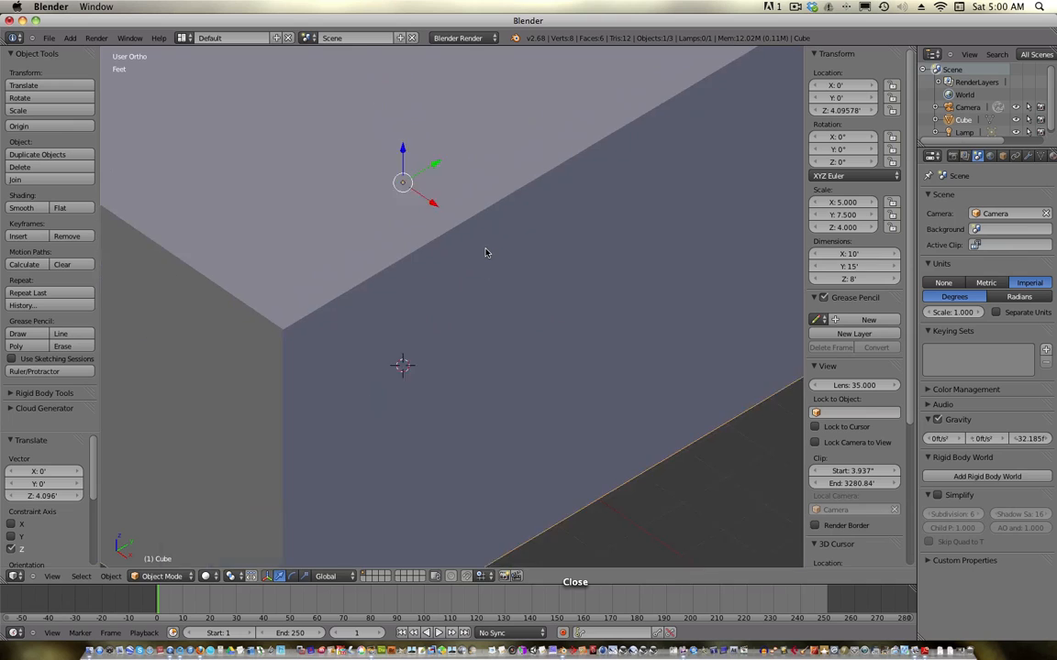
scroll(488, 252, "down", 4)
key("KP_5")
scroll(491, 257, "up", 2)
scroll(491, 257, "down", 6)
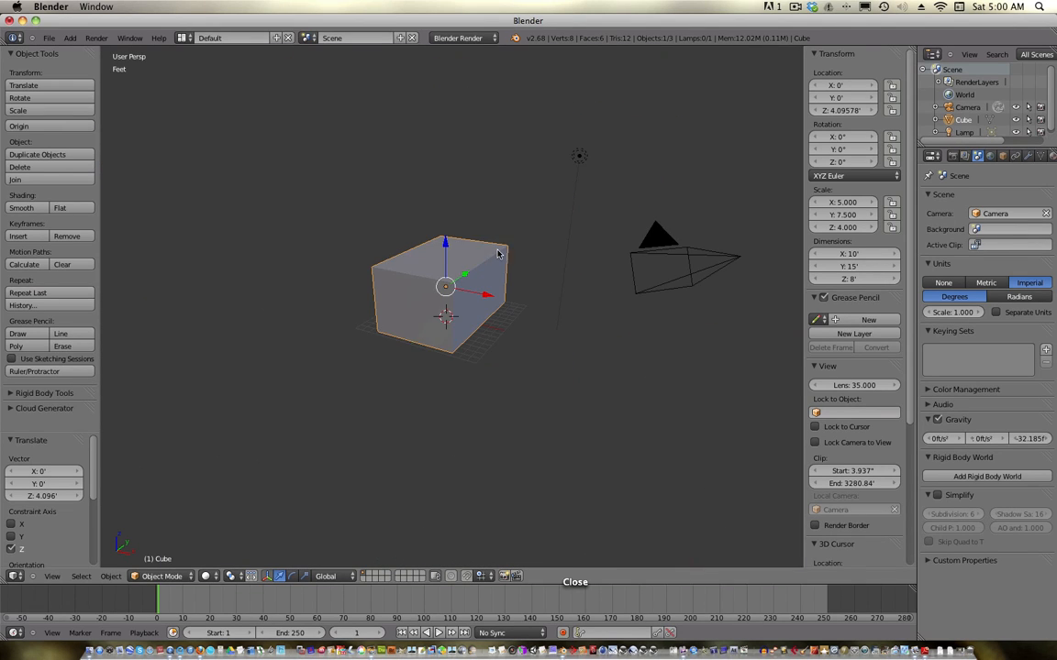
scroll(488, 253, "up", 4)
middle_click_drag(488, 252, 496, 264)
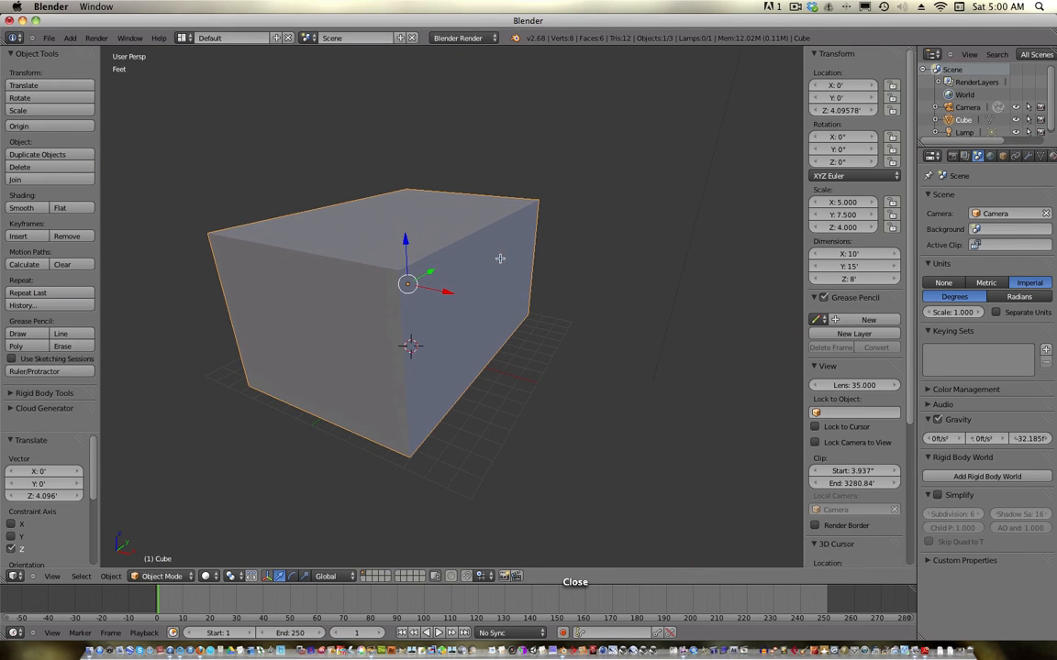
key("Tab")
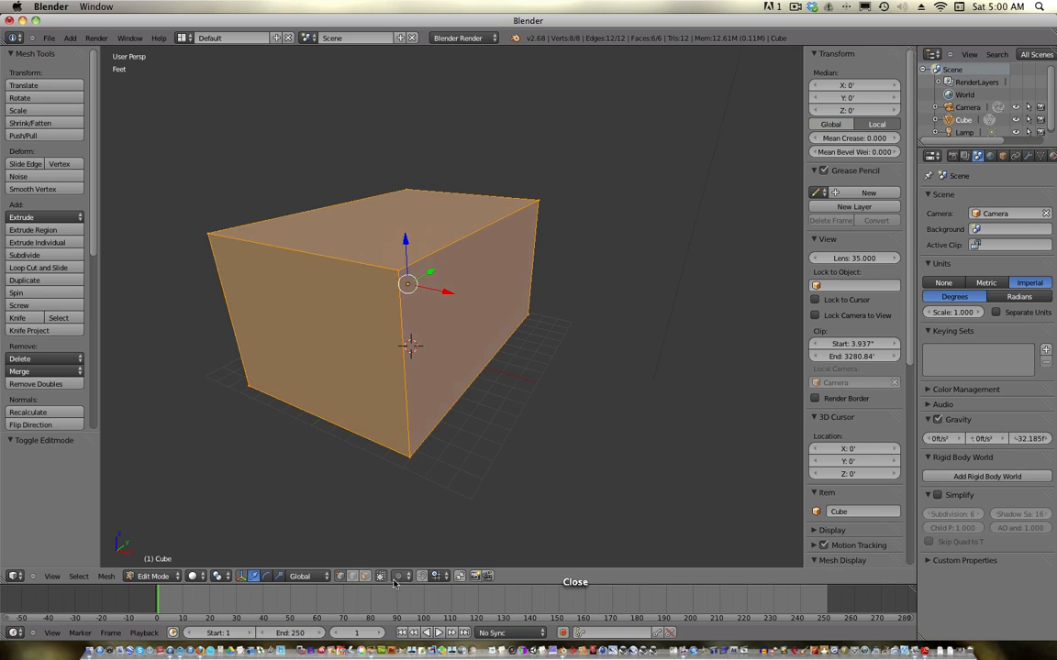
left_click(365, 576)
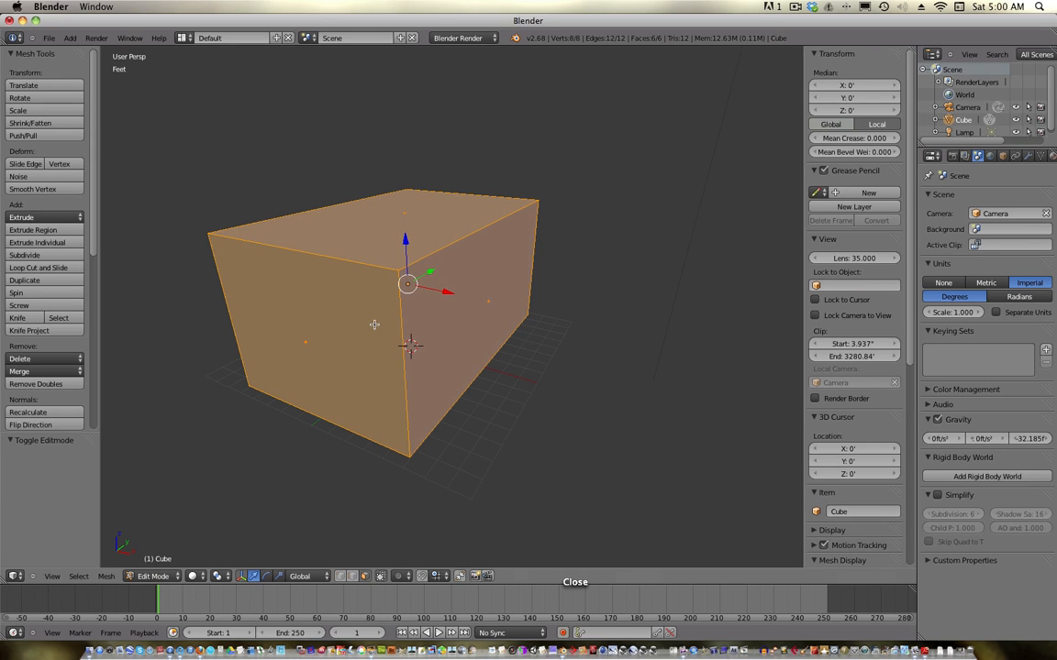
- Turn on the Screencast Keys display and separate the box's top face into its own object
right_click(414, 211)
key("p")
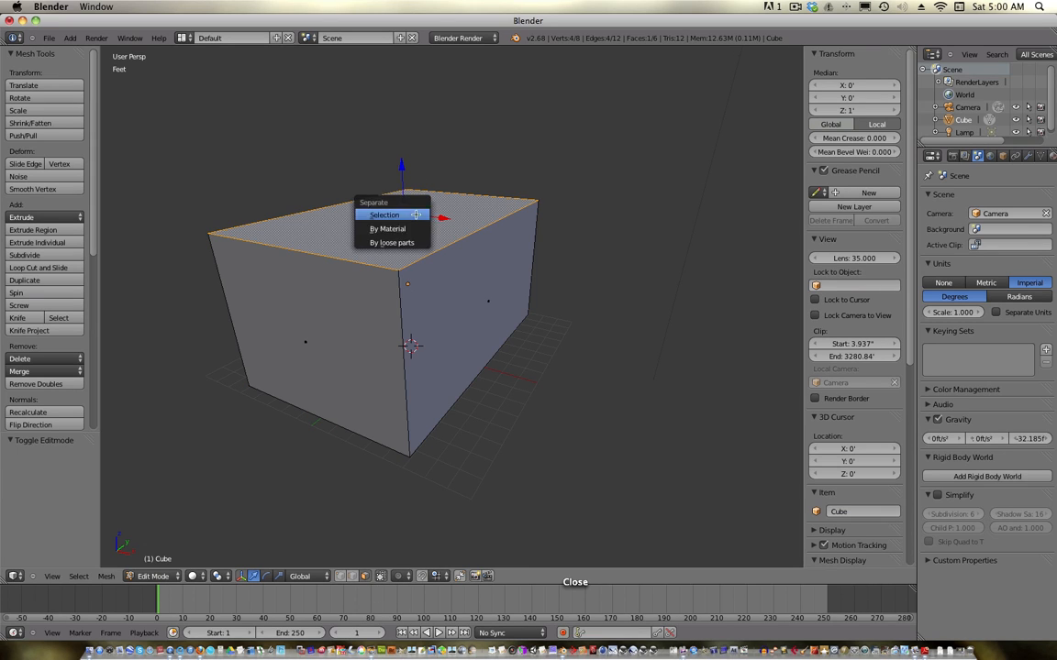
scroll(895, 426, "down", 8)
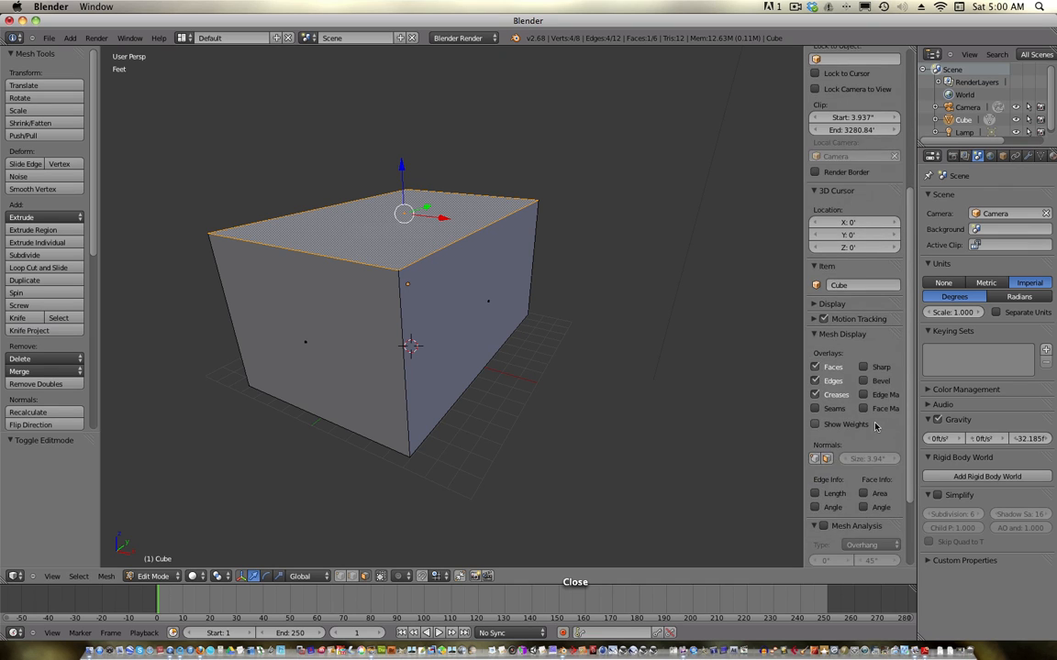
left_click(846, 557)
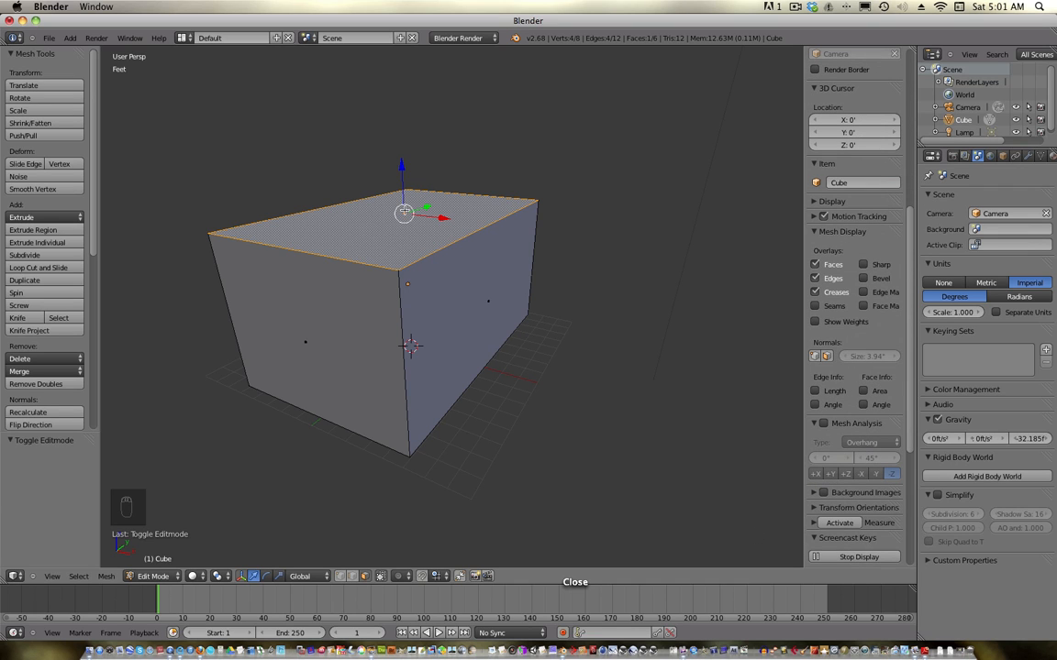
key("p")
left_click(386, 178)
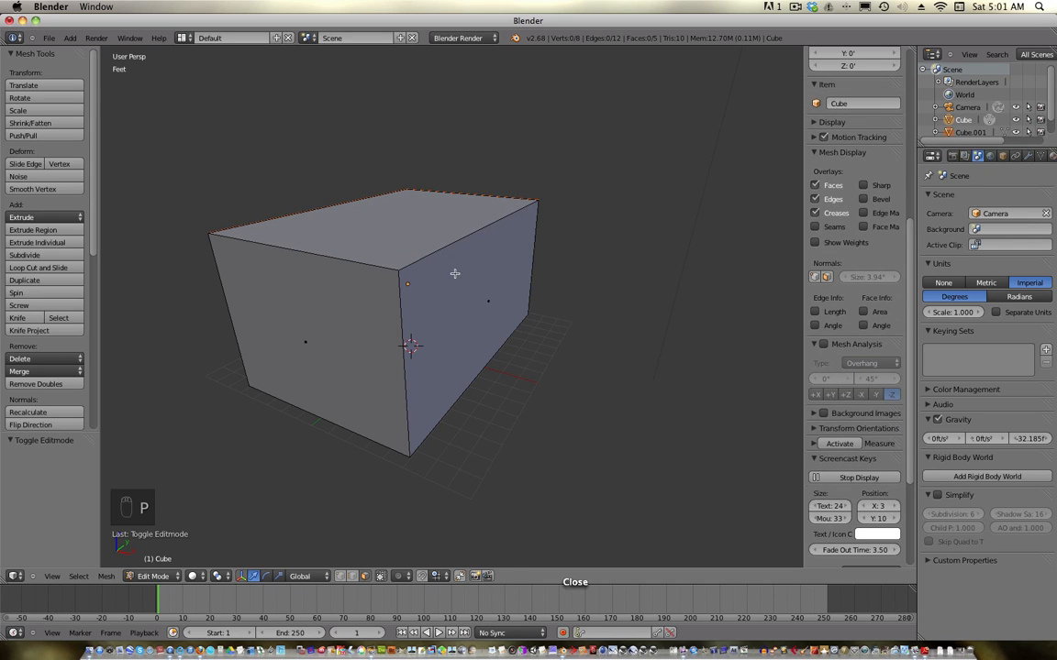
- Separate the box's long side face on the positive X side into its own object
right_click(497, 299)
key("p")
left_click(495, 299)
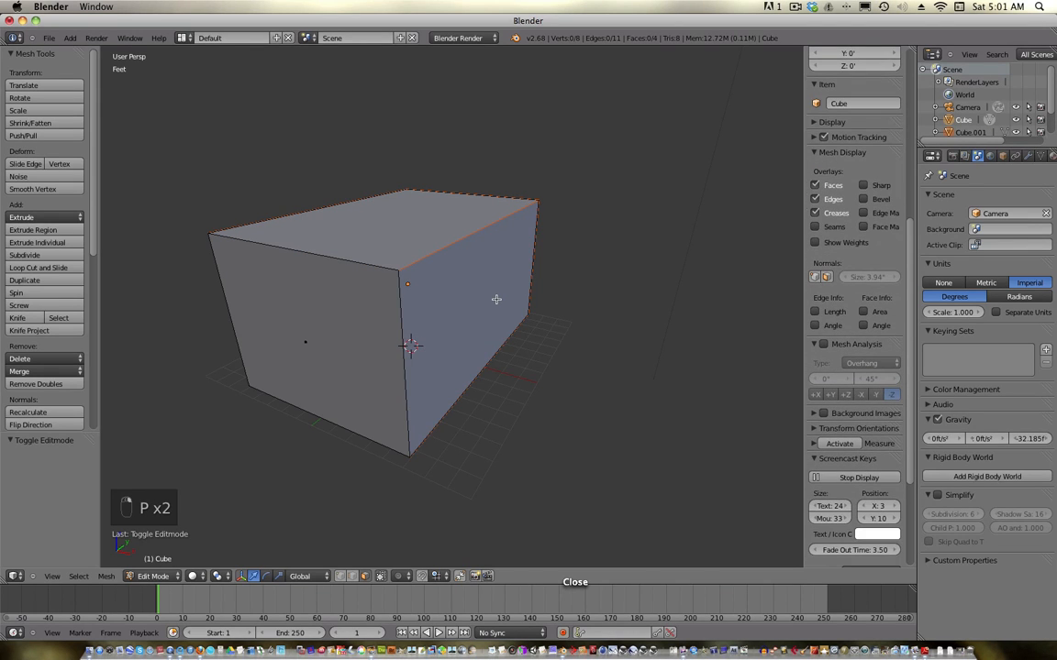
- Switch to wireframe display and separate the front face and the negative X side face into individual objects
key("Tab")
key("Tab")
key("z")
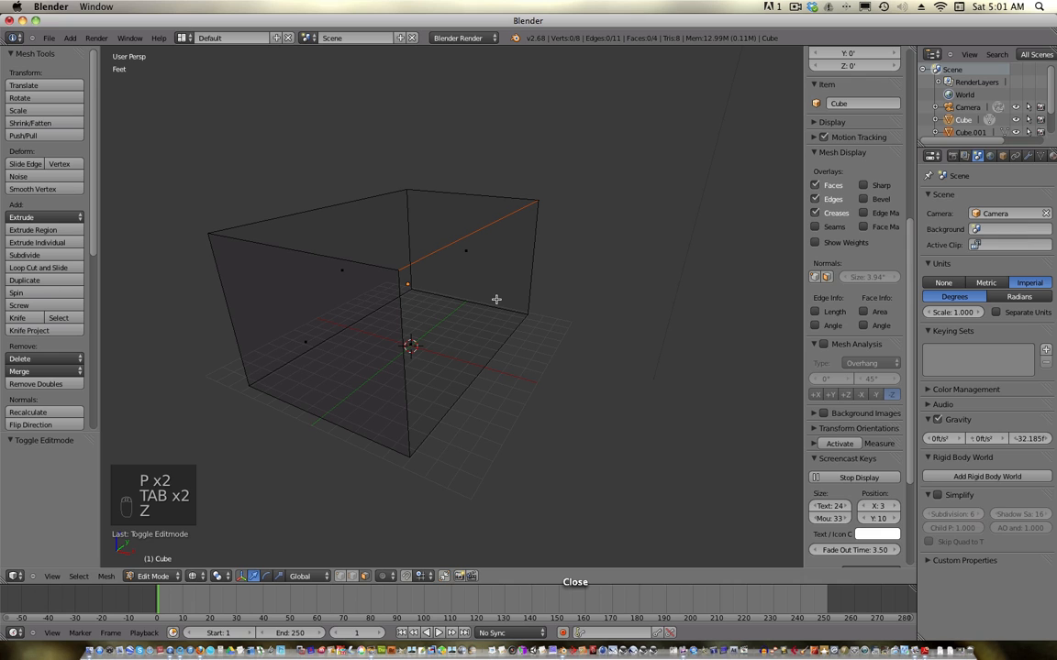
right_click(309, 344)
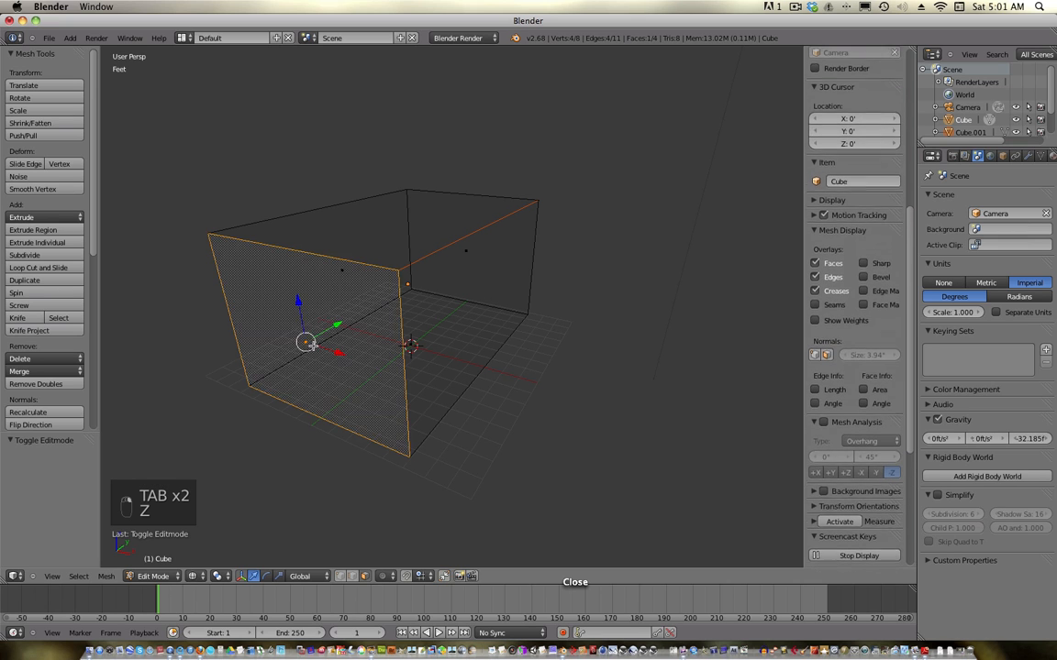
key("p")
left_click(310, 345)
key("p")
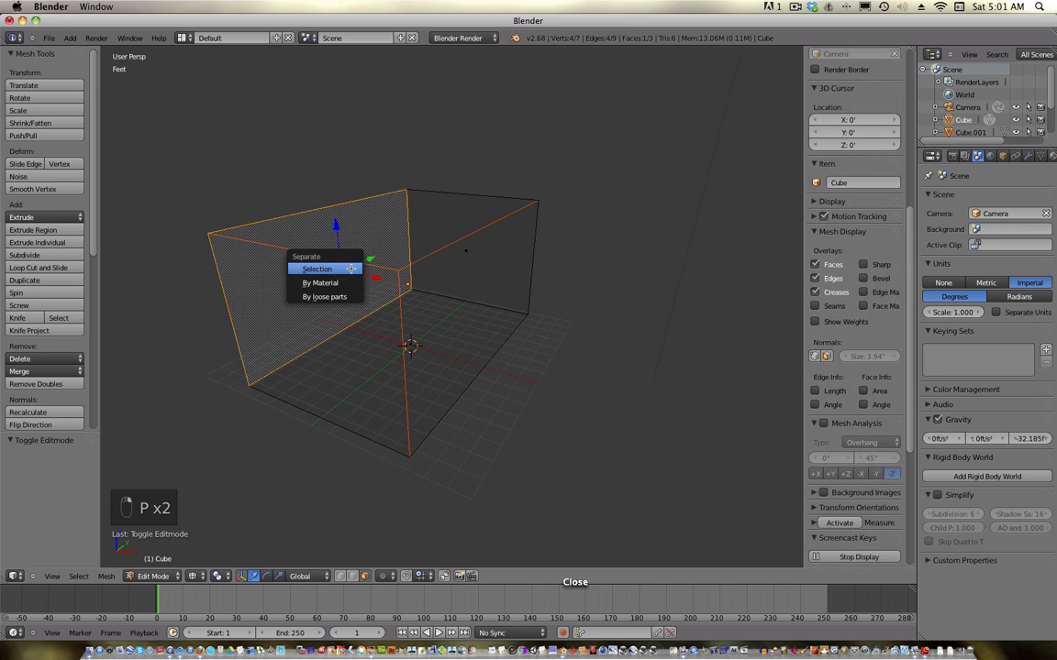
left_click(353, 270)
- Separate the back wall face and the floor face into individual objects
right_click(467, 247)
key("p")
left_click(467, 251)
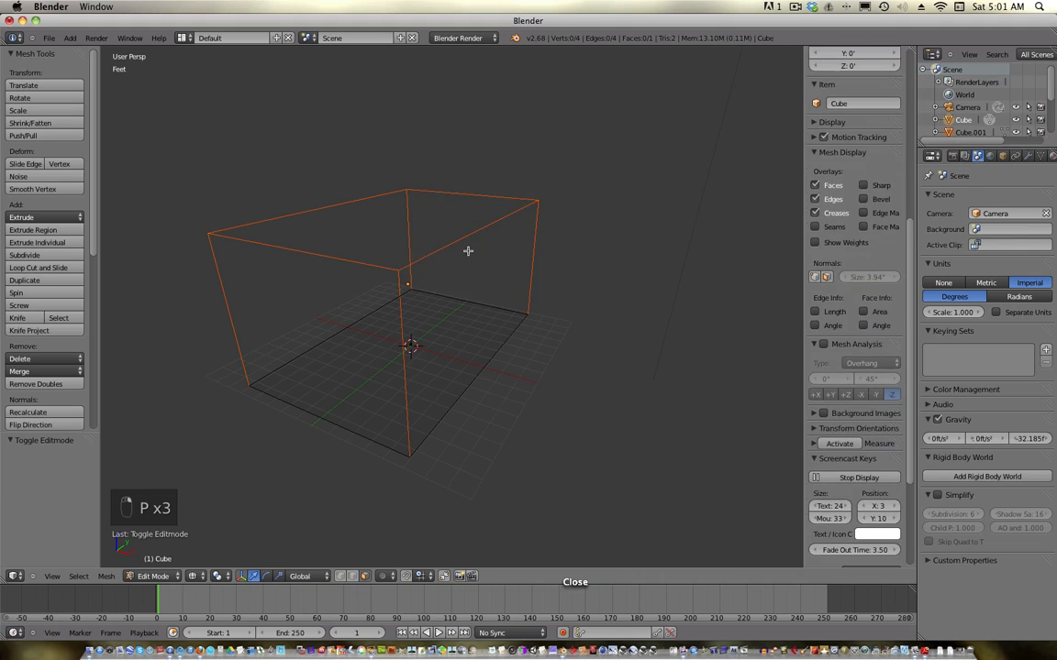
right_click(410, 348)
key("p")
left_click(405, 338)
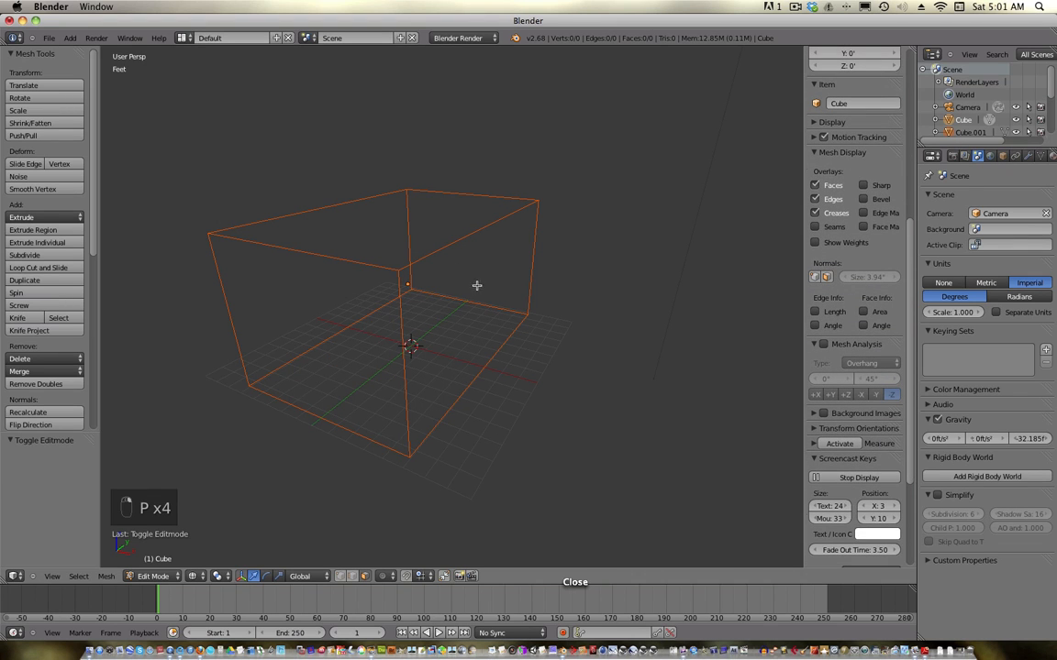
- Look inside the room, return to Object Mode with solid shading, and select the back wall
scroll(360, 271, "up", 10)
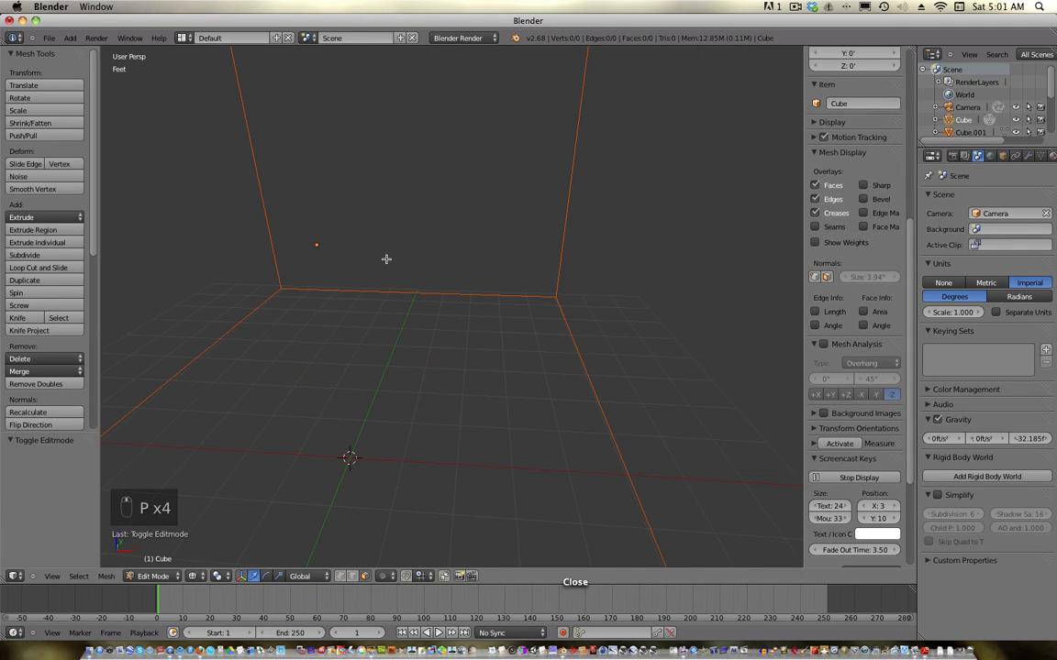
middle_click_drag(519, 403, 444, 297)
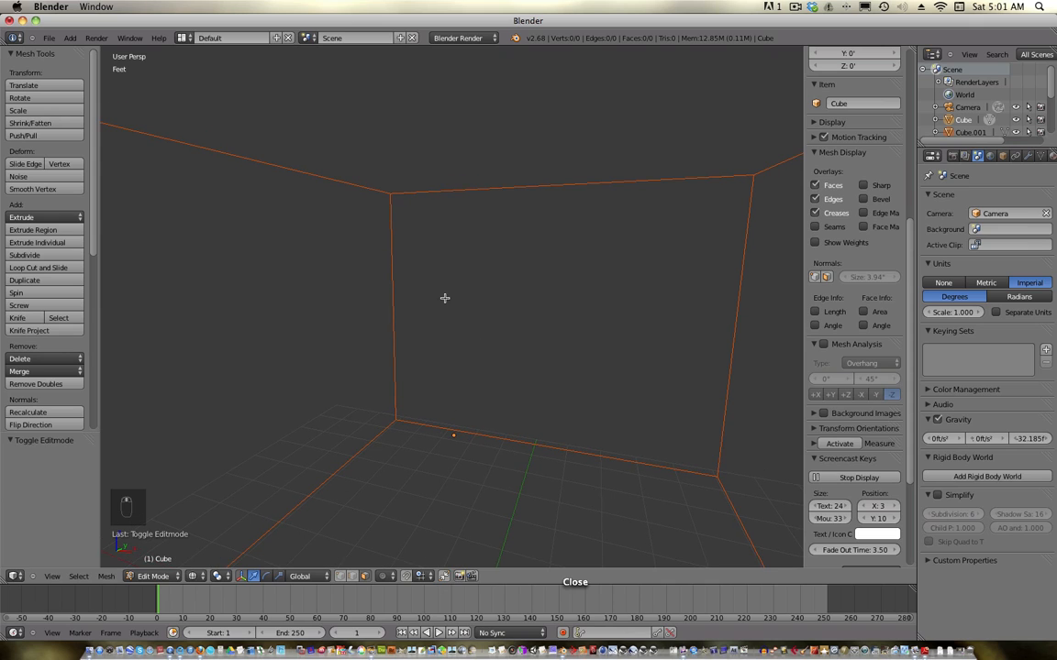
key("Tab")
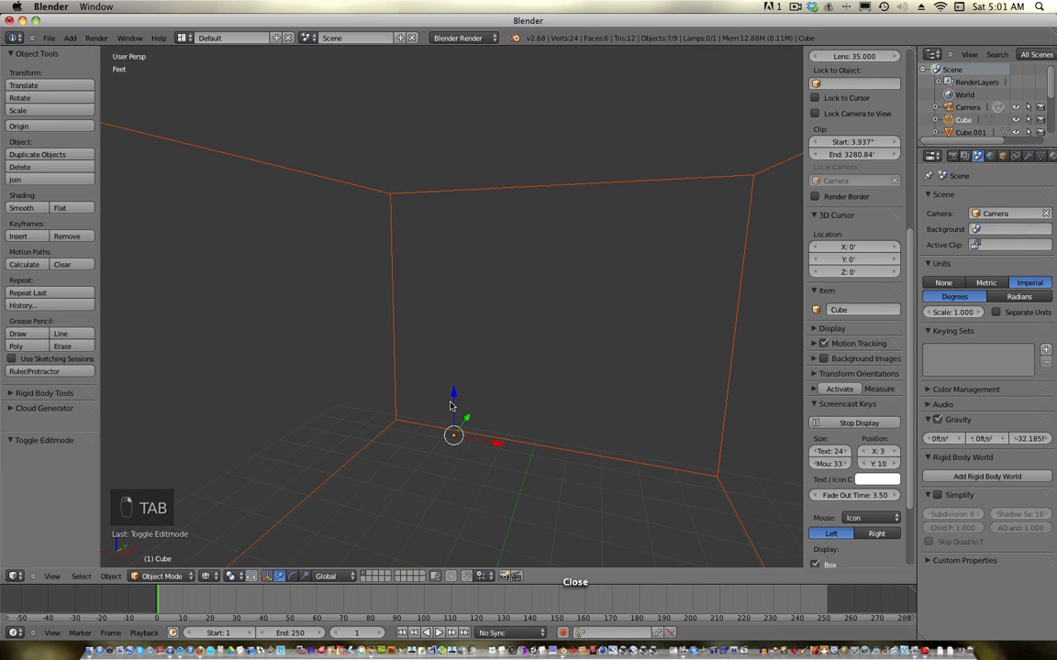
key("z")
right_click(448, 321)
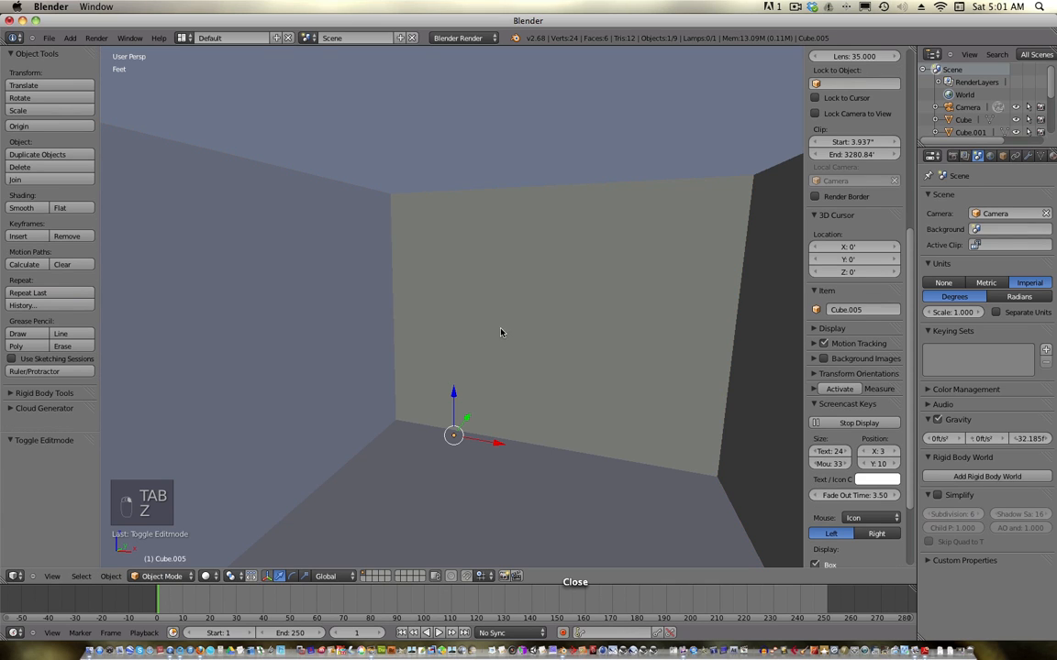
- Edit the back wall in wireframe, adding one vertical loop cut near its left edge and another midway across the remaining width
key("Tab")
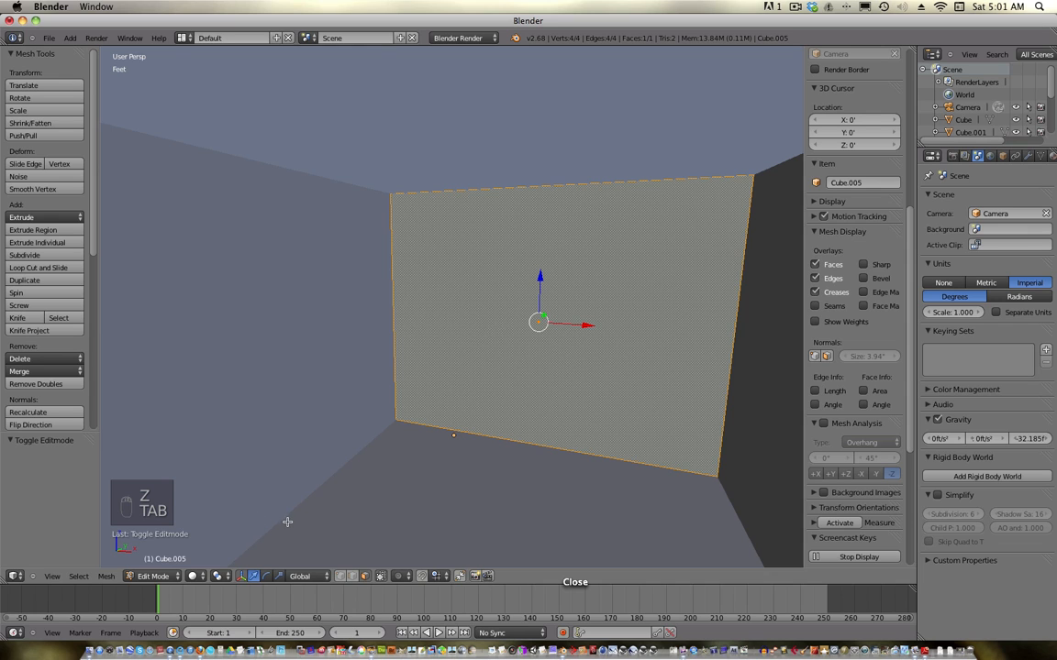
key("z")
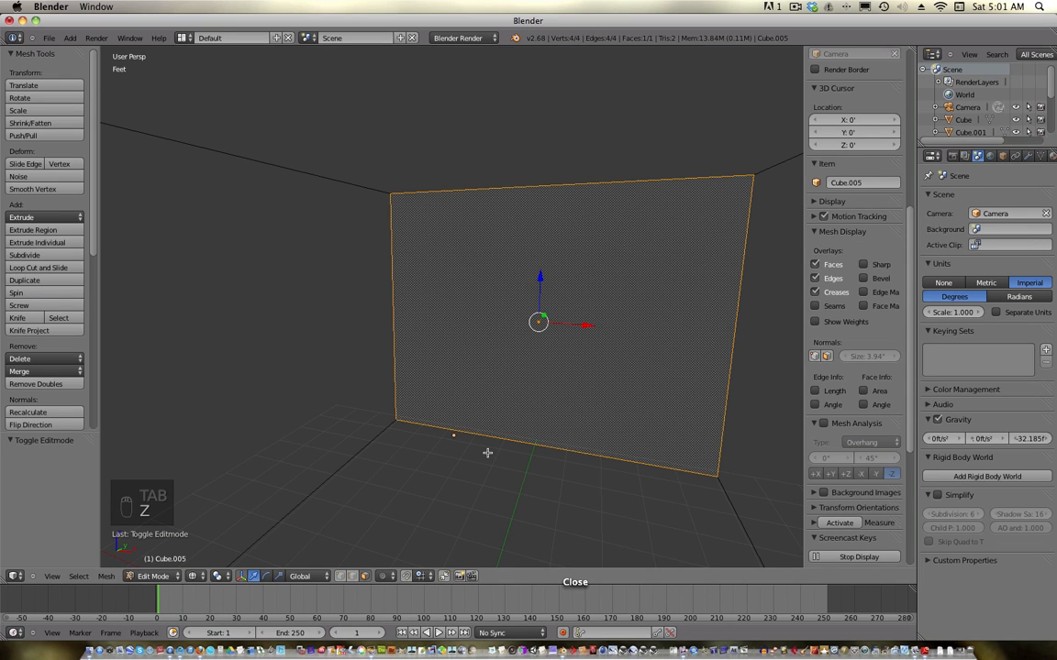
key("ctrl+r")
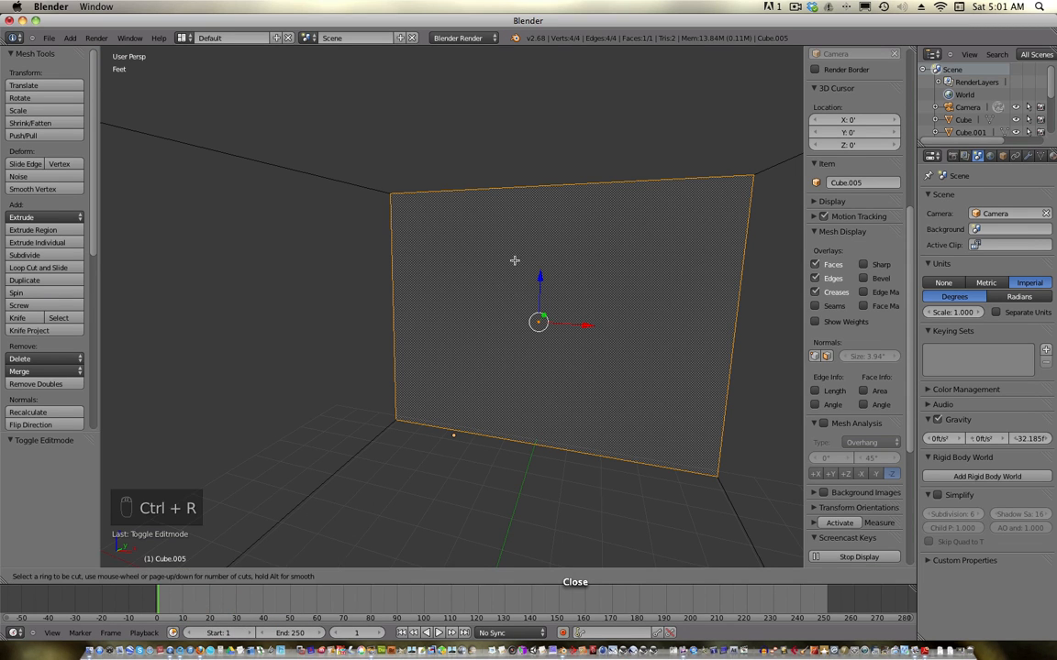
left_click(522, 212)
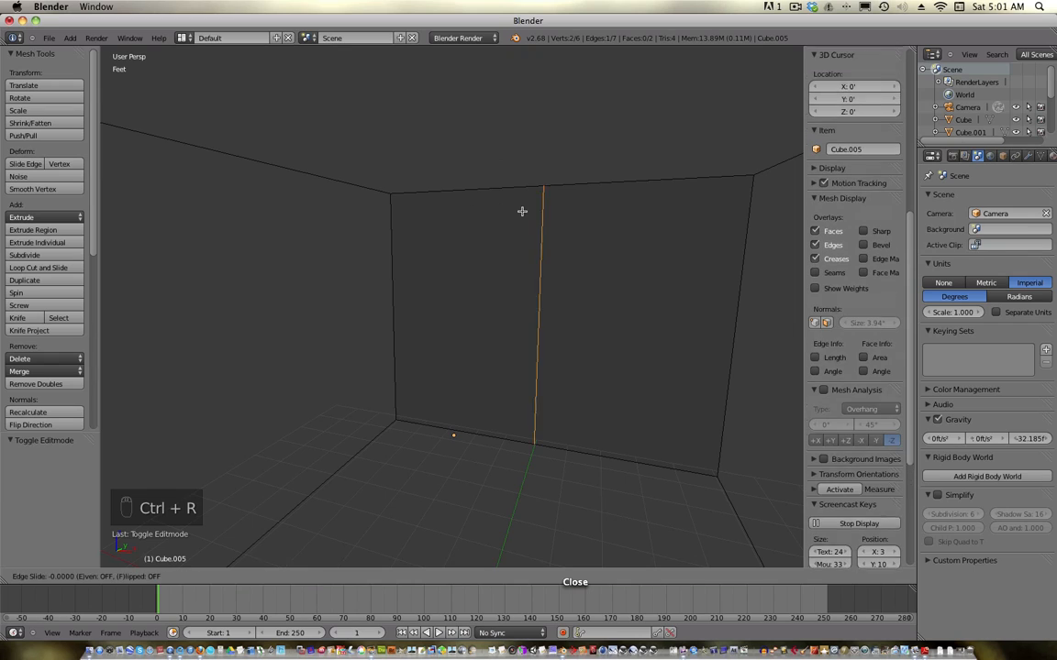
left_click(402, 228)
key("ctrl+r")
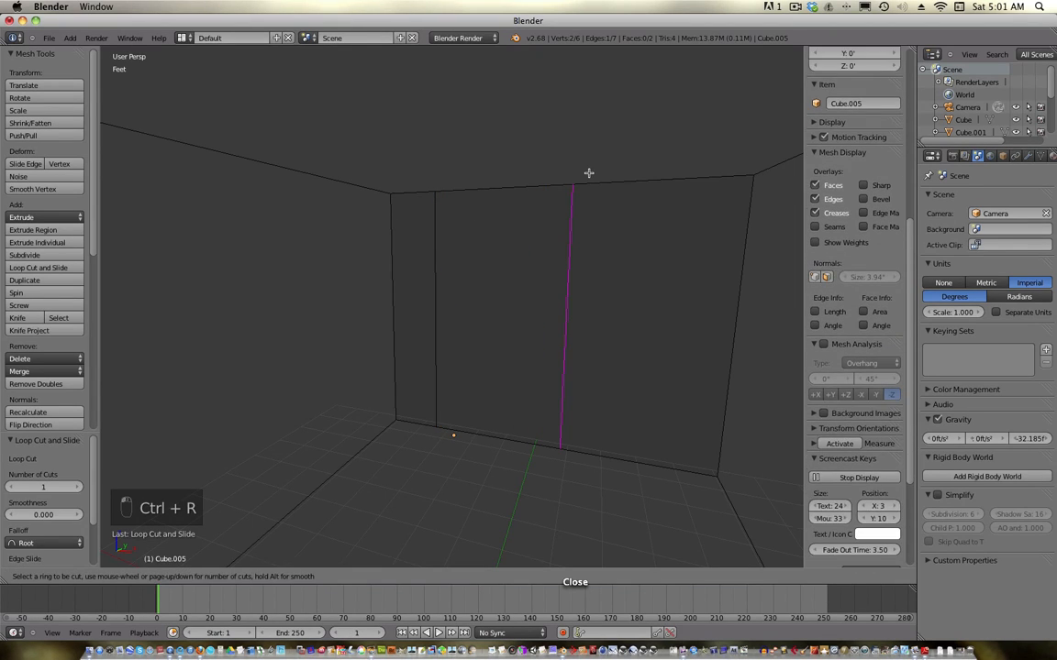
left_click(590, 174)
left_click(590, 173)
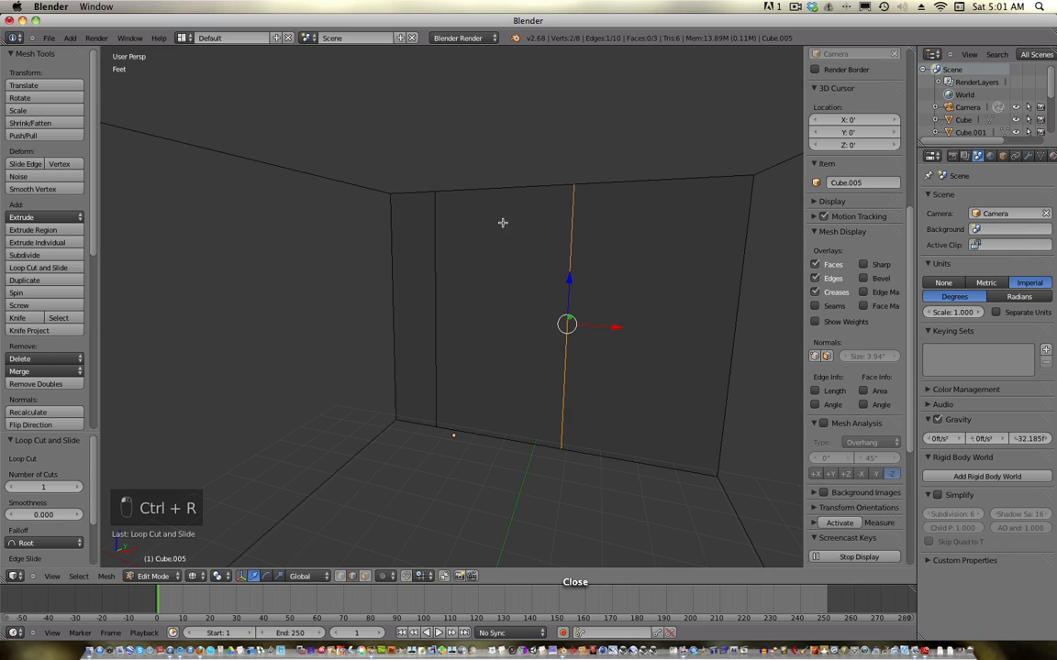
- Add two horizontal loop cuts across the back wall, one near the ceiling and one in the lower half below mid-height
key("ctrl+r")
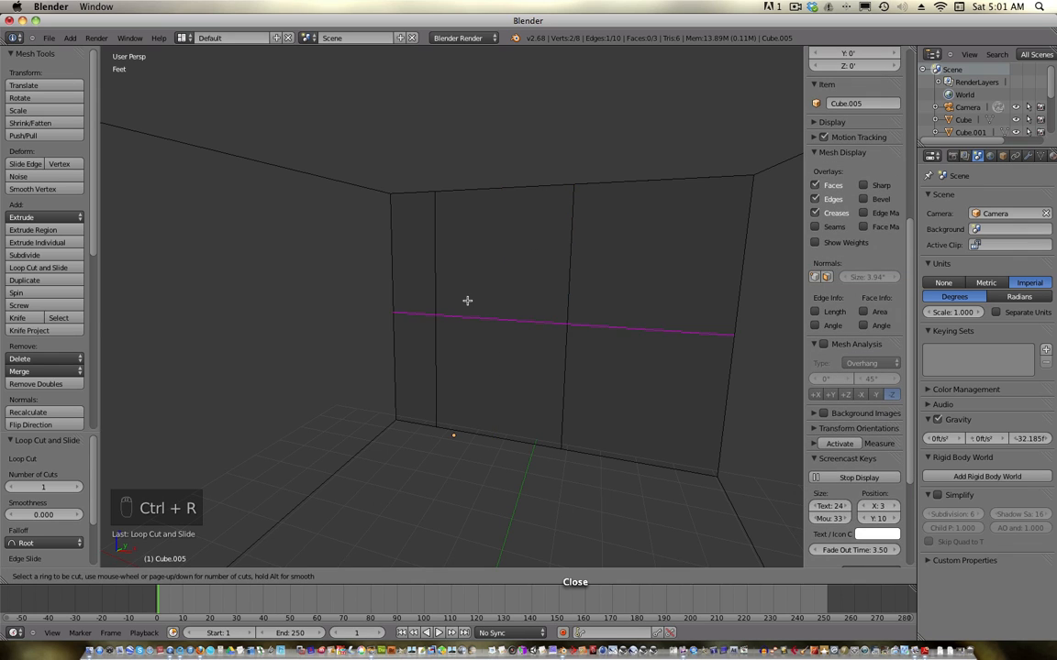
left_click(467, 300)
left_click(483, 214)
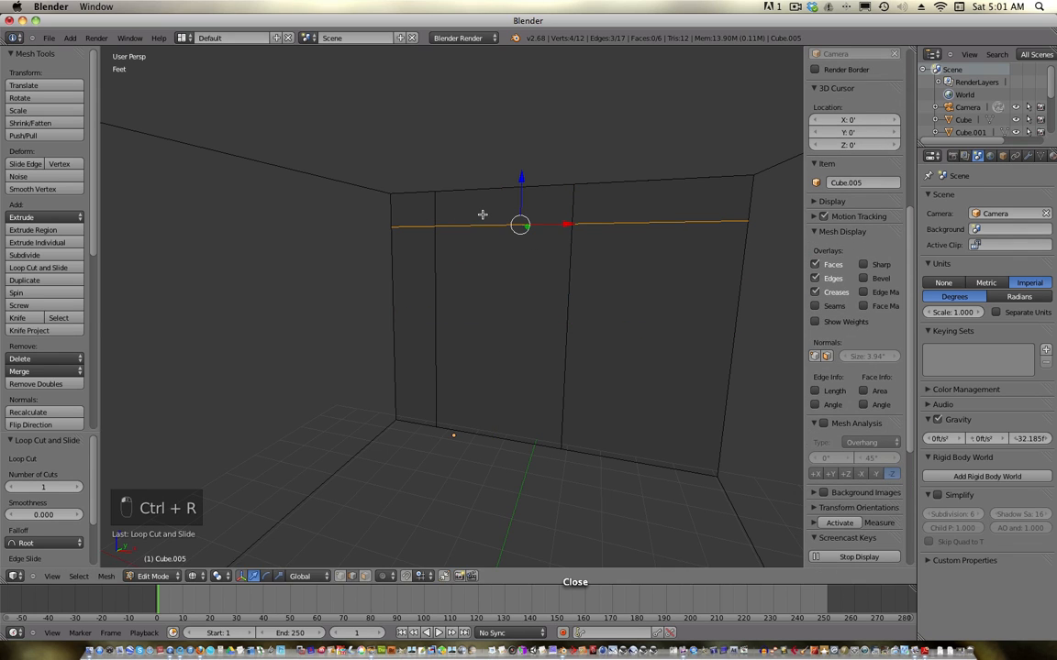
key("ctrl+r")
left_click(454, 310)
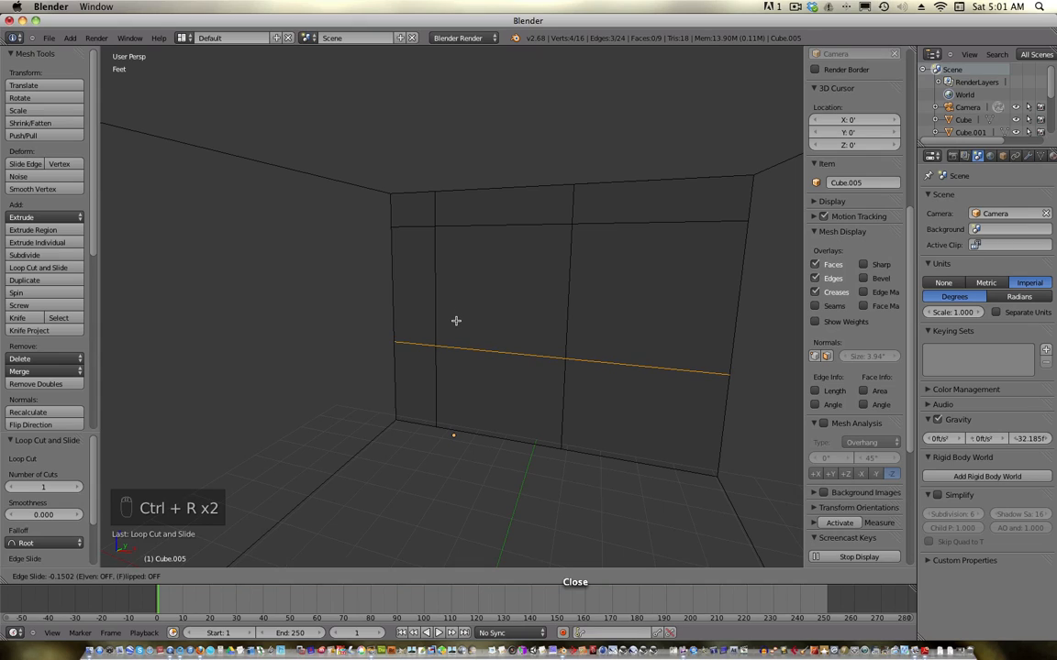
left_click(458, 321)
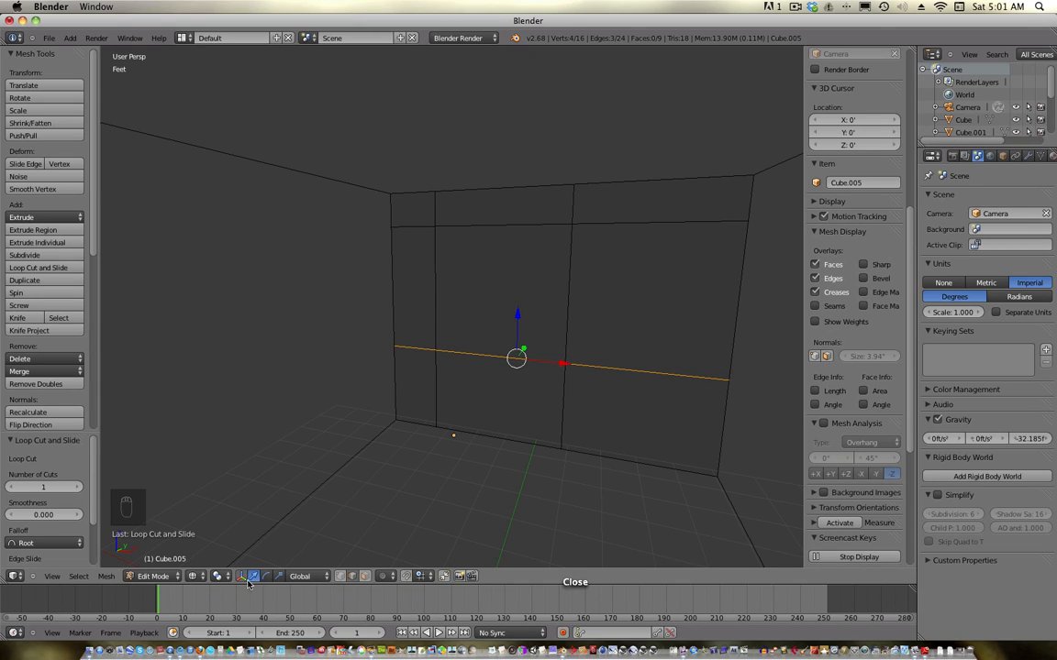
- Delete the center face of the back wall's grid to open a window hole
left_click(364, 576)
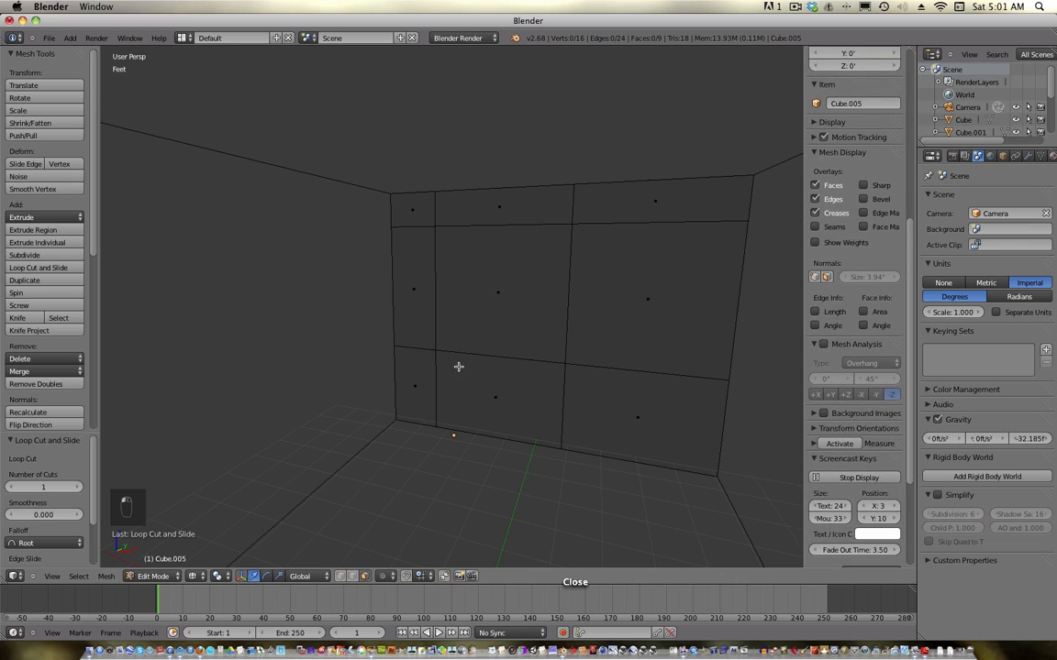
right_click(498, 301)
key("Delete")
left_click(495, 300)
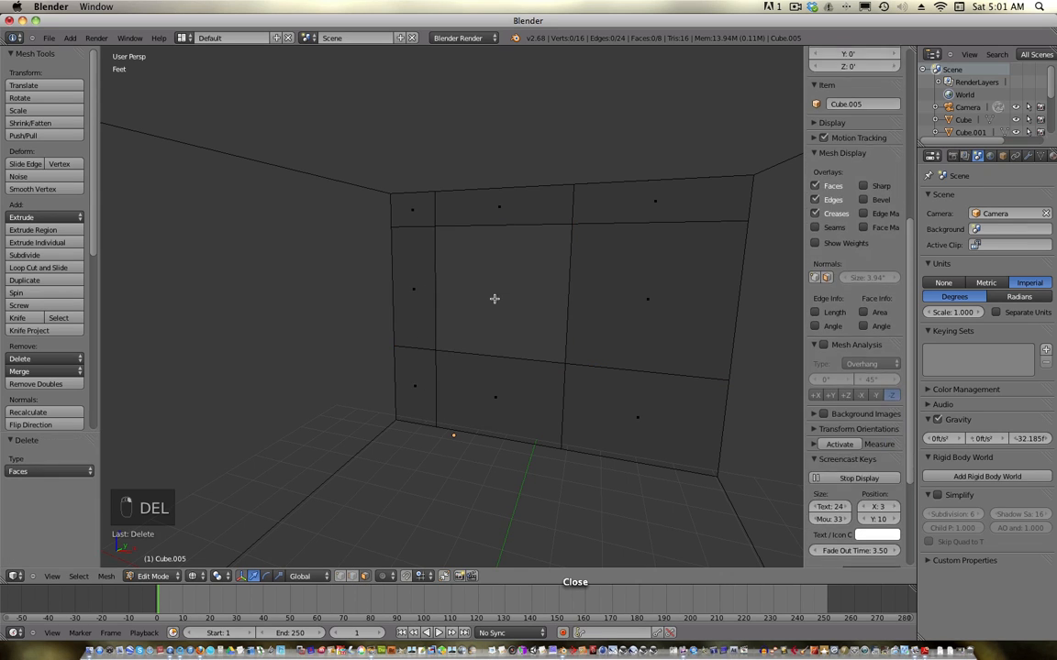
- Extrude the four edges around the window hole and shift the new edges along Y to form a shallow recess
left_click(351, 577)
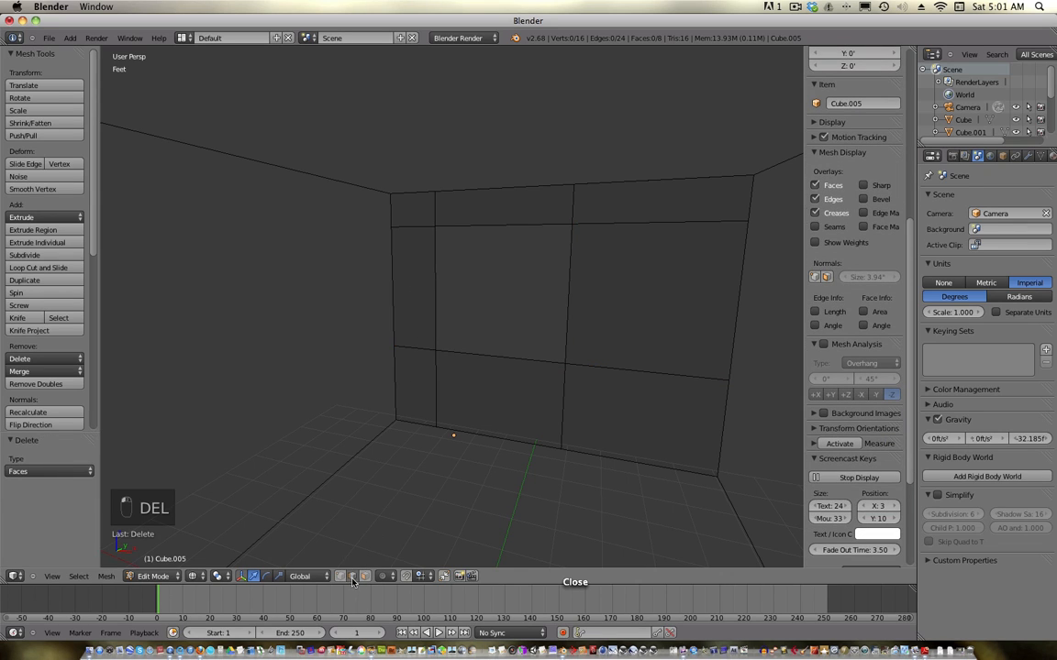
right_click(504, 353)
right_click(433, 309, "shift")
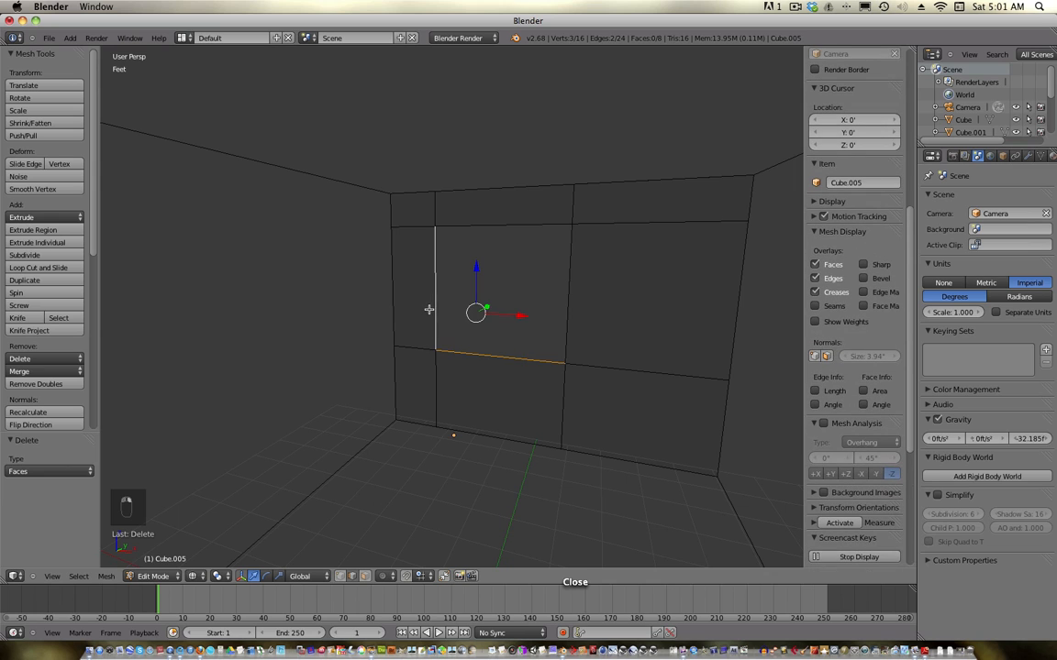
right_click(486, 227, "shift")
right_click(571, 282, "shift")
middle_click_drag(649, 282, 446, 321)
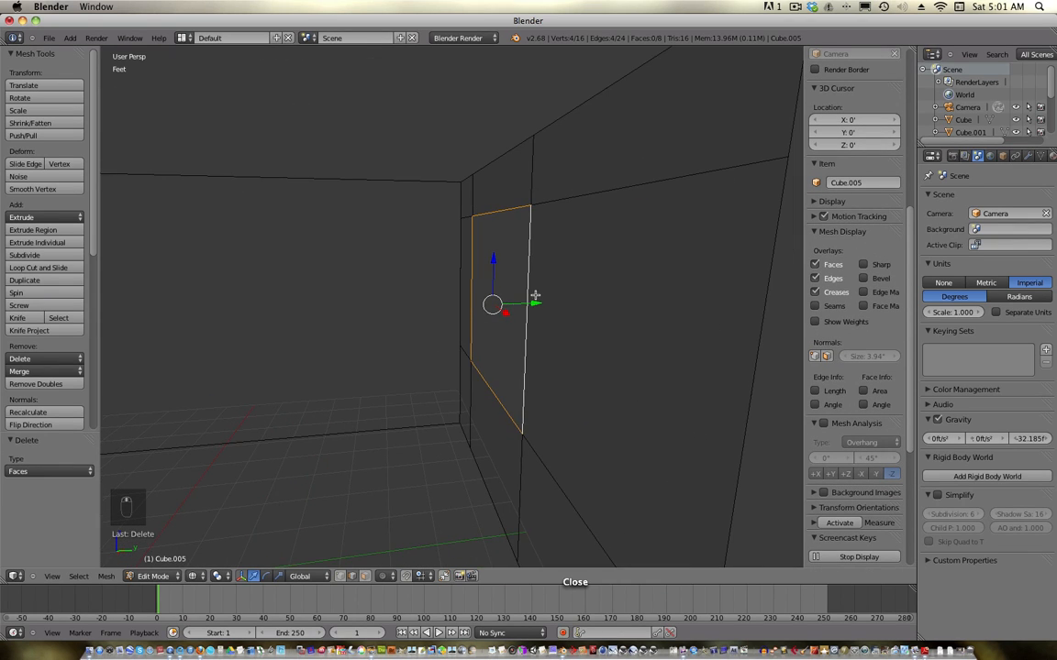
key("e")
right_click(585, 308)
left_click_drag(530, 304, 560, 294)
middle_click_drag(584, 304, 543, 309)
left_click_drag(591, 315, 540, 310)
middle_click_drag(540, 309, 654, 310)
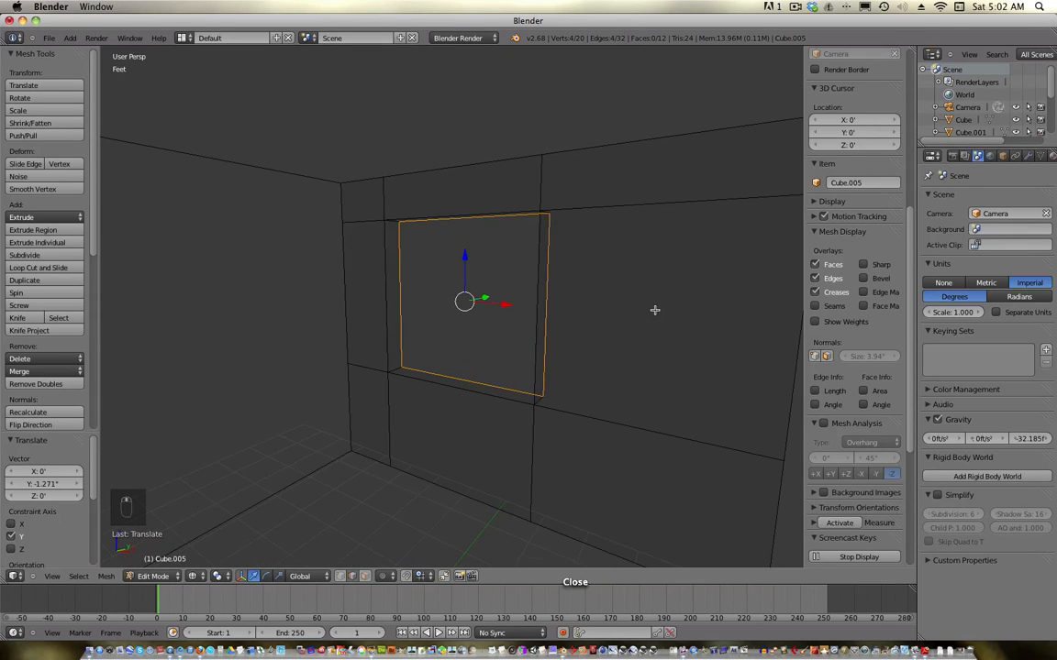
- Select only the sill face at the base of the window recess and snap the 3D cursor to the active face
key("a")
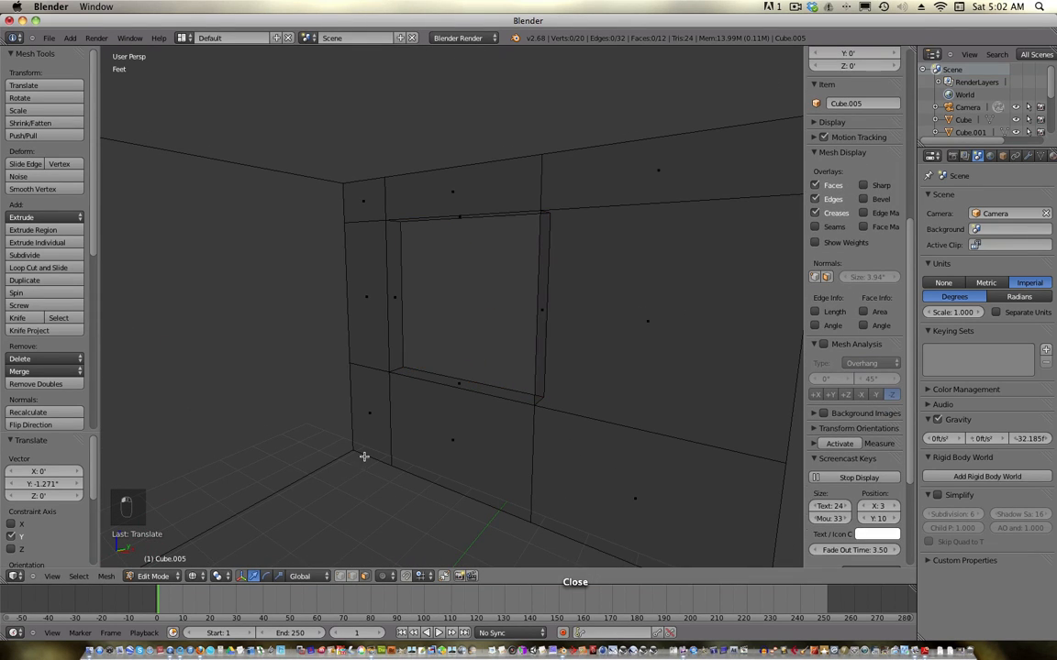
middle_click_drag(364, 456, 345, 488)
middle_click_drag(426, 451, 411, 393)
scroll(420, 486, "up", 4)
right_click(433, 392)
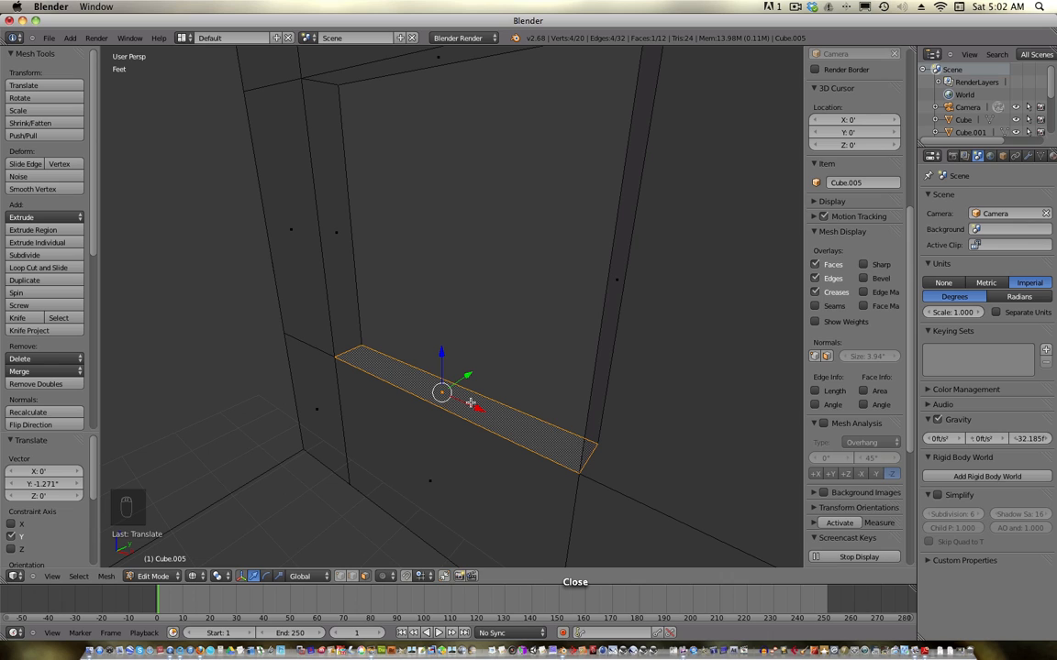
key("shift+s")
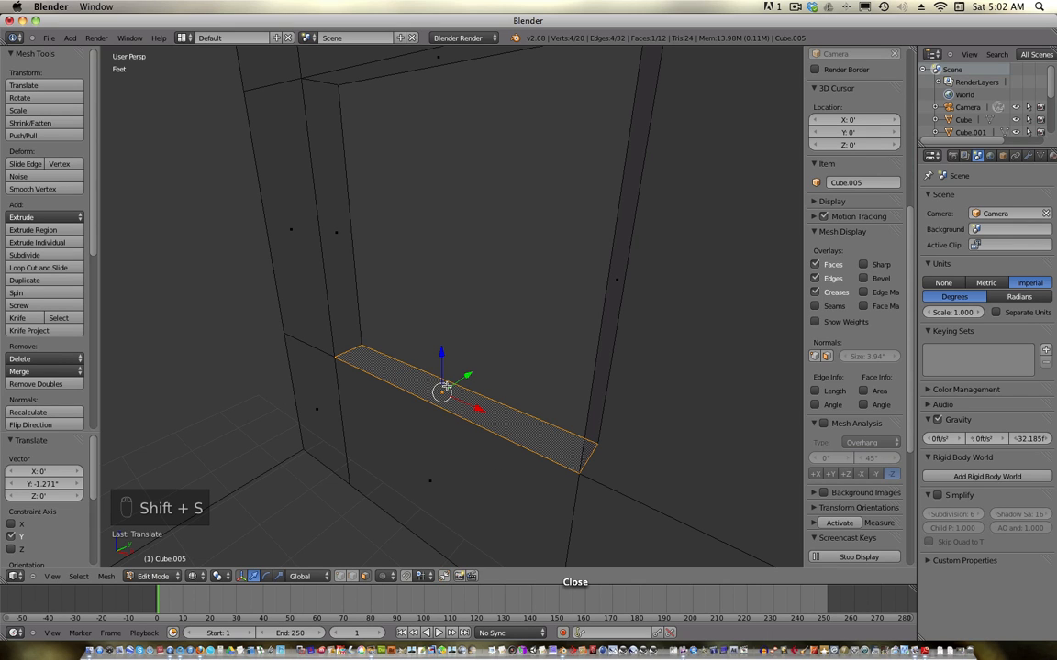
key("shift+s")
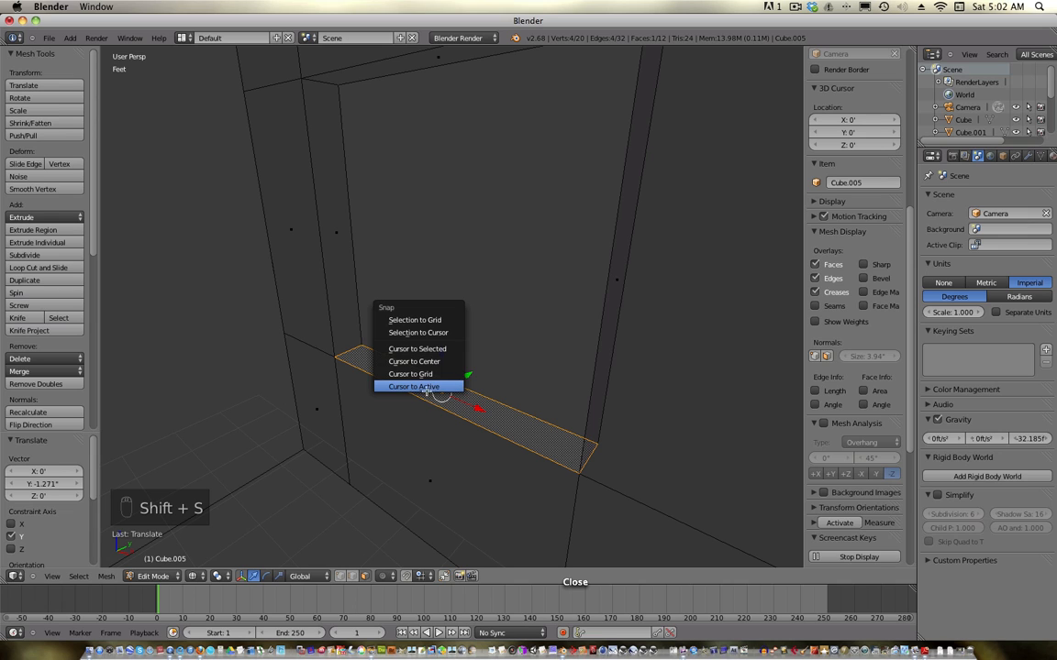
left_click(441, 387)
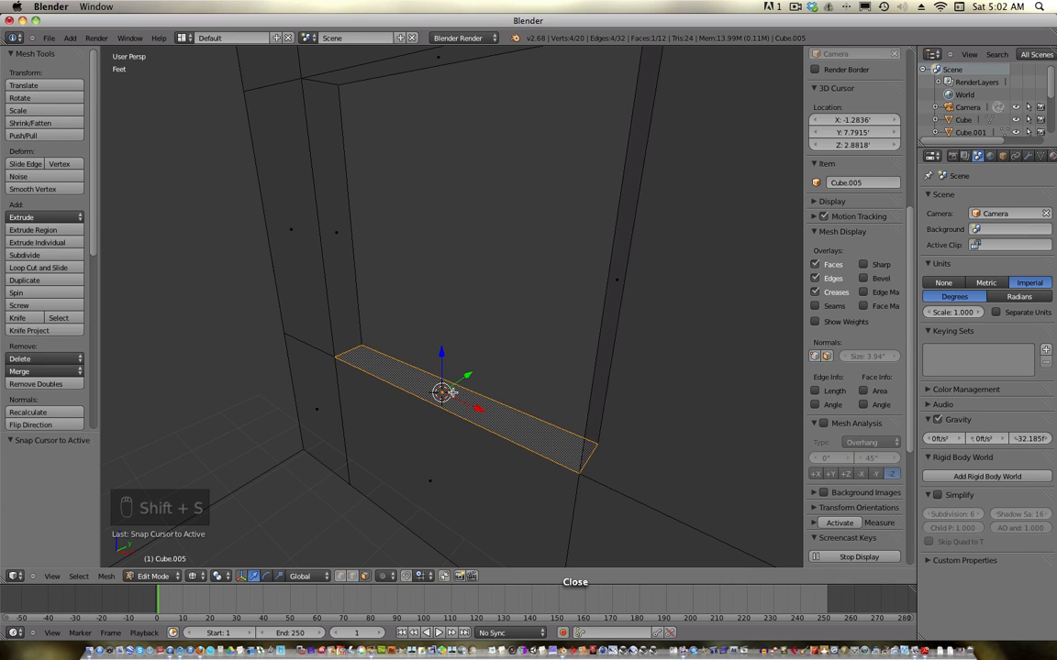
- Return to Object Mode and add a Window mesh at the 3D cursor
key("Tab")
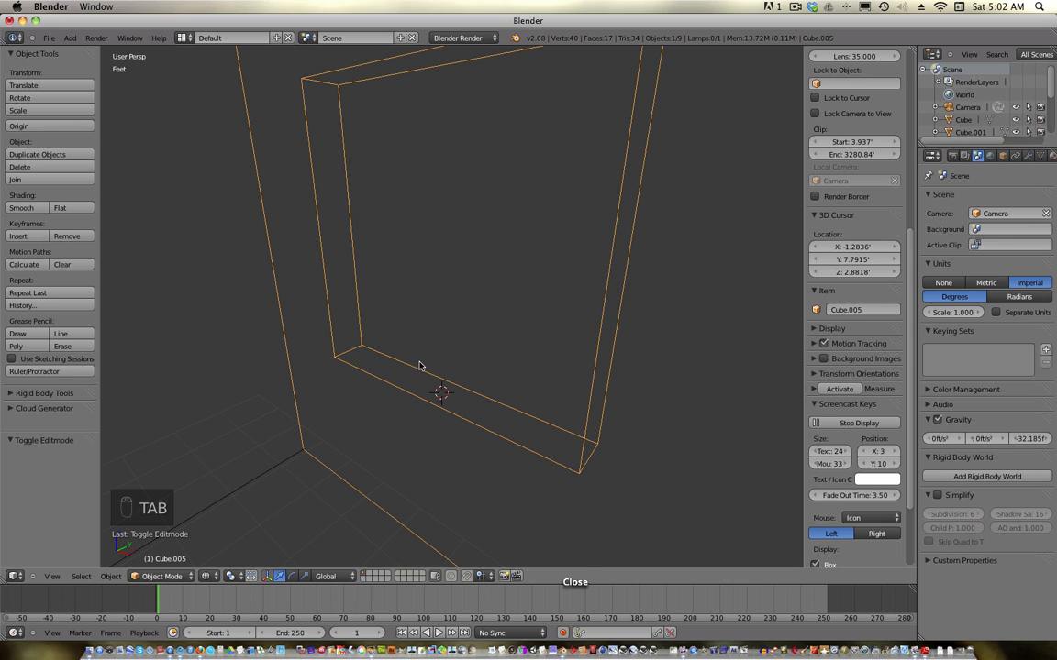
key("shift+a")
mouse_move(419, 366)
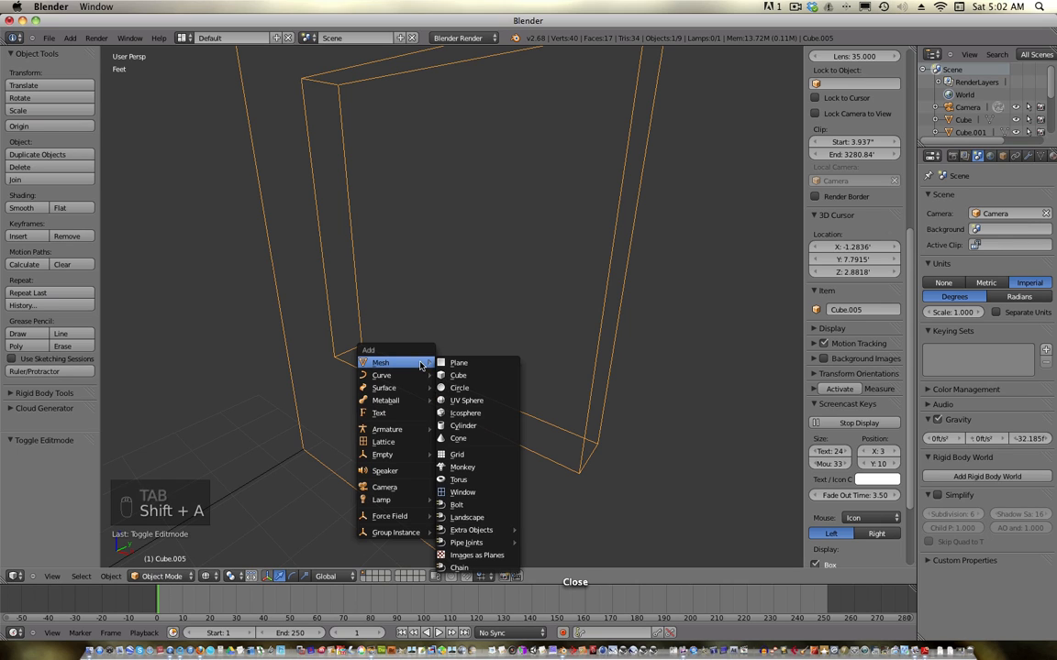
left_click(477, 493)
scroll(445, 454, "down", 5)
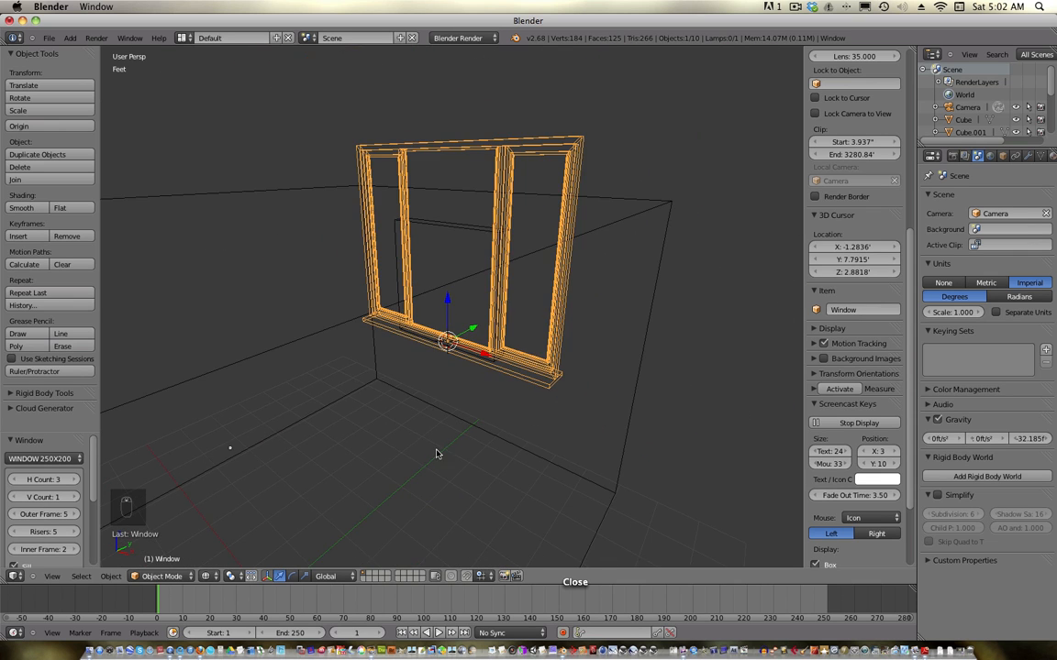
middle_click_drag(436, 452, 479, 449)
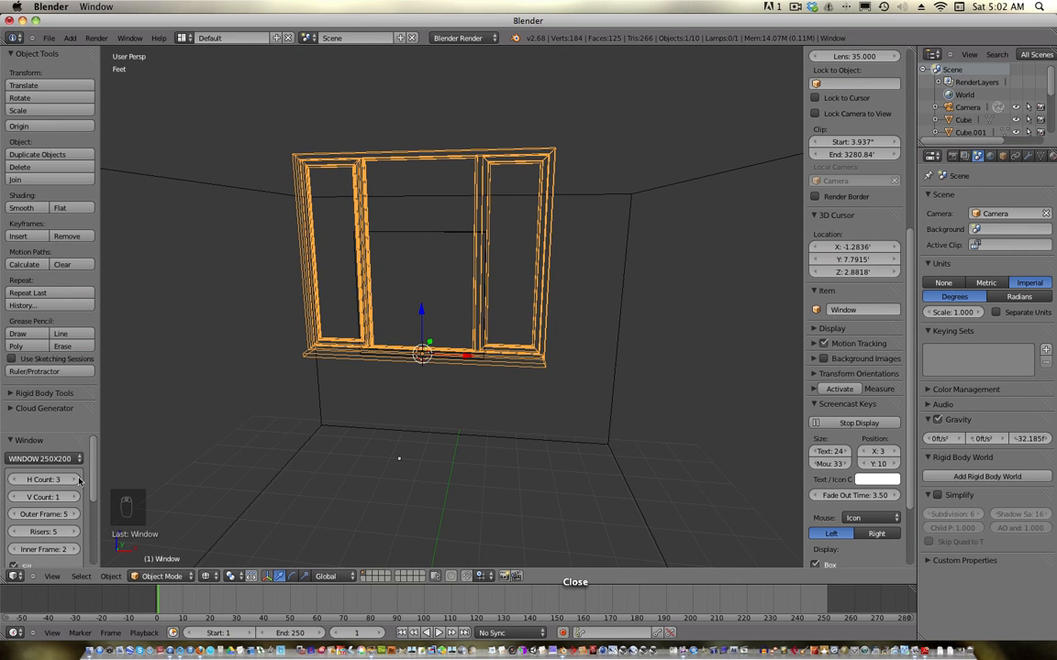
- Review the new window's size preset, pane count, frame, sill and material options
left_click(43, 459)
left_click(66, 448)
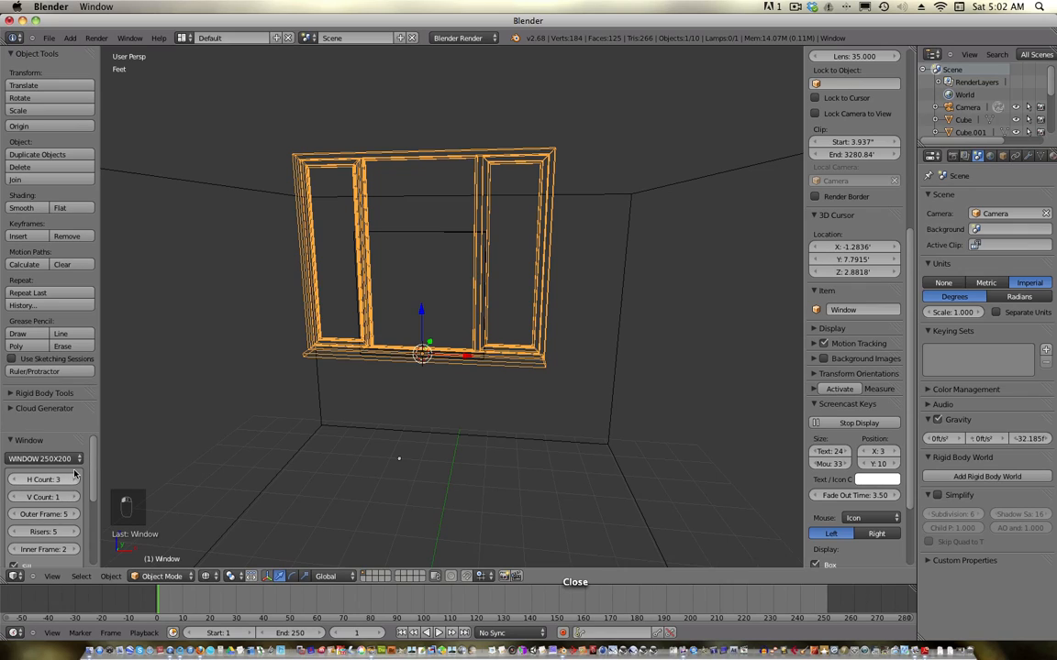
scroll(59, 530, "down", 5)
scroll(58, 529, "up", 5)
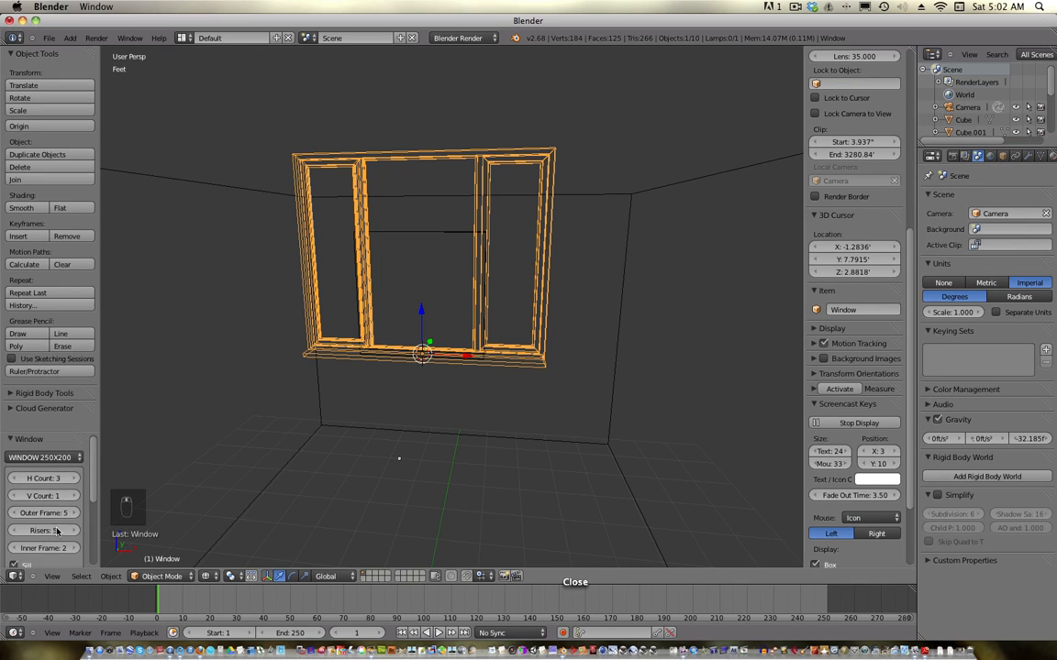
scroll(57, 529, "down", 5)
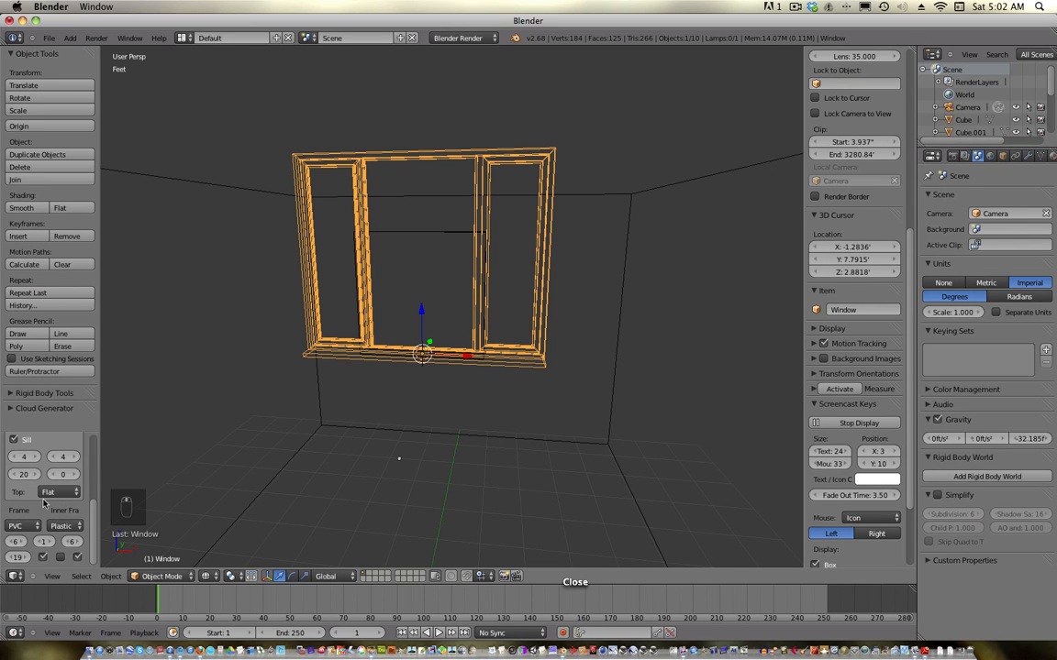
scroll(55, 514, "up", 5)
- Scale the window uniformly by 0.599 and, in solid shading, by a further 0.864 to fit the opening's width
scroll(484, 420, "up", 5)
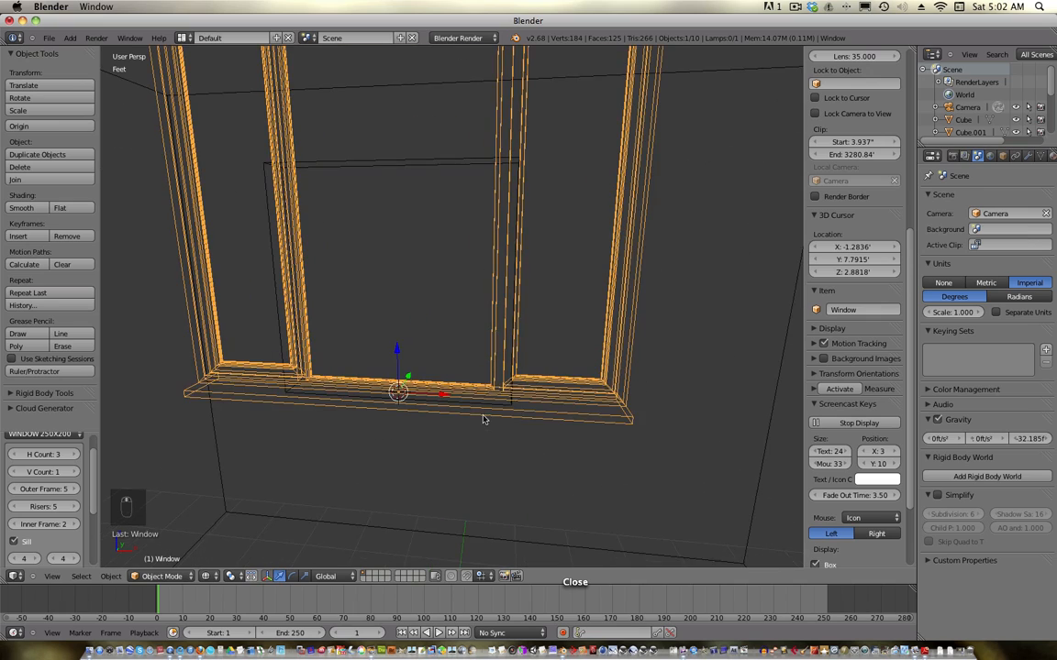
scroll(468, 431, "down", 2)
key("s")
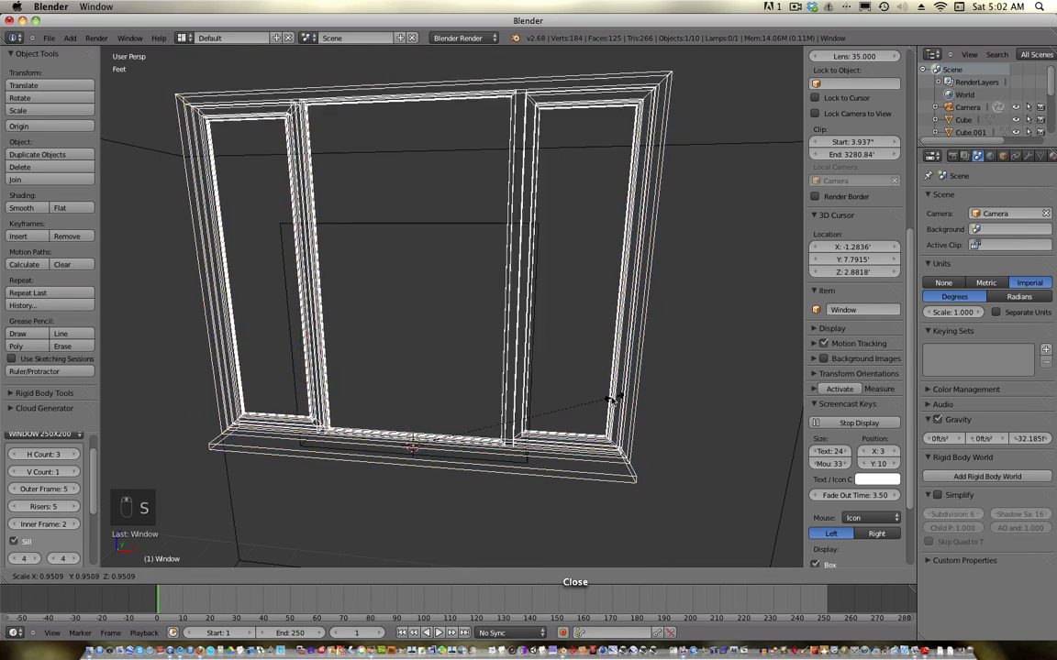
left_click(539, 413)
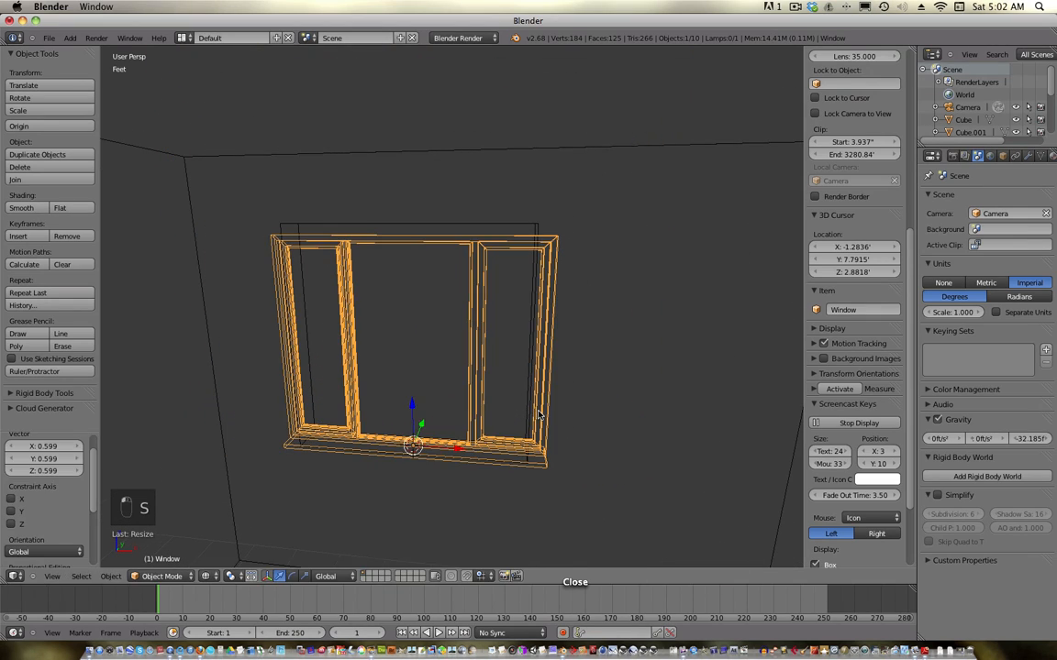
key("z")
middle_click_drag(531, 444, 558, 429)
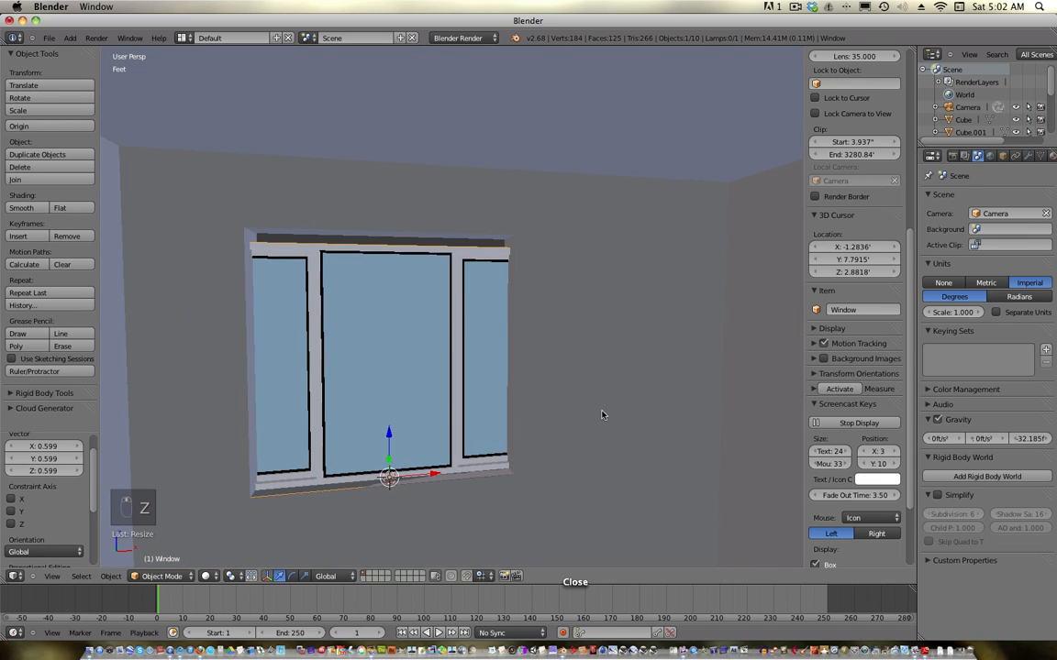
key("s")
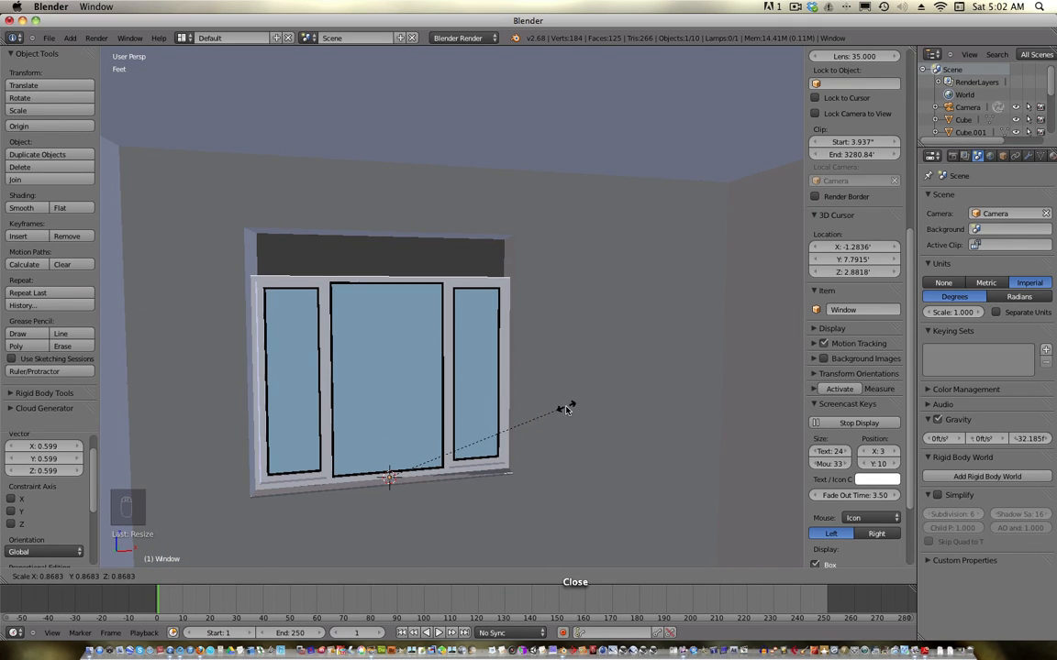
left_click(566, 413)
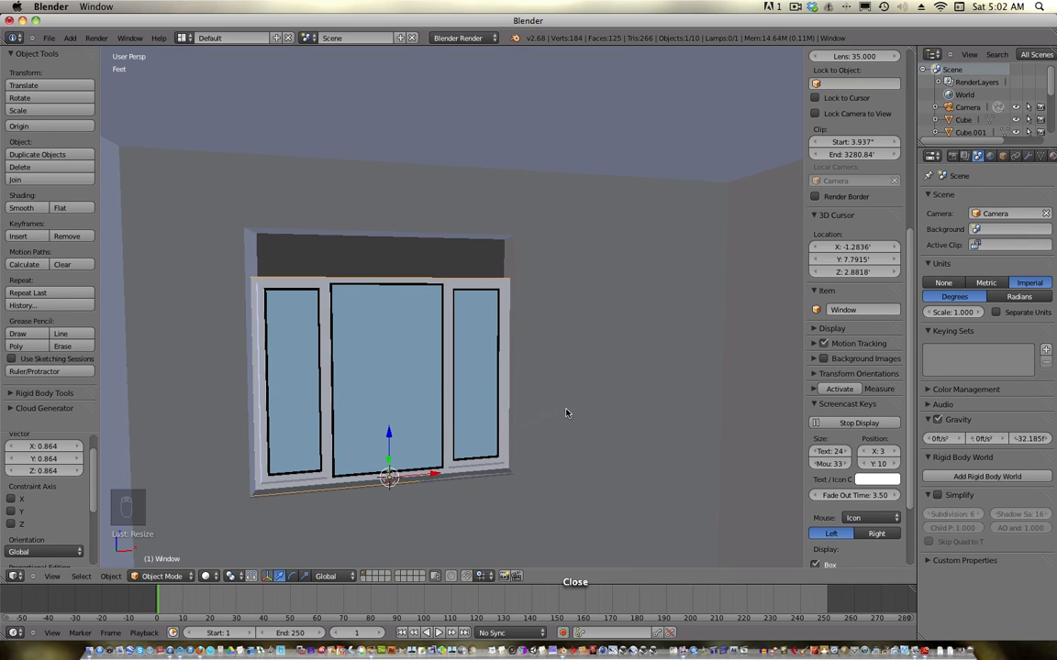
- Scale the window by 1.220 along Z to fill the opening's height
key("s")
key("z")
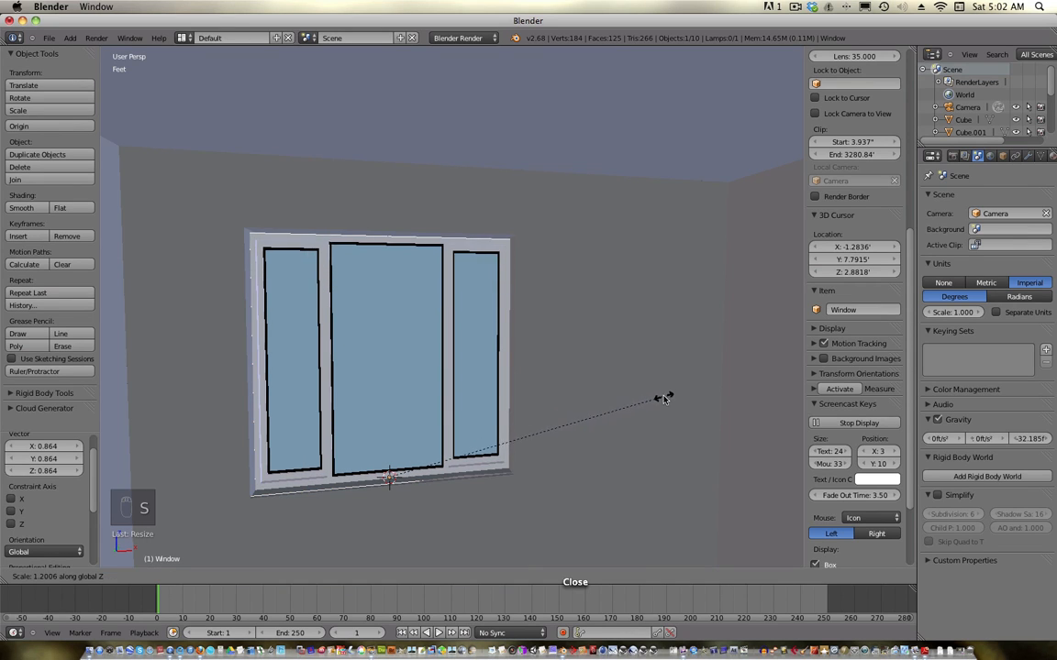
left_click(668, 397)
- Edit the side wall left of the window, adding a vertical loop cut near the window-wall corner with an edge slide factor of -0.578
scroll(476, 484, "down", 5)
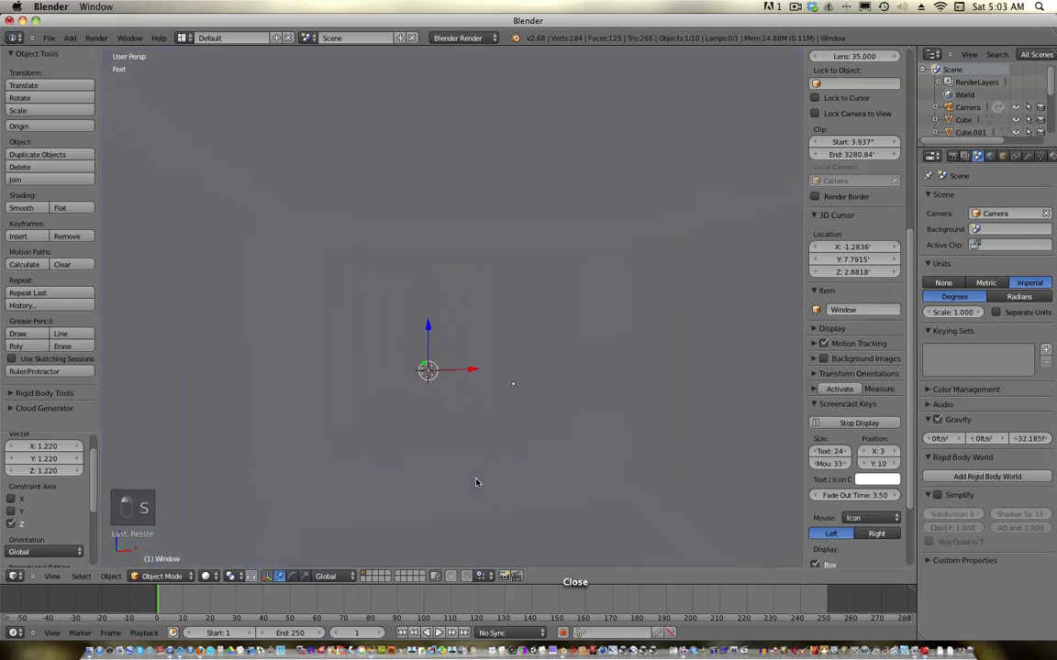
middle_click_drag(476, 483, 349, 267)
right_click(395, 296)
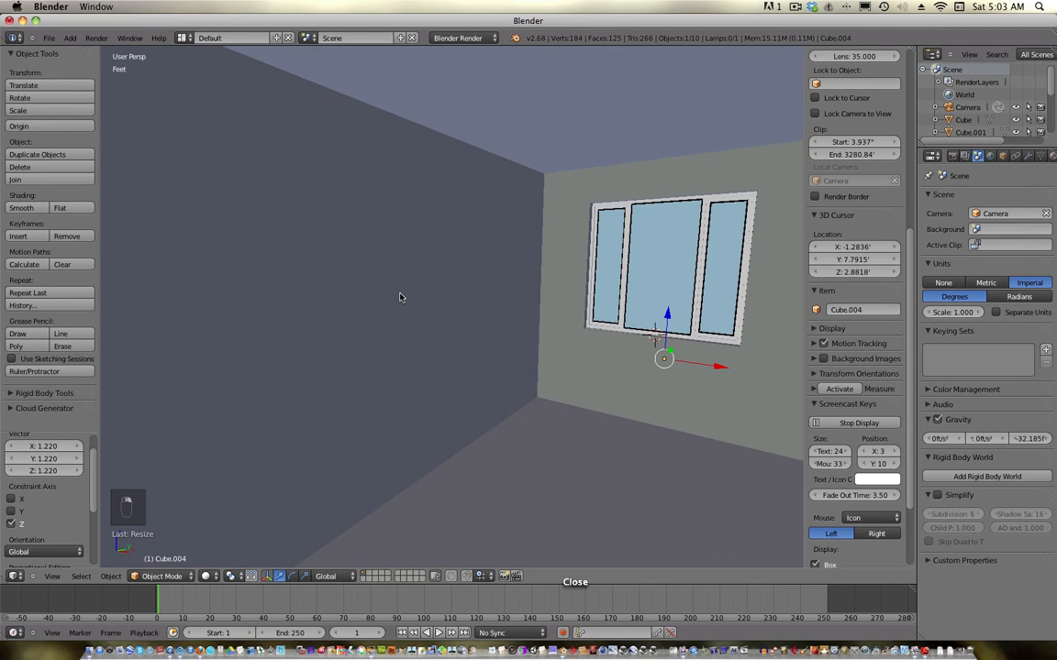
key("Tab")
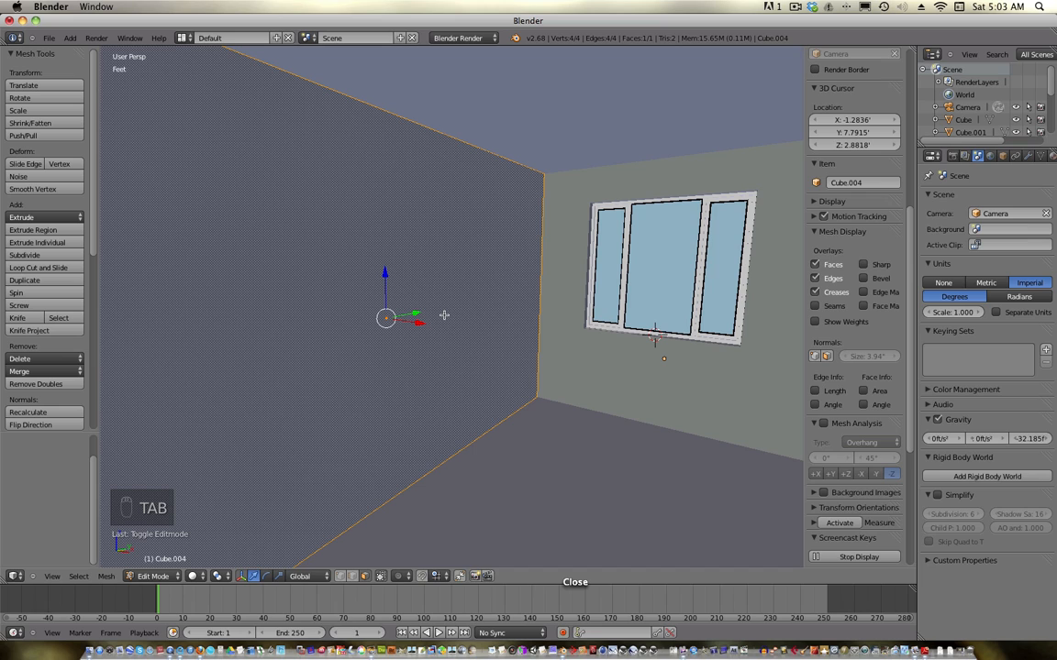
key("ctrl+r")
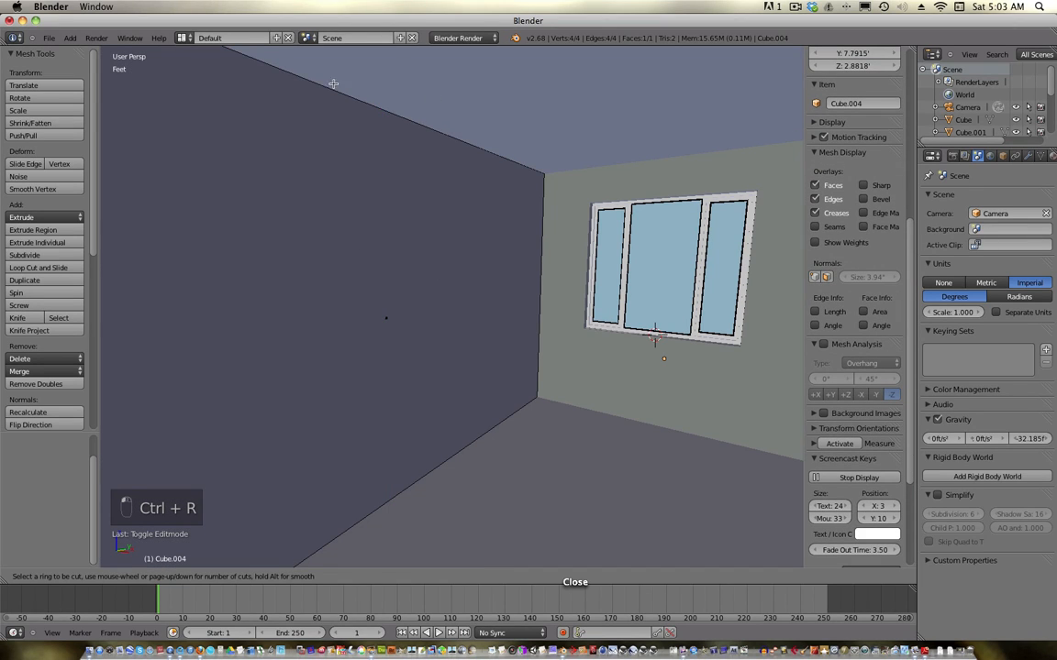
key("ctrl+r")
left_click(367, 110)
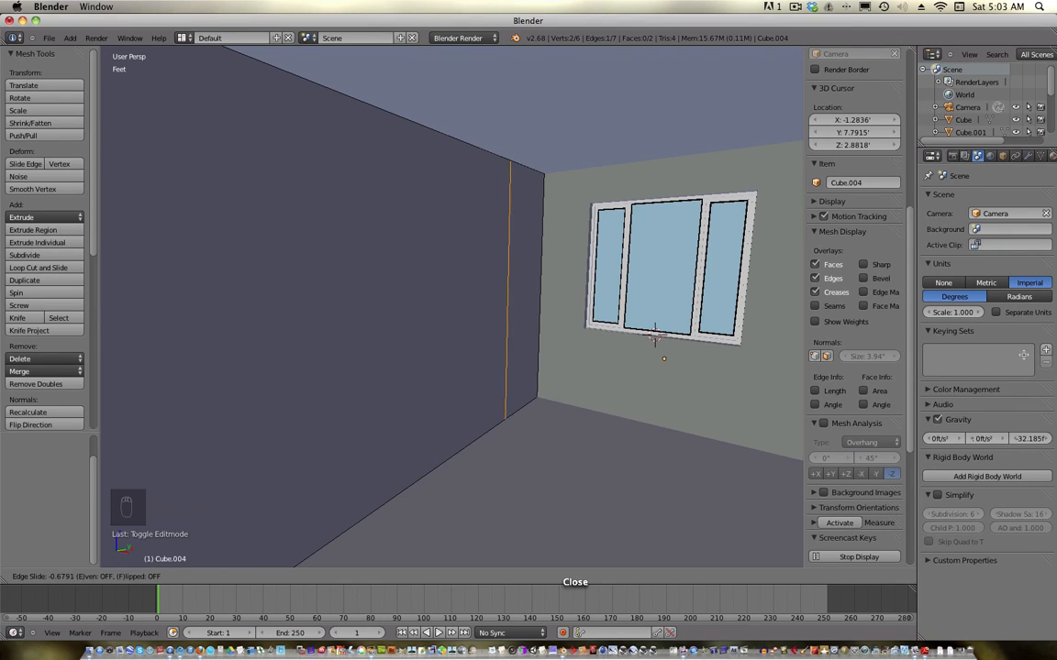
left_click(413, 248)
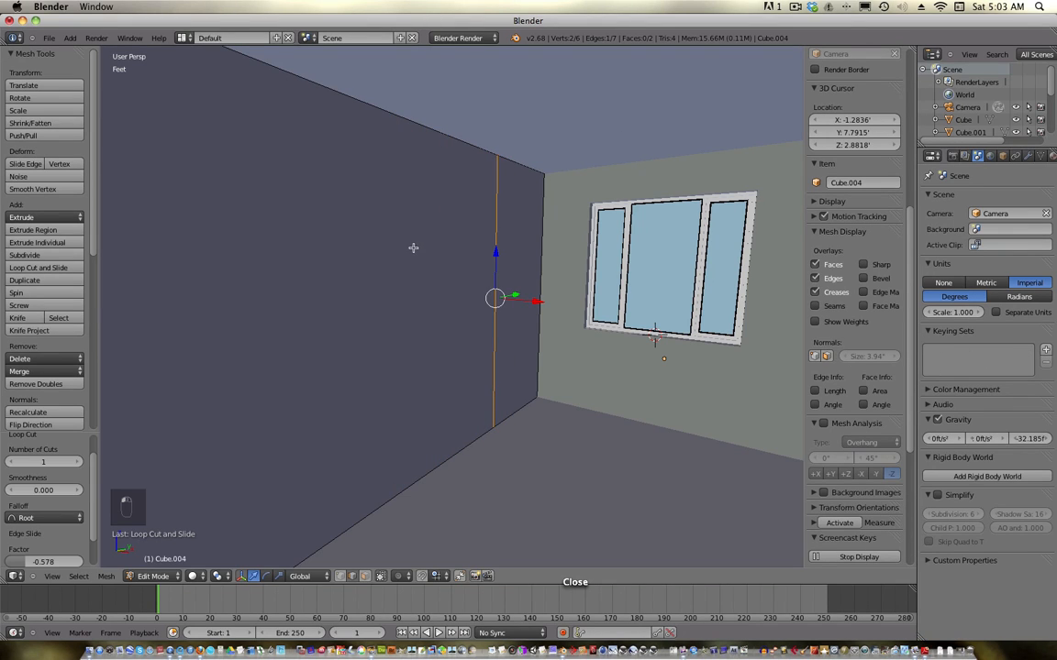
- Add a second vertical loop cut to the side wall, farther from the window-wall corner, with an edge slide factor of 0.166
scroll(426, 255, "up", 1)
middle_click_drag(496, 256, 495, 224, "shift")
scroll(491, 241, "down", 7)
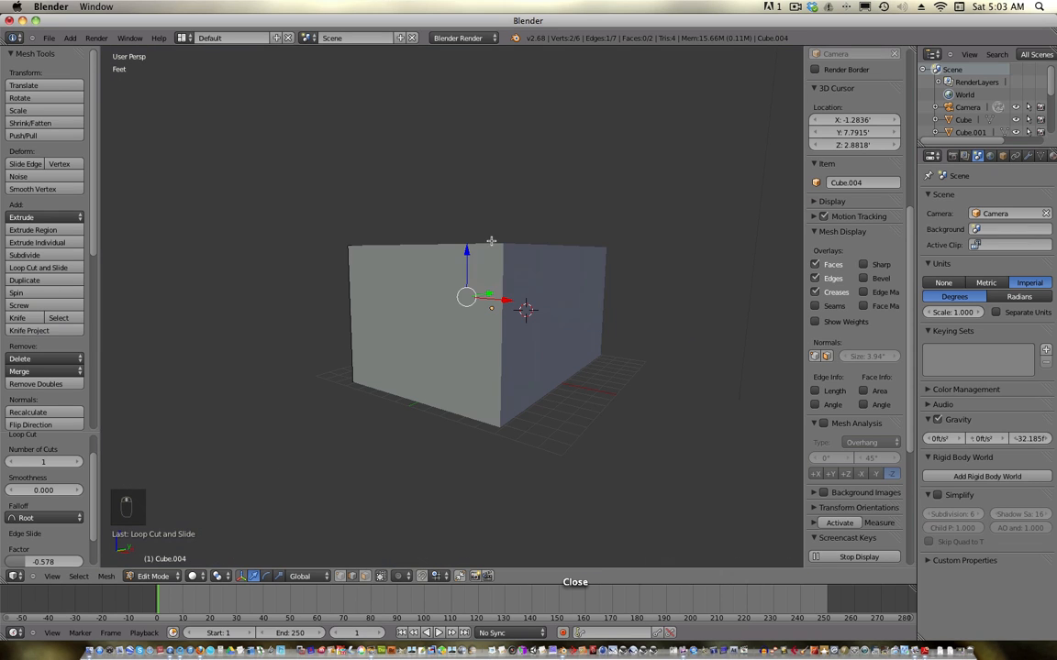
middle_click_drag(467, 267, 453, 279)
scroll(453, 279, "up", 6)
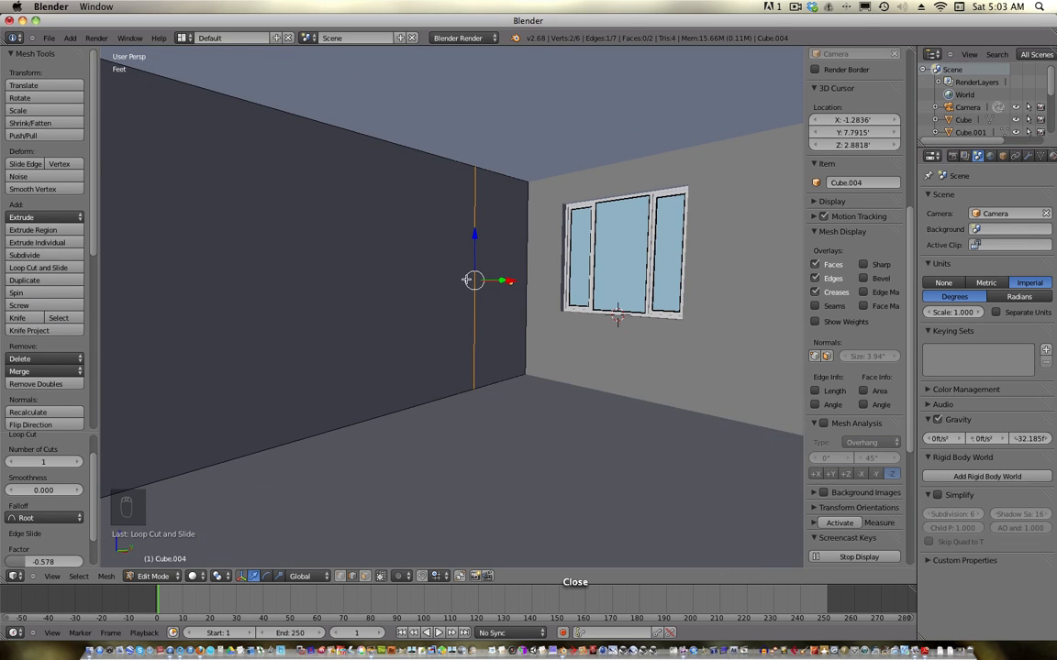
key("ctrl+r")
left_click(286, 124)
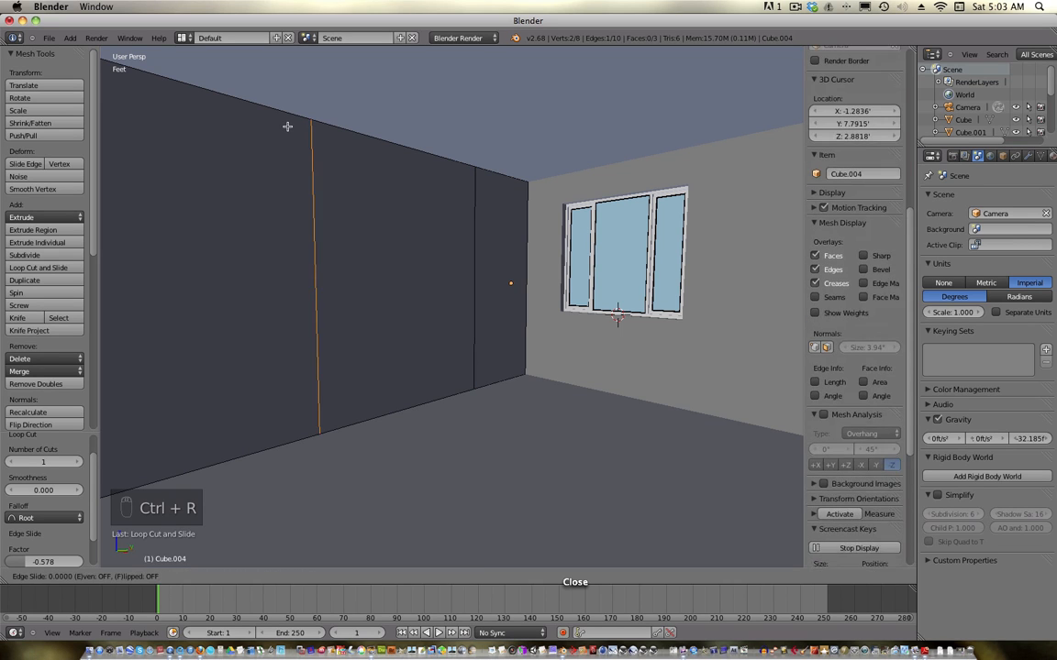
left_click(229, 150)
- Add two horizontal loop cuts to the side wall, an upper one with slide factor 0.738 and a lower one with -0.221
key("ctrl+r")
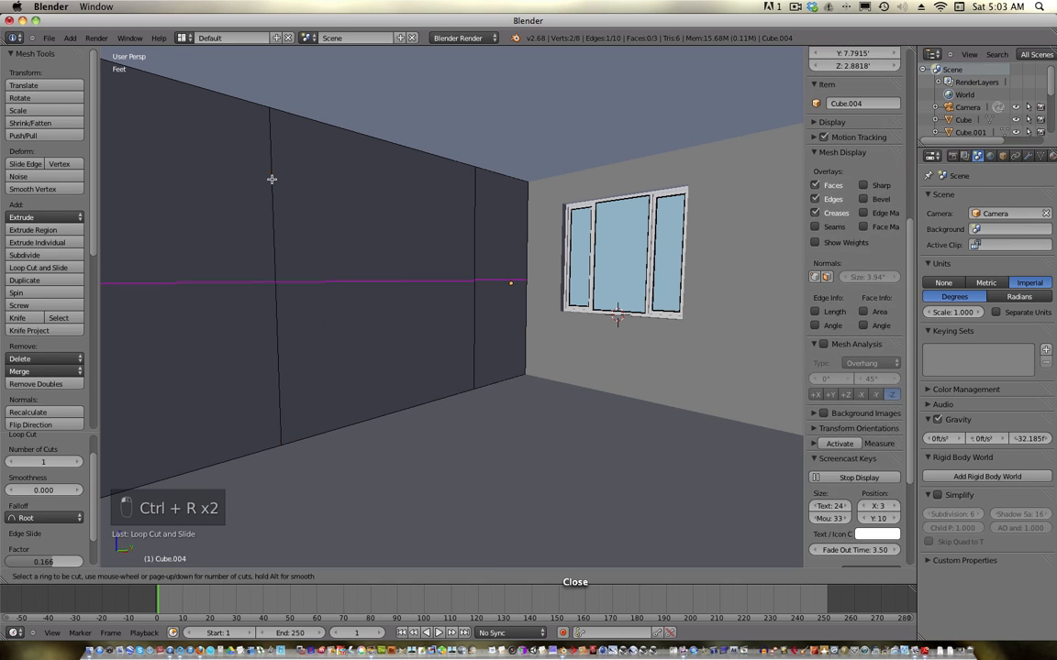
left_click(276, 172)
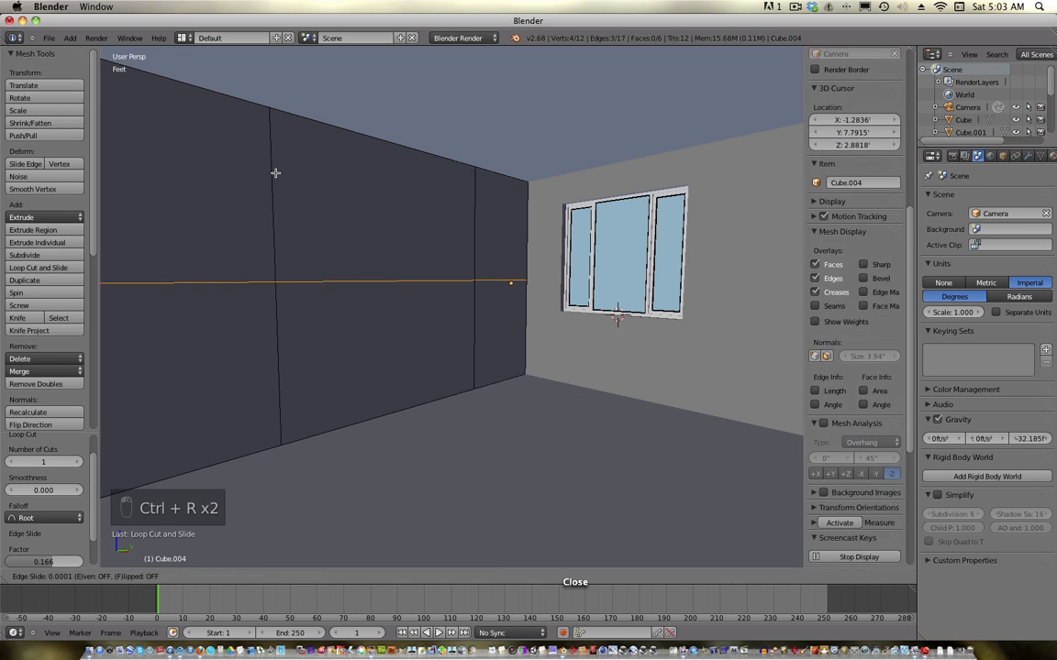
left_click(234, 43)
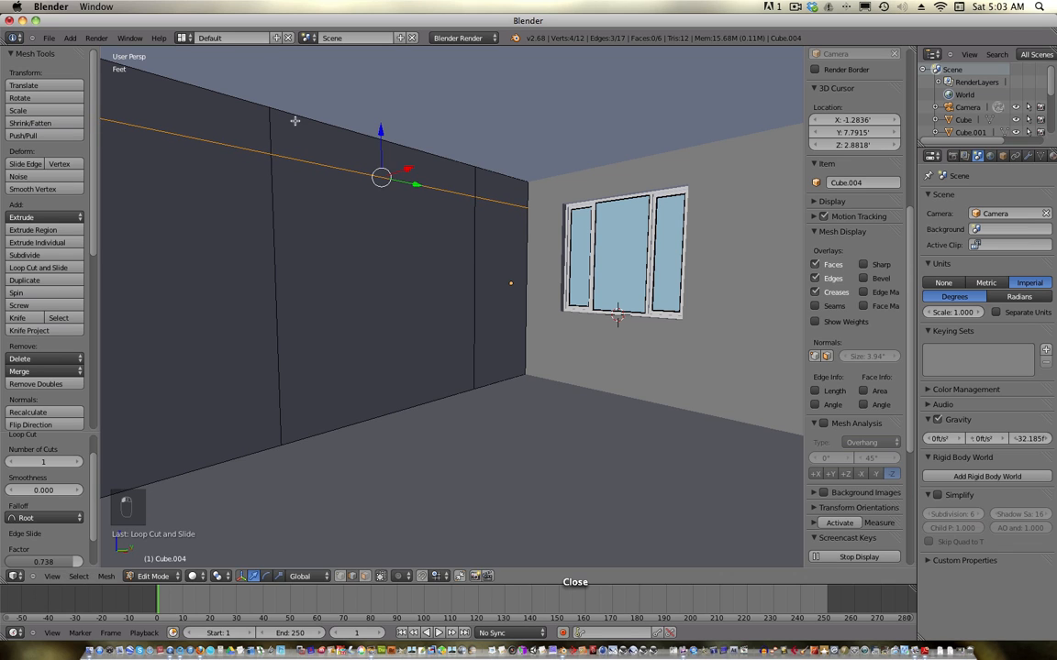
key("ctrl+r")
left_click(268, 277)
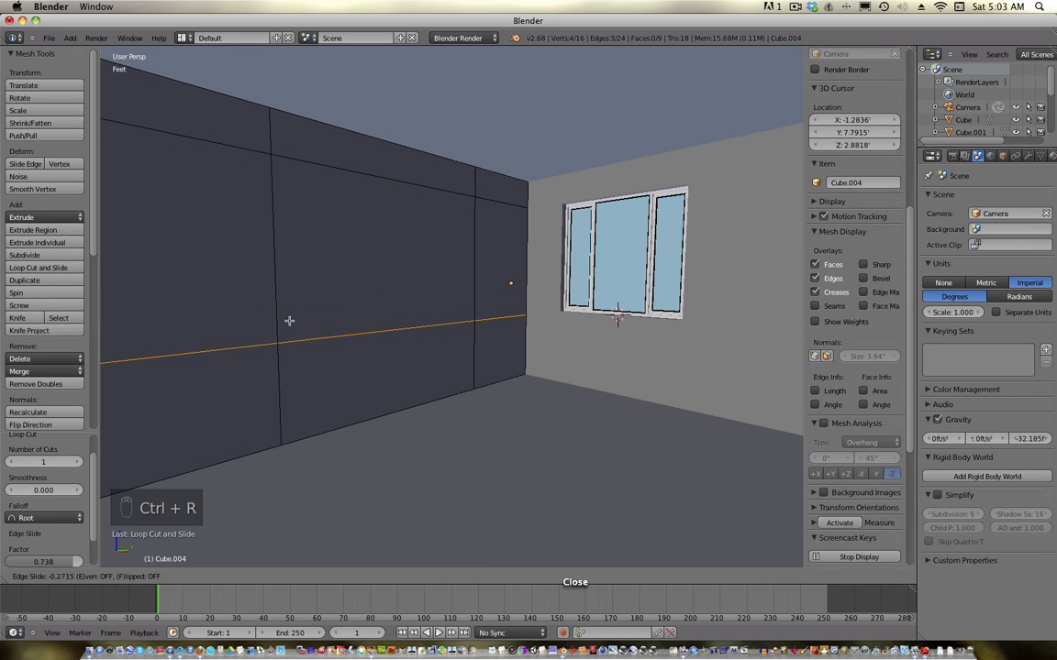
left_click(291, 315)
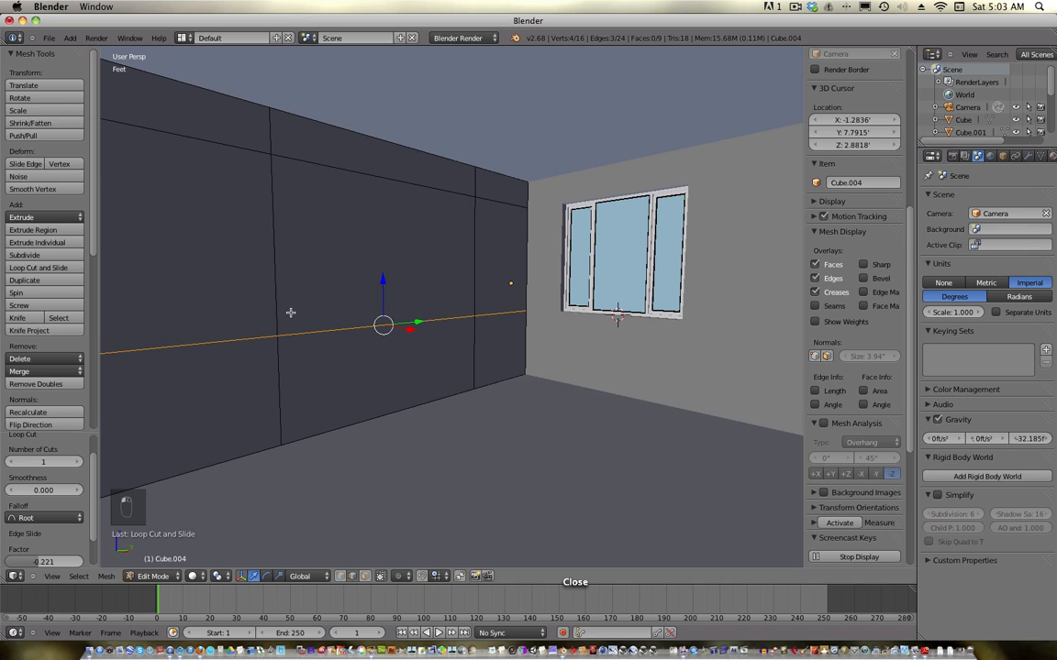
- Delete the large central face enclosed by the side wall's loop cuts to open a window hole
middle_click_drag(290, 311, 276, 240)
middle_click_drag(285, 274, 330, 398)
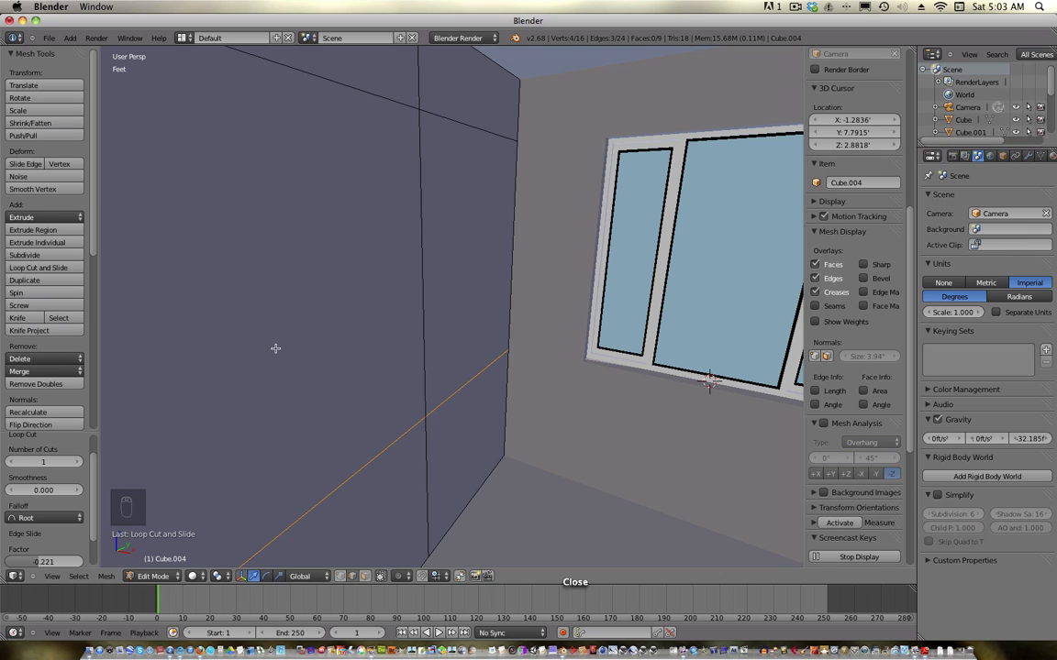
left_click(364, 576)
right_click(194, 320)
scroll(193, 320, "down", 1)
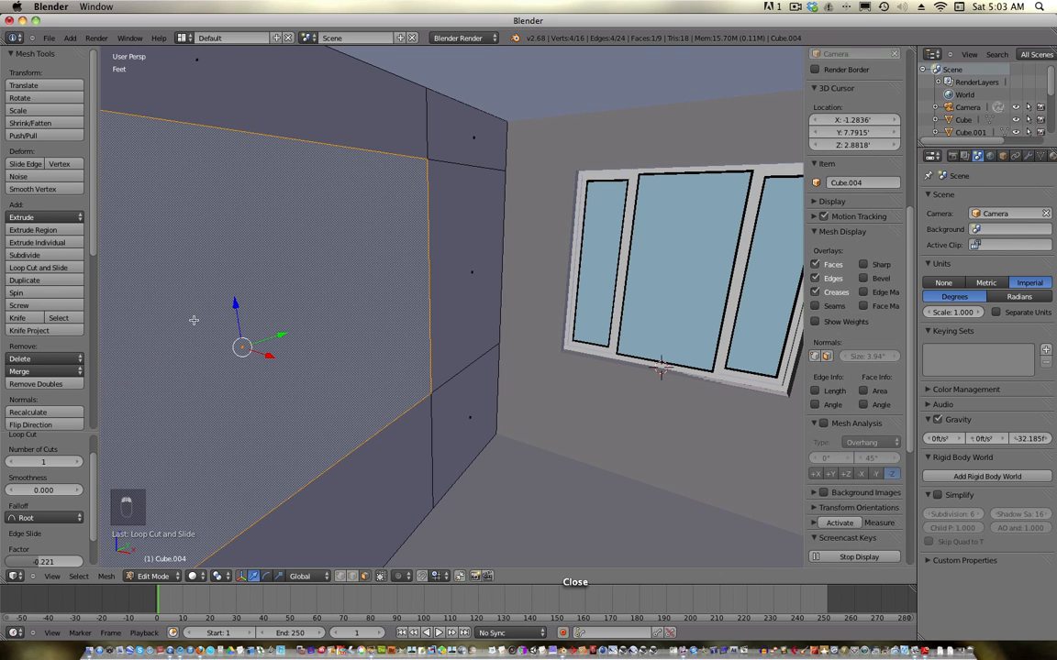
key("Delete")
left_click(145, 320)
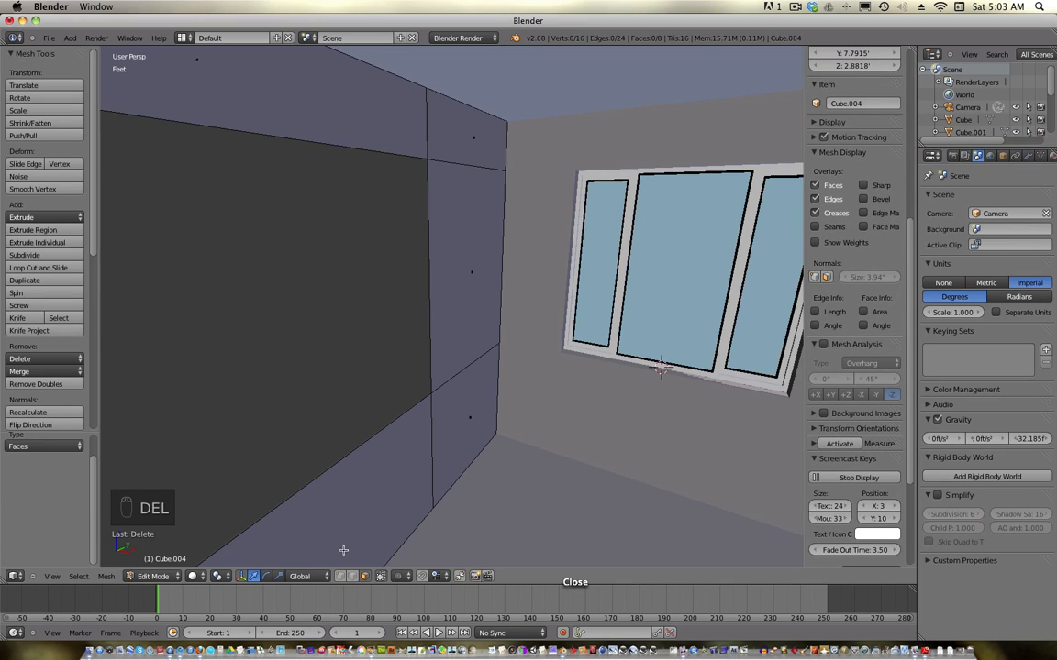
- Extrude the four border edges of the side wall's opening outward along X by about 7.05 inches to give the wall depth
left_click(357, 576)
right_click(429, 302)
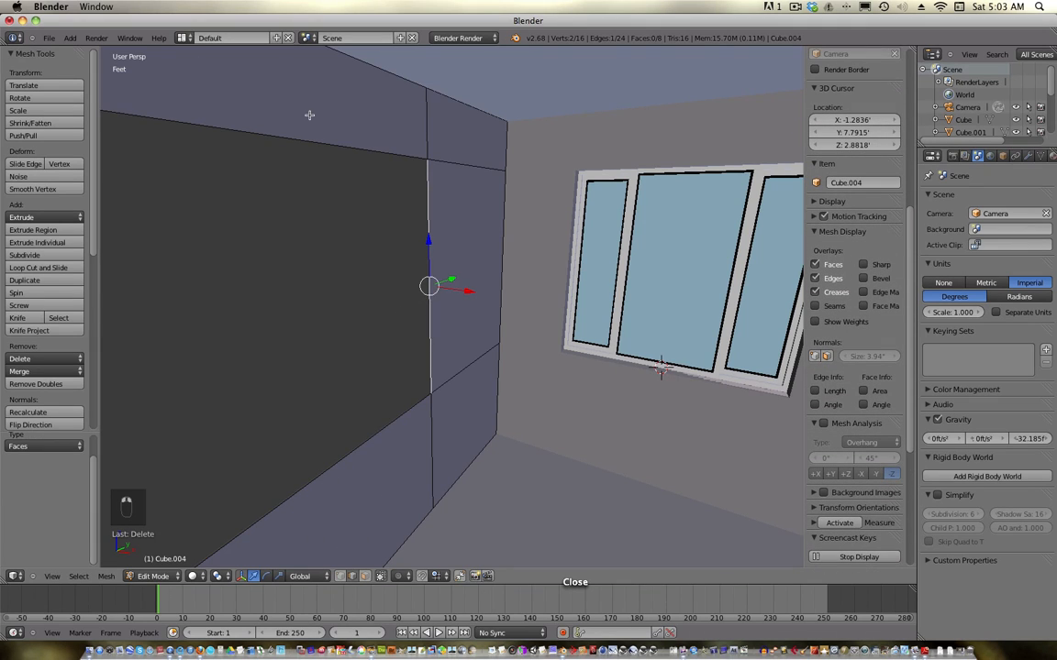
right_click(319, 150, "shift")
right_click(379, 430, "shift")
middle_click_drag(387, 434, 270, 367)
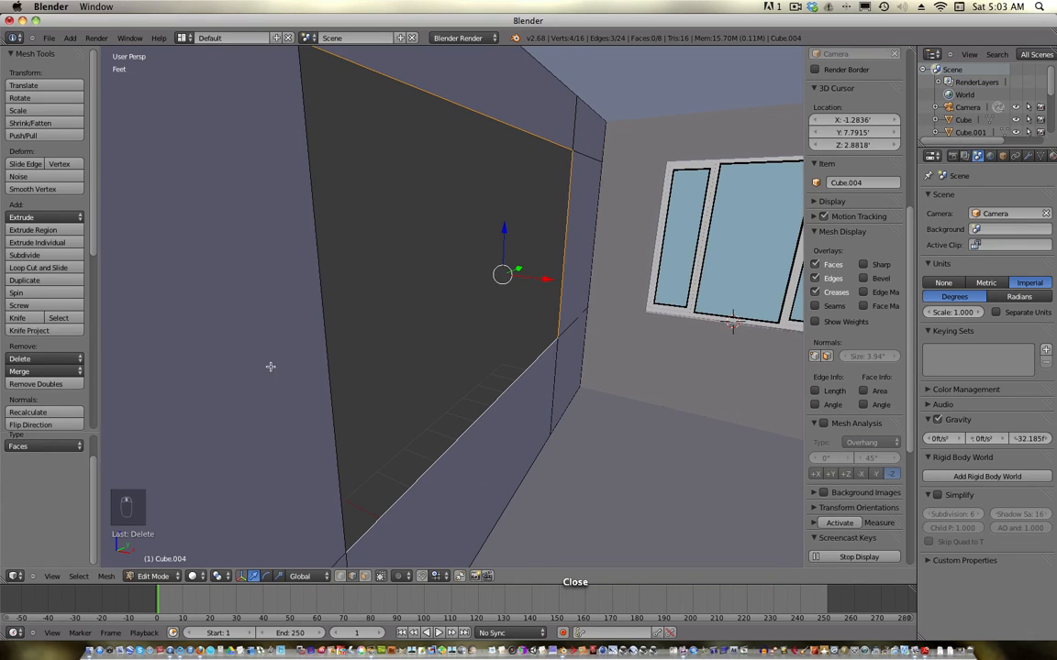
right_click(324, 342, "shift")
key("z")
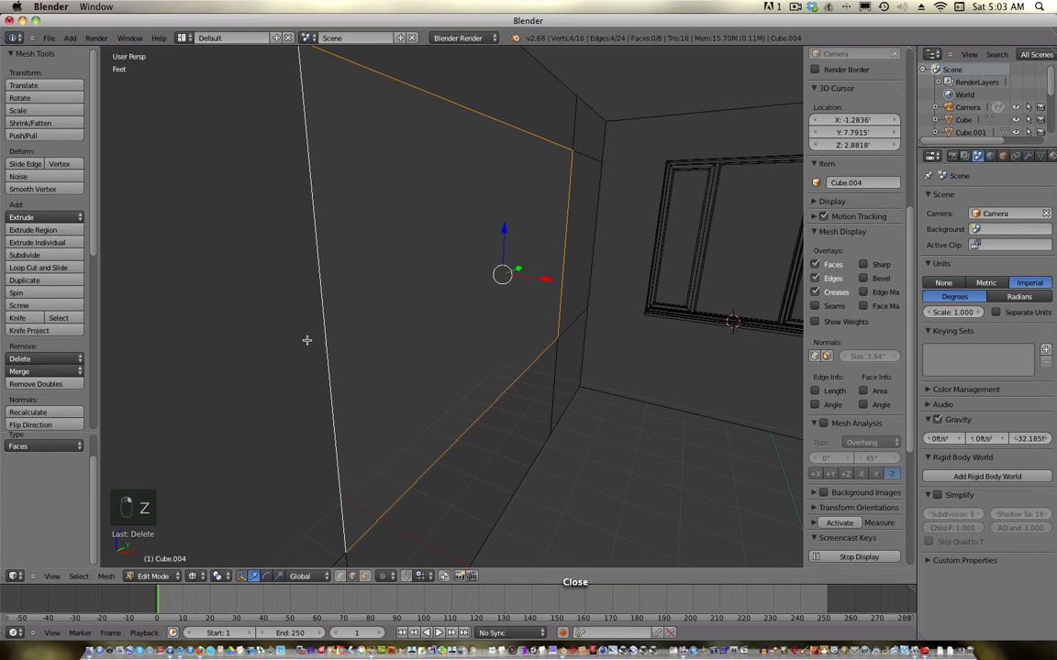
key("e")
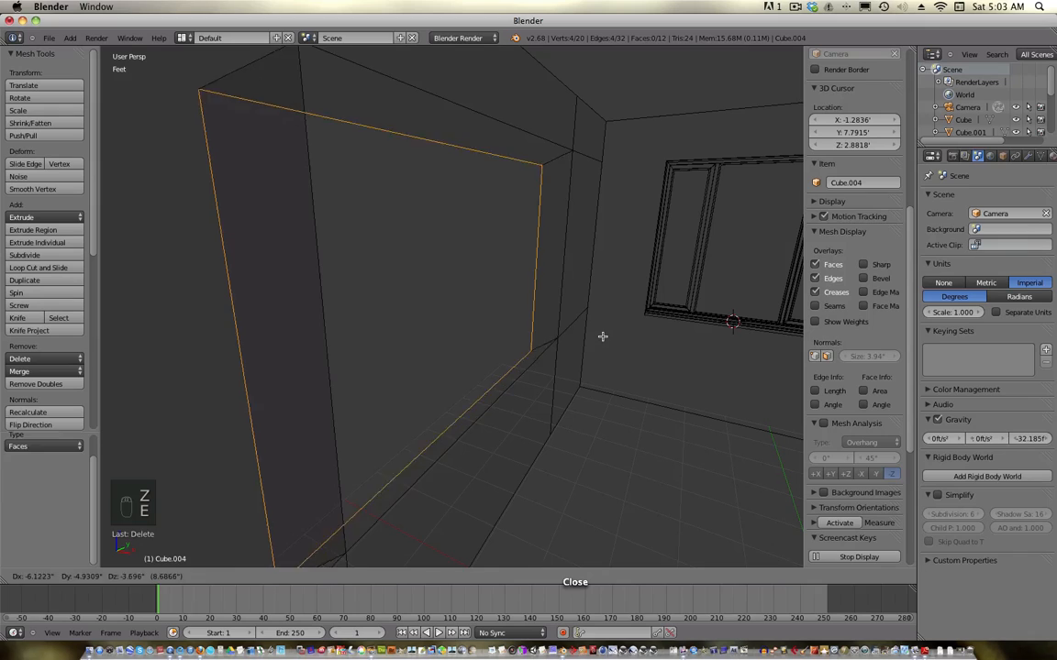
left_click(559, 301)
key("e")
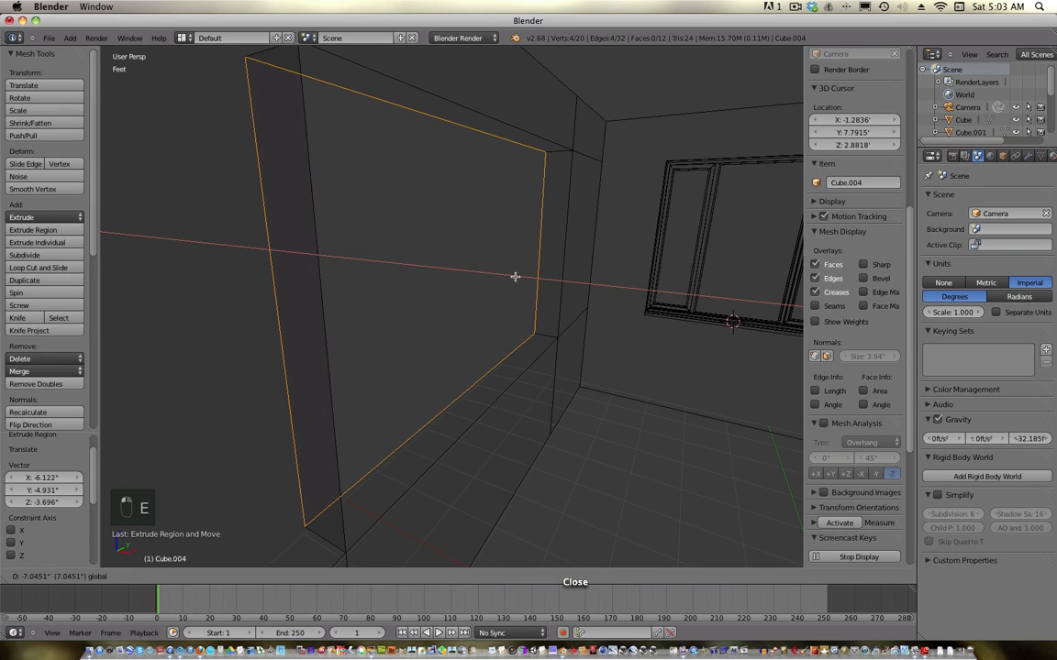
left_click(515, 276)
- Snap the 3D cursor to the bottom face of the side wall's extruded opening
key("Tab")
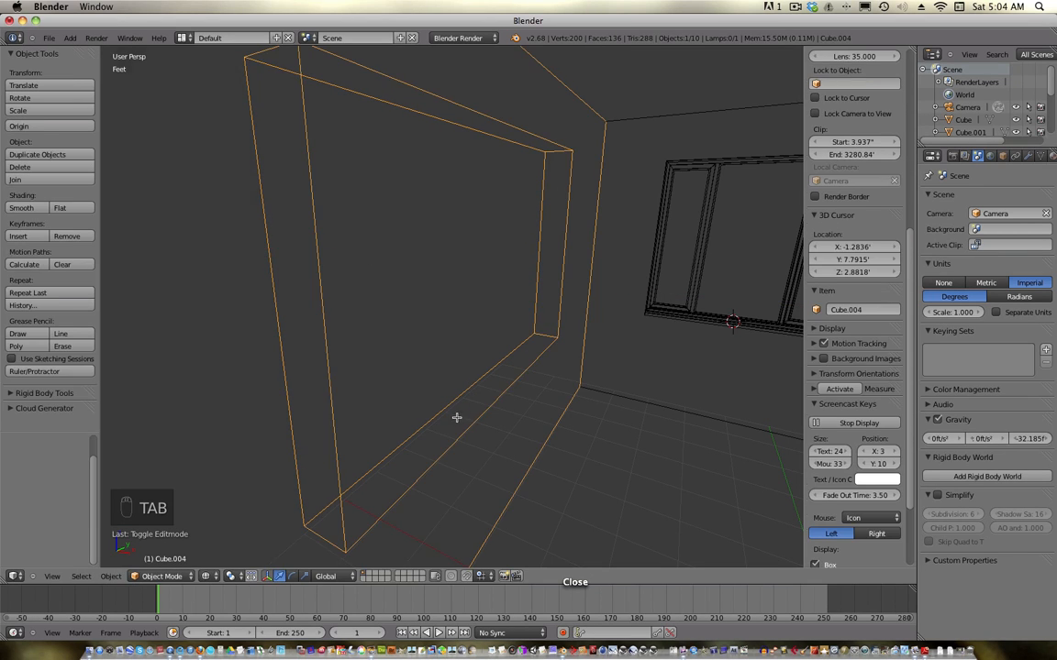
key("Tab")
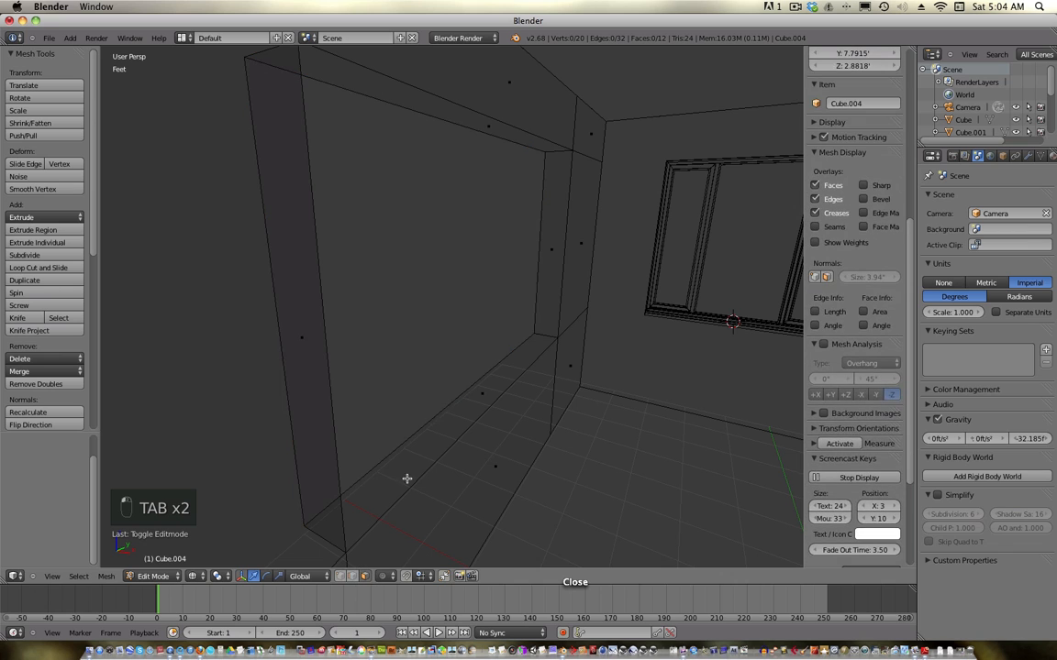
right_click(481, 392)
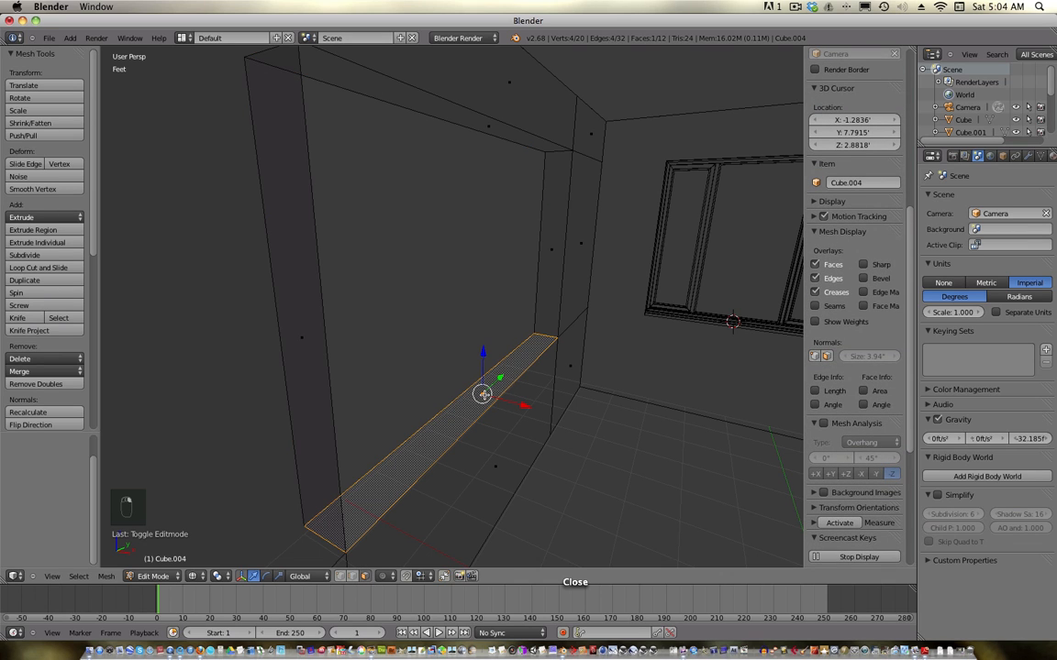
key("shift+s")
left_click(482, 395)
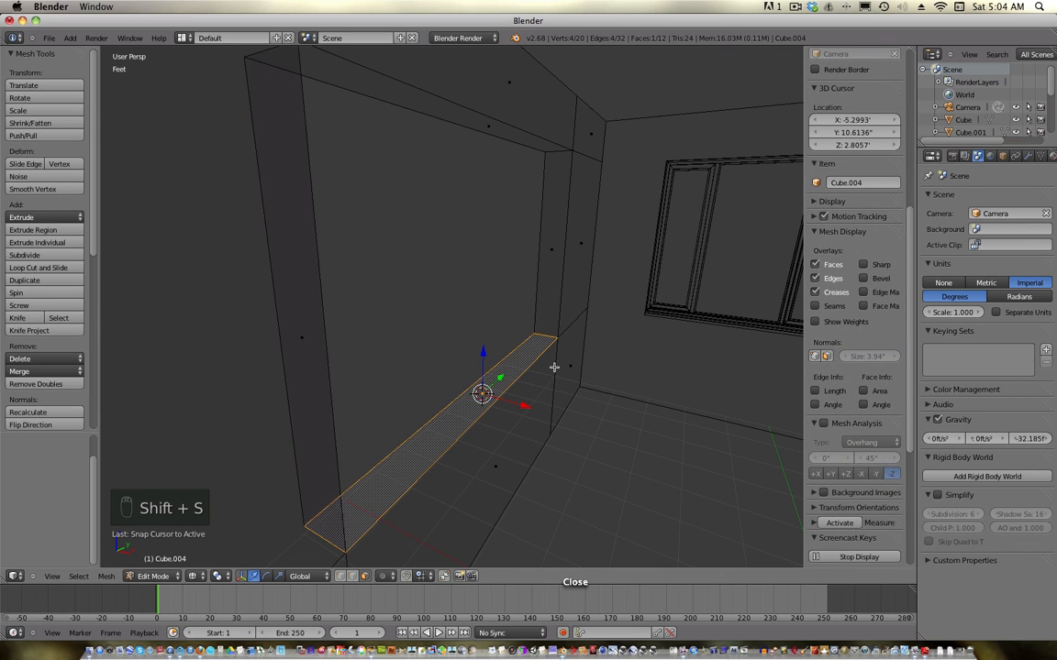
- Return to Object Mode and add a Window mesh at the 3D cursor in the side wall's opening
key("Tab")
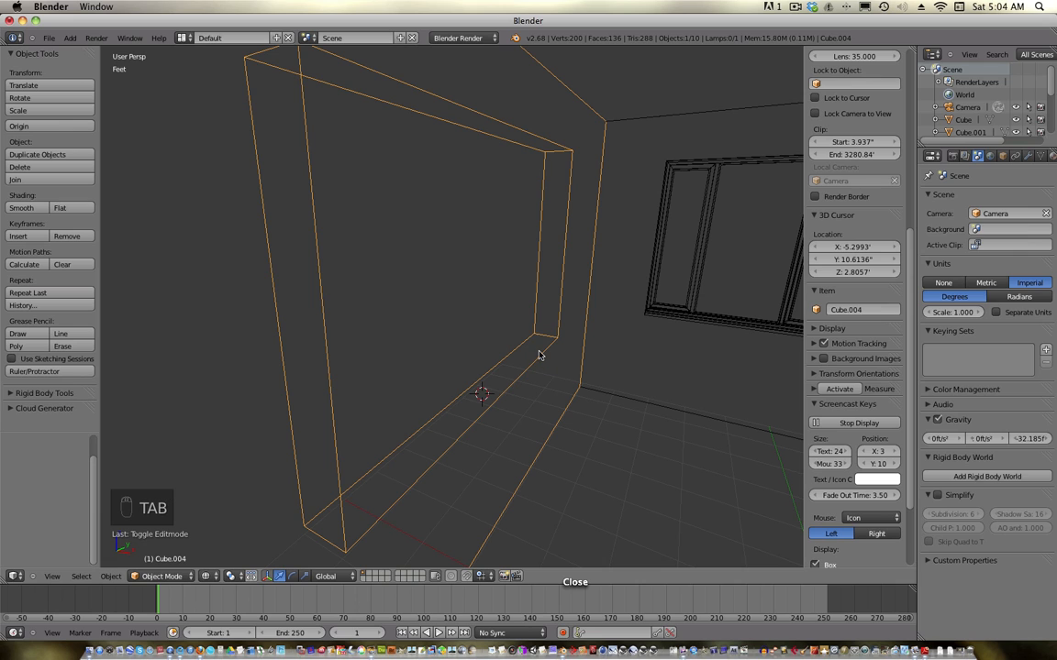
key("Tab")
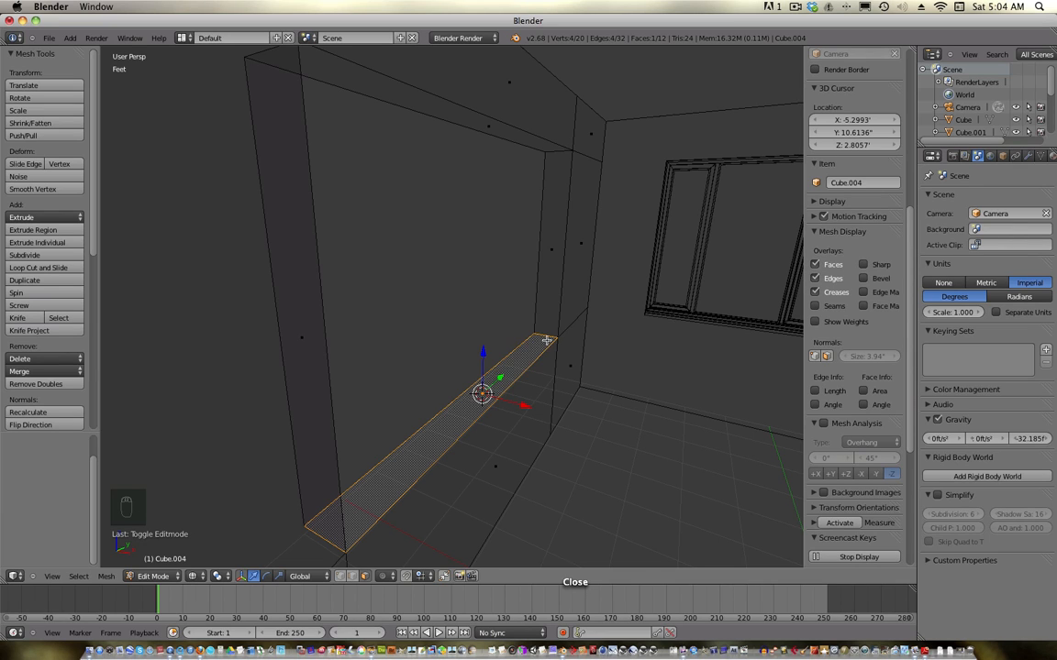
key("shift+a")
key("Tab")
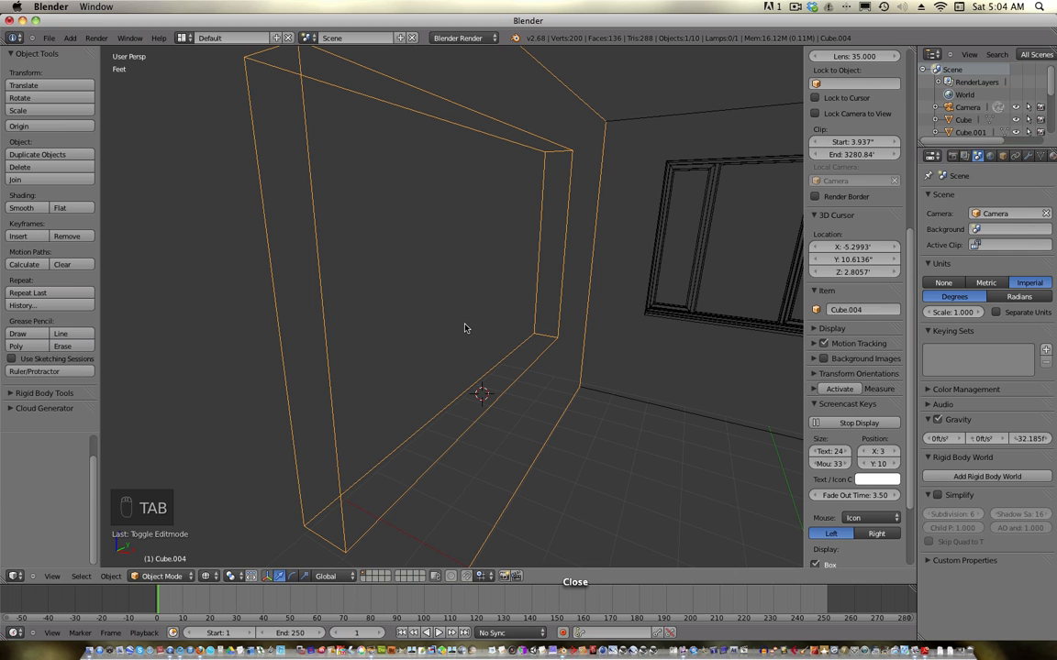
middle_click_drag(464, 327, 372, 328)
key("shift+a")
mouse_move(419, 365)
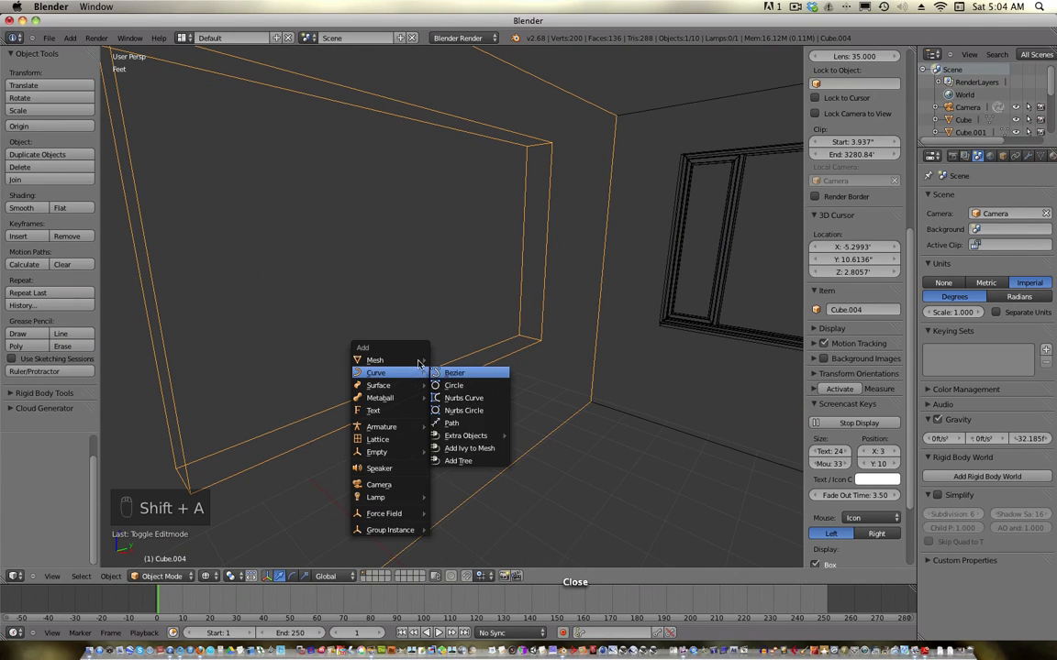
key("shift+a")
mouse_move(417, 405)
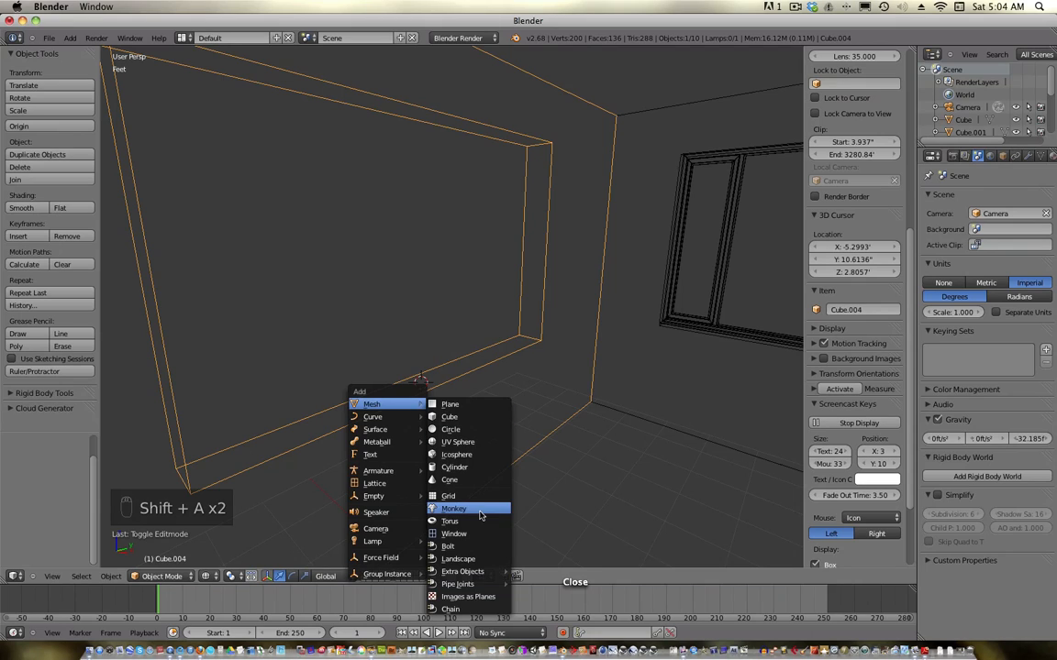
left_click(471, 533)
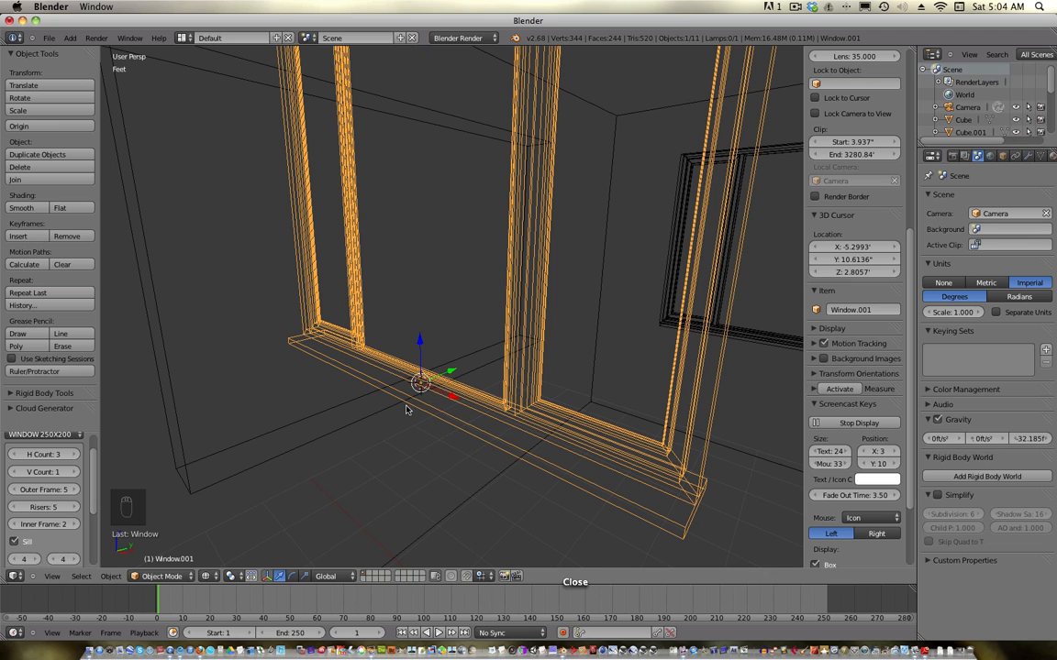
scroll(407, 411, "down", 5)
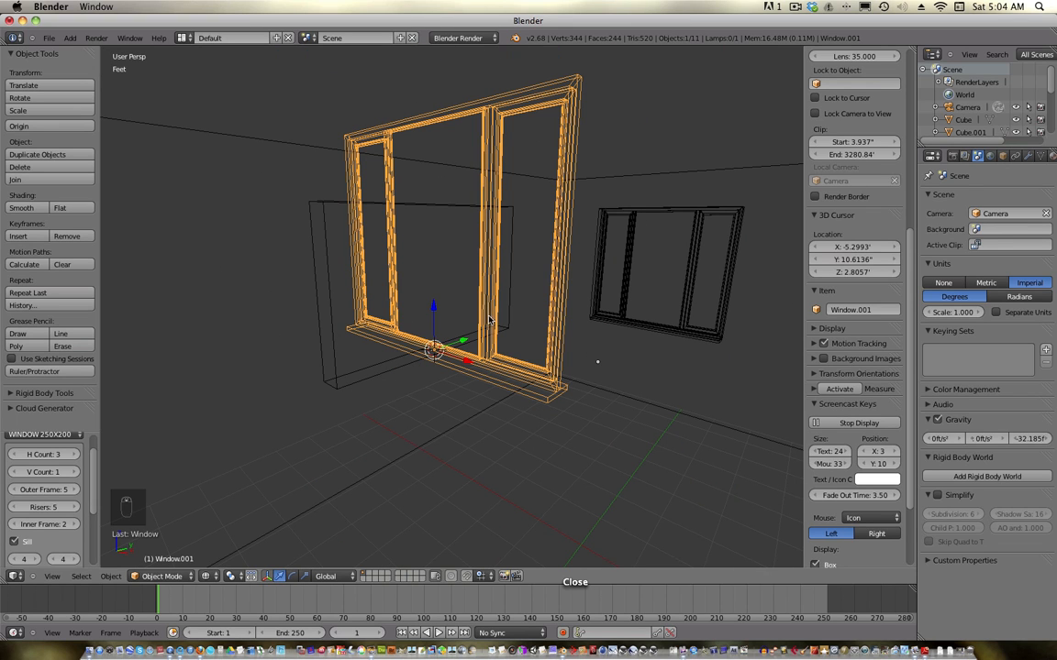
middle_click_drag(403, 332, 519, 337)
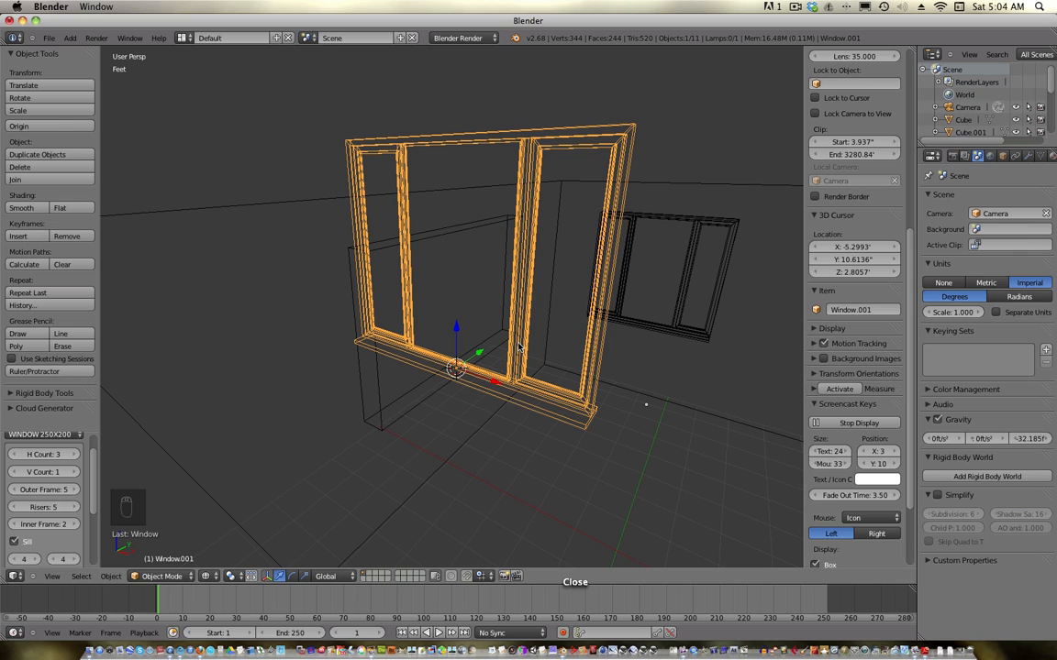
key("r")
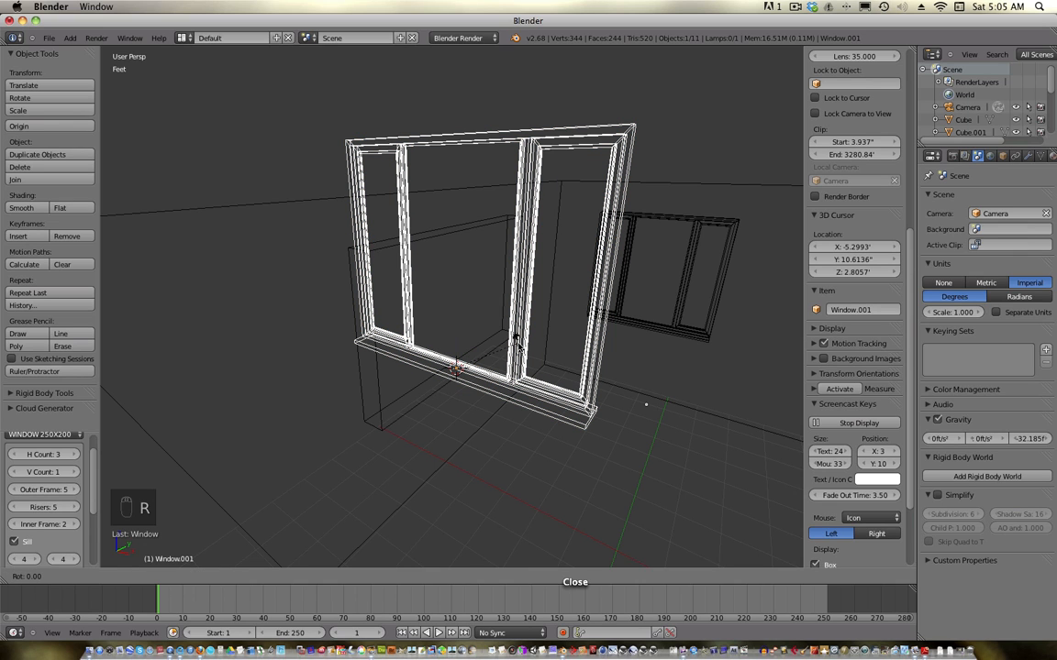
type("y90")
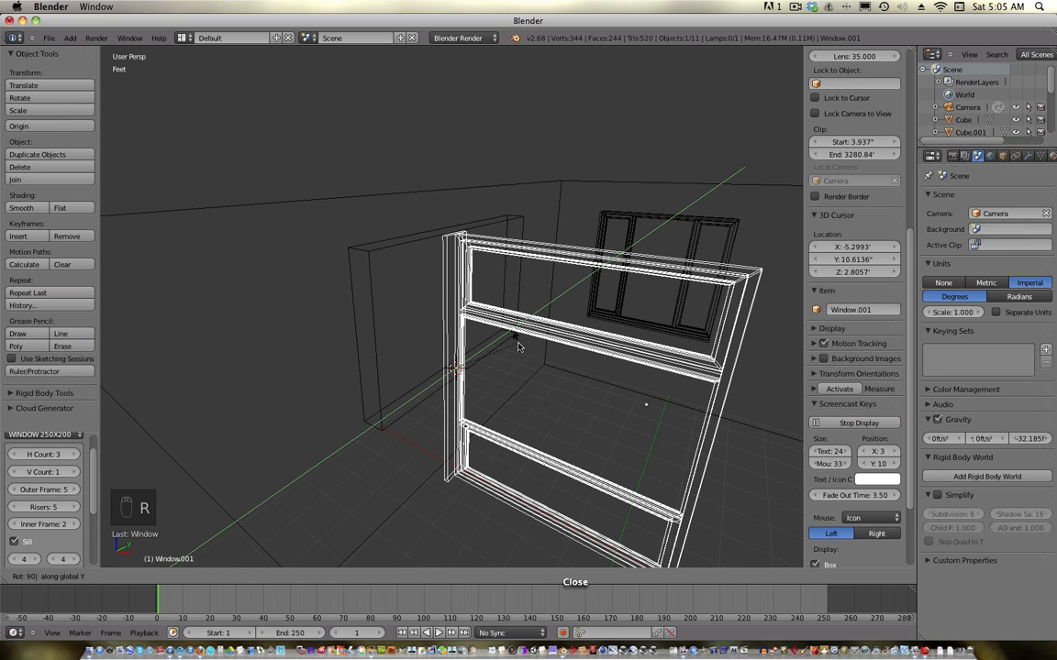
key("Escape")
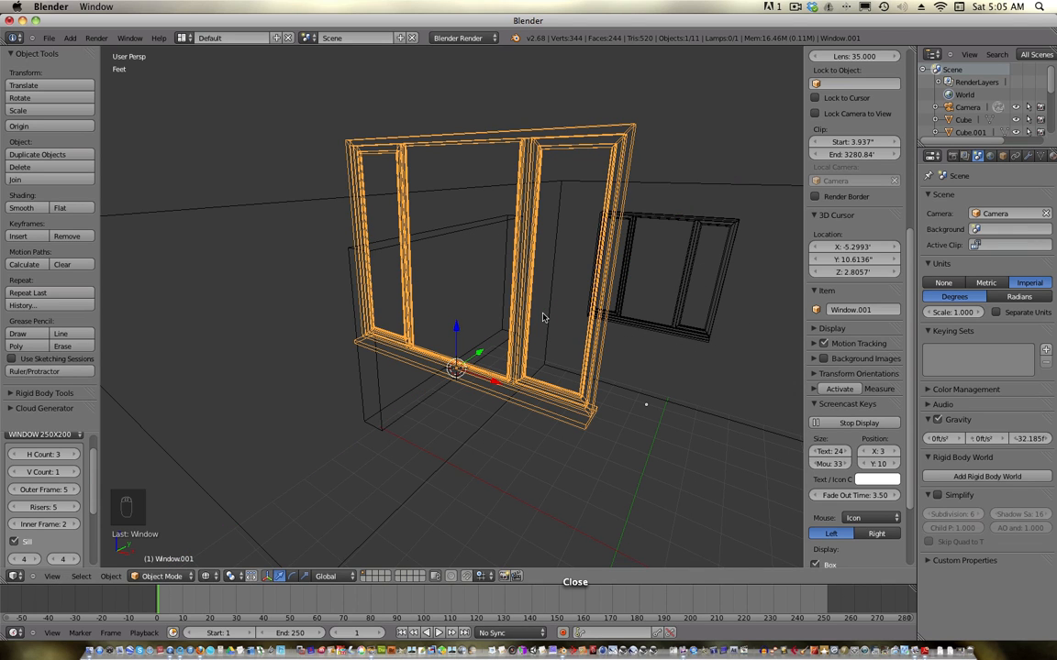
- Rotate the new window 90° about Z to line it up with the side wall, and switch to solid shading
type("rz90")
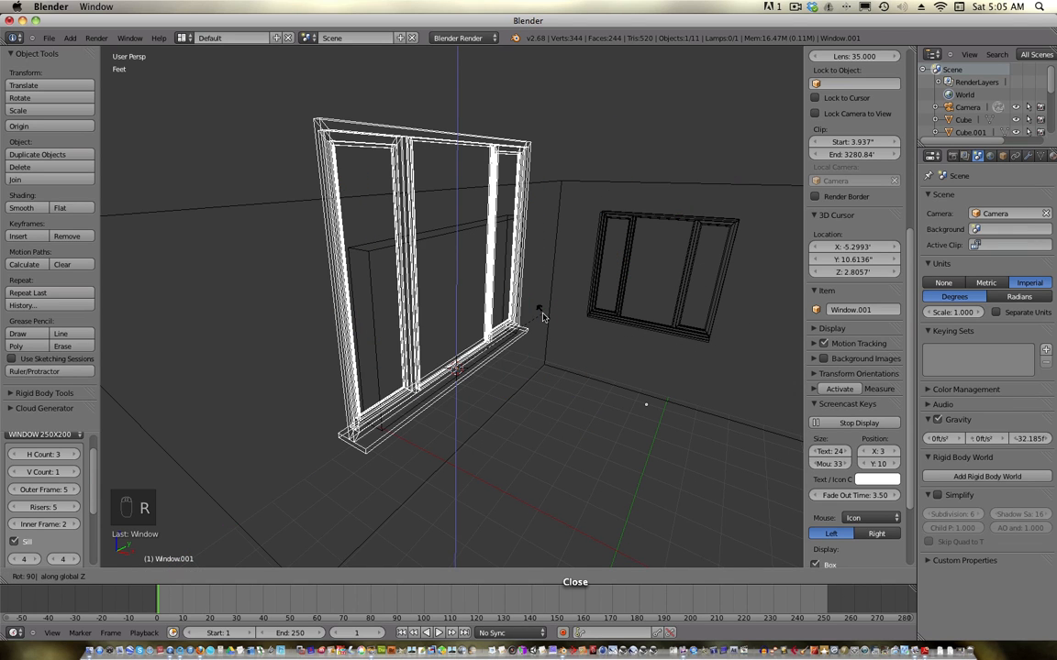
key("Return")
key("z")
scroll(521, 245, "down", 2)
scroll(521, 244, "up", 4)
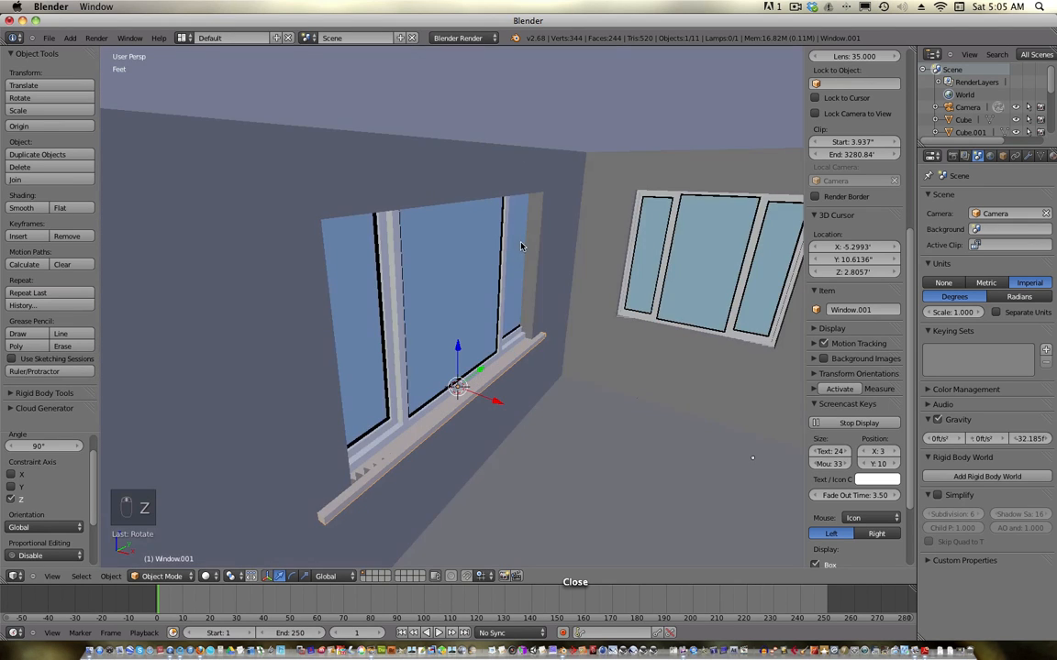
- Scale the side-wall window uniformly by 0.862 to fit the opening's width
middle_click_drag(585, 353, 538, 243, "shift")
key("s")
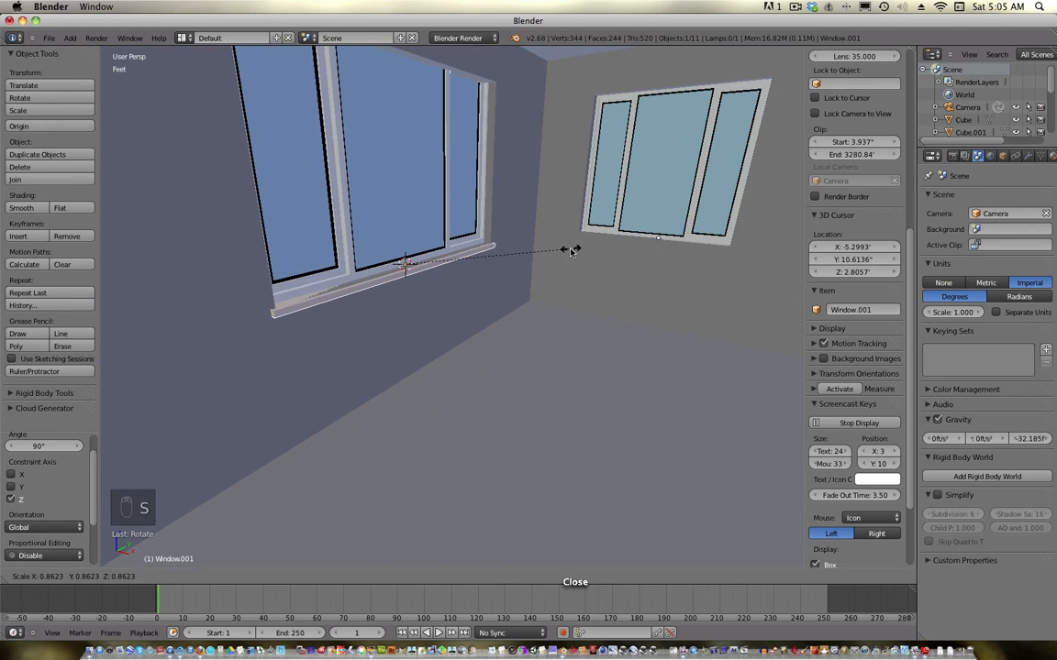
left_click(566, 245)
scroll(441, 307, "up", 3)
middle_click_drag(471, 314, 461, 349)
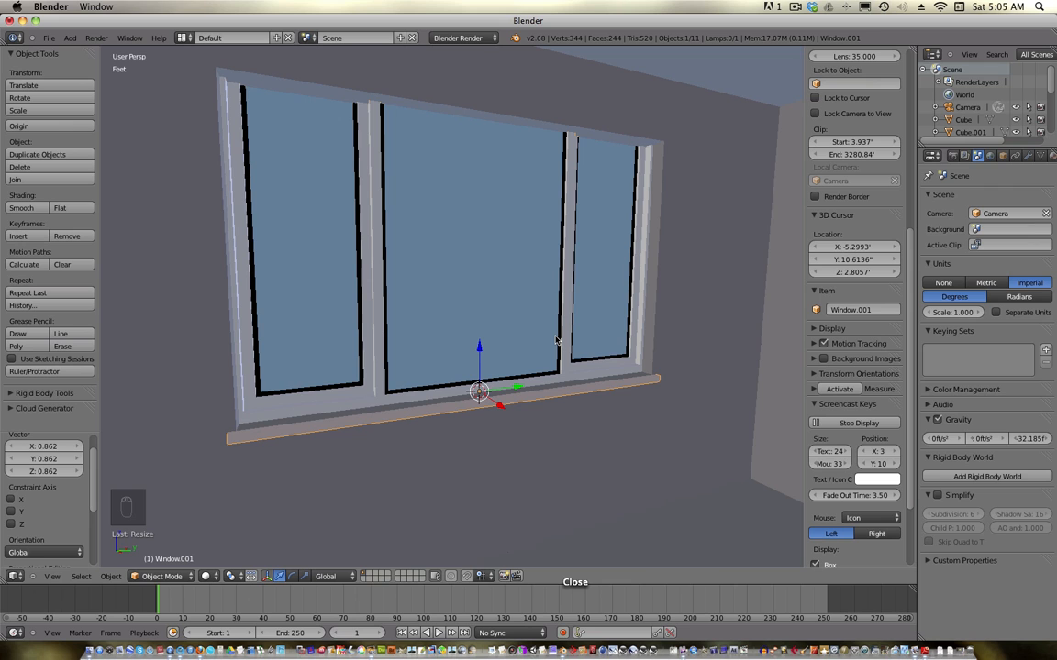
key("s")
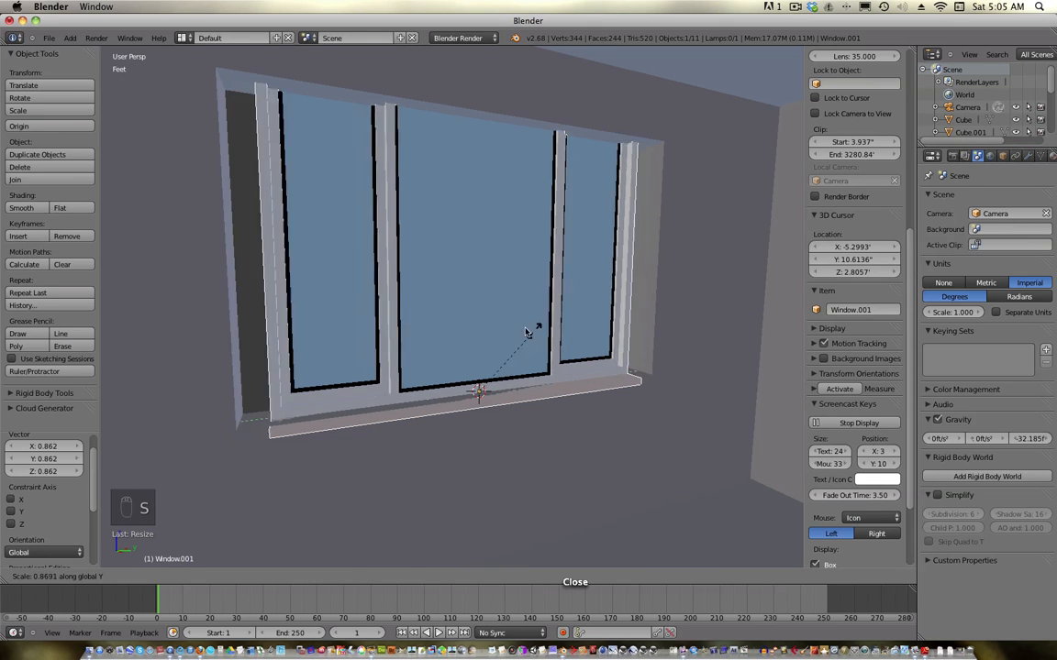
right_click(510, 331)
key("s")
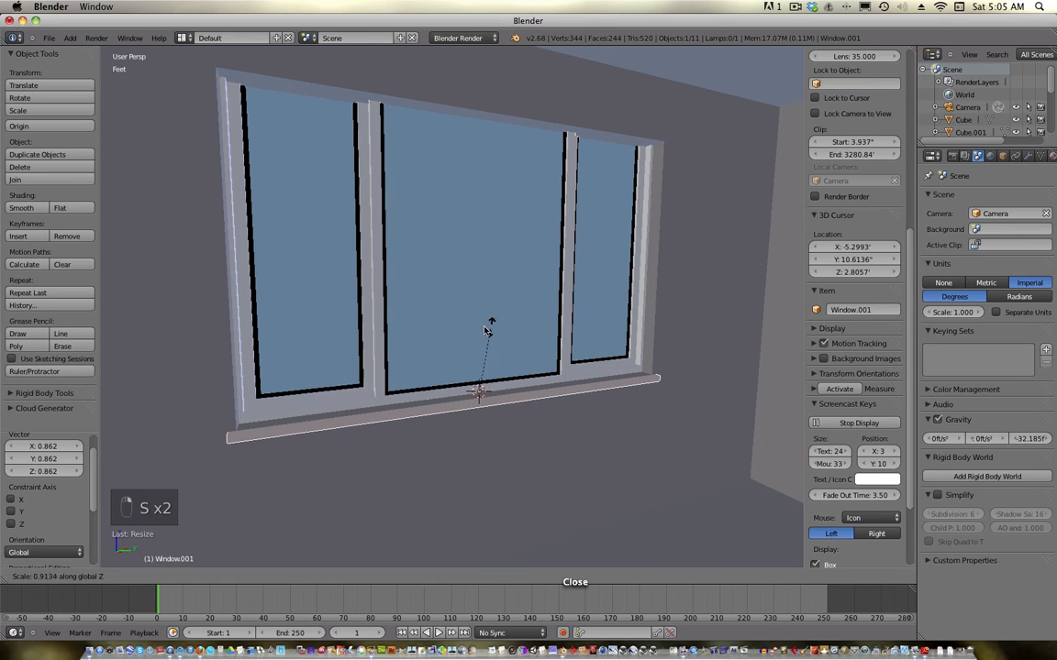
right_click(529, 419)
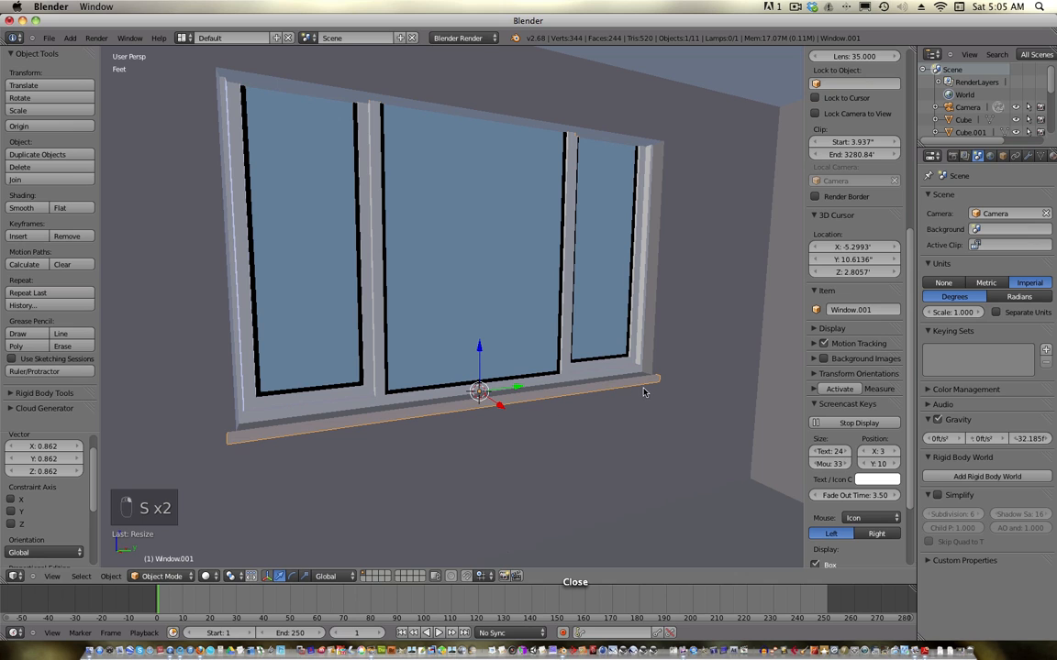
- Scale the side-wall window along Z by about 0.754 to fit the opening's height
key("s")
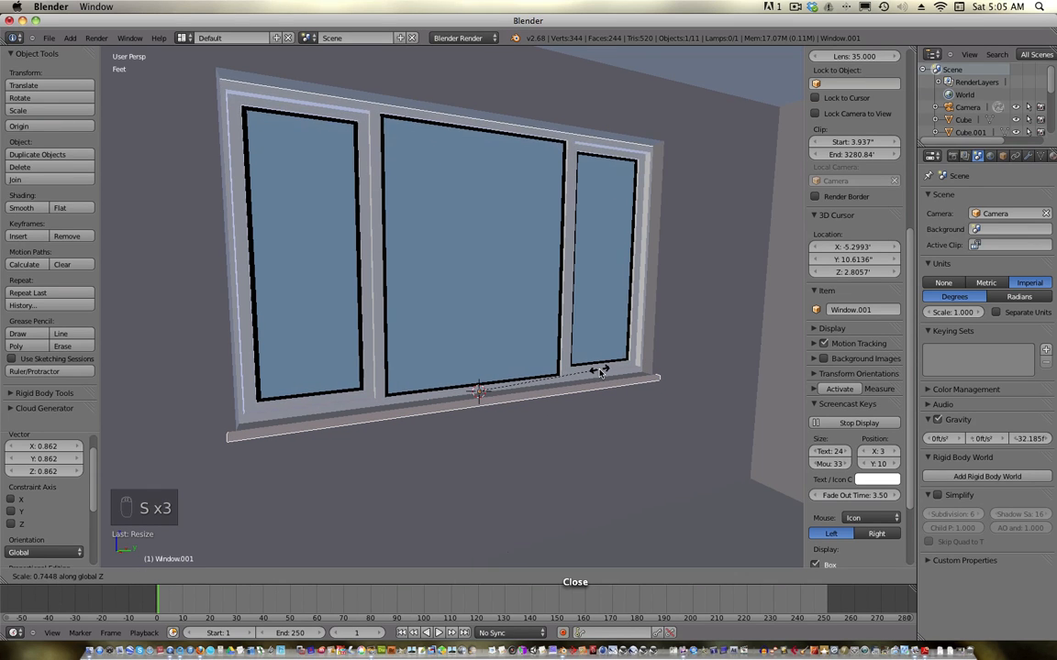
left_click(602, 376)
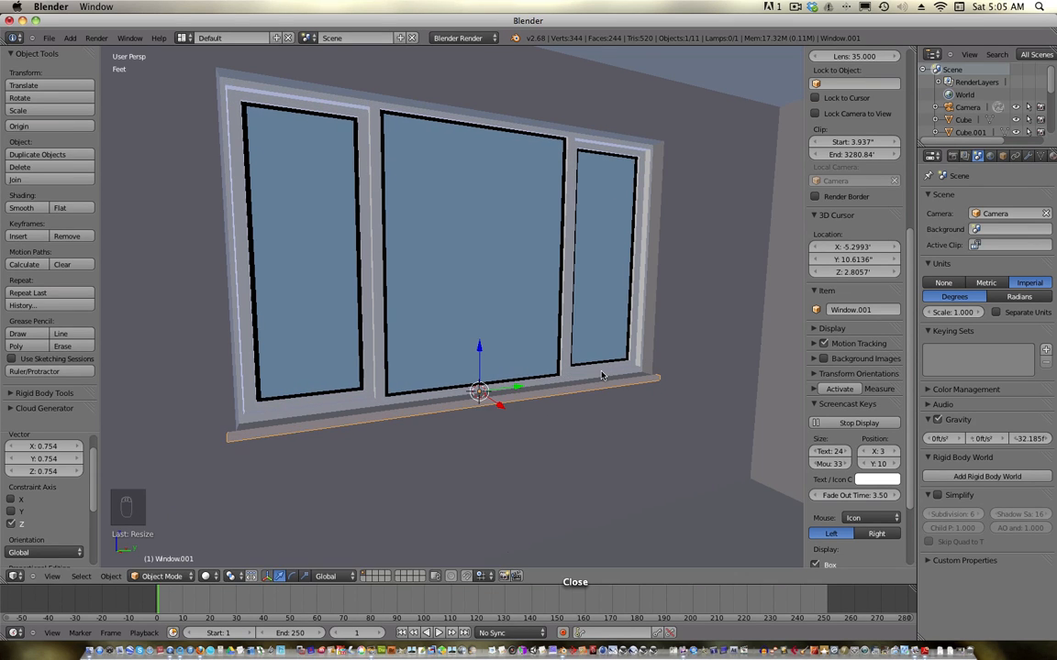
- Switch the render engine to Cycles Render
middle_click_drag(515, 405, 578, 334)
middle_click_drag(500, 295, 538, 293)
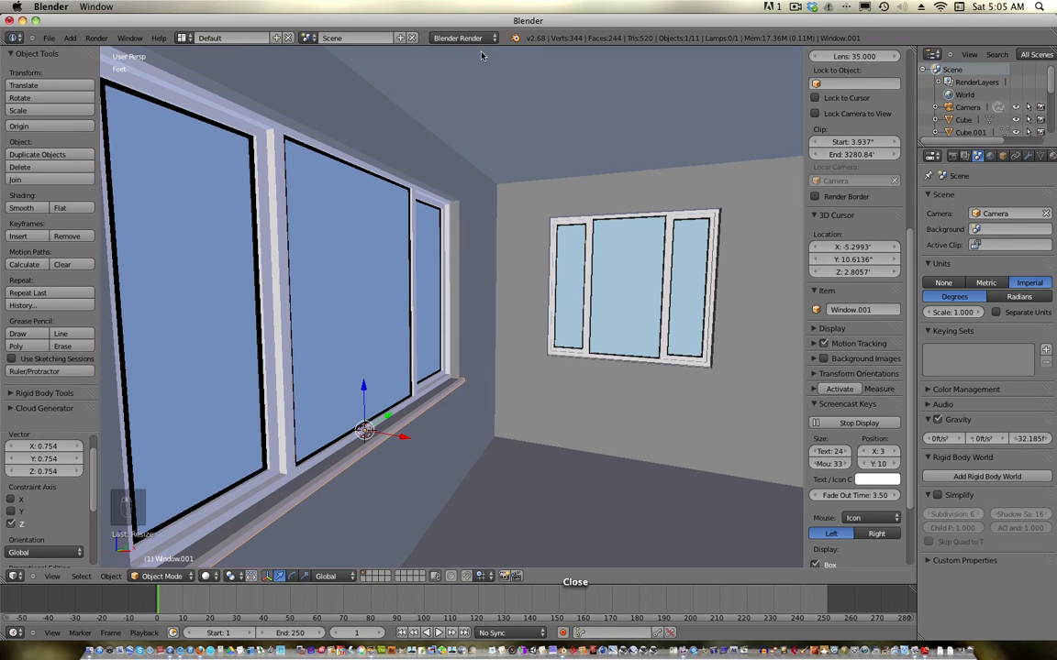
left_click(449, 38)
left_click(455, 78)
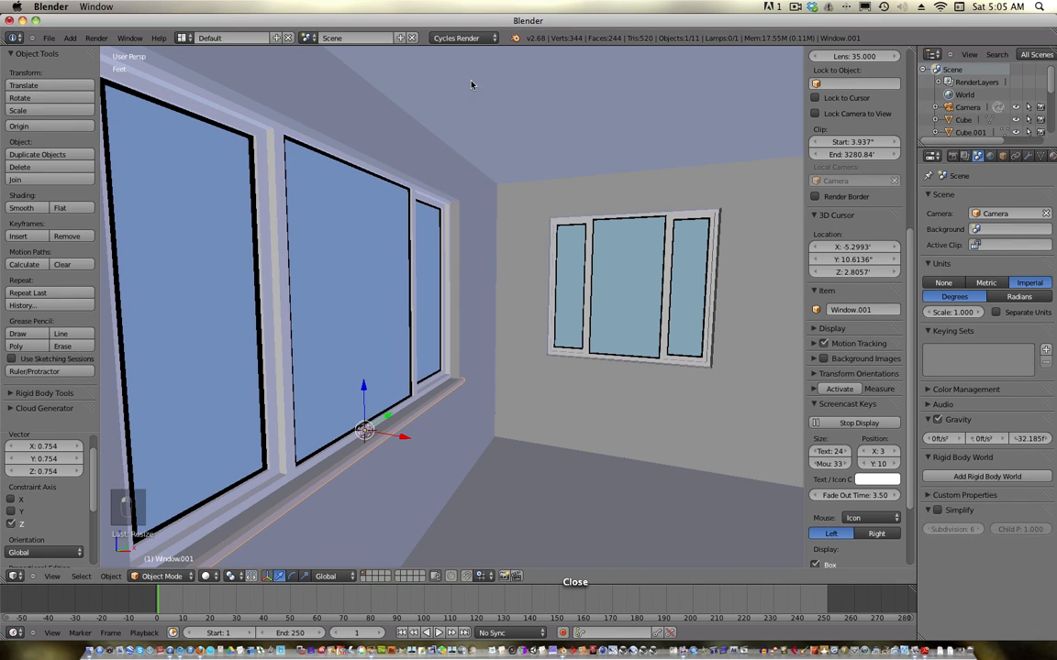
- Delete the existing lamp outside the room, working from the front orthographic view
middle_click_drag(503, 248, 474, 261, "shift")
scroll(474, 261, "down", 6)
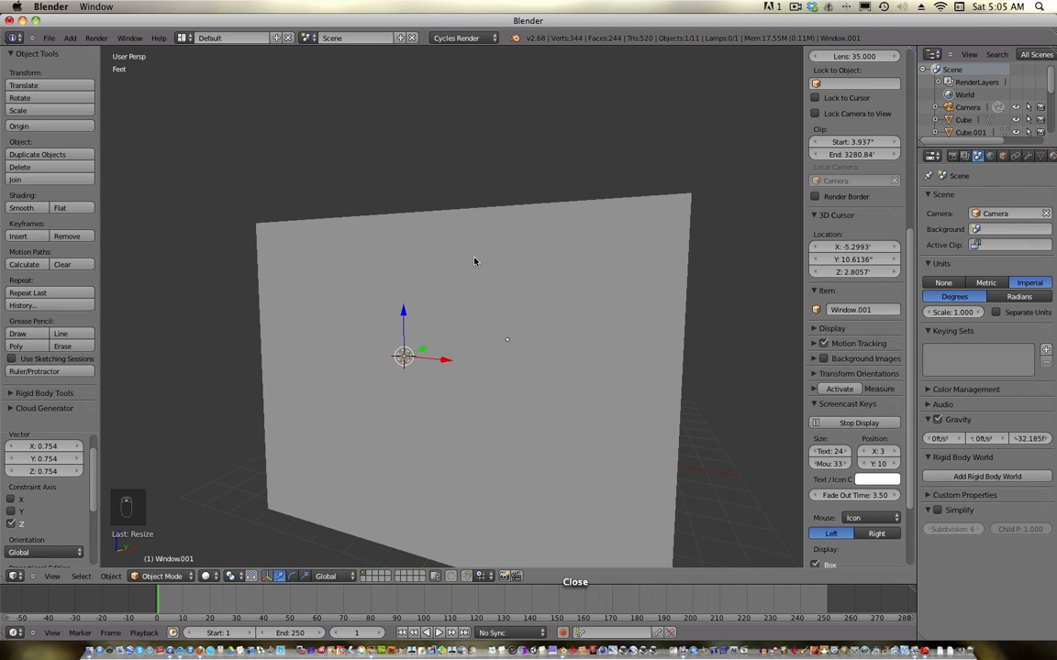
key("KP_1")
scroll(474, 260, "down", 3)
key("KP_5")
scroll(496, 255, "down", 2)
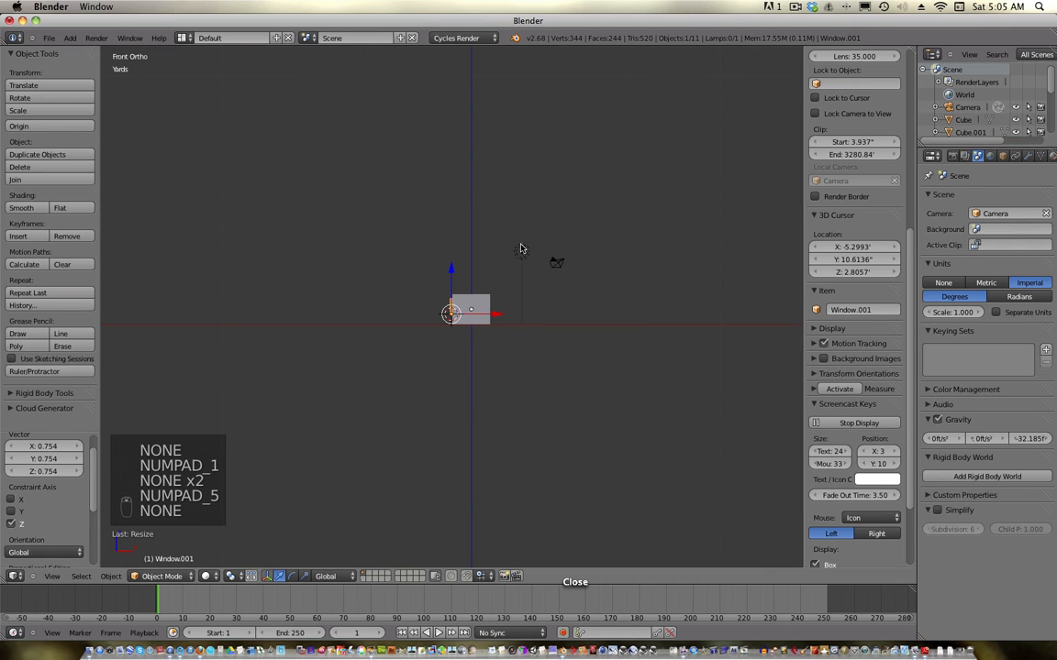
right_click(519, 253)
key("KP_0")
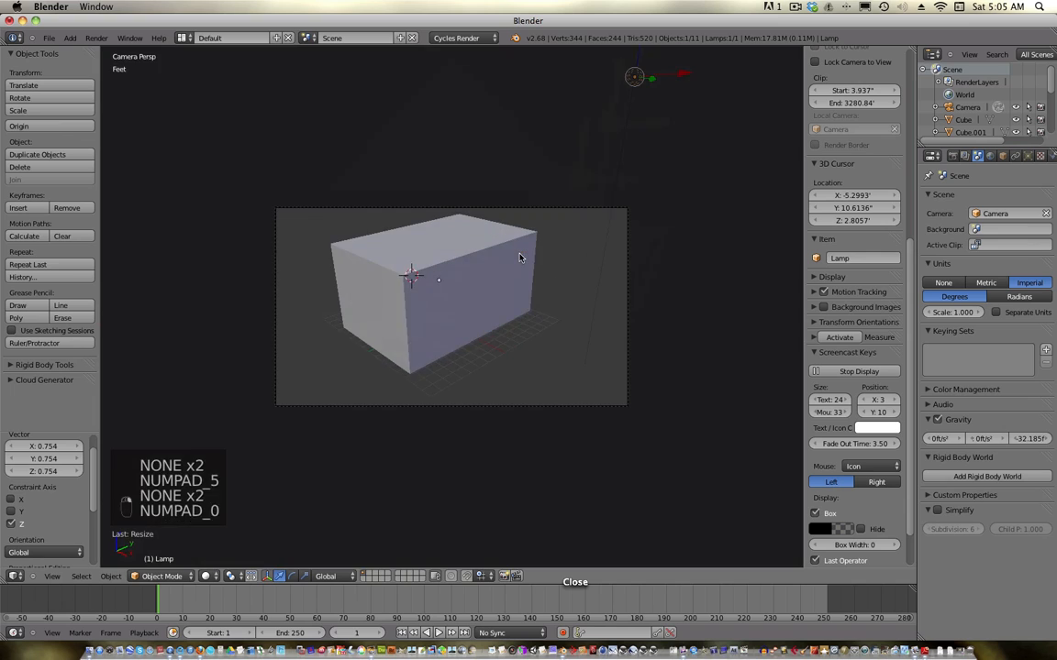
key("KP_0")
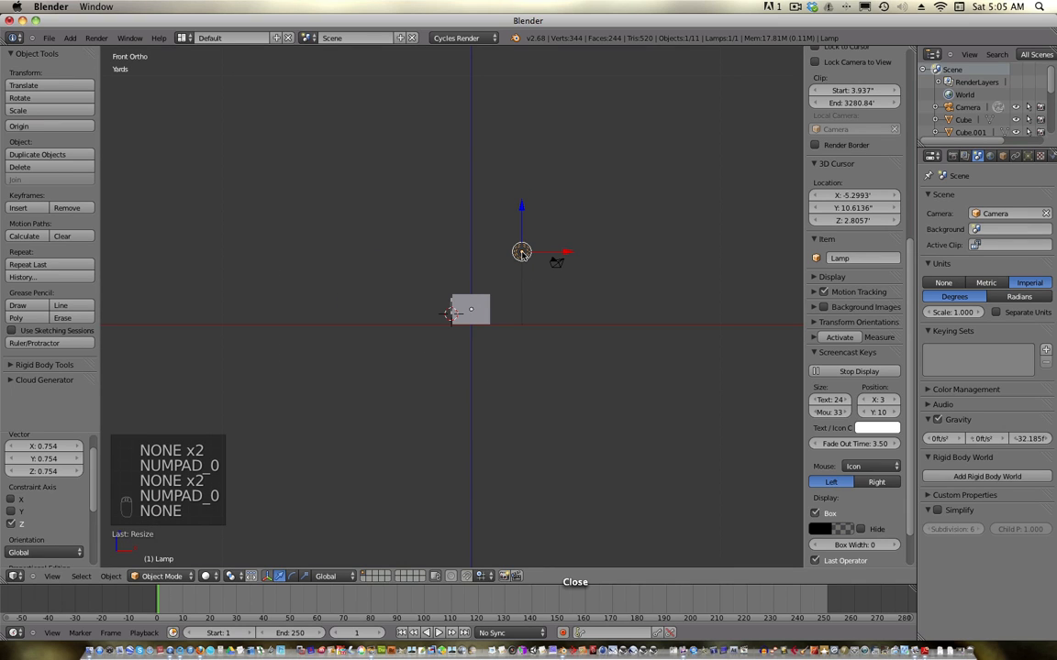
key("Return")
key("Delete")
left_click(512, 235)
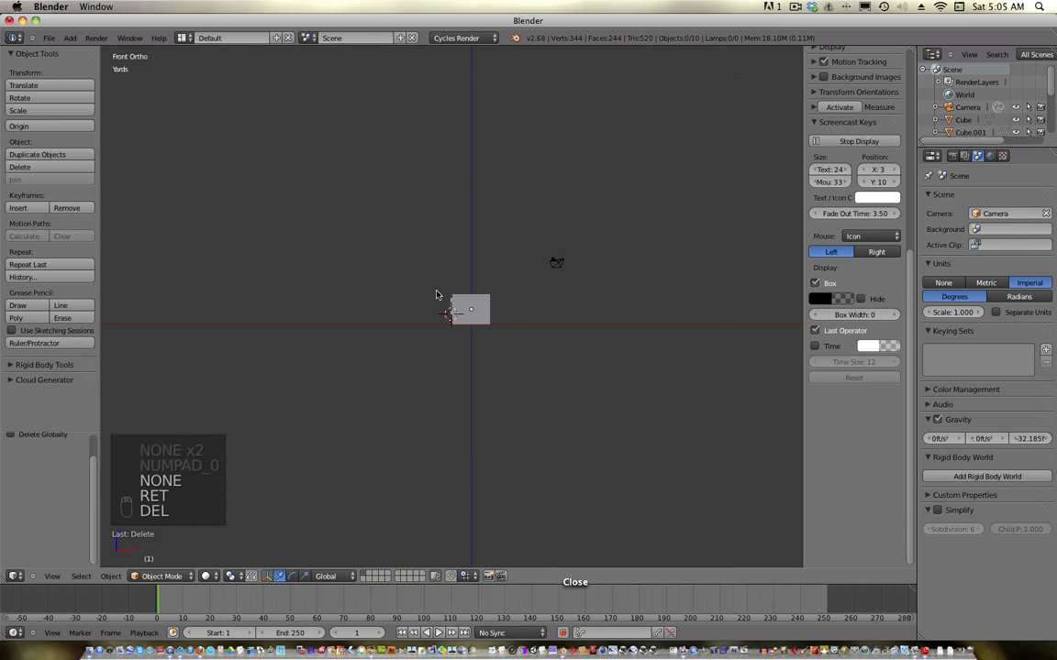
- Add a Sun lamp and move it about -16.2' in X and 19.2' in Z, outside and above the side wall
key("shift+a")
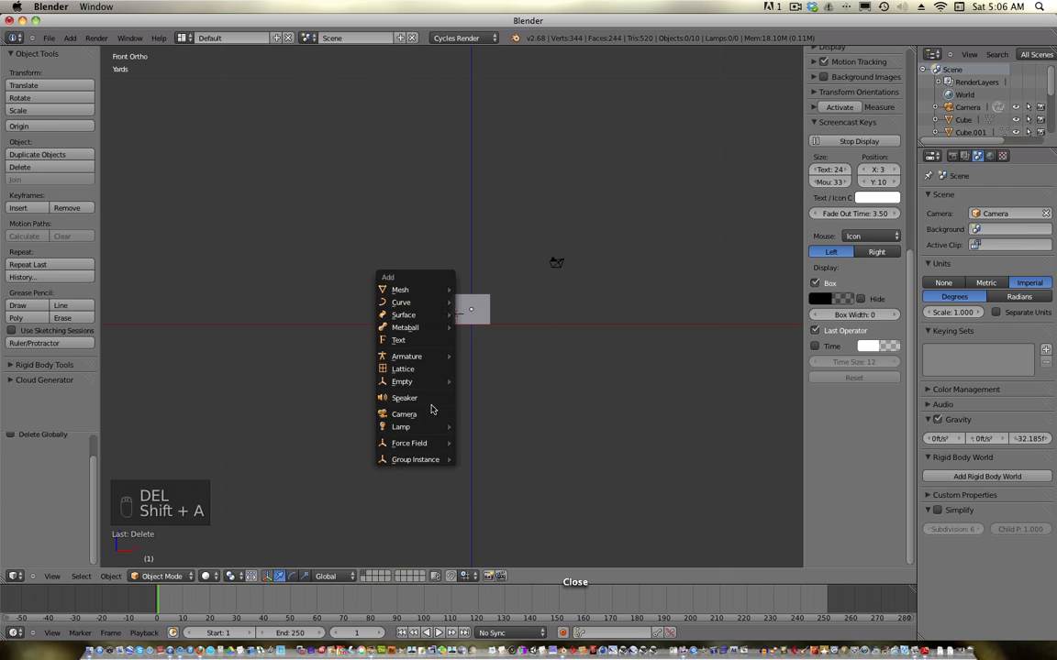
mouse_move(431, 427)
left_click(483, 439)
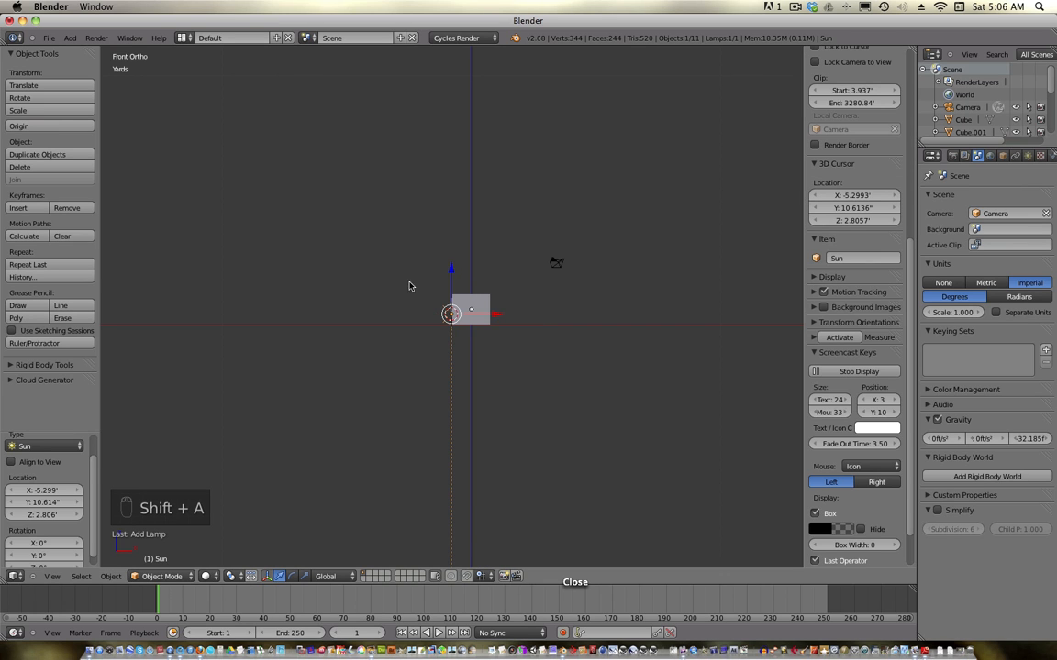
key("g")
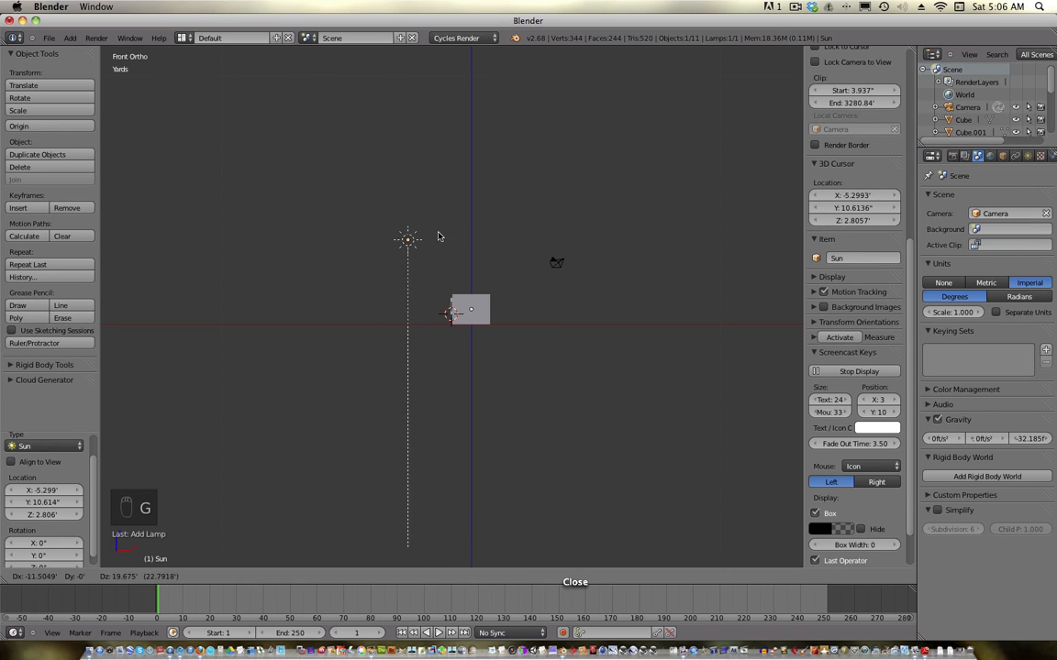
left_click(429, 239)
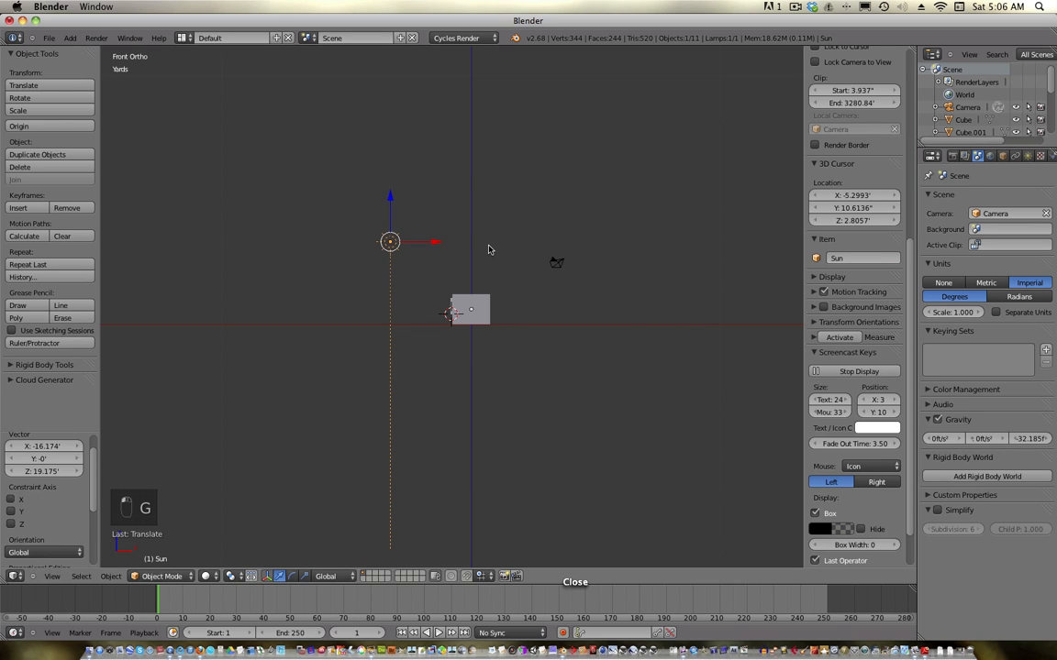
- Rotate the sun about -48° in the front view so it aims down at the room
key("r")
left_click(460, 178)
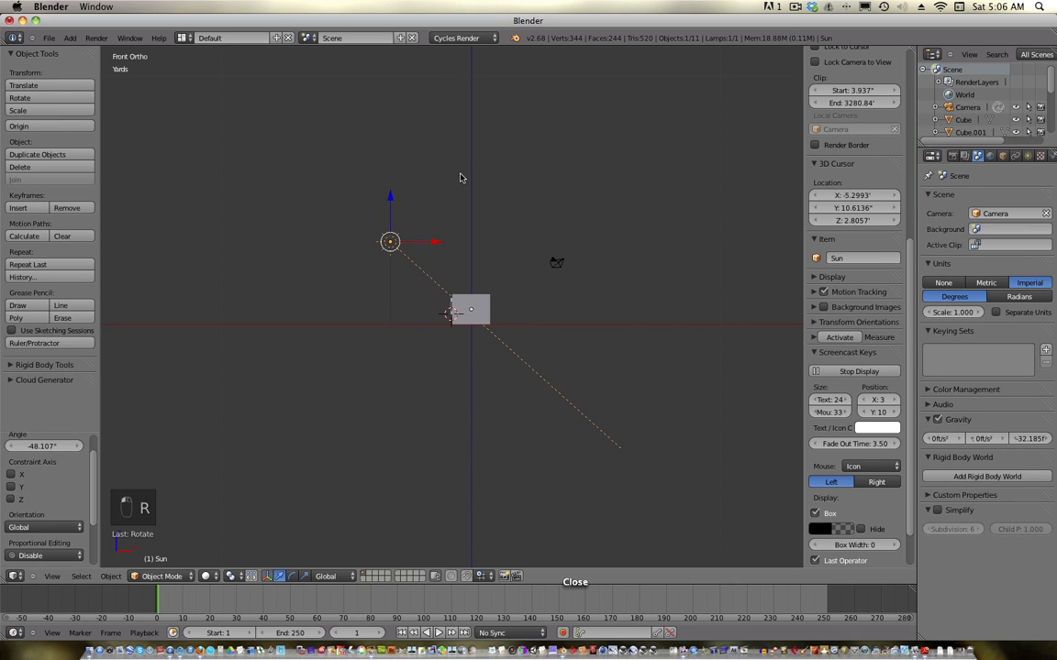
- In the top view, move the sun about 19.5' along Y and rotate it about 33° towards the room
key("KP_7")
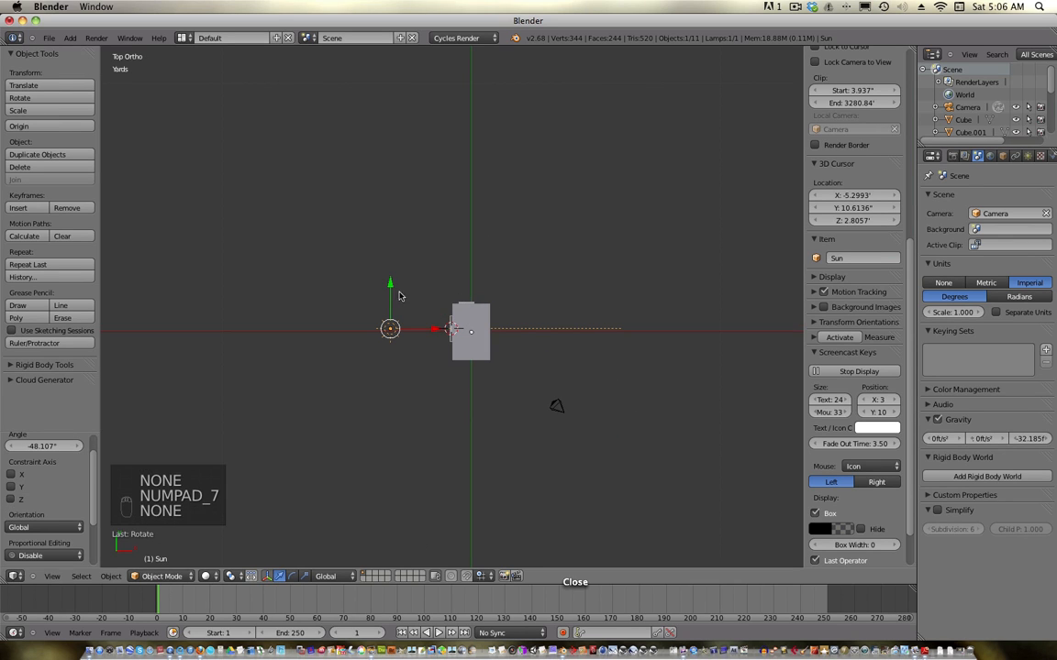
left_click_drag(401, 295, 382, 214)
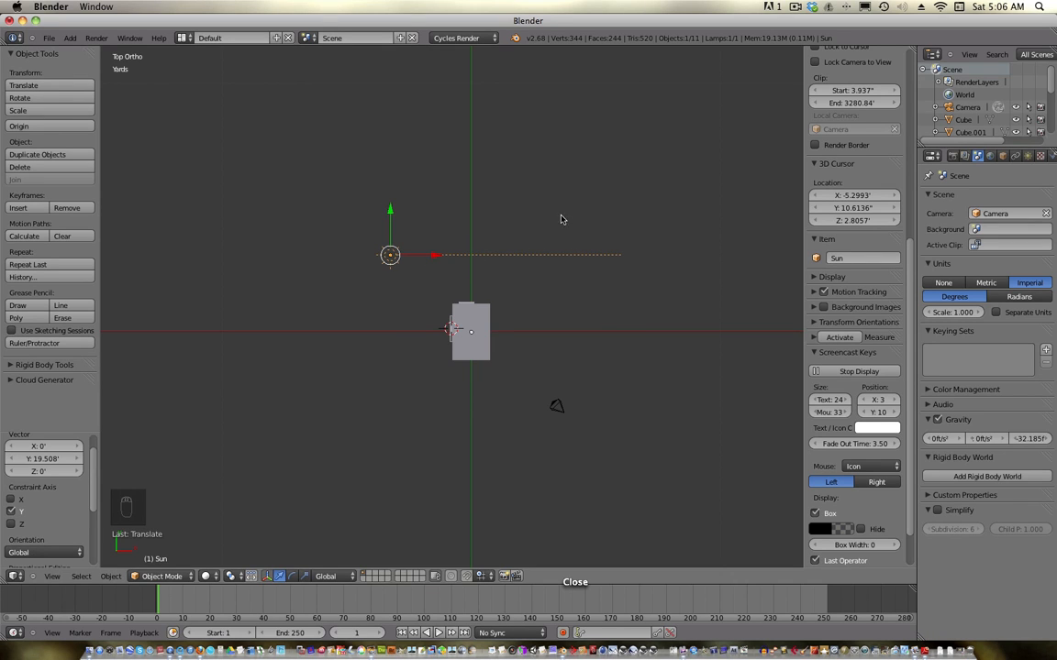
key("r")
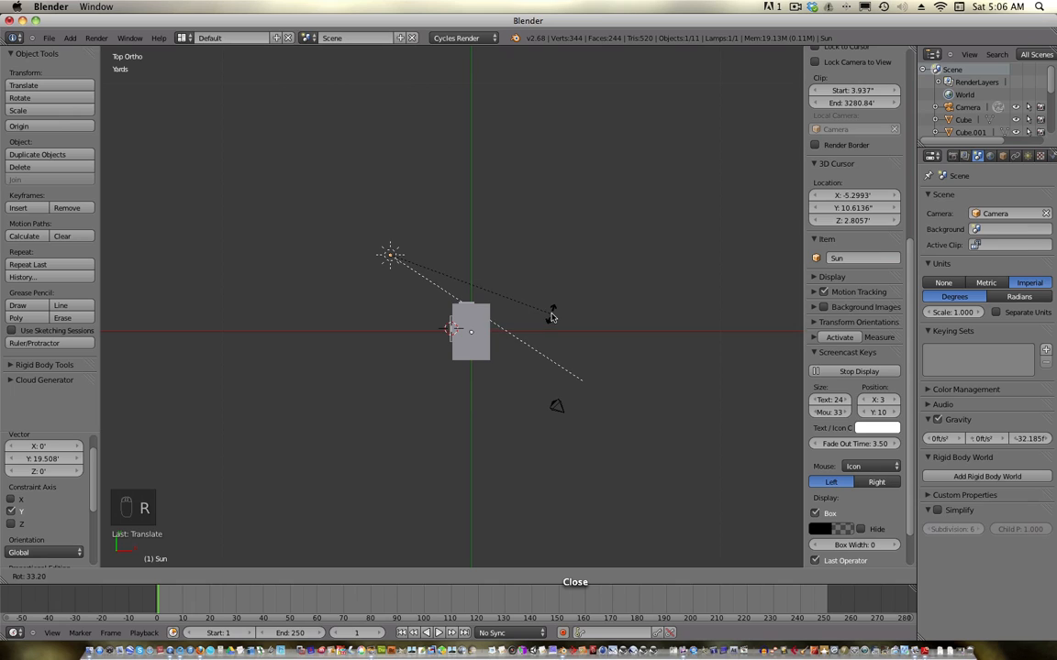
left_click(552, 318)
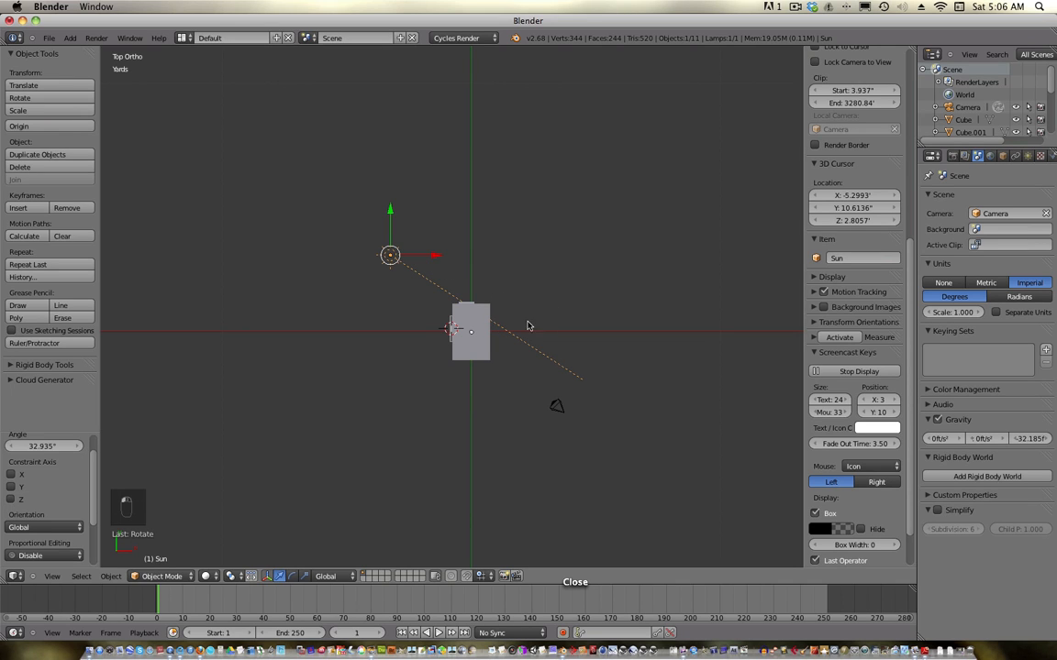
- Select the back-wall window inside the room and examine its PVC, Plastic, Glass and Marble materials
key("KP_1")
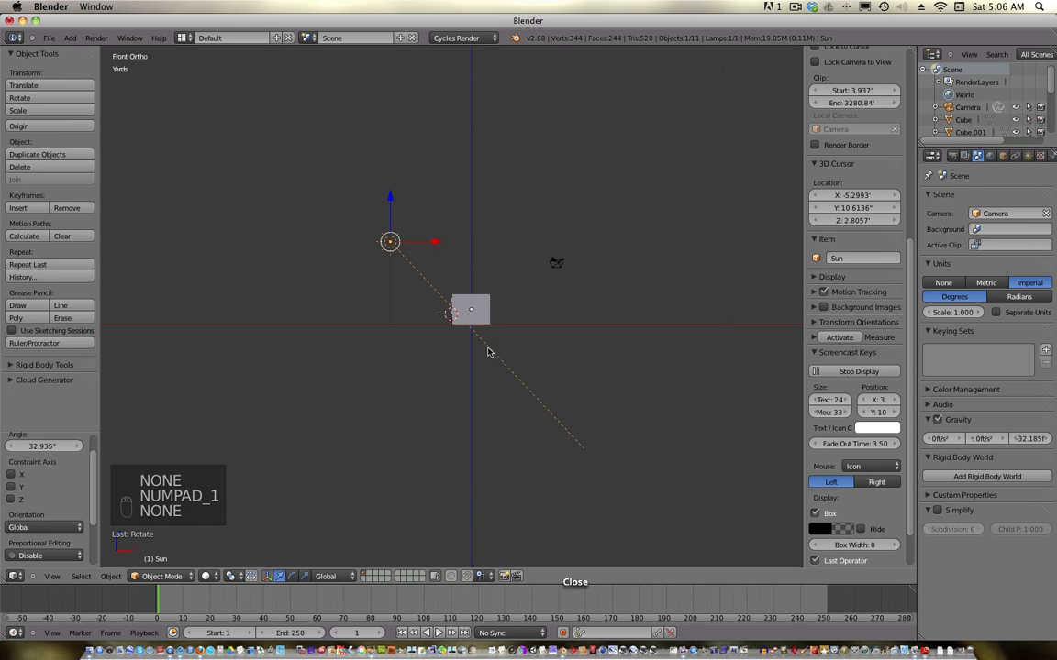
scroll(487, 349, "up", 3)
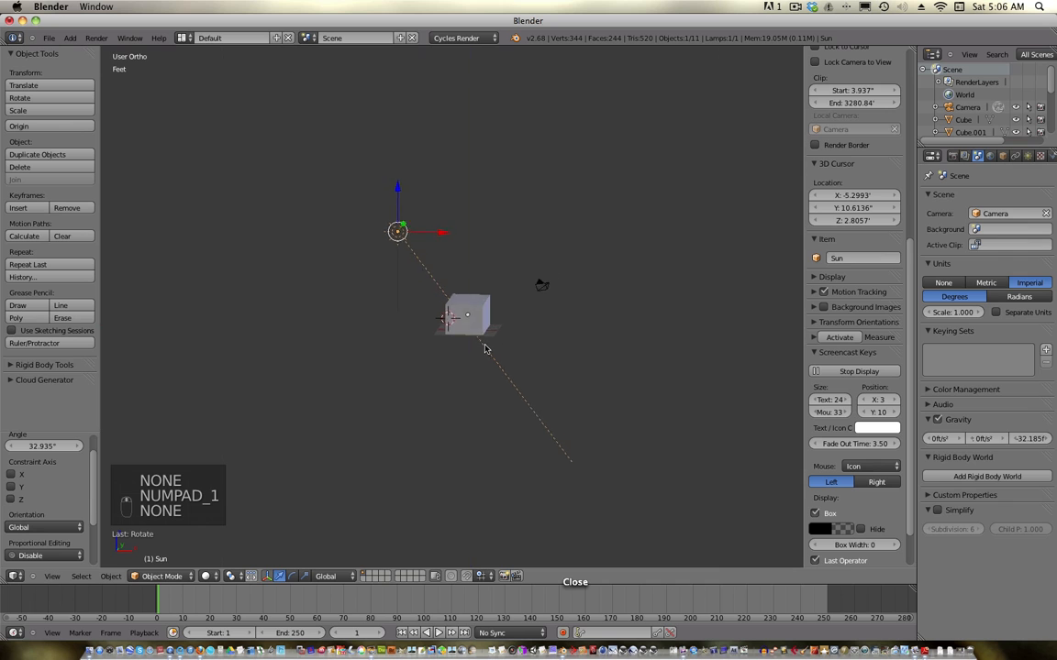
key("KP_5")
scroll(457, 381, "up", 10)
scroll(456, 381, "up", 8)
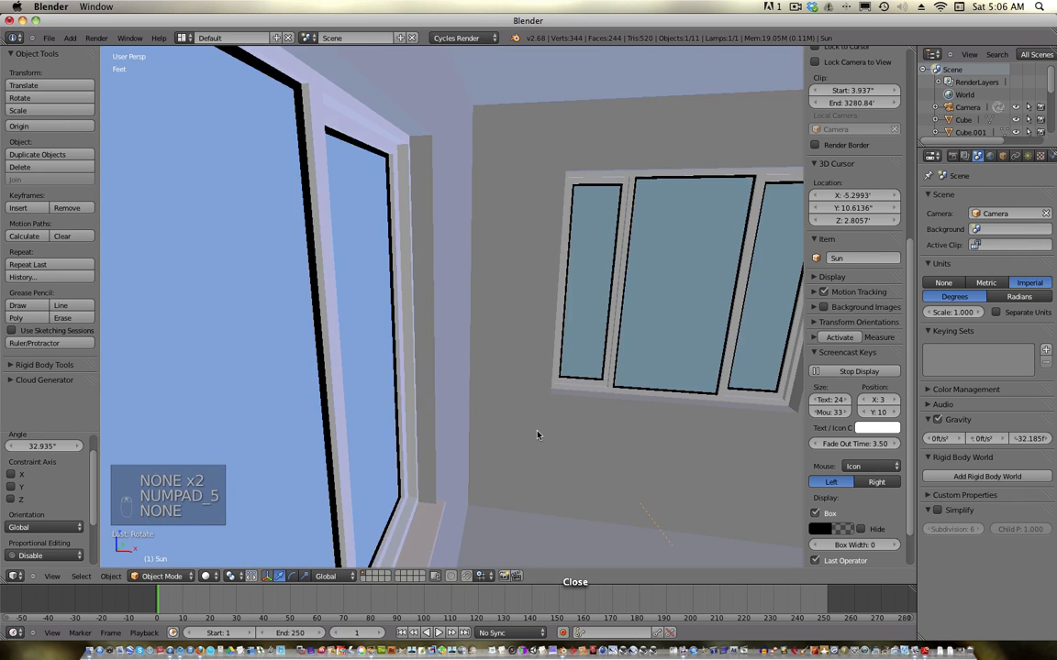
right_click(654, 223)
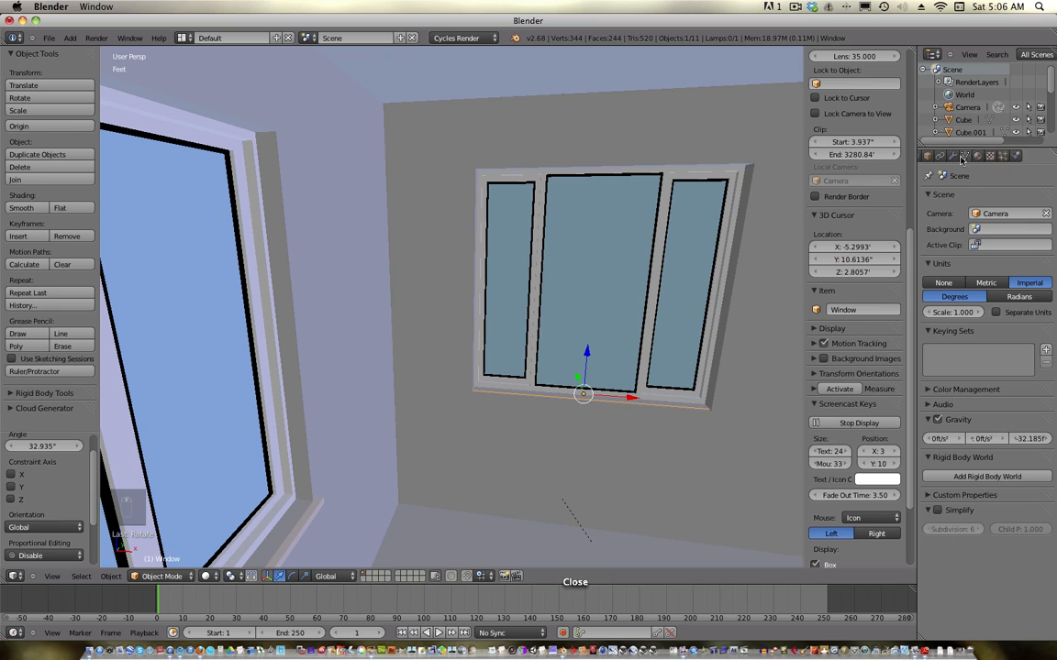
left_click(990, 156)
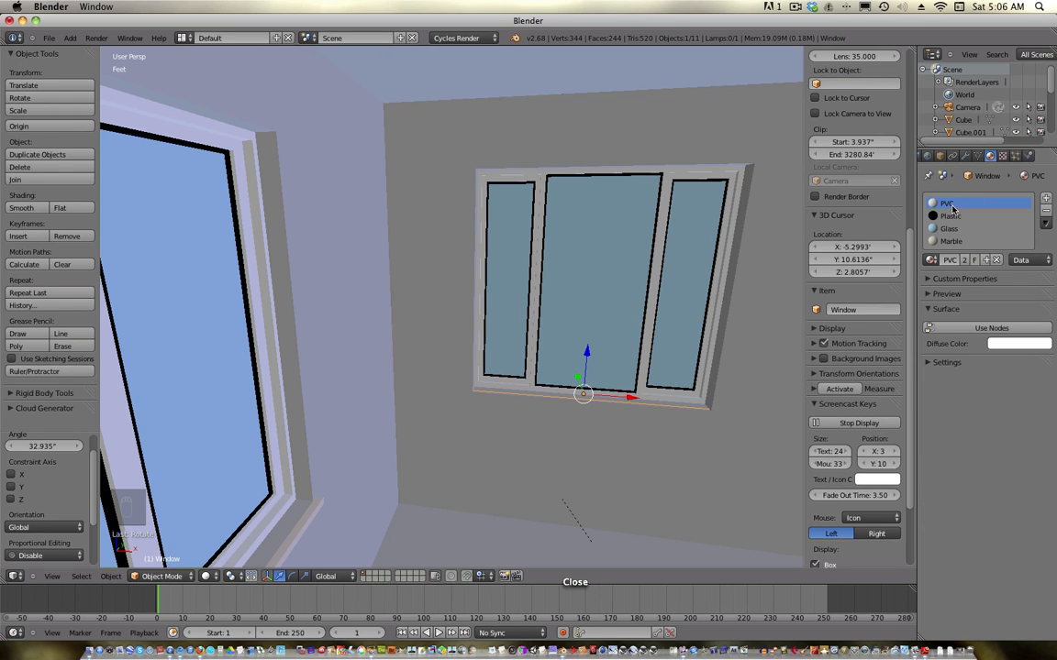
left_click(952, 217)
left_click(952, 228)
left_click(952, 241)
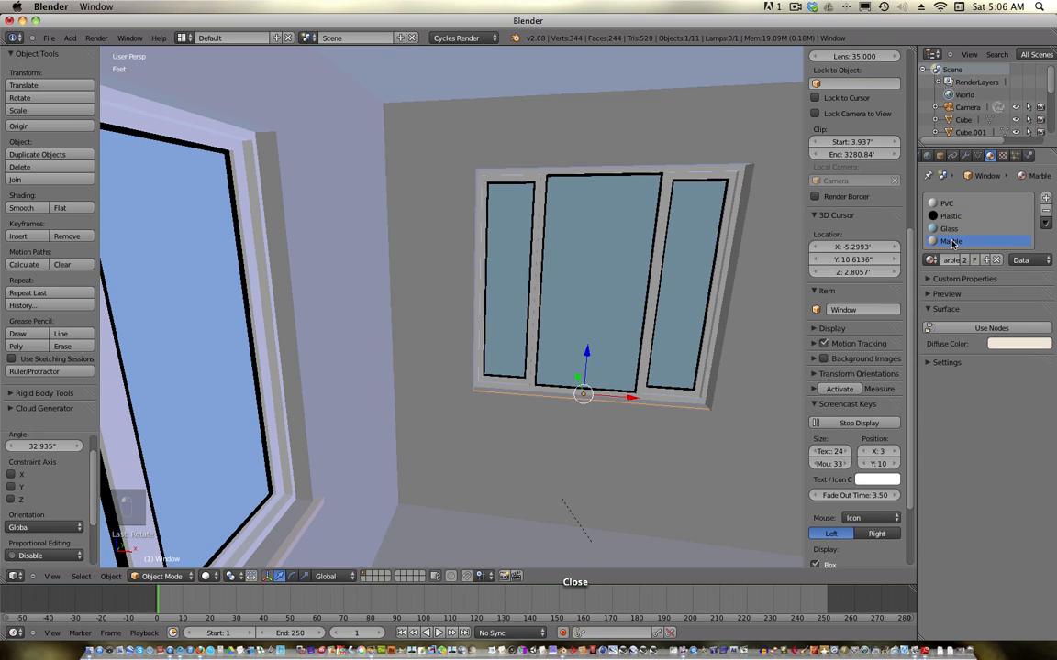
left_click(949, 229)
left_click(951, 215)
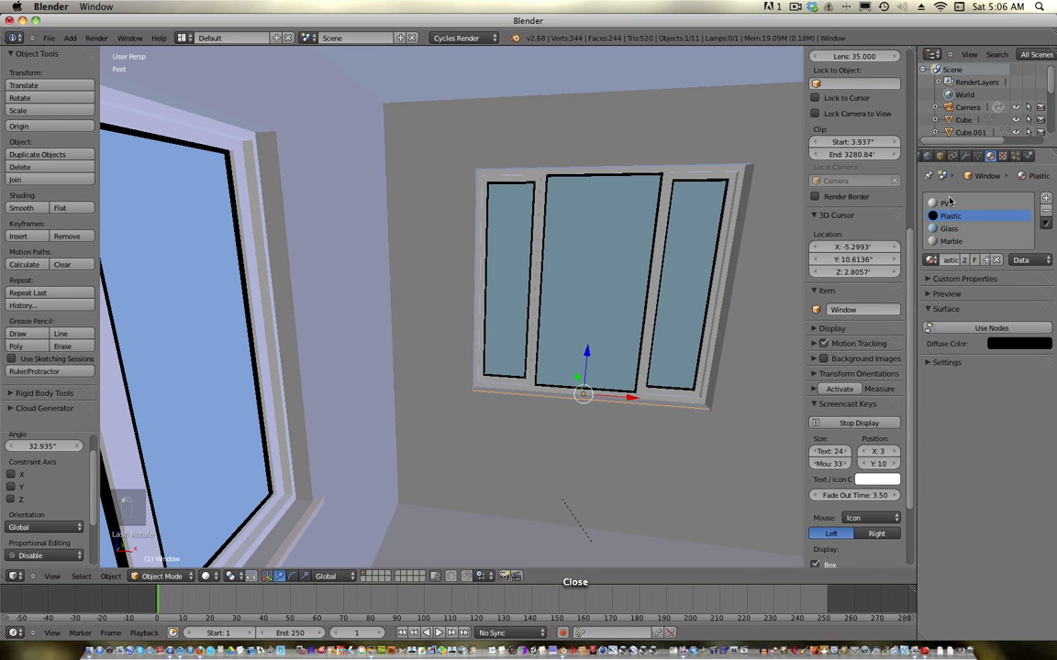
left_click(947, 204)
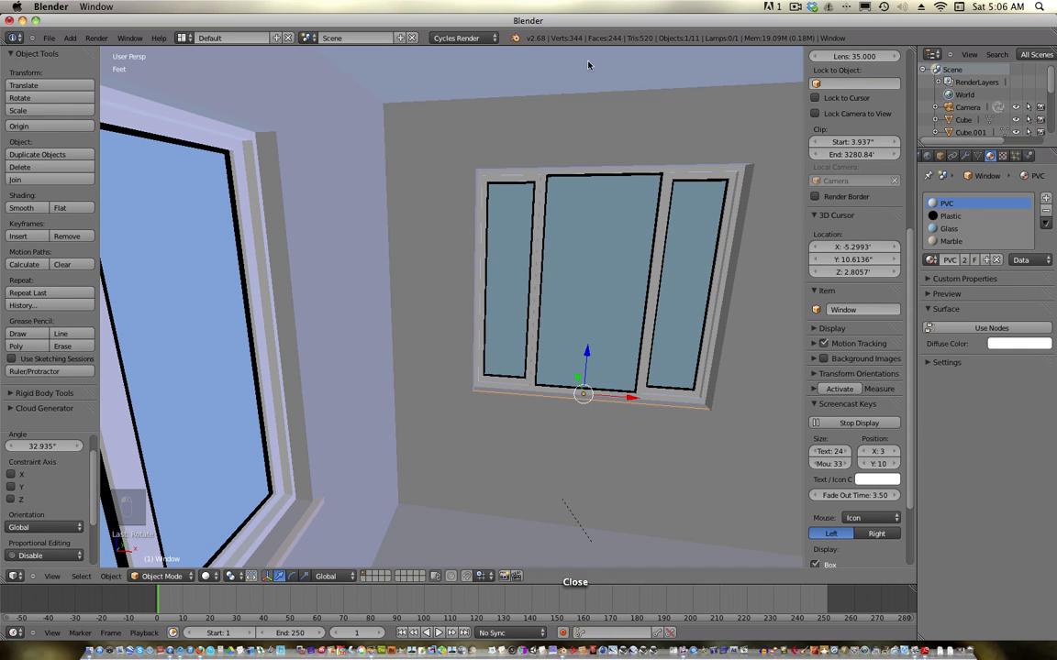
- Enable nodes on the window's Glass material and set its surface shader to Glass BSDF
left_click(945, 230)
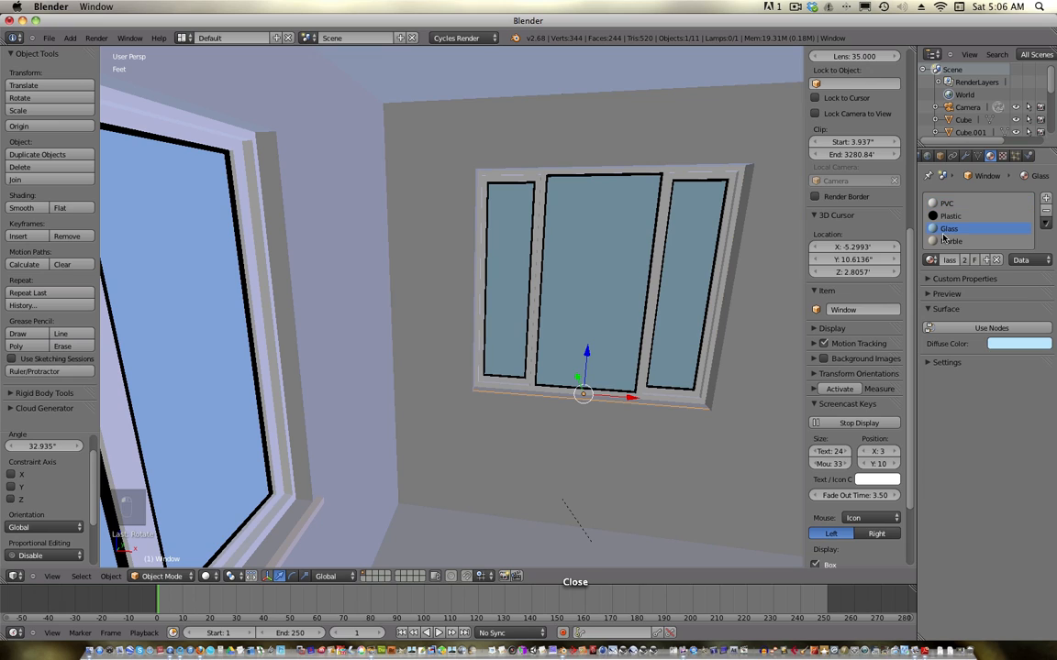
left_click(957, 330)
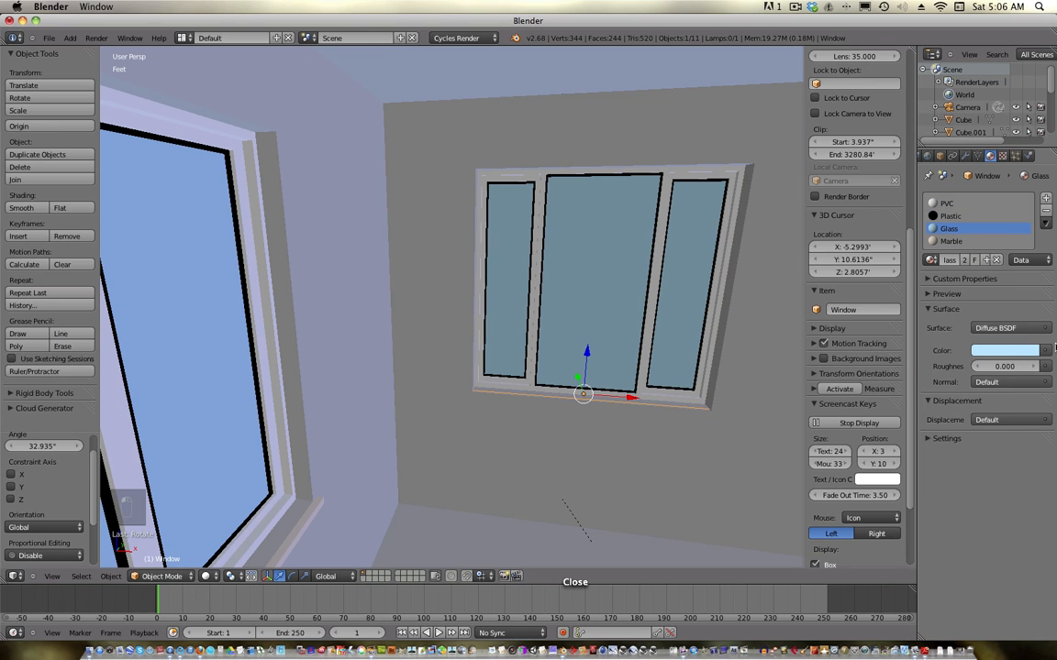
left_click(999, 328)
left_click(903, 382)
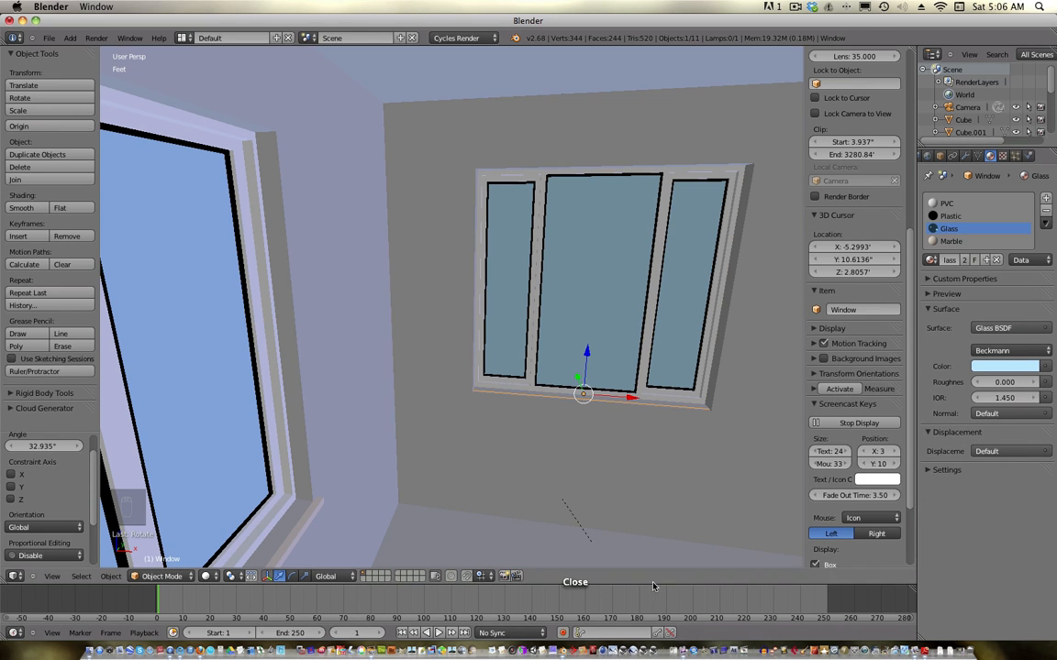
- Enlarge the timeline area and change it to a Node Editor
left_click_drag(652, 585, 649, 464)
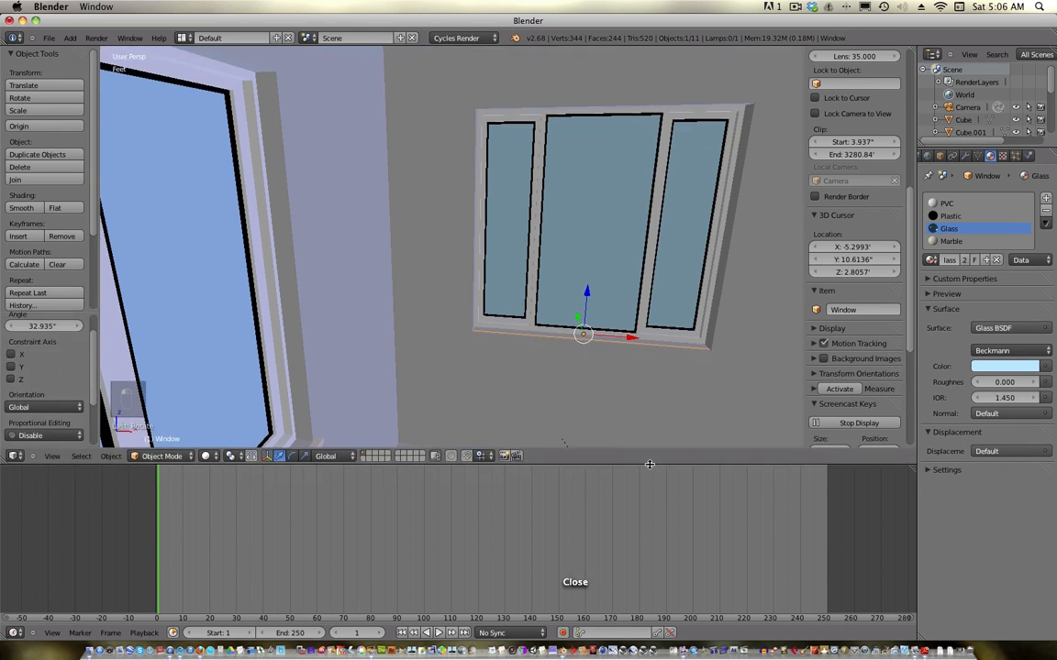
left_click(20, 633)
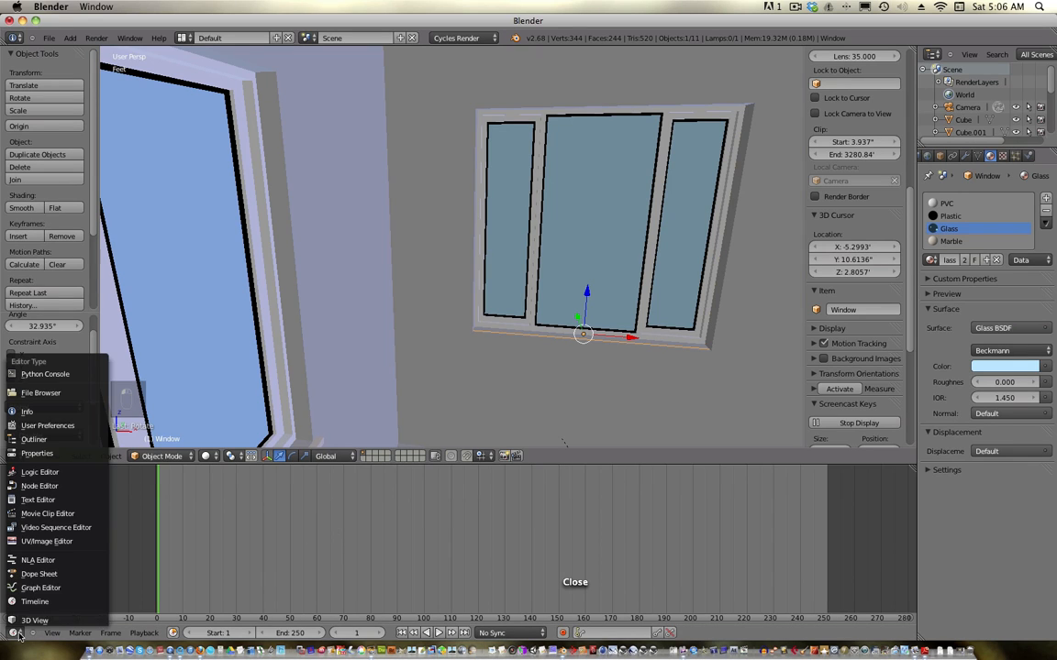
left_click(51, 490)
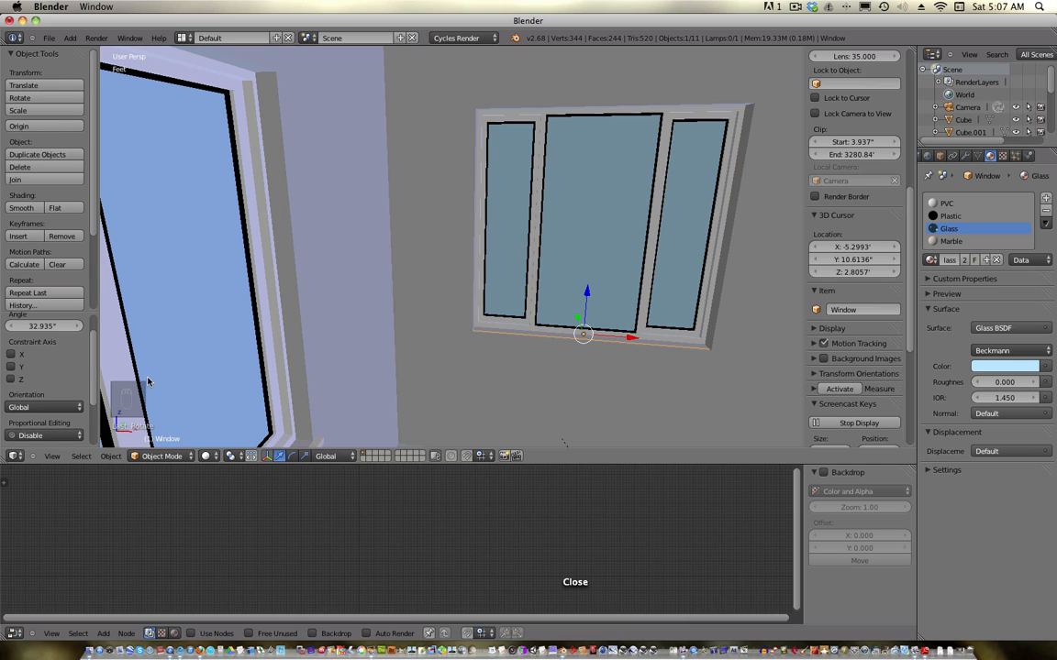
- Preview the room interior and its windows in Rendered viewport shading, then check the view through the camera
left_click(205, 456)
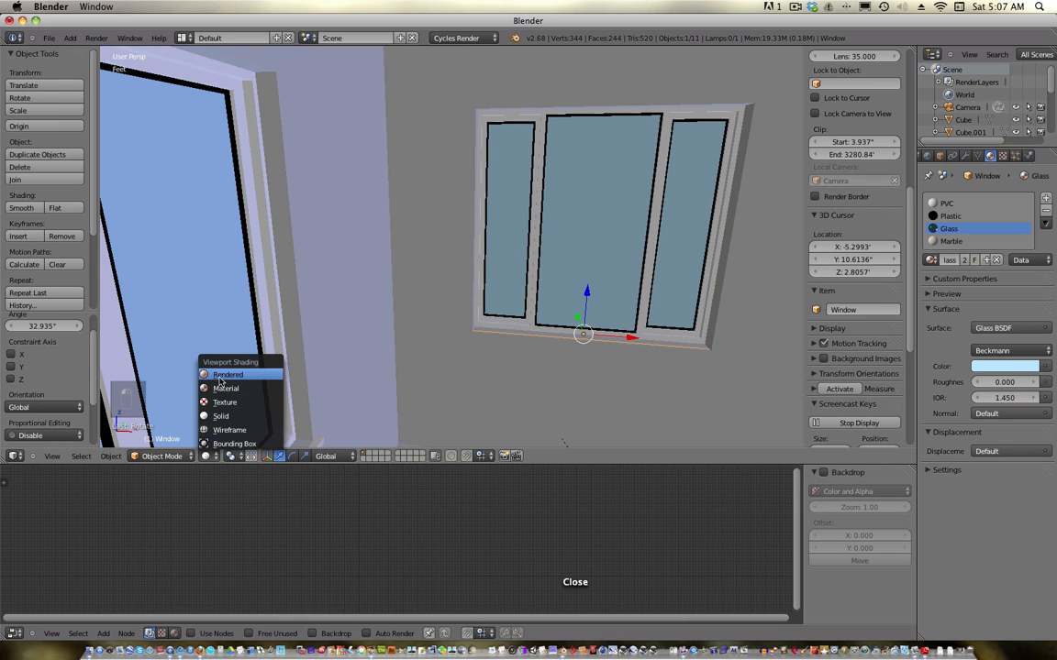
left_click(222, 377)
scroll(458, 325, "up", 2)
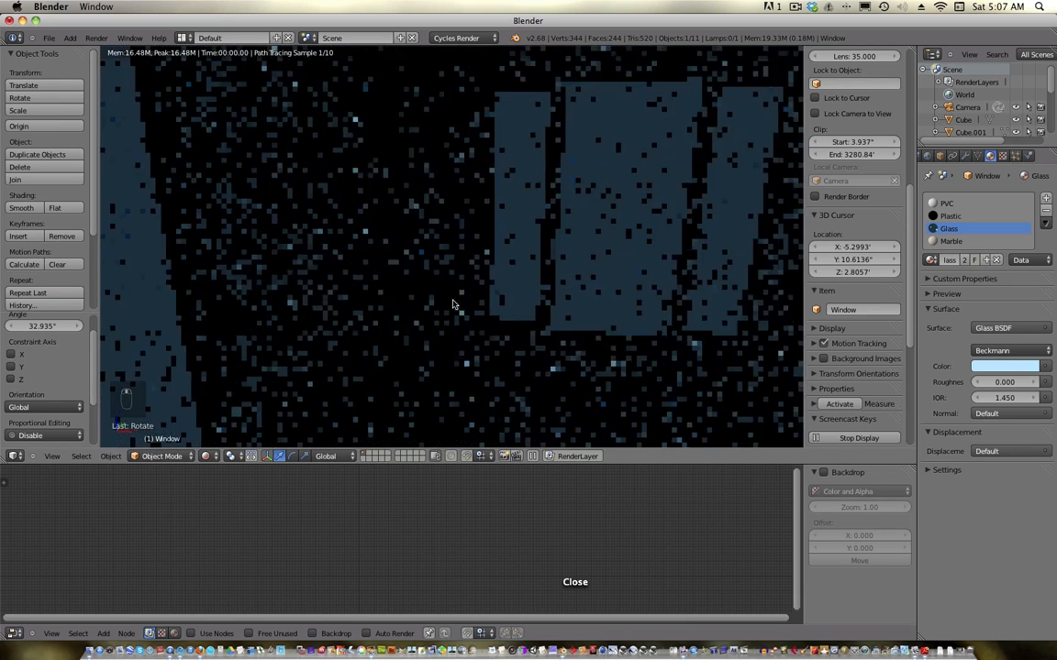
middle_click_drag(422, 345, 418, 323, "shift")
key("space")
key("Escape")
key("space")
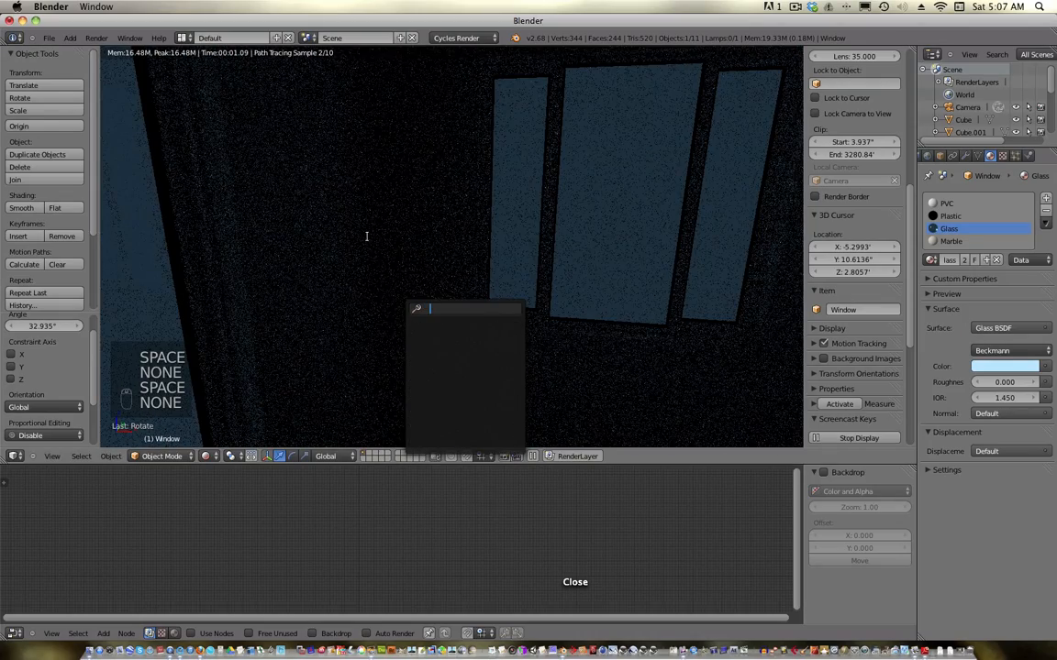
mouse_move(521, 322)
middle_mouse_down()
mouse_move(519, 273)
mouse_move(515, 300)
mouse_move(427, 311)
mouse_move(434, 297)
middle_mouse_up()
scroll(516, 300, "down", 3)
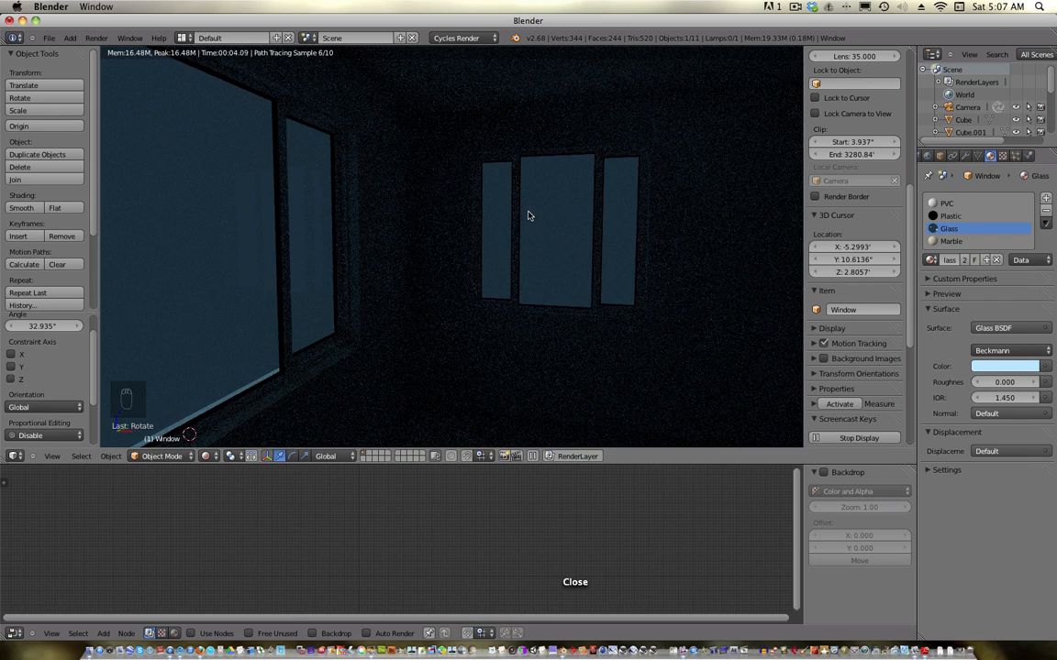
key("KP_0")
key("KP_0")
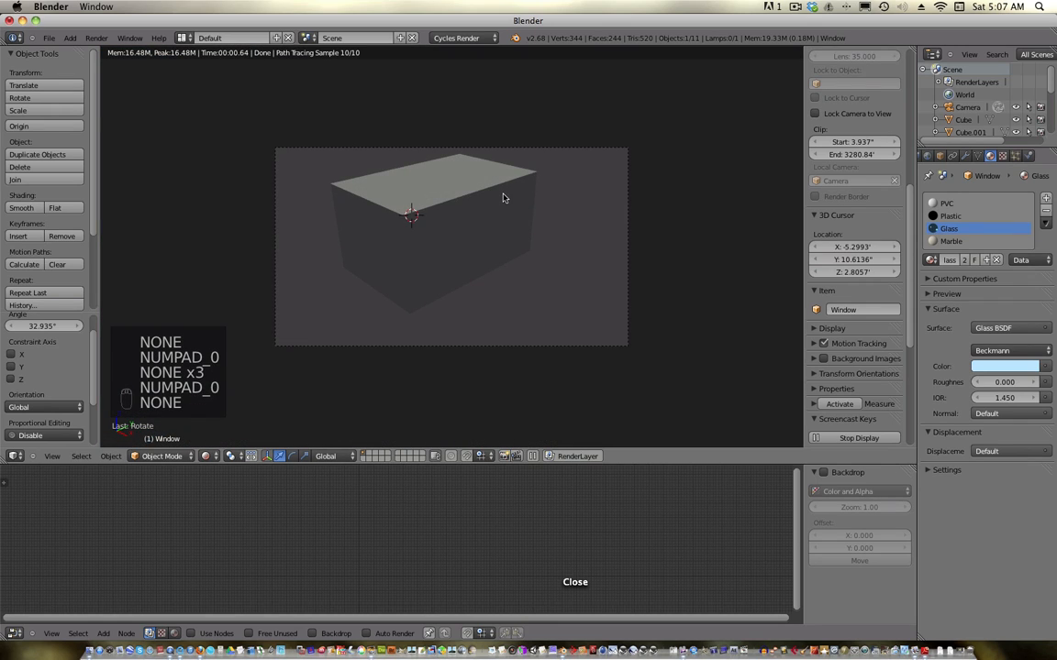
- Select the sun lamp in wireframe, return the viewport to Rendered shading and set the sun's strength to 10
key("z")
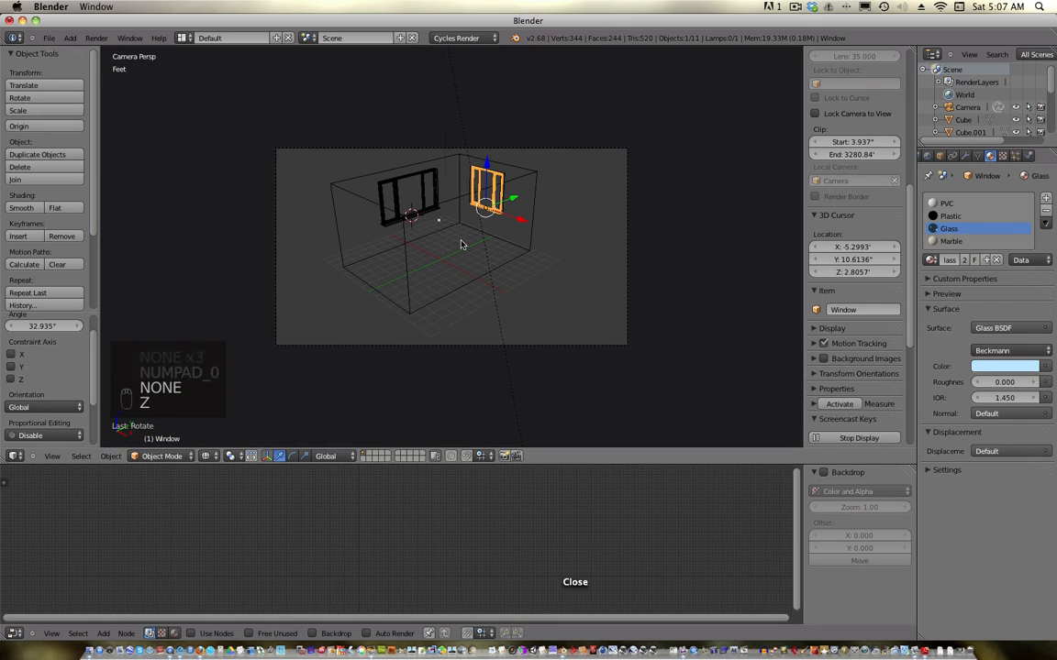
key("KP_0")
middle_click_drag(465, 233, 441, 254)
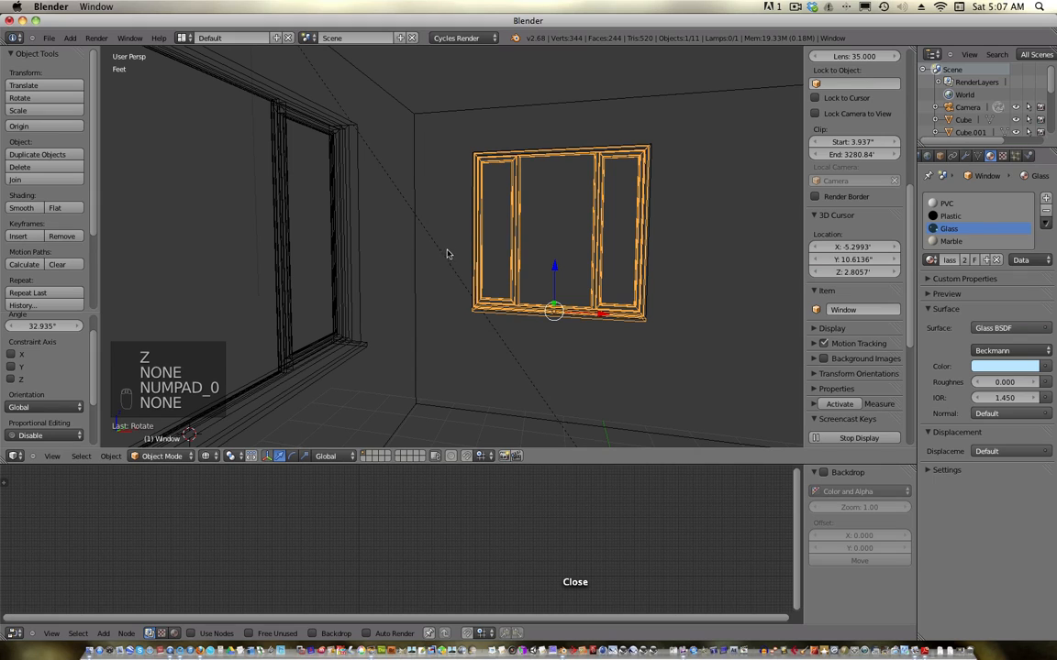
right_click(441, 260)
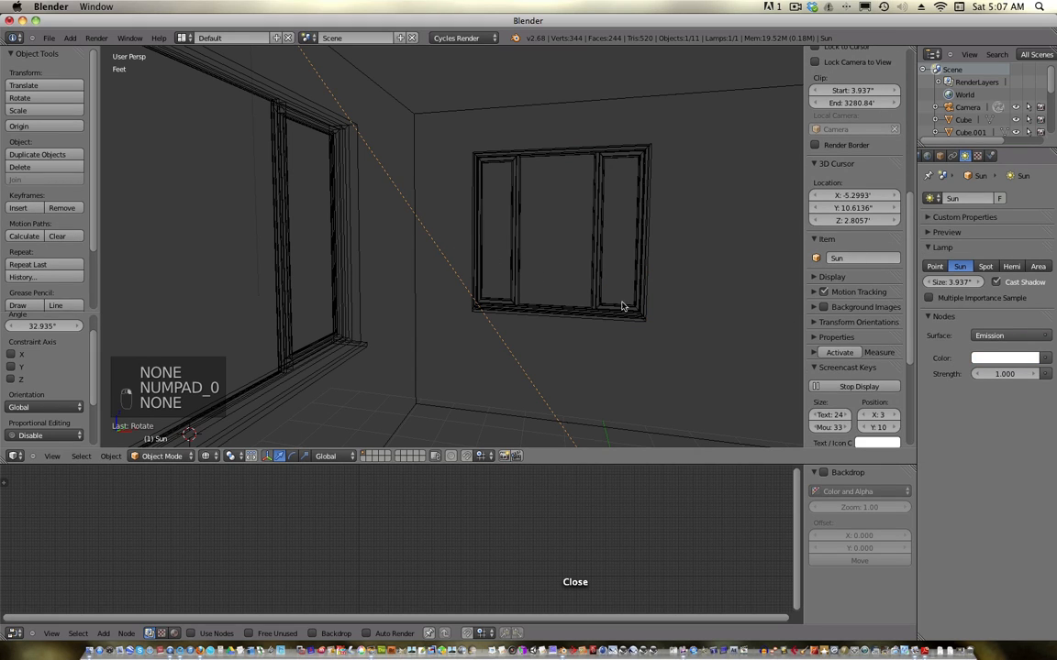
left_click(231, 456)
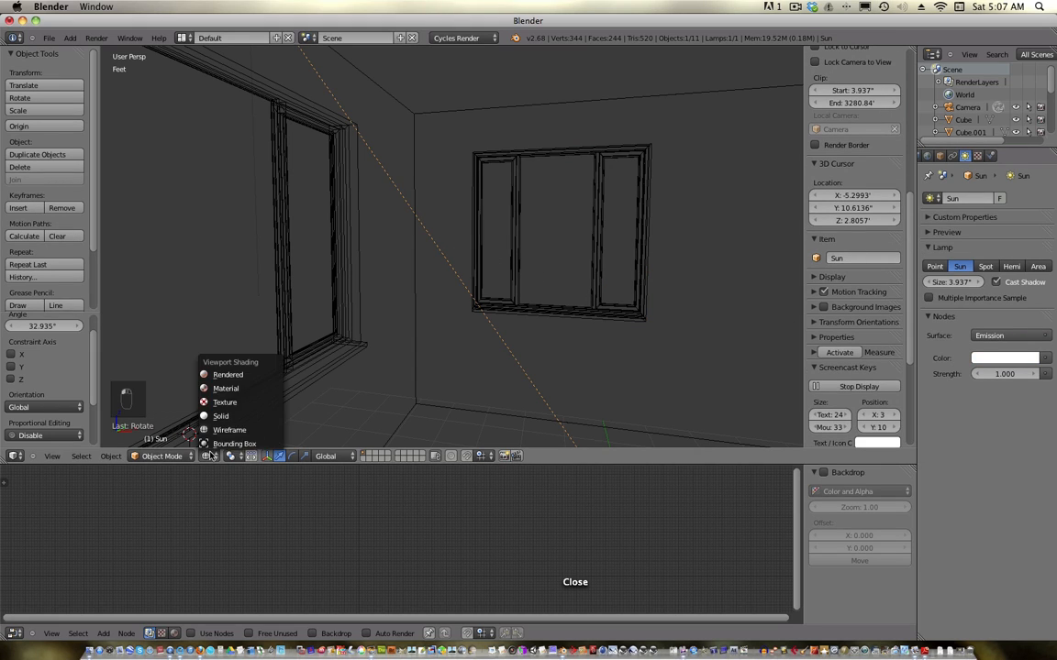
left_click(229, 375)
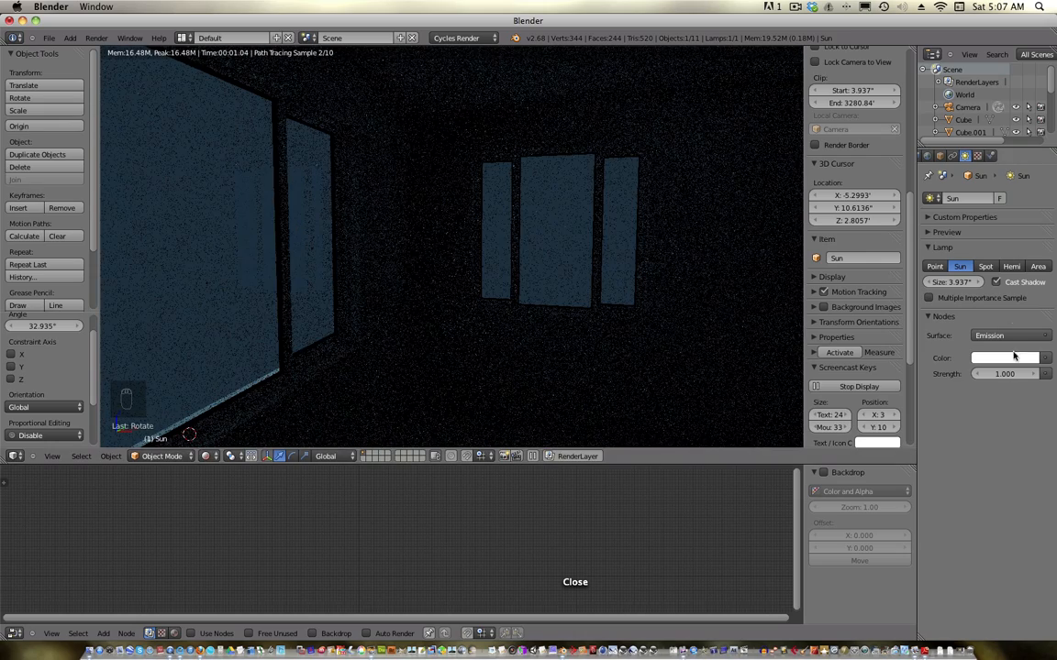
left_click(1003, 373)
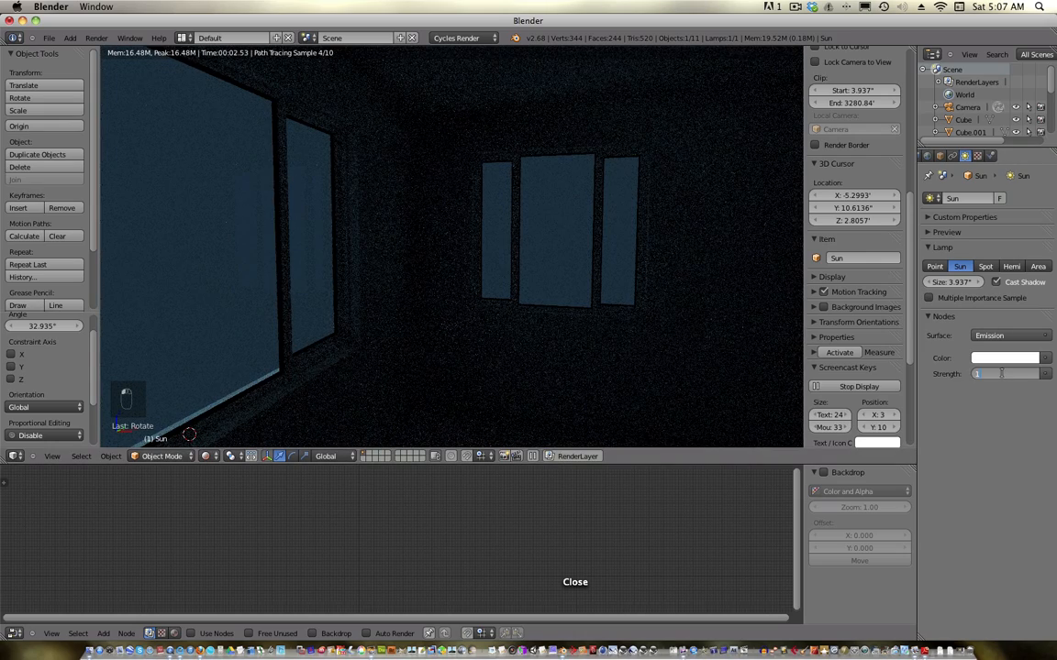
key("Return")
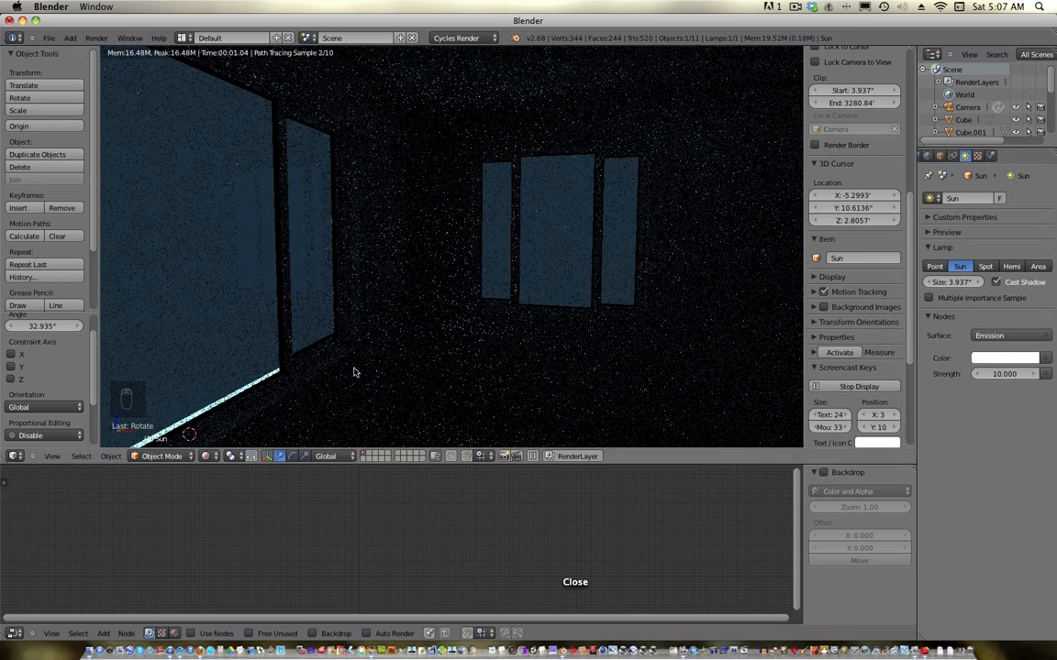
- Select the back-wall window and display its Glass material's nodes in the Node Editor
right_click(564, 261)
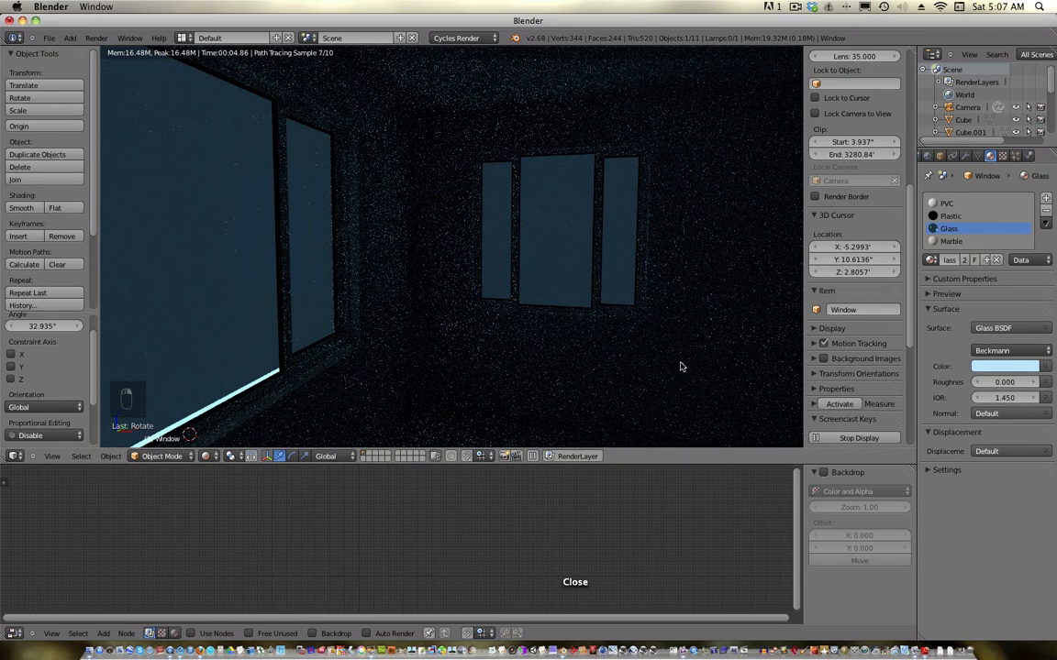
left_click(174, 633)
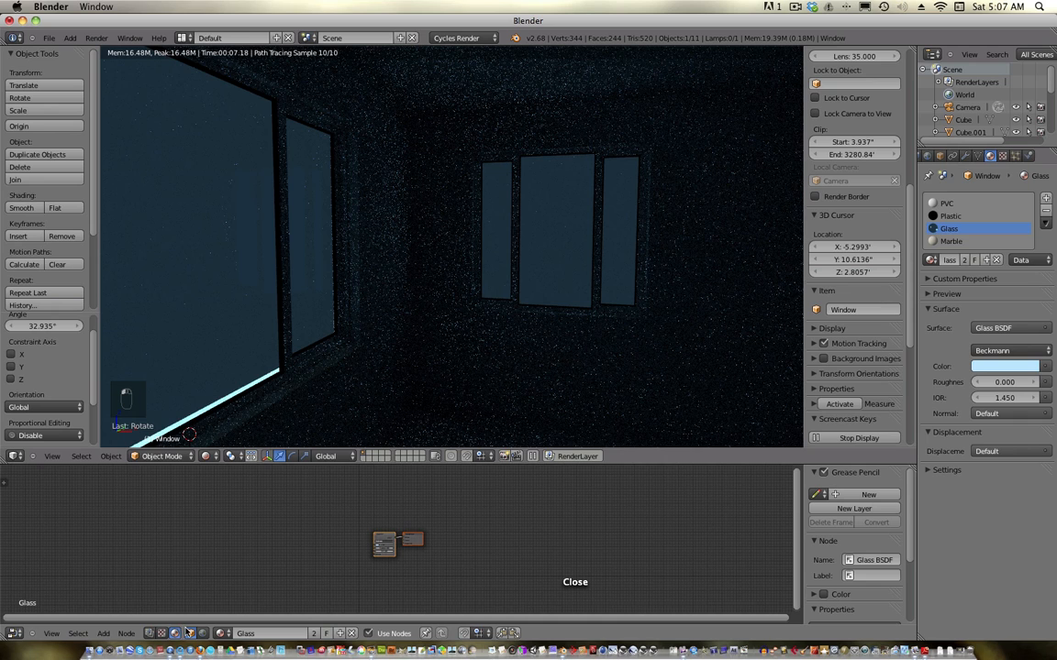
scroll(366, 545, "up", 5)
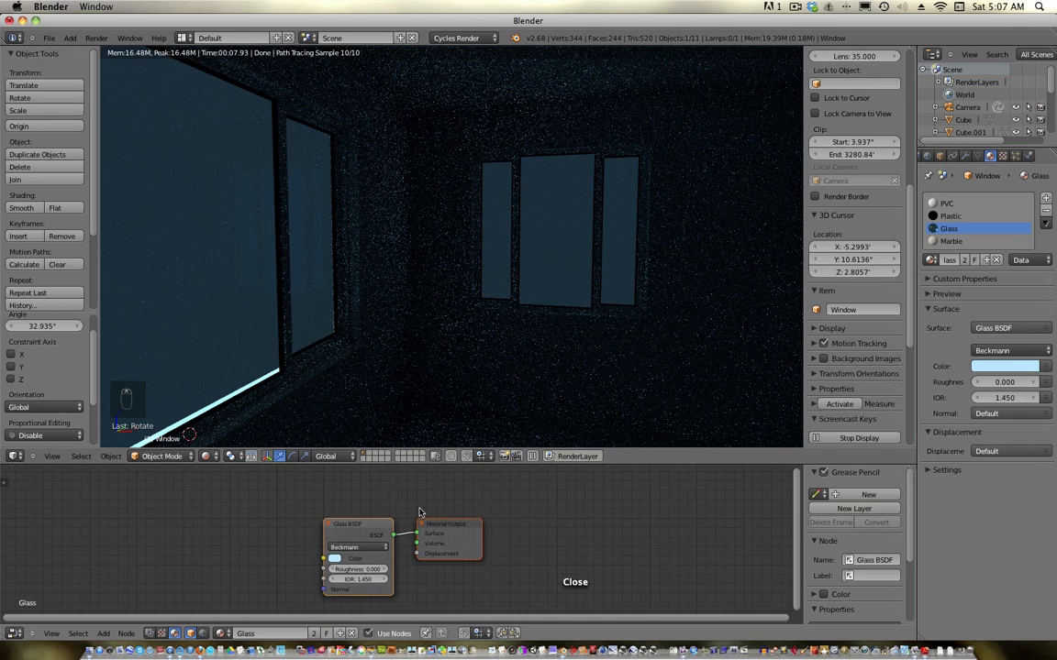
- Move the Glass BSDF node away from the Material Output node and enlarge the Node Editor
left_click_drag(369, 494, 268, 494)
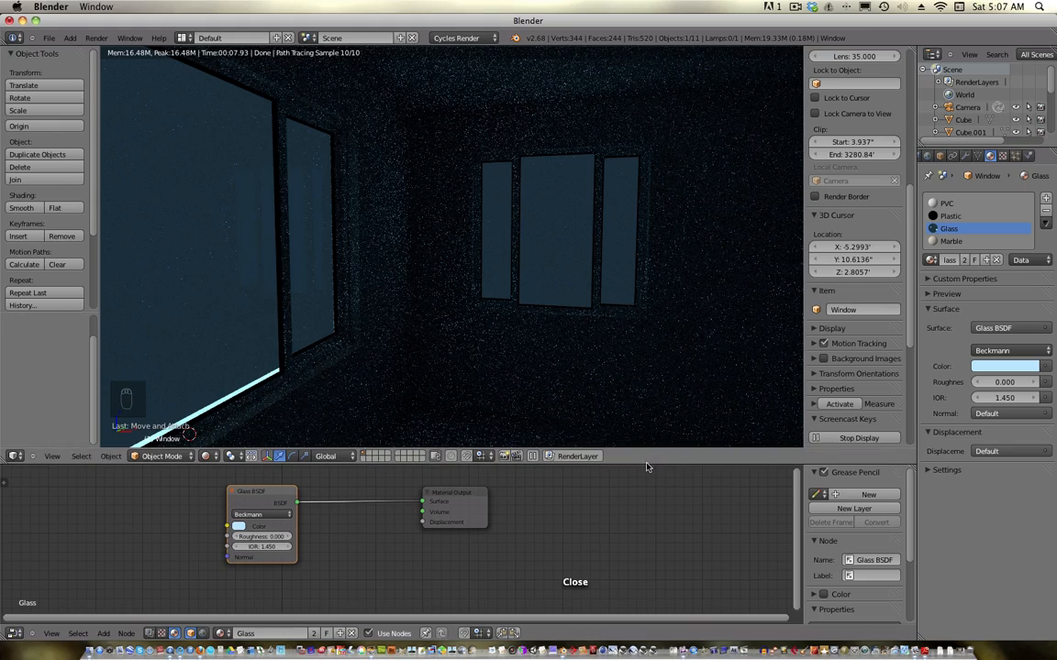
left_click_drag(644, 468, 637, 362)
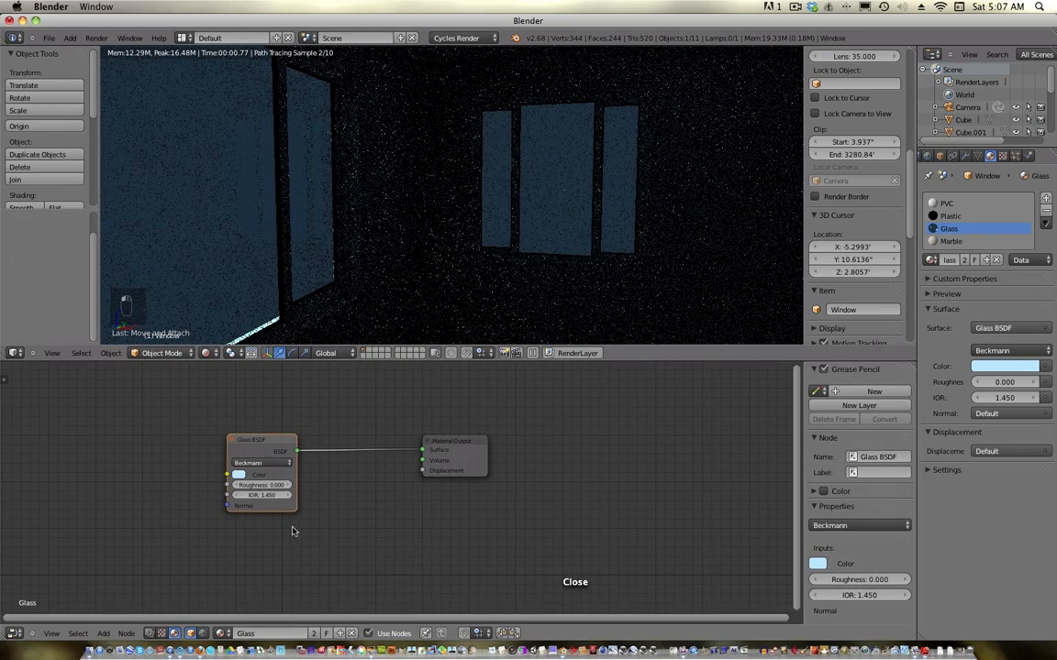
scroll(347, 516, "up", 1)
middle_click_drag(351, 514, 383, 527)
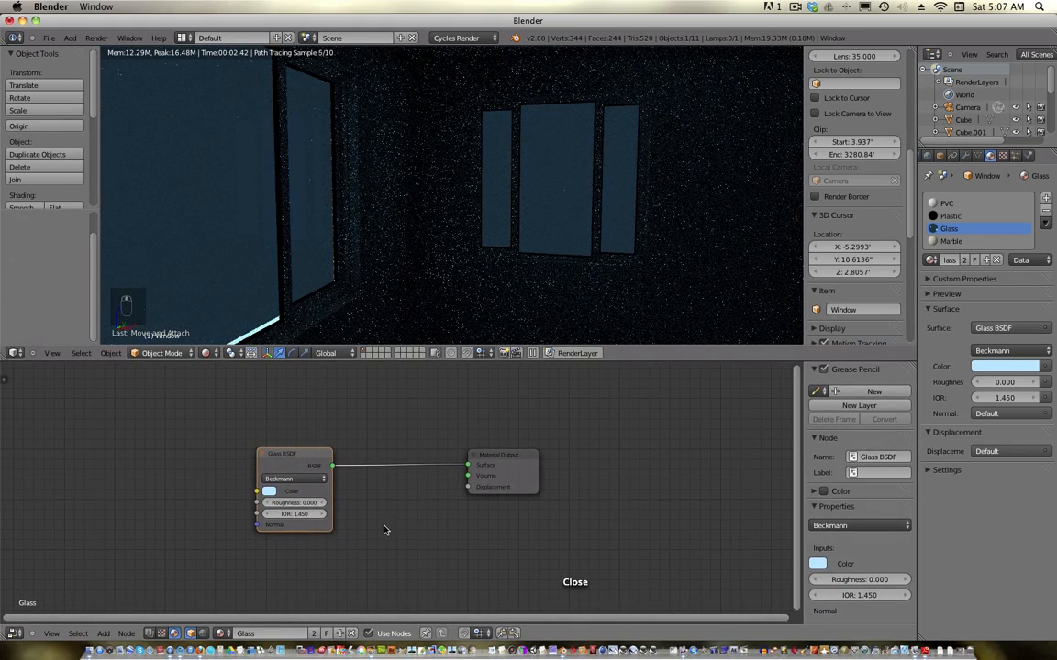
- Add a Light Path input node and place it above the Glass BSDF node
key("shift+a")
mouse_move(377, 528)
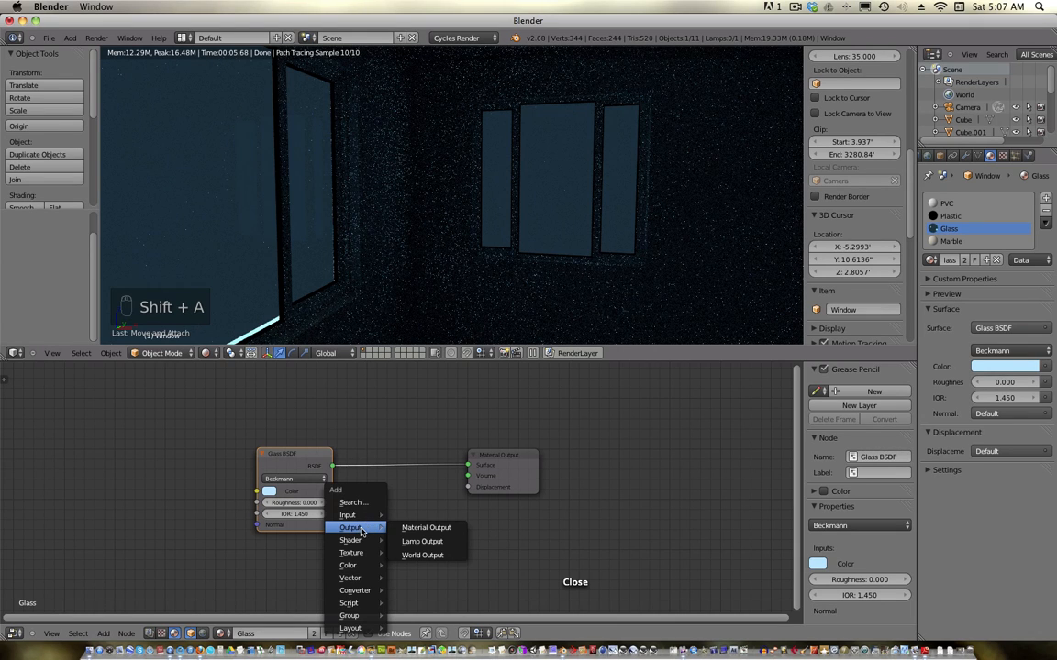
mouse_move(360, 564)
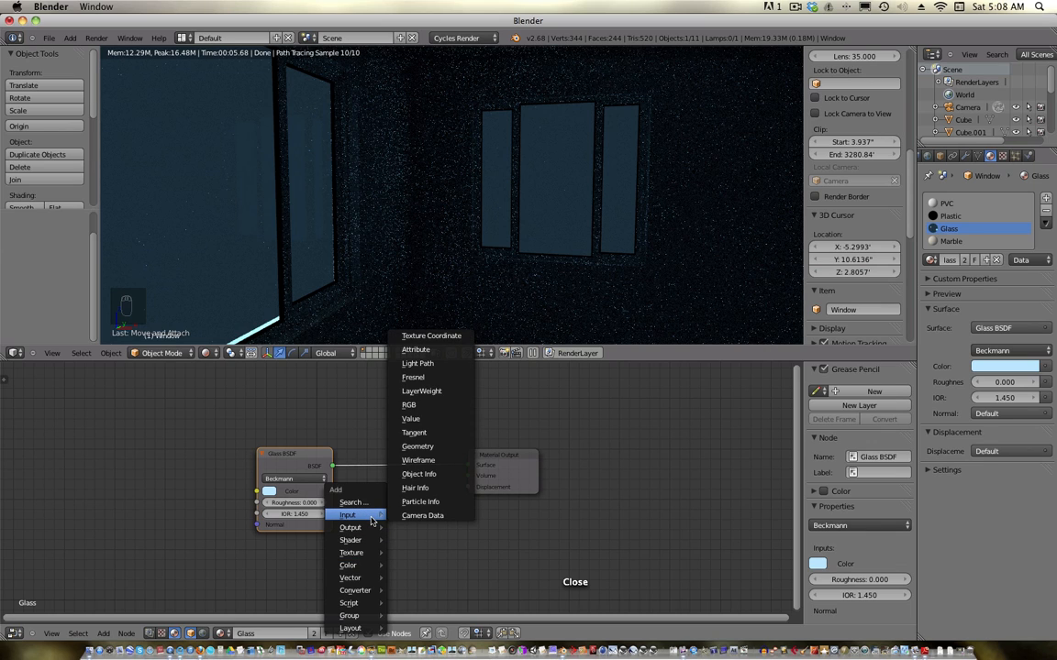
left_click(424, 364)
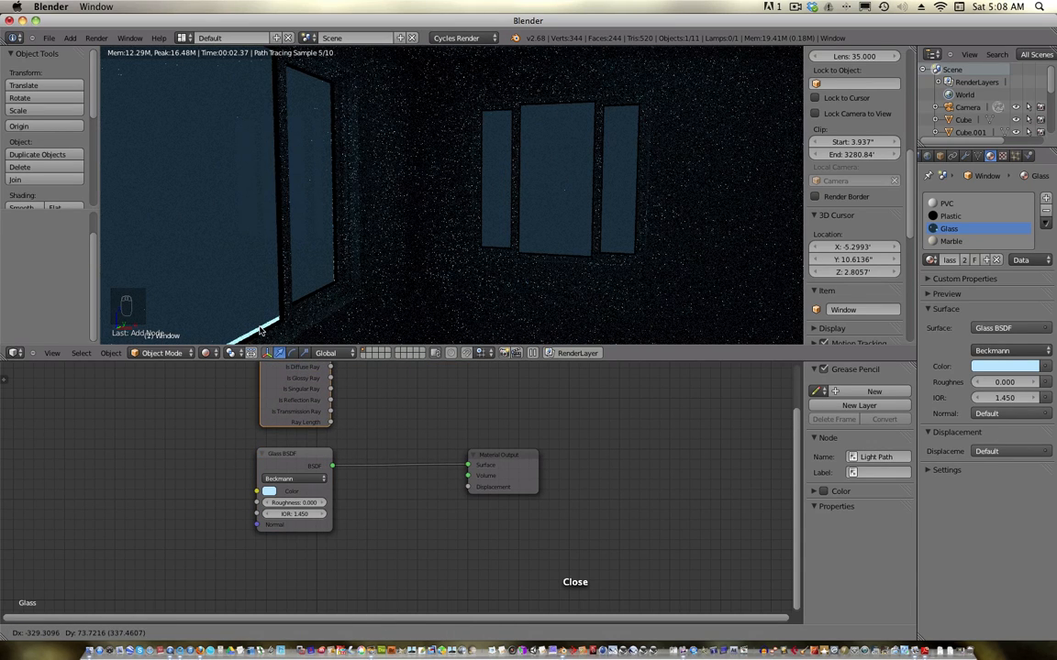
left_click(261, 330)
- Add a Transparent BSDF shader node and place it below the Glass BSDF node
key("shift+a")
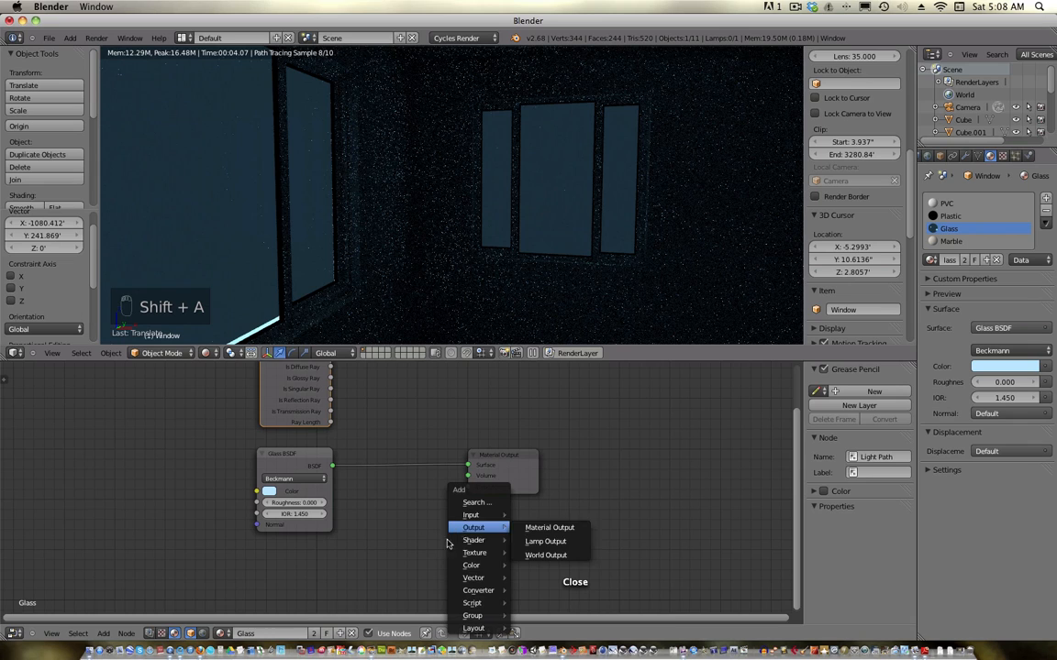
mouse_move(492, 555)
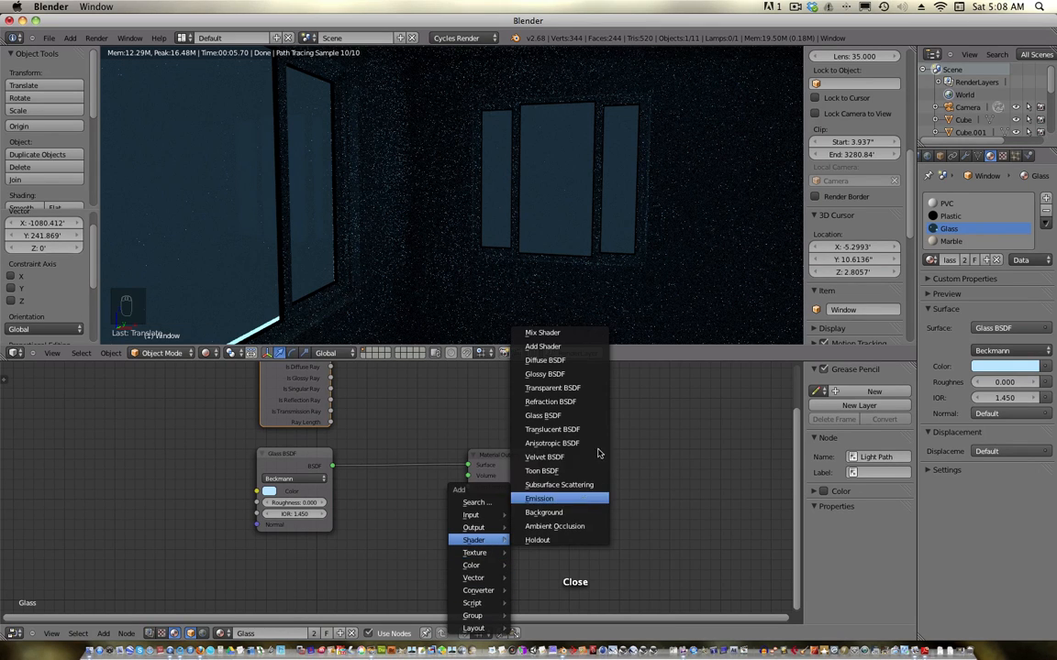
left_click(587, 388)
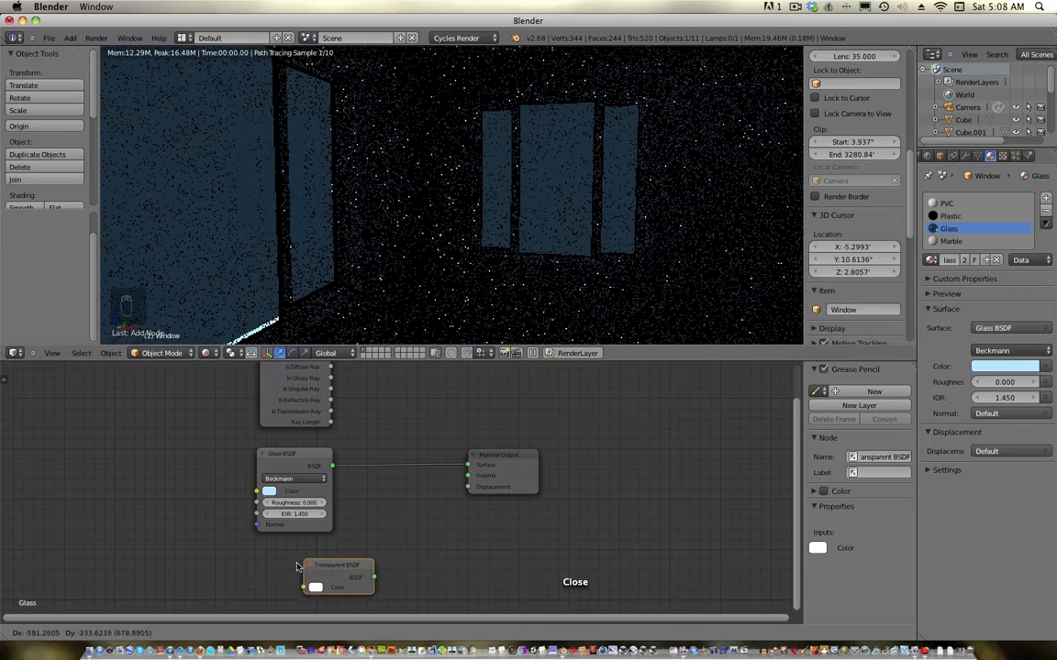
left_click(260, 562)
- Insert a Mix Shader on the link between Glass BSDF and Material Output, and space the nodes apart
key("shift+a")
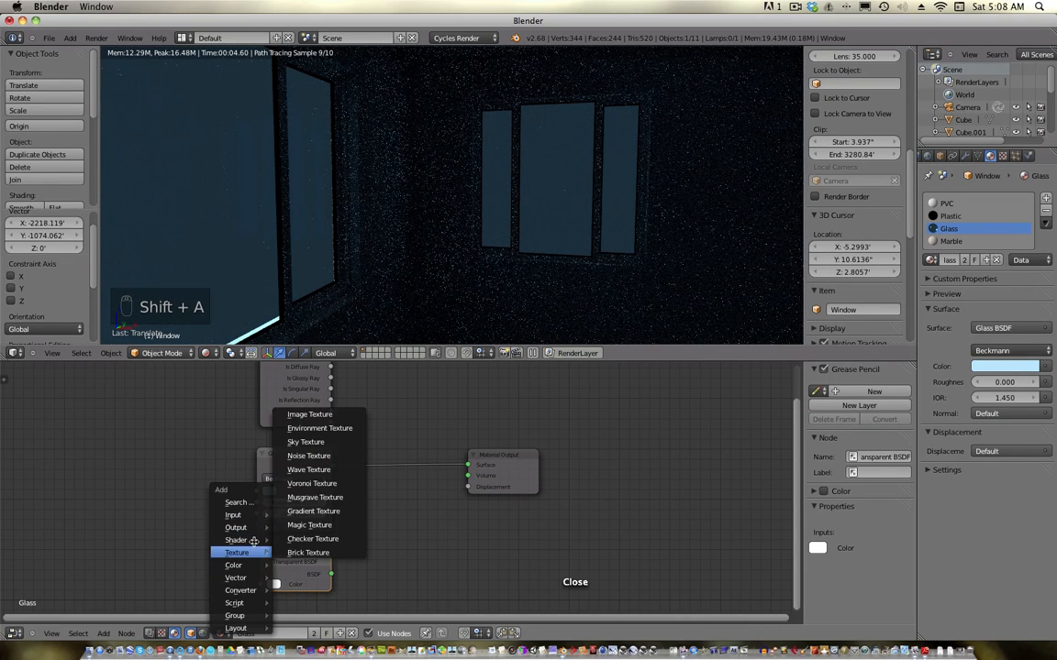
mouse_move(248, 540)
left_click(305, 333)
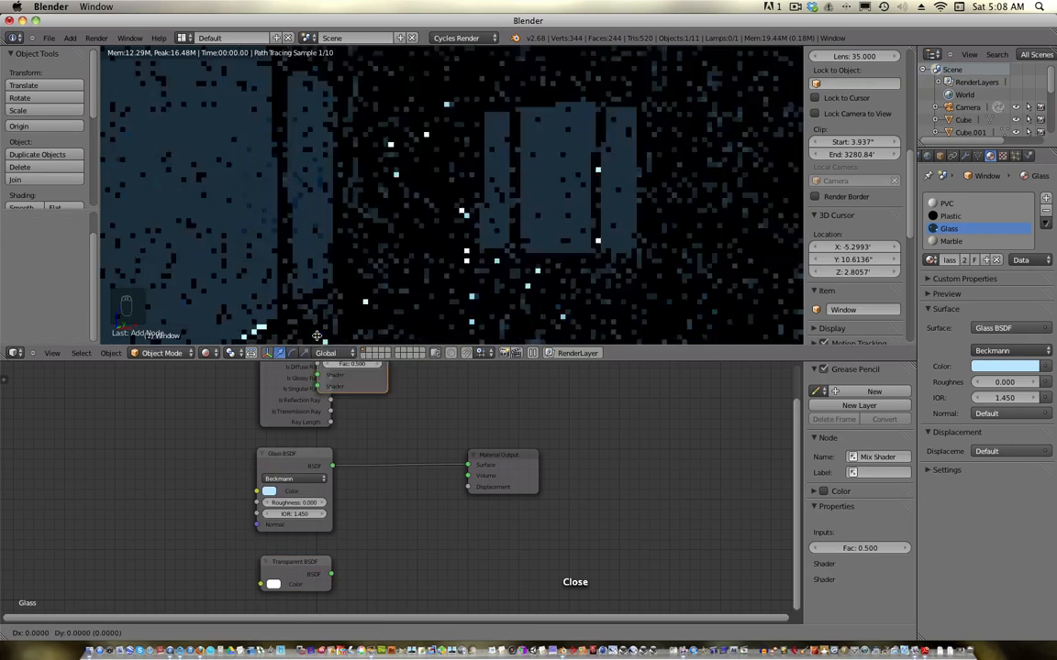
left_click(360, 451)
left_click_drag(495, 456, 631, 443)
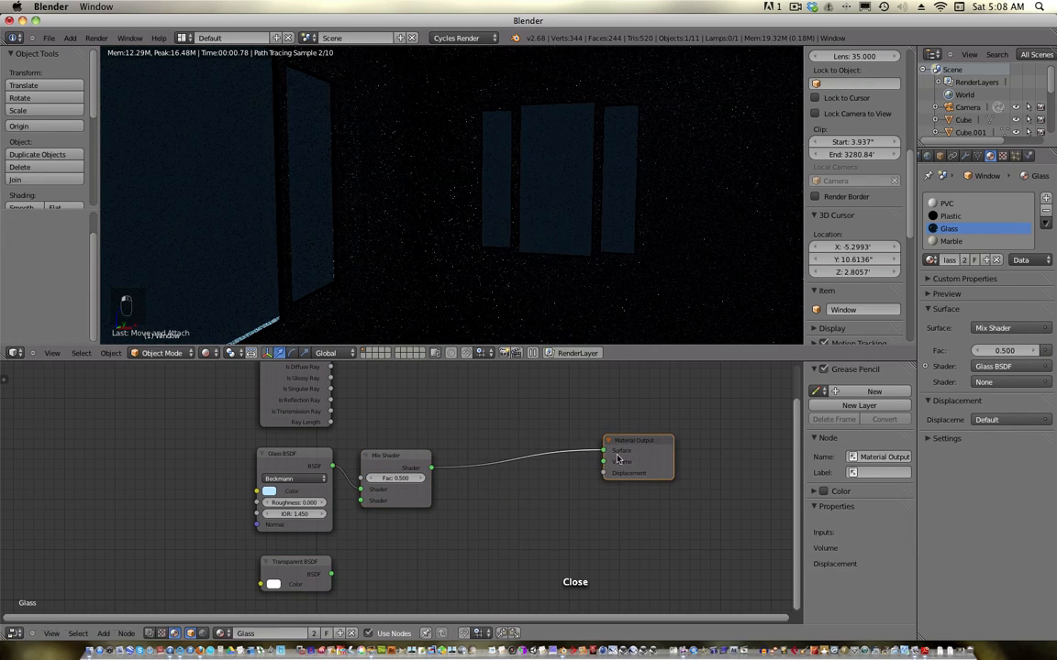
left_click_drag(400, 462, 418, 463)
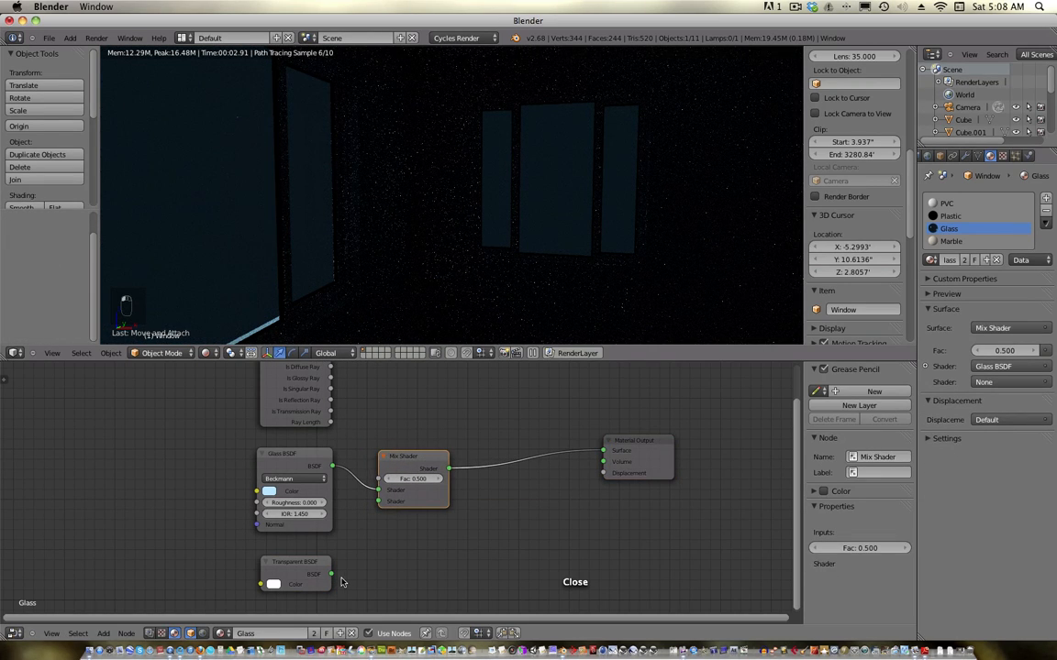
- Link Transparent BSDF to the Mix Shader's second shader input and Light Path's Is Shadow Ray output to its Fac
left_click_drag(330, 574, 378, 501)
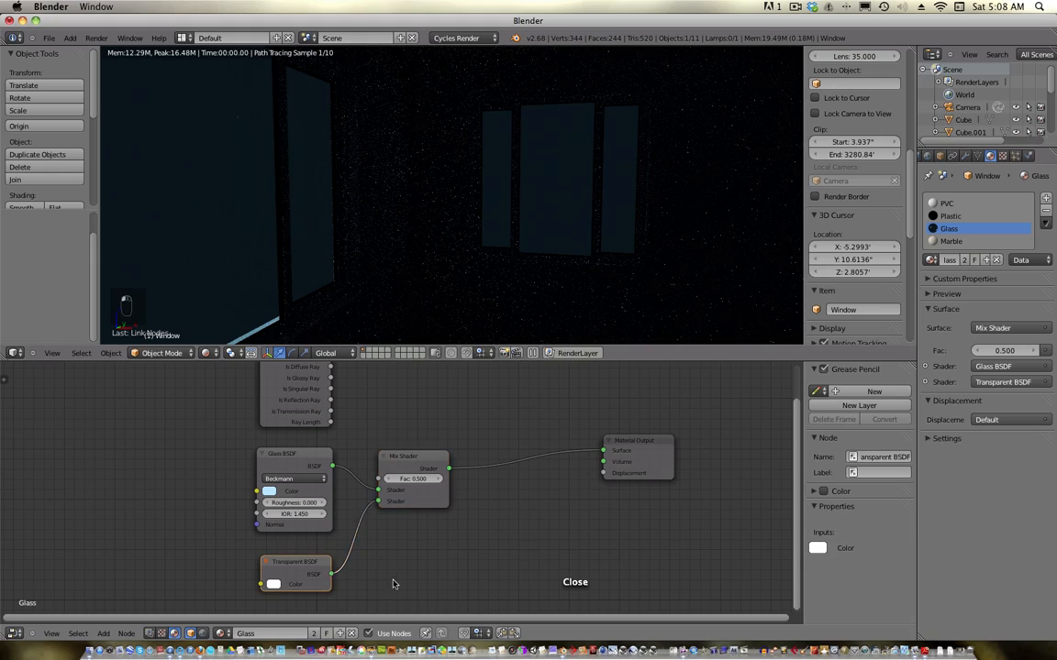
middle_click_drag(363, 426, 385, 489)
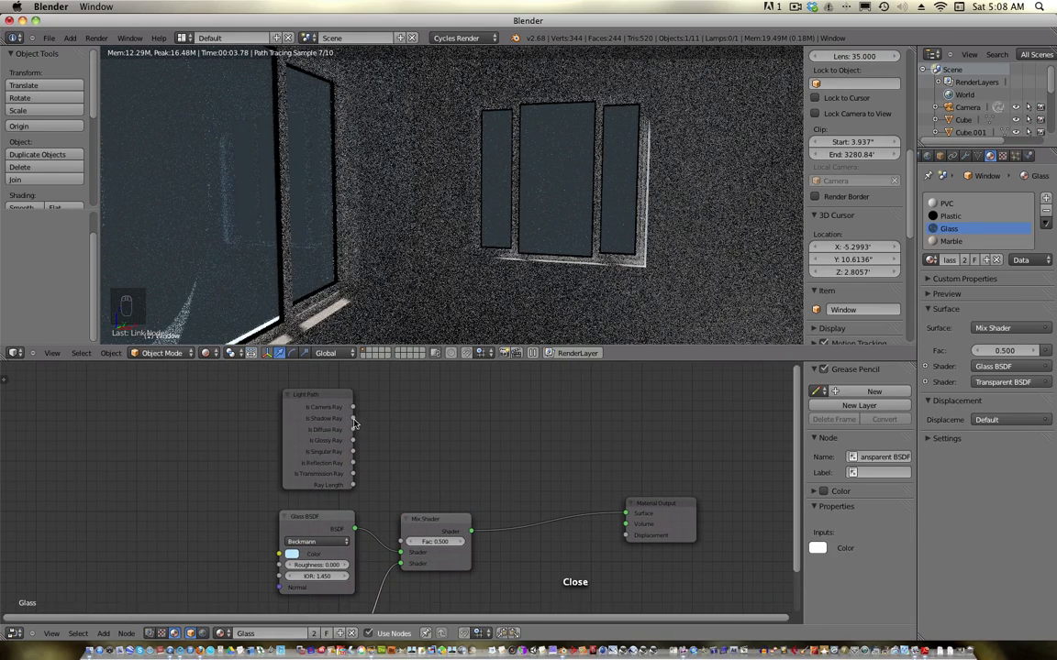
left_click_drag(353, 418, 401, 548)
- Duplicate the Mix Shader onto the link before Material Output and connect Light Path's Is Diffuse Ray to the copy's Fac
left_click(424, 522)
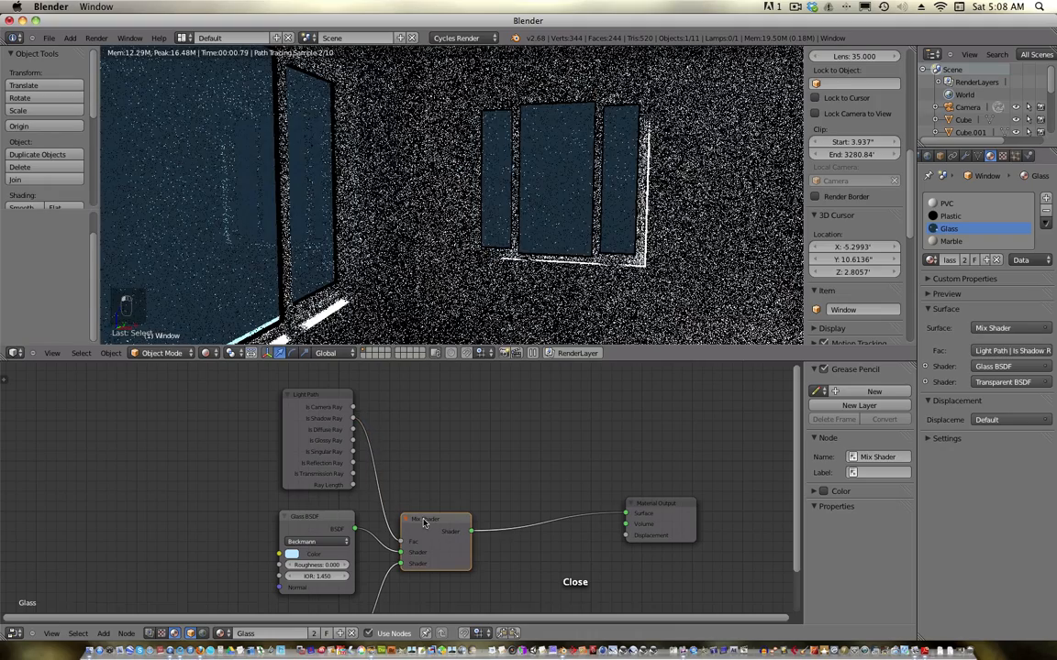
key("shift+d")
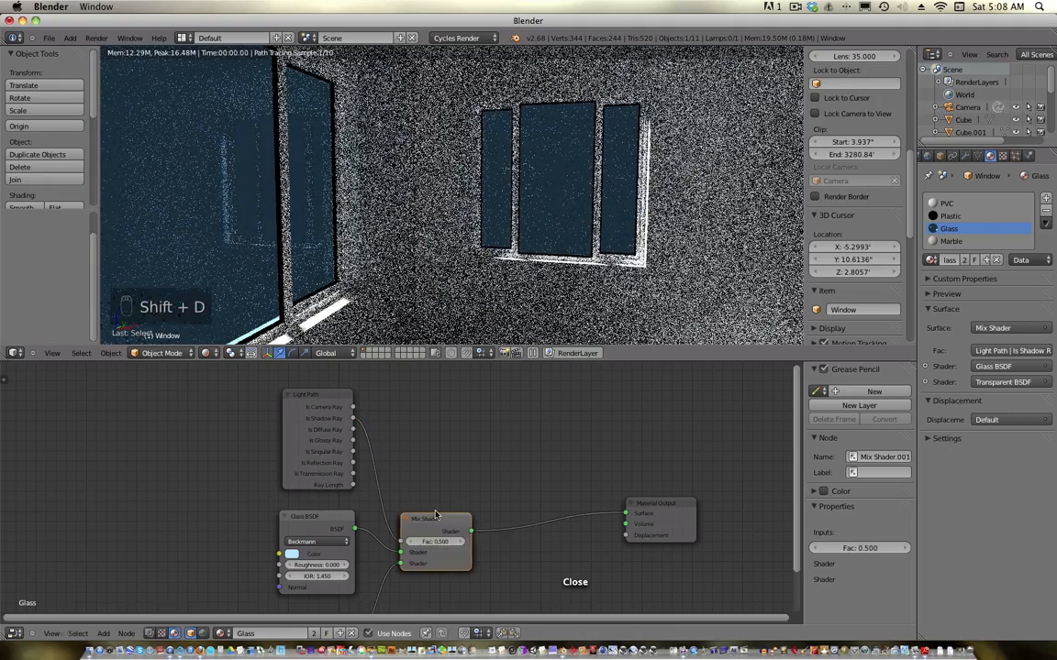
left_click(534, 514)
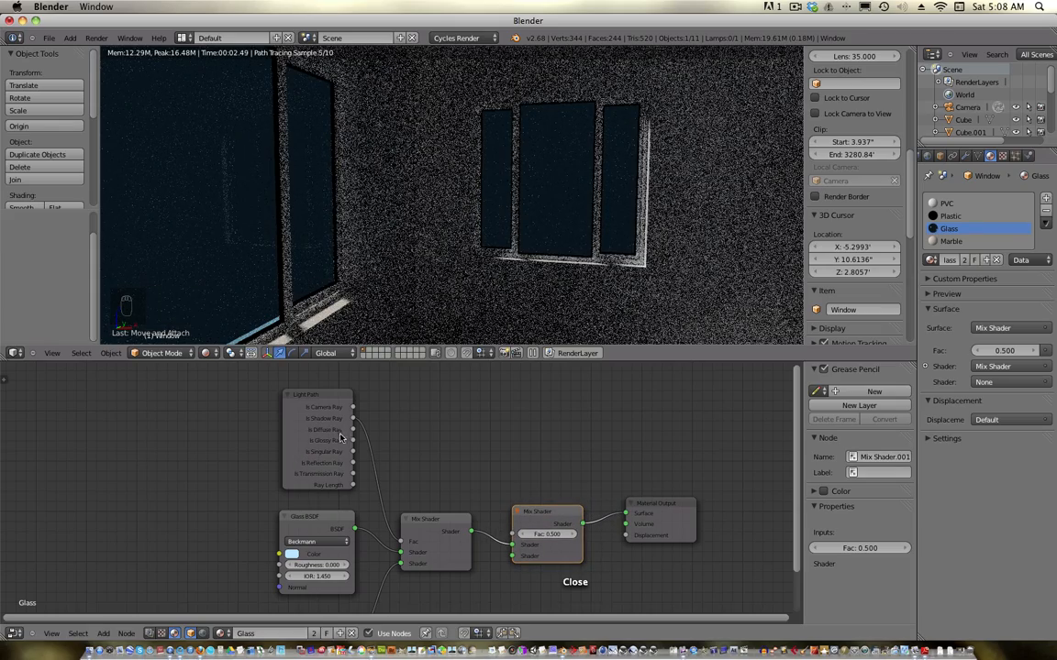
left_click_drag(352, 430, 548, 504)
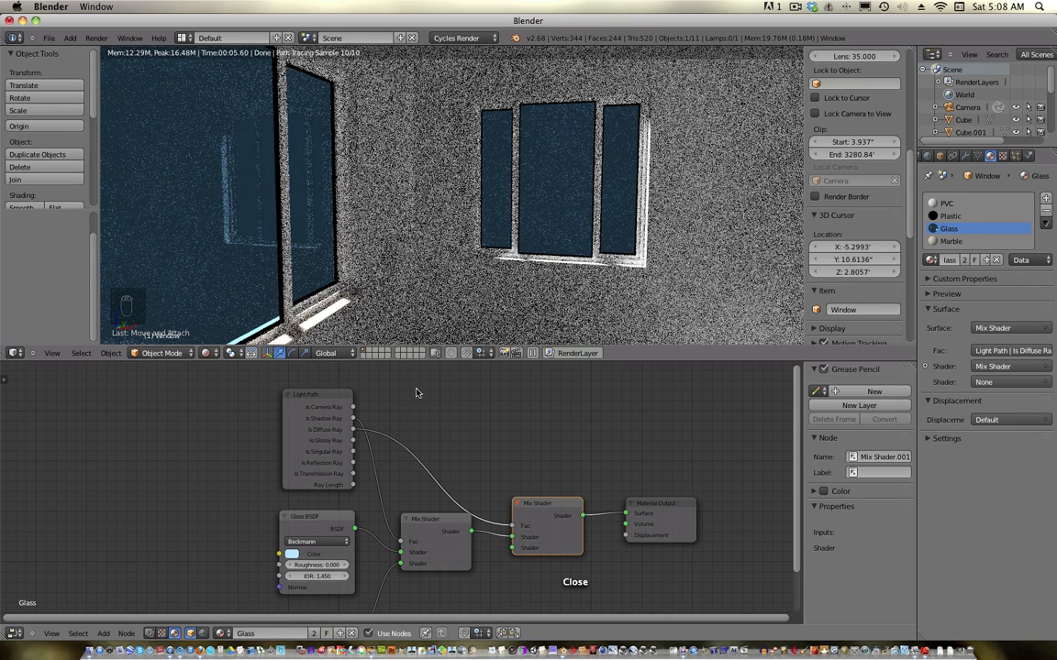
scroll(437, 540, "down", 2)
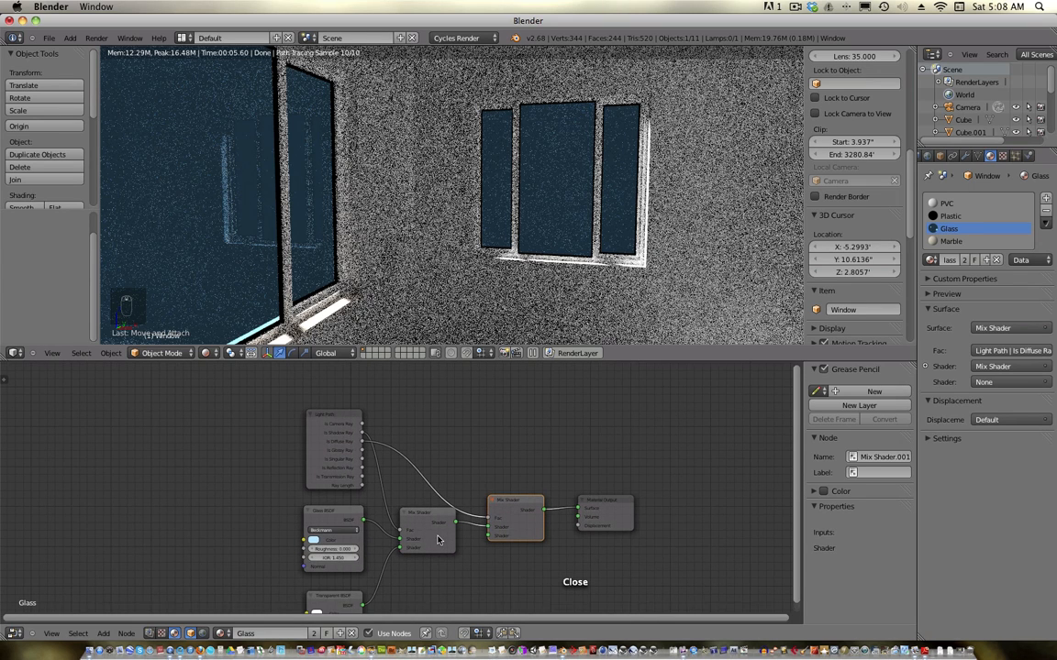
- Switch the 3D view to wireframe, select the sun lamp and tint its emission color a slightly warm off-white
scroll(437, 539, "down", 1)
middle_click_drag(467, 574, 454, 543)
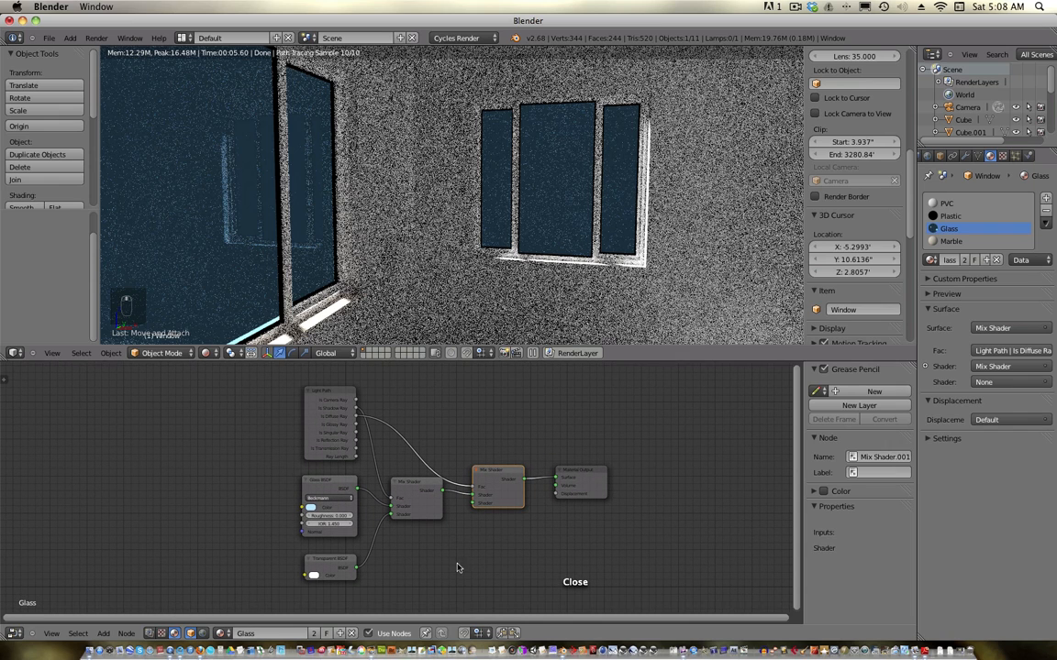
key("z")
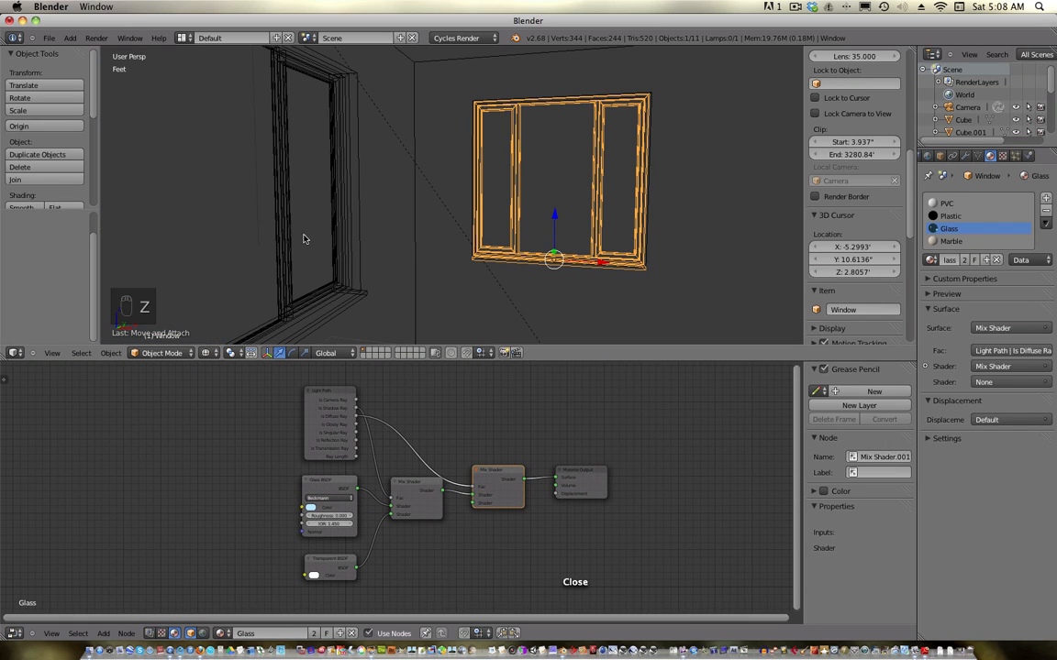
right_click(401, 146)
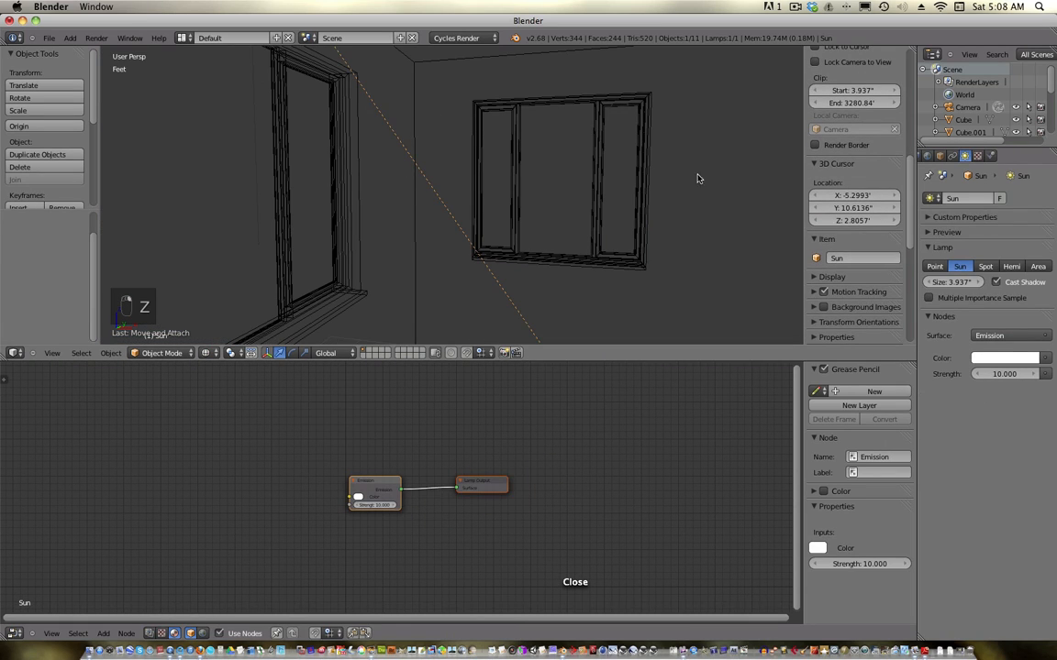
left_click(1014, 357)
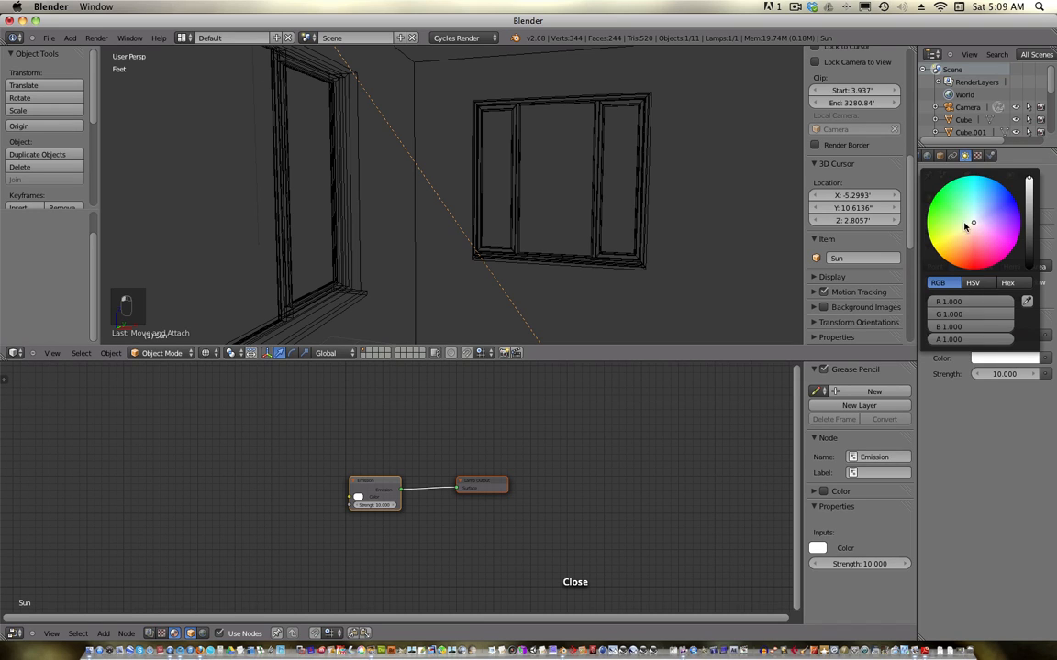
left_click_drag(971, 224, 971, 229)
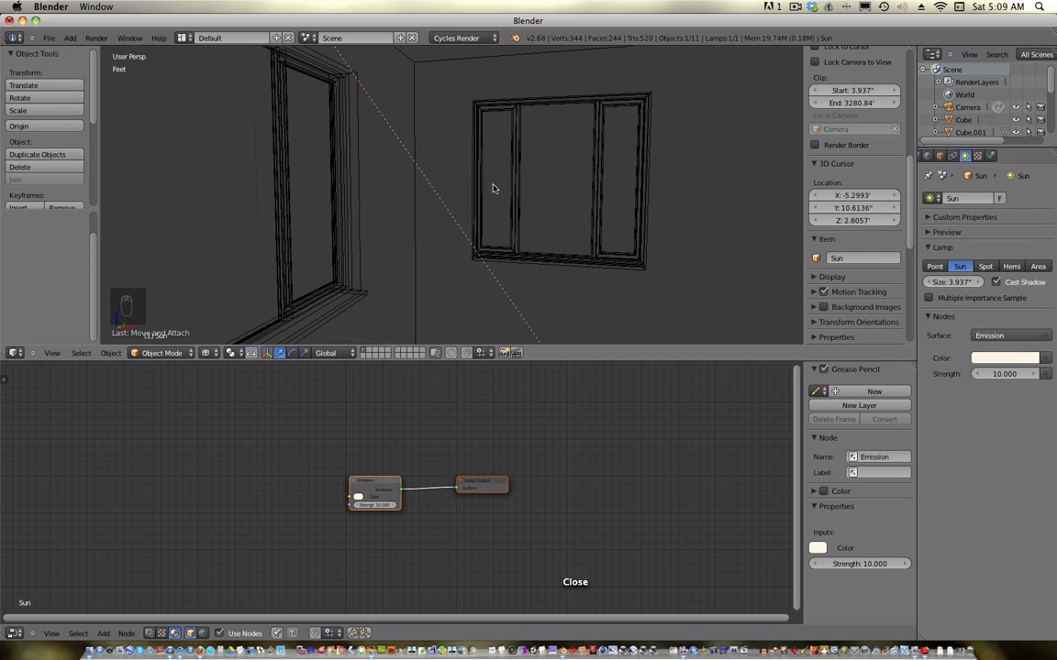
- Enable nodes for the World surface and assign an Environment Texture to the Background color
scroll(955, 158, "up", 3)
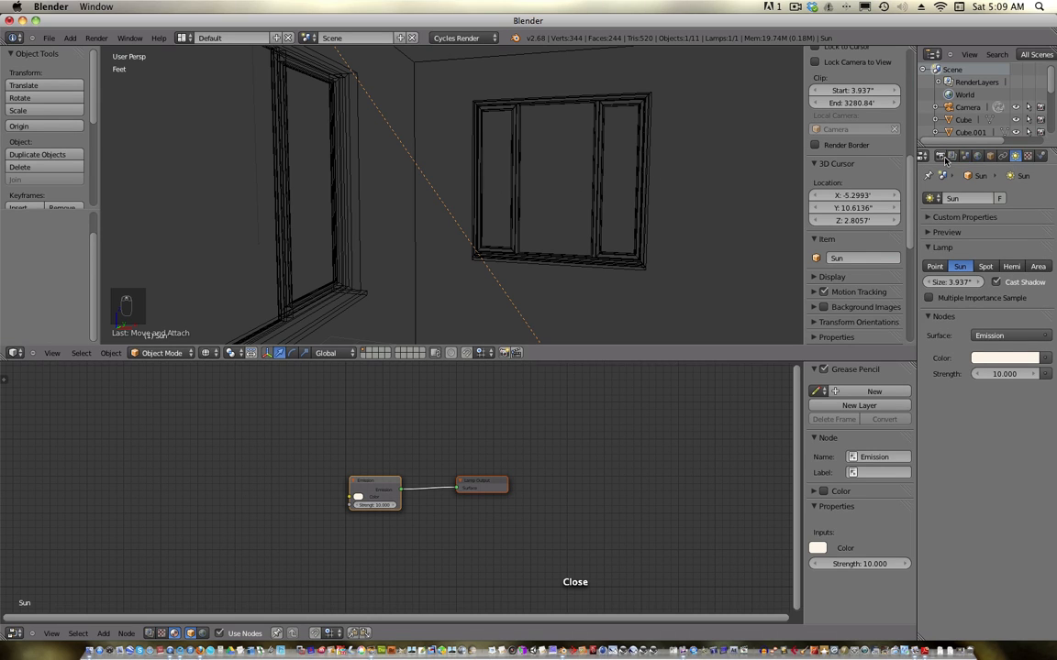
left_click(978, 157)
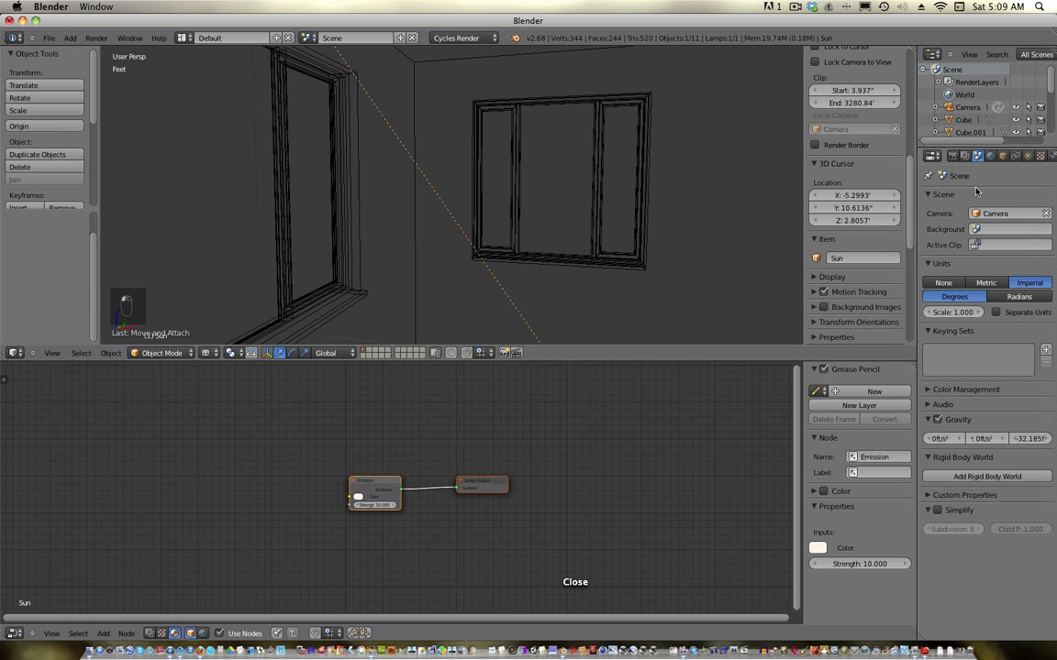
left_click(964, 157)
left_click(989, 157)
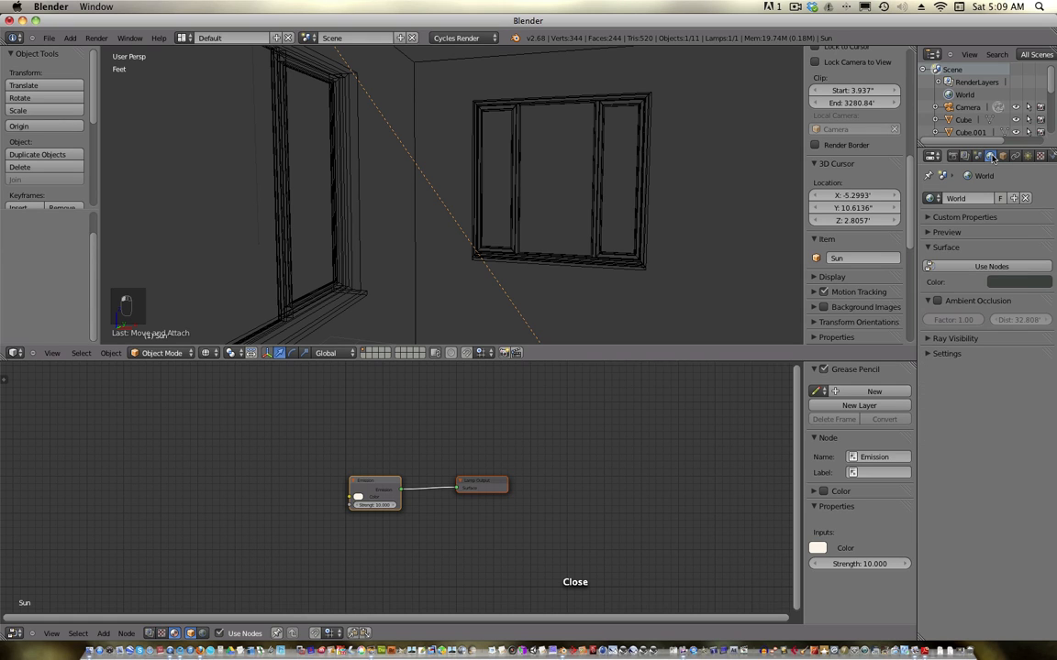
left_click(982, 267)
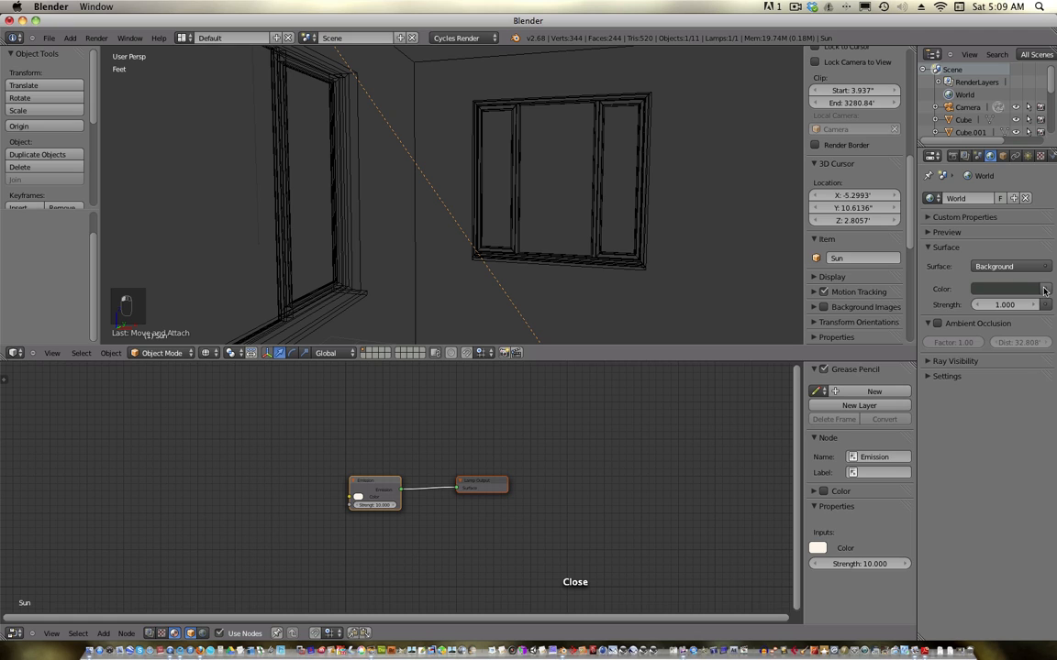
left_click(1043, 290)
left_click(1039, 266)
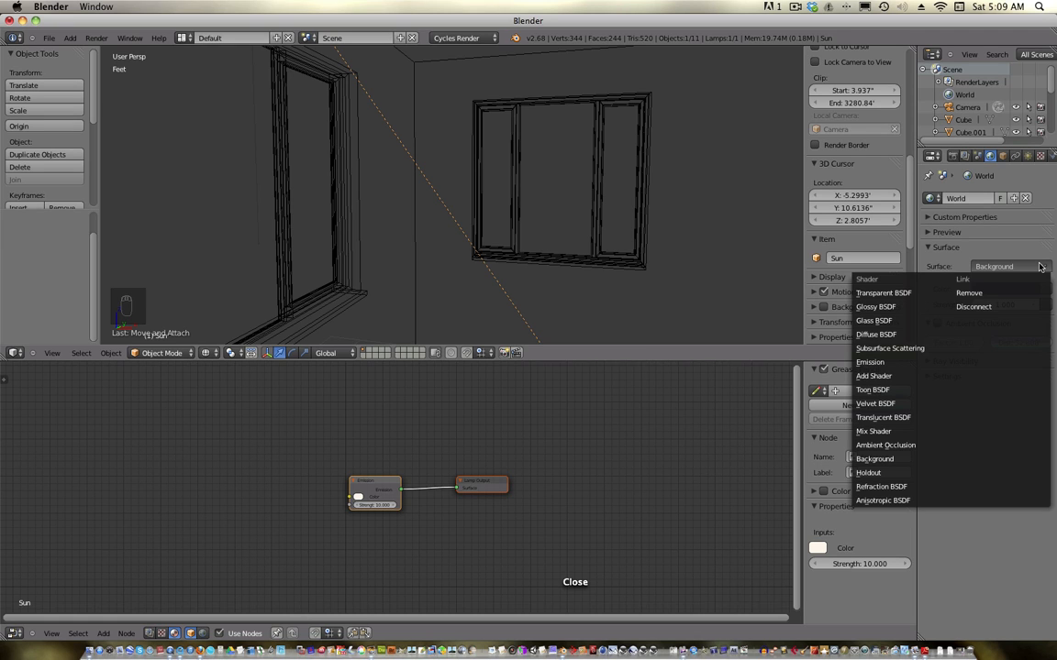
left_click(1046, 291)
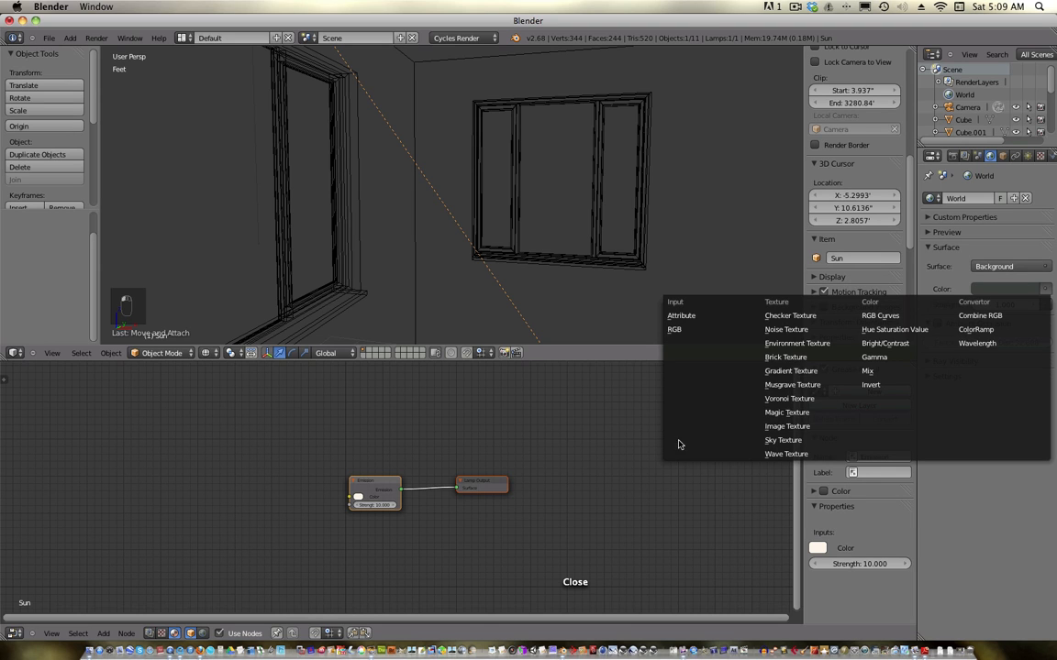
left_click(775, 343)
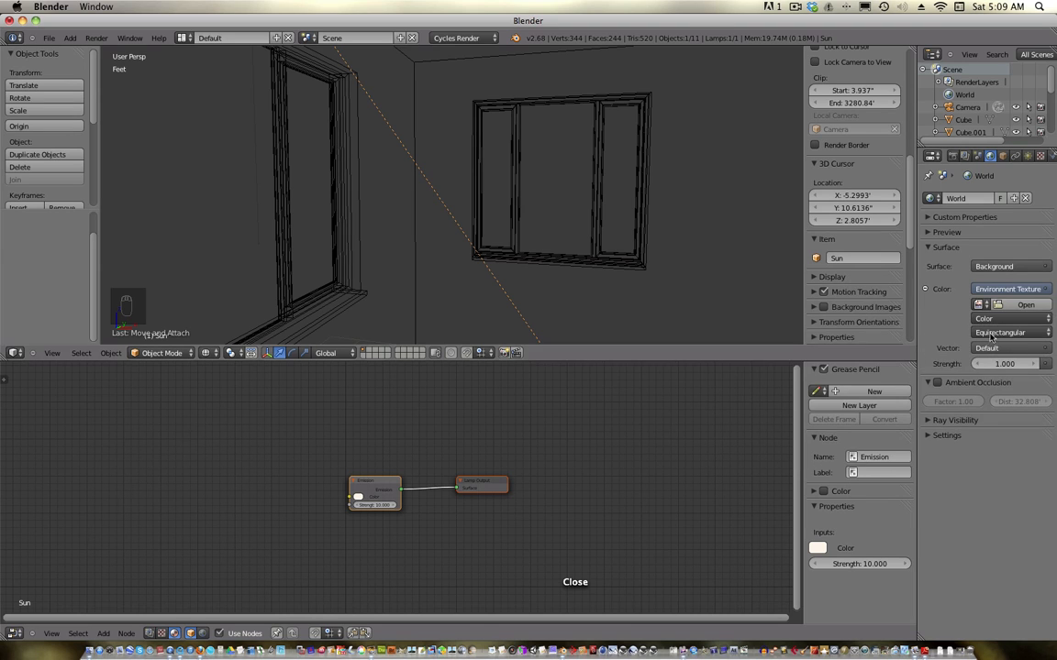
- Load Sierra_Madre_B_Ref.hdr from the Sierra_Madre_B folder in textures/HDR images as the environment image, using thumbnails to pick it
left_click(1024, 304)
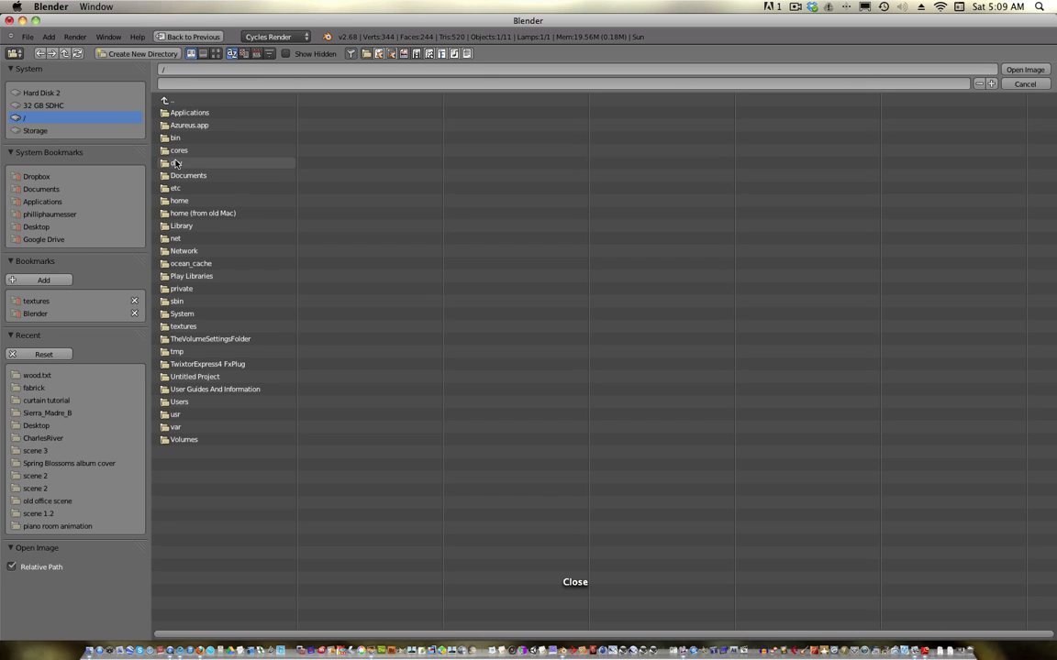
left_click(38, 301)
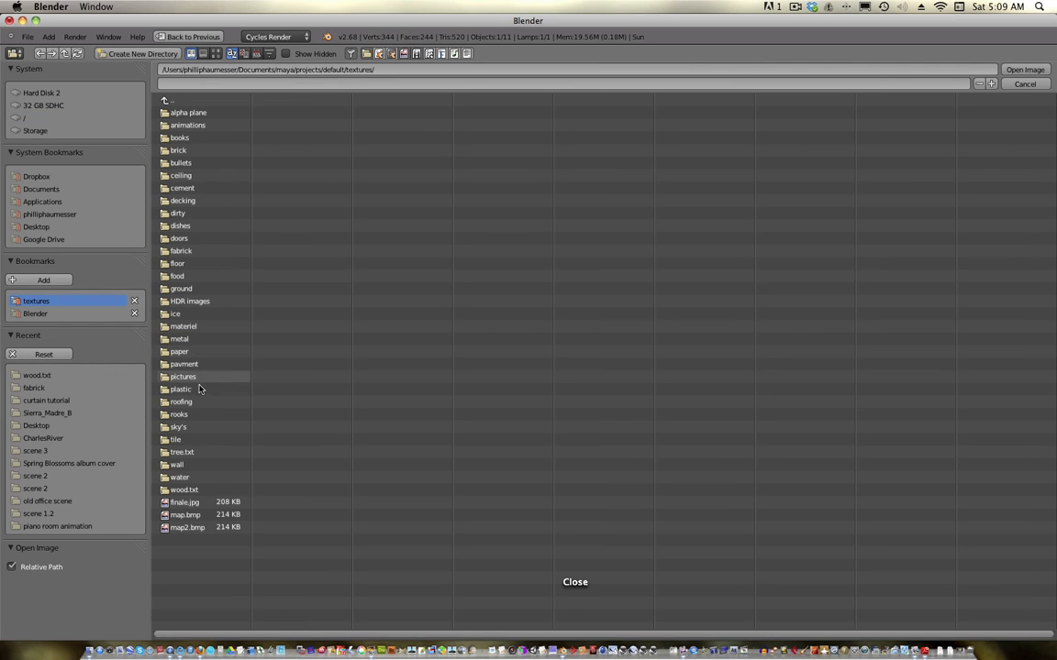
left_click(195, 303)
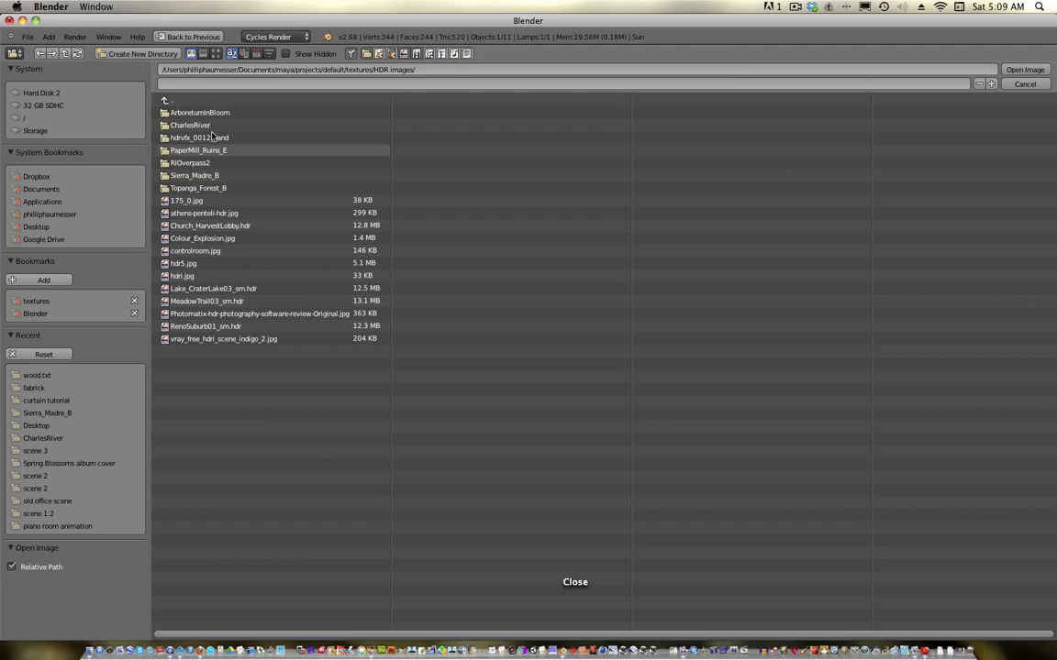
left_click(188, 175)
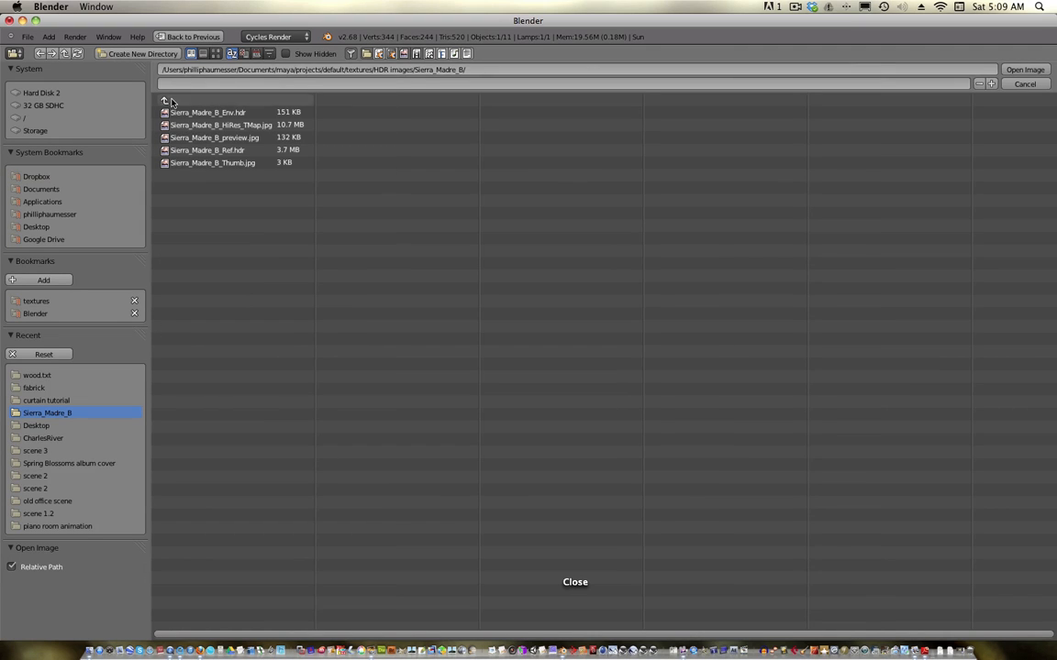
left_click(213, 54)
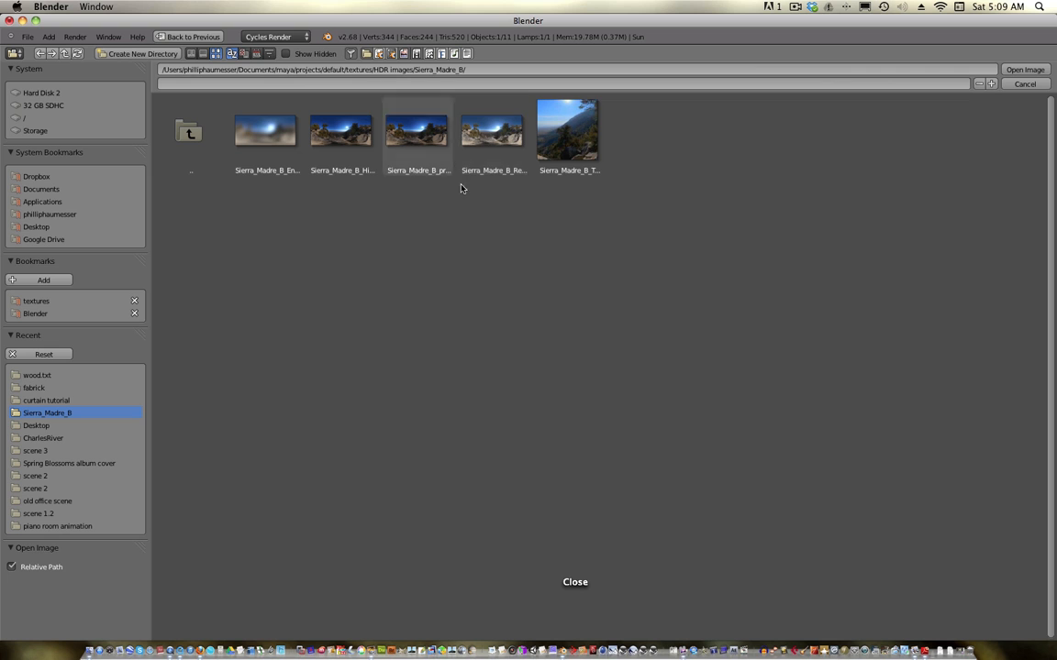
left_click(500, 145)
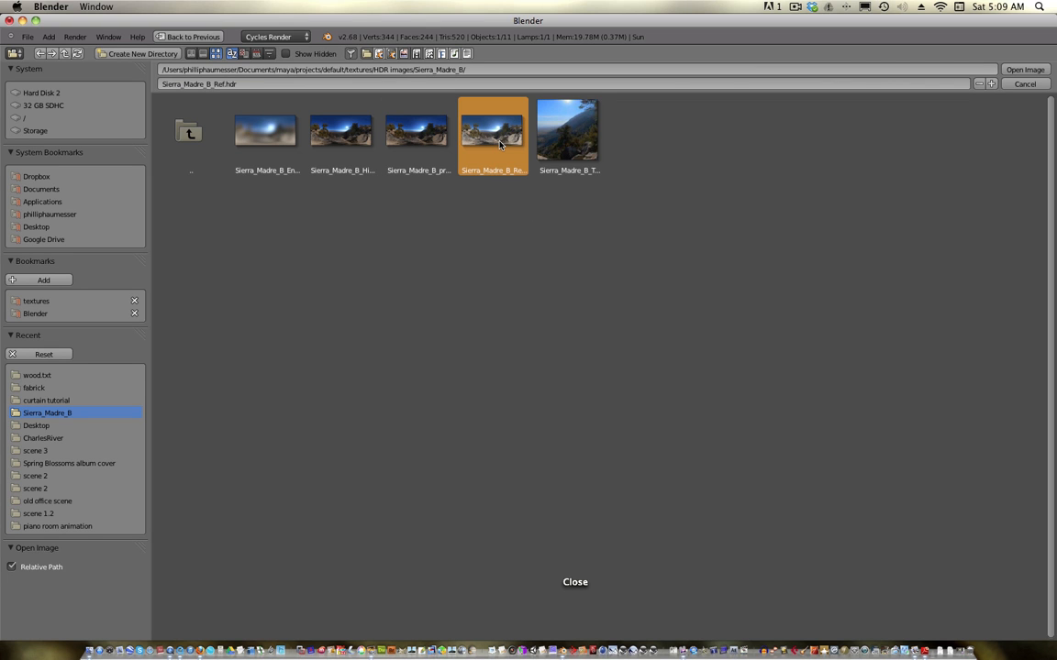
left_click(1023, 70)
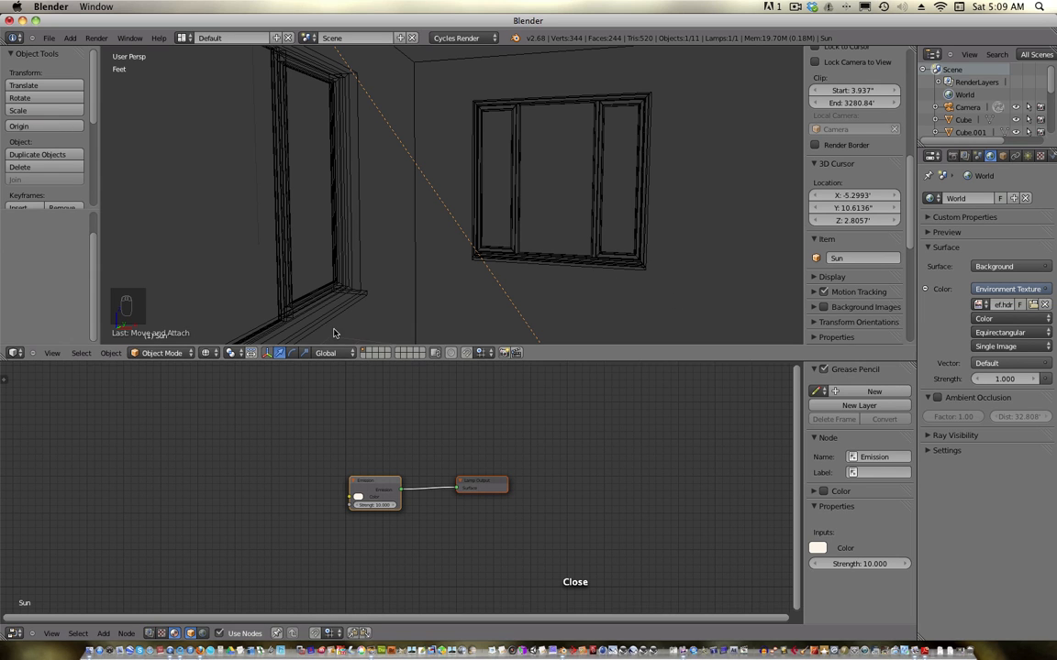
- Show the 3D view in Rendered shading and raise the World background strength to 6.1
left_click(206, 354)
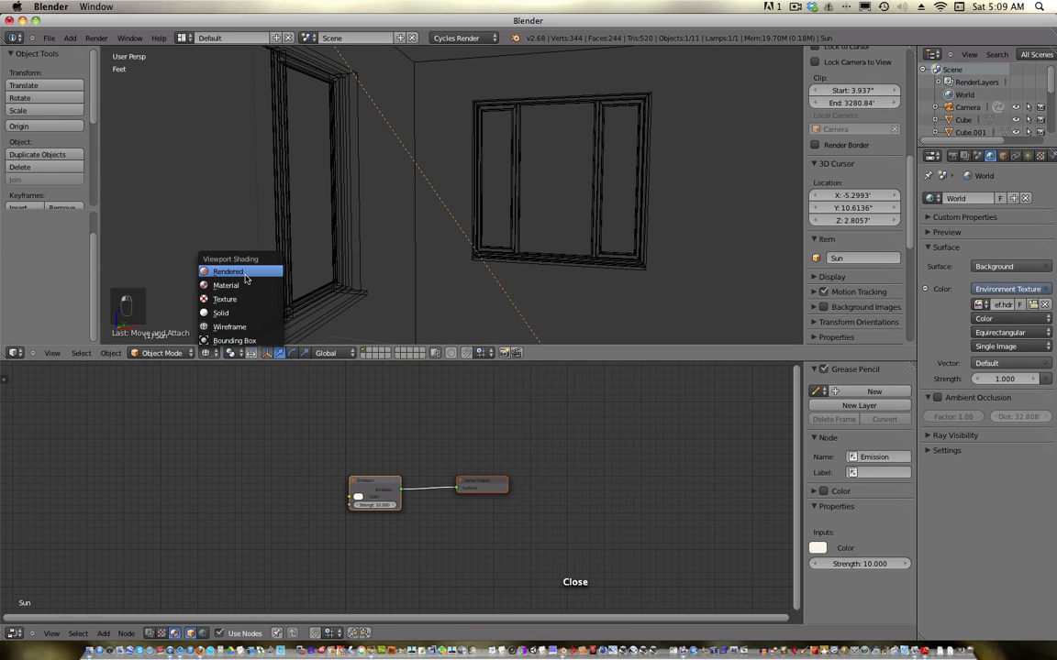
left_click(218, 256)
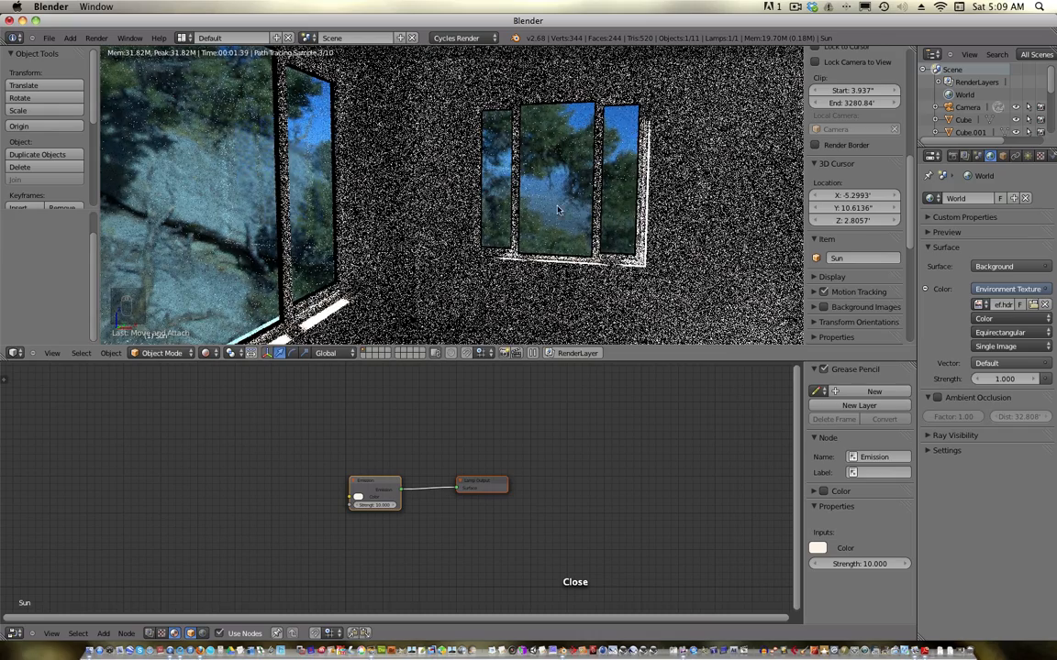
left_click(1034, 380)
left_click(1034, 379)
left_click(1035, 379)
left_click(1034, 379)
left_click(1034, 380)
left_click(1035, 380)
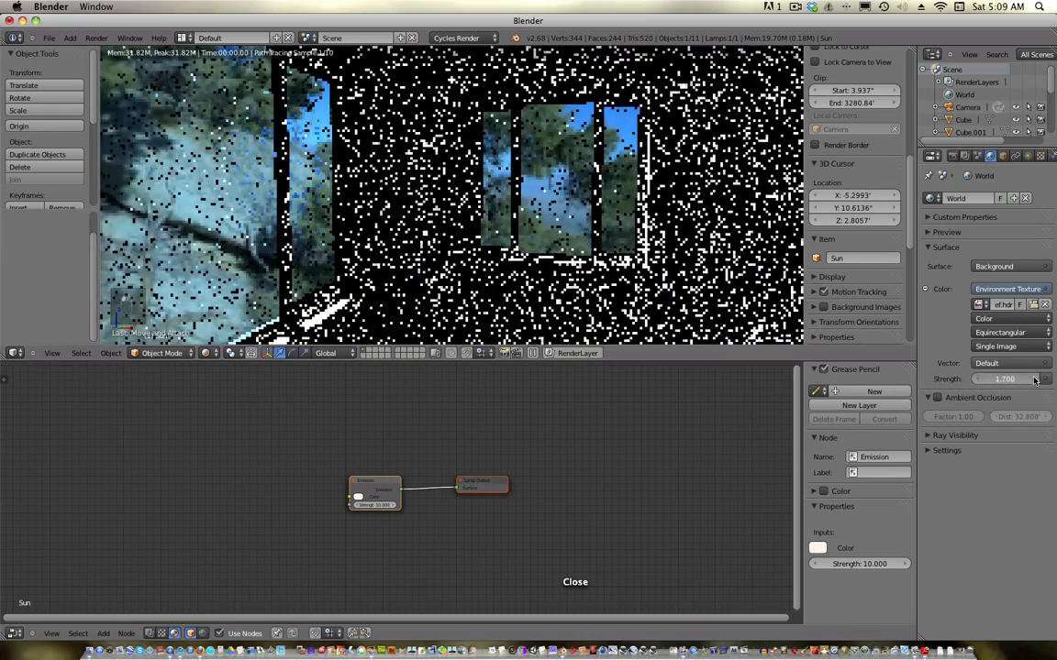
left_click(1035, 380)
left_click(1035, 380)
left_click(1034, 379)
left_click(1035, 380)
left_click(1035, 380)
left_click(1035, 380)
left_click(1034, 380)
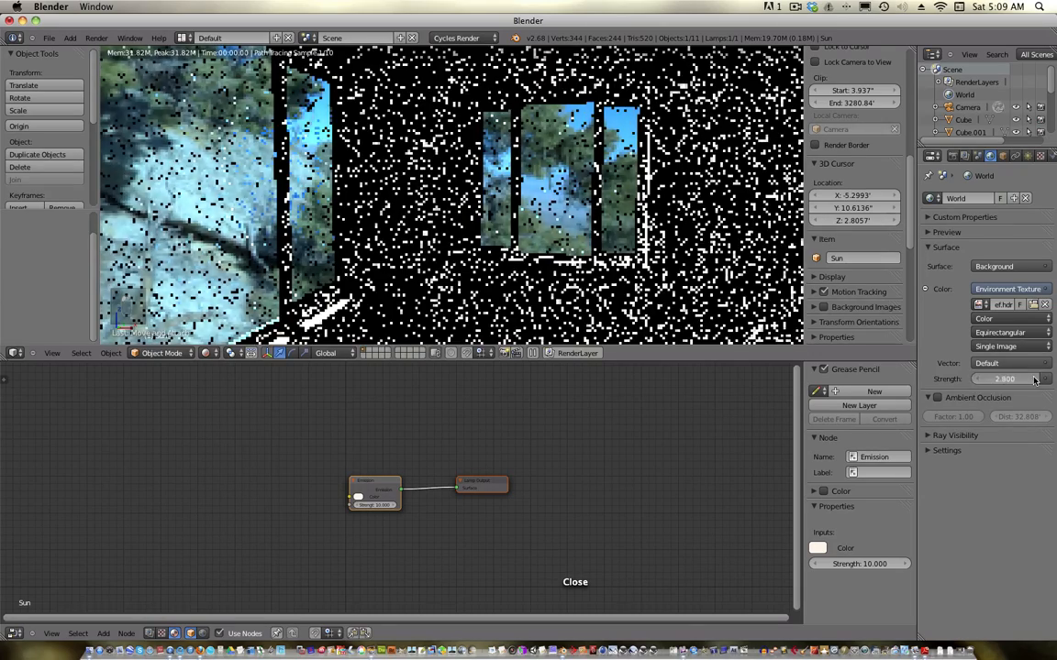
left_click(1035, 380)
left_click(1034, 379)
left_click(1035, 380)
left_click(1035, 380)
left_click(1035, 379)
left_click(1034, 380)
left_click(1034, 380)
left_click(1034, 380)
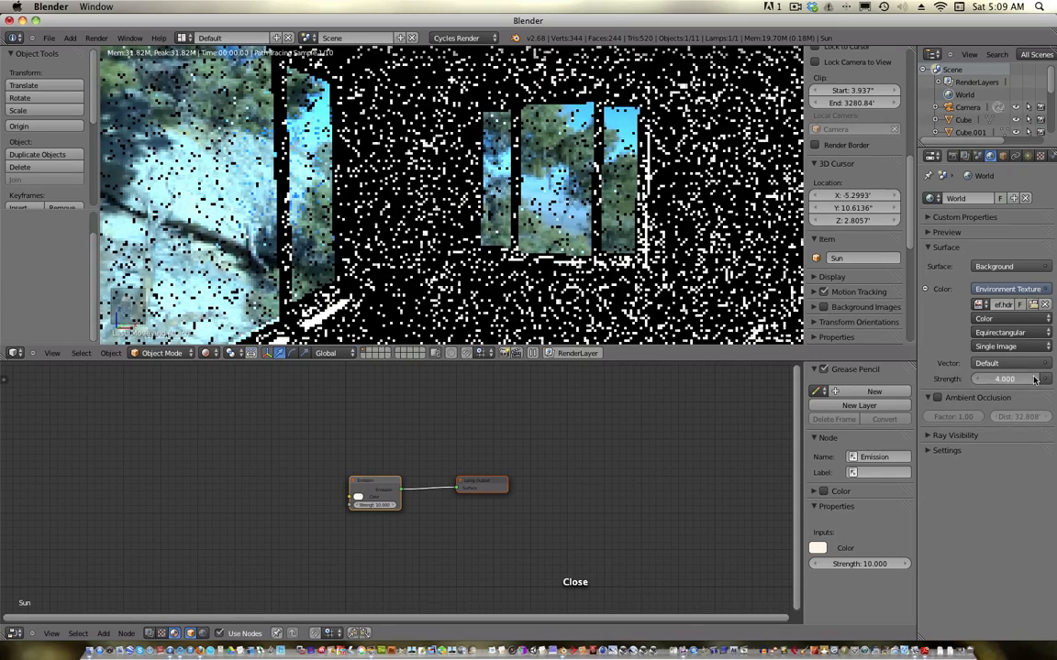
left_click(1034, 380)
left_click(1034, 380)
left_click(1034, 380)
left_click(1034, 380)
left_click(1034, 379)
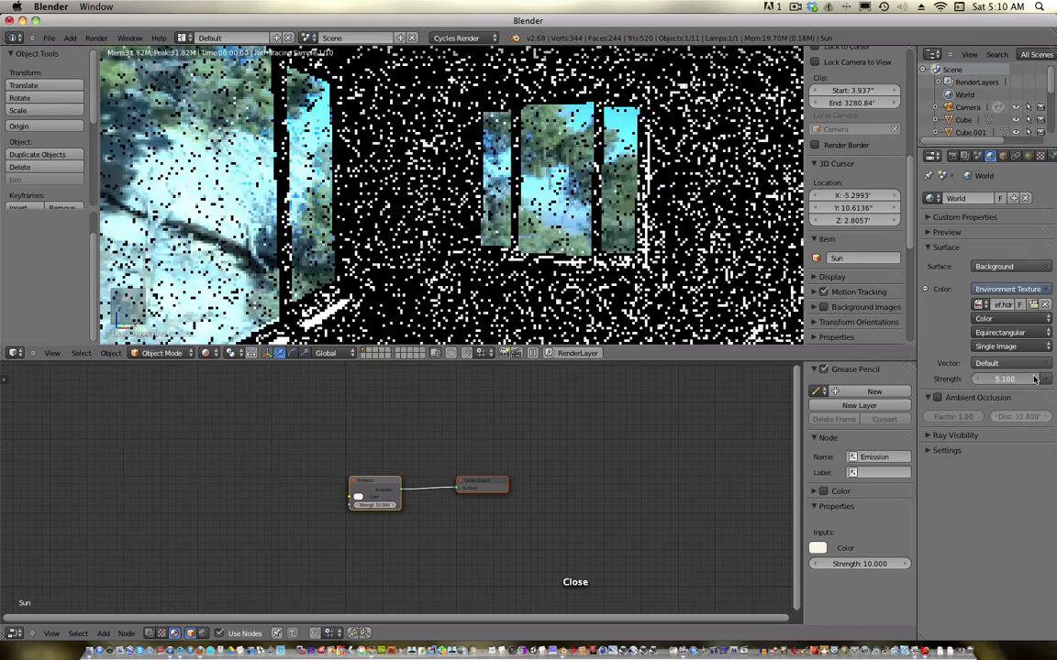
left_click(1035, 380)
left_click(1035, 380)
left_click(1034, 379)
left_click(1034, 380)
left_click(1035, 380)
left_click(1034, 379)
left_click(1034, 380)
left_click(1035, 380)
left_click(1035, 380)
left_click(1035, 380)
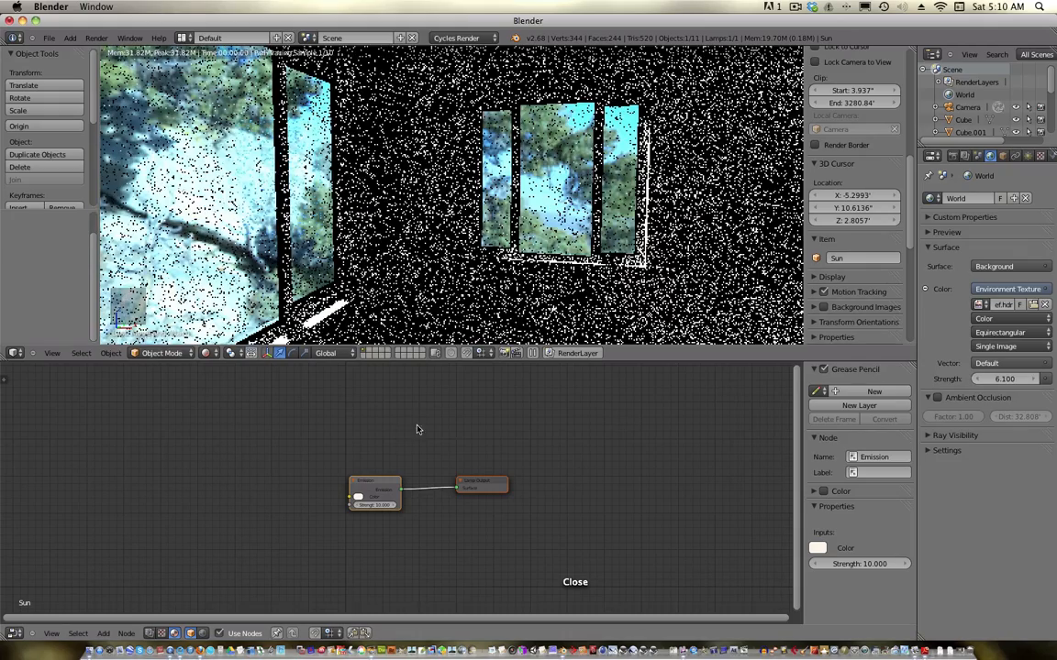
- Display the World's node tree in the node editor and move the Environment Texture node farther from the Background node
scroll(314, 489, "up", 2)
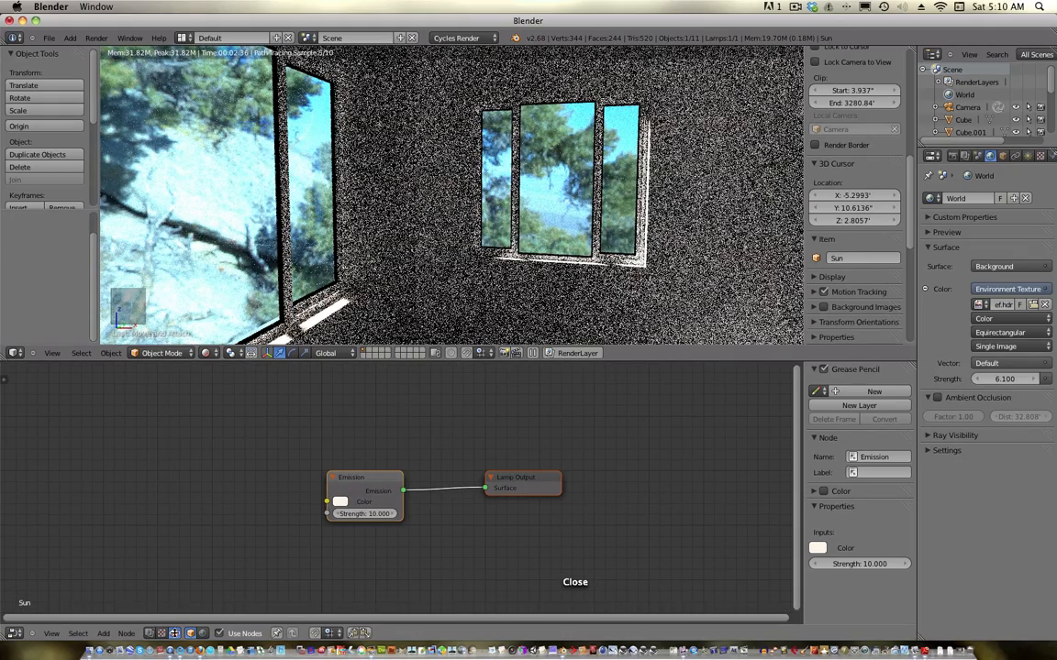
left_click(205, 633)
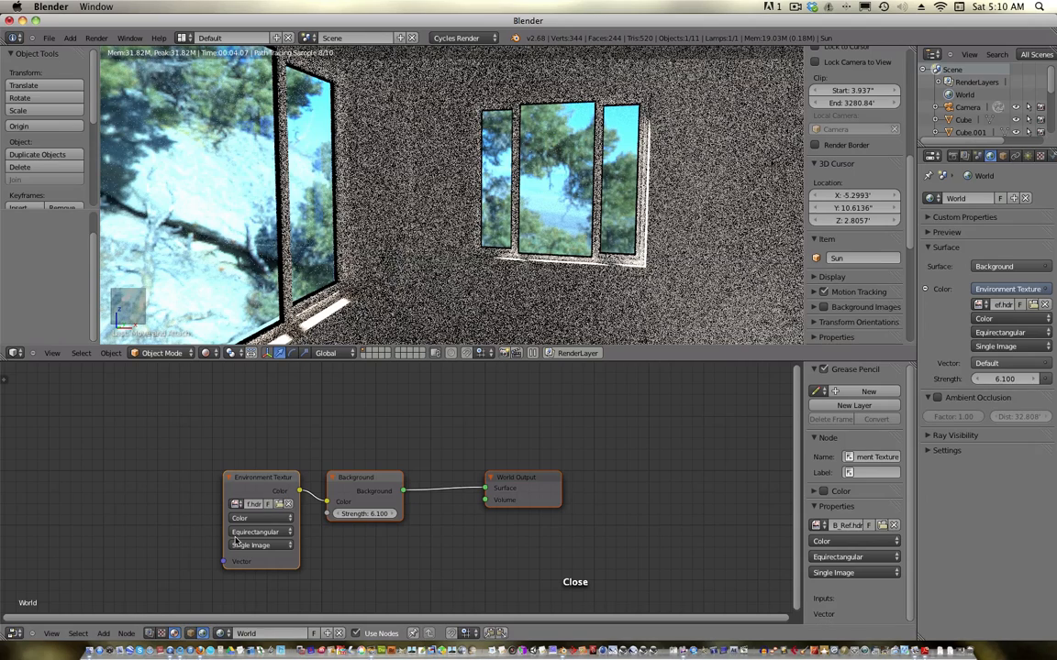
left_click_drag(266, 476, 218, 470)
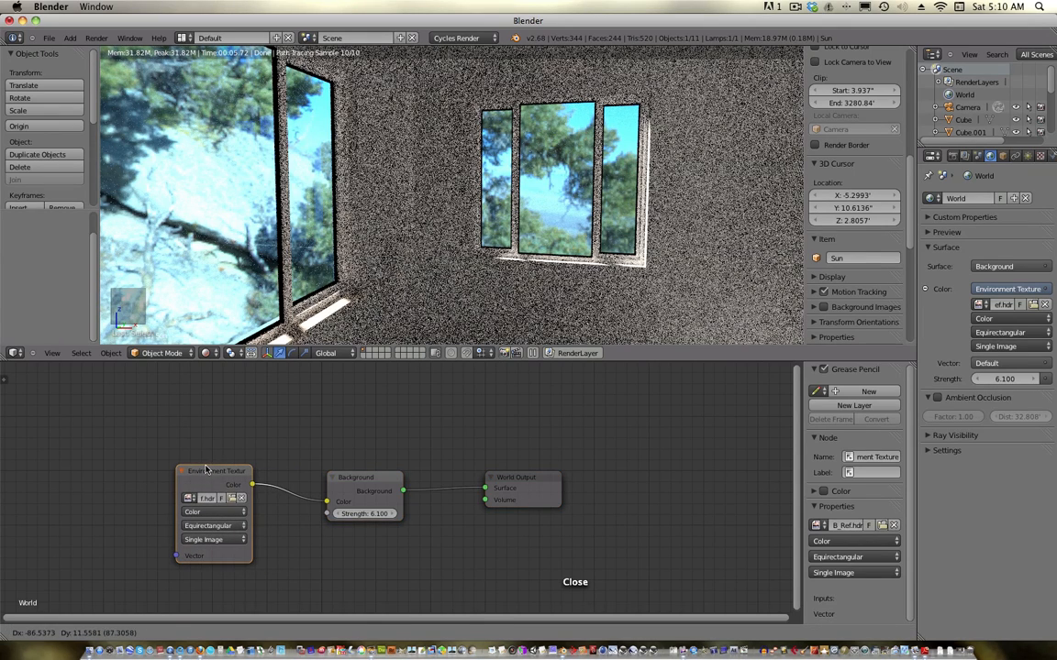
middle_click_drag(225, 457, 337, 422)
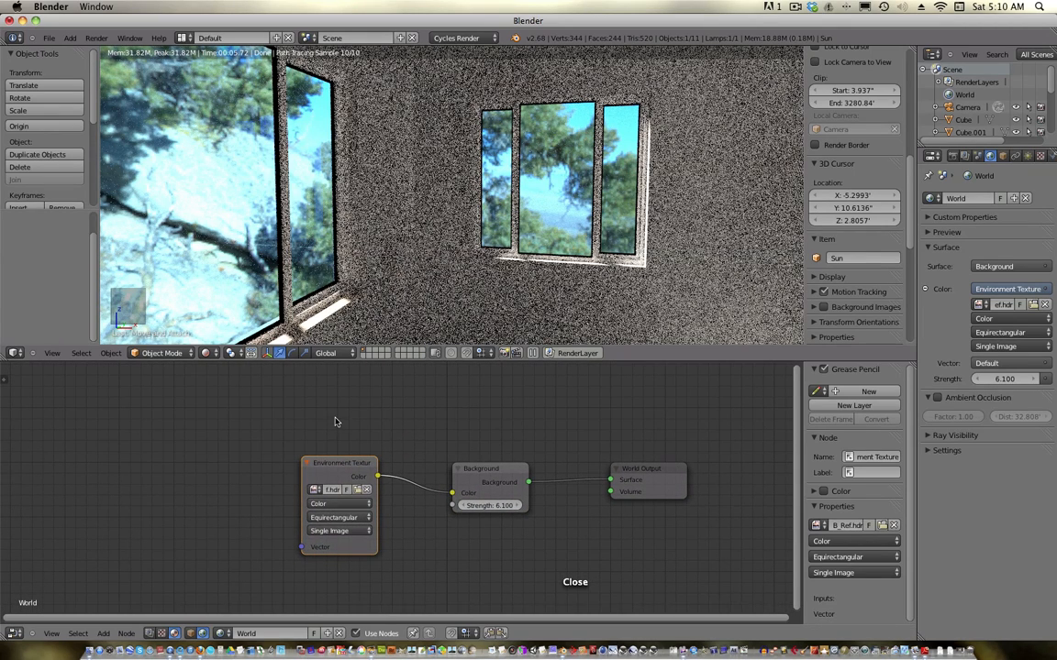
- Add a Texture Coordinate input node and place it well ahead of the Environment Texture node
key("shift+a")
mouse_move(327, 391)
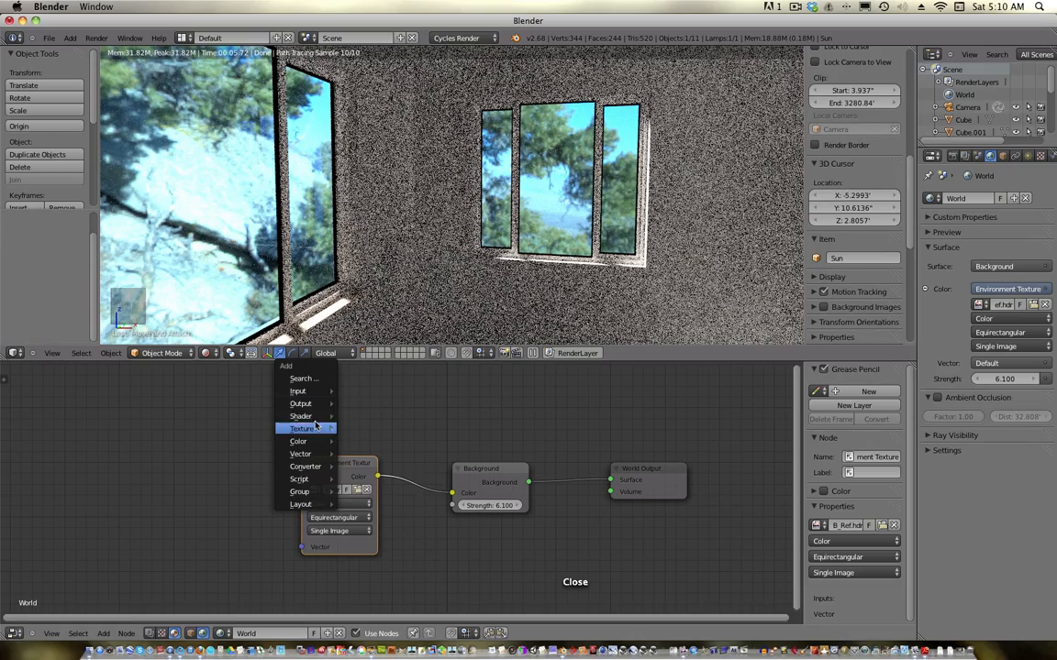
left_click(362, 392)
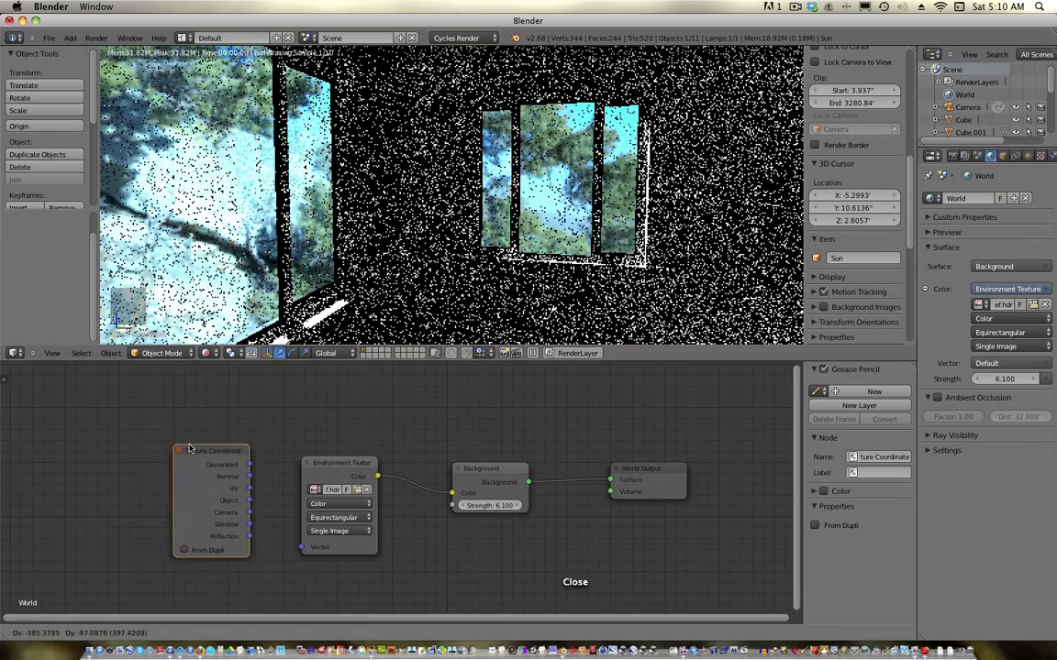
left_click(42, 451)
- Add a Mapping vector node between Texture Coordinate and Environment Texture, spacing the nodes so they do not overlap
key("shift+a")
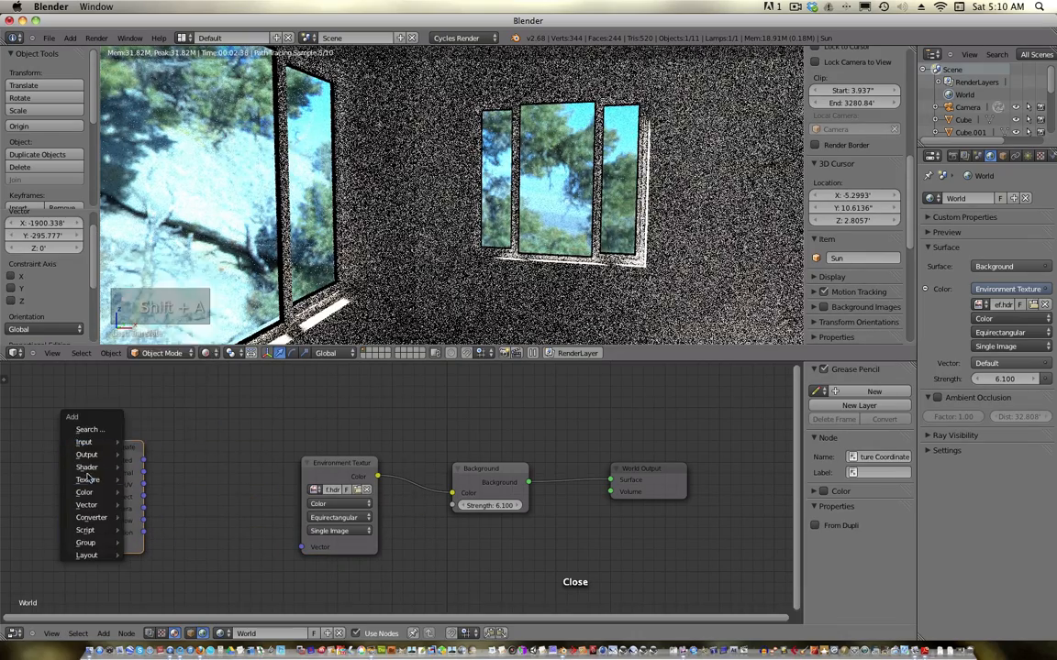
mouse_move(88, 504)
left_click(165, 505)
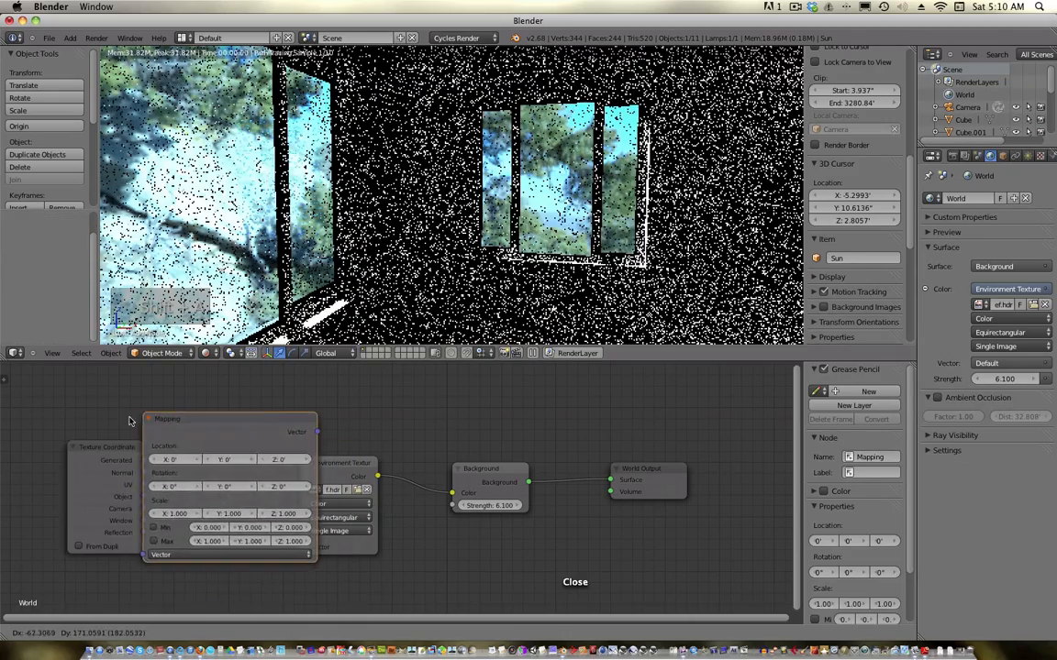
left_click(102, 428)
left_click_drag(98, 449, 12, 436)
middle_click_drag(348, 463, 381, 480)
scroll(381, 480, "left", 5)
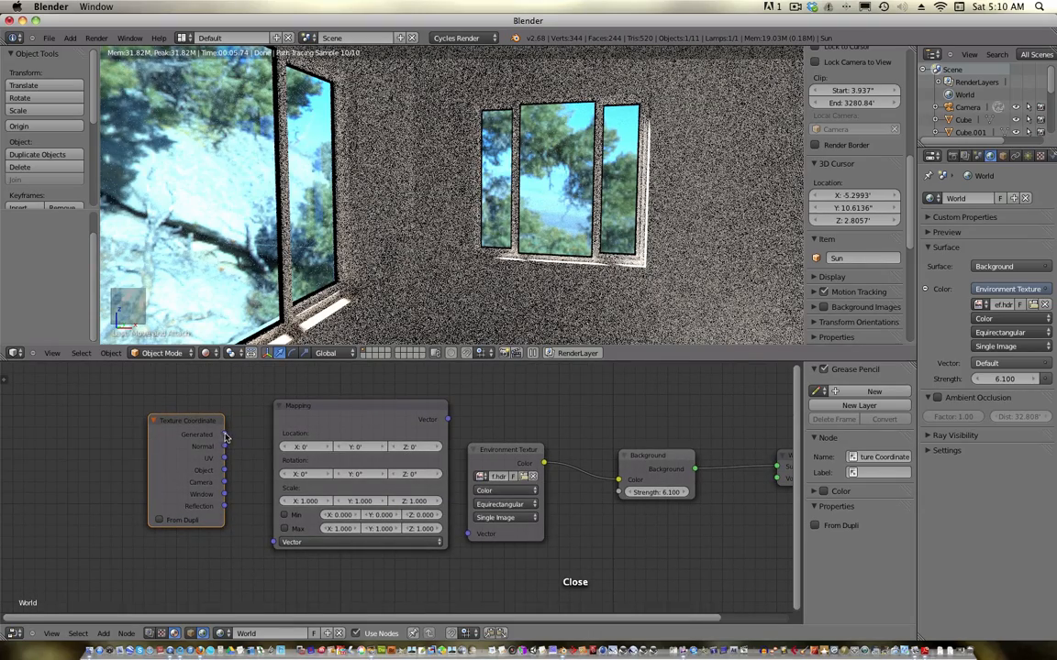
- Link Texture Coordinate's Generated output to Mapping and Mapping to Environment Texture's Vector input, spacing Environment Texture farther from Mapping
left_click_drag(224, 434, 272, 542)
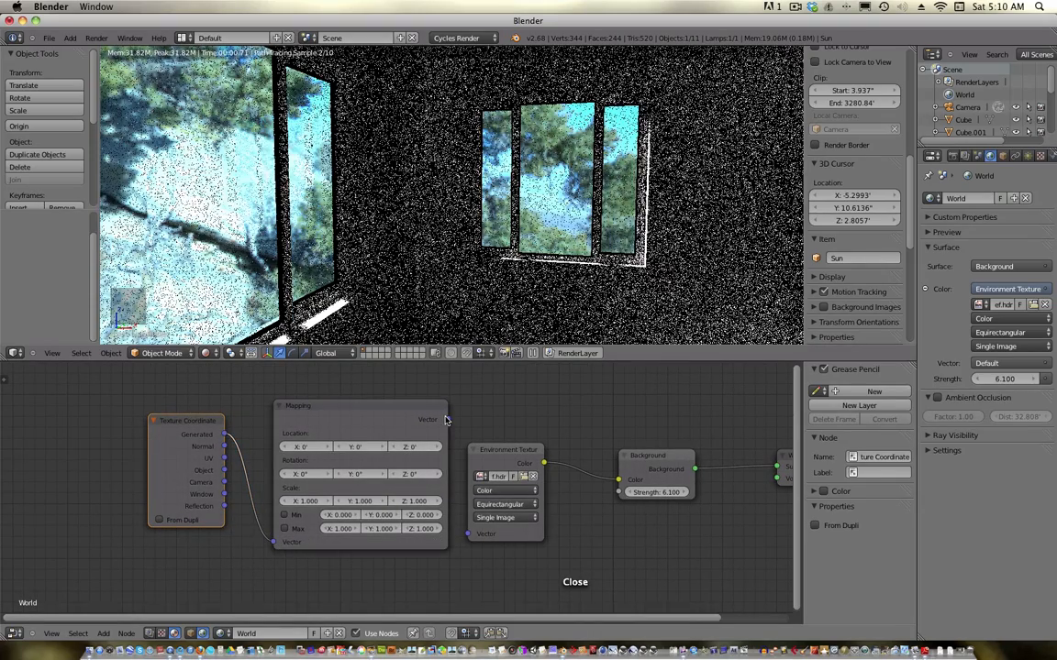
left_click_drag(447, 419, 467, 534)
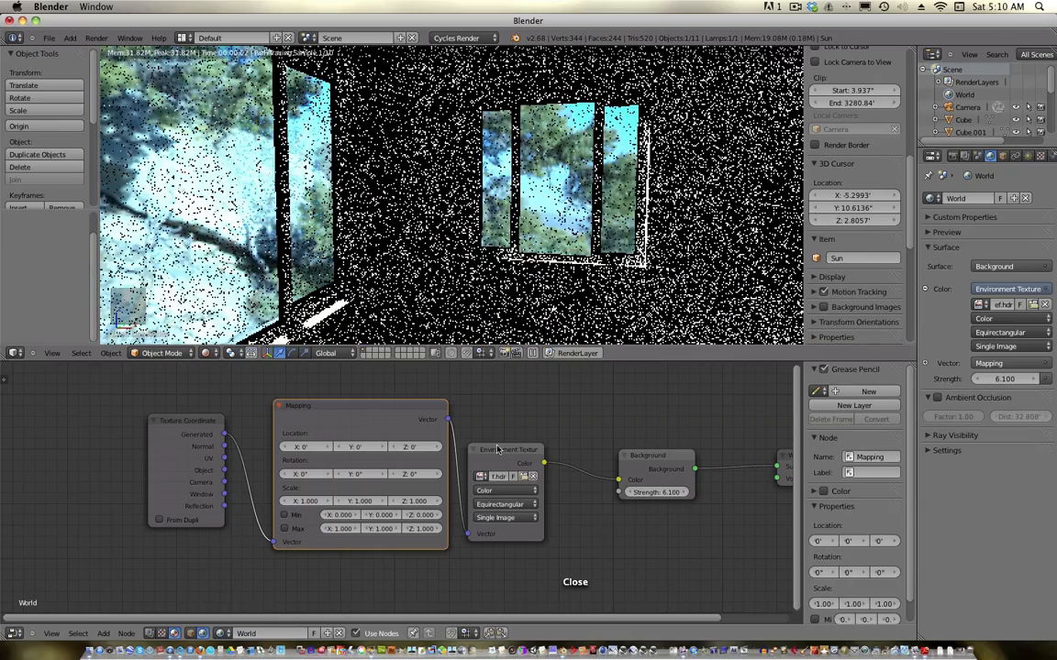
left_click_drag(497, 449, 536, 449)
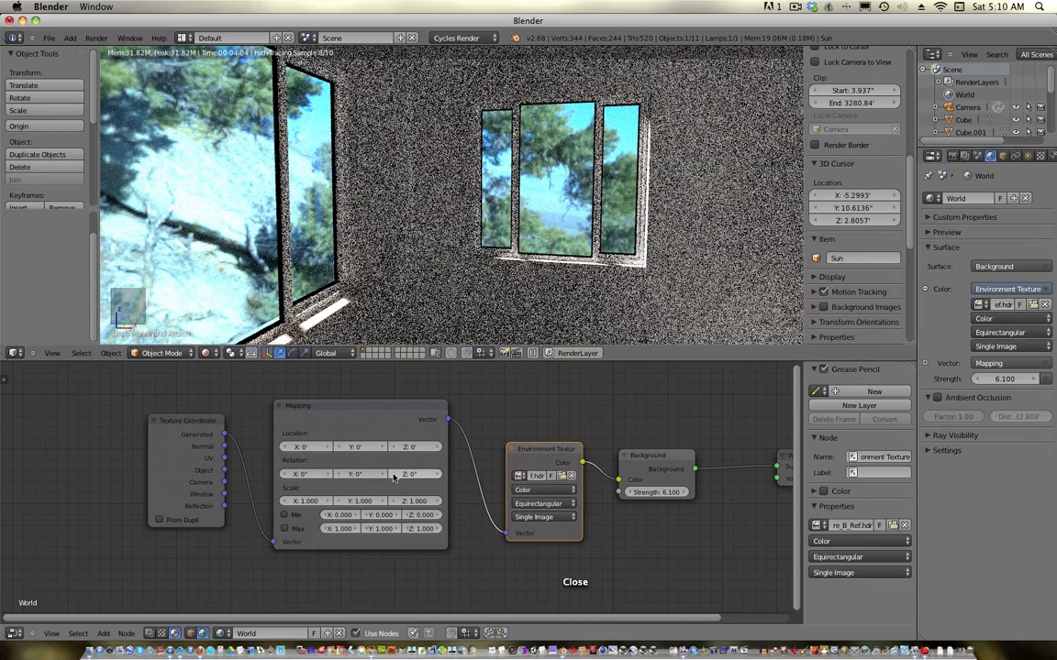
- Rotate the HDR environment by setting the Mapping node's Z rotation to -121°, so the mountains show through the windows
mouse_move(394, 477)
left_mouse_down()
mouse_move(371, 477)
mouse_move(394, 476)
left_mouse_up()
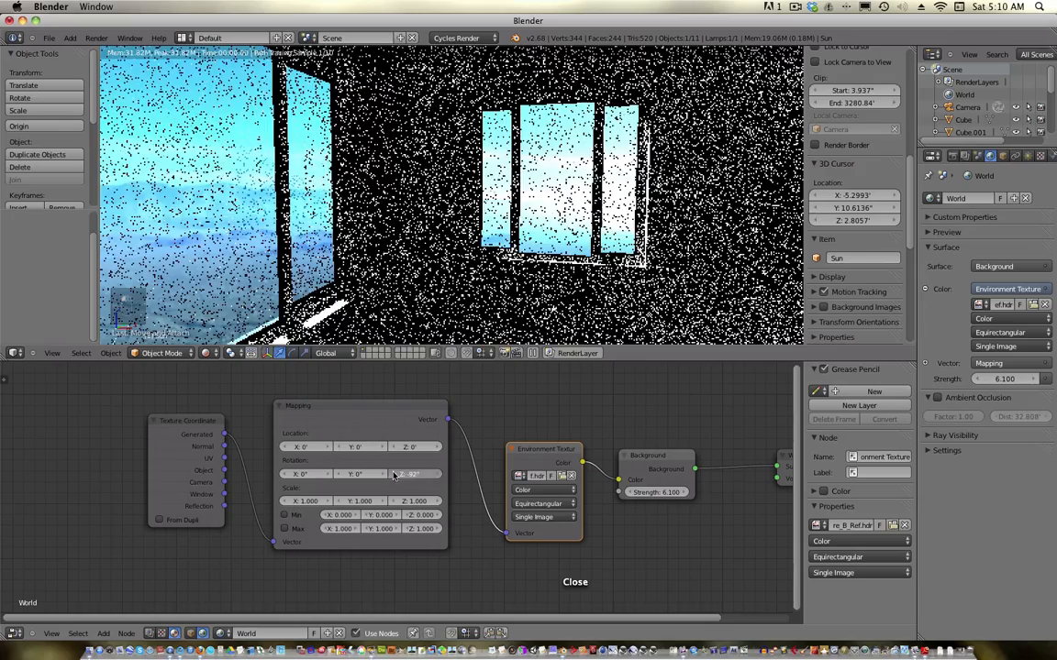
left_click(394, 475)
left_click(395, 475)
left_click(395, 475)
left_click(394, 475)
left_click(395, 475)
left_click(395, 475)
left_click(395, 475)
left_click(395, 475)
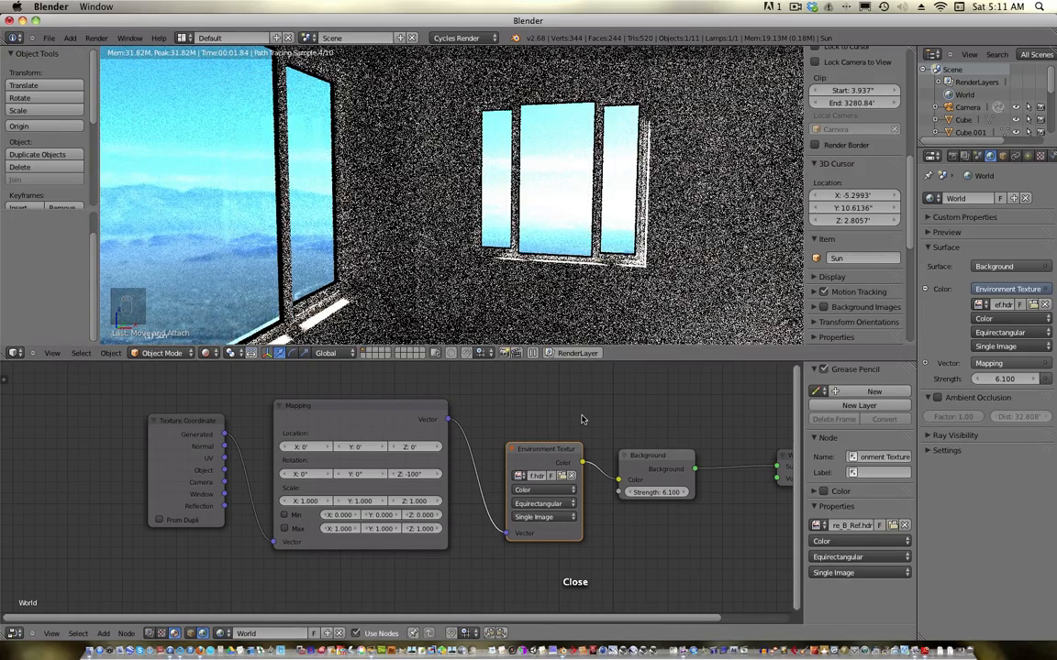
left_click(395, 477)
left_click(395, 477)
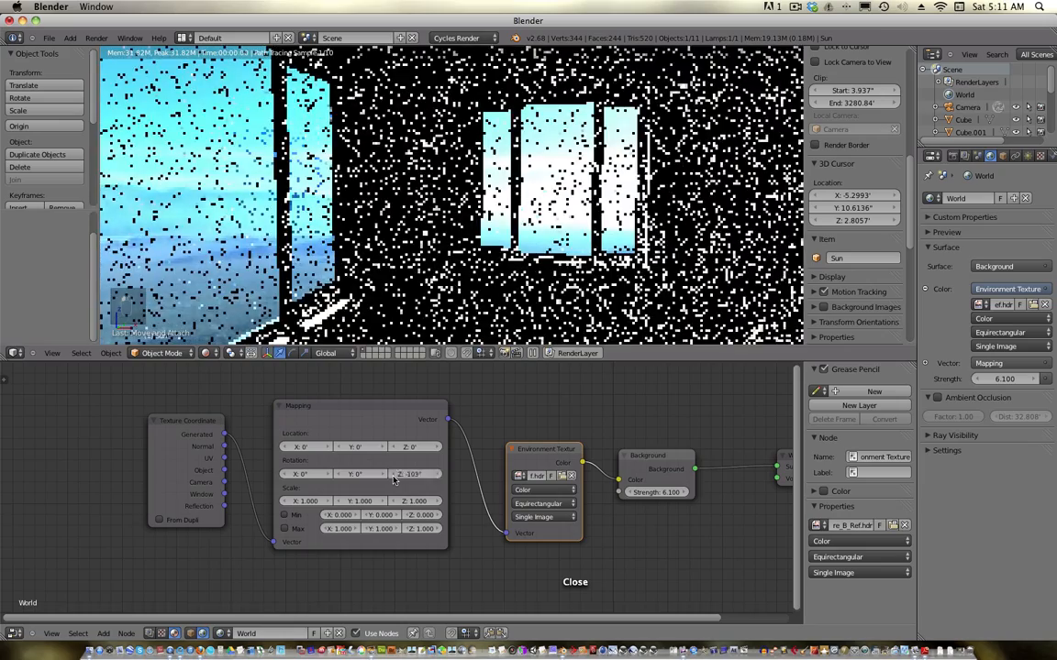
left_click(394, 477)
left_click(394, 477)
left_click(394, 477)
left_click(395, 477)
left_click(395, 477)
left_click(394, 477)
left_click(395, 477)
left_click(395, 477)
left_click(395, 477)
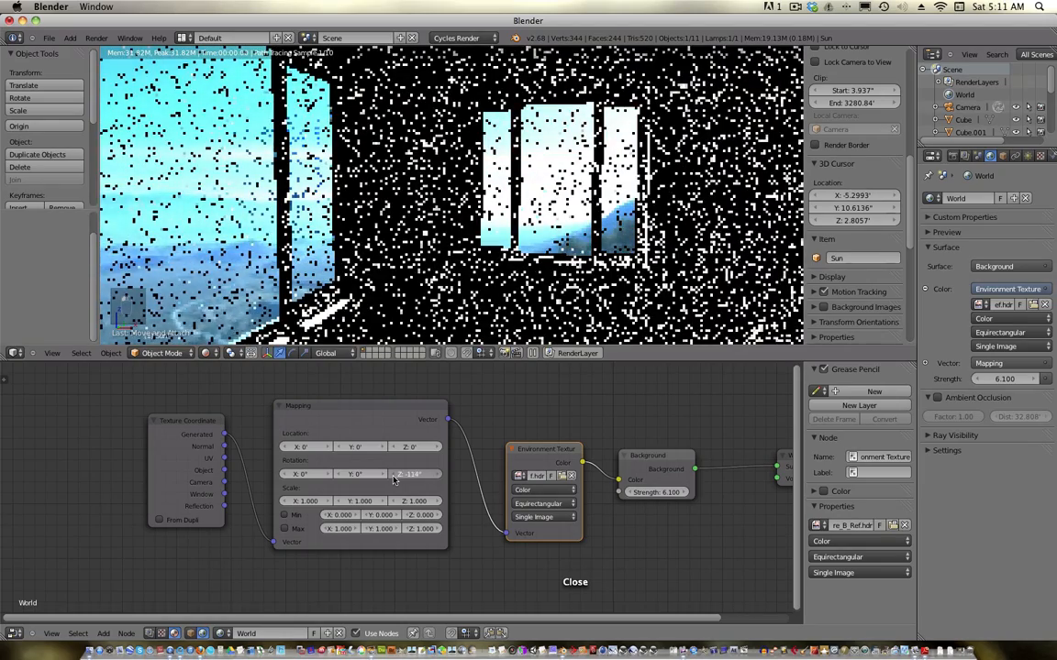
left_click(394, 477)
left_click(395, 477)
left_click(394, 477)
left_click(395, 477)
left_click(394, 477)
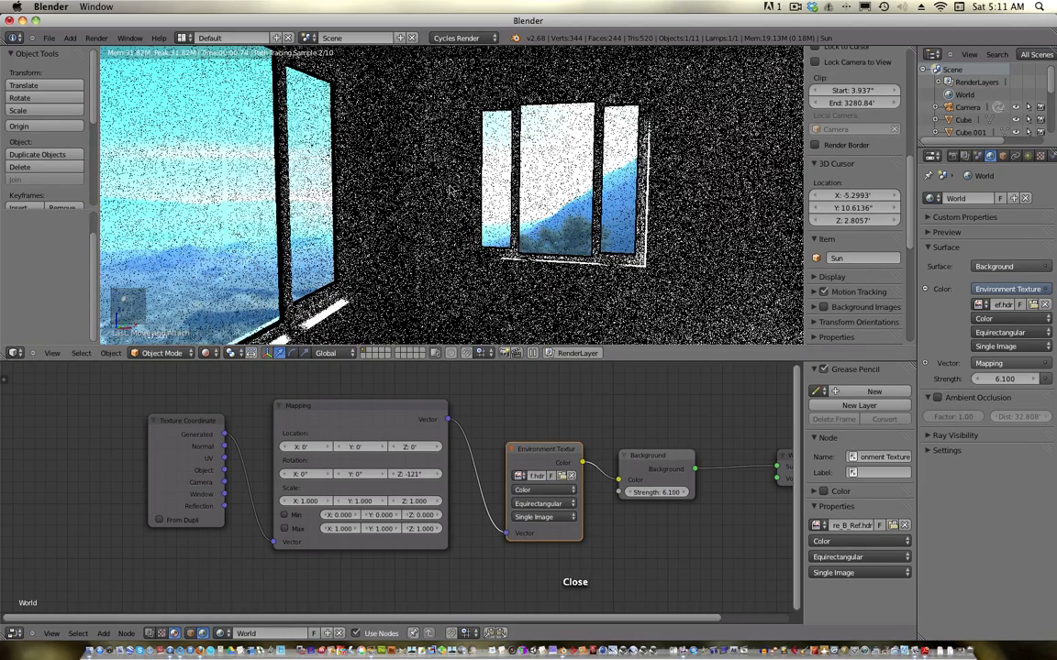
- Align the camera to a wireframe view of the room corner and fly it until the end-wall window sits centrally in frame
middle_click_drag(530, 186, 548, 183)
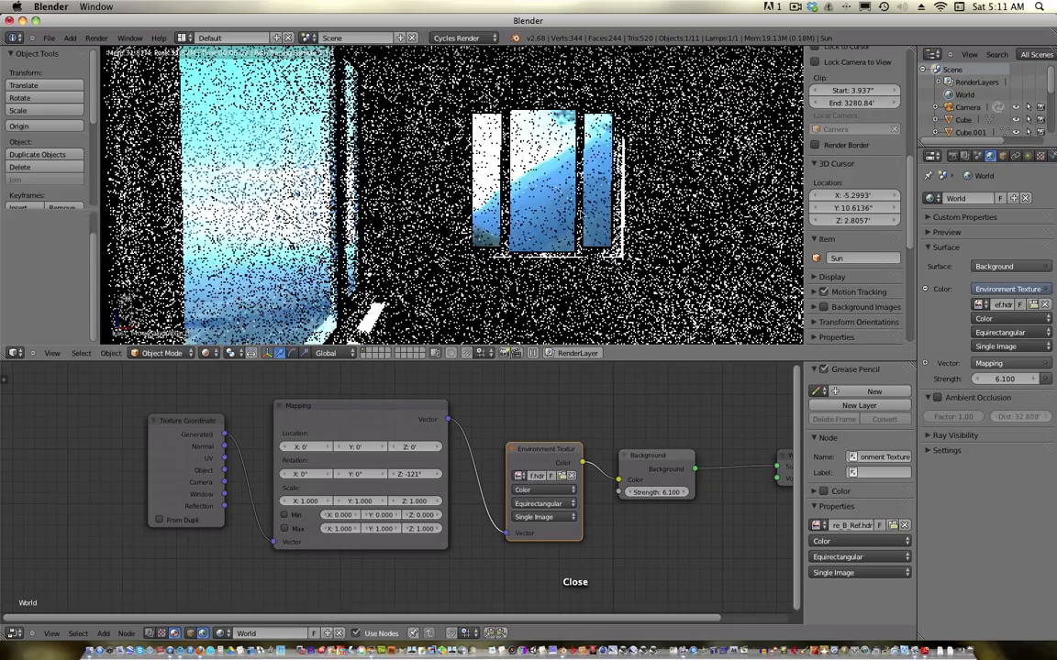
middle_click_drag(600, 207, 626, 213)
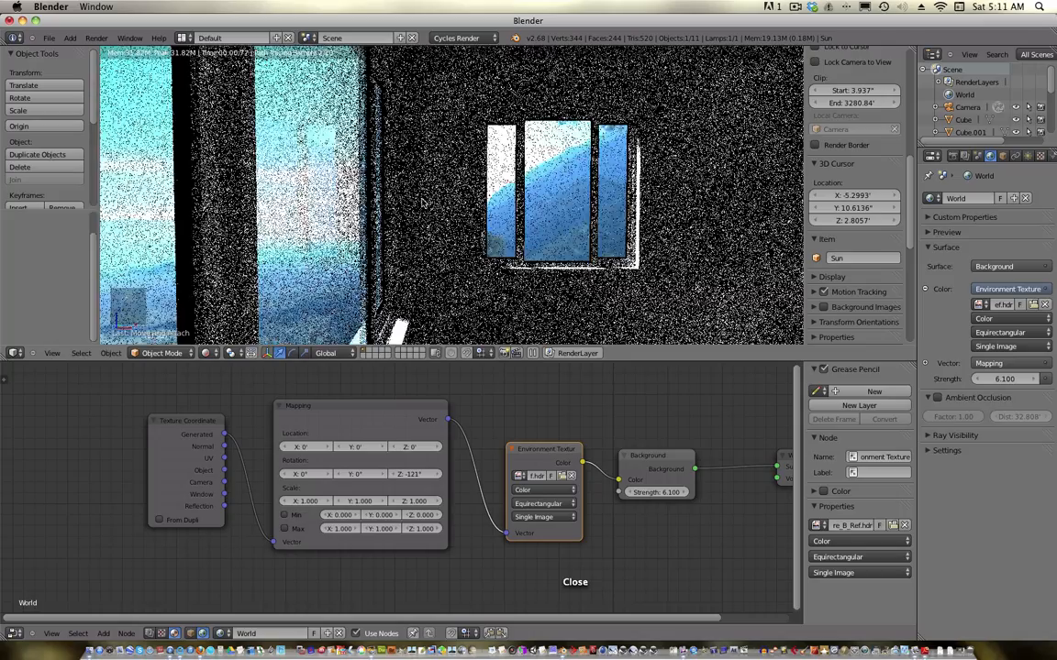
key("z")
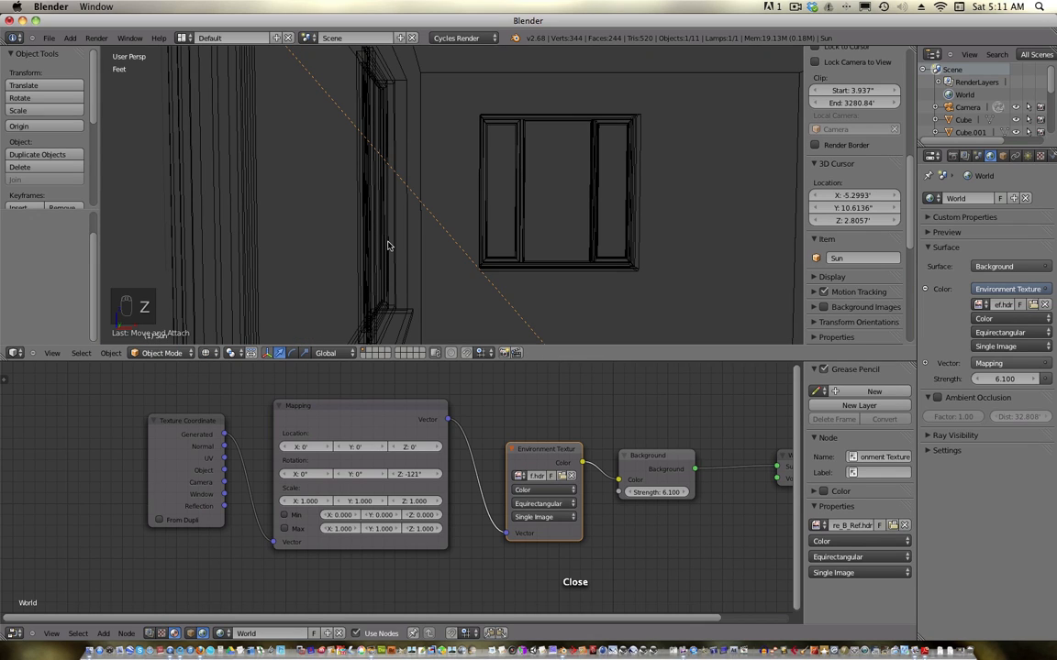
key("ctrl+alt+KP_0")
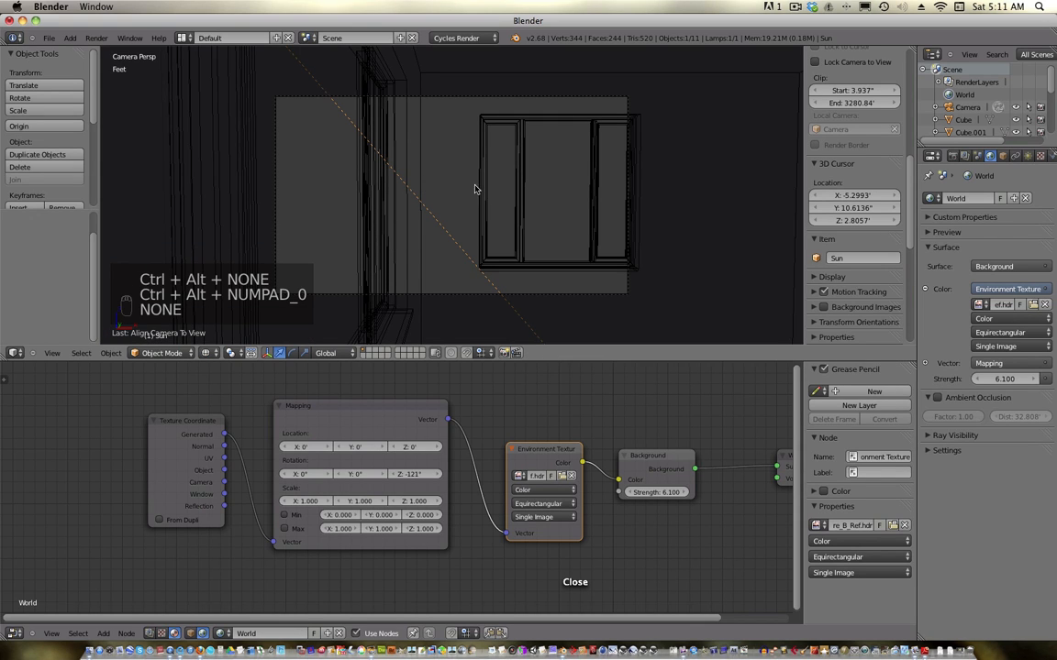
key("shift+f")
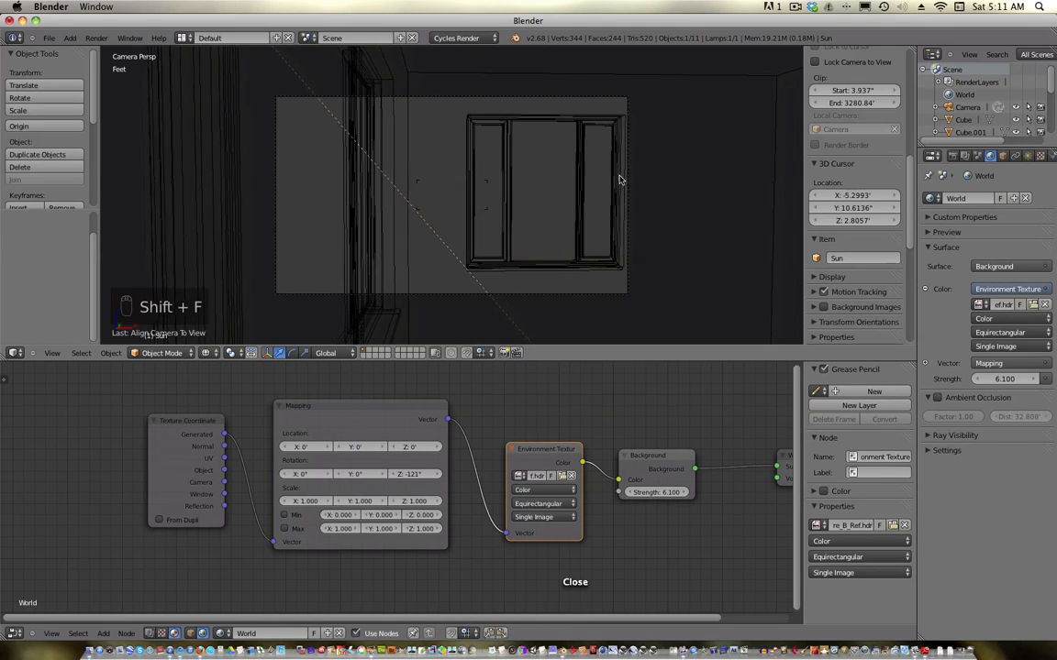
key("shift+f")
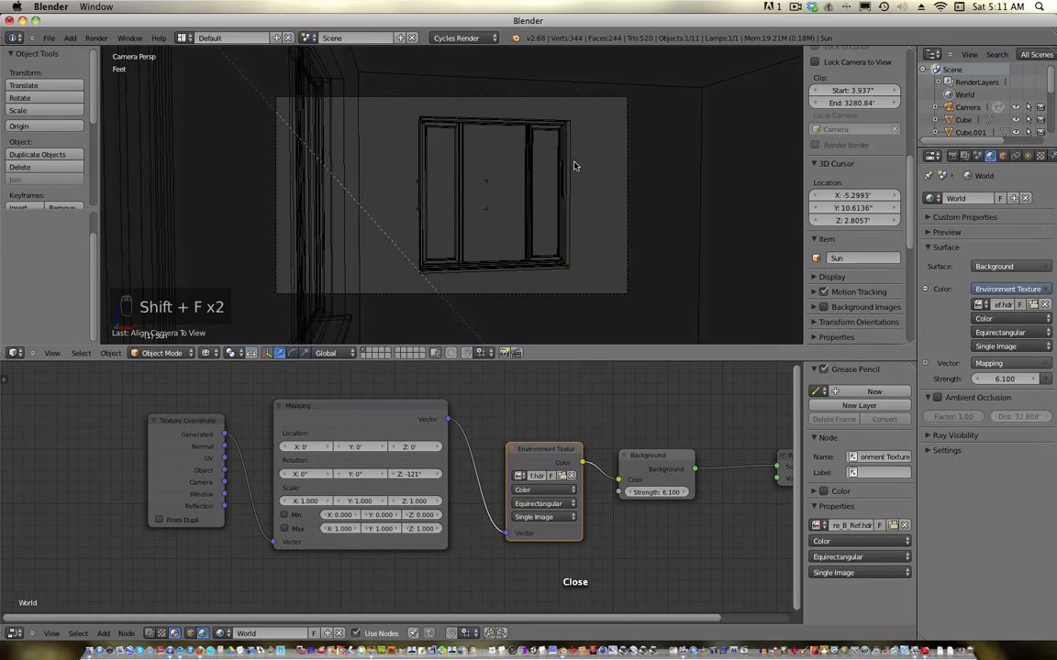
left_click(550, 169)
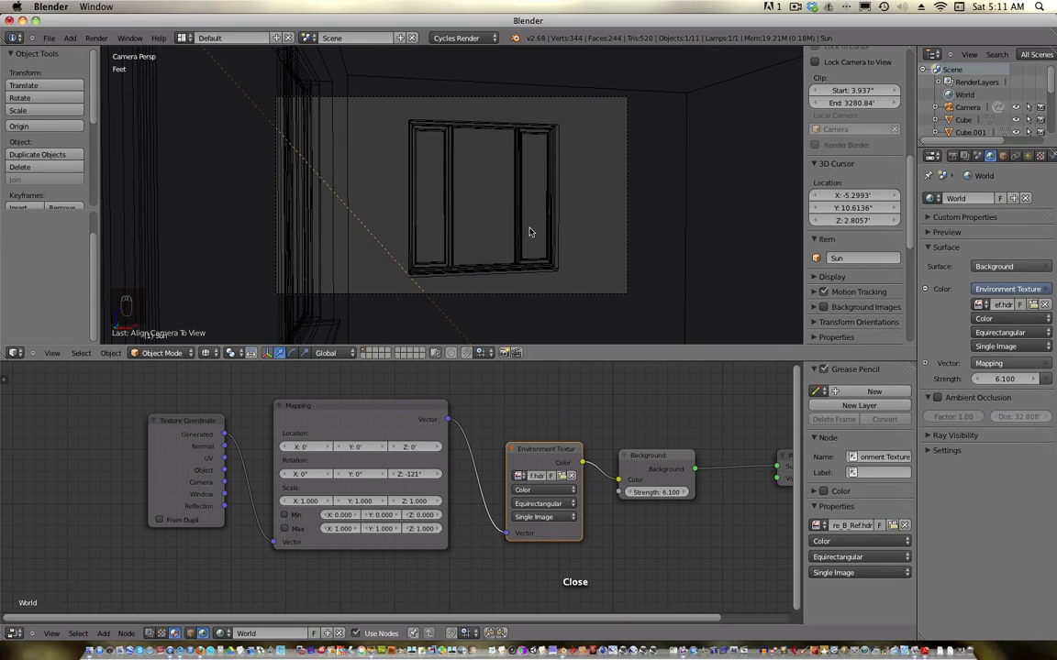
- Save the scene as curtain tutorial 4.blend in the curtain tutorial folder
key("ctrl+shift+s")
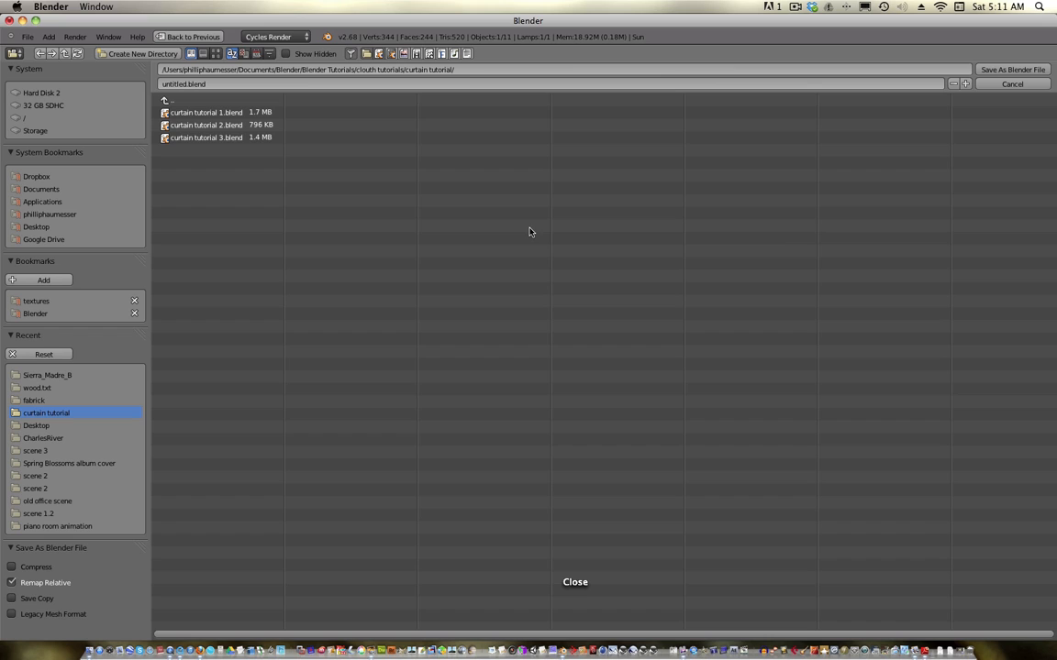
left_click(213, 138)
left_click(214, 84)
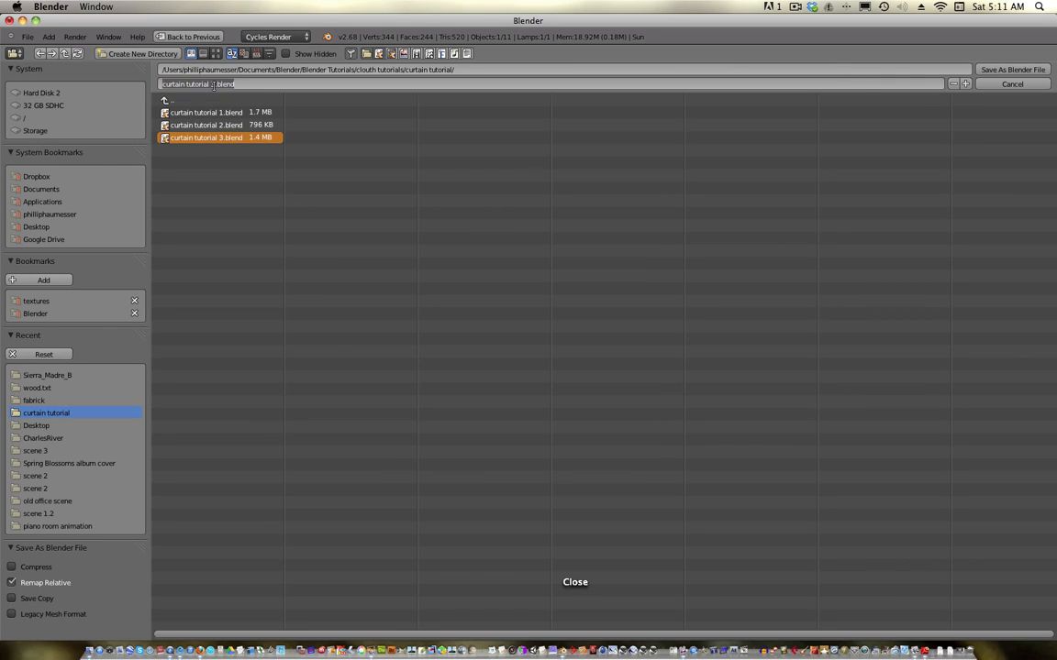
left_click(215, 85)
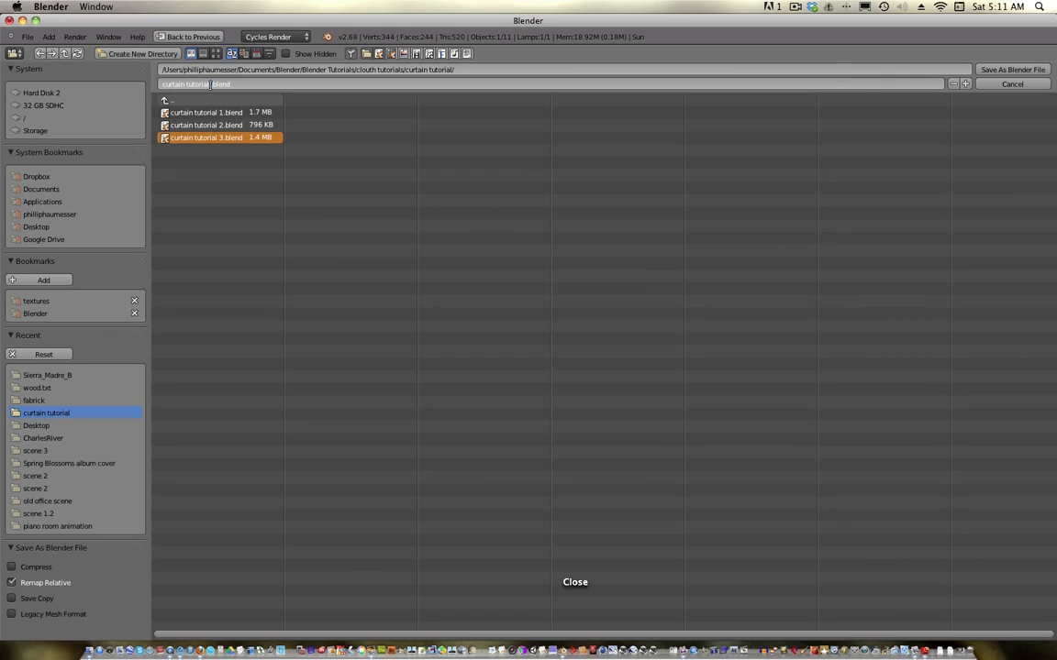
key("Return")
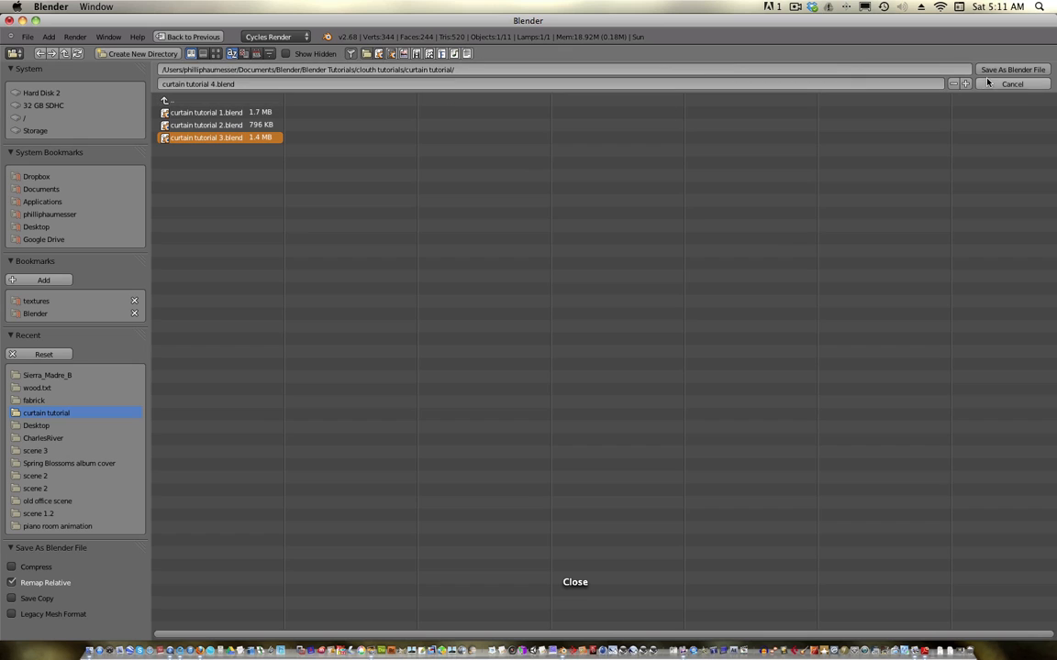
left_click(1001, 72)
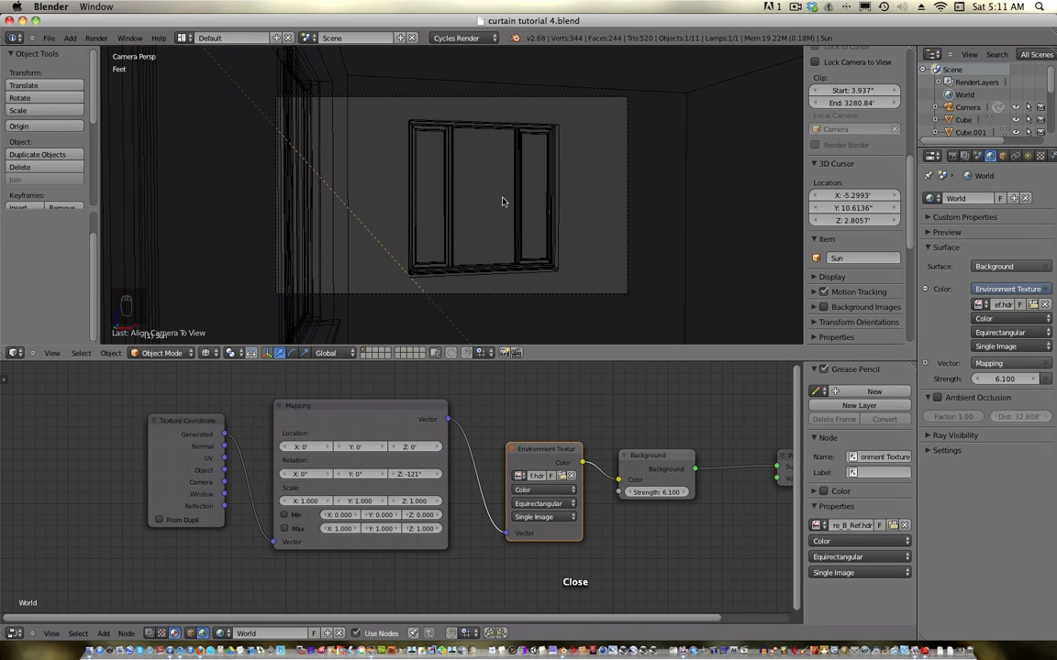
- Save the scene again, overwriting curtain tutorial 4.blend
key("super+s")
key("super+s")
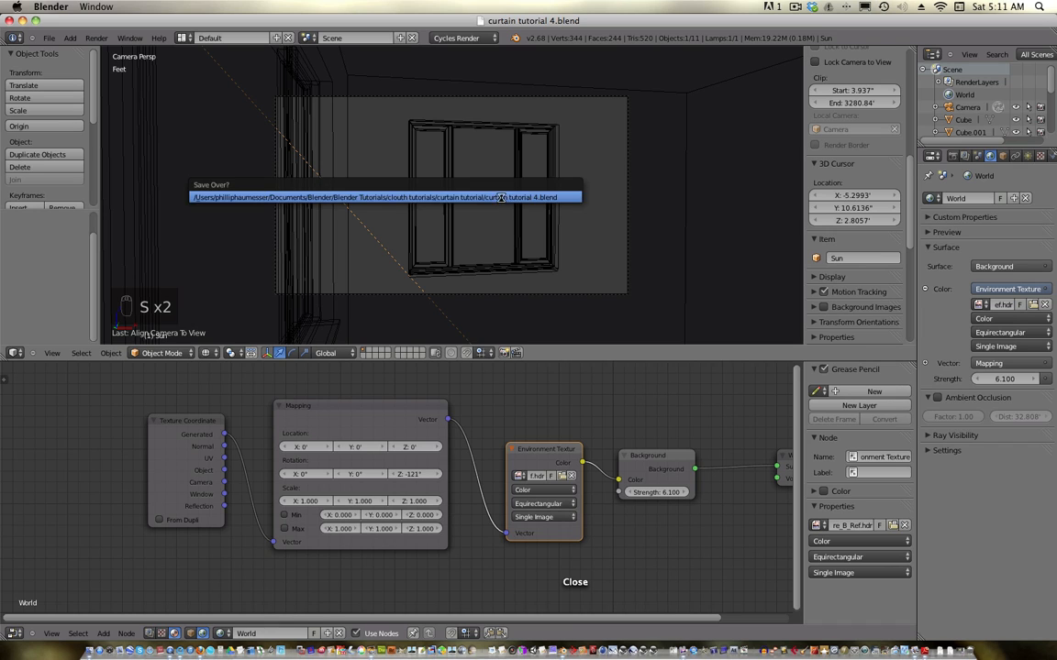
left_click(500, 197)
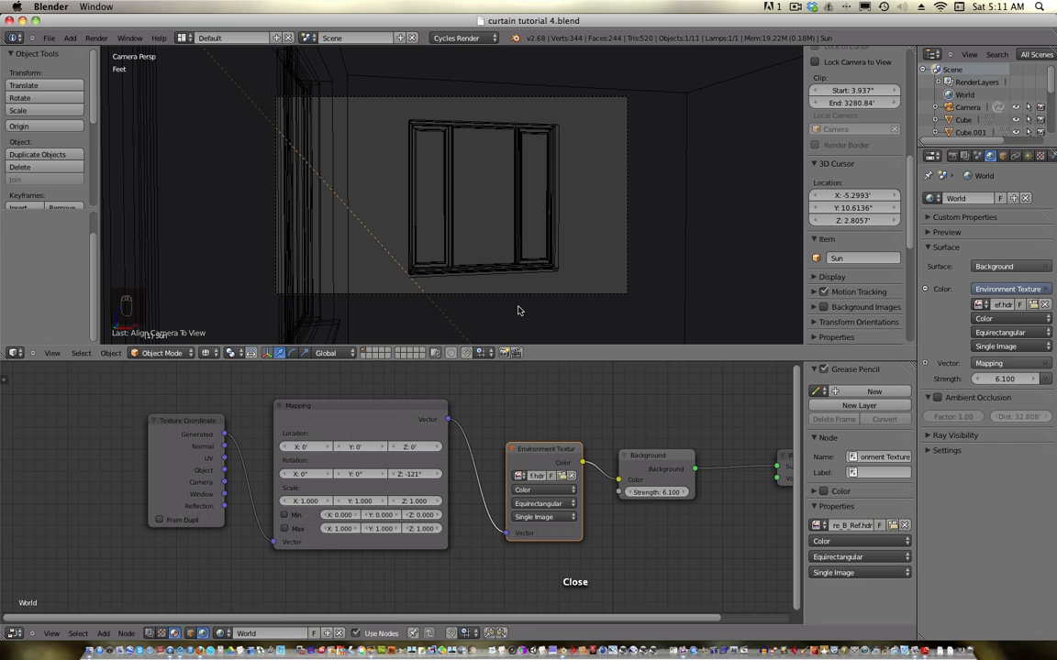
- Enlarge the 3D view over the node editor and add a plane mesh in front orthographic view
left_click_drag(597, 362, 571, 554)
key("KP_1")
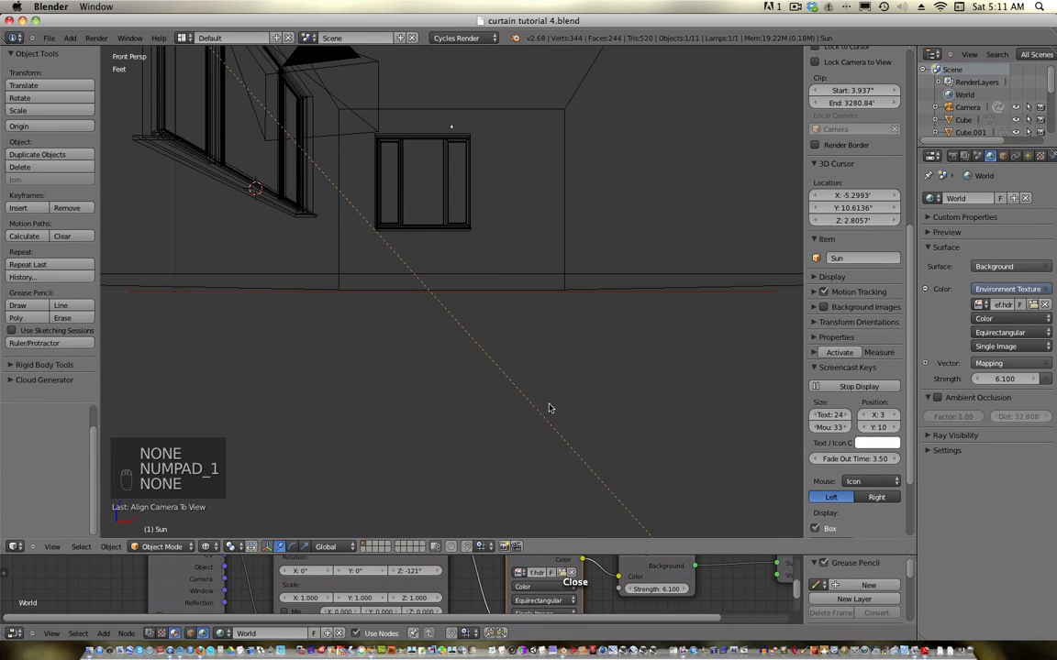
scroll(548, 411, "up", 1)
key("KP_5")
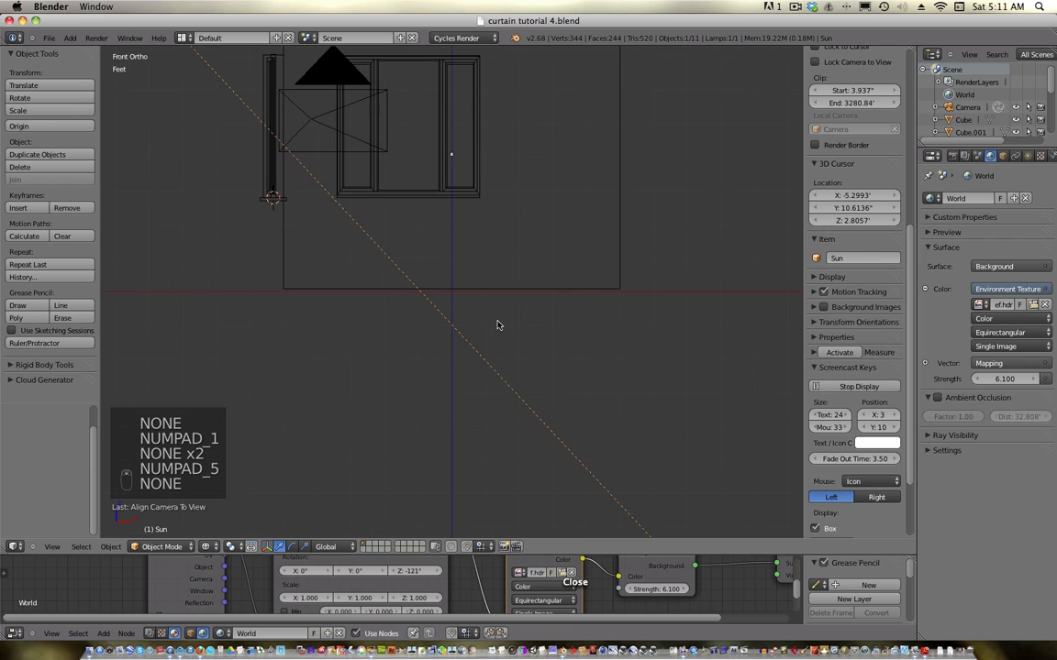
scroll(503, 390, "up", 2)
middle_click_drag(491, 294, 513, 463, "shift")
key("shift+a")
mouse_move(514, 417)
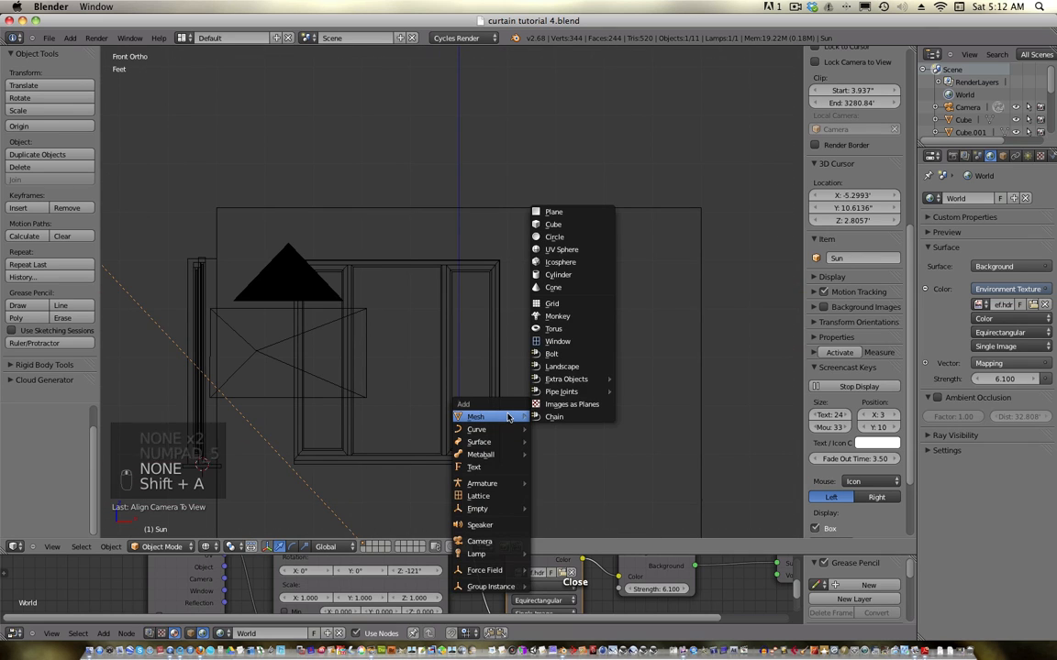
left_click(568, 217)
- Rotate the new plane 90° about the X axis so it stands upright
scroll(570, 295, "down", 5)
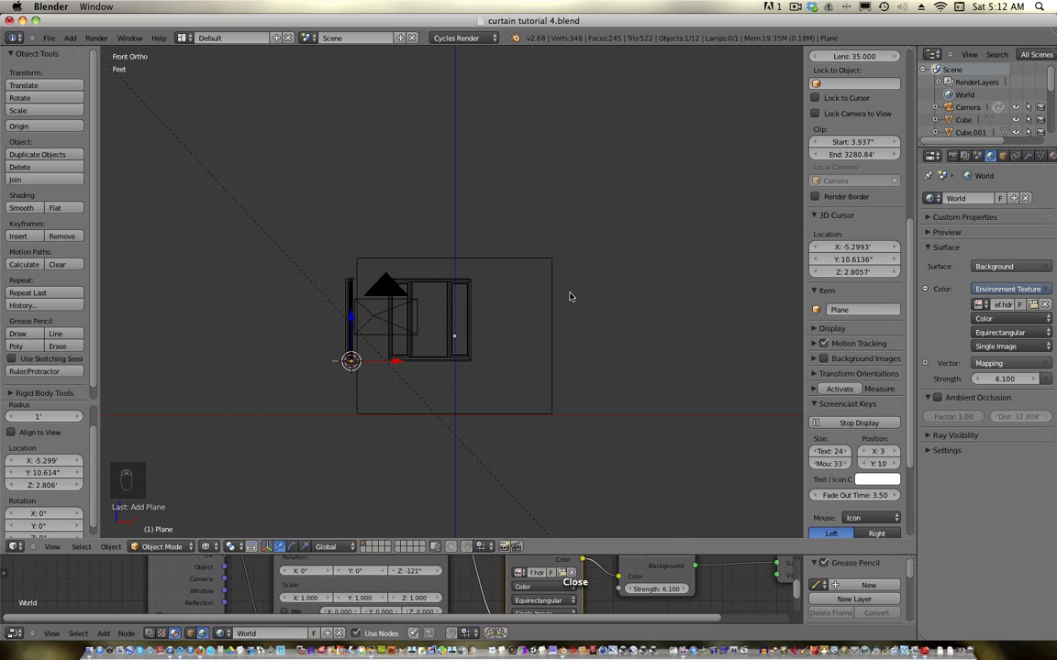
key("e")
key("x")
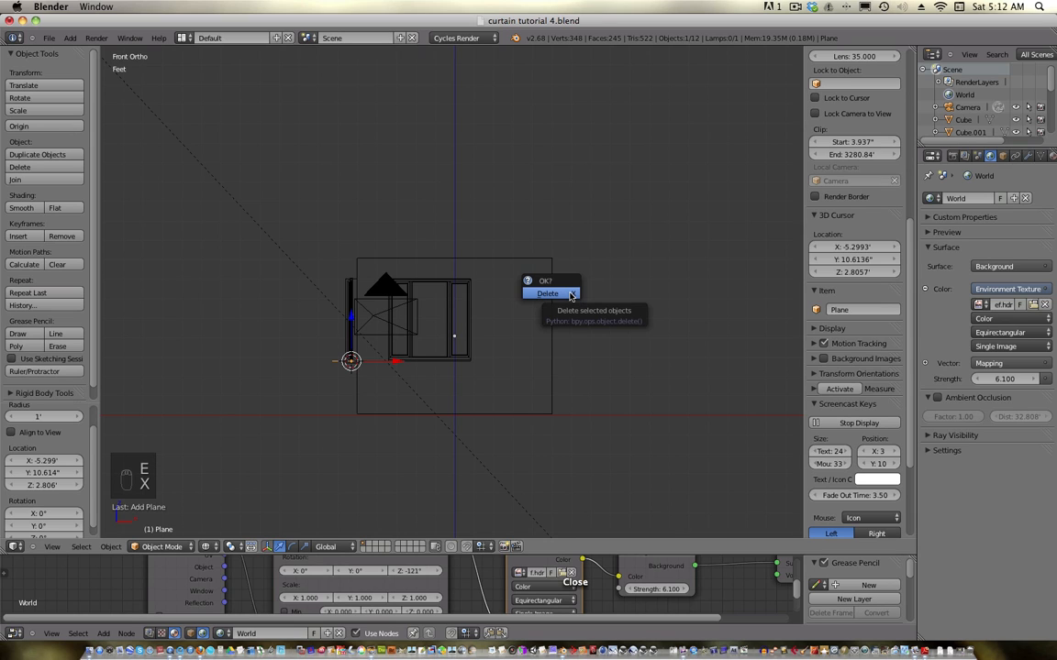
type("r")
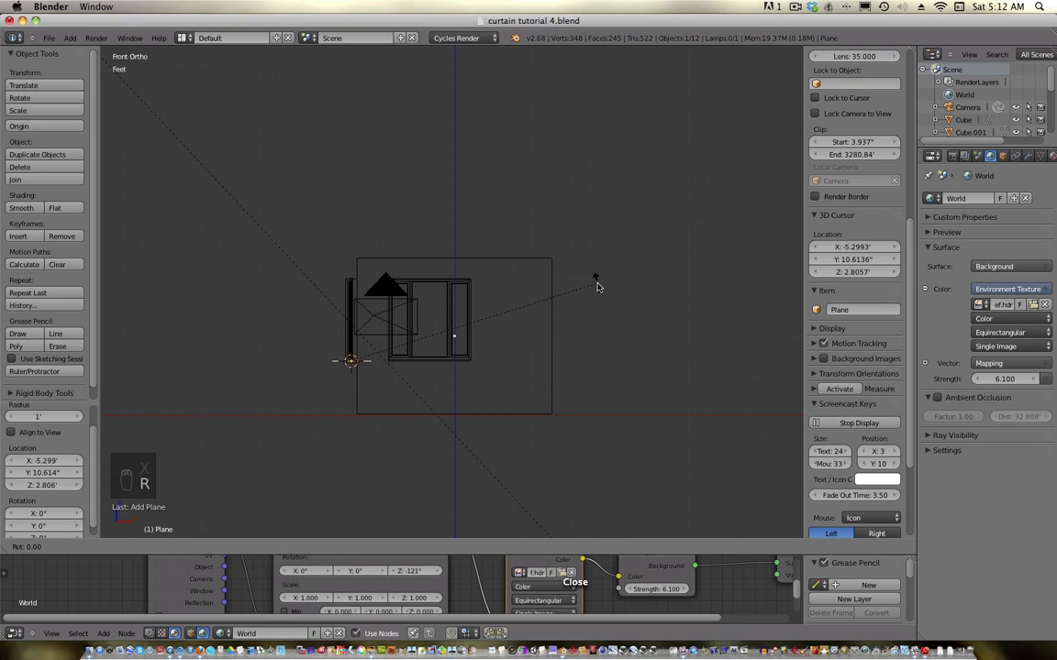
type("x90")
key("Return")
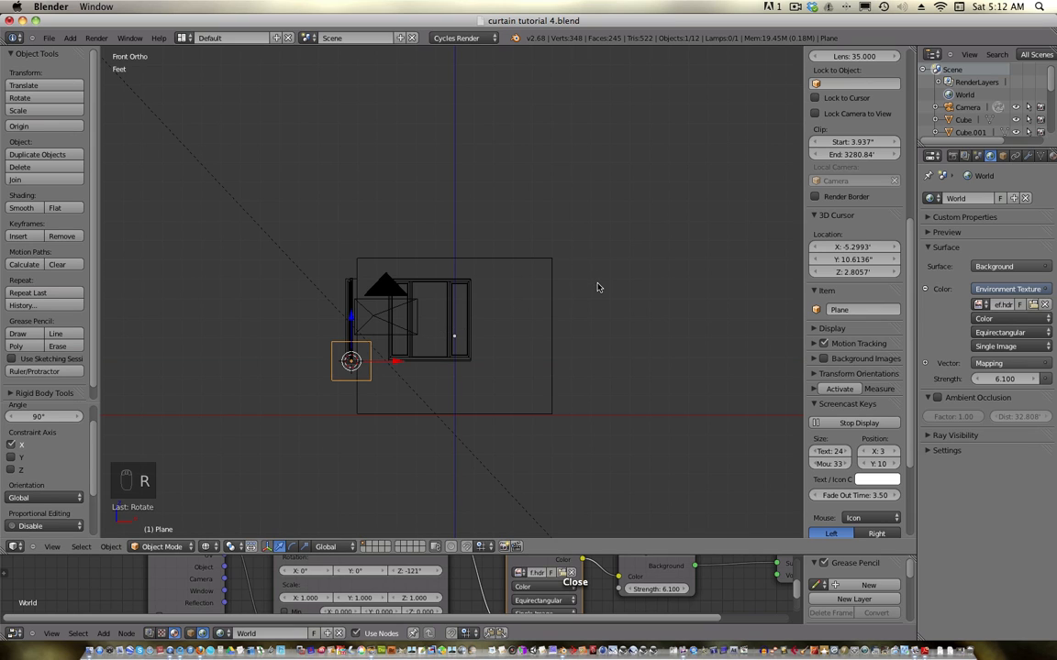
- Move the plane about 5.31' along X and 3.40' along Z, over the end-wall window's upper right corner
scroll(572, 257, "up", 3)
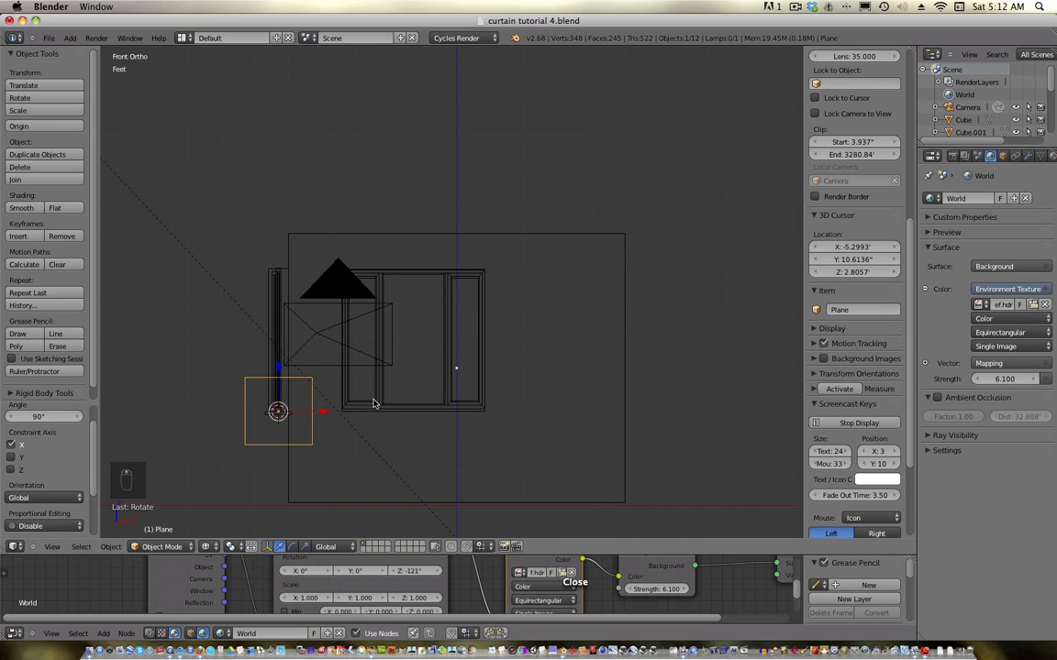
key("g")
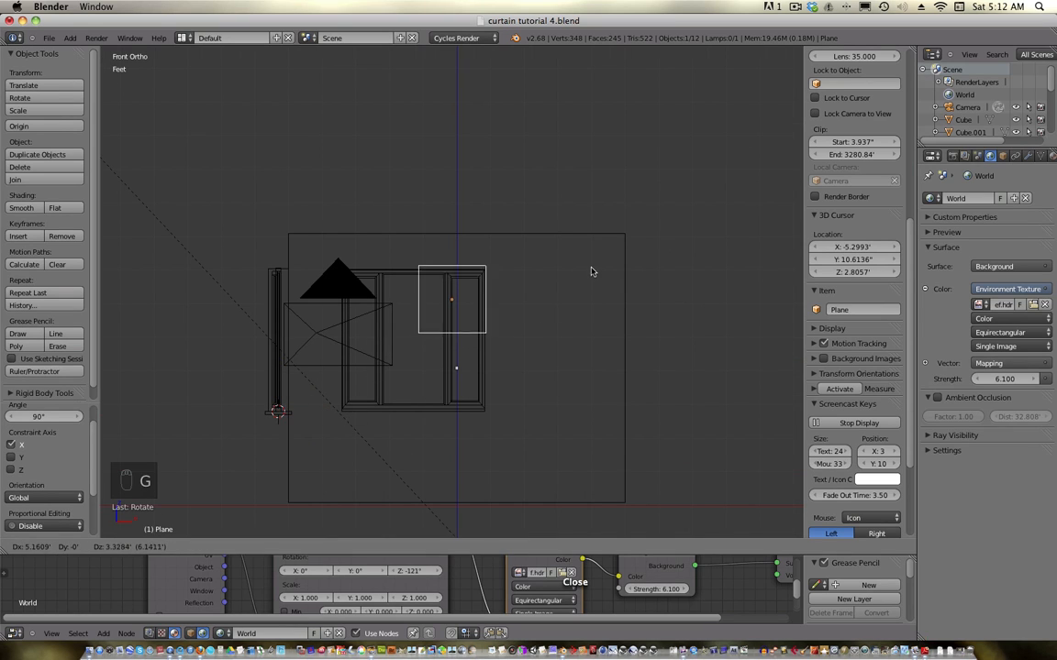
left_click(596, 268)
scroll(553, 368, "up", 3)
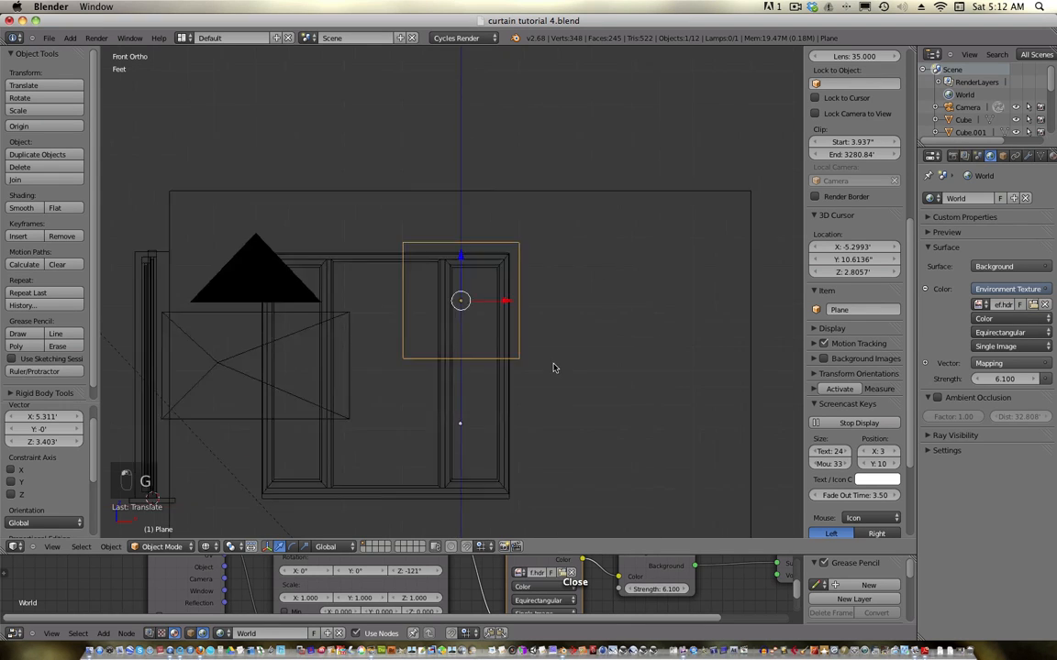
- In Edit Mode, move the plane's left edge about 6.9" outward along X to widen the plane
scroll(553, 367, "up", 3)
key("Tab")
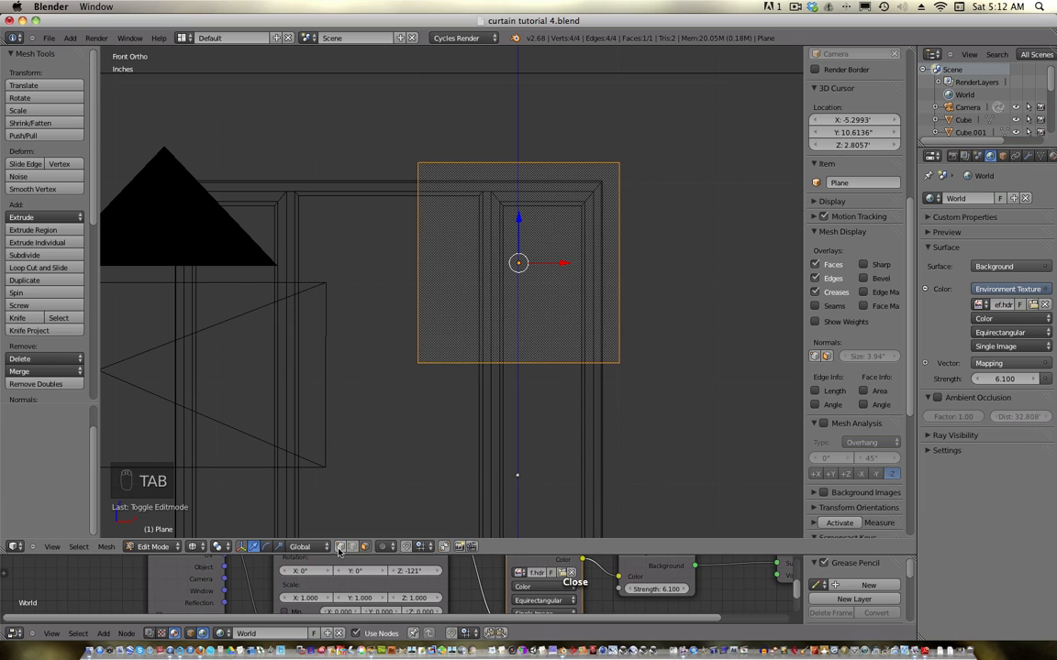
right_click(416, 168)
right_click(419, 361, "shift")
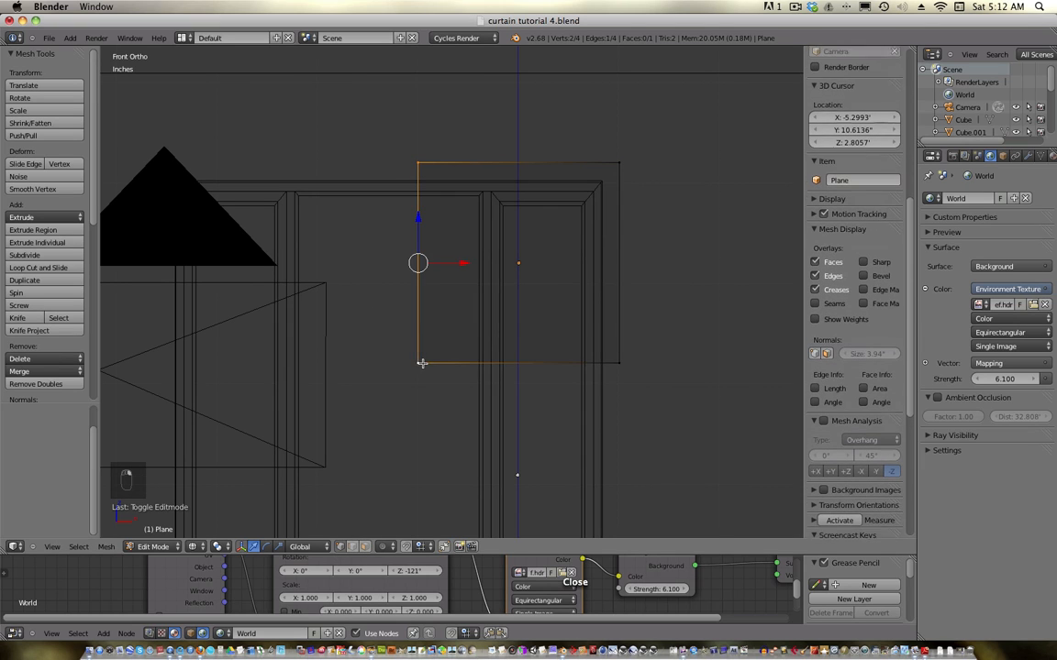
key("g")
key("x")
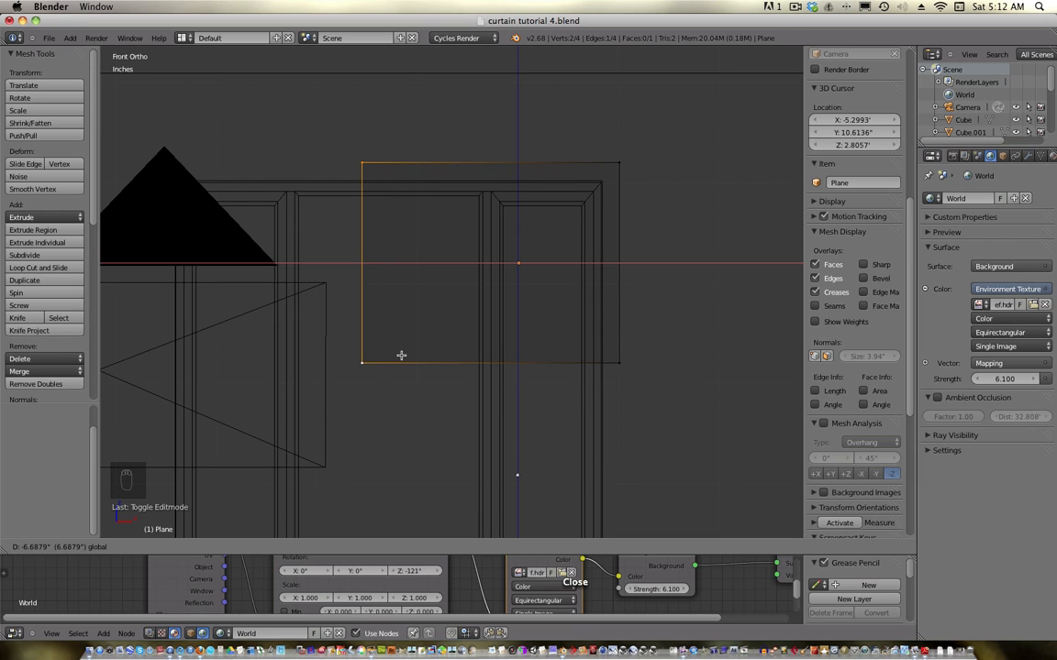
left_click(400, 356)
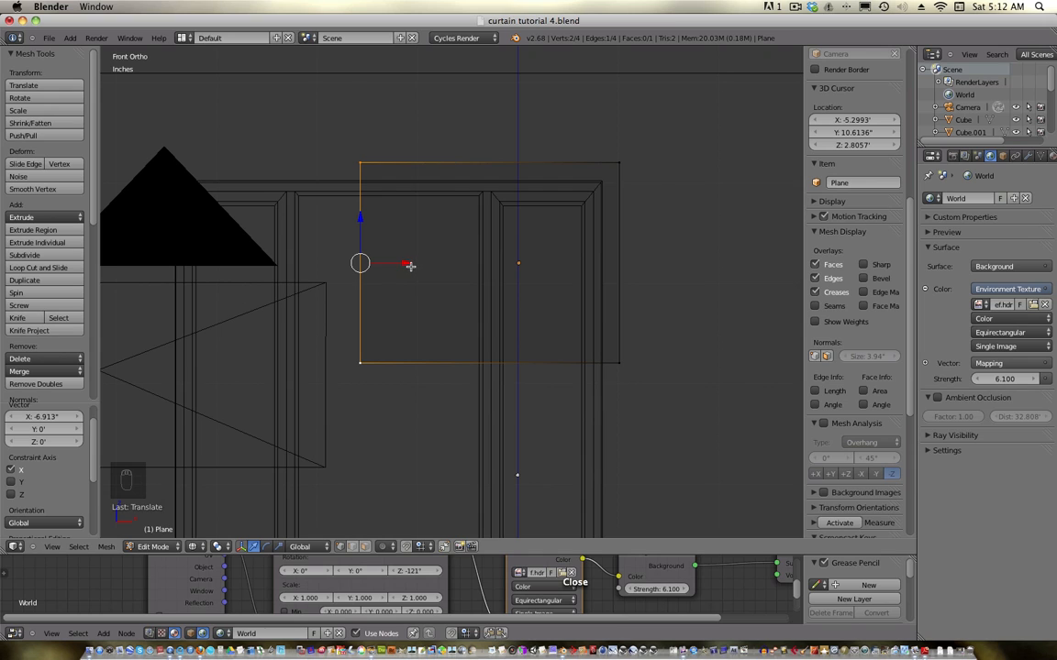
- Stretch the plane's bottom edge straight down to below the window sill and return to Object Mode
right_click(390, 365)
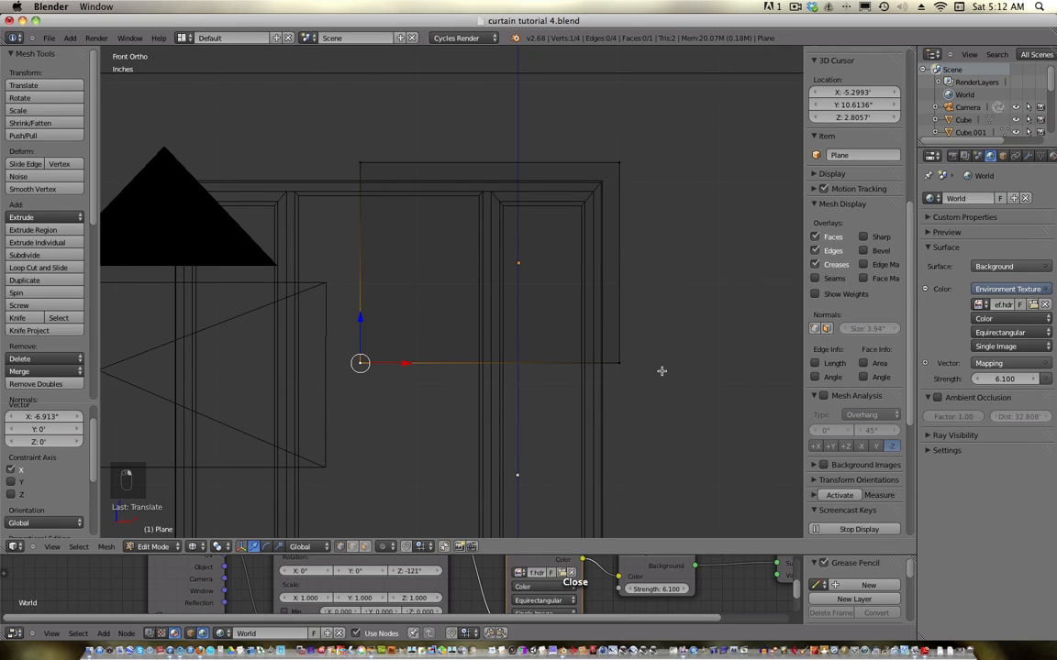
right_click(616, 365, "shift")
scroll(618, 426, "down", 2)
middle_click_drag(620, 450, 635, 286, "shift")
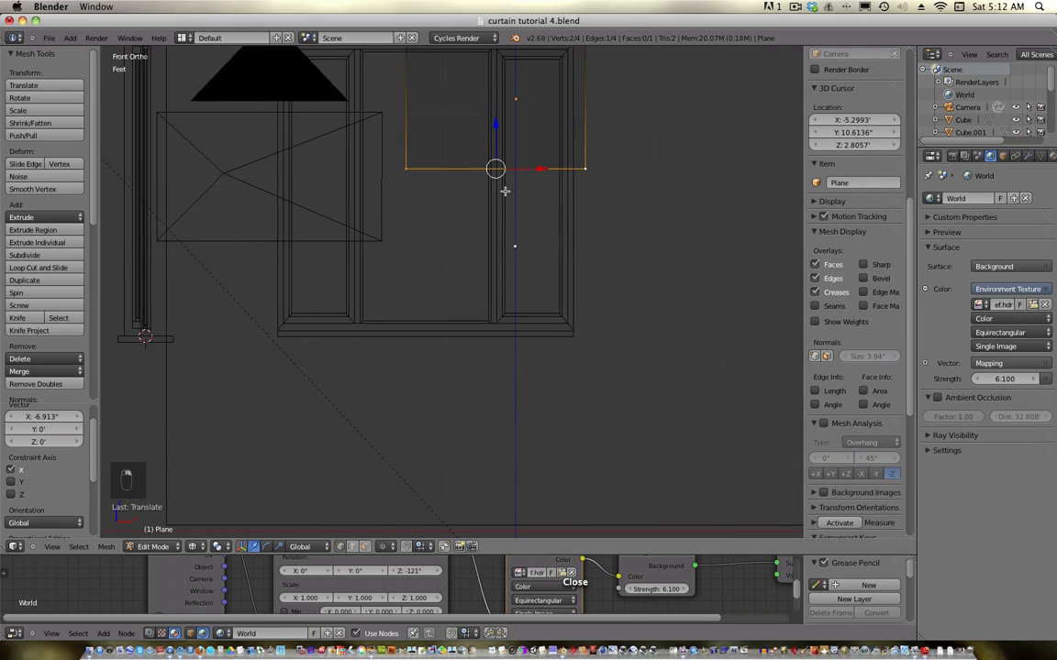
left_click_drag(505, 125, 489, 374)
scroll(489, 373, "down", 1)
scroll(488, 372, "up", 1)
middle_click_drag(550, 343, 563, 383, "shift")
key("Tab")
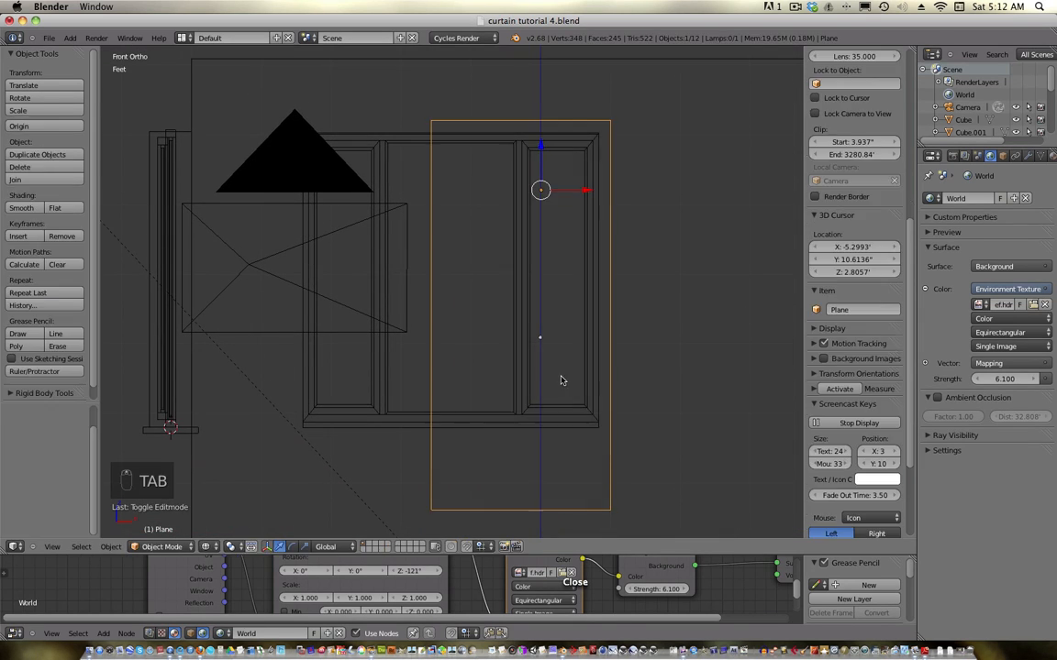
- Add a new vertex group to the plane in its mesh data properties
left_click(1027, 156)
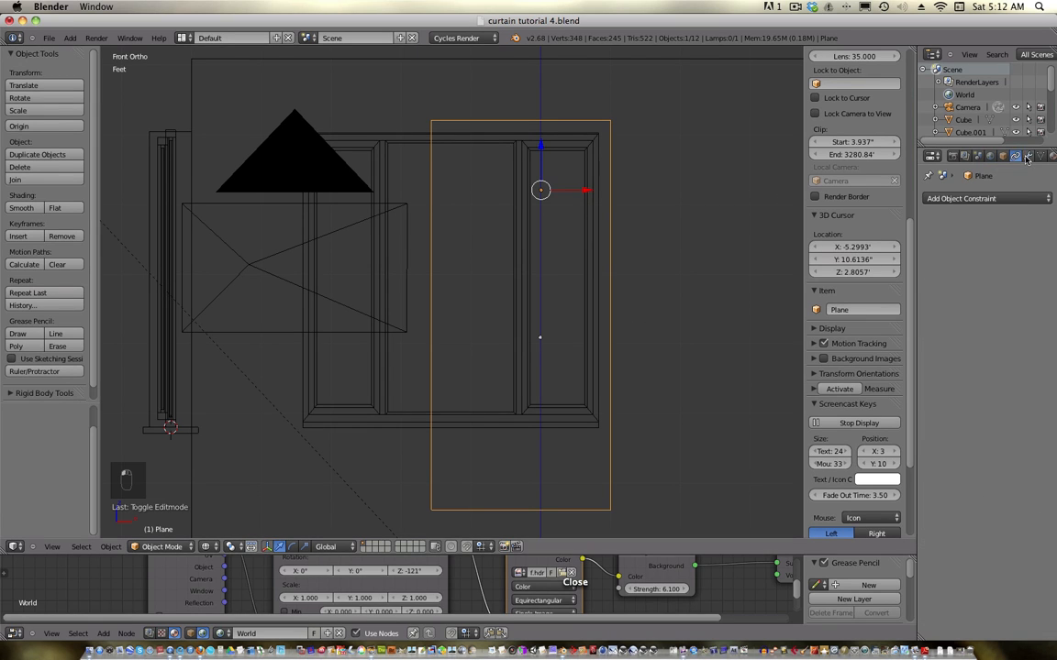
left_click(1039, 157)
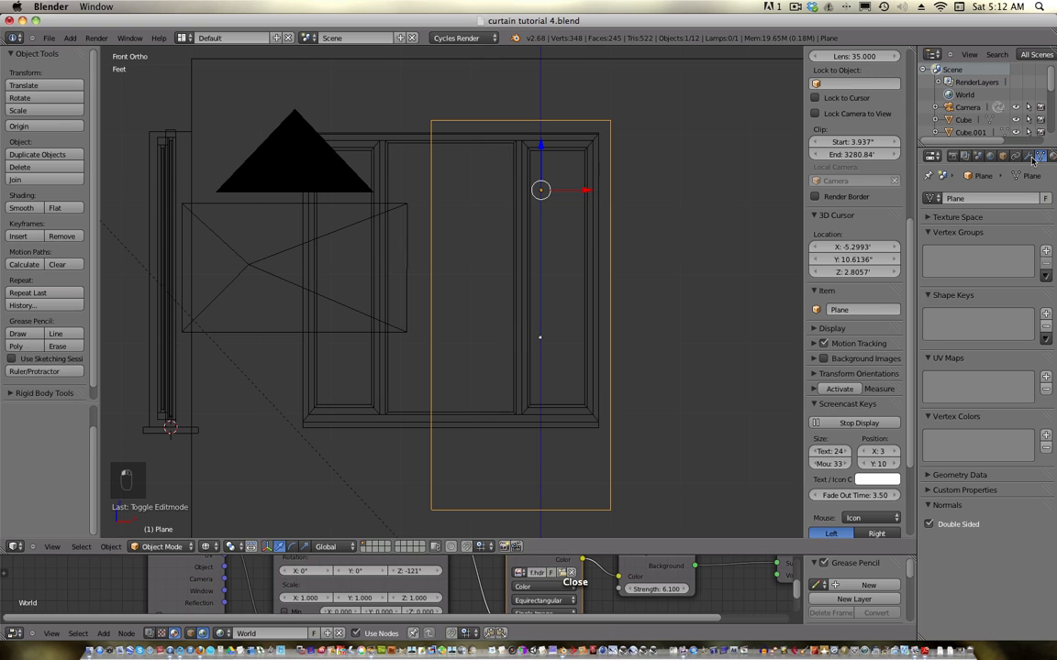
left_click(1047, 250)
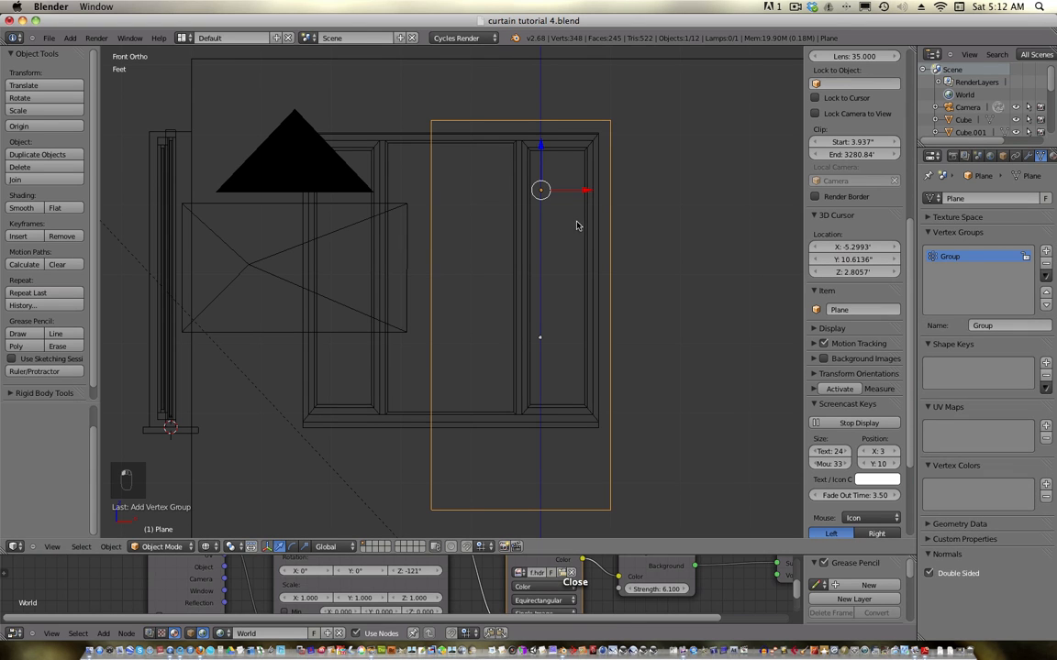
key("Tab")
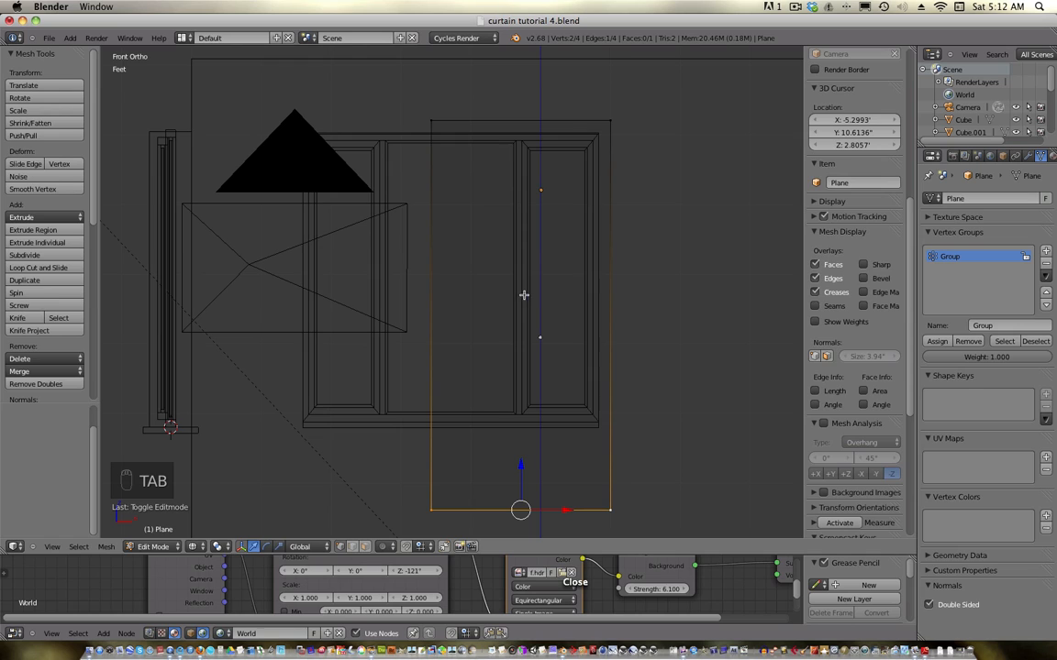
key("Tab")
scroll(642, 405, "up", 1, "shift")
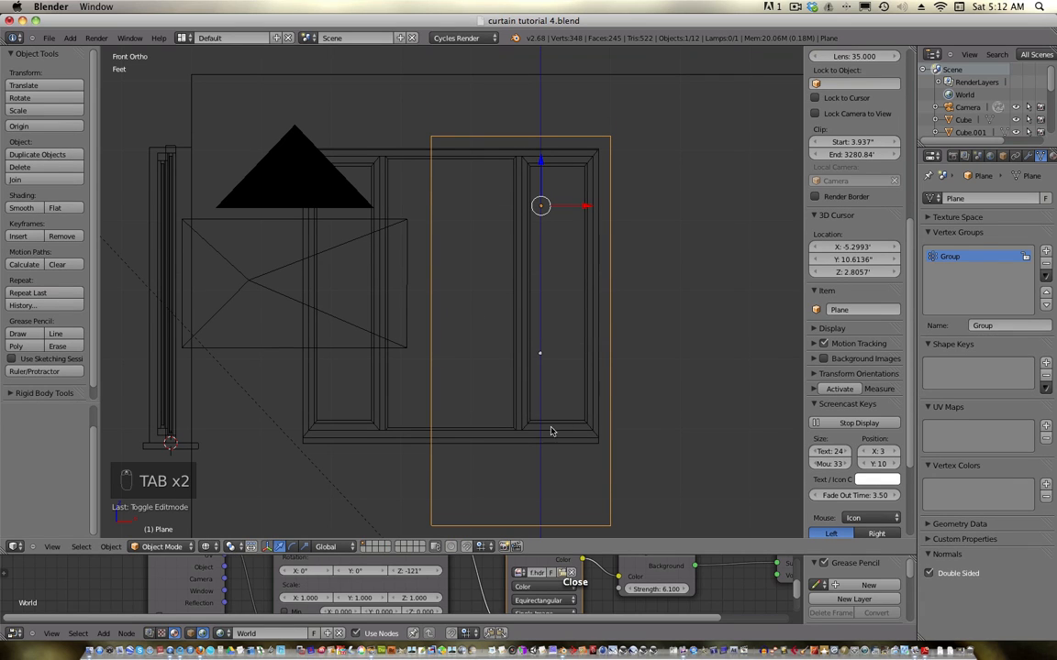
- Move the plane to layer 2 and display only that layer
key("m")
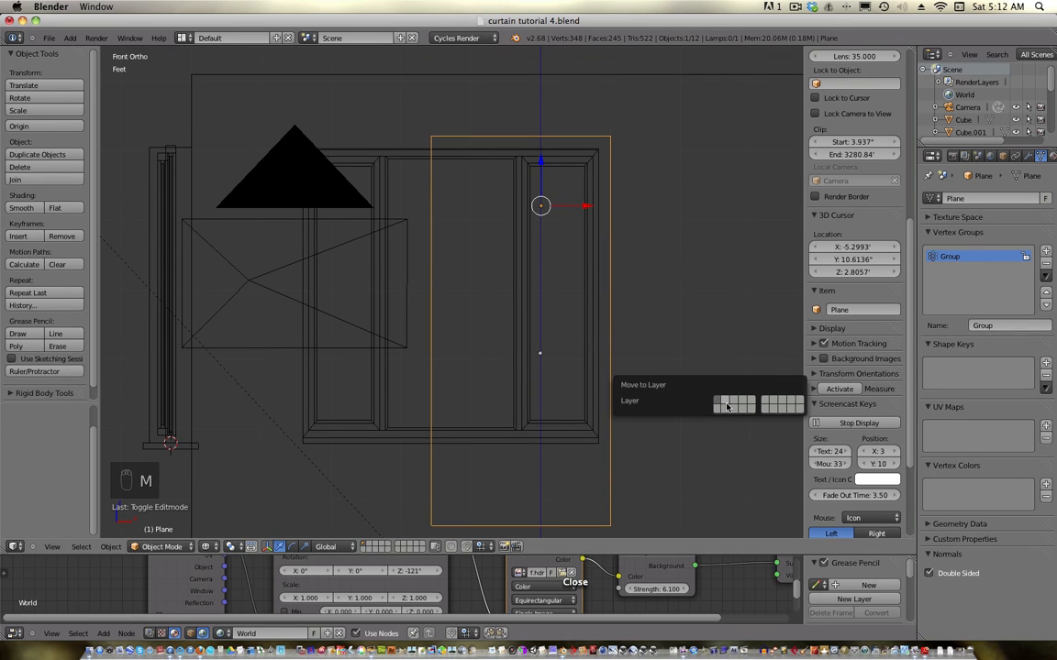
left_click(653, 363)
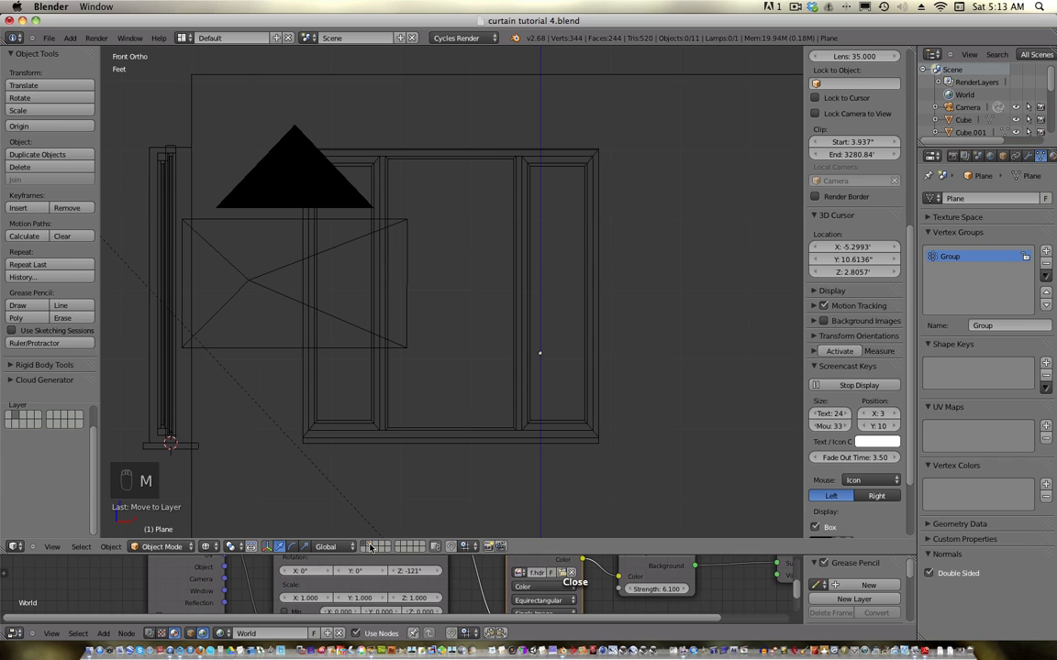
left_click(370, 546)
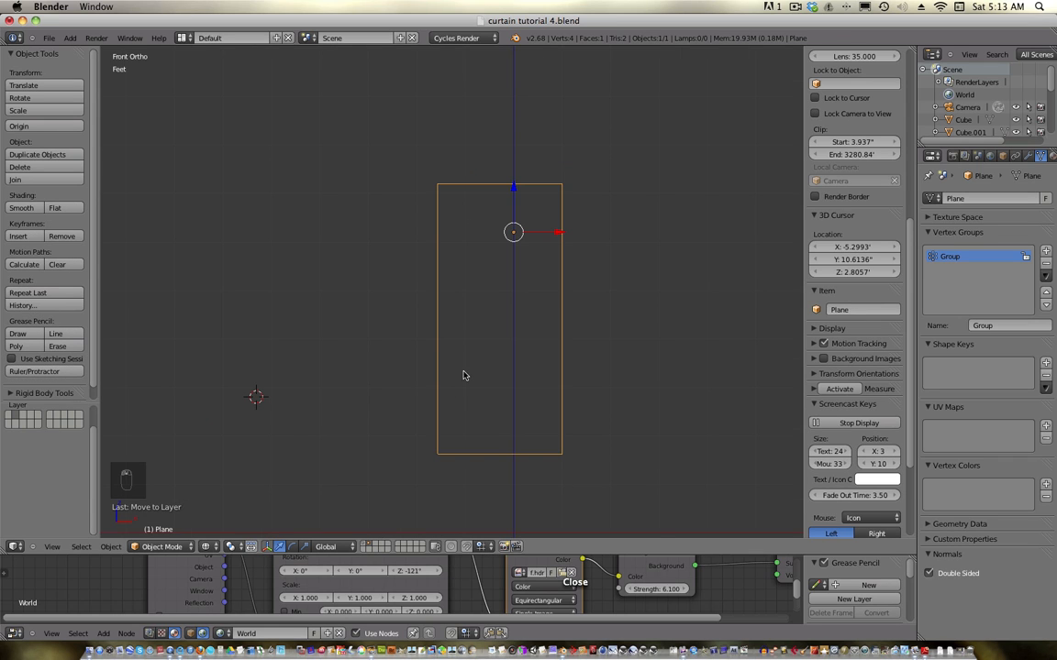
middle_click_drag(464, 363, 489, 343, "shift")
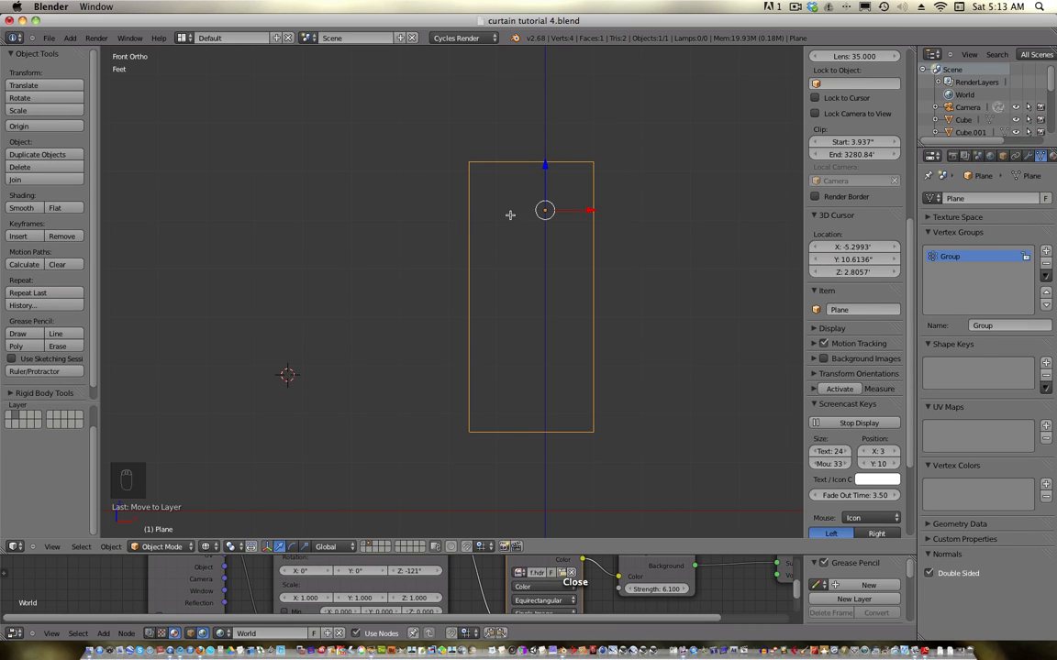
- Select the plane's whole mesh in Edit Mode and unwrap it to a UV map
key("Tab")
key("a")
key("a")
key("a")
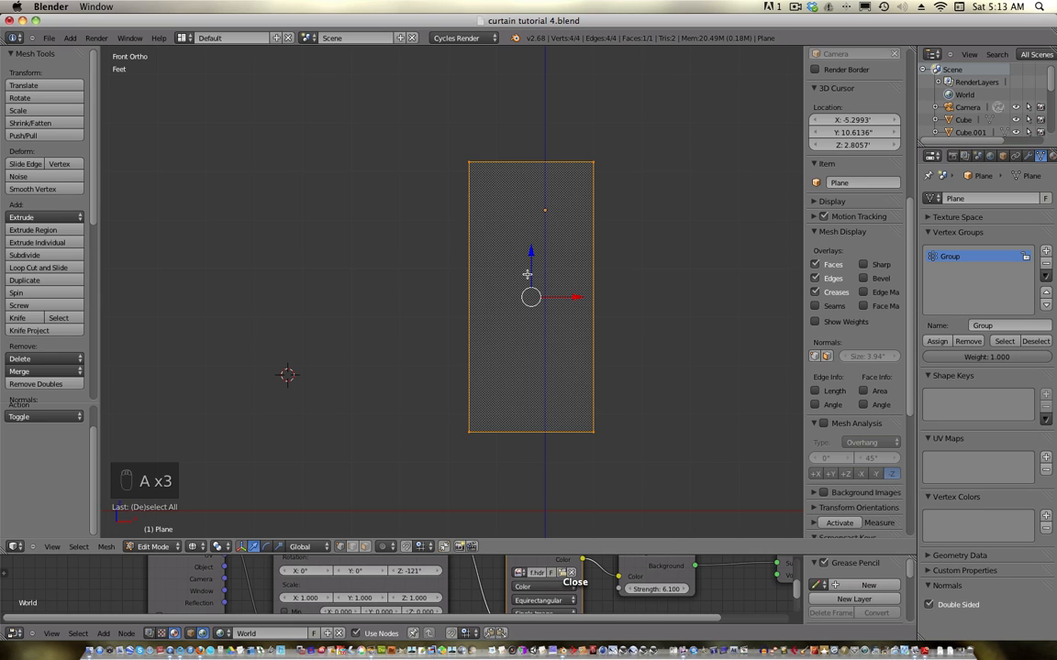
key("u")
left_click(527, 275)
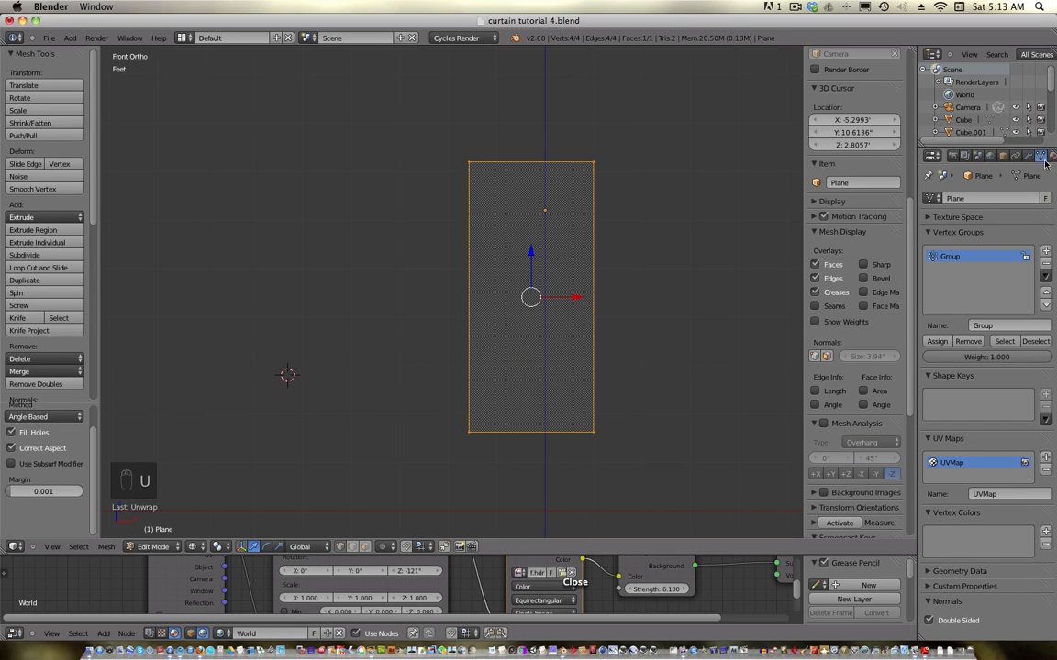
- Create a new material for the plane and use an Image Texture for its Diffuse BSDF color
left_click(1050, 156)
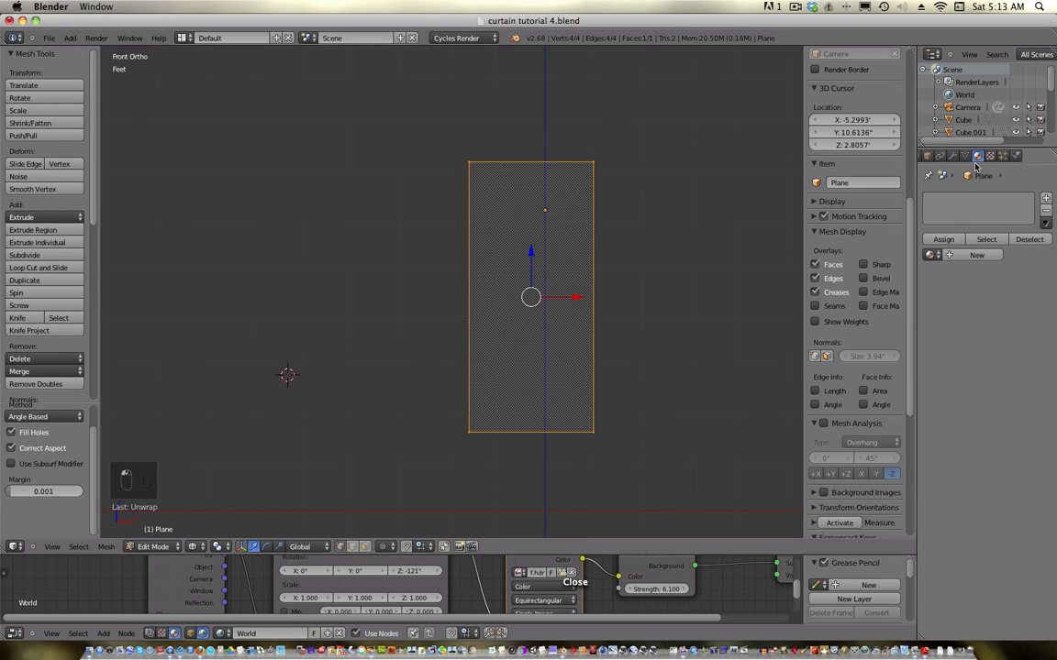
left_click(951, 257)
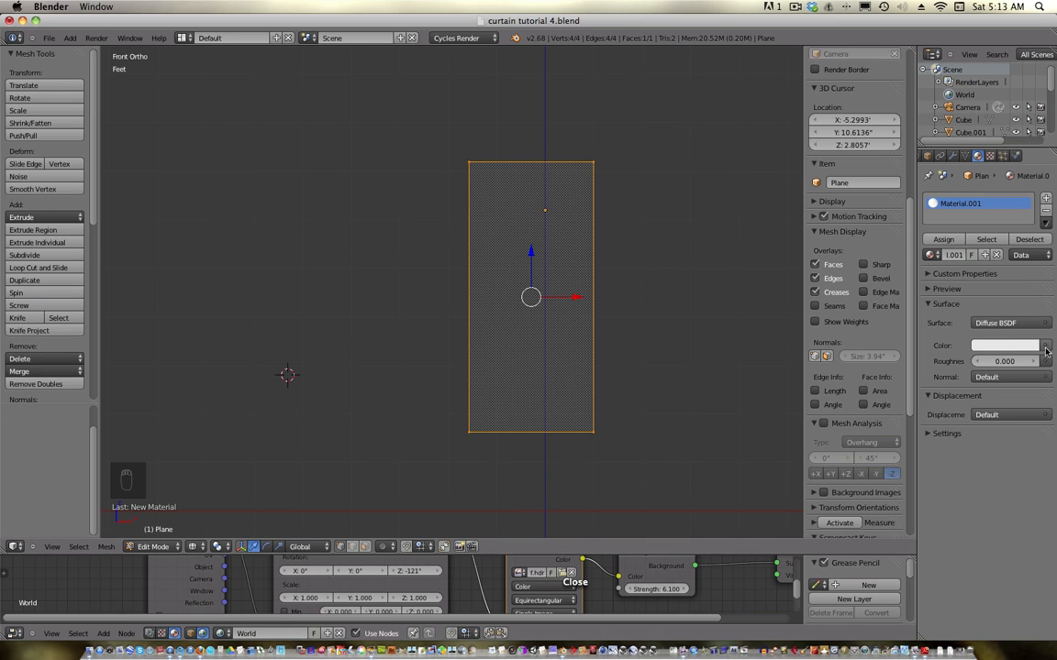
left_click(1045, 346)
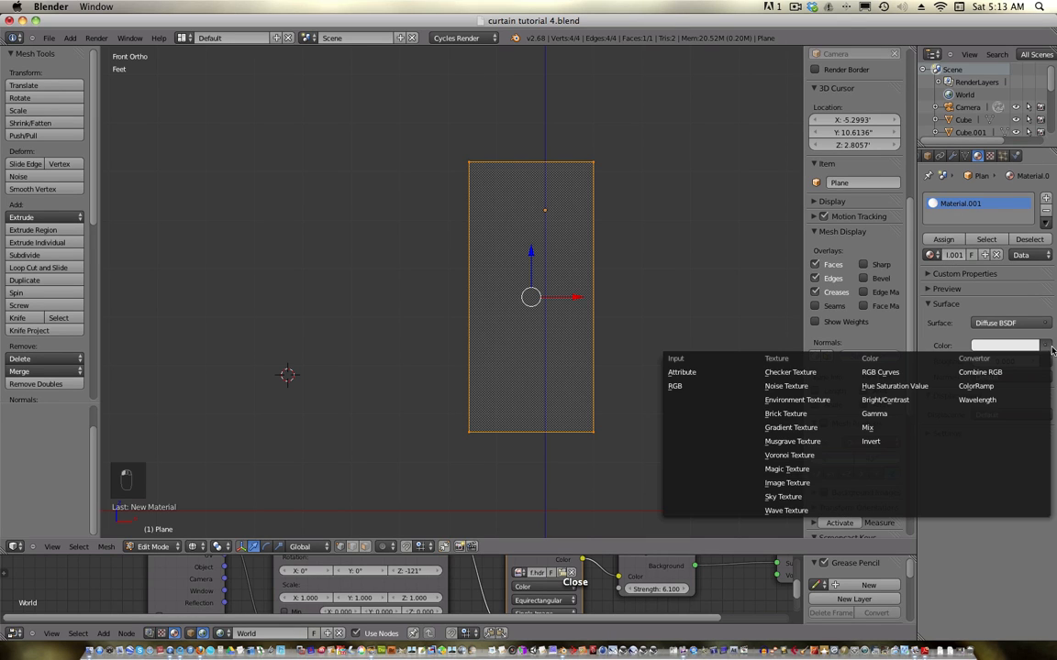
left_click(770, 482)
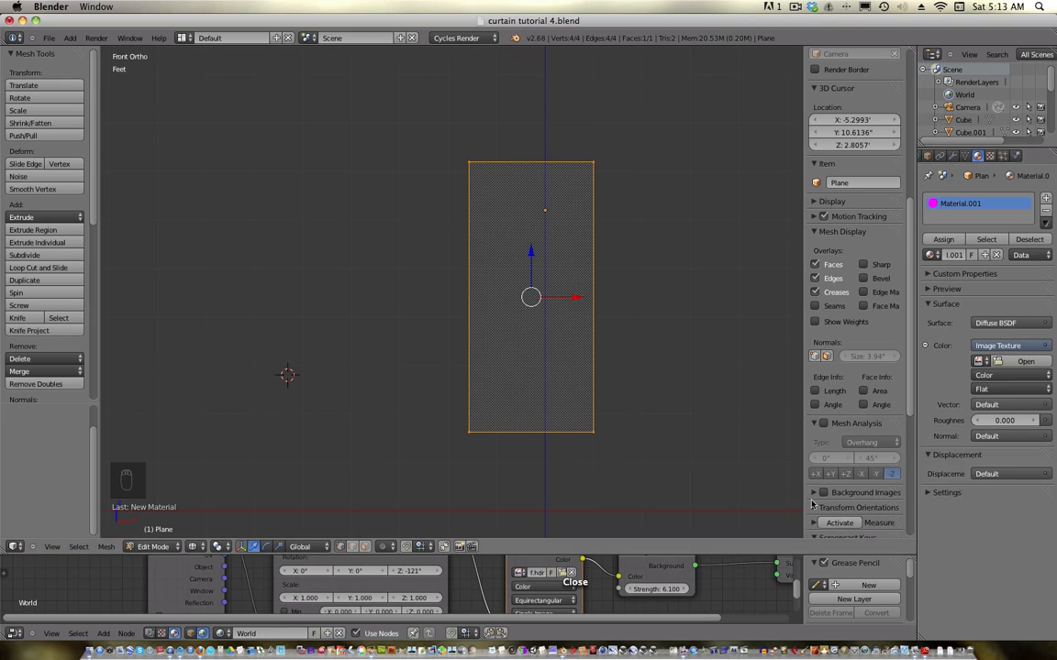
- Load FabricPatterns0064_L.jpg from the fabrick textures folder as the material's image, browsing the files as thumbnails
left_click(1006, 362)
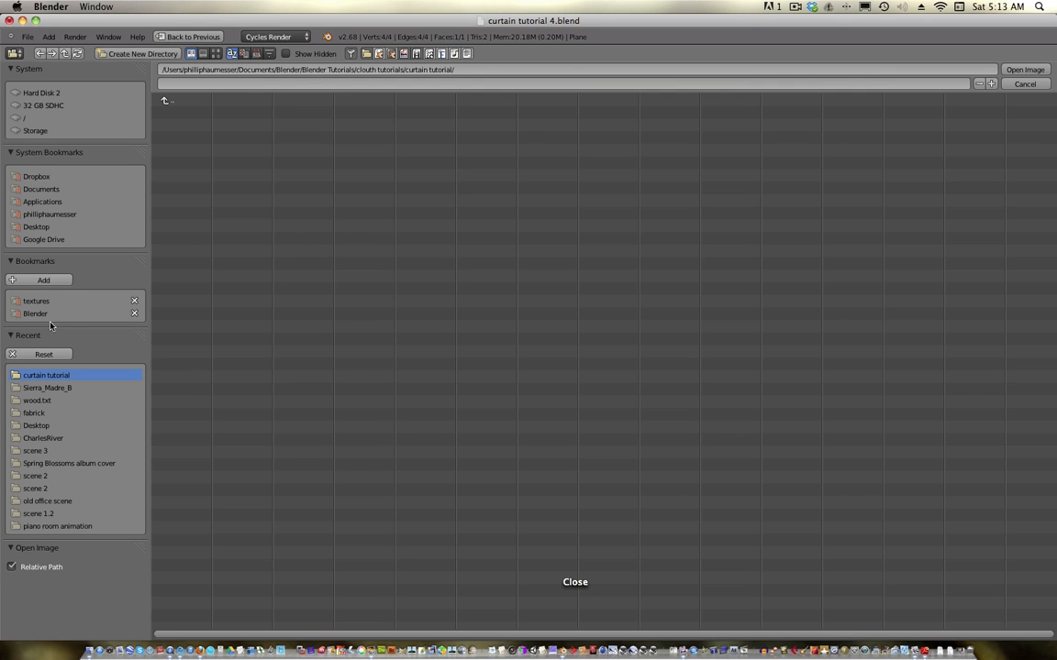
left_click(37, 304)
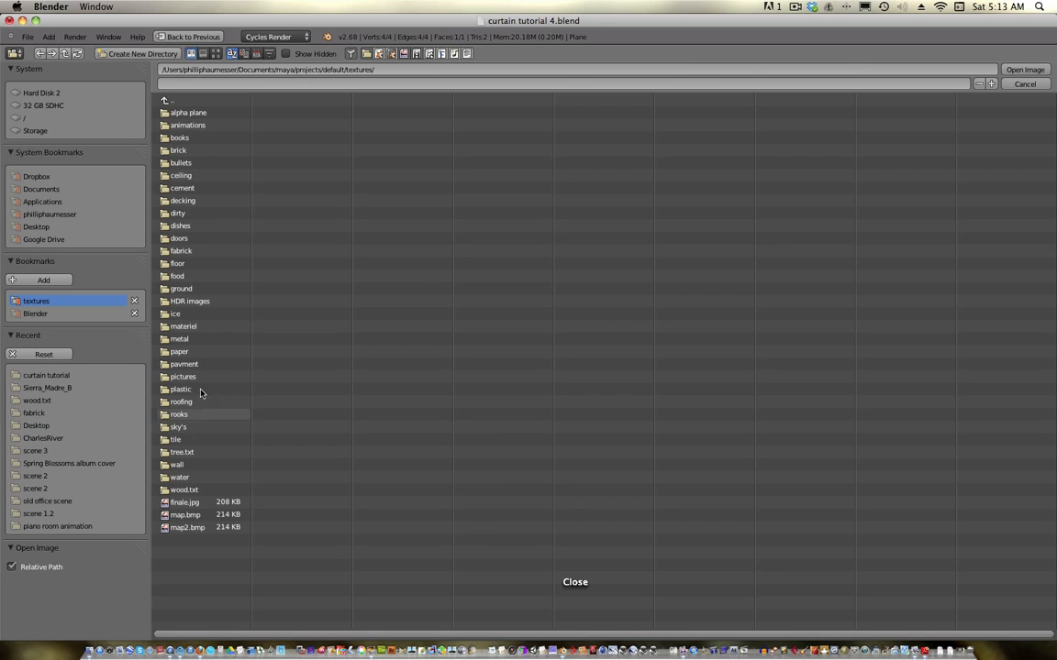
left_click(180, 250)
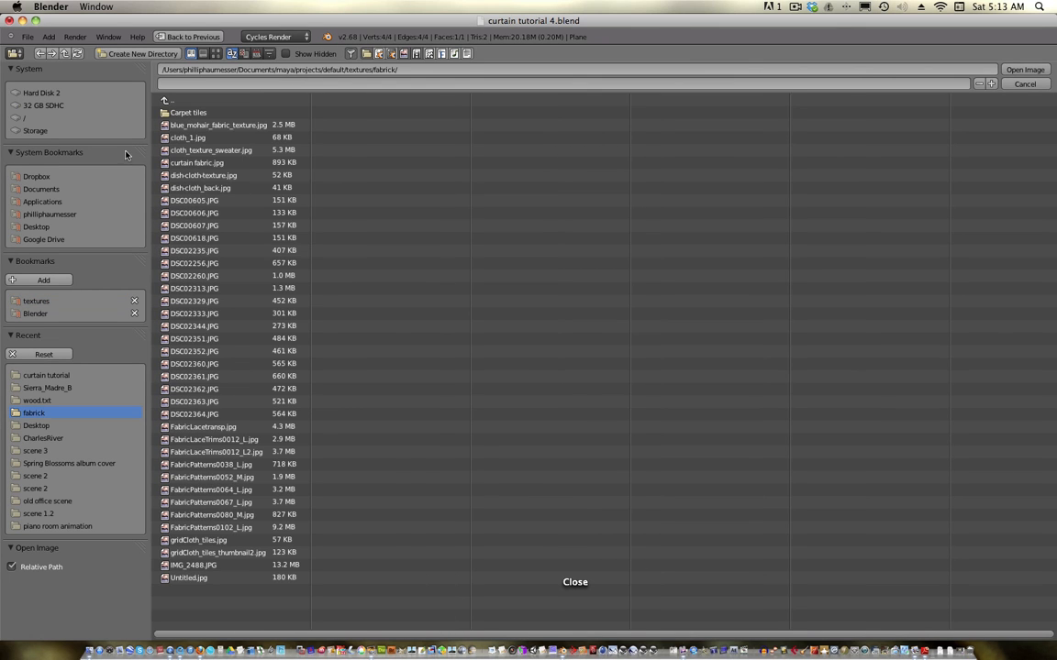
left_click(216, 53)
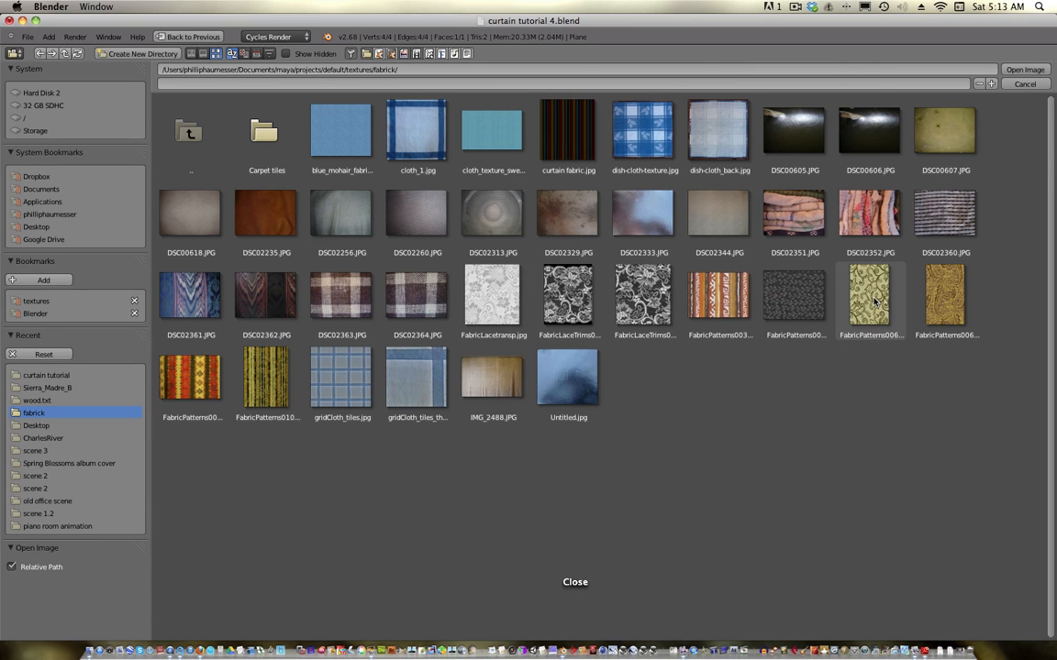
left_click(869, 287)
double_click(866, 287)
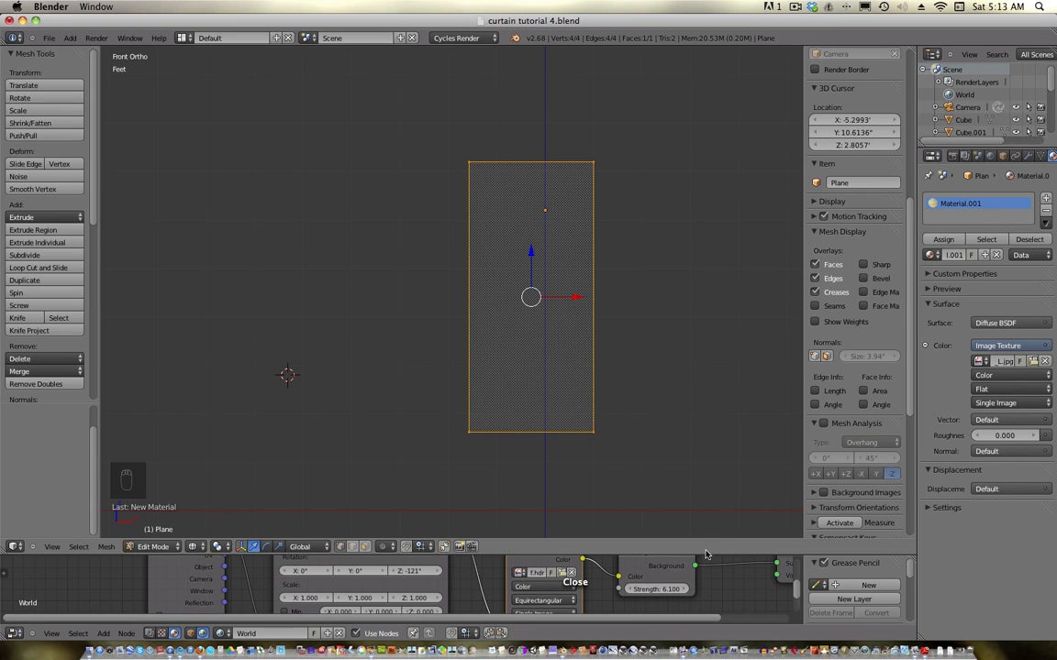
- Enlarge the node editor and show the plane's material nodes instead of the world nodes
left_click_drag(633, 541, 633, 458)
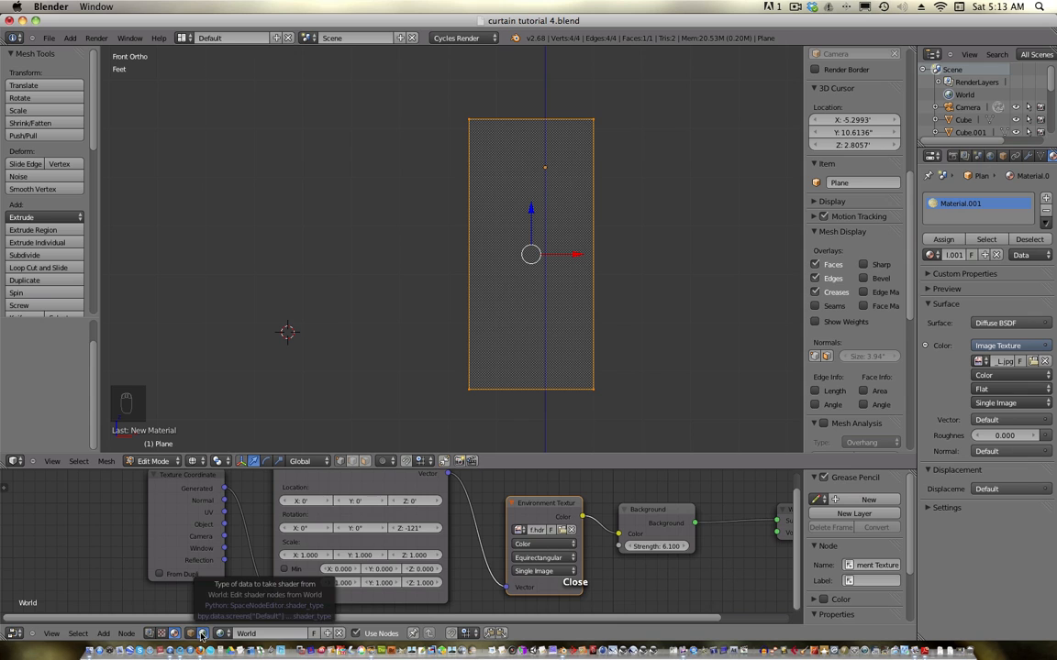
left_click(190, 634)
middle_click_drag(375, 589, 147, 559)
- Set the viewport shading to Texture and move the Image Texture node farther from the Diffuse BSDF node
left_click(191, 460)
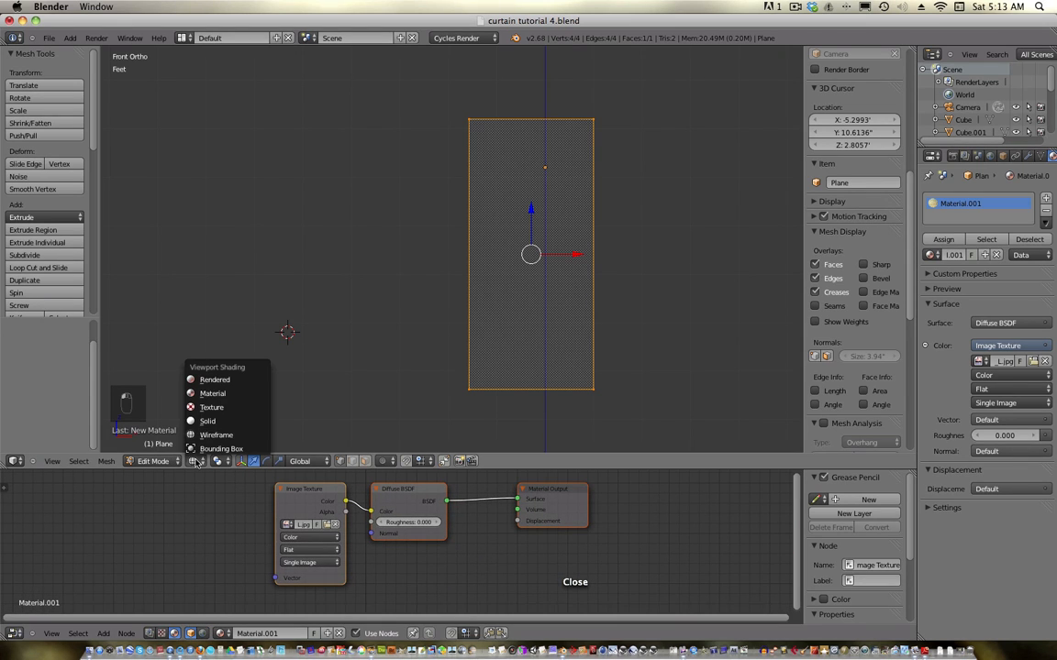
left_click(193, 404)
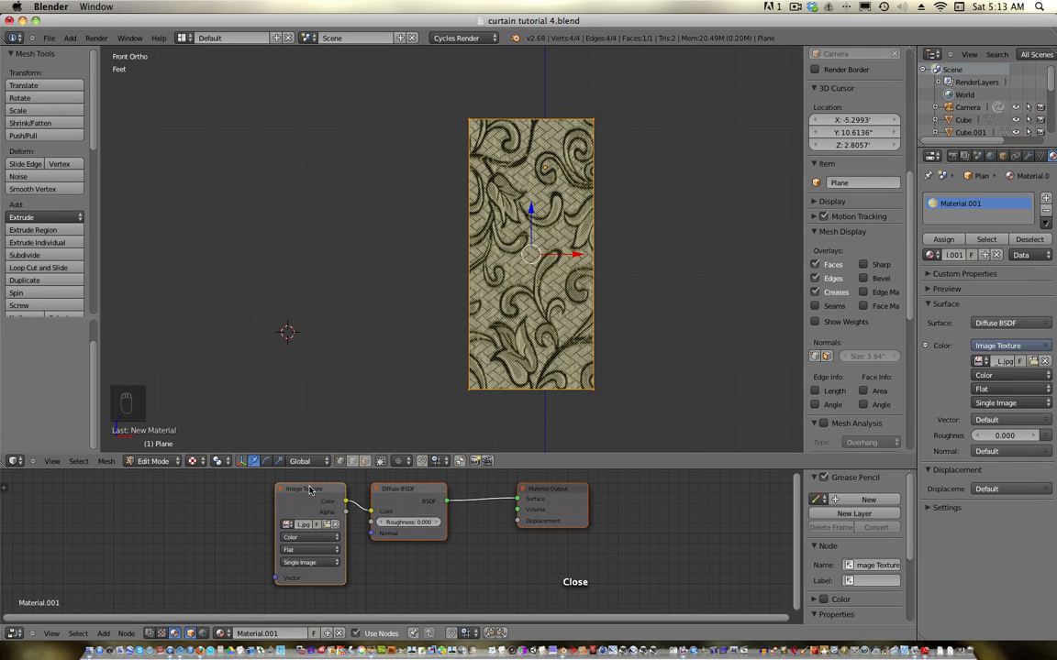
left_click_drag(310, 490, 280, 489)
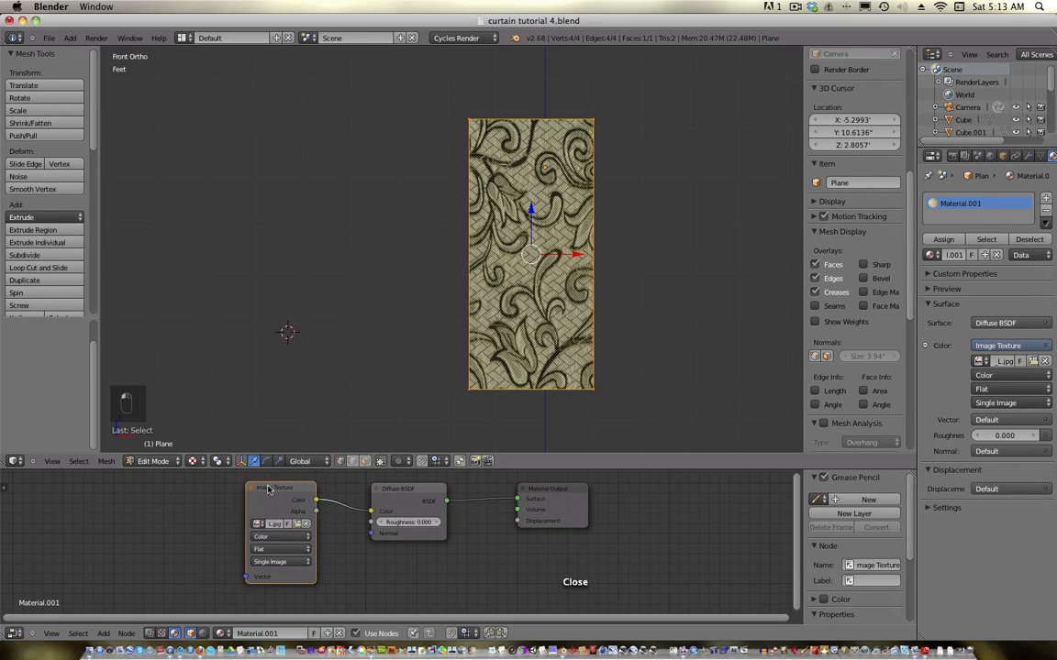
- Change the node editor to the UV/Image Editor and display FabricPatterns0064_L.jpg behind the UV layout
left_click(14, 632)
left_click(37, 488)
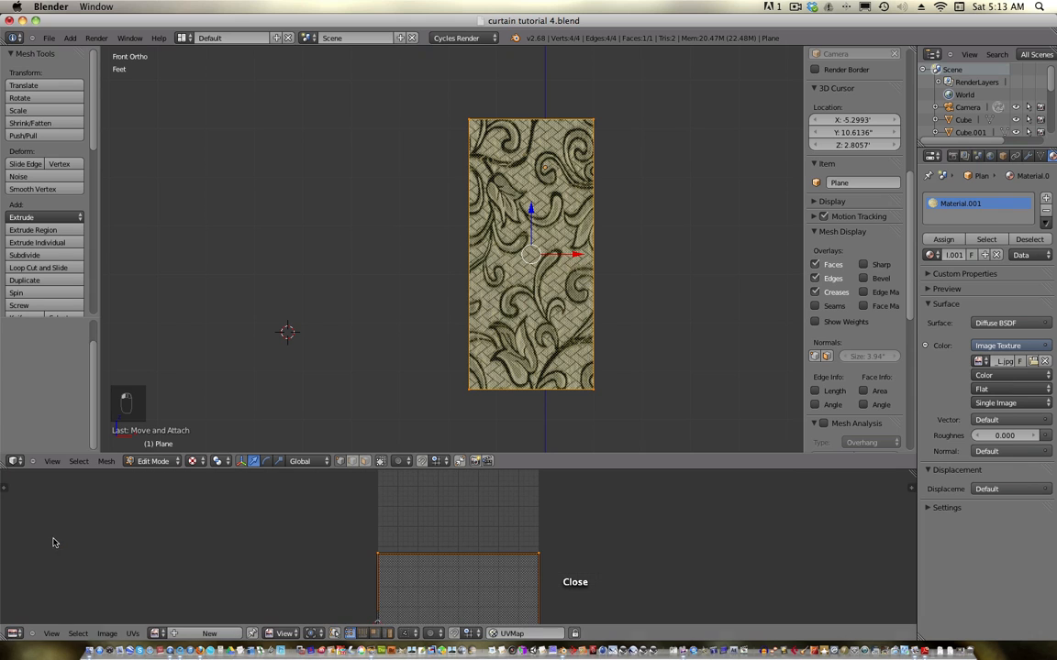
left_click(157, 633)
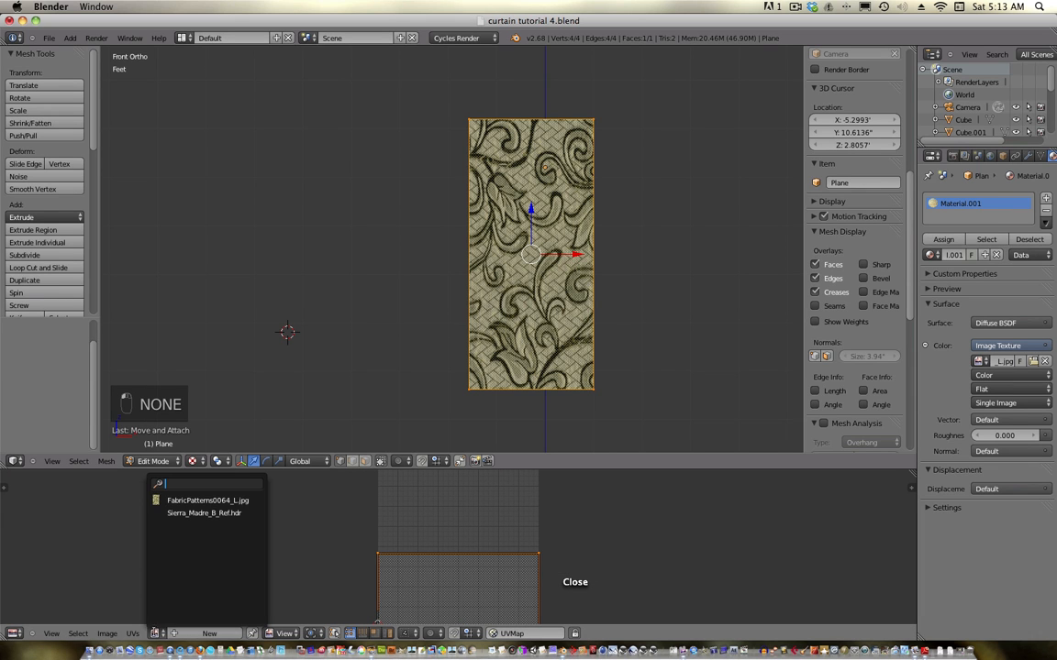
left_click(209, 500)
scroll(531, 580, "down", 10)
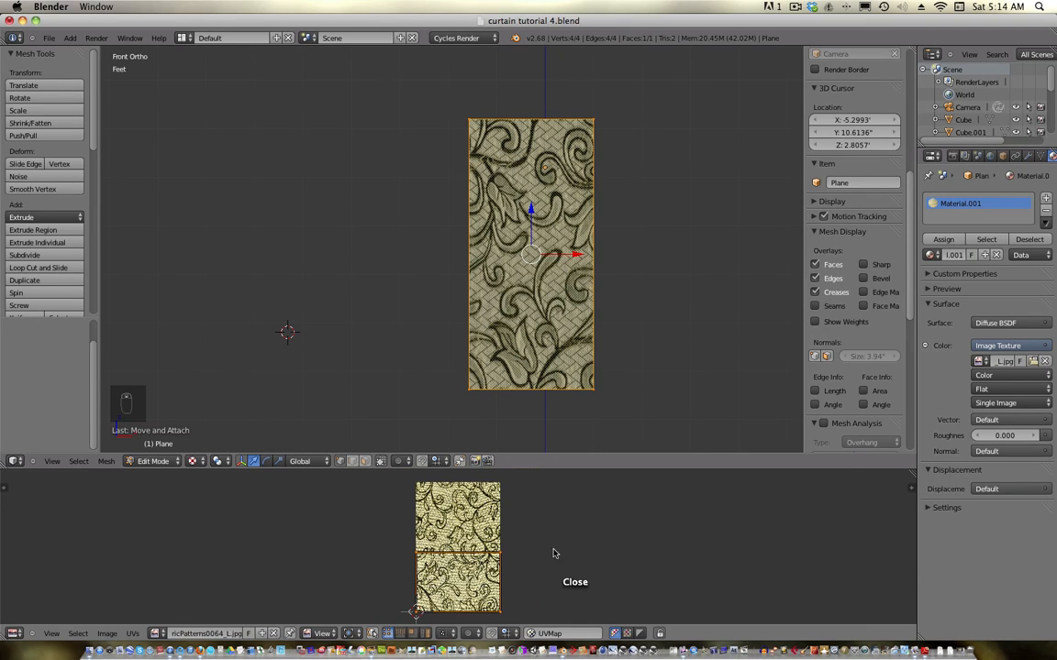
- Select the plane's whole UV layout and rotate it 90° over the fabric image
key("shift+a")
middle_click_drag(523, 597, 536, 549)
key("a")
key("a")
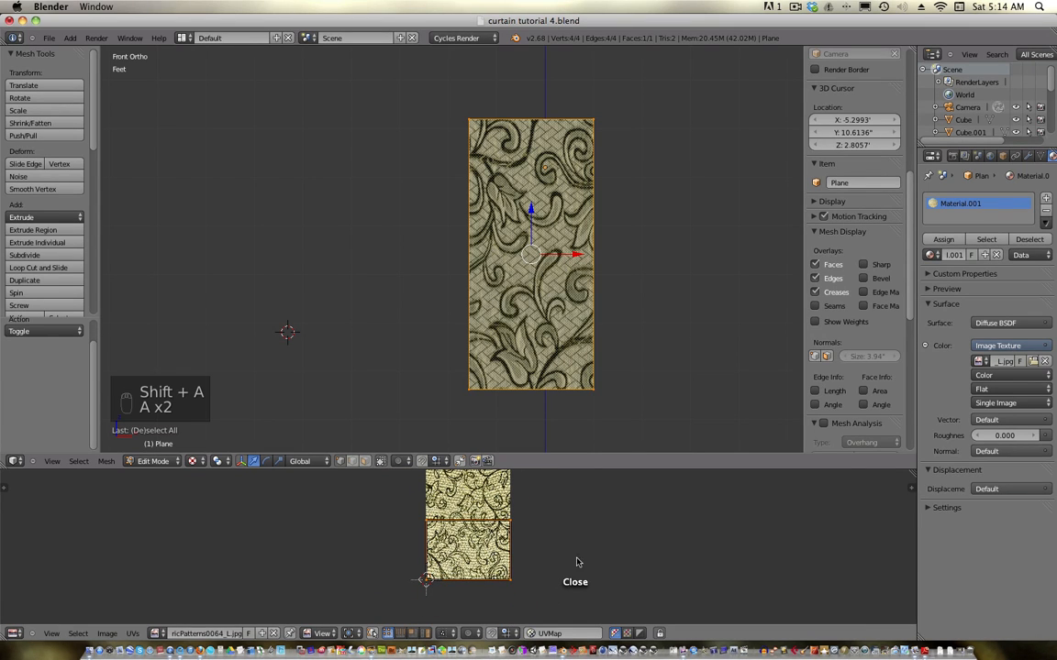
key("r")
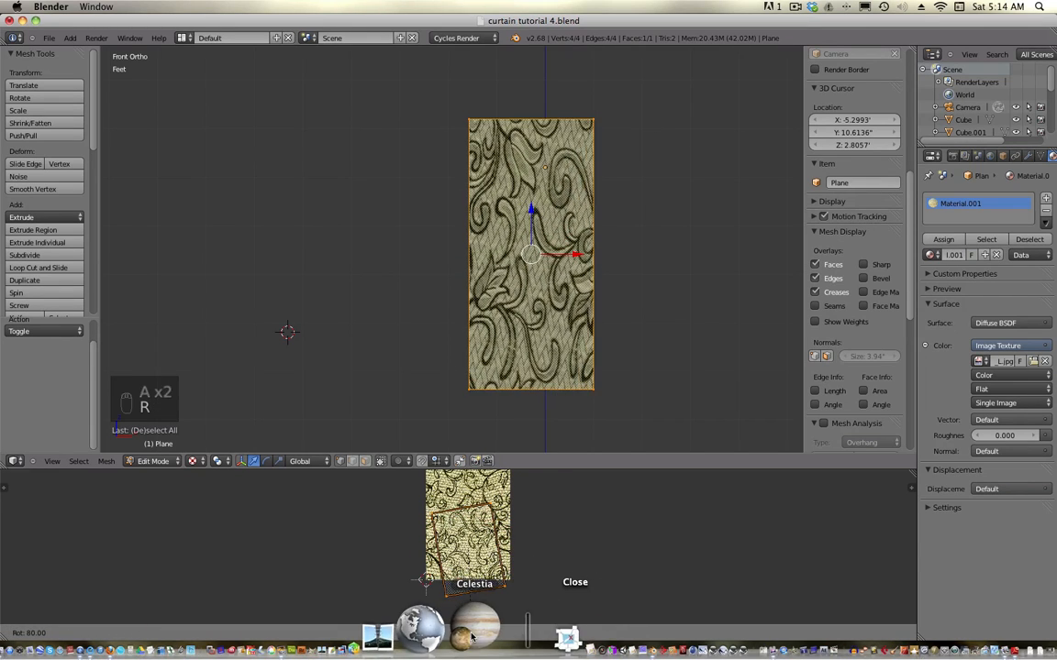
left_click(464, 604)
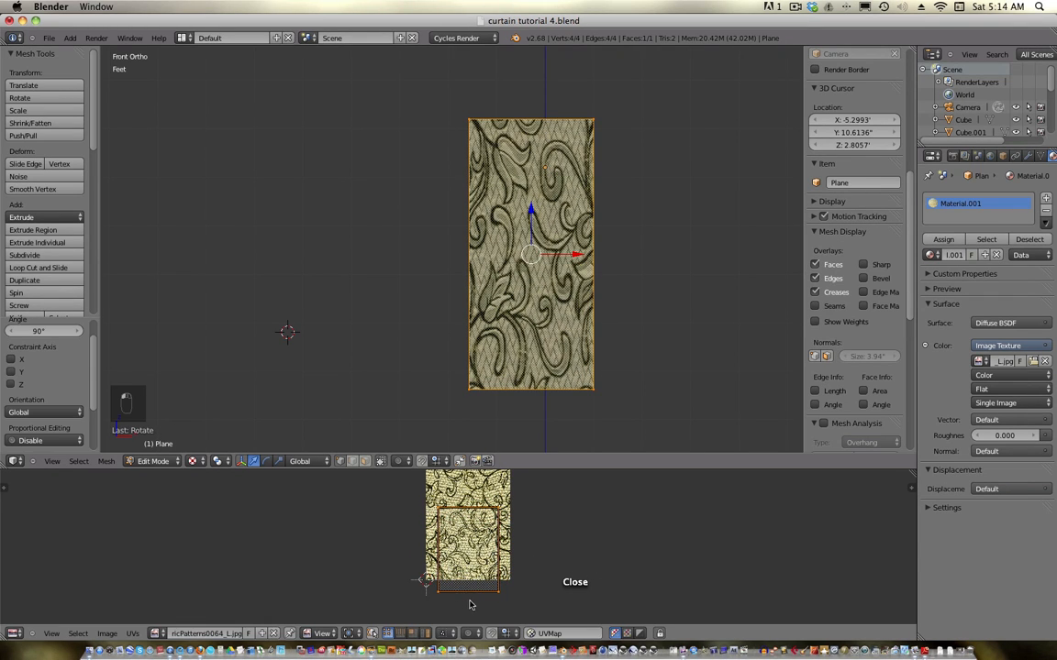
- Move the rotated UV layout to the centre of the fabric image and scale it up by about 3.6
middle_click_drag(547, 557, 530, 596)
key("g")
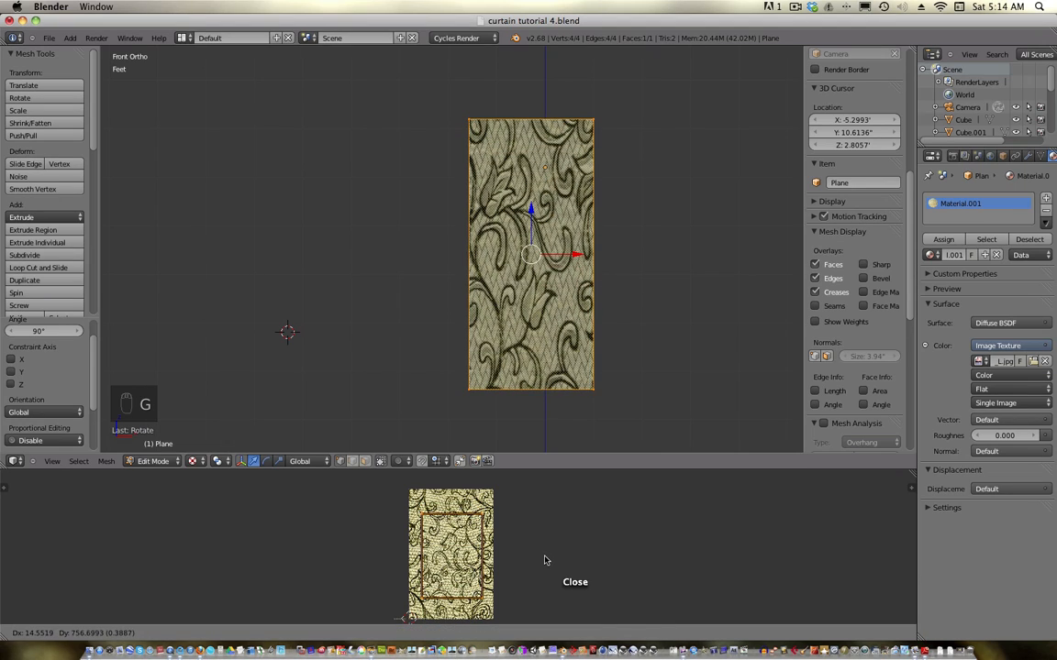
left_click(537, 561)
key("s")
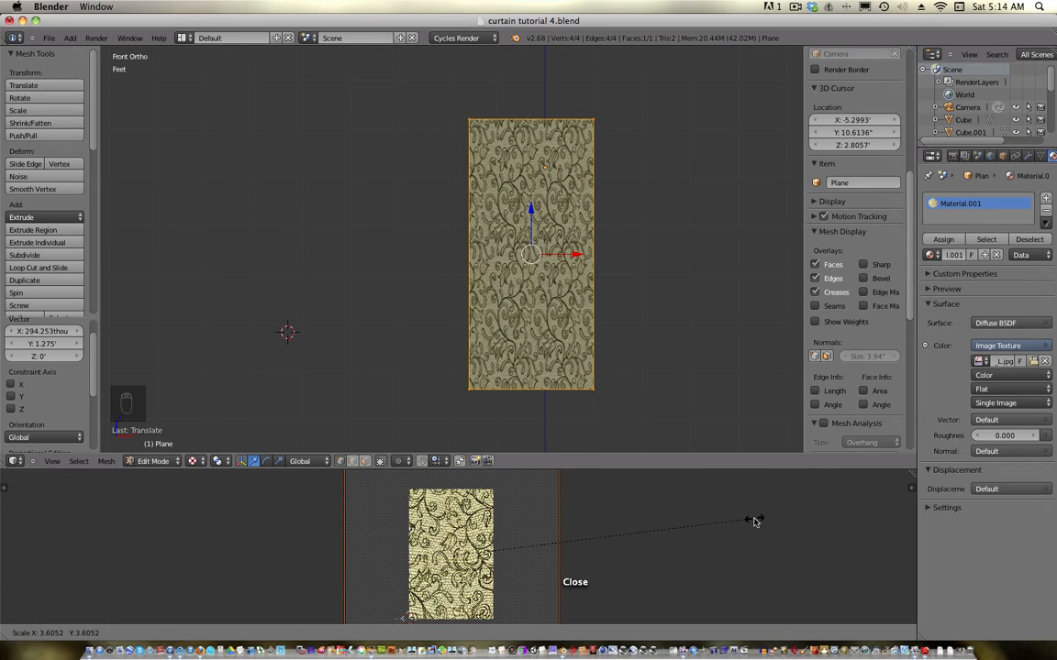
left_click(754, 522)
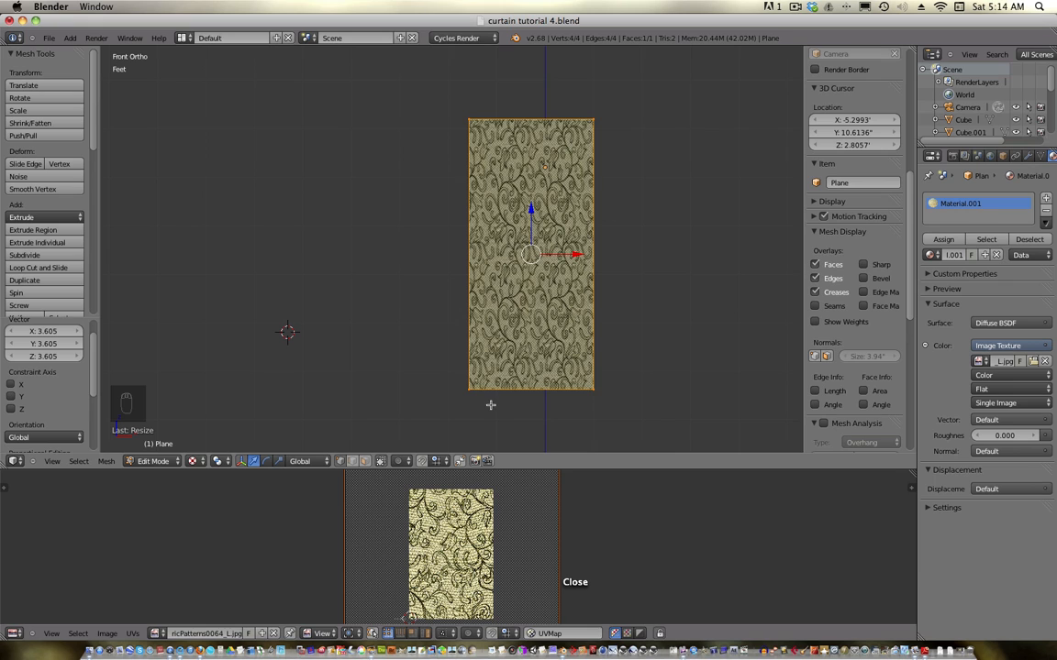
- Change the UV/Image Editor back to the Node Editor and return the plane to Object Mode in front view
left_click(14, 633)
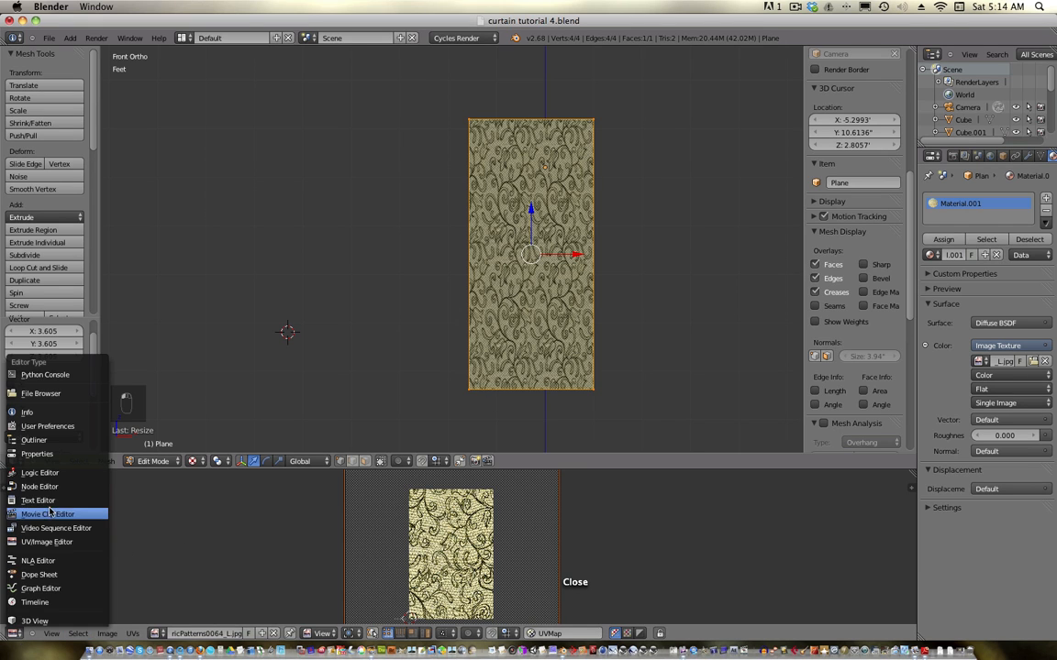
left_click(41, 440)
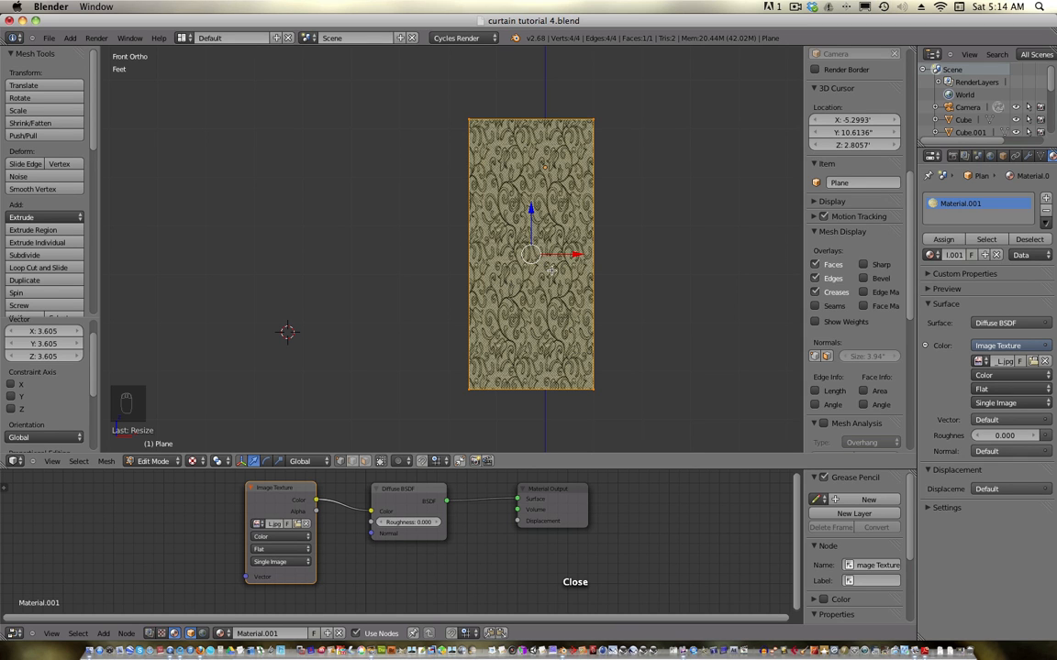
middle_click_drag(537, 256, 554, 286)
key("KP_1")
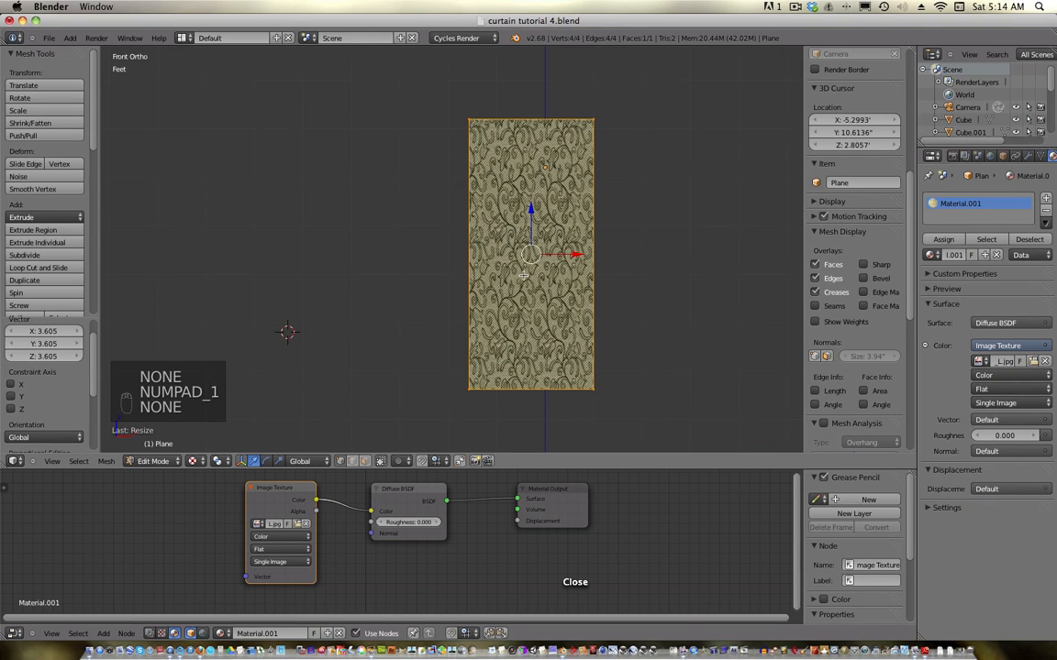
key("Tab")
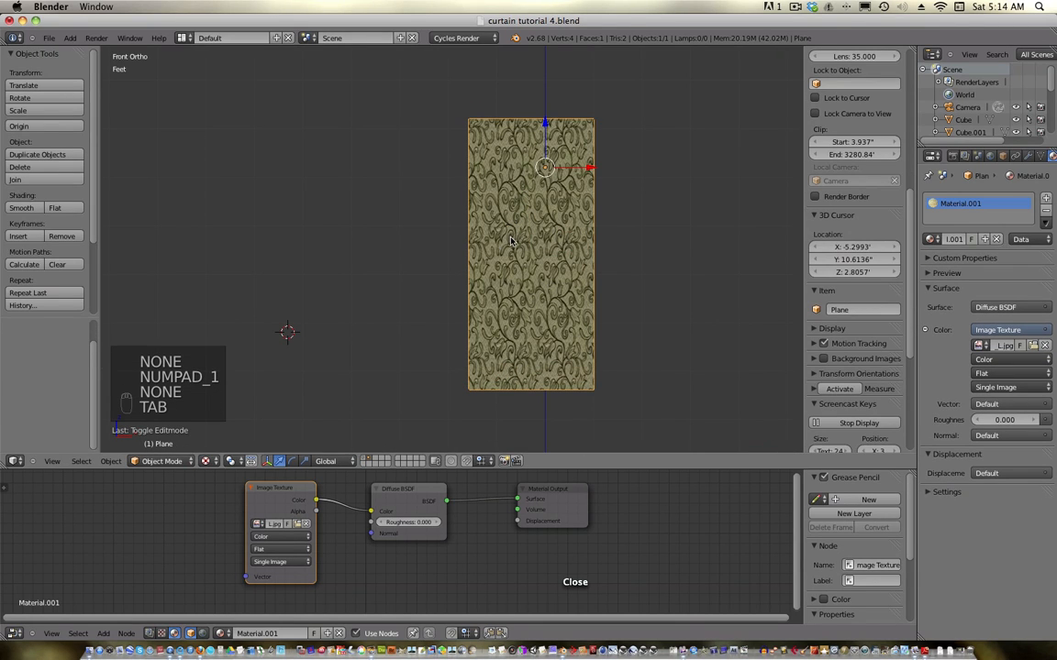
- Enter Edit Mode on the curtain plane and enlarge the 3D view so the whole plane fits
key("Tab")
scroll(511, 241, "up", 3)
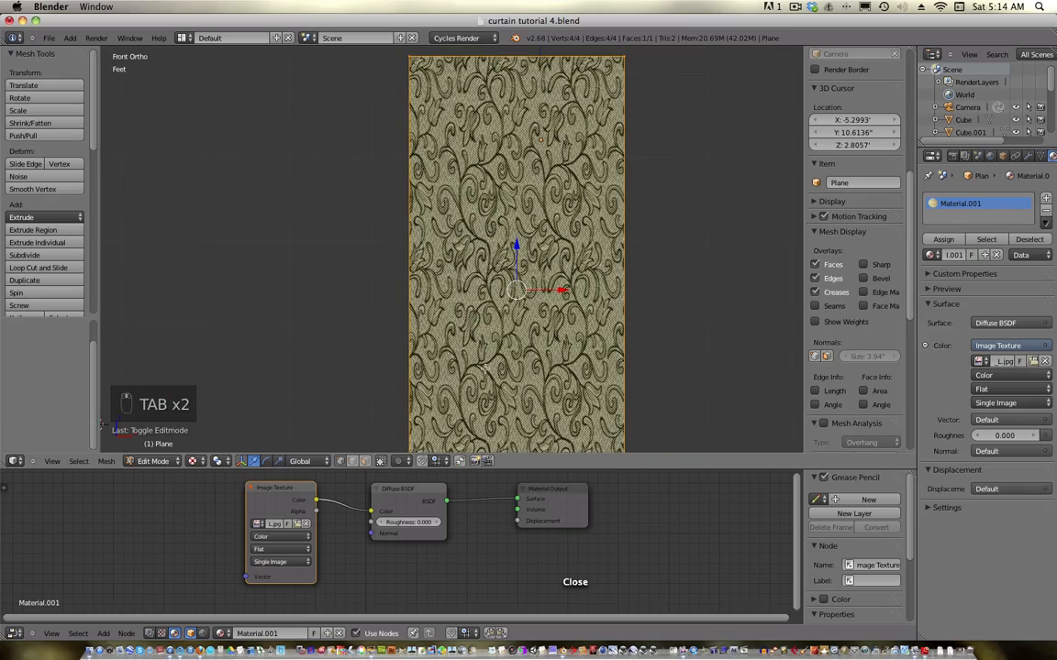
left_click_drag(552, 470, 549, 560)
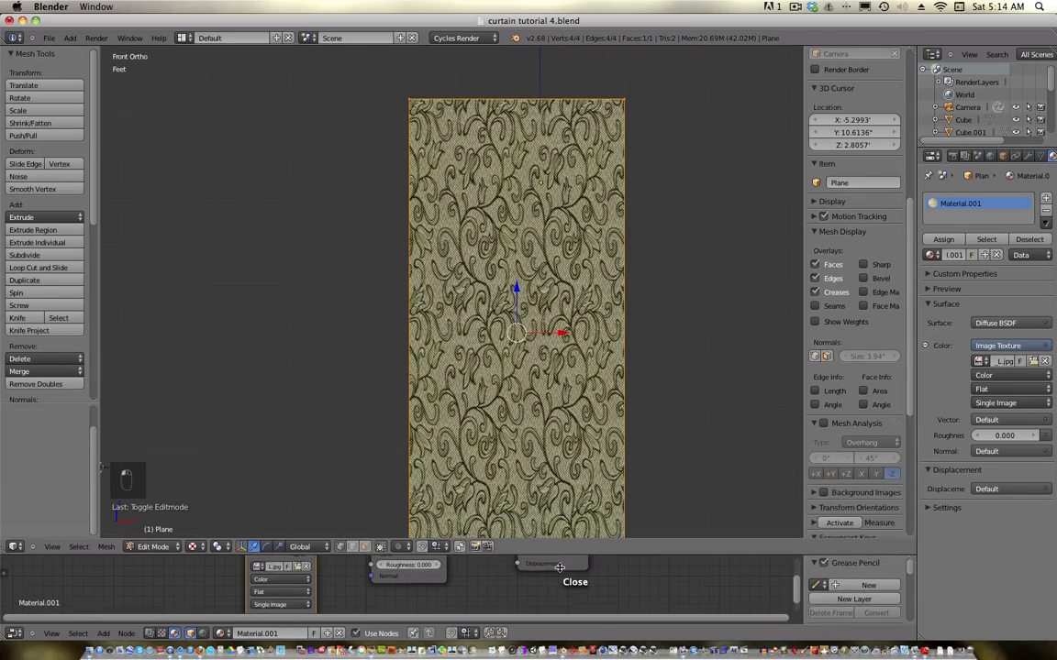
mouse_move(561, 413)
middle_mouse_down("shift")
mouse_move(552, 437)
mouse_move(552, 421)
middle_mouse_up("shift")
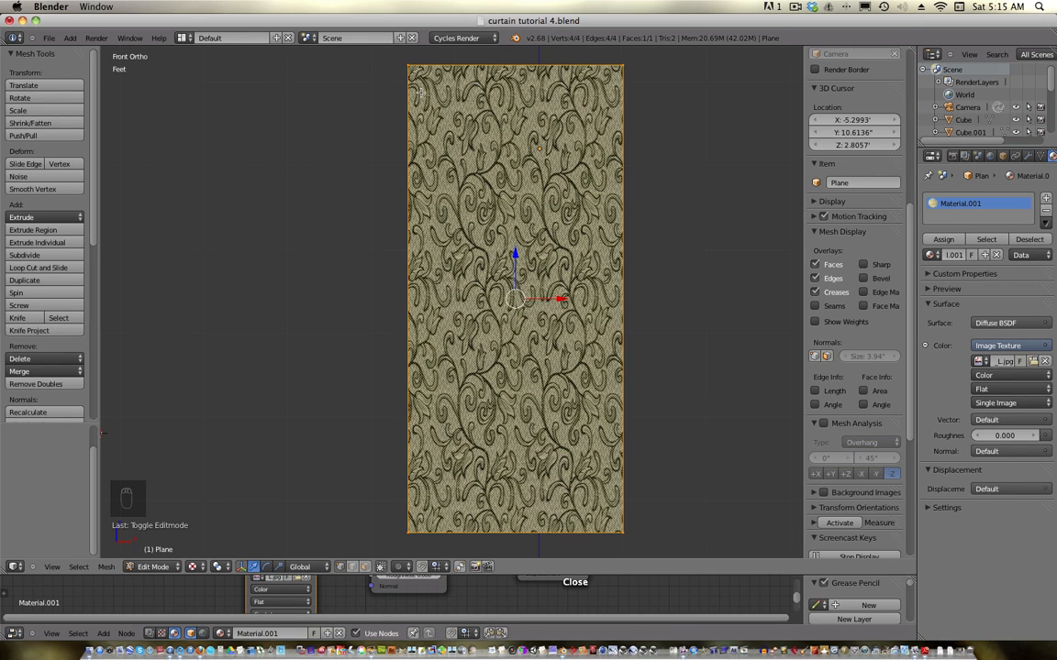
- Try subdividing the whole curtain plane with one cut, and undo it
left_click(51, 257)
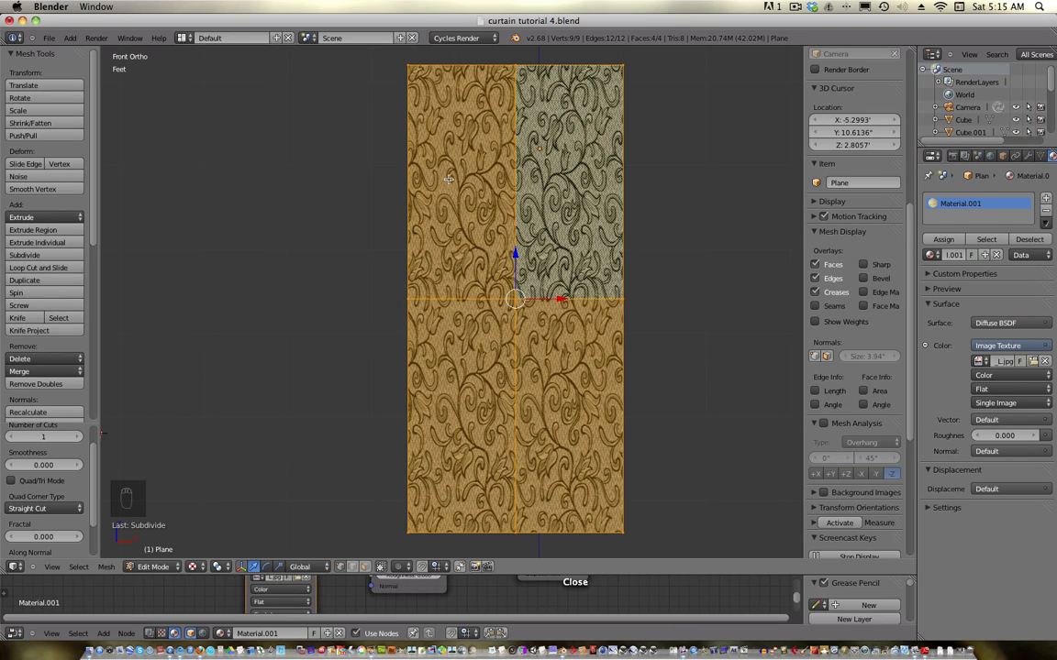
key("super+z")
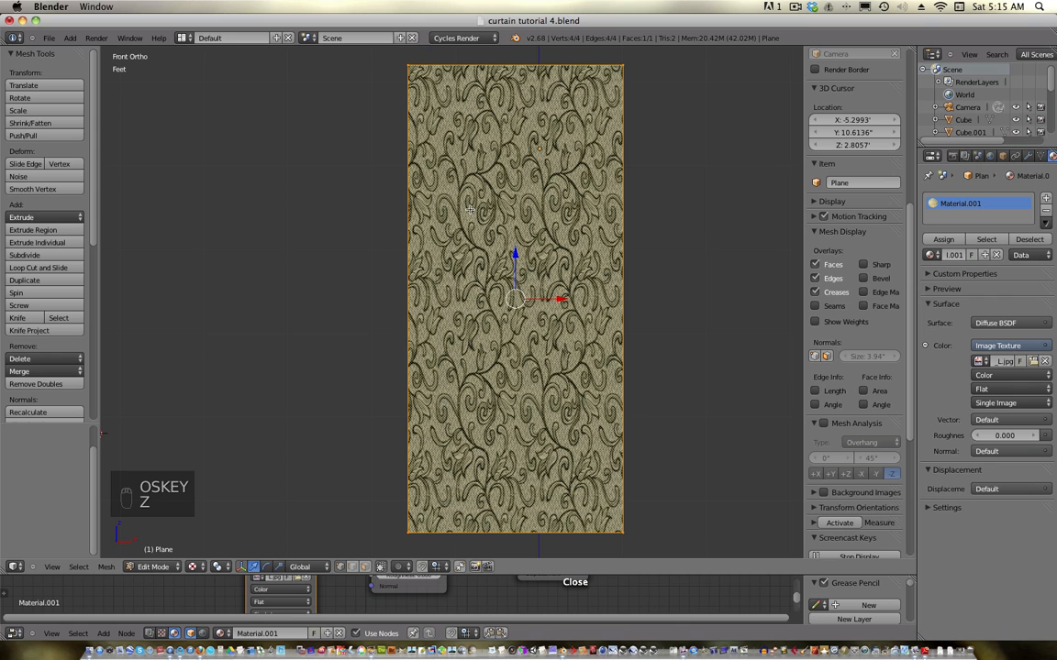
- Add 39 evenly spaced vertical loop cuts across the width of the curtain plane
key("ctrl+r")
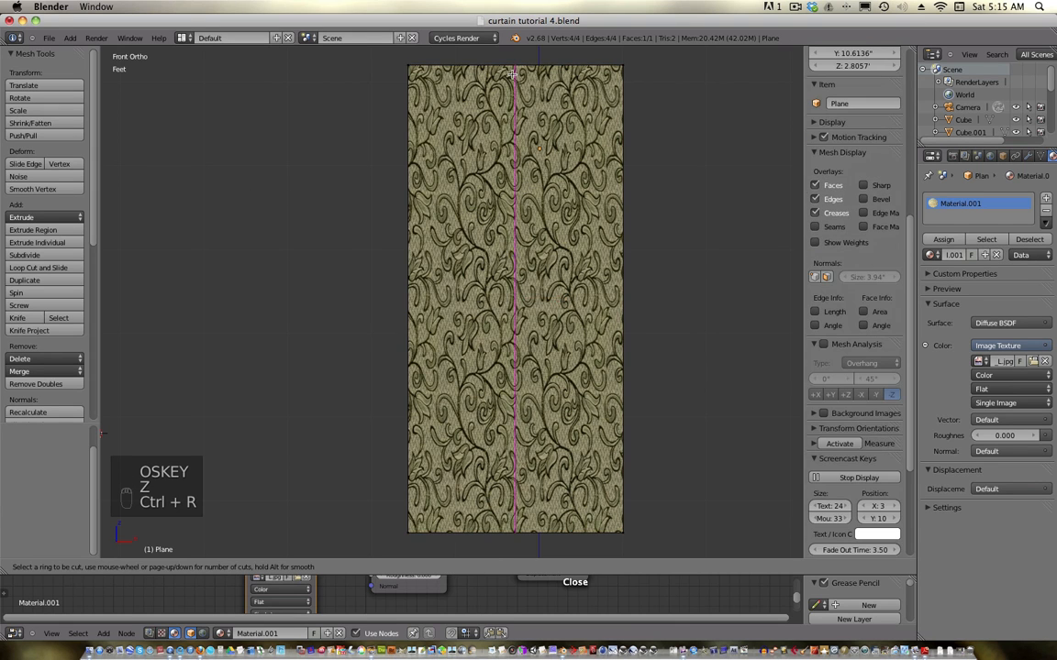
scroll(512, 74, "up", 20)
scroll(512, 74, "up", 9)
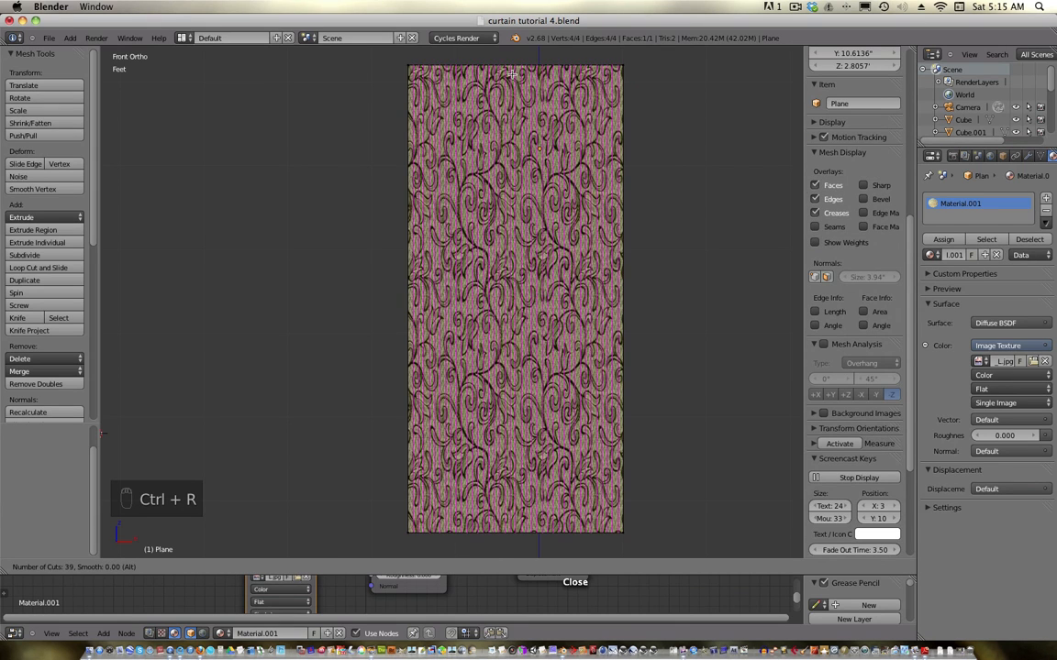
left_click(513, 74)
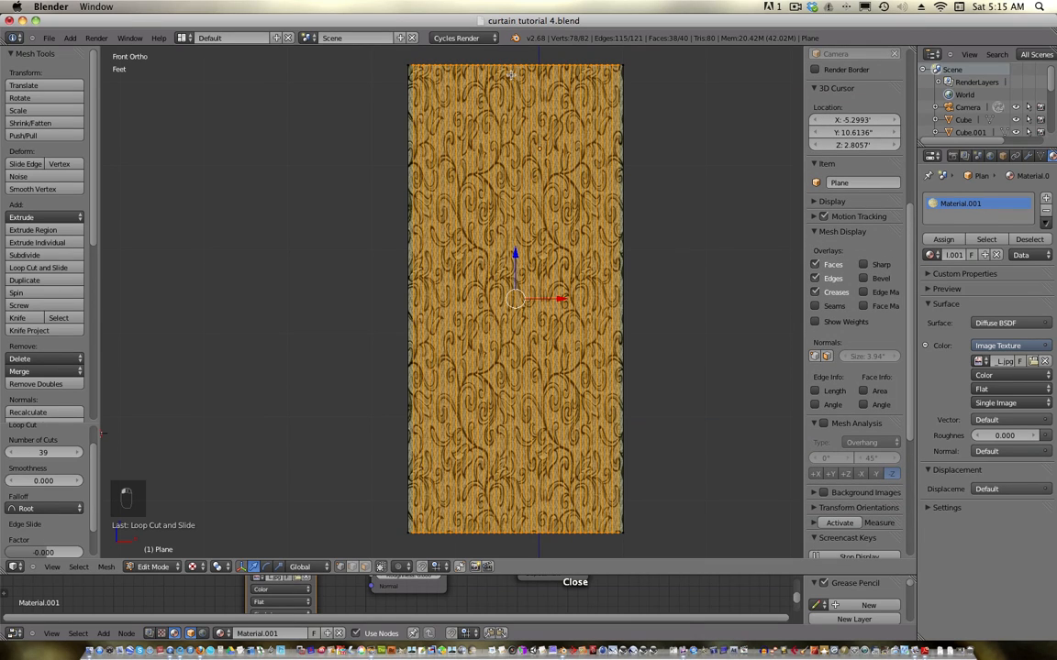
- Add 62 evenly spaced horizontal loop cuts along the height of the curtain plane
key("ctrl+r")
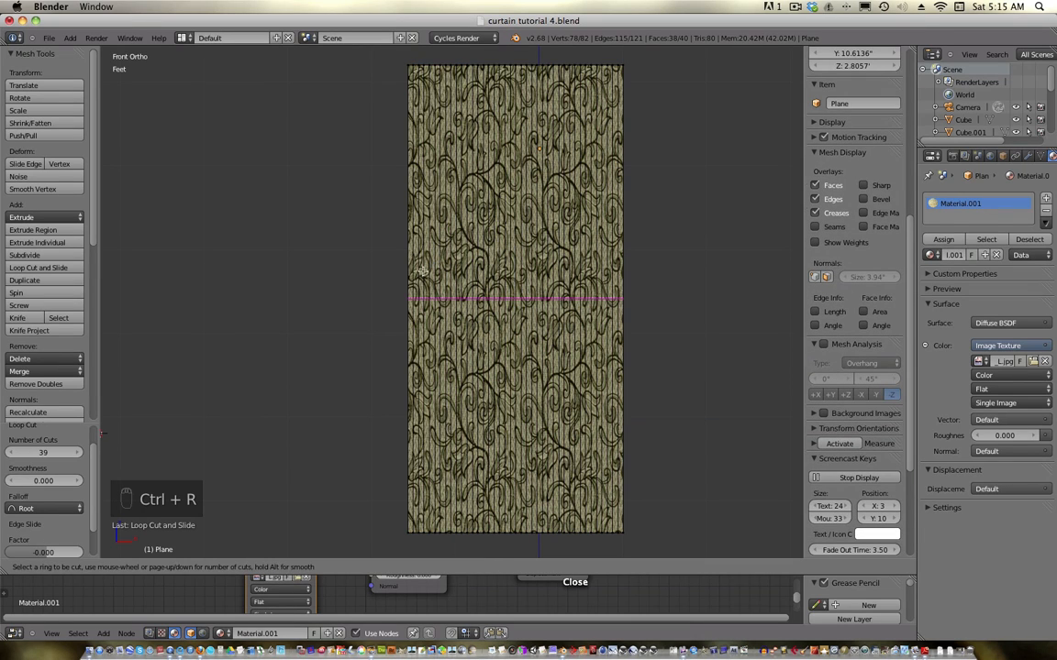
scroll(455, 303, "up", 20)
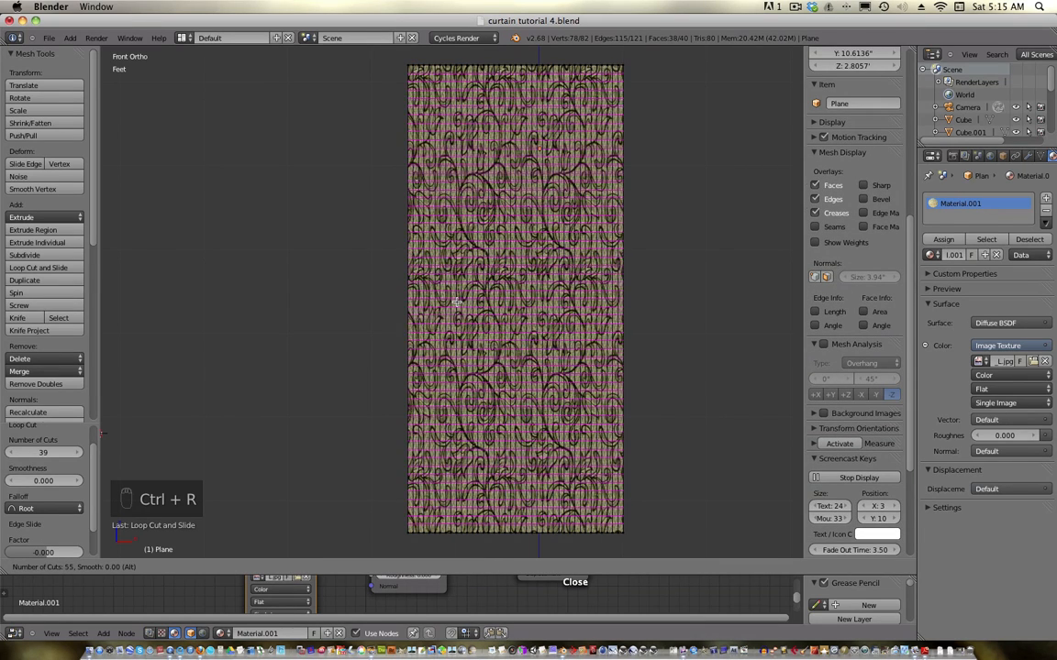
scroll(456, 303, "up", 9)
scroll(456, 303, "up", 1)
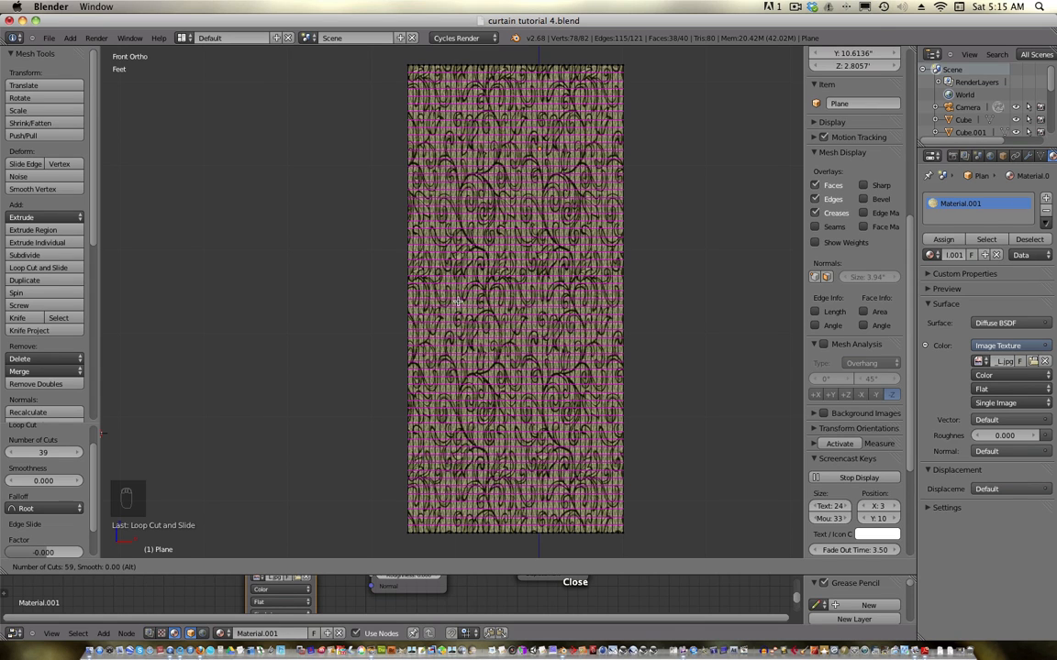
scroll(456, 302, "up", 3)
left_click(456, 302)
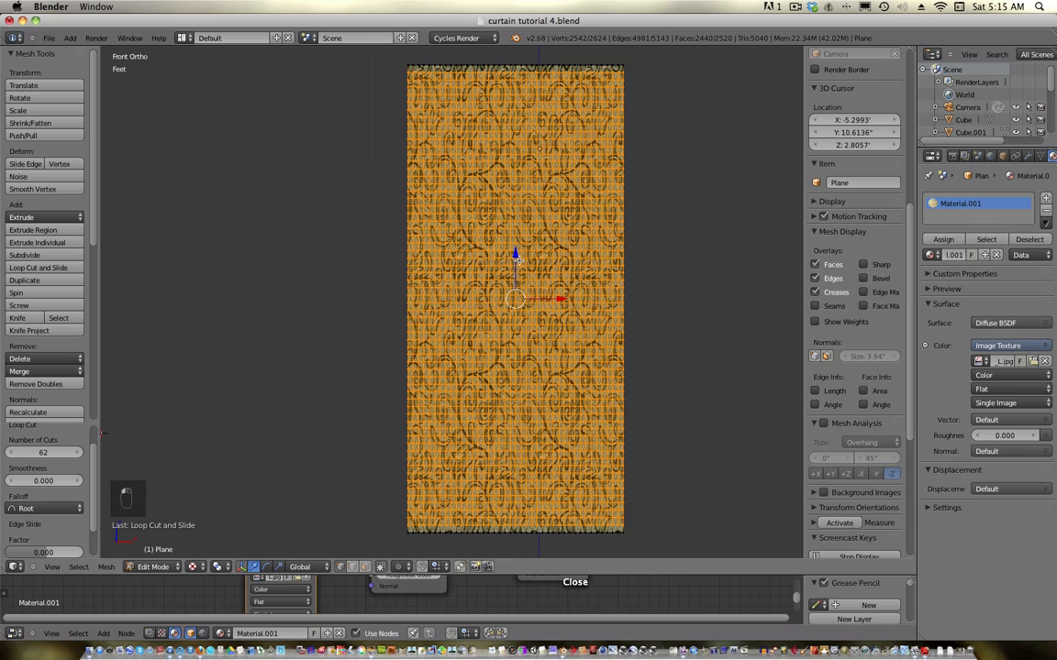
- Select every other vertex along the curtain's top edge from corner to corner and assign them to the vertex group Group
key("a")
key("a")
middle_click_drag(541, 197, 562, 382, "shift")
scroll(536, 330, "up", 6)
middle_click_drag(622, 313, 439, 314, "shift")
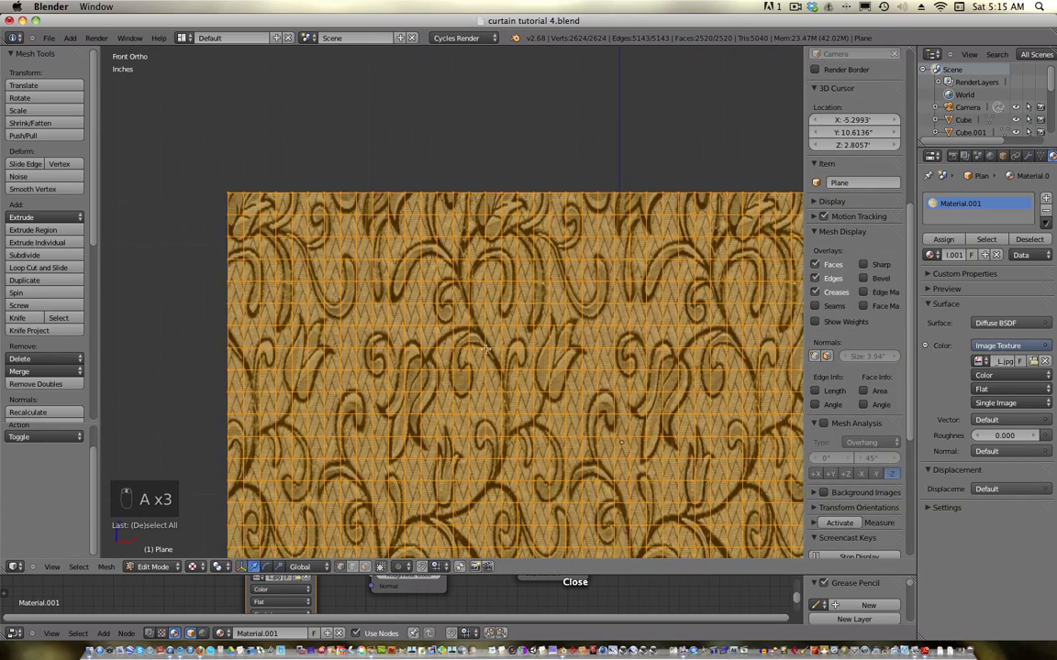
right_click(227, 193)
right_click(260, 192, "shift")
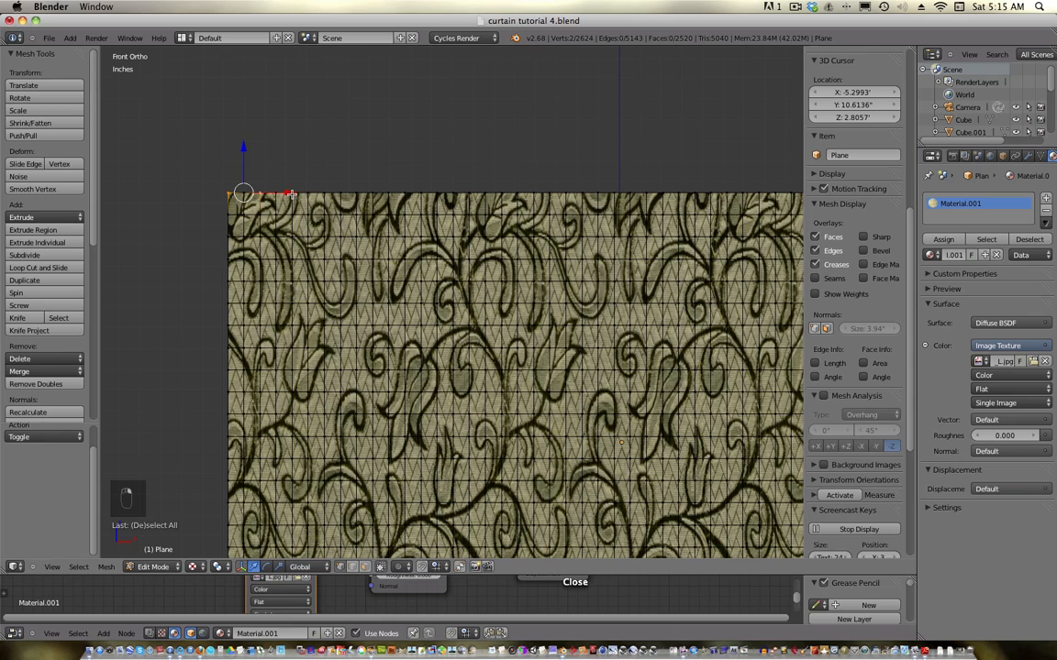
right_click(290, 194, "shift")
right_click(323, 194, "shift")
right_click(358, 195, "shift")
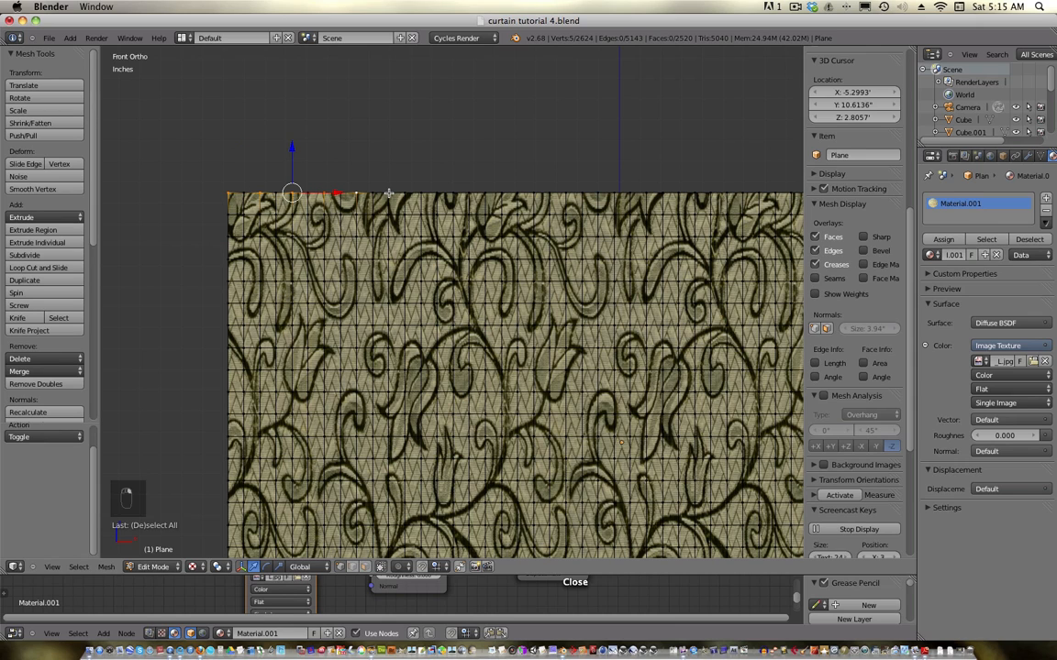
right_click(388, 194, "shift")
right_click(421, 193, "shift")
right_click(452, 194, "shift")
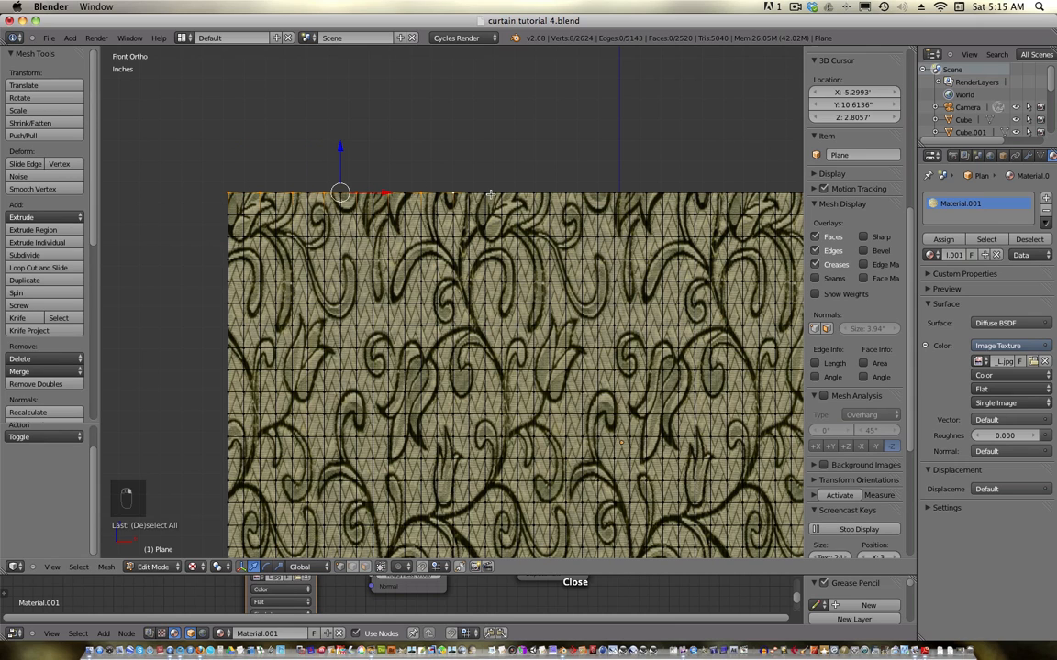
right_click(484, 194, "shift")
right_click(516, 193, "shift")
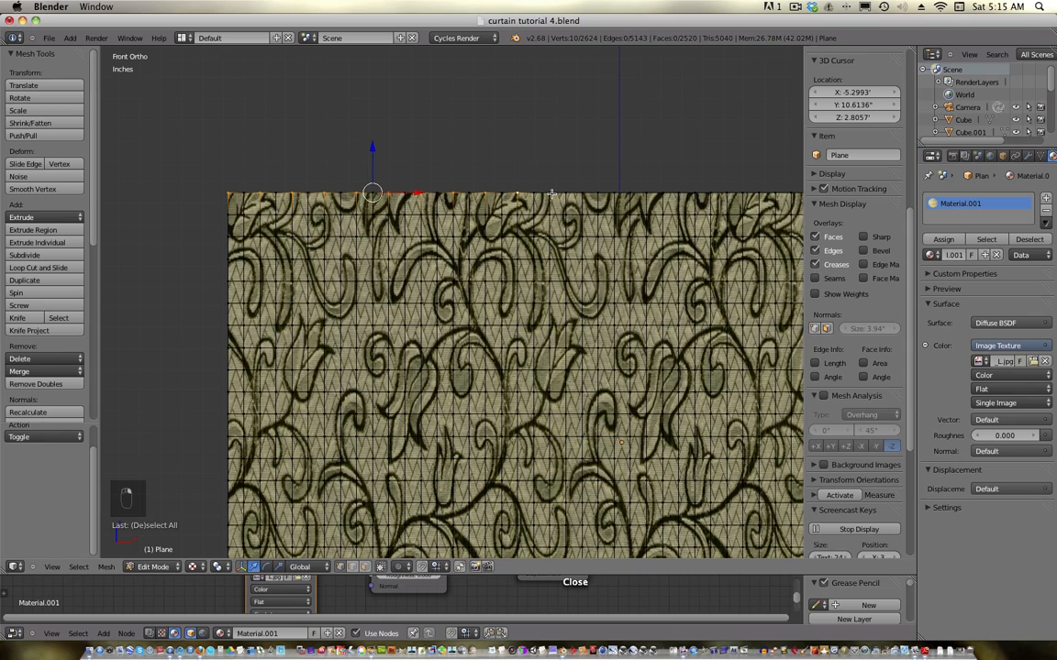
right_click(549, 193, "shift")
right_click(582, 193, "shift")
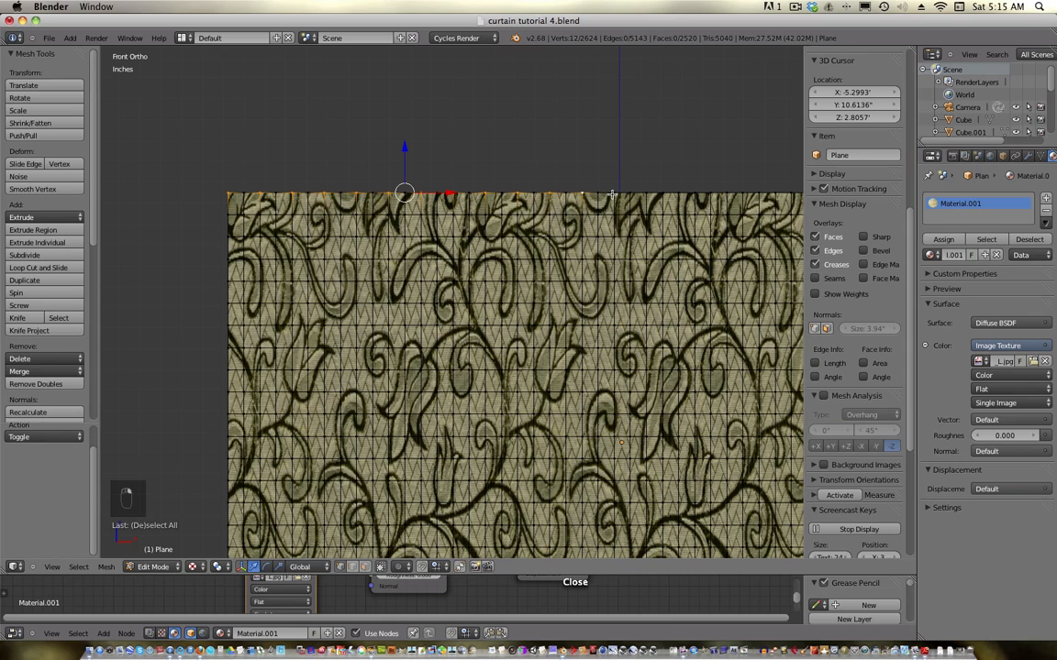
right_click(612, 194, "shift")
right_click(646, 194, "shift")
right_click(677, 193, "shift")
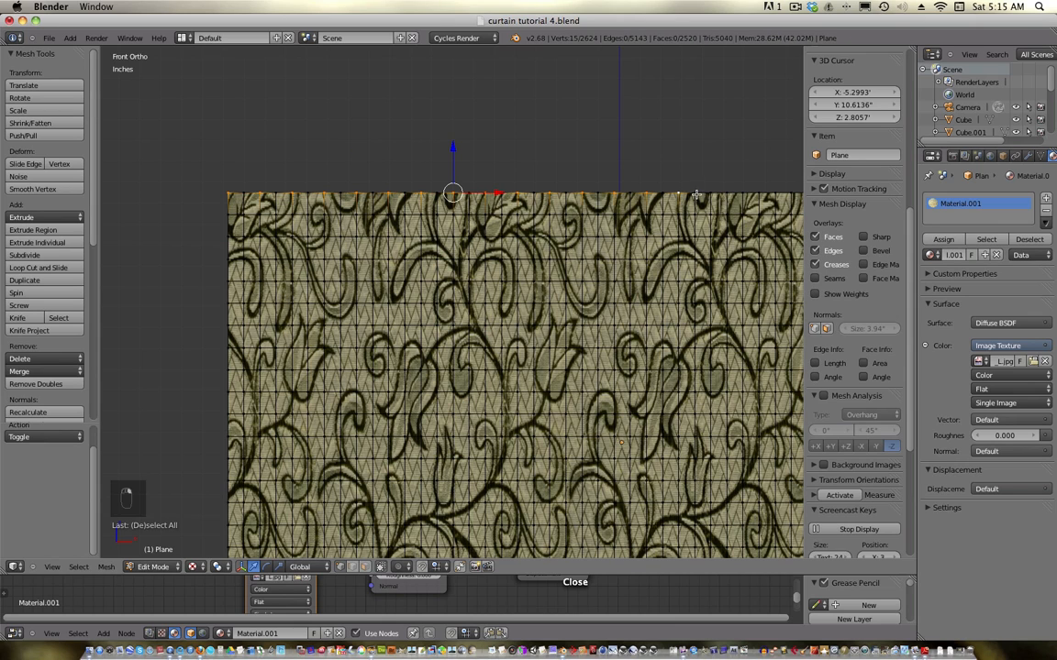
right_click(708, 194, "shift")
right_click(739, 193, "shift")
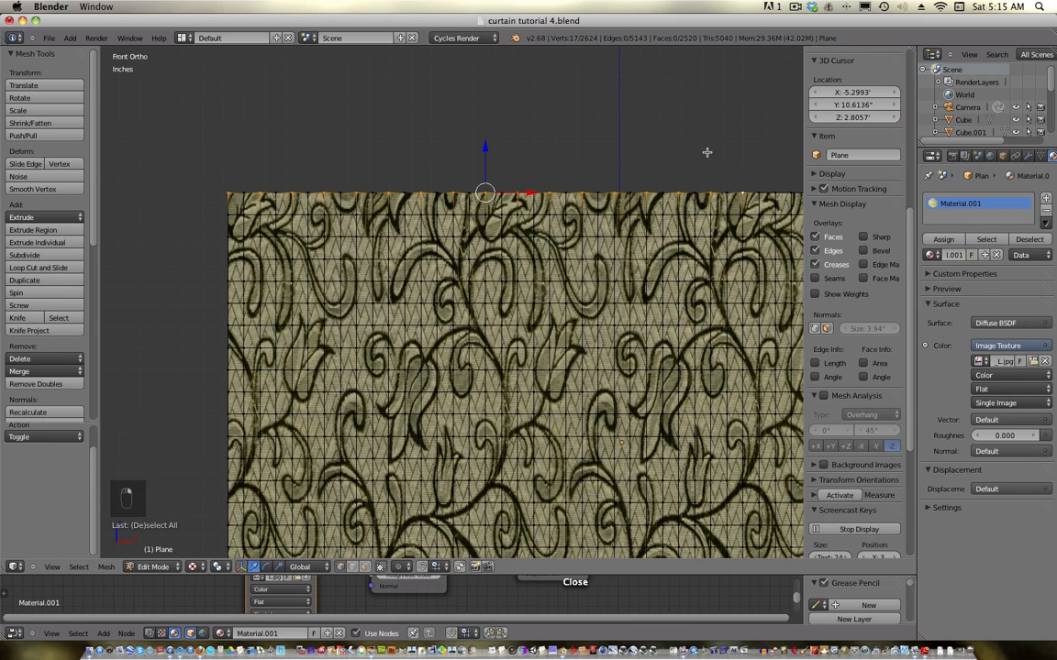
middle_click_drag(706, 152, 554, 148, "shift")
right_click(570, 180, "shift")
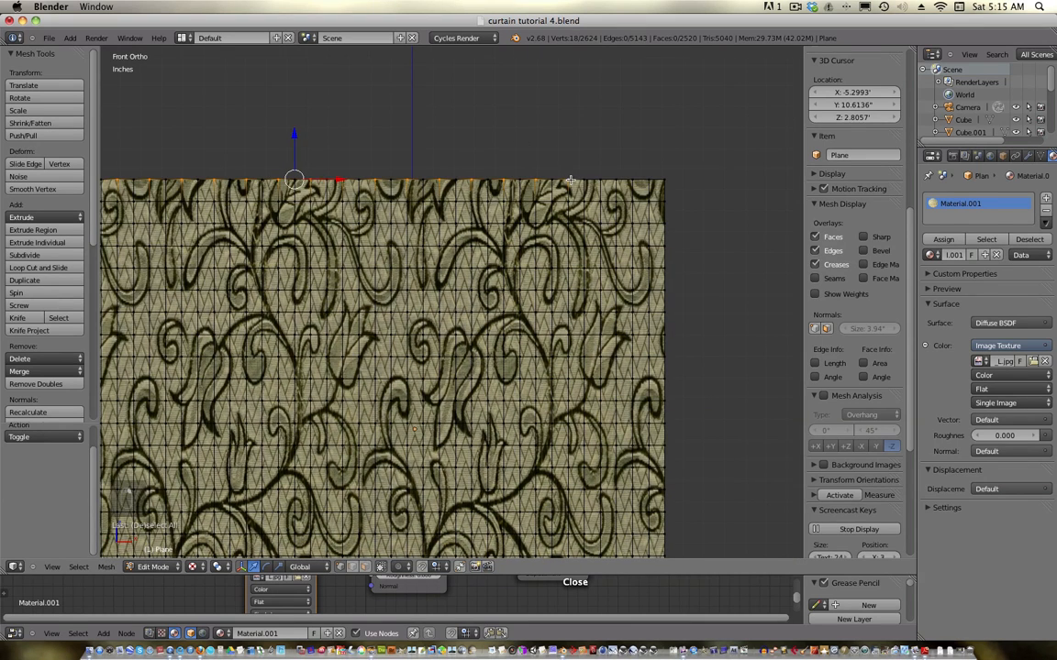
right_click(598, 179, "shift")
right_click(631, 182, "shift")
right_click(663, 179, "shift")
middle_click_drag(444, 368, 567, 347, "shift")
scroll(557, 396, "down", 1)
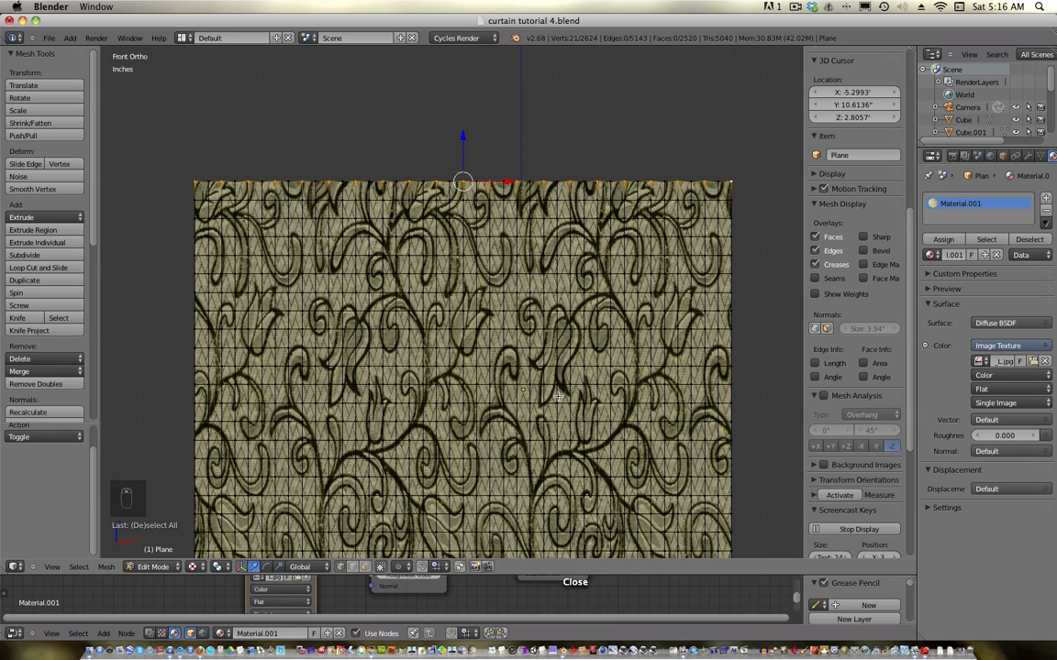
left_click(1041, 156)
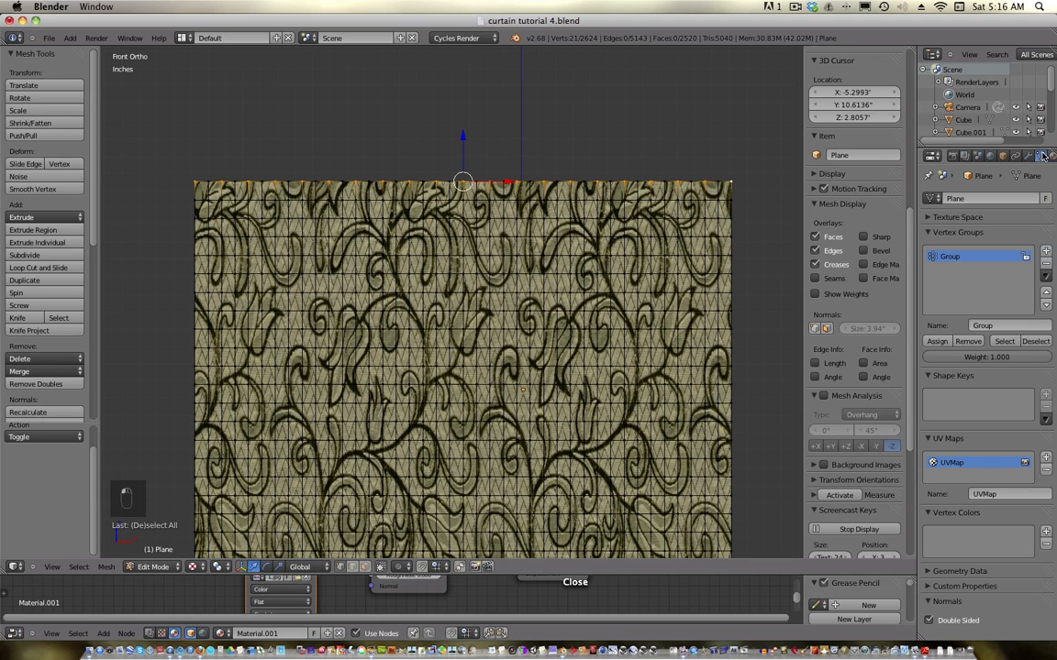
left_click(942, 342)
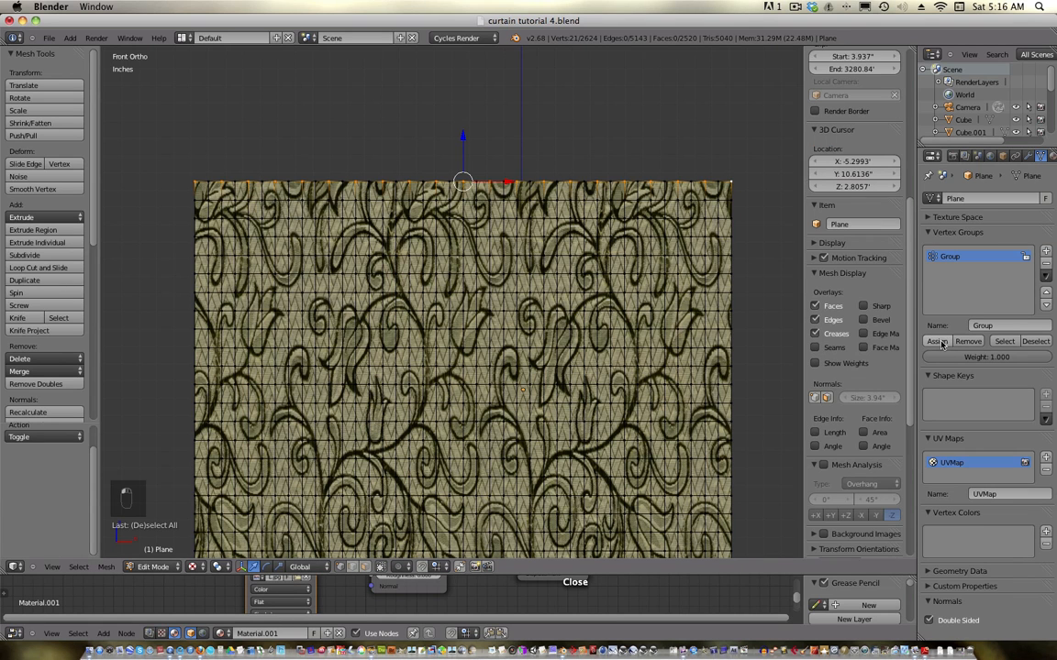
- Show the curtain mesh in wireframe and deselect all its vertices
middle_click_drag(514, 326, 502, 257, "shift")
scroll(493, 286, "down", 3)
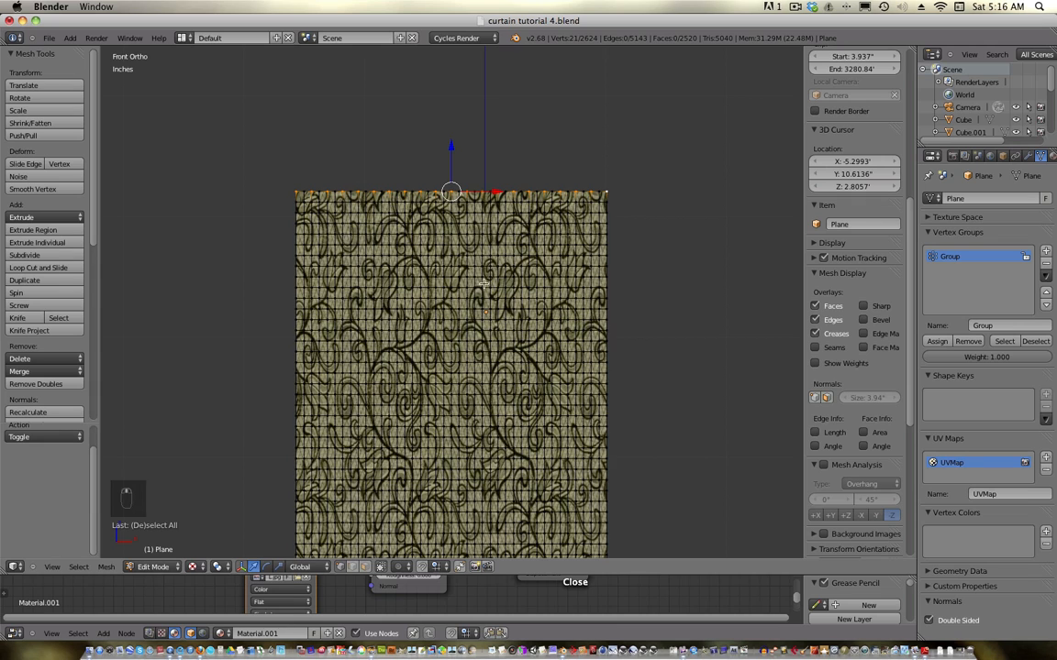
key("z")
mouse_move(488, 388)
middle_mouse_down("shift")
mouse_move(509, 260)
mouse_move(512, 293)
middle_mouse_up("shift")
key("c")
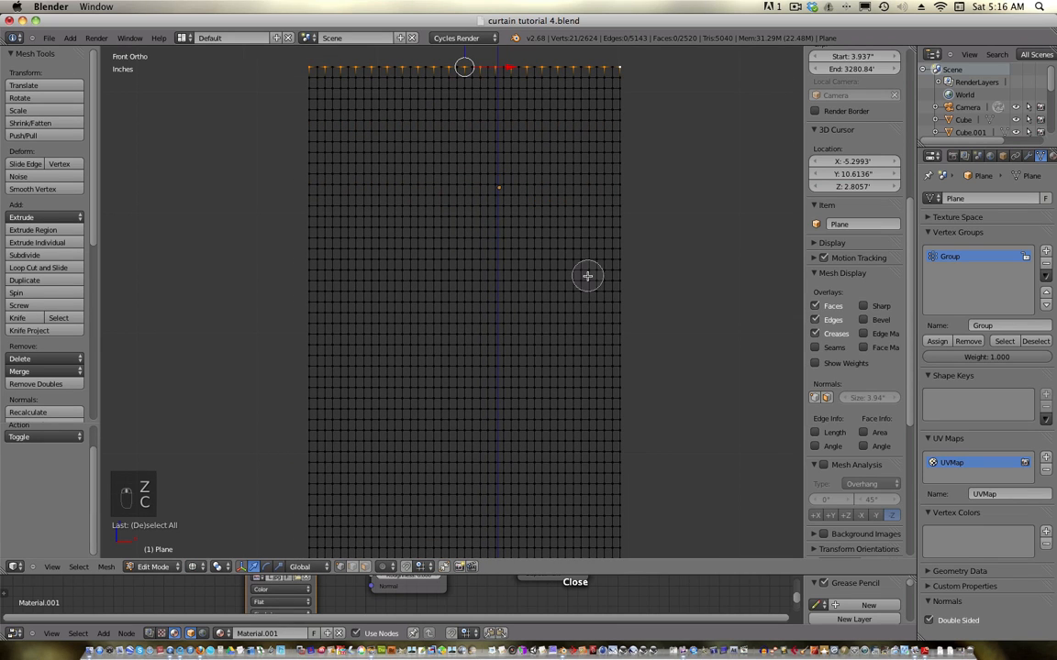
scroll(587, 276, "up", 2)
key("Escape")
scroll(670, 243, "down", 1, "shift")
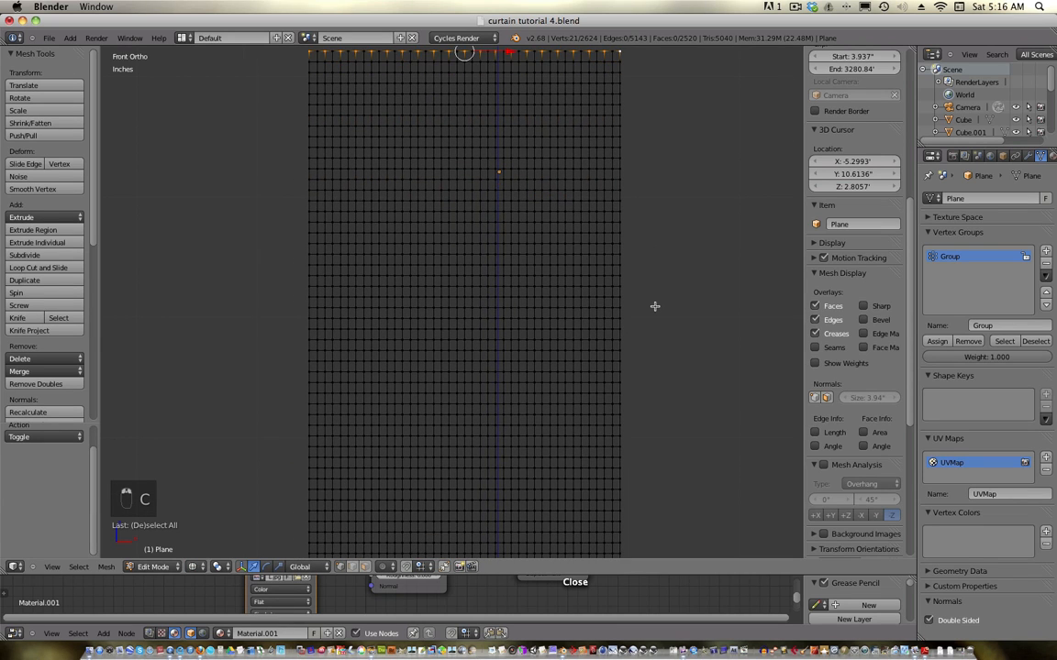
scroll(653, 259, "down", 1)
scroll(649, 275, "up", 1, "shift")
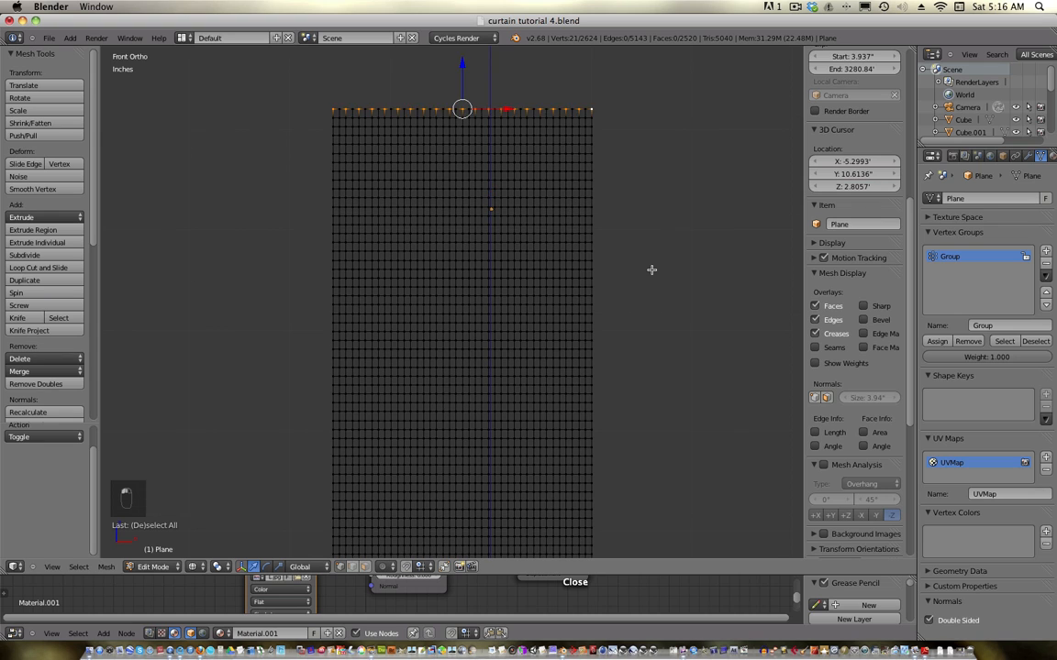
scroll(651, 270, "up", 1, "shift")
key("c")
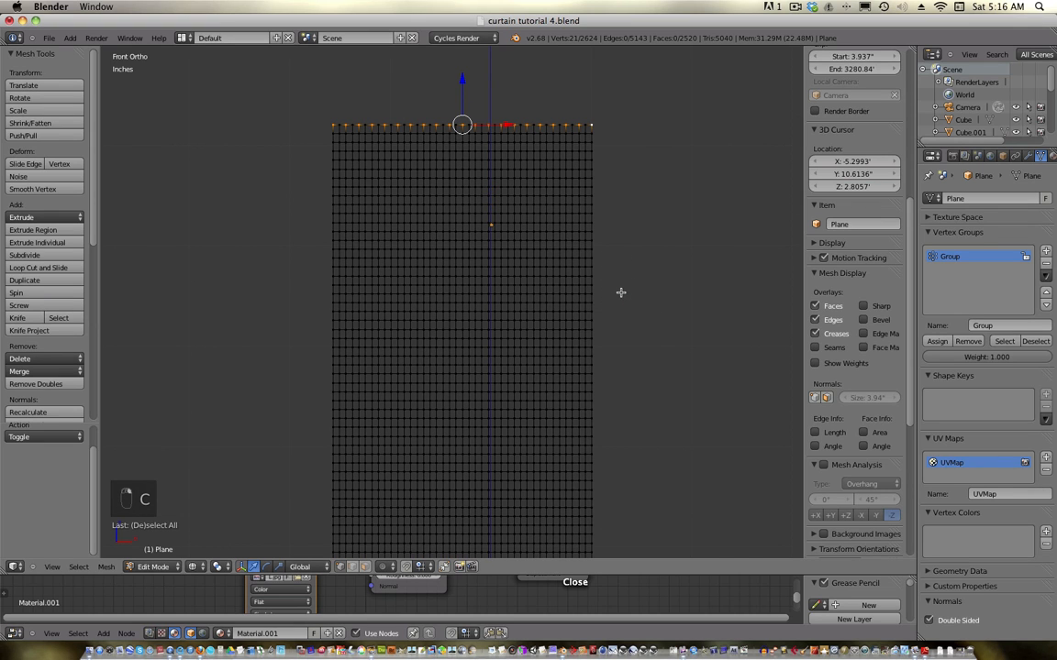
key("a")
scroll(624, 312, "down", 2)
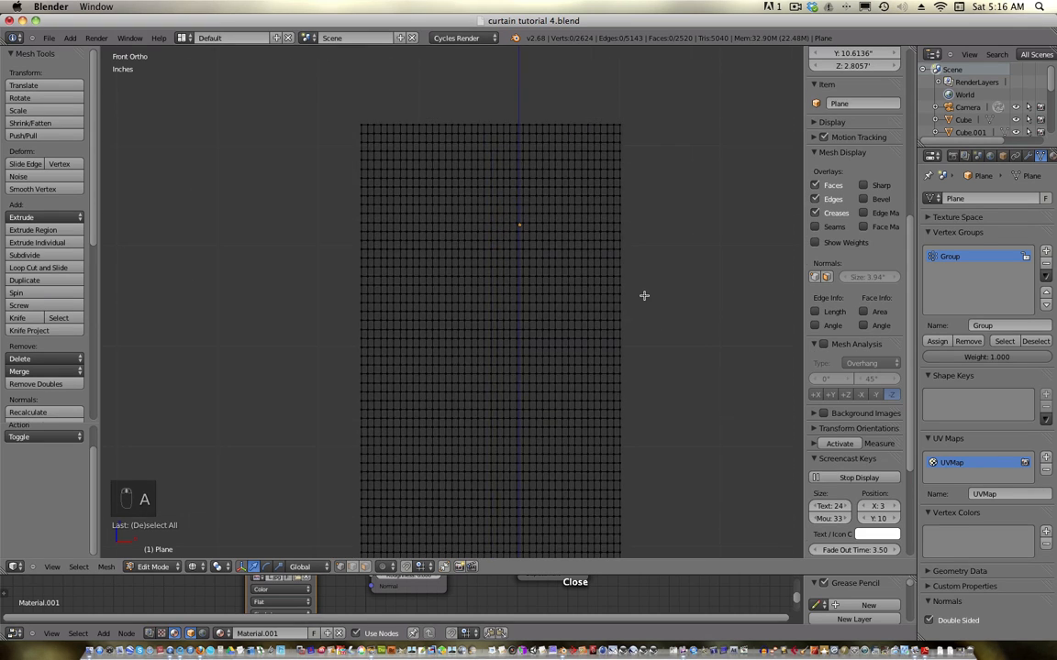
middle_click_drag(624, 312, 635, 234, "shift")
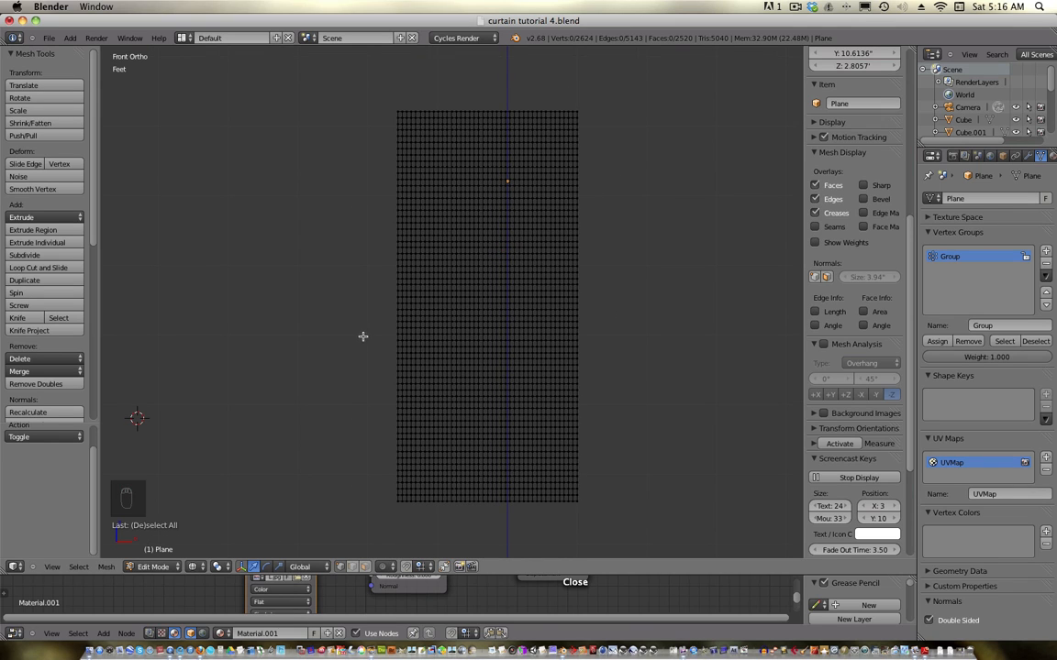
- Circle-select a thin diagonal band of vertices from the curtain's upper right edge down to its left edge, assign it to Group, and select the group
key("c")
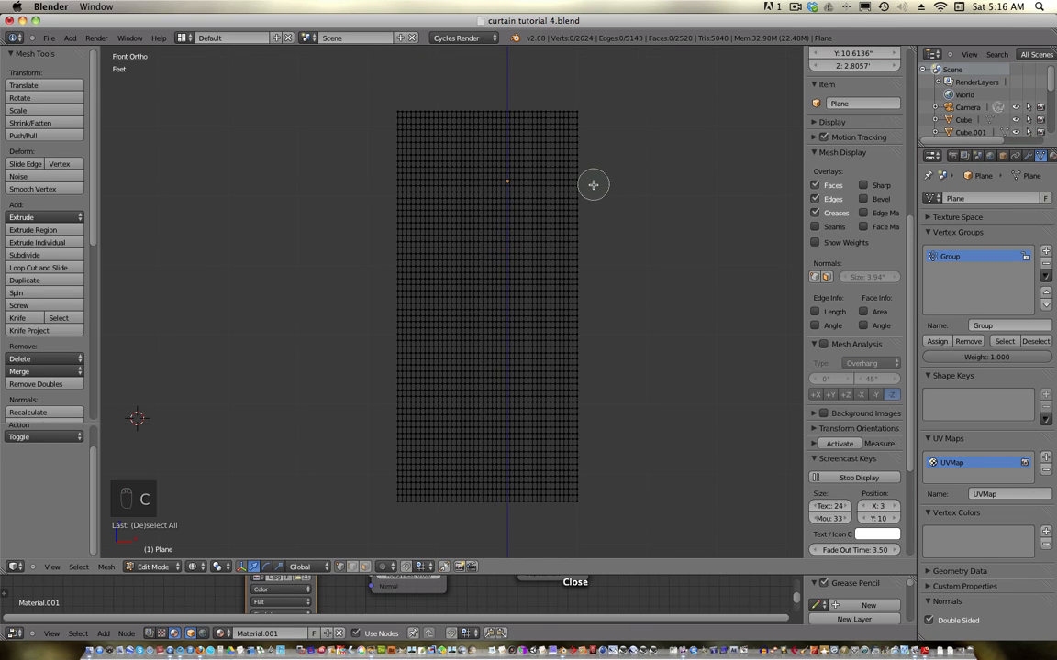
right_click(594, 184)
key("c")
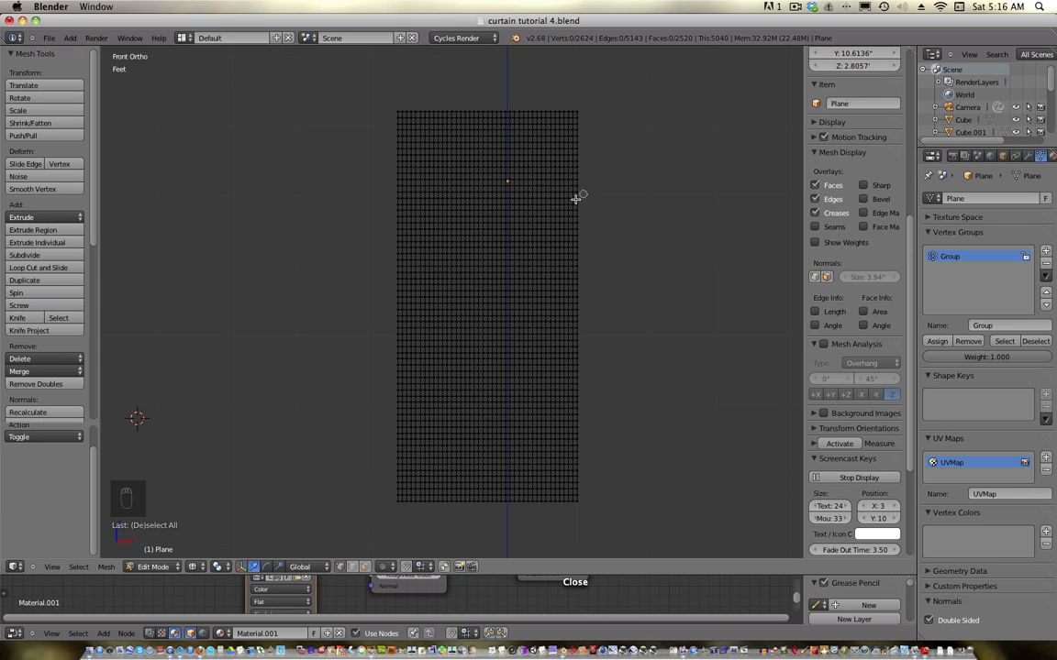
left_click_drag(578, 198, 384, 323)
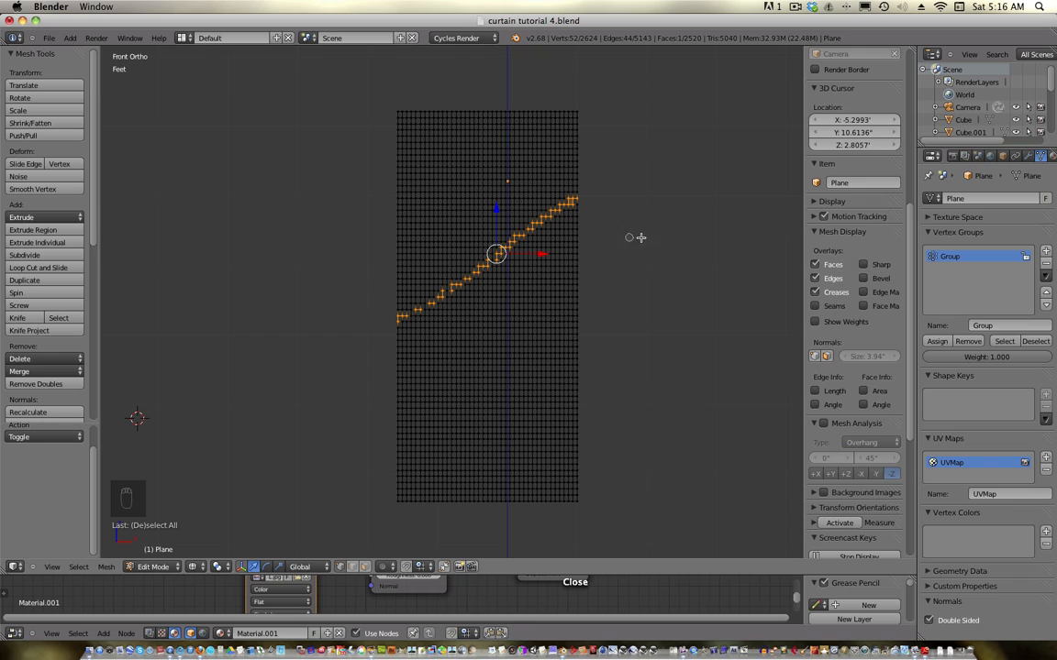
left_click(935, 341)
left_click(1009, 341)
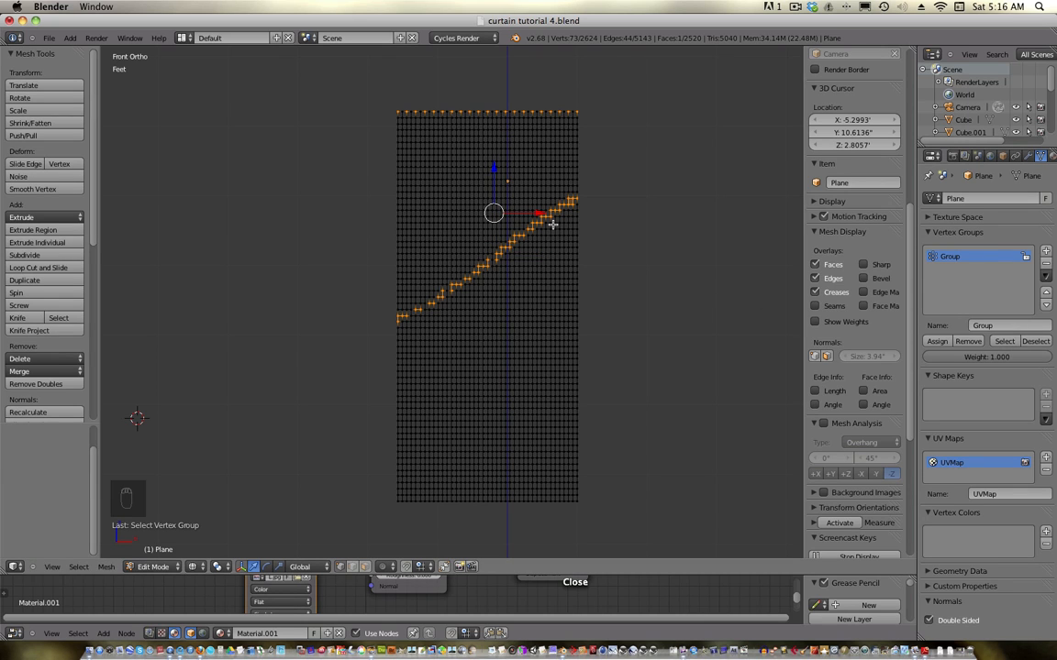
- Add a Basis shape key and a Key 1 shape key to the curtain plane and reopen its mesh for editing
key("Tab")
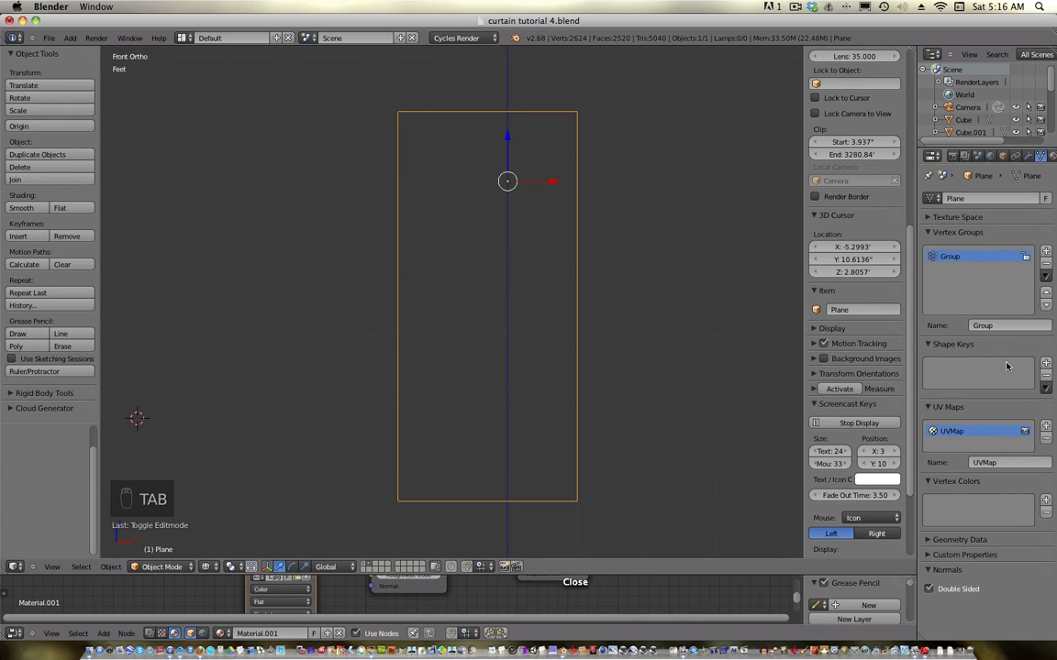
left_click(1048, 364)
left_click(1036, 365)
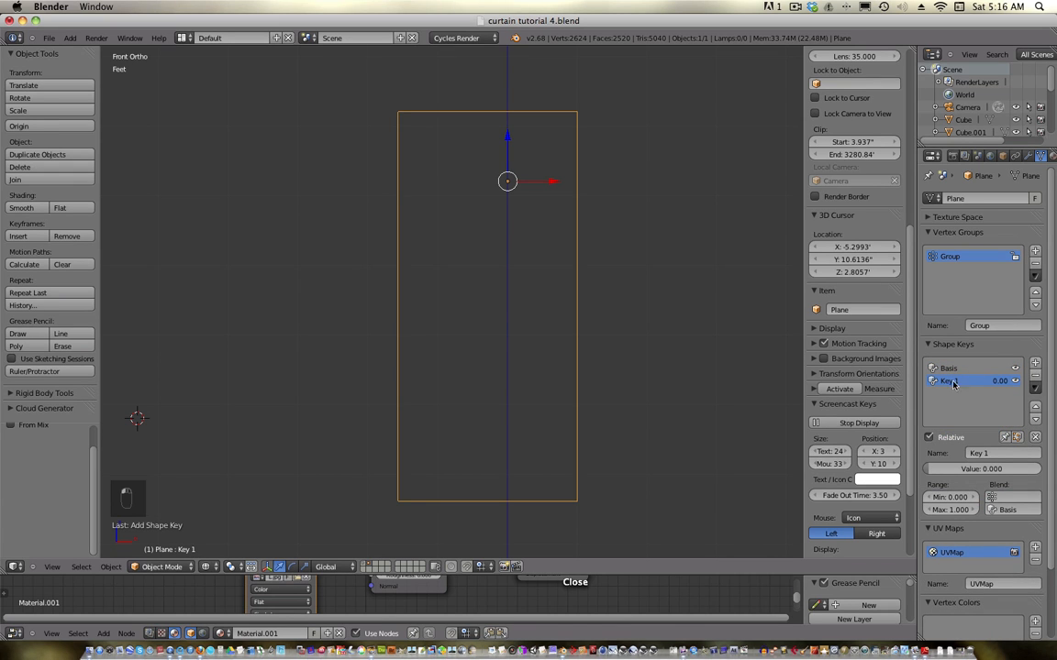
key("Tab")
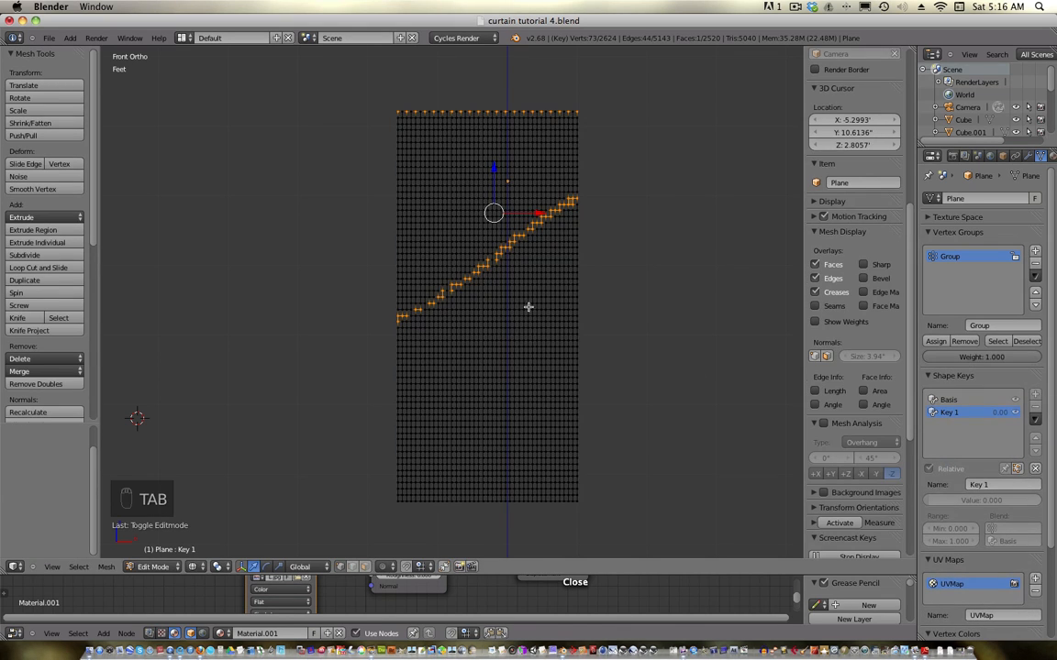
- Circle-deselect the diagonal band of vertices so that only the alternating top-edge vertices stay selected
middle_click_drag(520, 304, 543, 320, "shift")
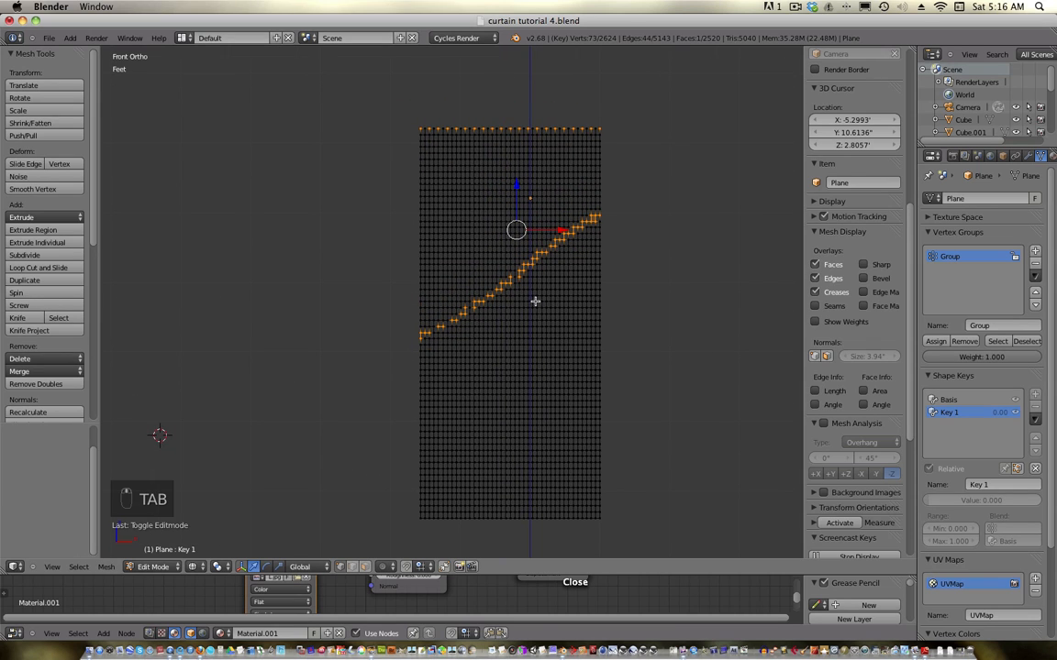
key("c")
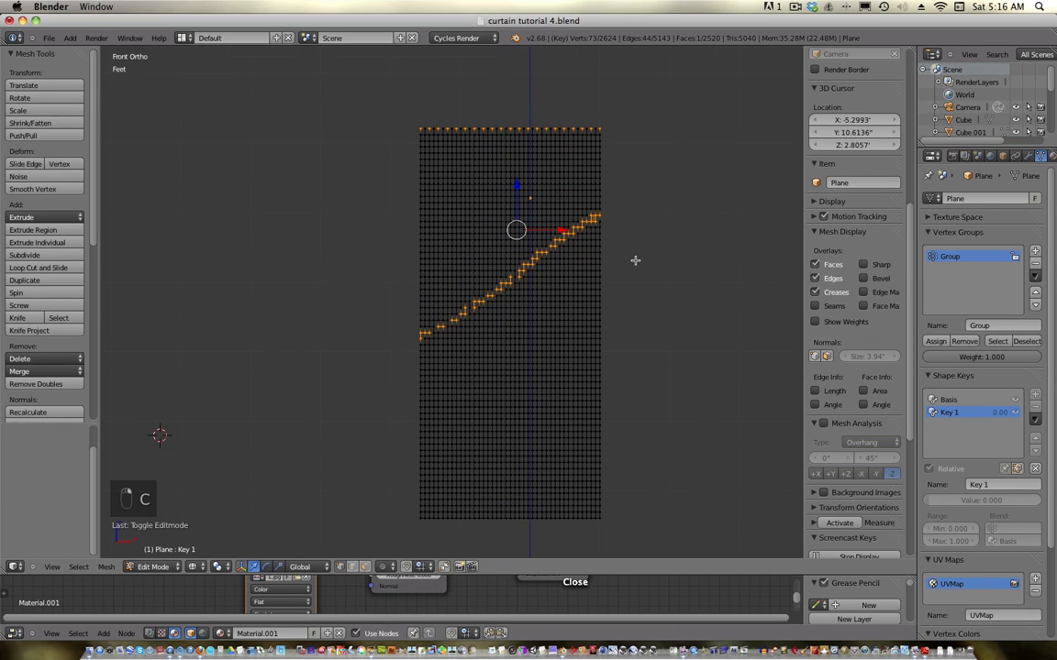
key("c")
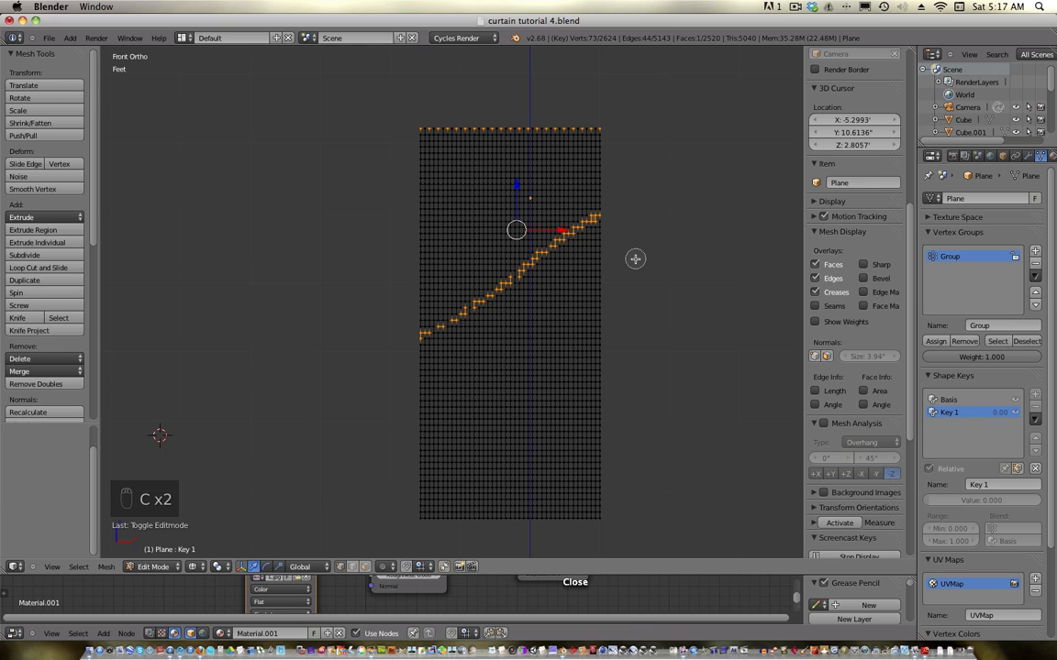
middle_click_drag(615, 214, 416, 343)
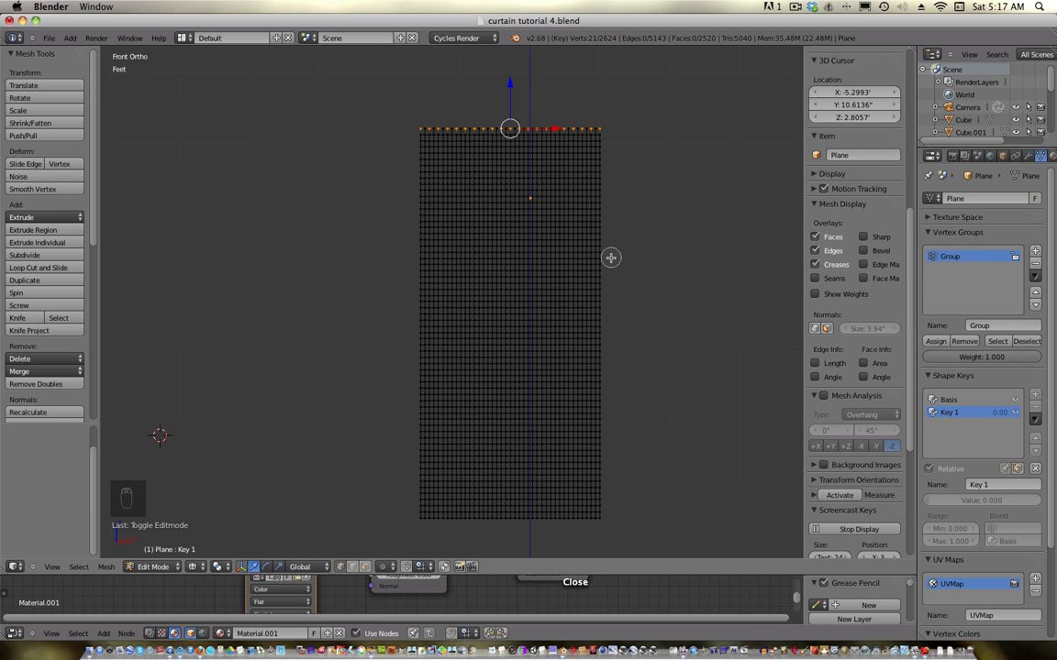
key("Escape")
- In top view, move the alternating top-edge vertices about -1.85" along the Y axis to form pleats
middle_click_drag(659, 213, 625, 317, "shift")
scroll(665, 301, "up", 1)
key("KP_7")
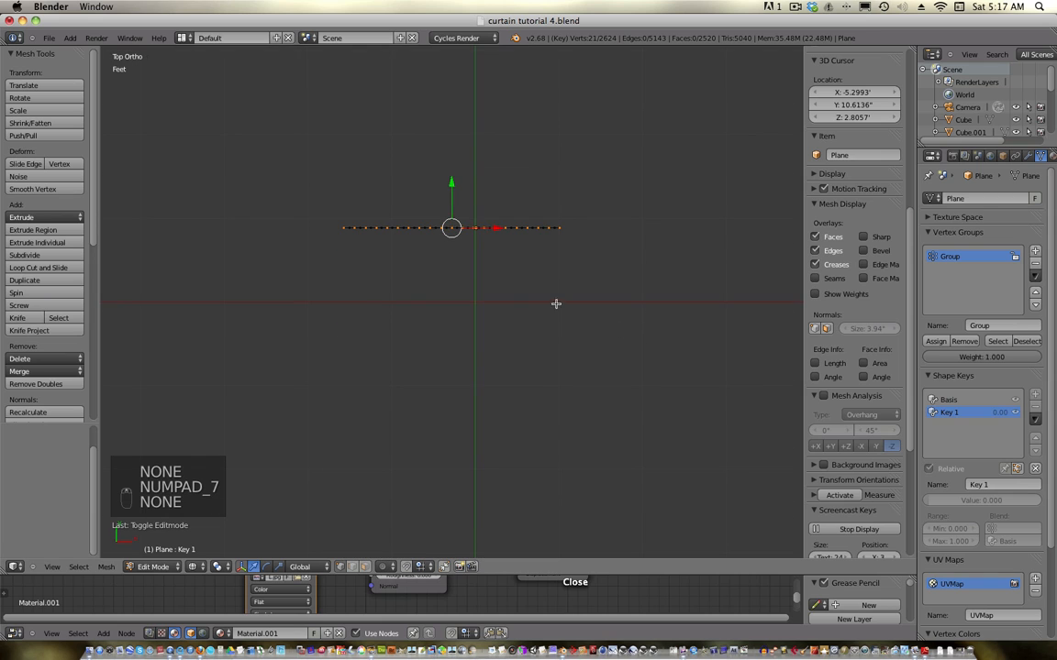
scroll(519, 261, "up", 5)
middle_click_drag(518, 262, 531, 320, "shift")
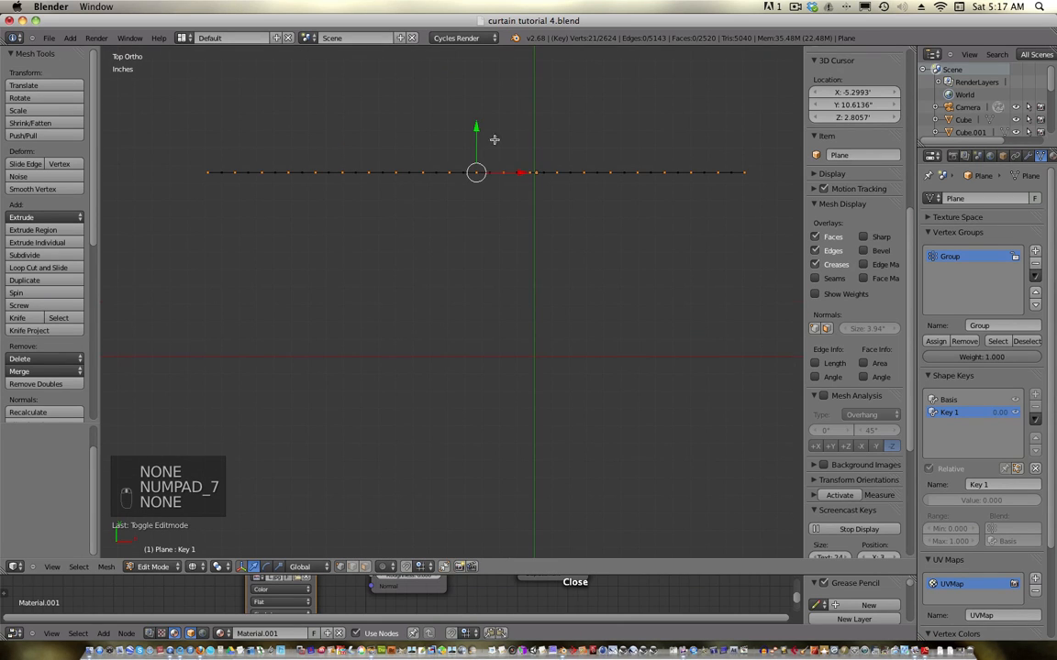
key("g")
key("y")
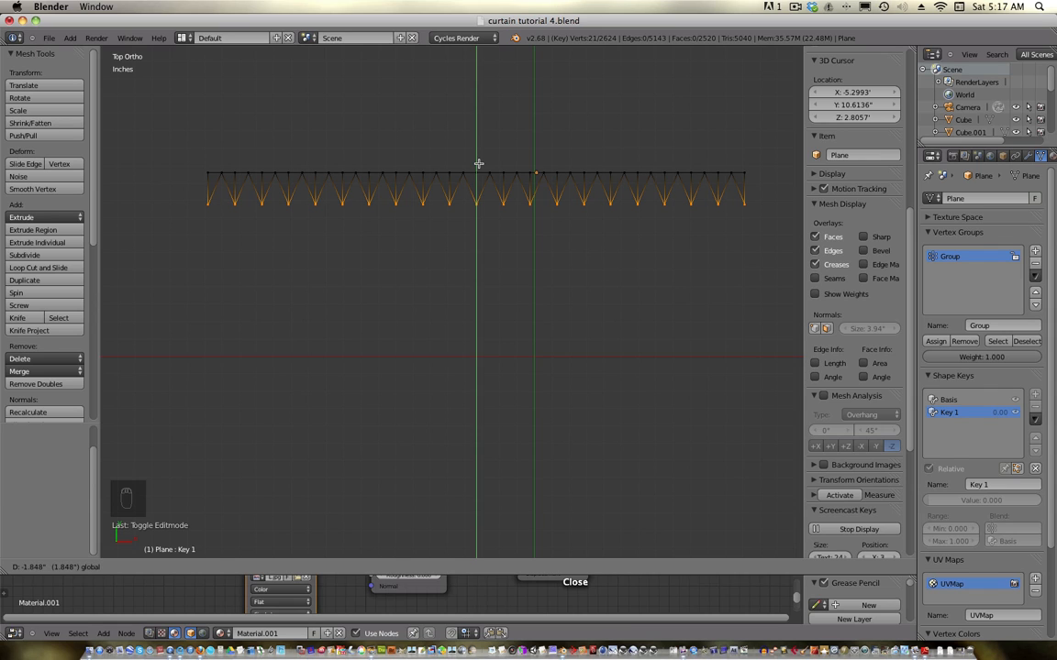
left_click(478, 163)
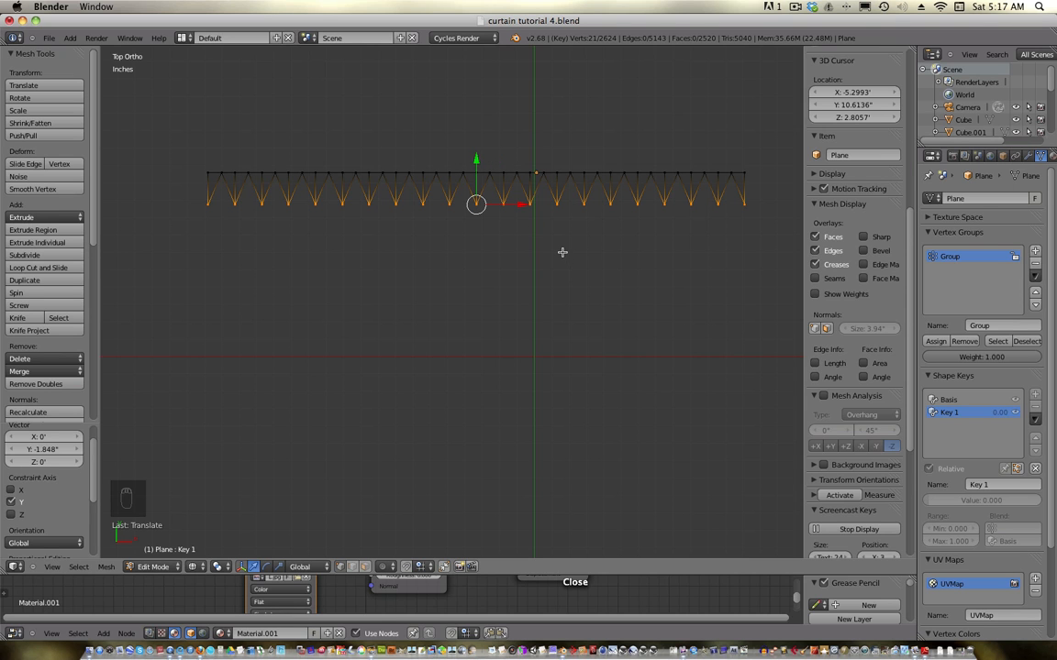
- Examine the pleated top edge in perspective from several angles and from the front
middle_click_drag(630, 335, 617, 299)
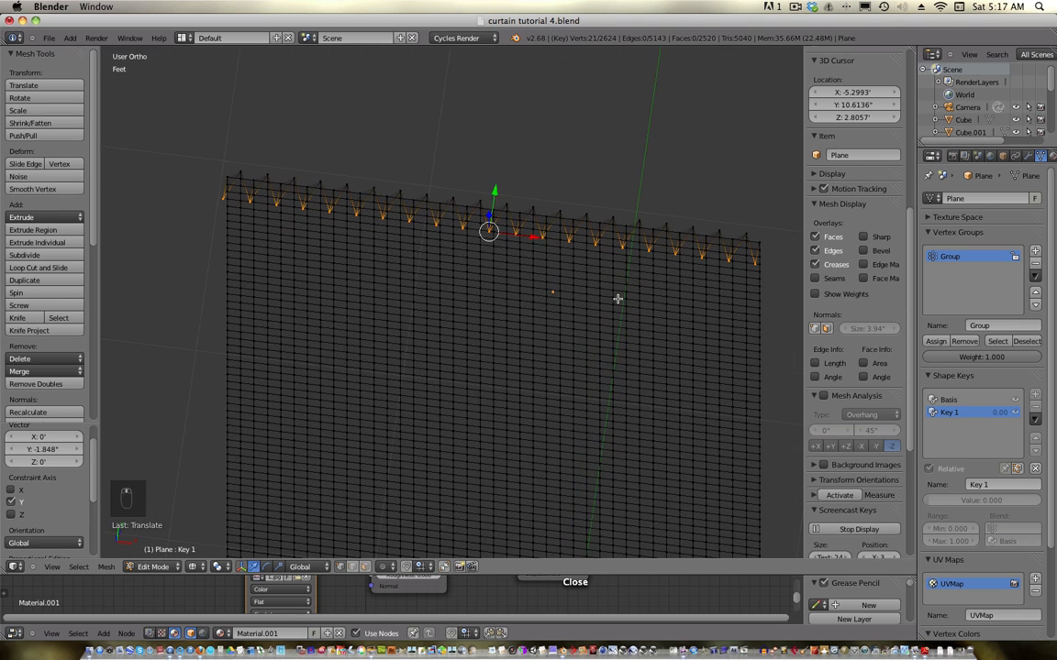
key("KP_5")
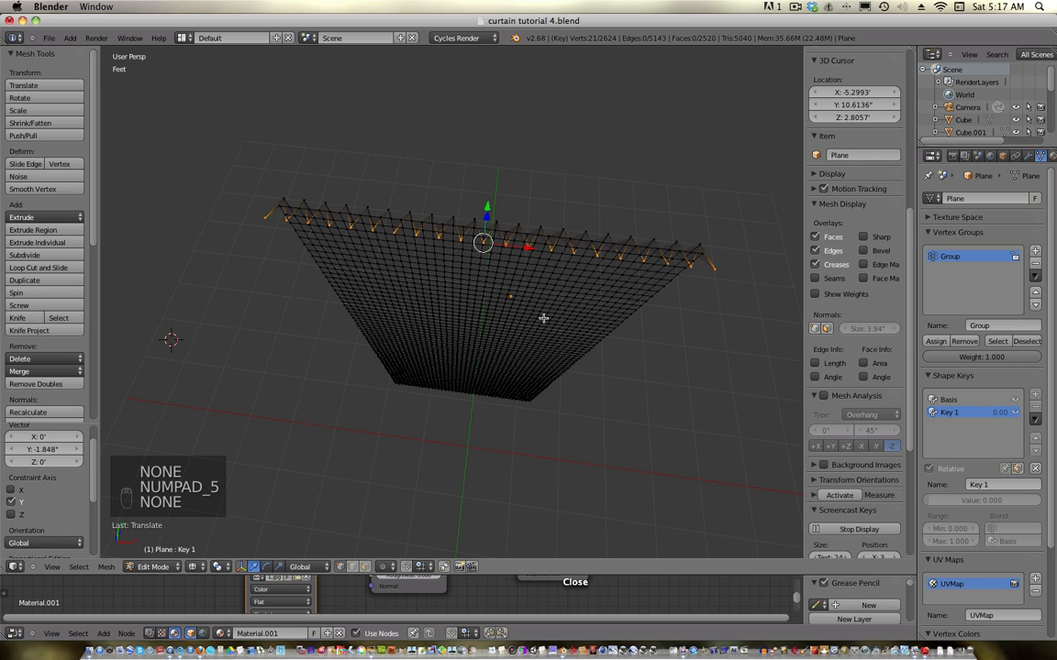
middle_click_drag(543, 318, 542, 291)
middle_click_drag(554, 384, 503, 288)
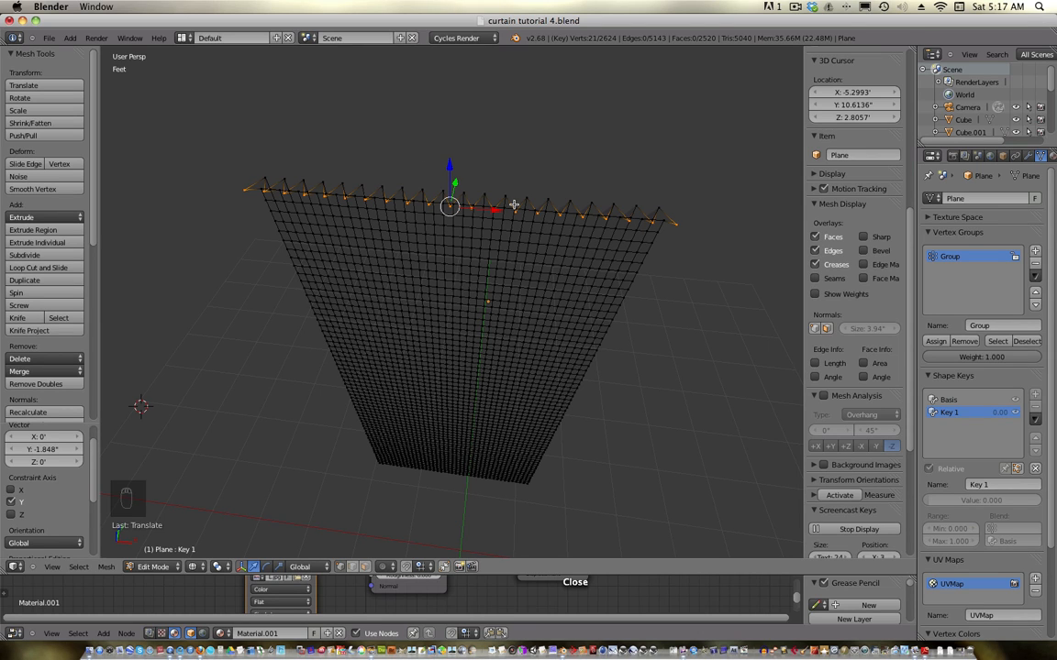
middle_click_drag(509, 191, 570, 245)
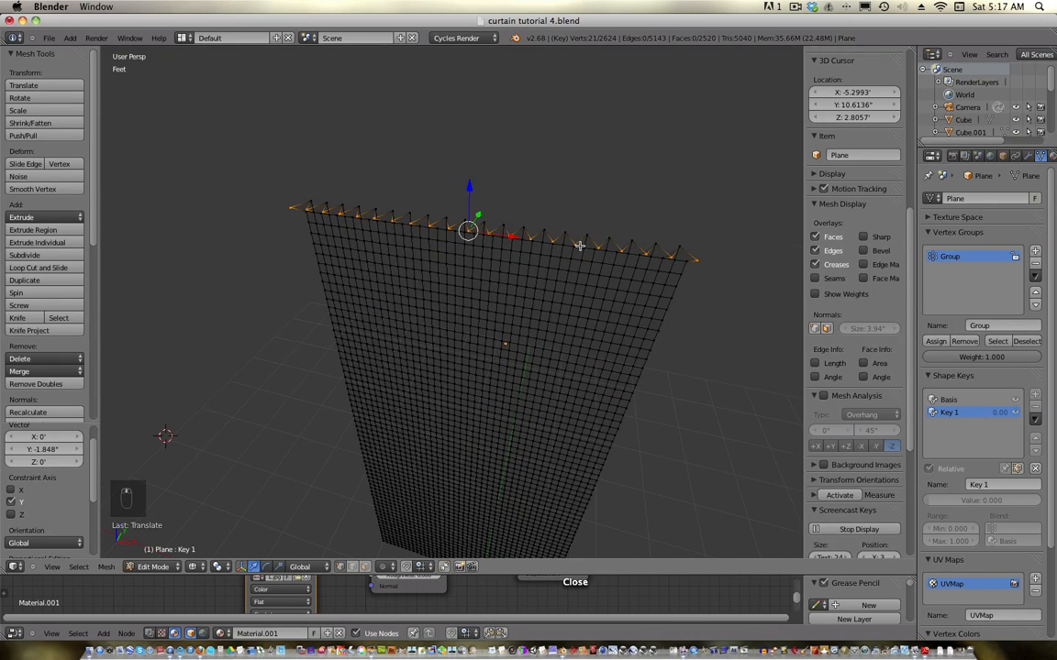
key("KP_1")
key("KP_5")
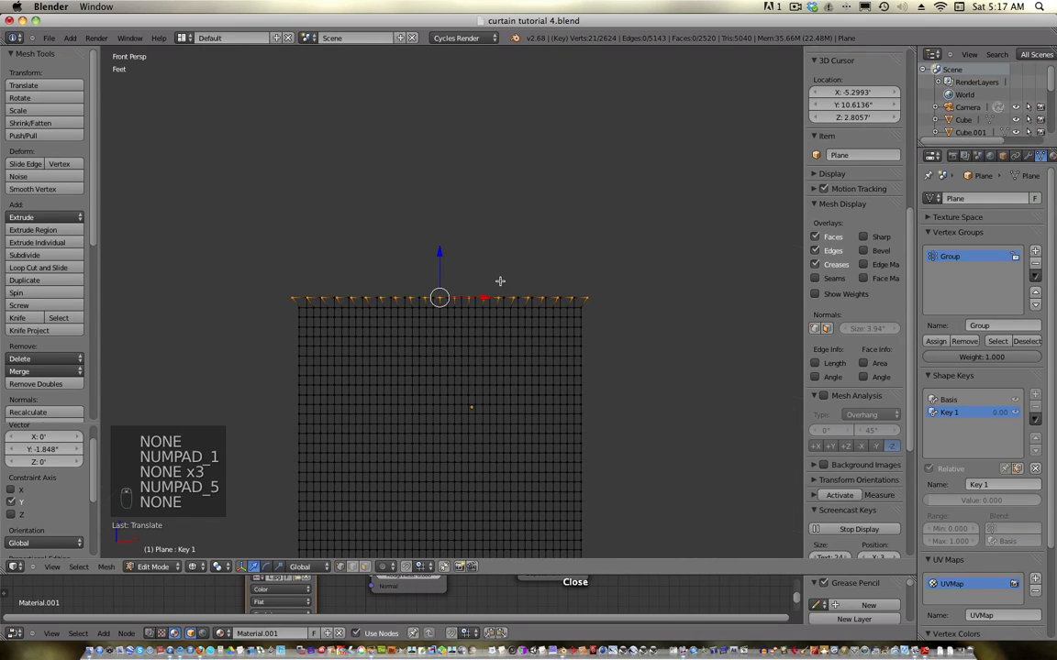
scroll(476, 275, "up", 3)
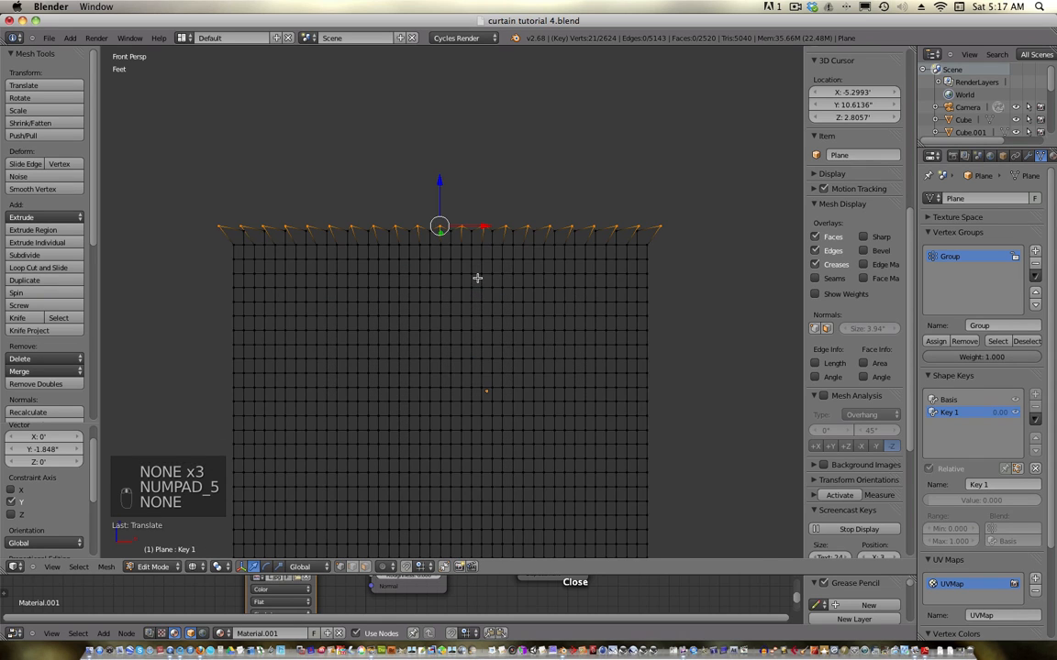
key("KP_5")
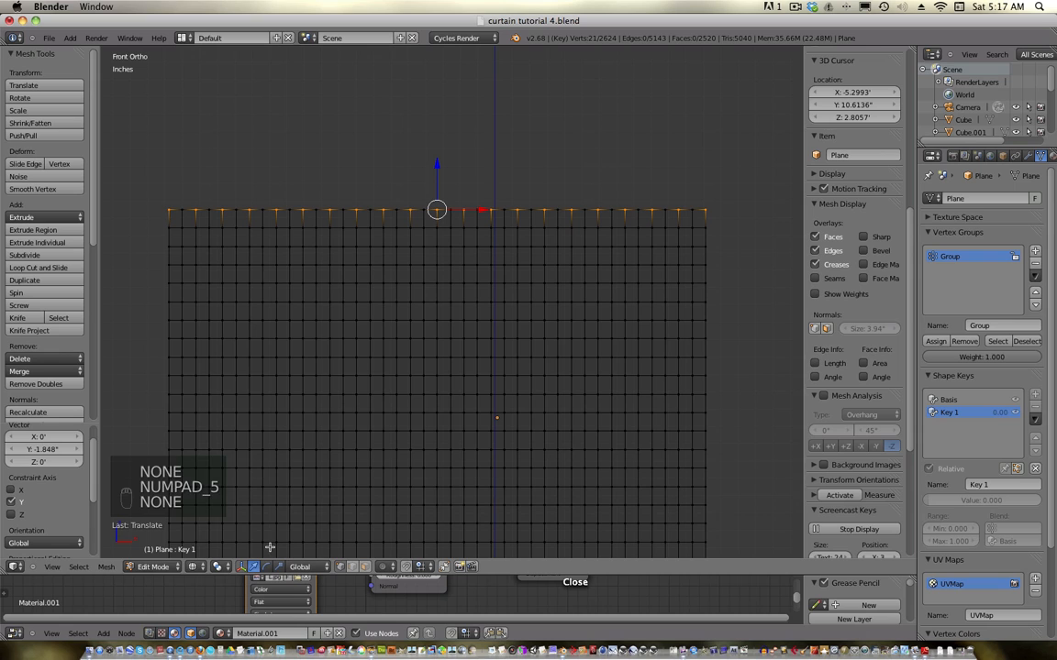
- Set the pivot point to Active Element and make the curtain's top right corner vertex active
left_click(216, 567)
left_click(217, 567)
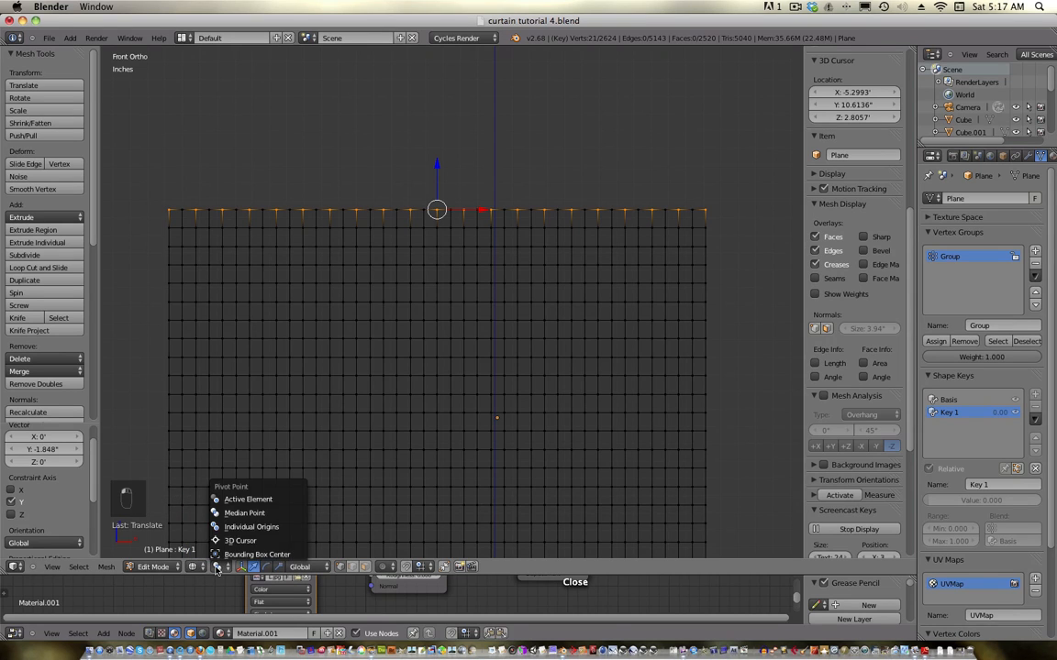
left_click(259, 500)
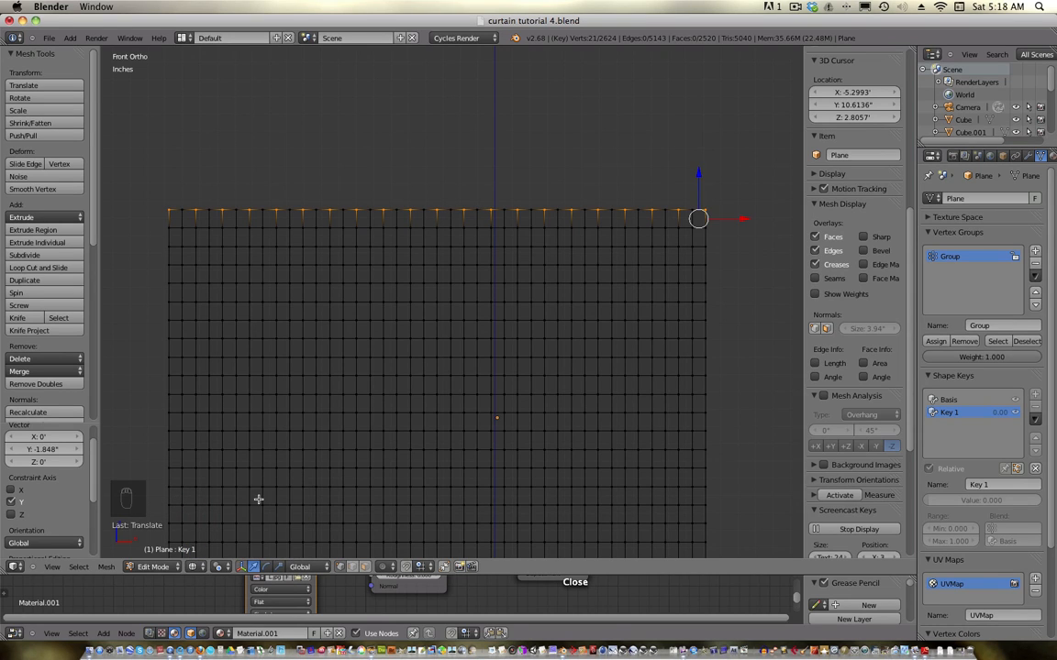
right_click(704, 211, "shift")
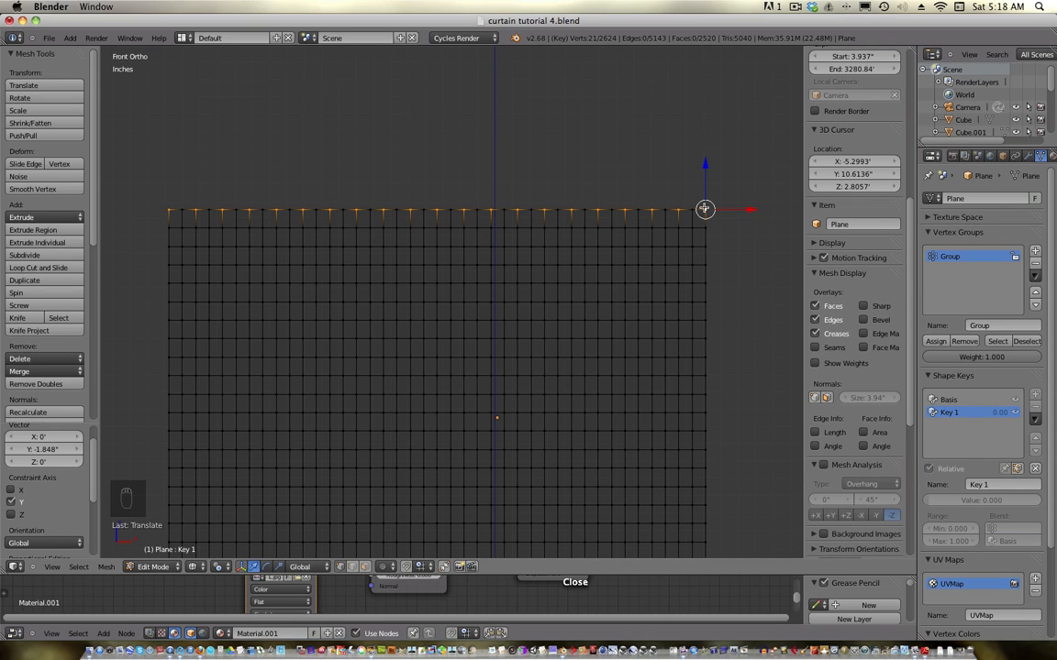
- Enable proportional editing and scale the top-edge vertices to about 0.774 toward the right corner, with a proportional size of 0.62
scroll(624, 331, "down", 4)
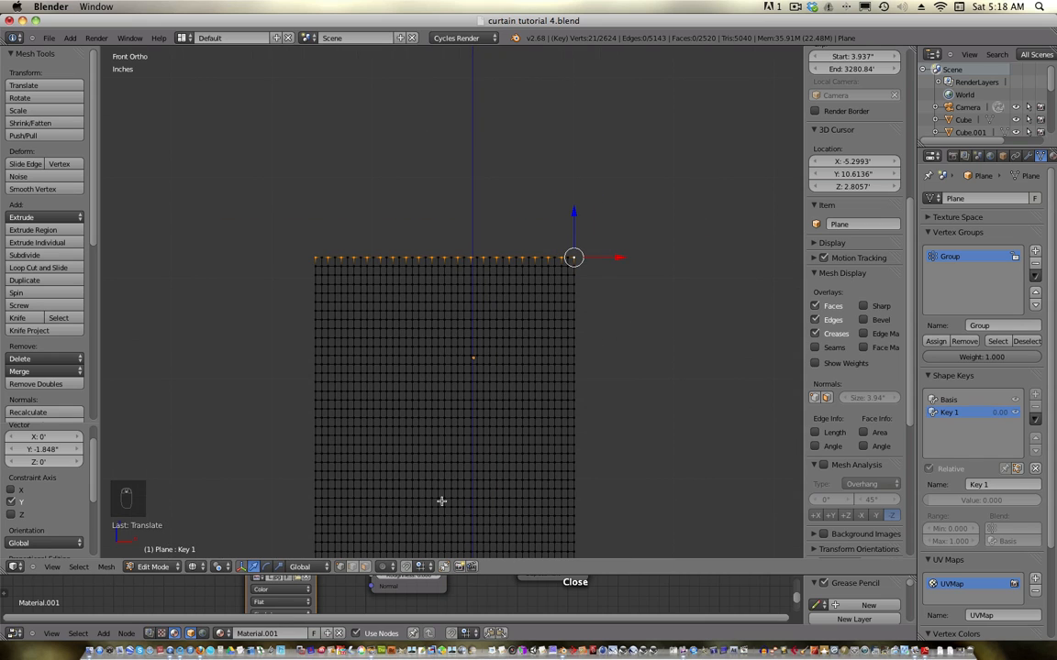
left_click(386, 570)
left_click(392, 539)
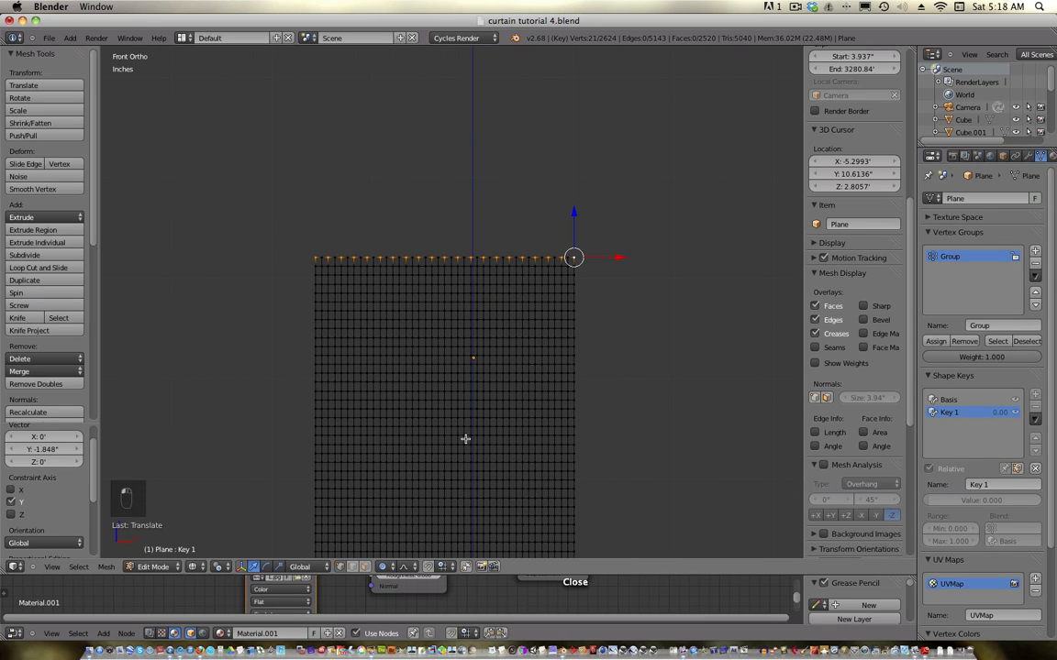
key("s")
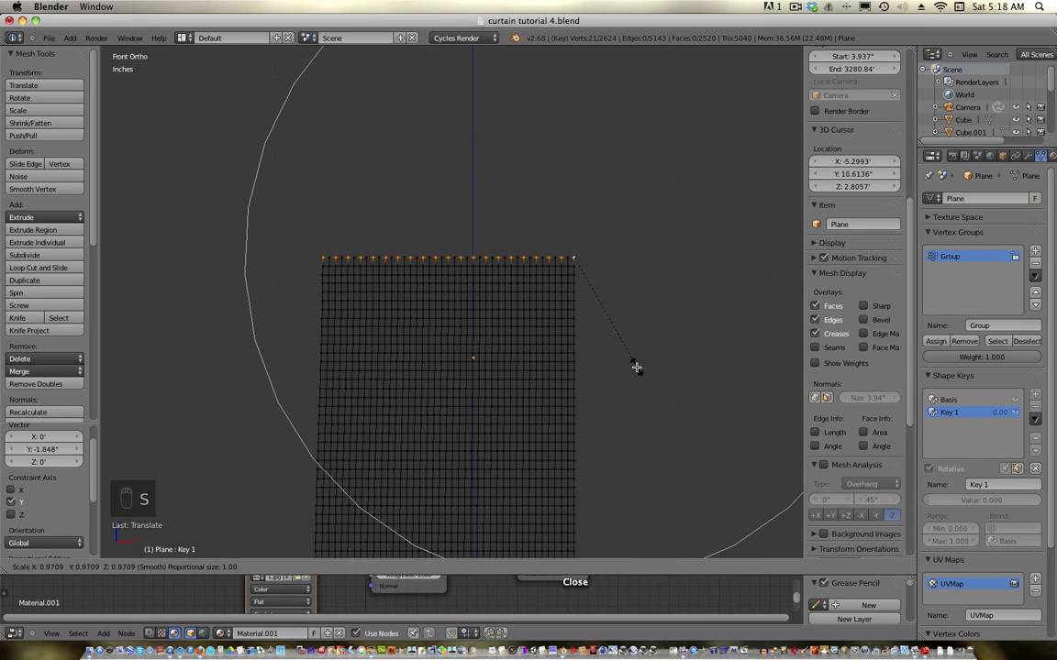
scroll(632, 360, "up", 1)
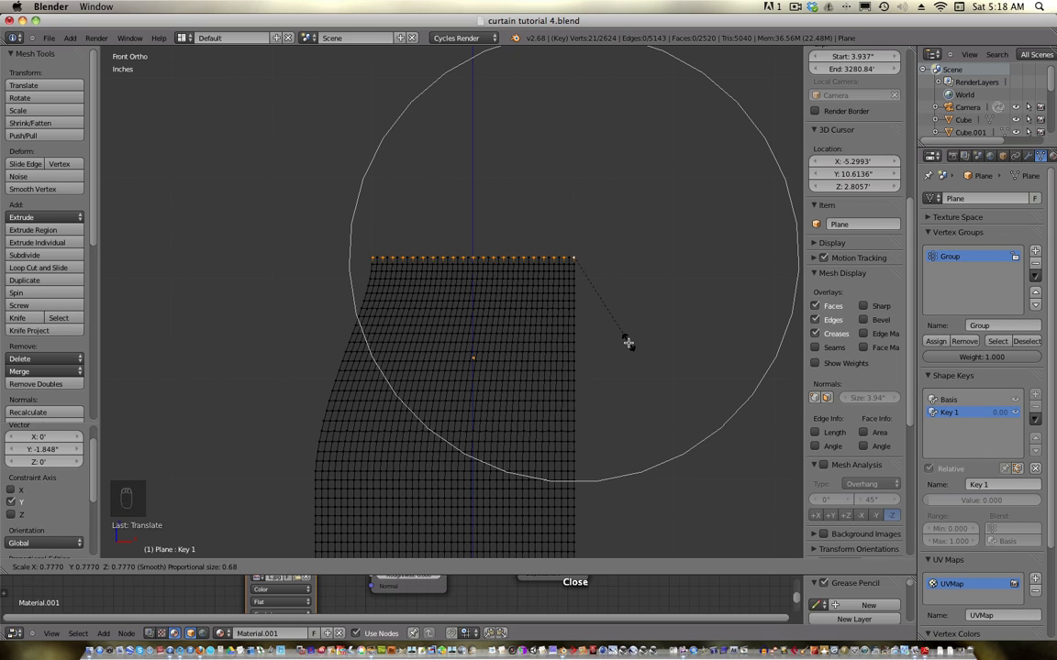
scroll(628, 342, "up", 1)
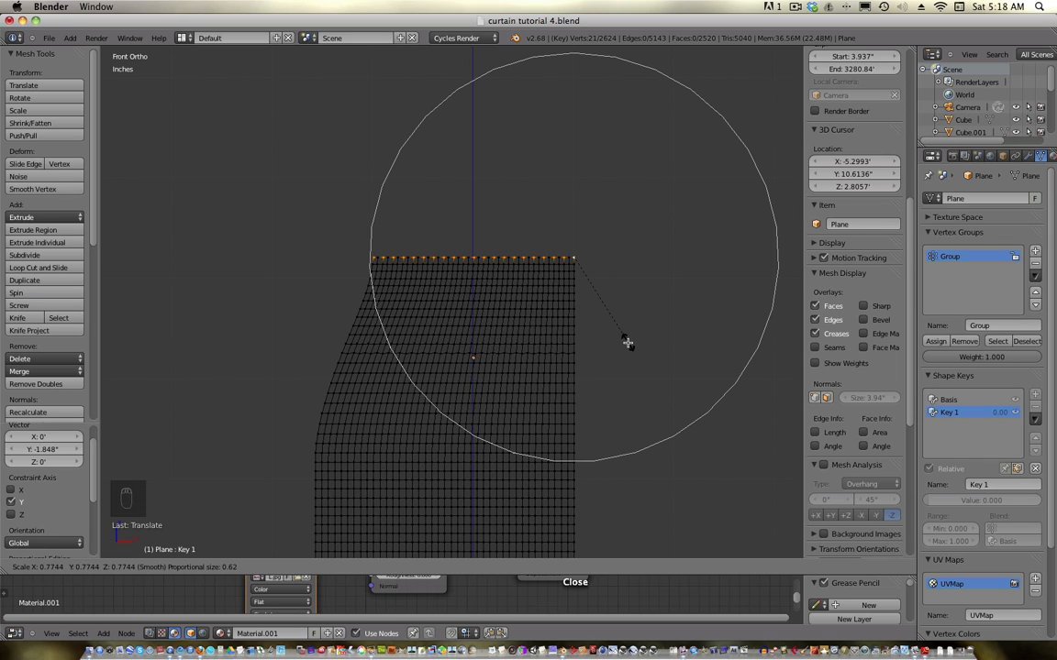
left_click(627, 342)
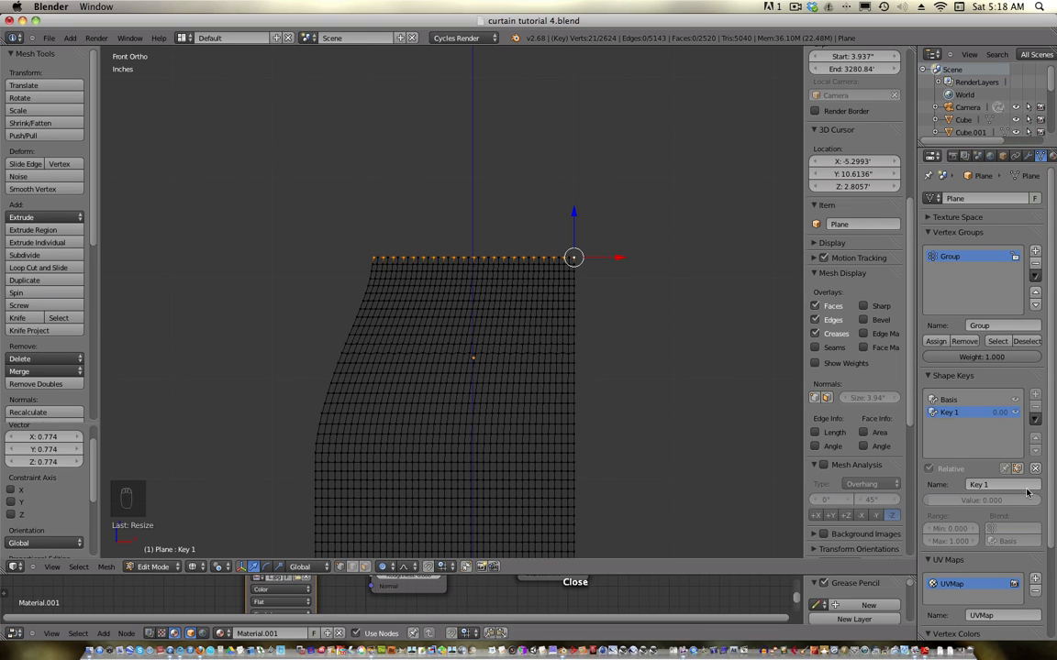
- Select the vertices of Group and circle-deselect the top-edge row, keeping only the diagonal tie-back band selected
left_click(997, 340)
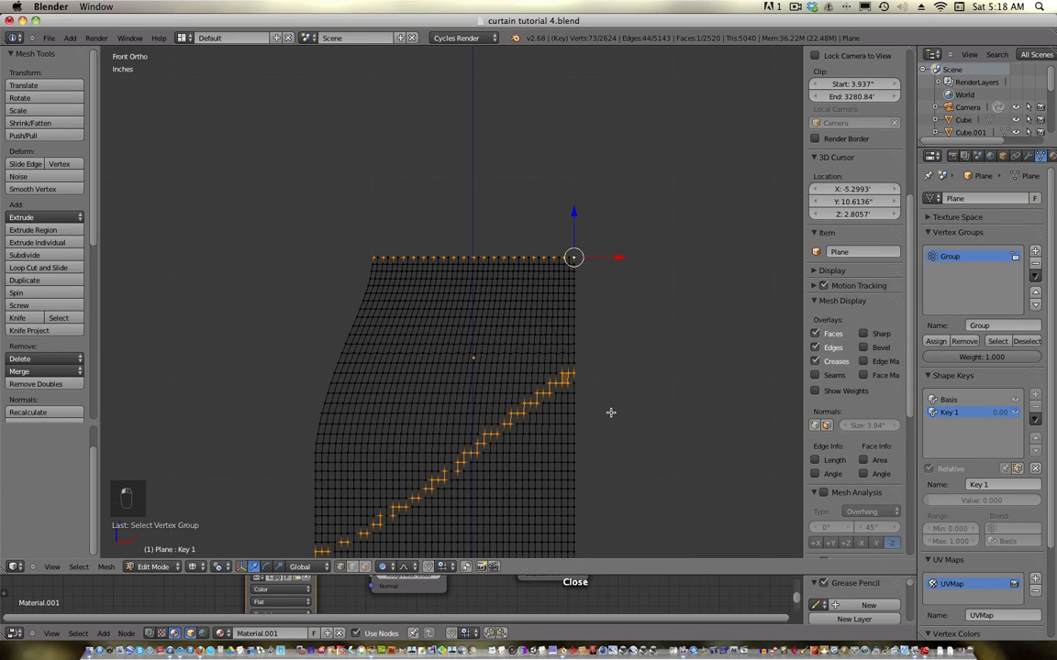
scroll(620, 325, "down", 1, "shift")
scroll(613, 360, "up", 3, "shift")
scroll(662, 448, "down", 1, "shift")
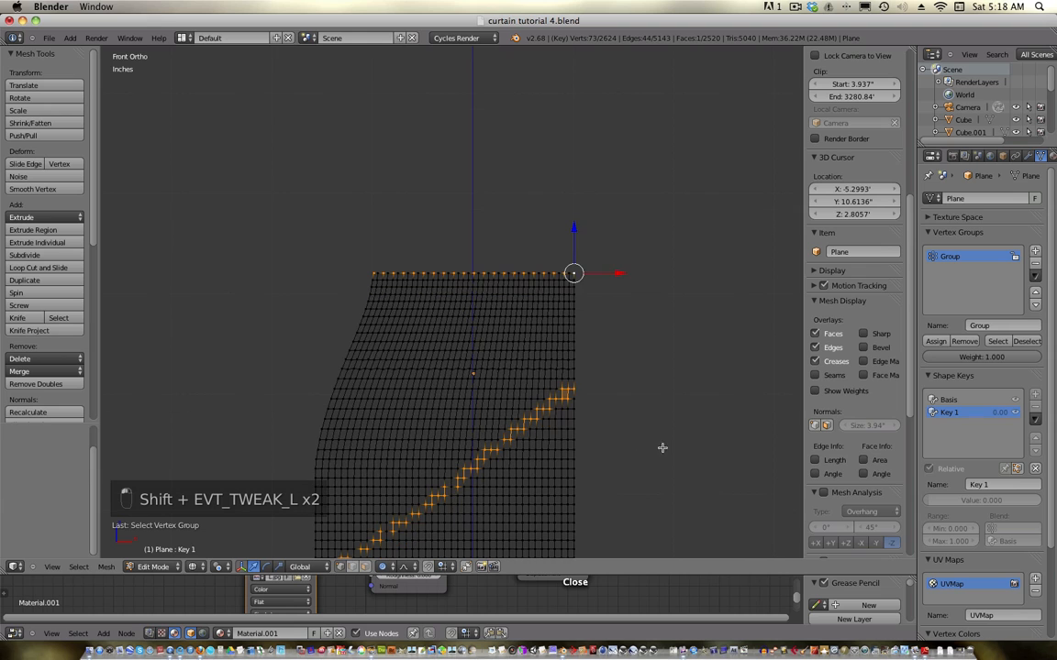
scroll(648, 471, "up", 1, "shift")
middle_click_drag(649, 472, 655, 343, "shift")
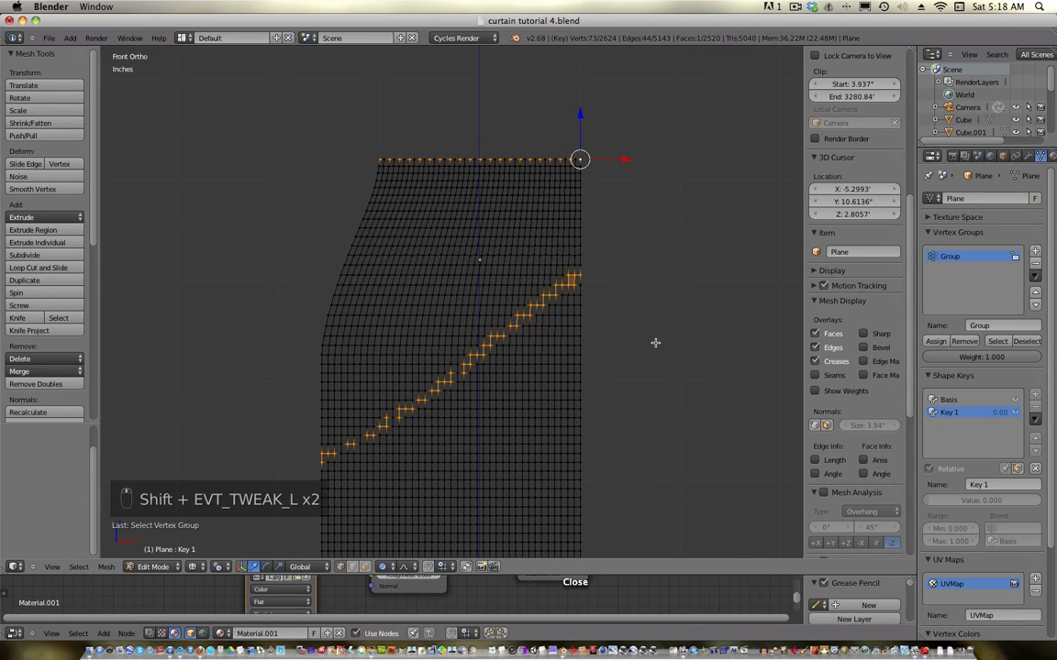
key("c")
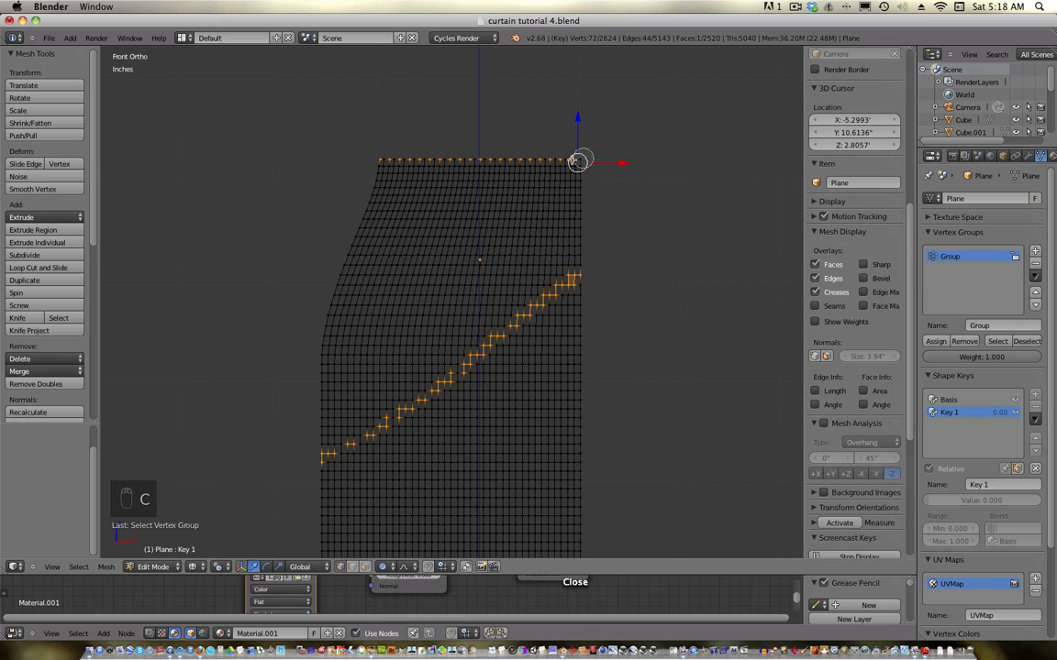
middle_click_drag(578, 158, 375, 158)
right_click(374, 157)
- Make the vertex at the upper right end of the diagonal band the active one
scroll(657, 264, "up", 3)
right_click(674, 255, "shift")
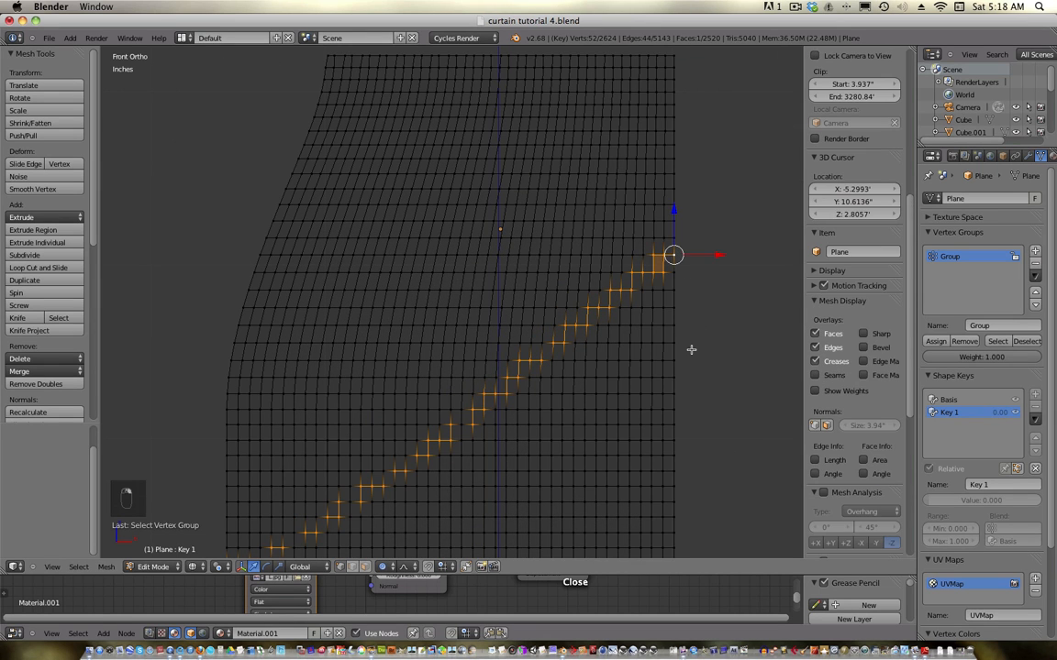
scroll(691, 350, "down", 3)
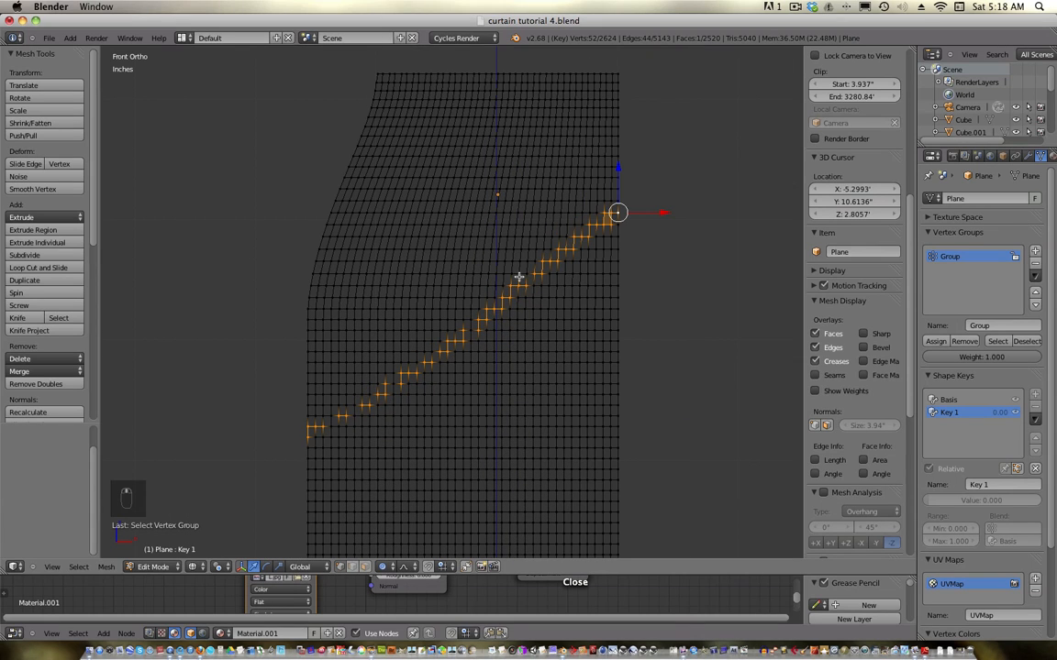
key("s")
key("s")
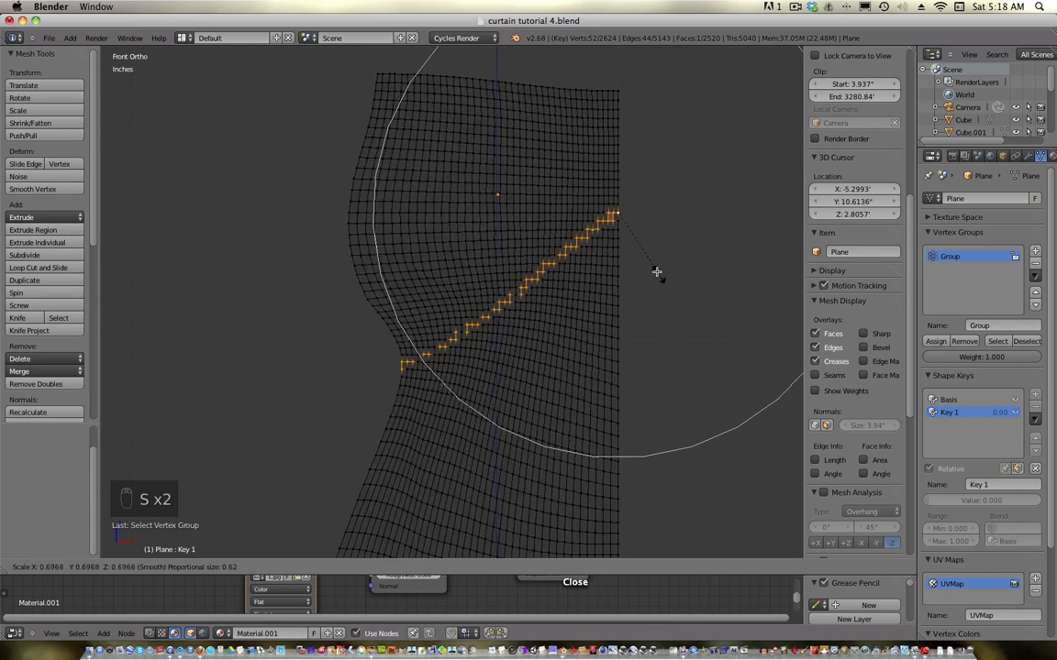
right_click(685, 285)
- Scale the diagonal tie-back band to about 0.295 toward the active right-edge vertex, using a smooth proportional size of 0.32
key("s")
scroll(679, 282, "up", 7)
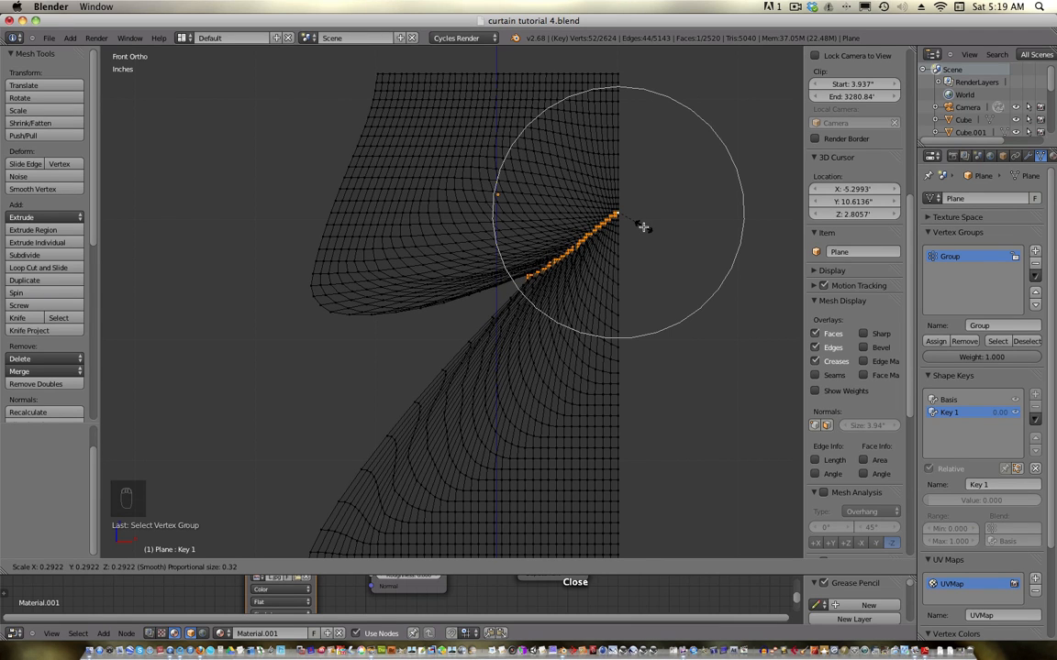
left_click(643, 227)
scroll(660, 283, "down", 4)
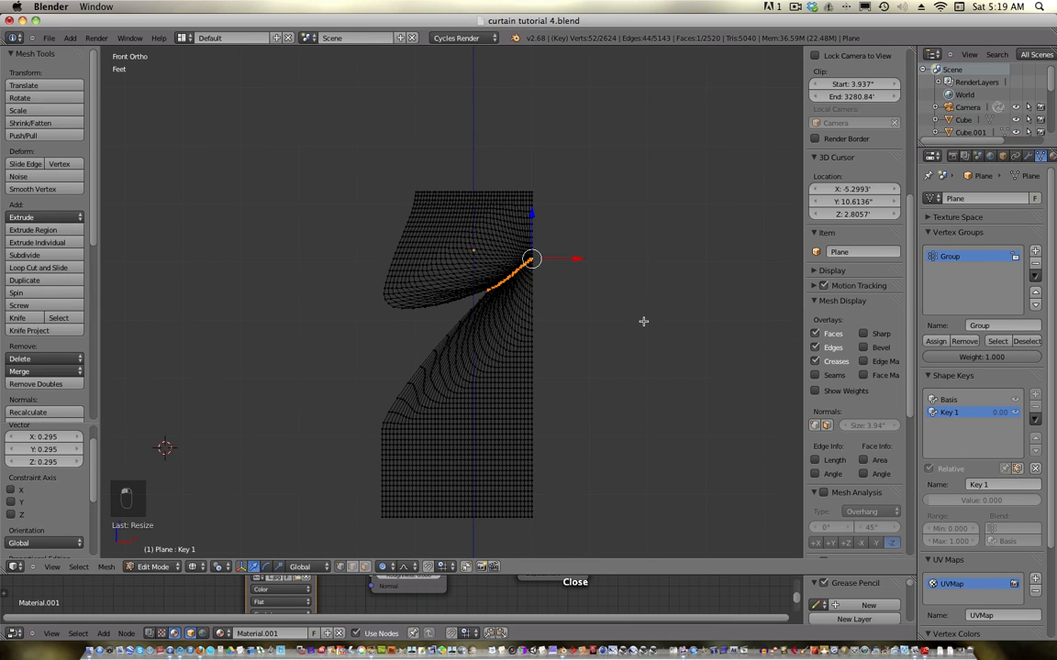
mouse_move(709, 309)
middle_mouse_down("shift")
mouse_move(708, 293)
mouse_move(722, 290)
mouse_move(706, 314)
middle_mouse_up("shift")
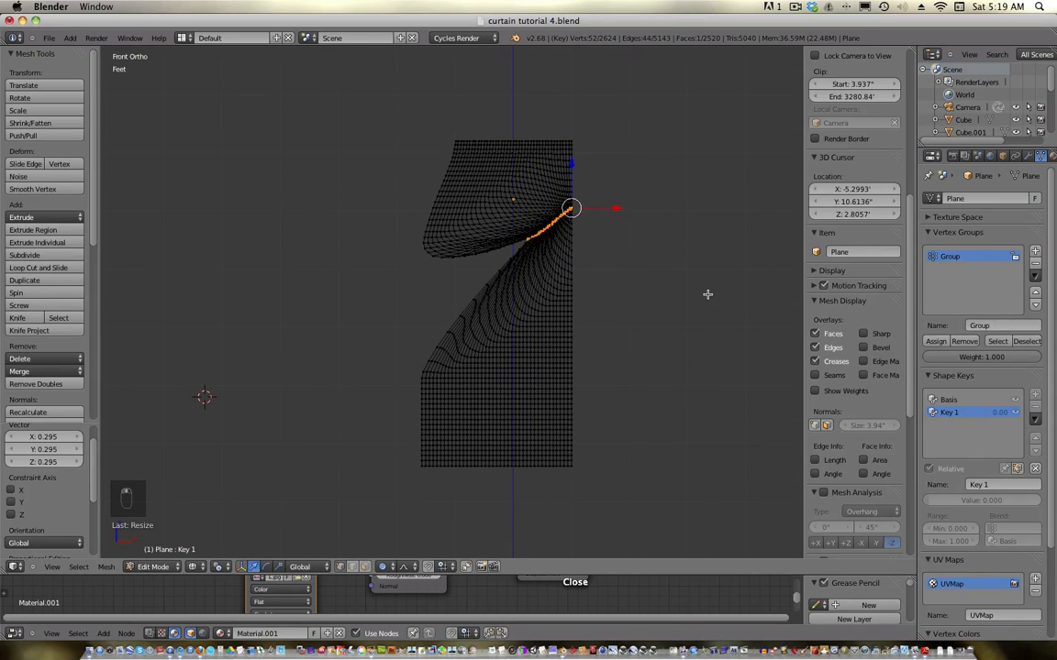
- Return to Object Mode with Texture viewport shading and scrub the Key 1 value to preview the tied-back shape
key("Tab")
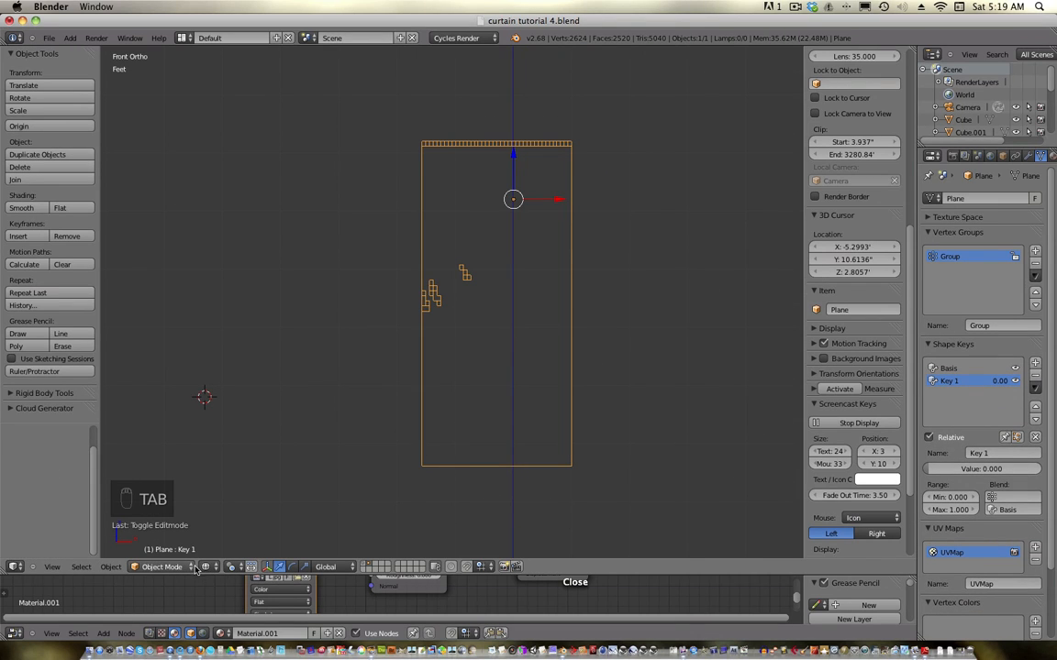
left_click(253, 566)
left_click(216, 462)
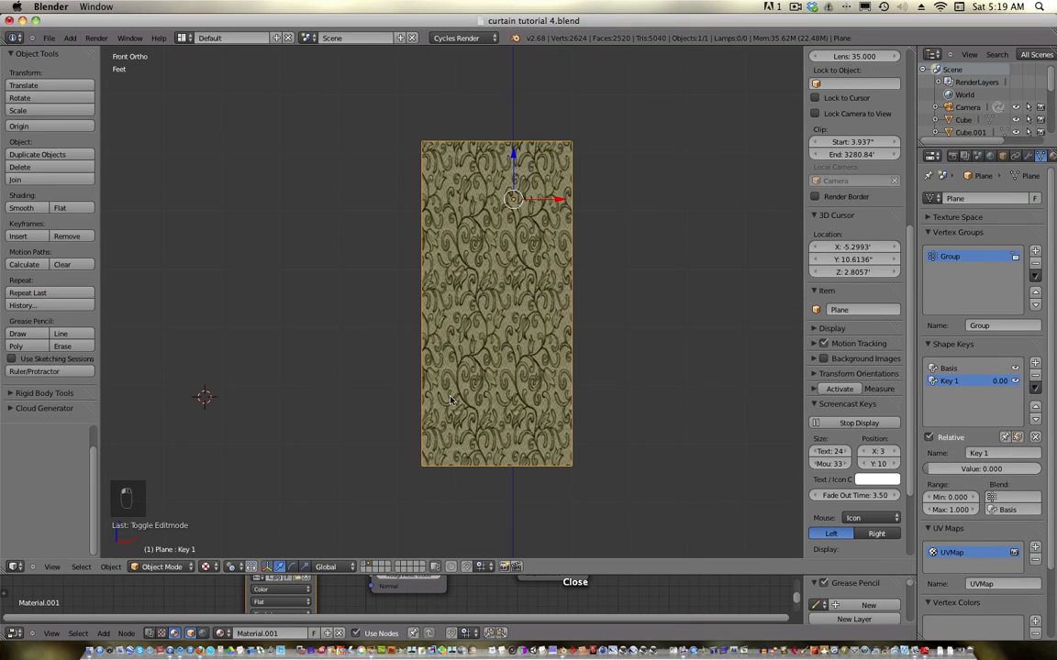
left_click_drag(962, 470, 812, 461)
- Duplicate the curtain plane, leaving the copy in the same place as the original
mouse_move(468, 378)
middle_mouse_down()
mouse_move(482, 379)
mouse_move(473, 381)
middle_mouse_up()
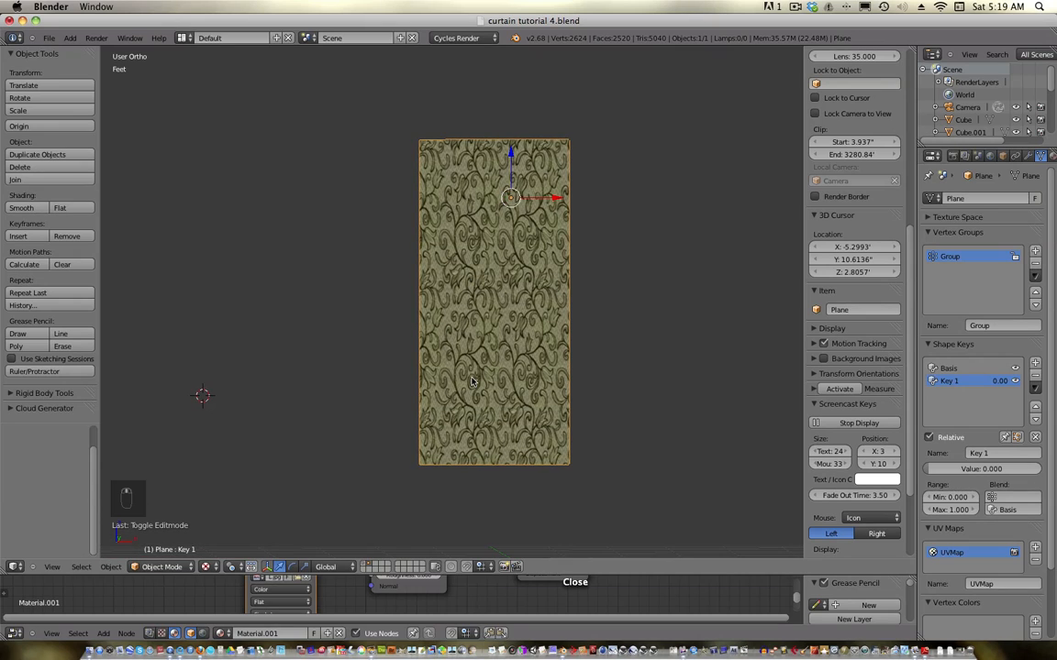
key("KP_5")
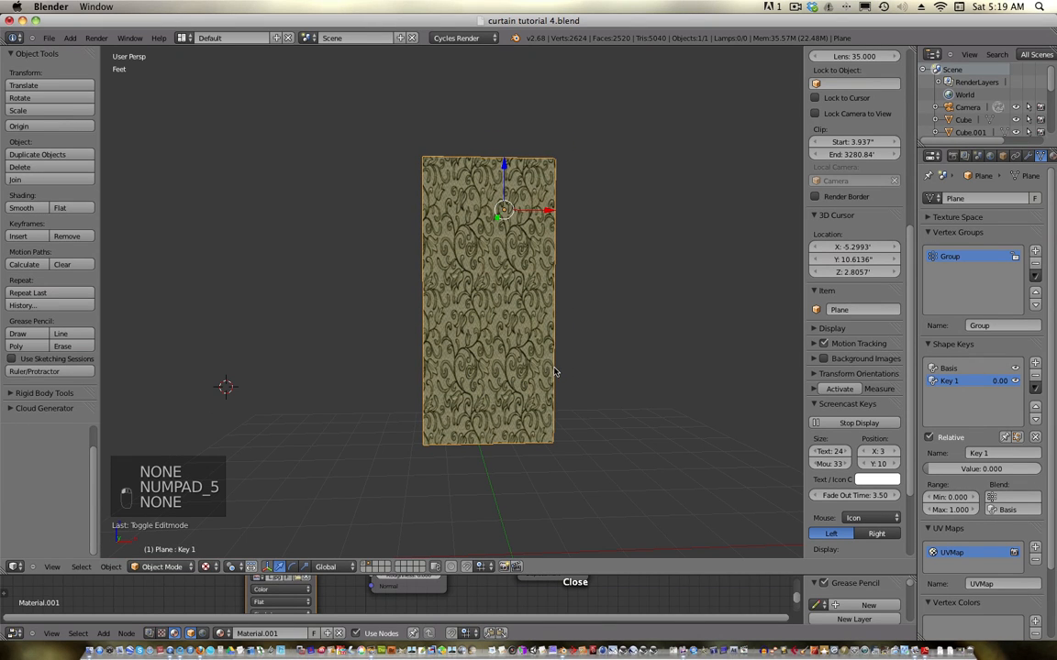
key("shift+d")
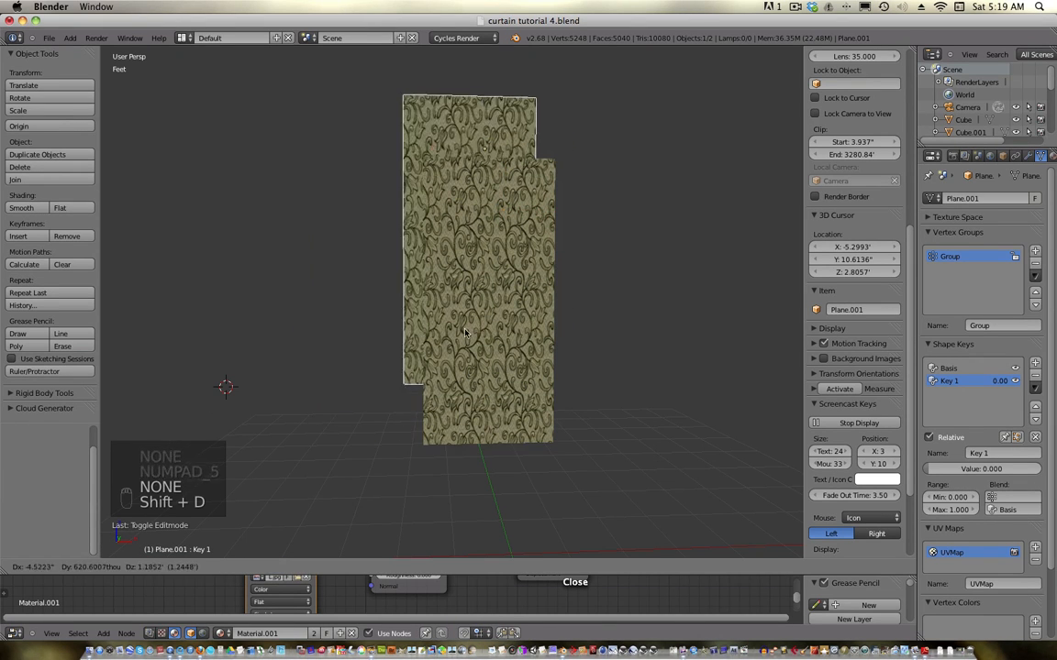
right_click(365, 356)
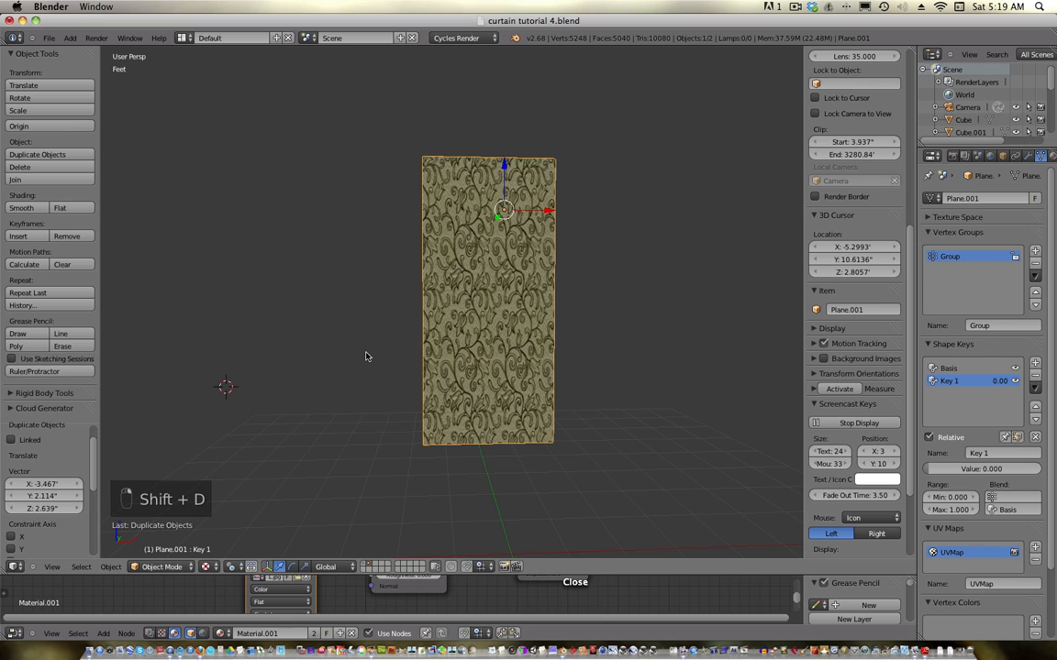
type("rx90")
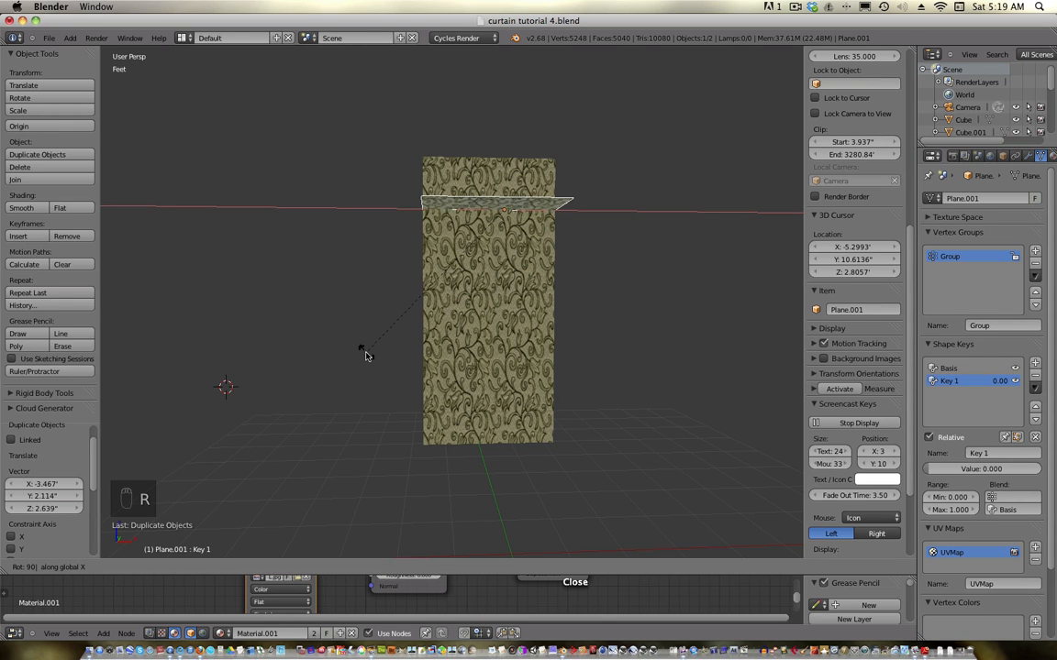
right_click(486, 326)
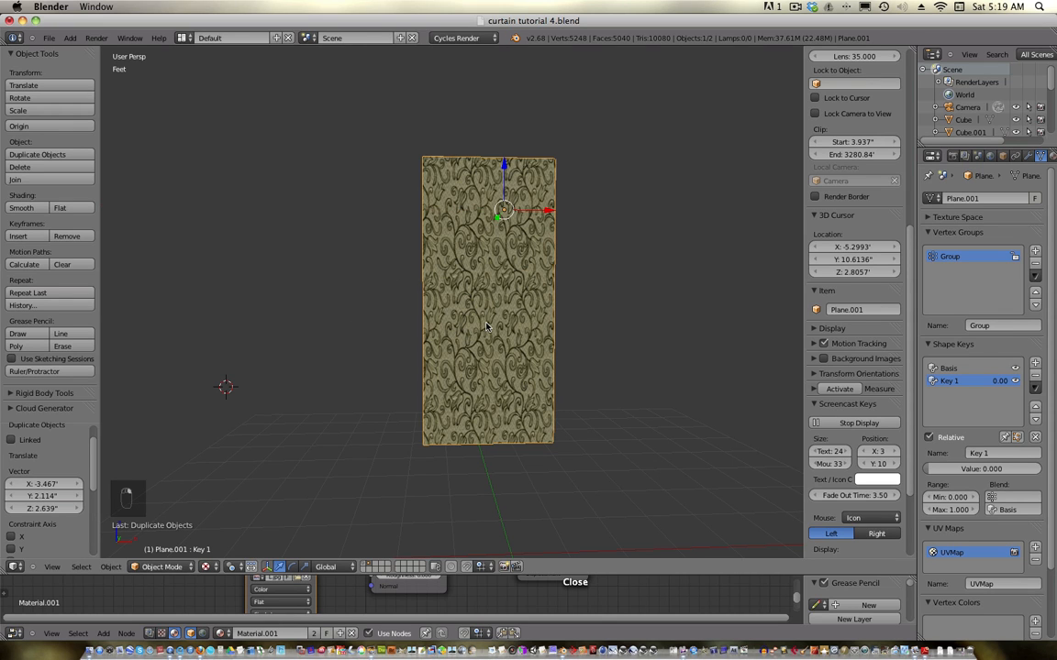
type("r")
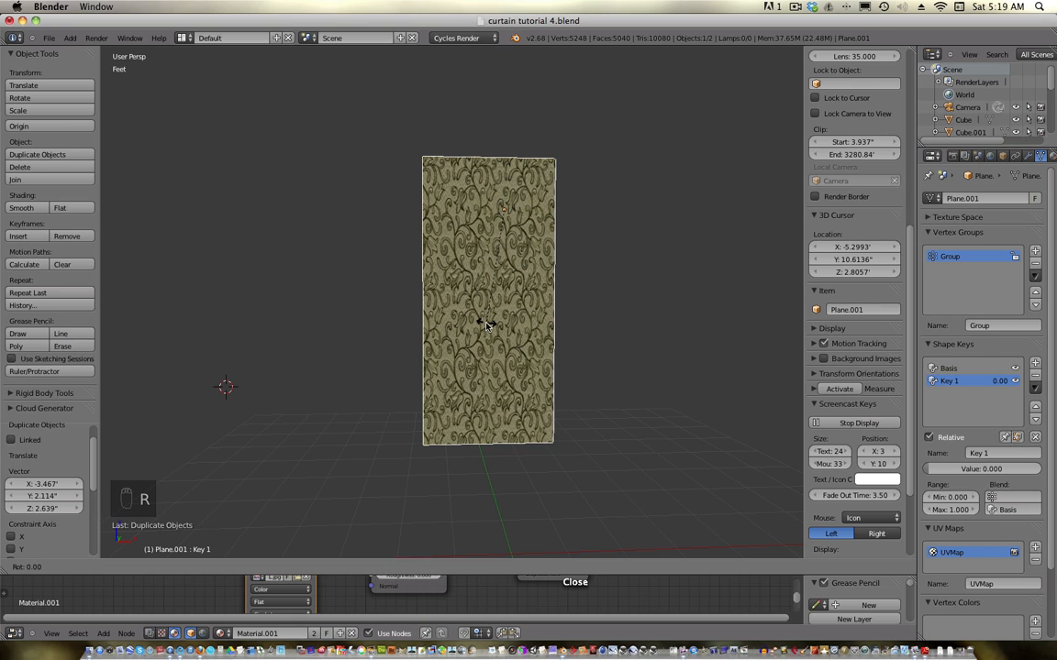
type("z90")
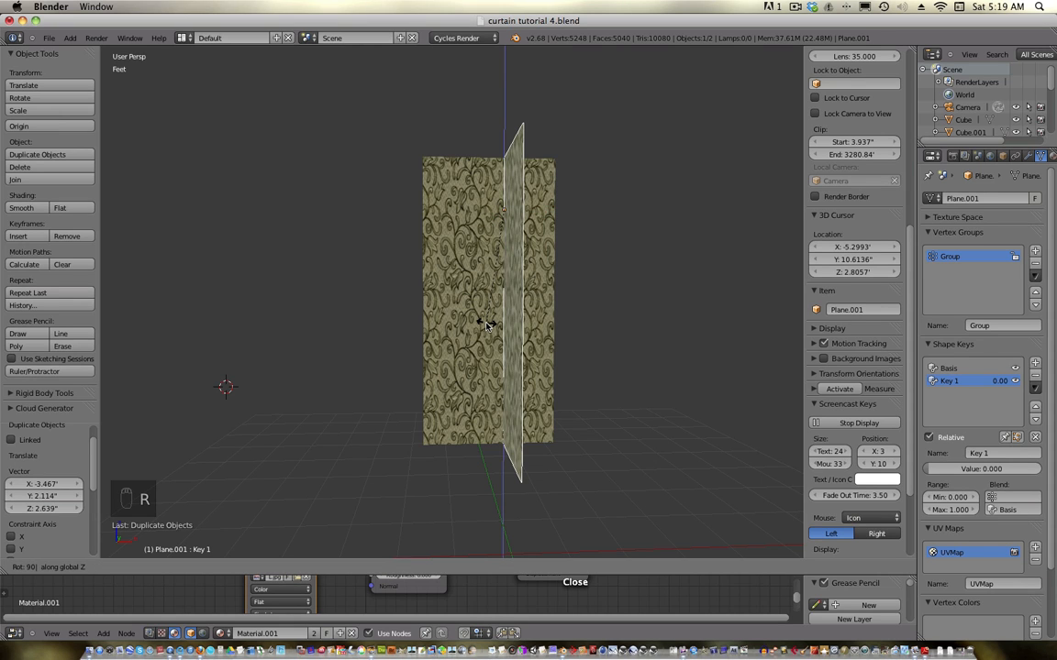
right_click(488, 322)
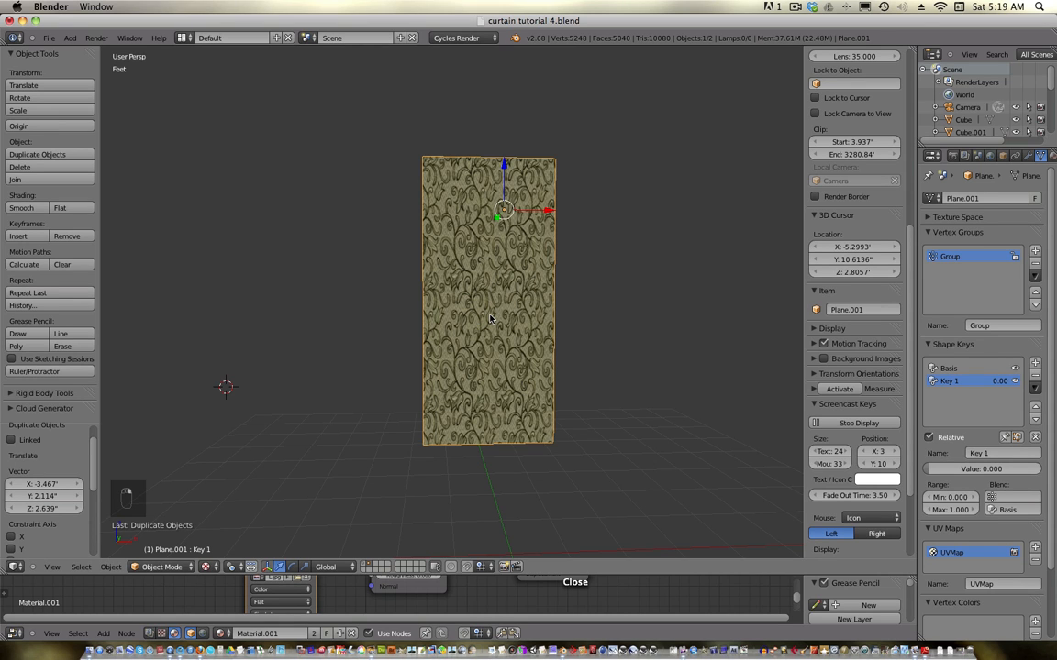
key("z")
key("1")
key("8")
key("0")
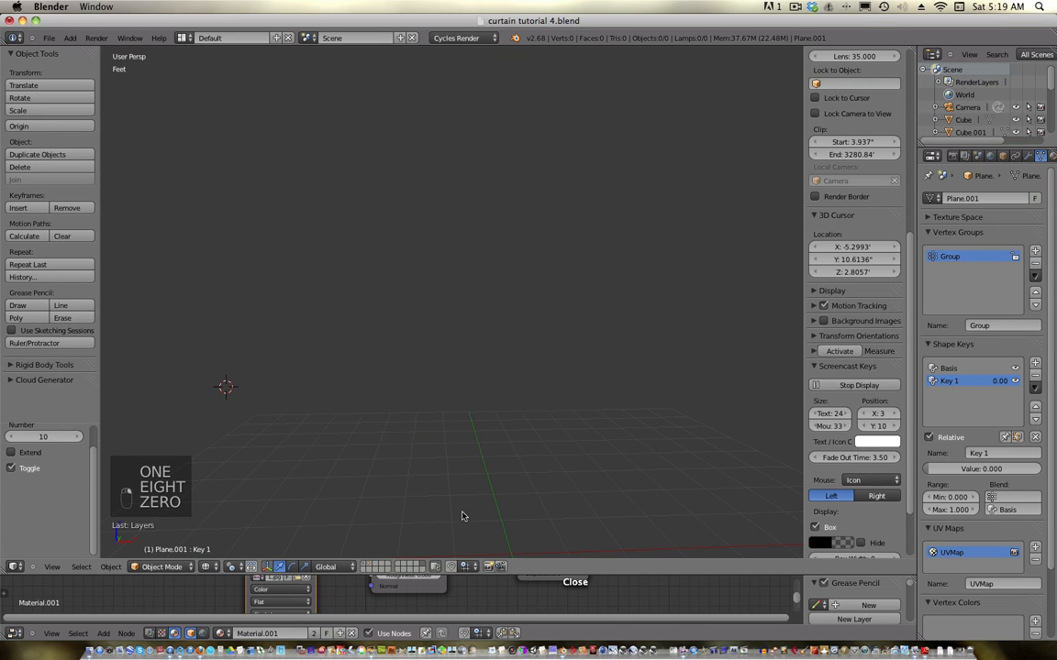
left_click(366, 565)
left_click(372, 565)
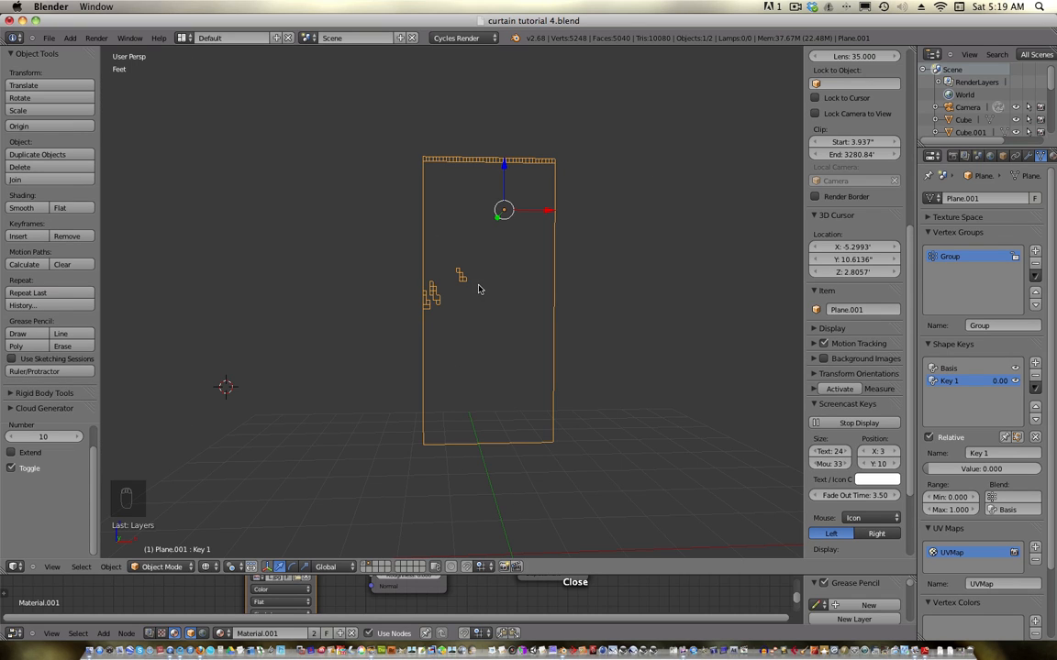
left_click(230, 565)
left_click(229, 485)
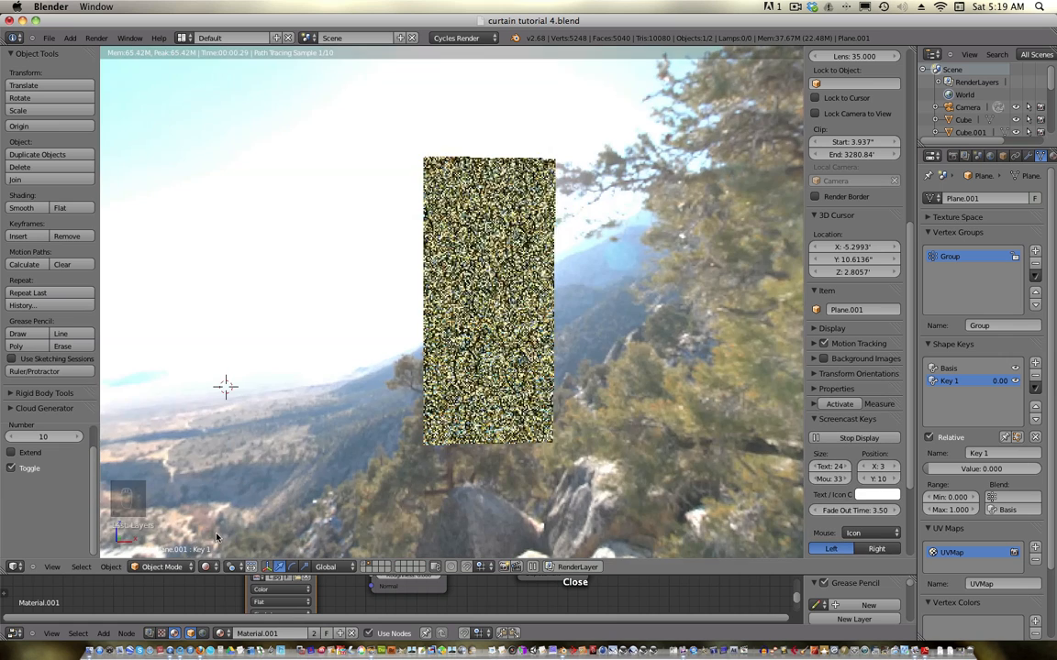
left_click(225, 513)
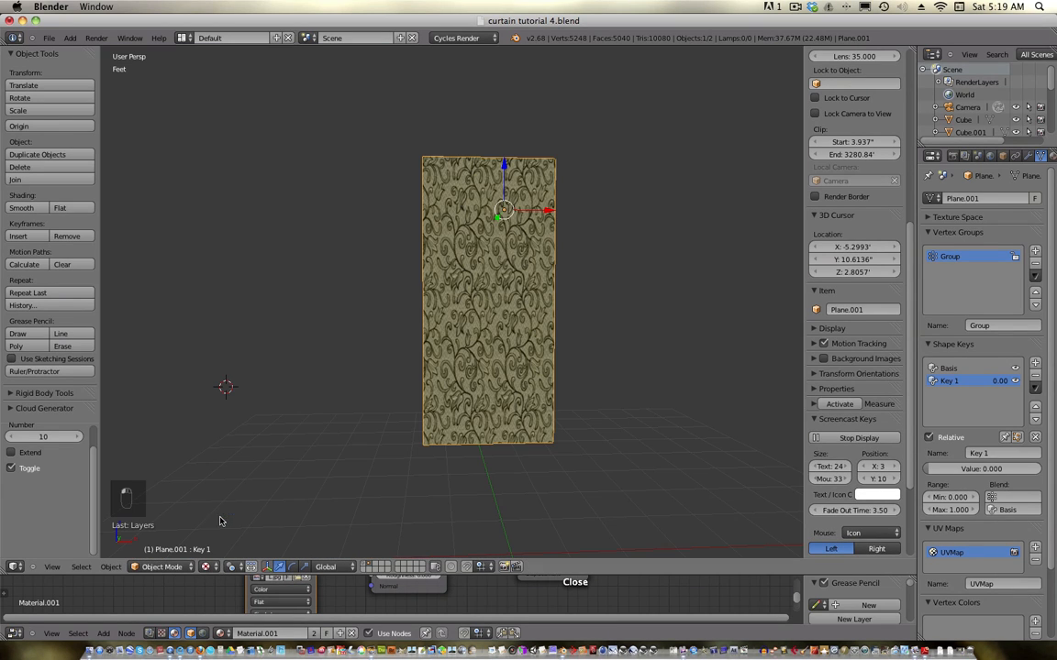
- Select the original curtain plane and rotate it 180° about the global Z axis
right_click(523, 223)
key("g")
right_click(356, 216)
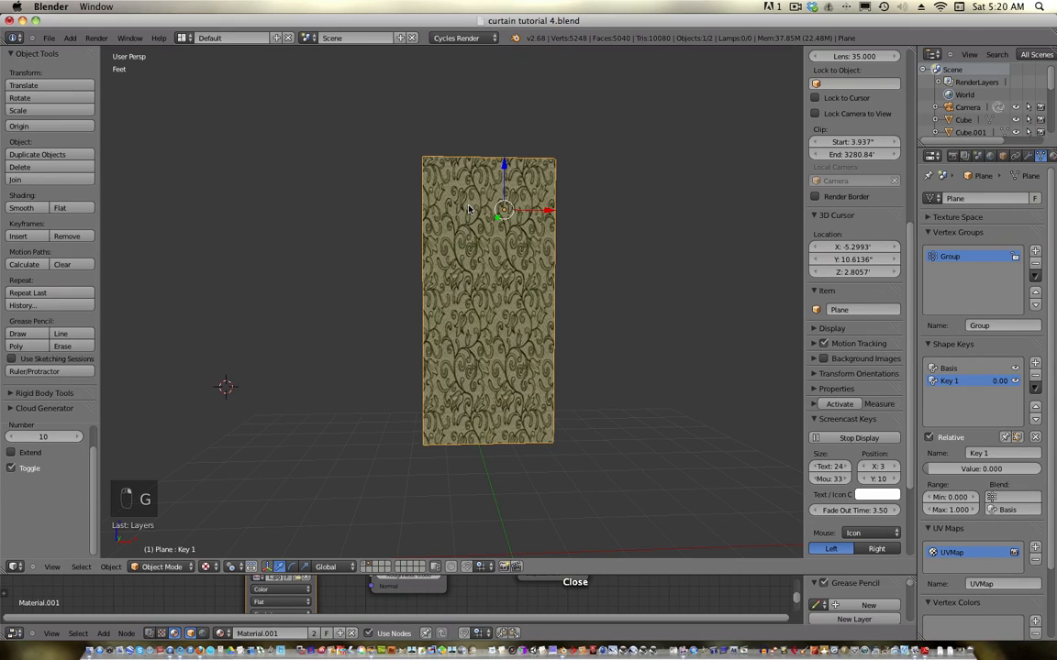
key("r")
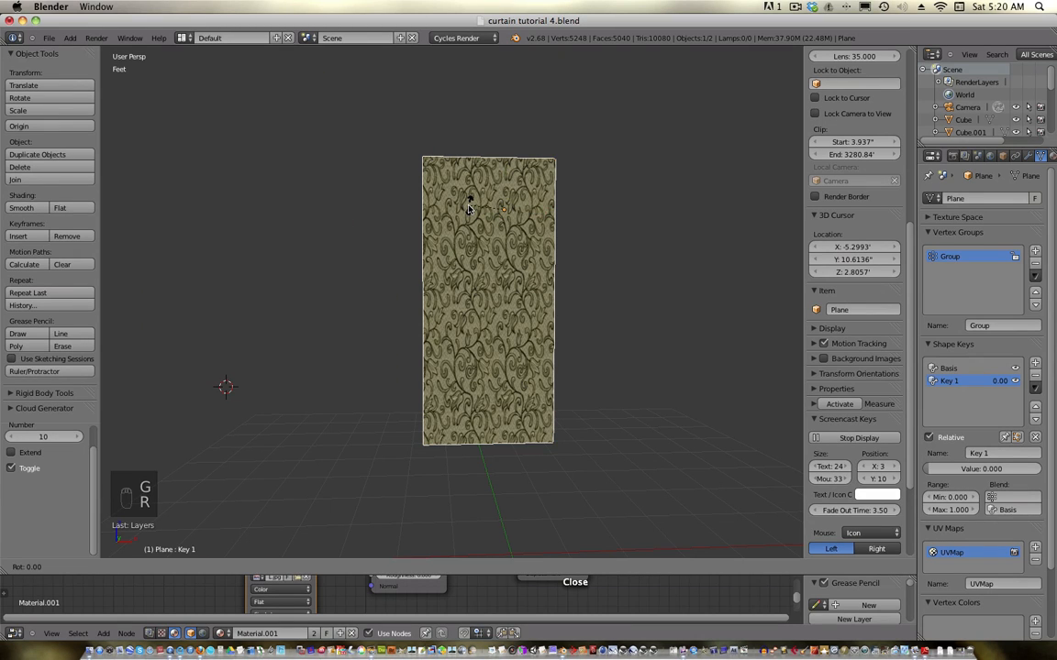
key("z")
key("1")
key("8")
key("0")
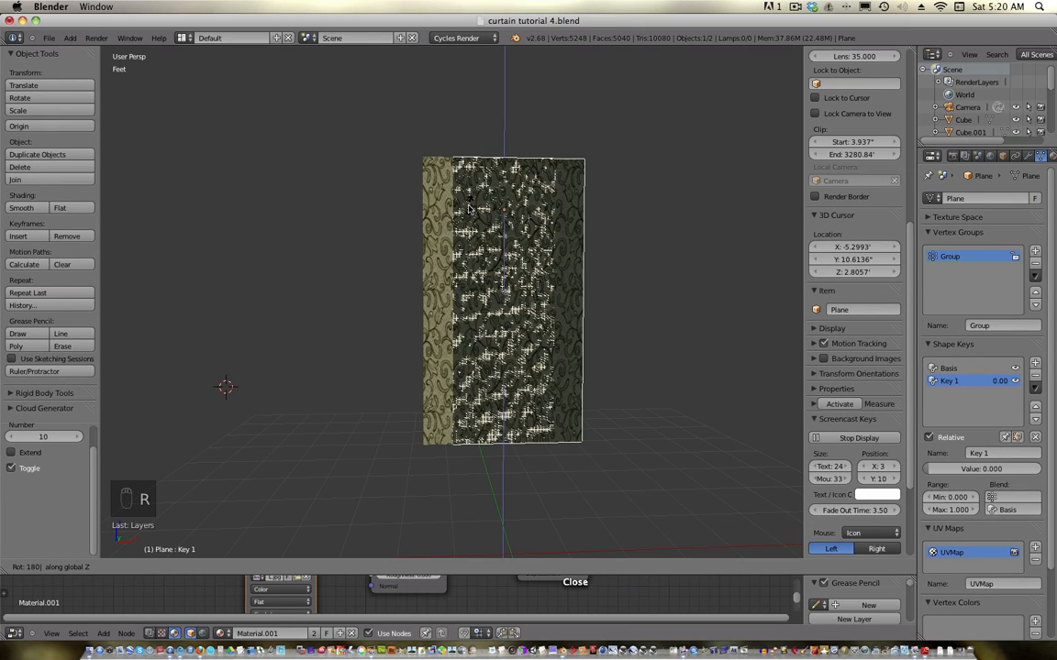
key("Return")
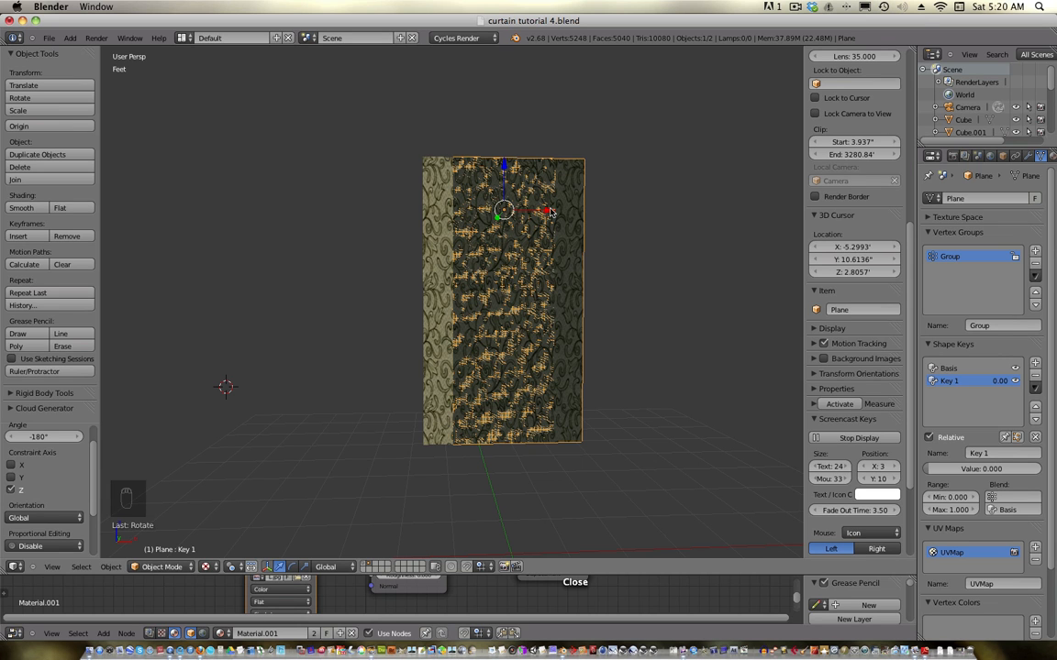
- Move the rotated curtain about -2.6' along X, then show the room layer and nudge it about 260 thou along X in wireframe front view
left_click_drag(550, 213, 415, 221)
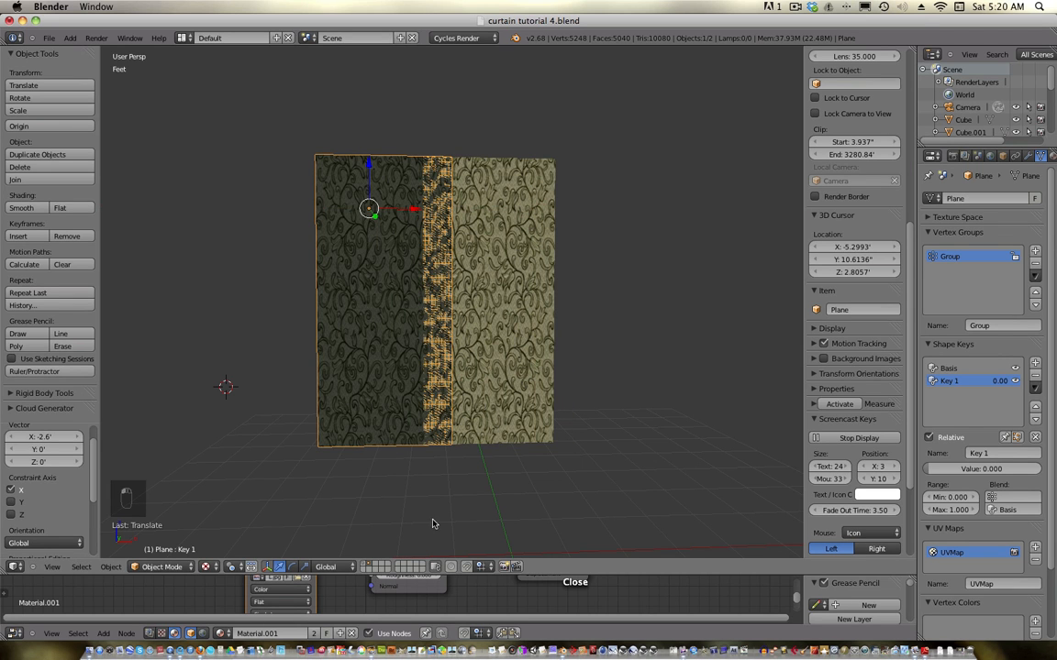
left_click(366, 569)
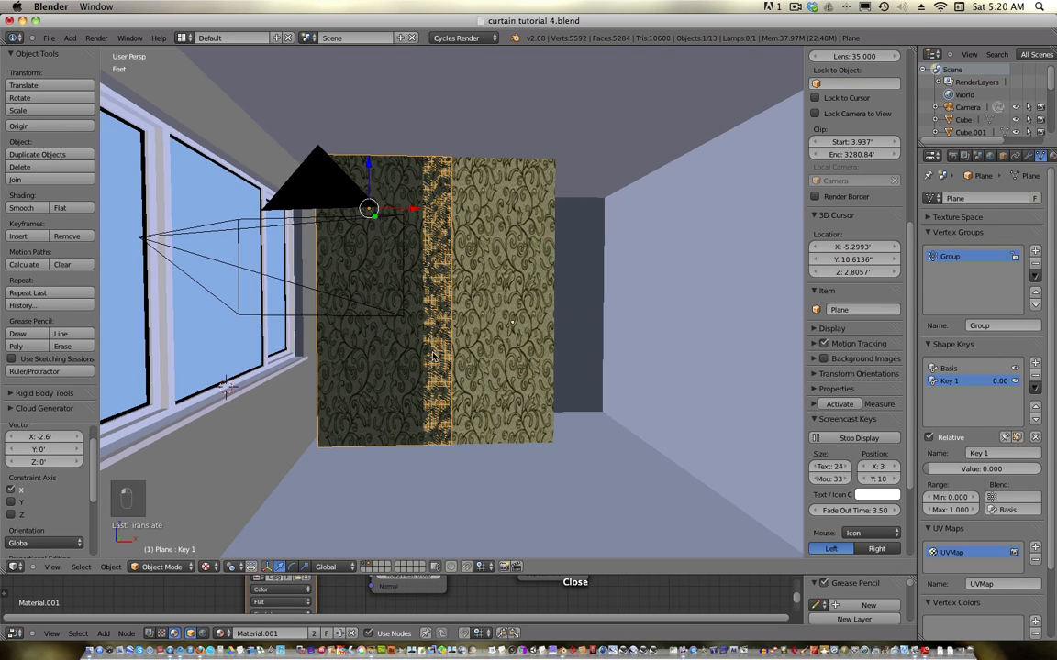
key("KP_5")
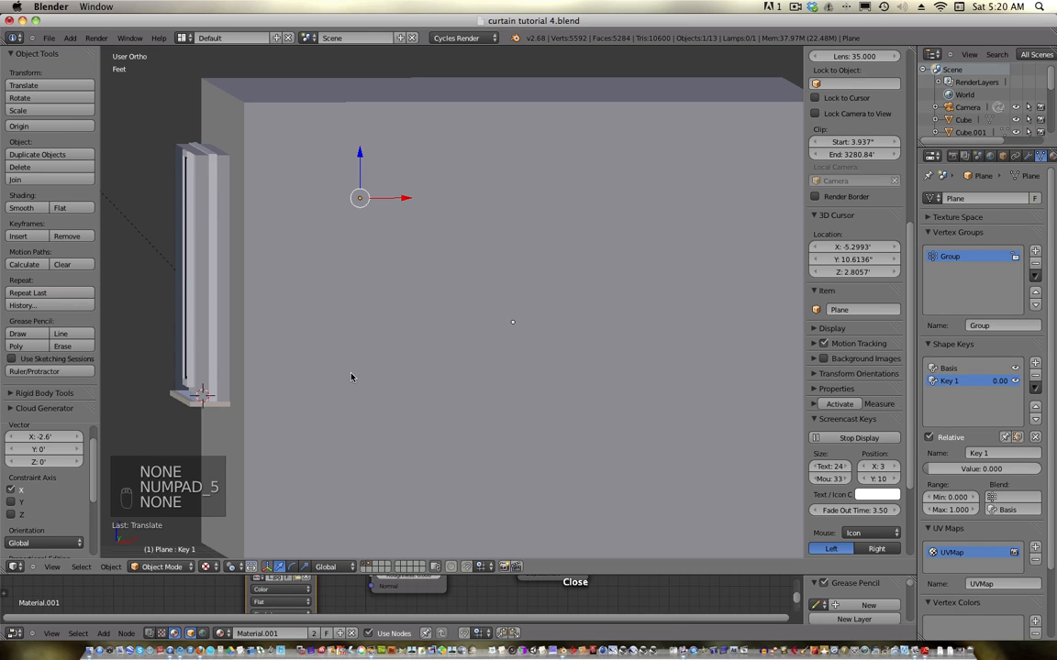
key("KP_1")
key("z")
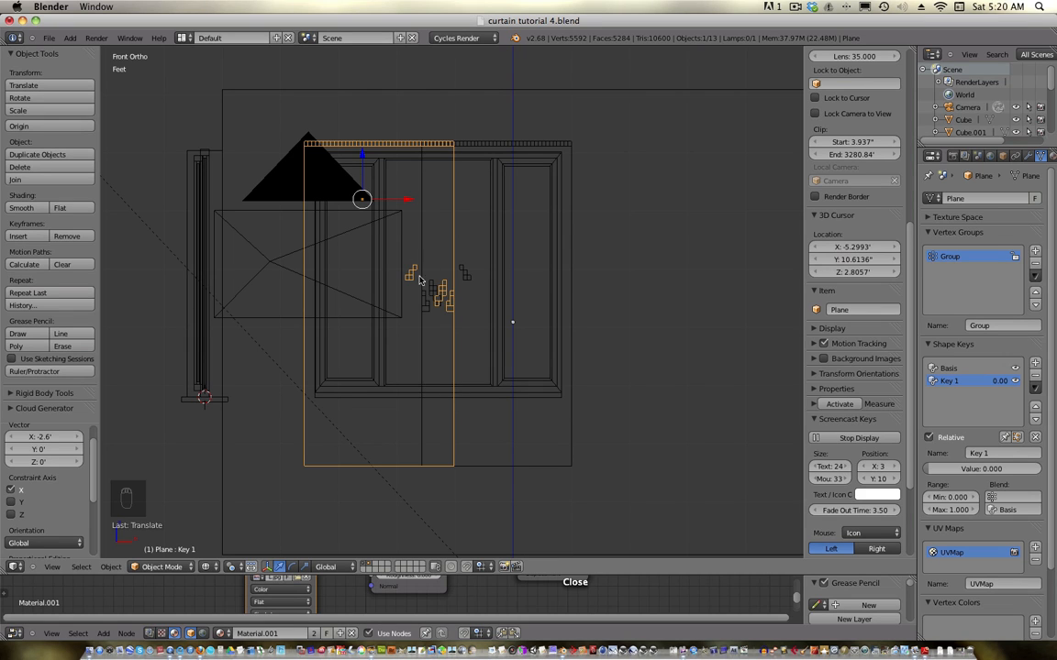
left_click_drag(405, 198, 430, 205)
- Scrub Key 1 on the moved curtain as a preview, then isolate the curtain layer and inspect both panels in textured perspective
left_click_drag(979, 469, 816, 481)
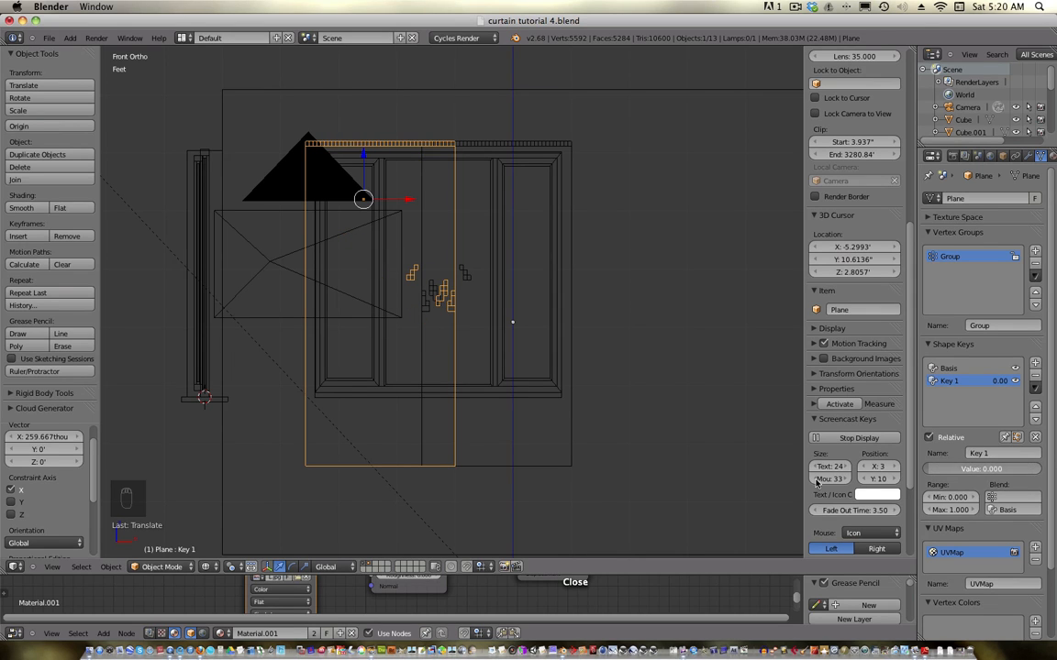
left_click(396, 566)
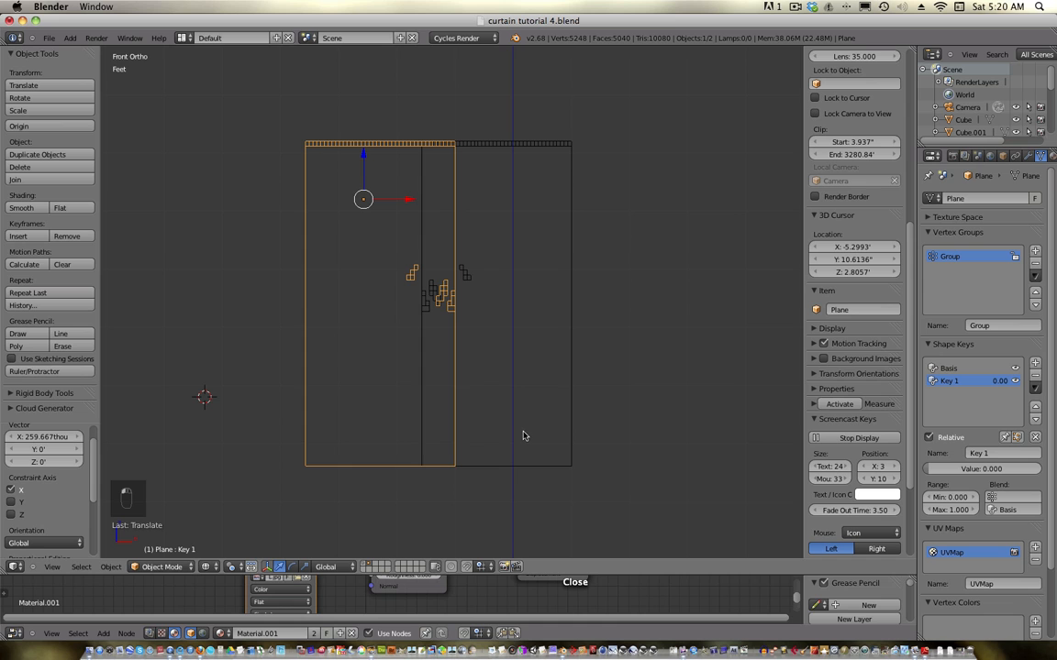
left_click(204, 566)
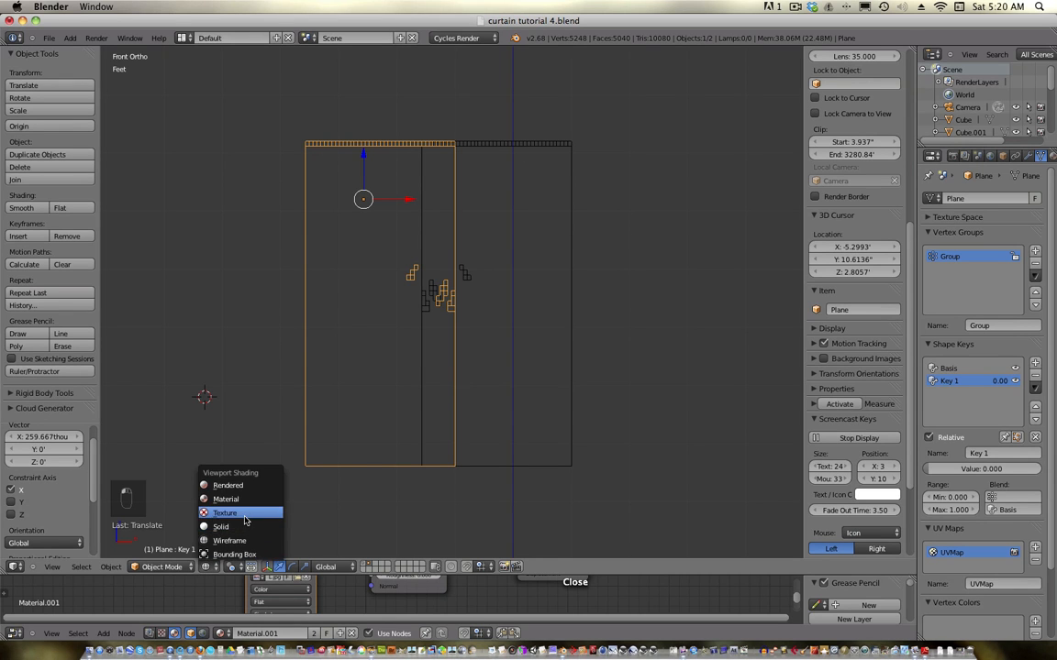
left_click(229, 509)
key("KP_5")
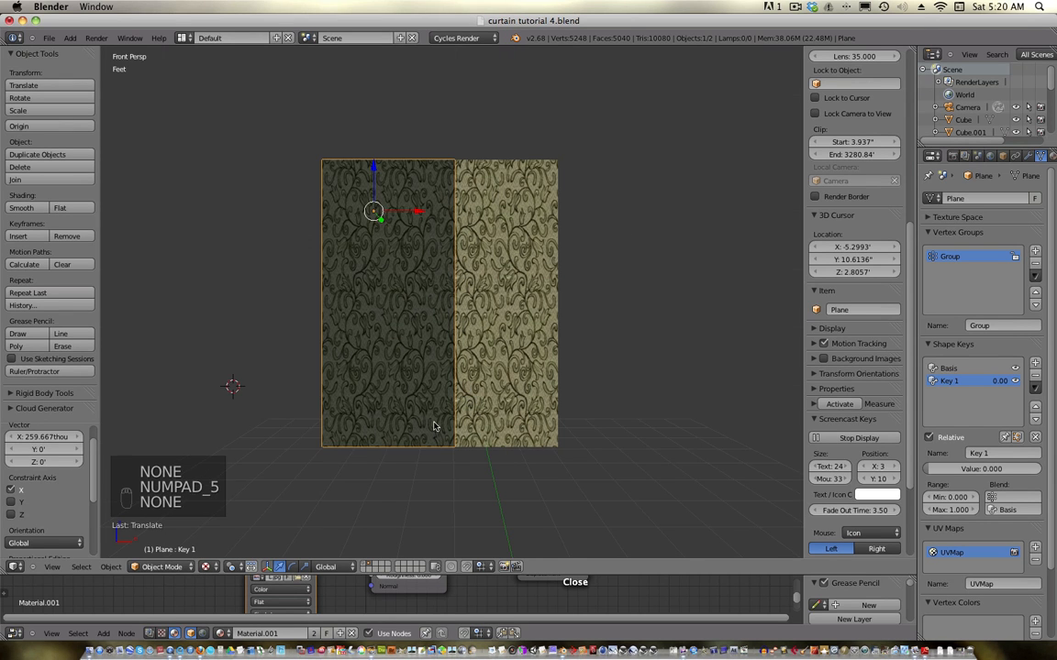
mouse_move(434, 427)
middle_mouse_down()
mouse_move(382, 401)
mouse_move(377, 434)
mouse_move(318, 414)
mouse_move(410, 427)
mouse_move(386, 431)
mouse_move(397, 403)
mouse_move(456, 446)
mouse_move(391, 455)
mouse_move(507, 431)
mouse_move(412, 417)
mouse_move(492, 453)
mouse_move(700, 450)
mouse_move(616, 486)
mouse_move(421, 436)
middle_mouse_up()
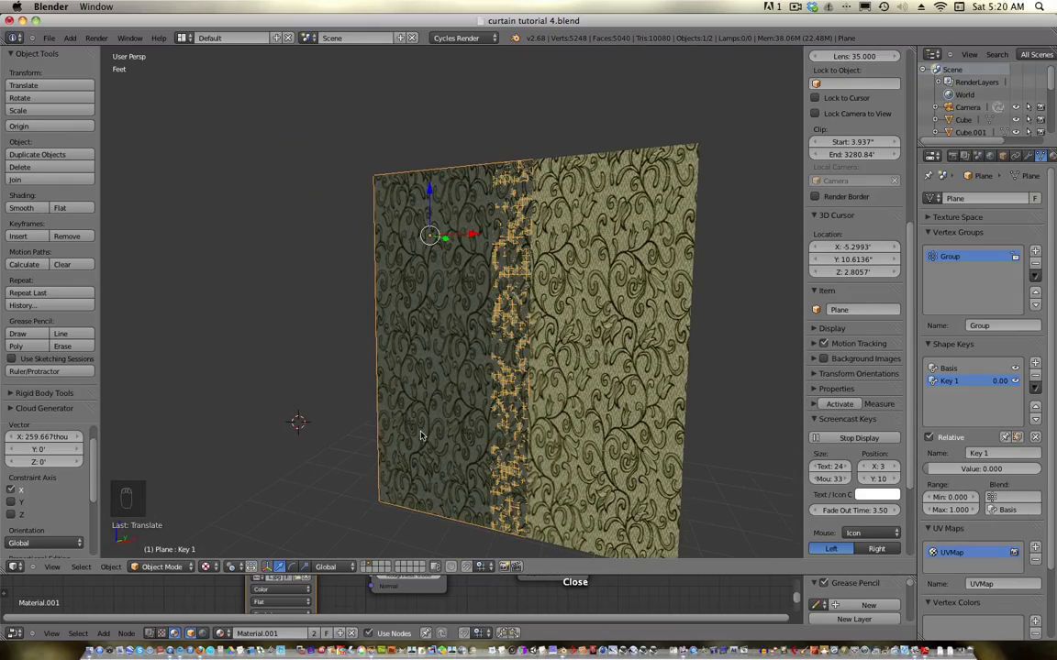
middle_click_drag(552, 391, 546, 264)
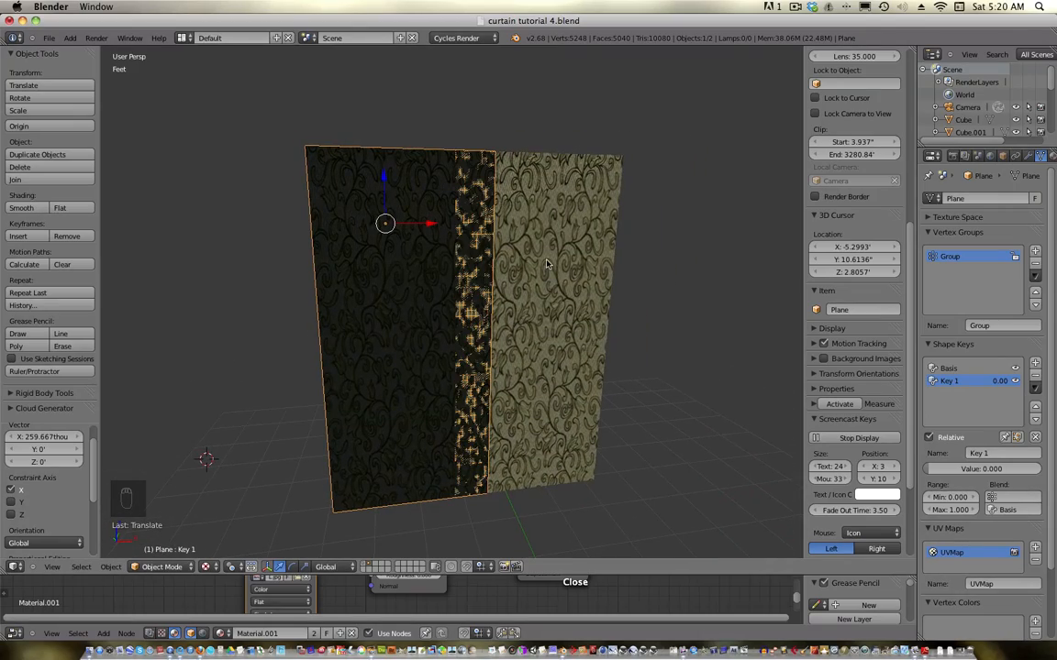
- Flip the normals of the rotated curtain panel's entire mesh and return to Object Mode
key("Tab")
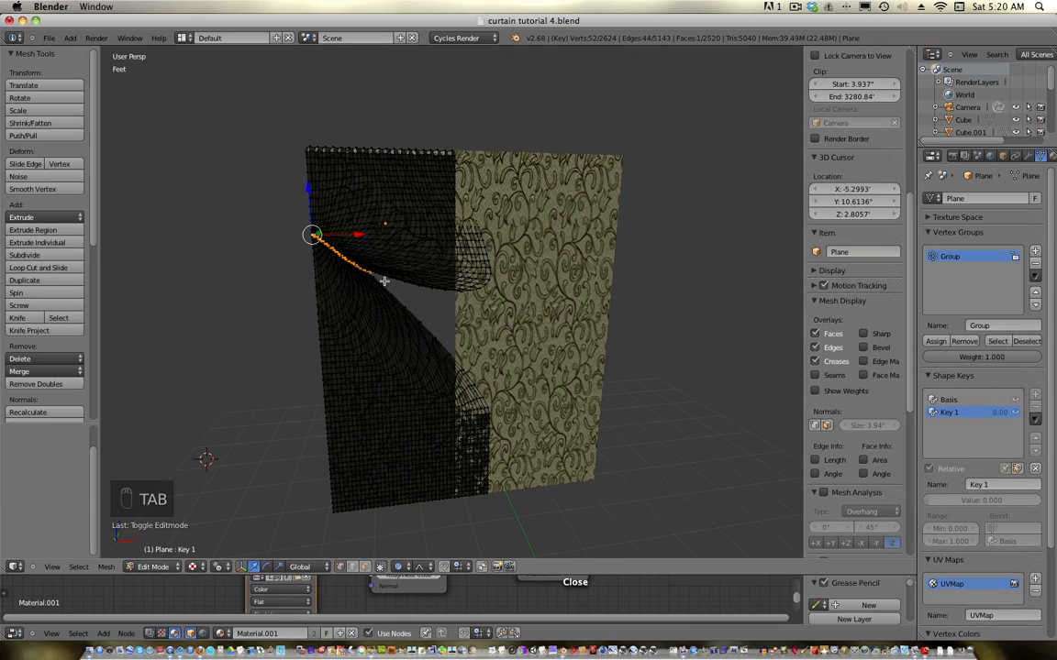
key("a")
key("a")
key("a")
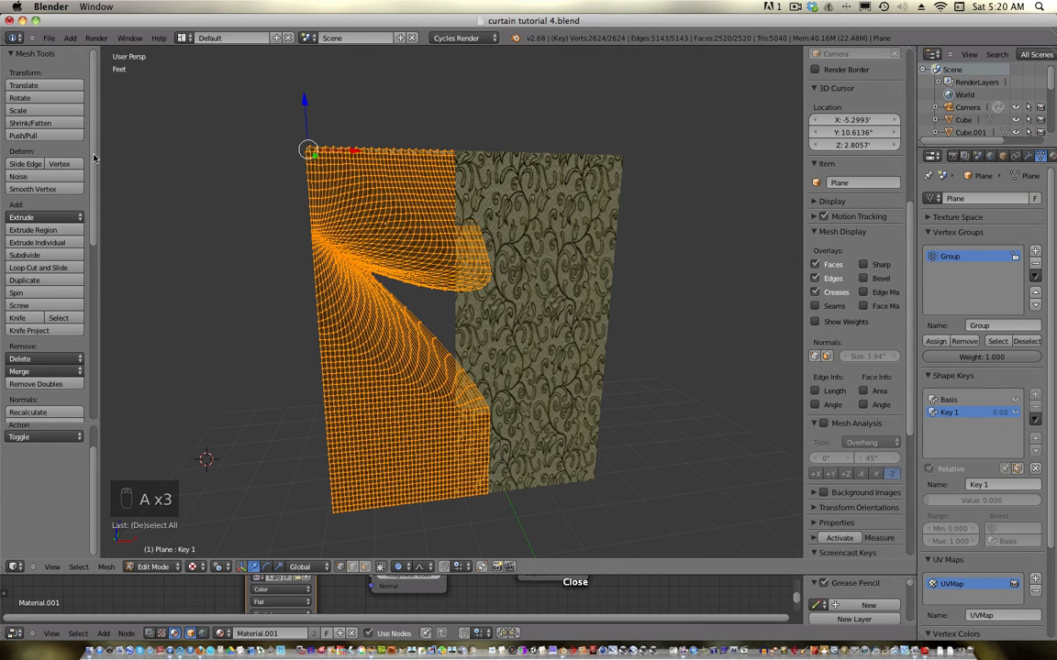
scroll(46, 184, "down", 8)
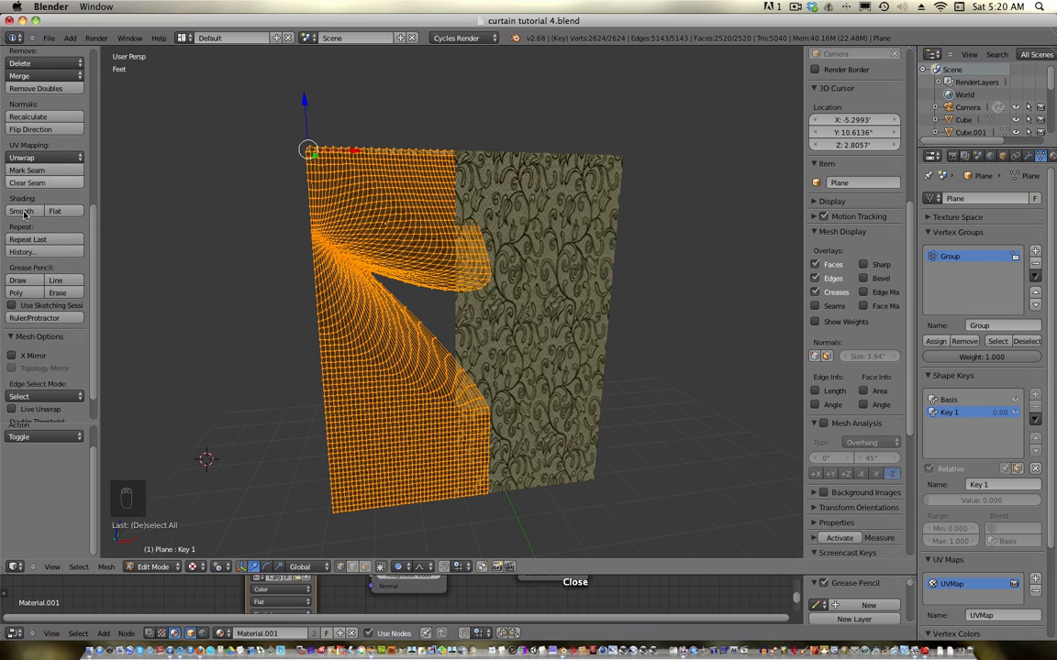
scroll(29, 328, "down", 2)
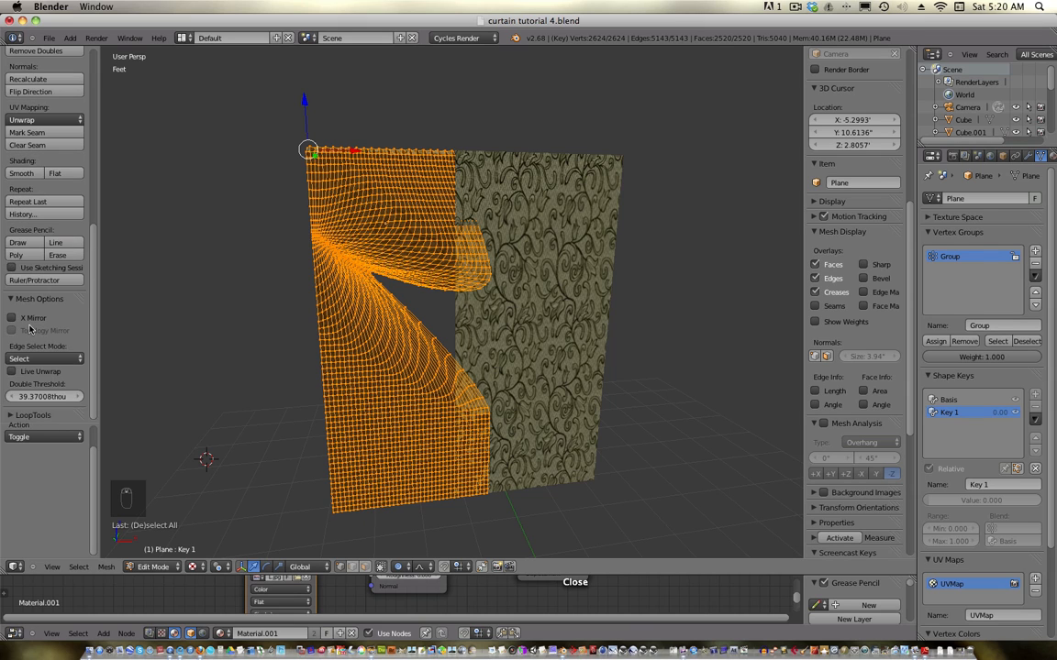
scroll(96, 330, "up", 1)
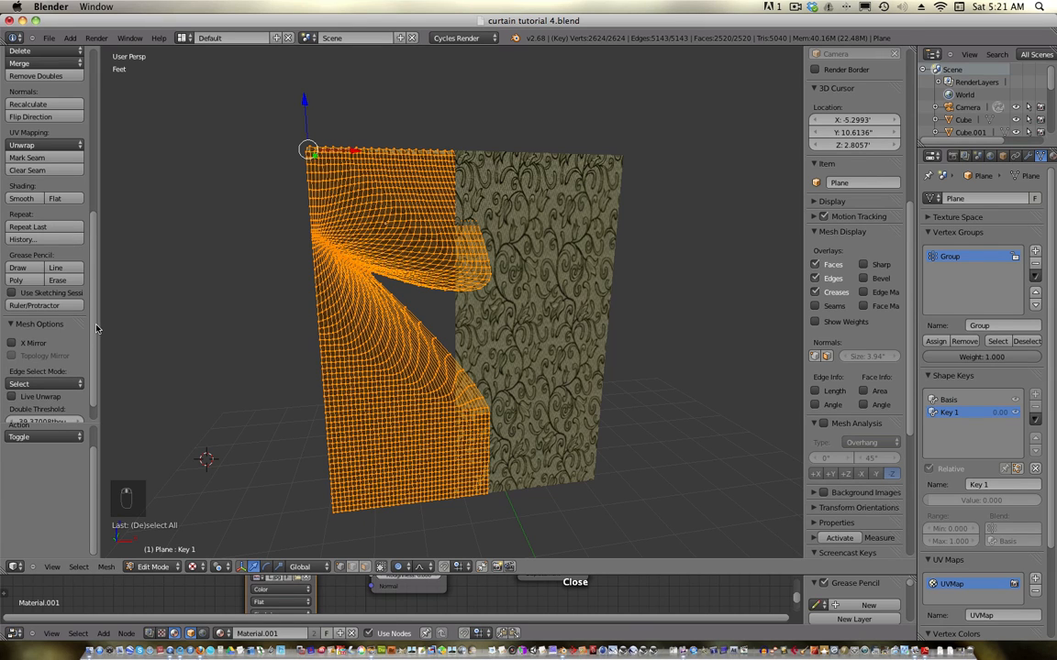
scroll(96, 316, "up", 2)
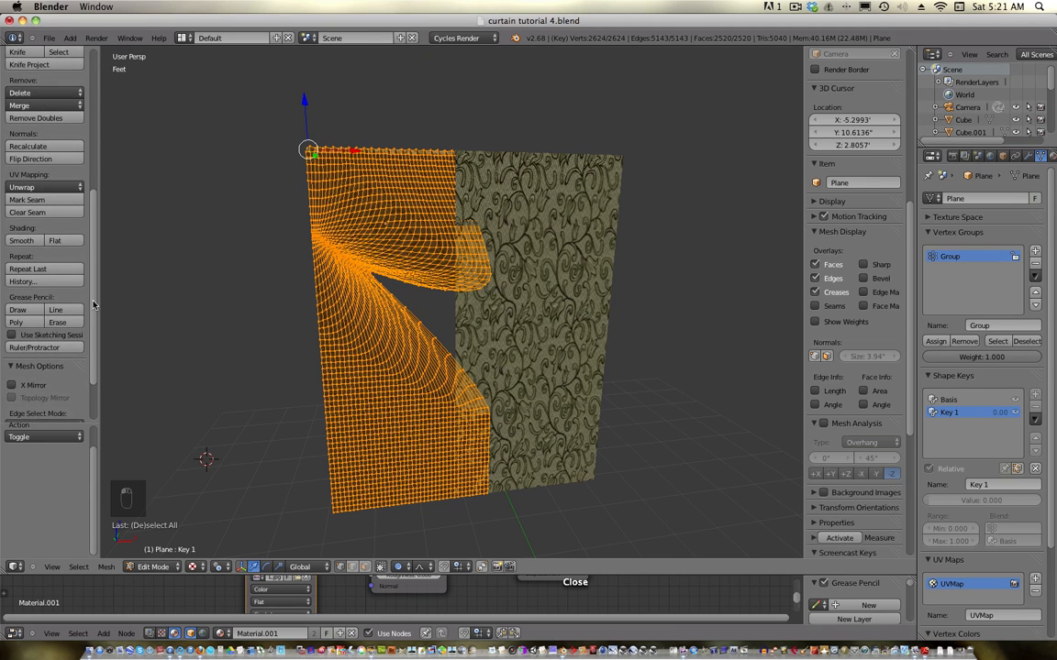
scroll(93, 305, "up", 1)
left_click(31, 179)
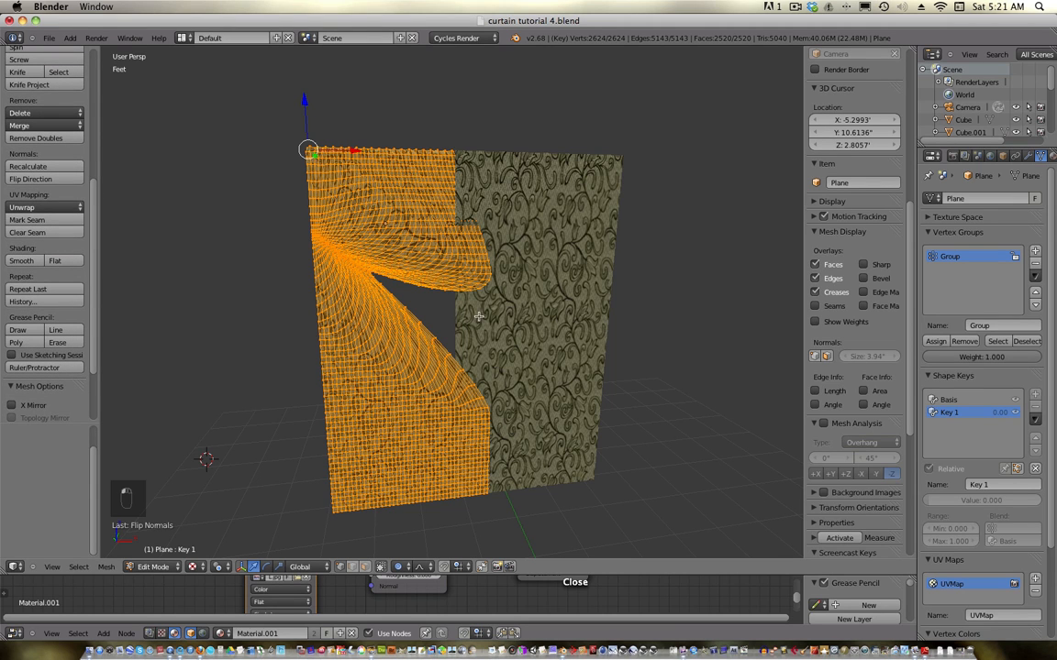
key("Tab")
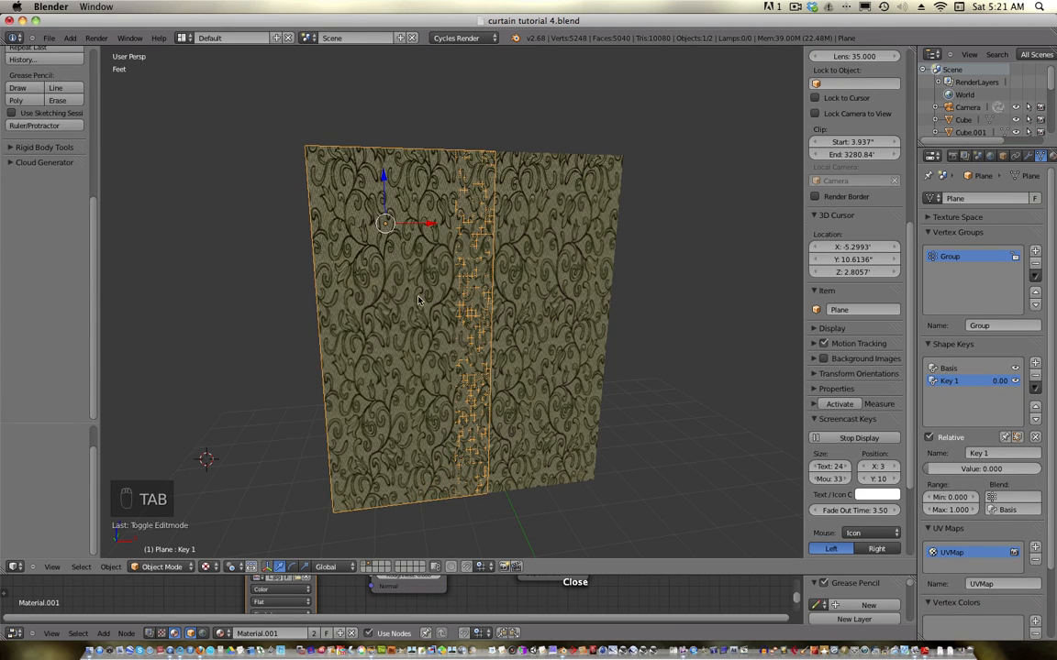
- Examine the shading and fabric pattern on the front and back of both curtain panels
middle_click_drag(418, 300, 463, 315)
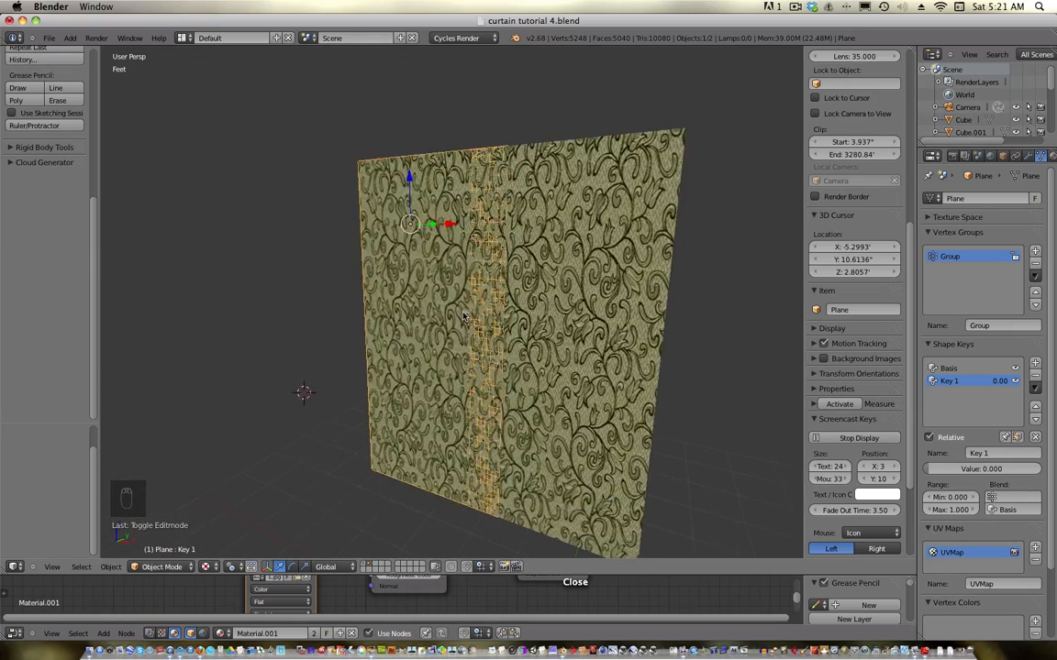
scroll(463, 315, "up", 3)
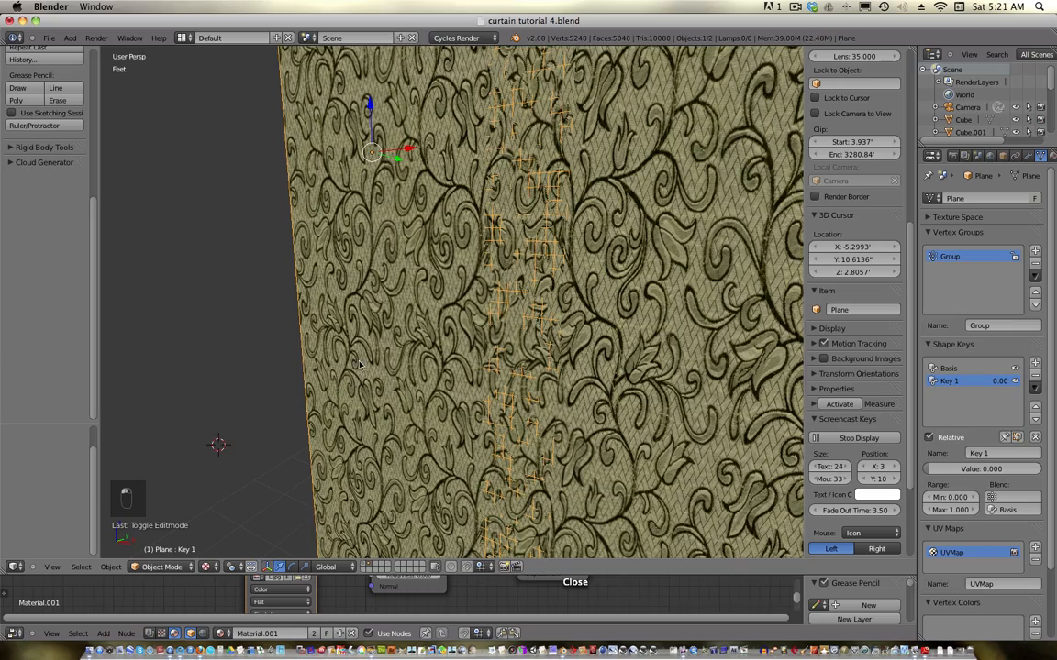
middle_click_drag(359, 364, 404, 312)
scroll(403, 312, "right", 10)
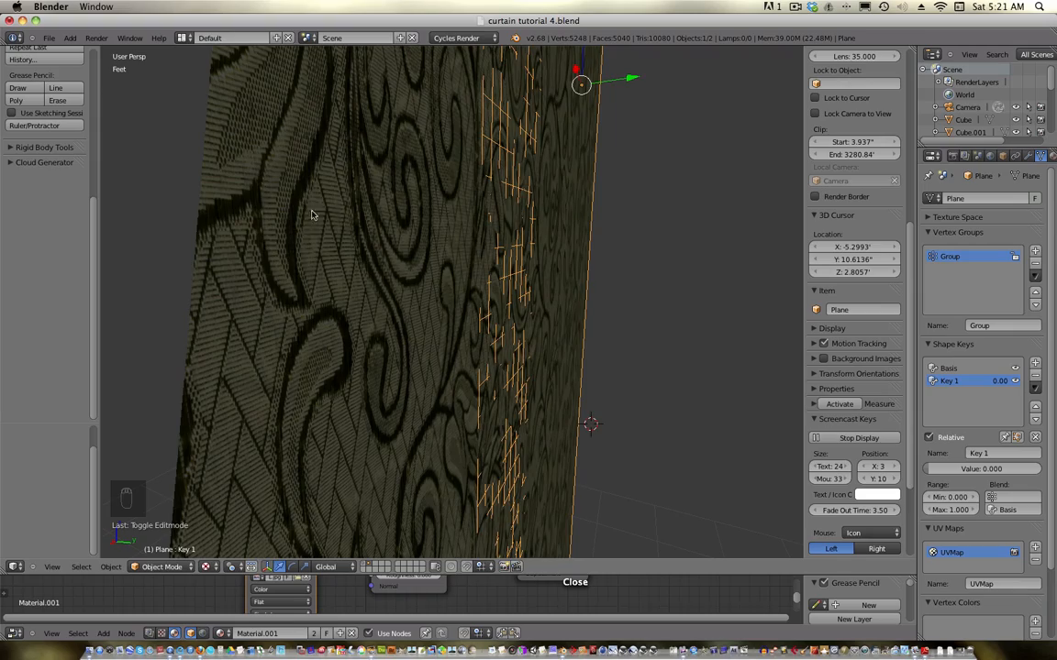
scroll(323, 219, "left", 10)
middle_click_drag(752, 255, 785, 292)
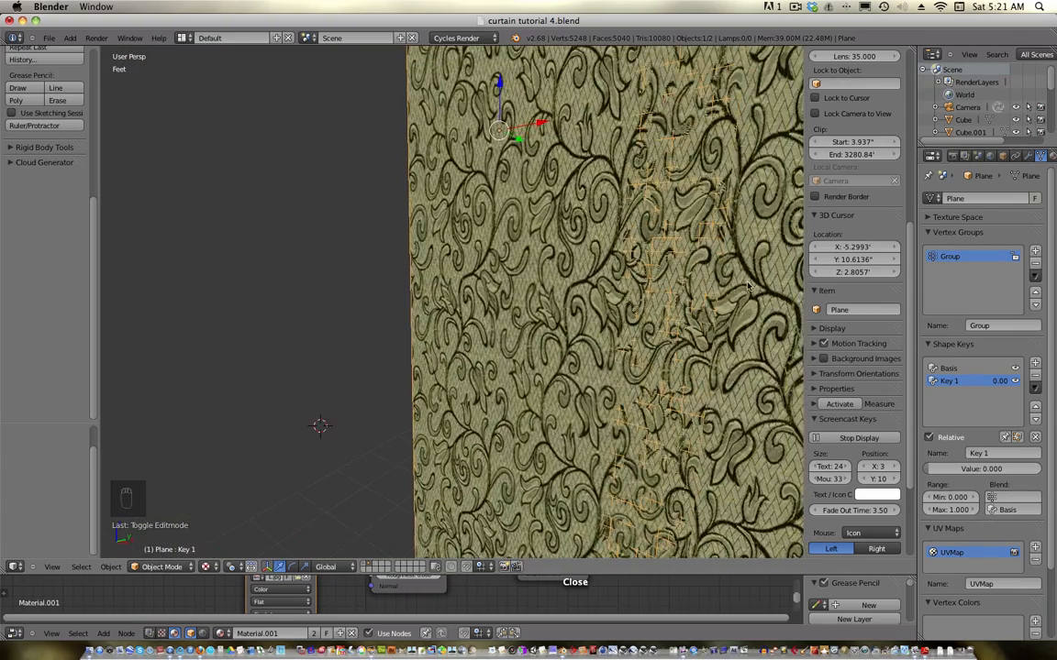
scroll(724, 294, "down", 8)
middle_click_drag(626, 276, 521, 317, "shift")
middle_click_drag(521, 317, 550, 301)
- Select the unrotated curtain panel, Plane.001, and rename its vertex group as curtain
right_click(522, 296)
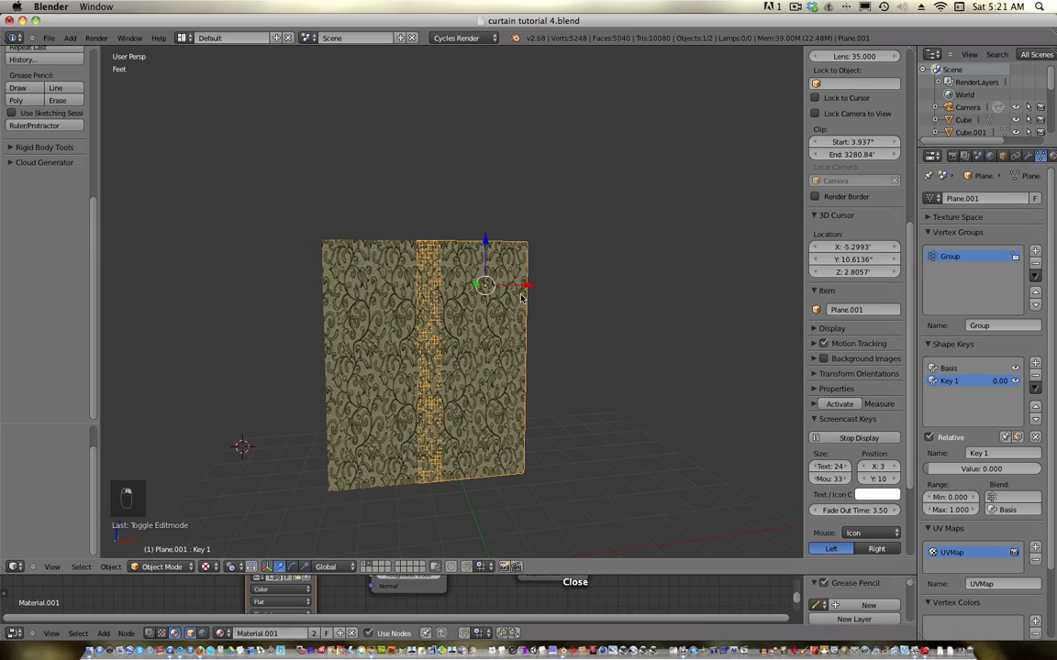
mouse_move(593, 355)
middle_mouse_down("shift")
mouse_move(583, 301)
mouse_move(603, 377)
middle_mouse_up("shift")
scroll(556, 348, "up", 4)
middle_click_drag(612, 289, 567, 321)
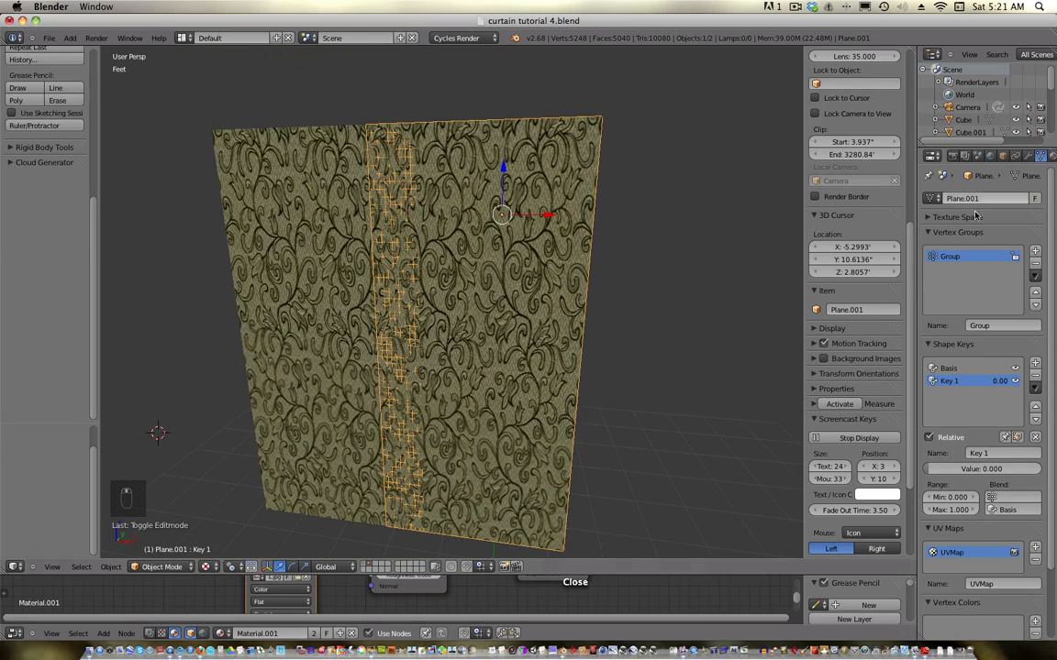
left_click(984, 326)
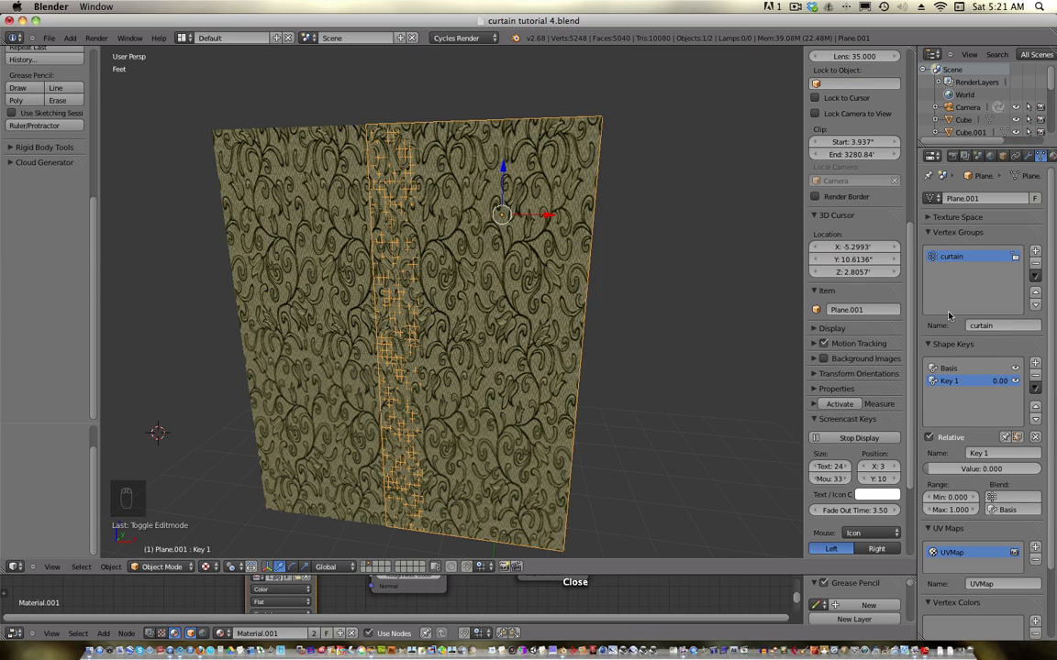
- Compare both panels by selecting them in turn, and enable Cloth physics with the Silk preset on Plane.001
right_click(338, 213)
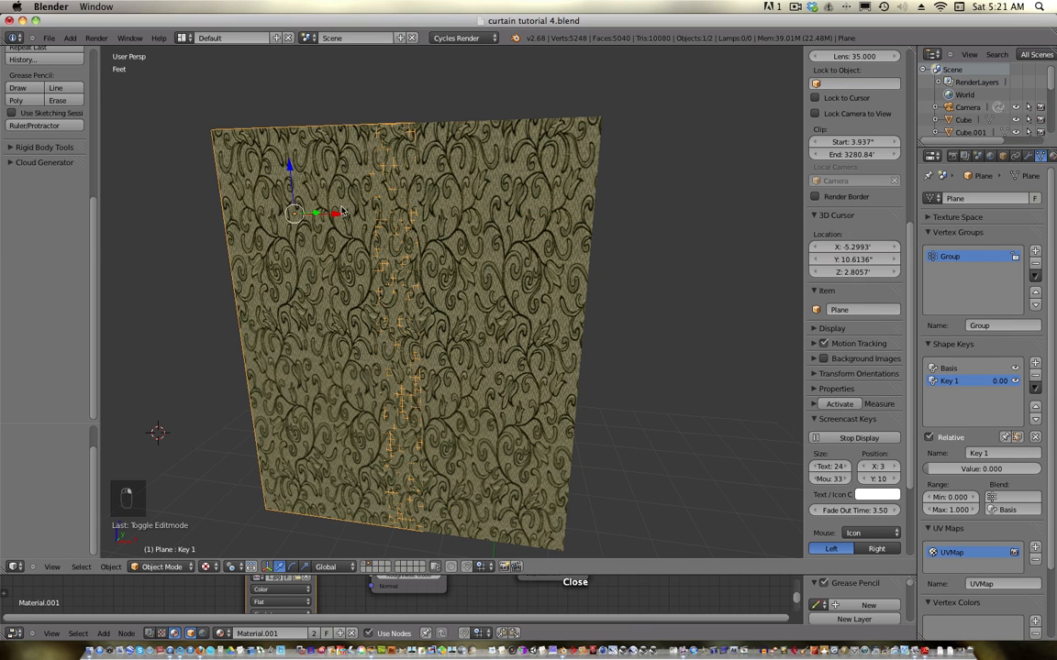
right_click(541, 206)
right_click(345, 200)
right_click(518, 201)
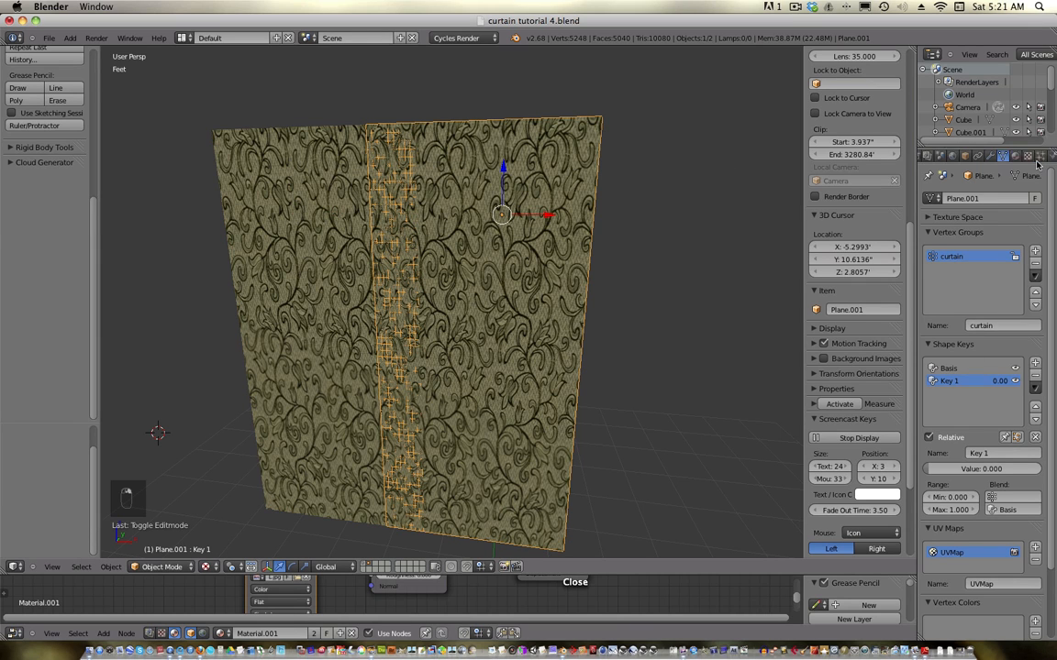
left_click(989, 157)
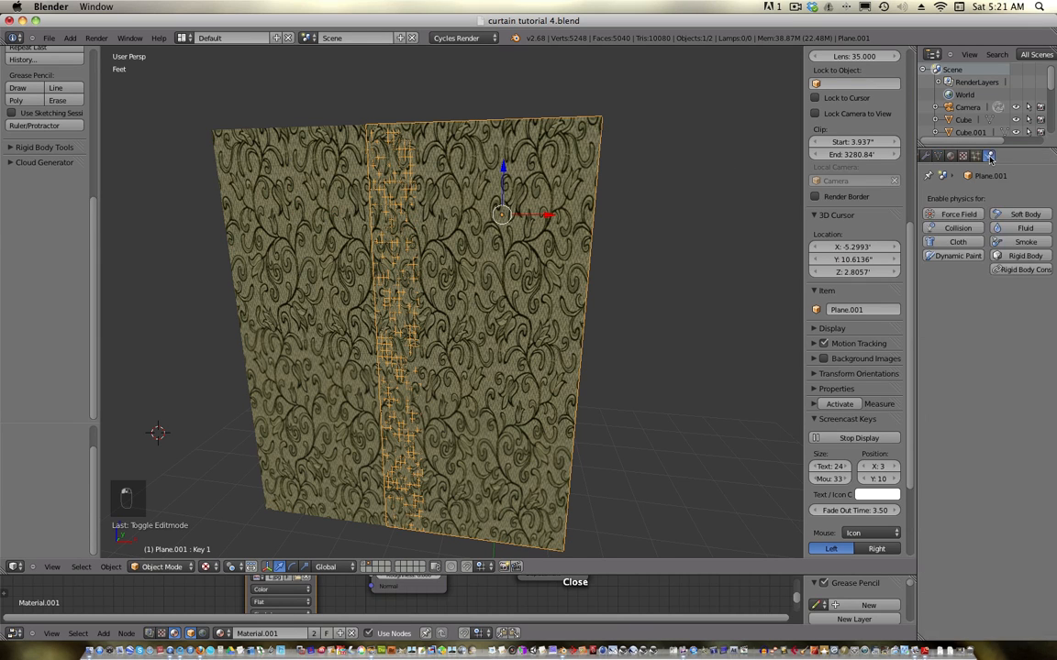
left_click(959, 241)
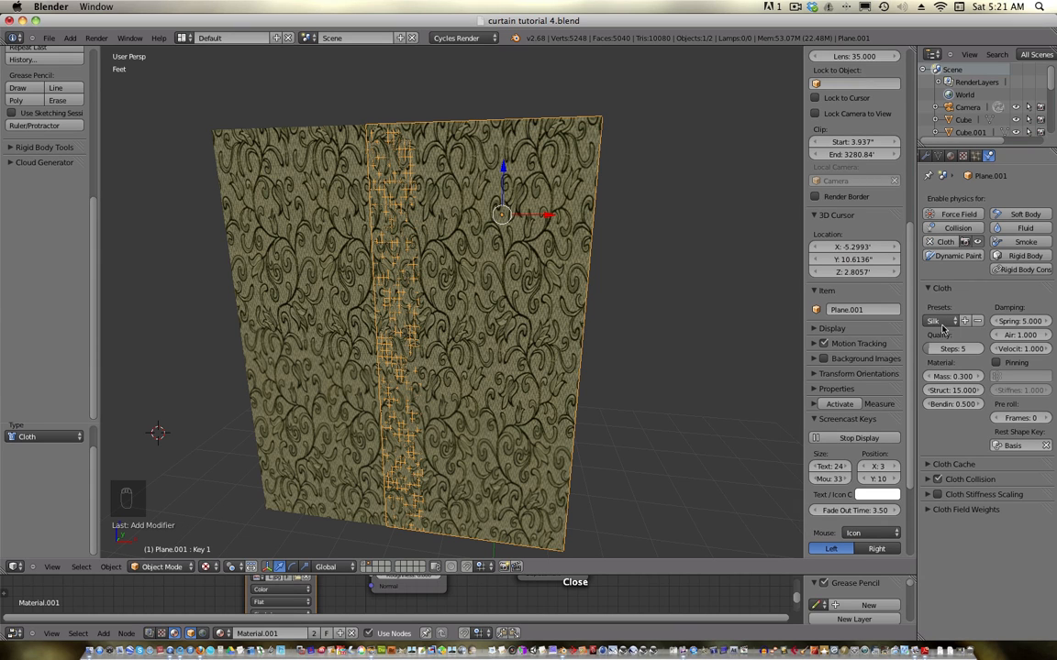
left_click(934, 322)
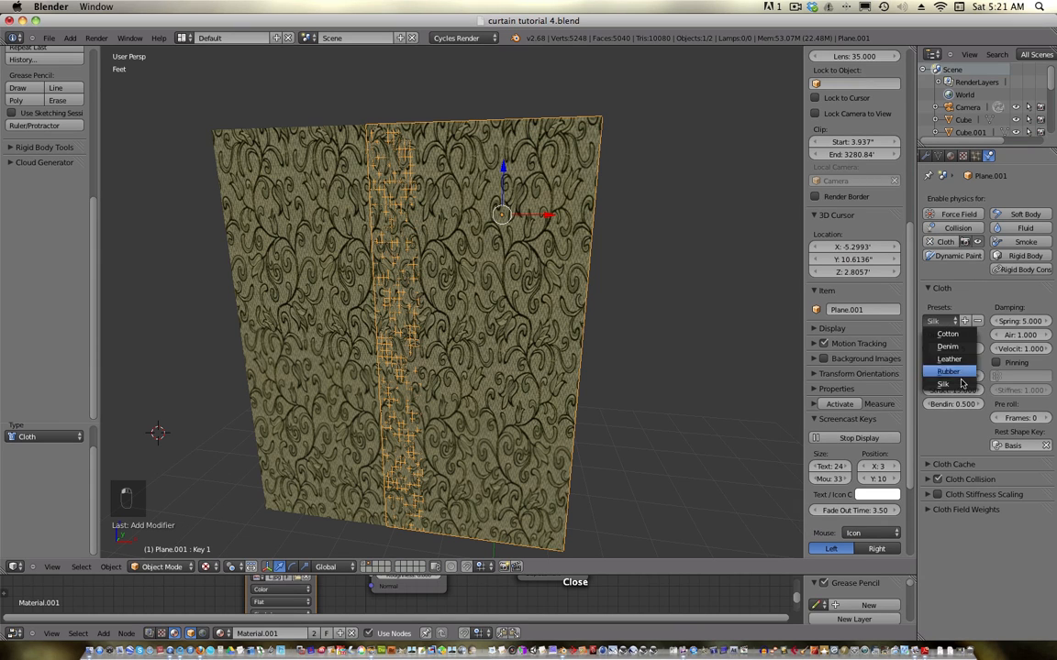
left_click(903, 382)
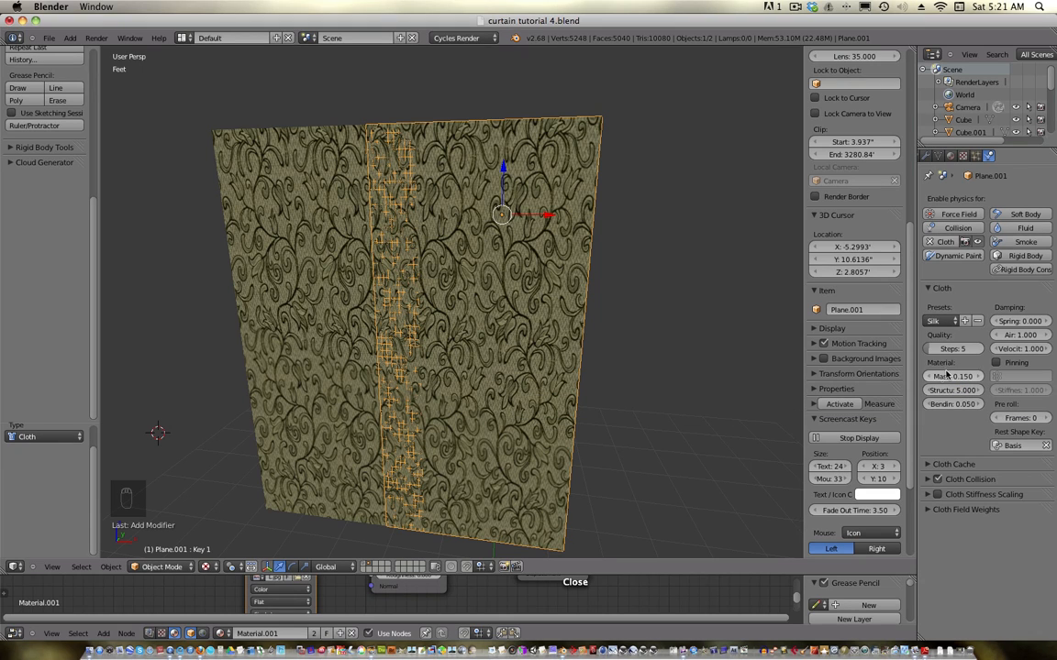
- Enable pinning for the cloth and assign the curtain vertex group as the pin group
left_click(997, 363)
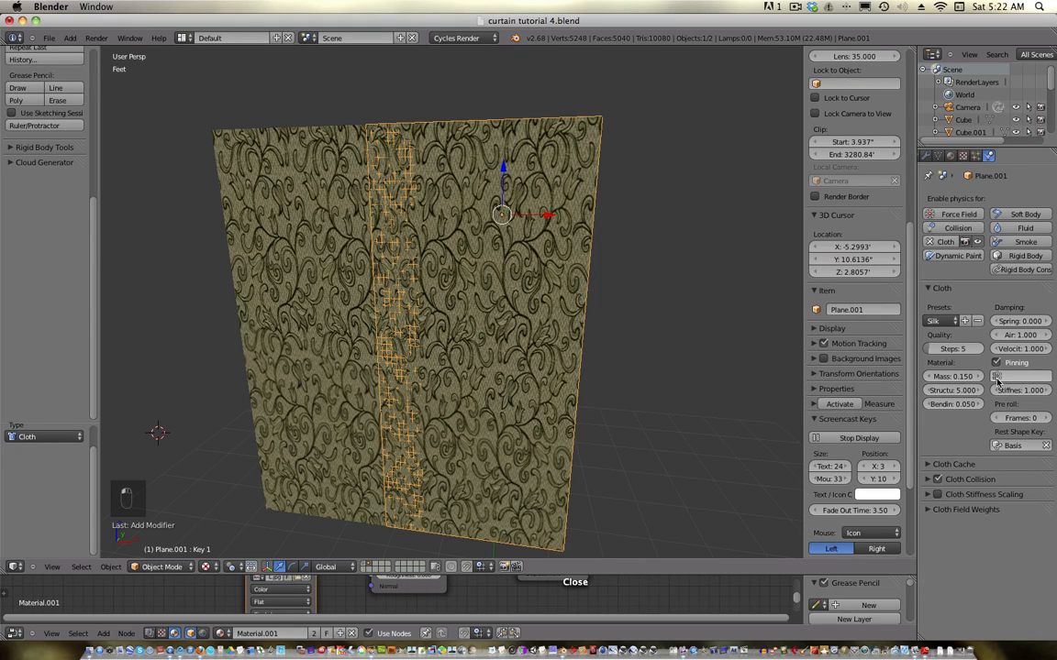
left_click(1014, 376)
left_click(975, 395)
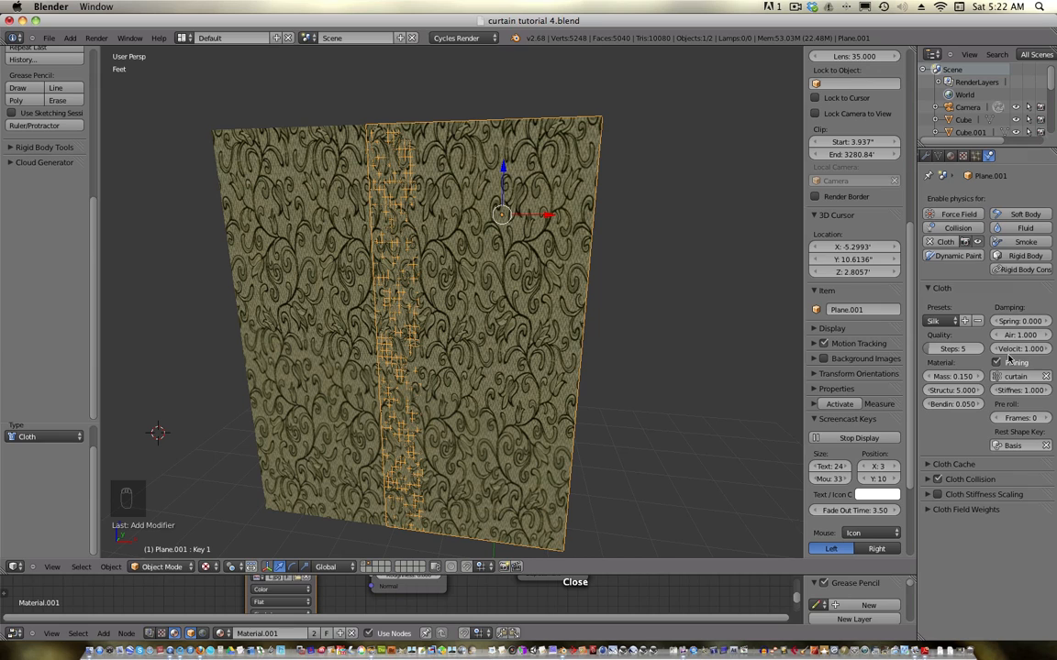
left_click(1014, 376)
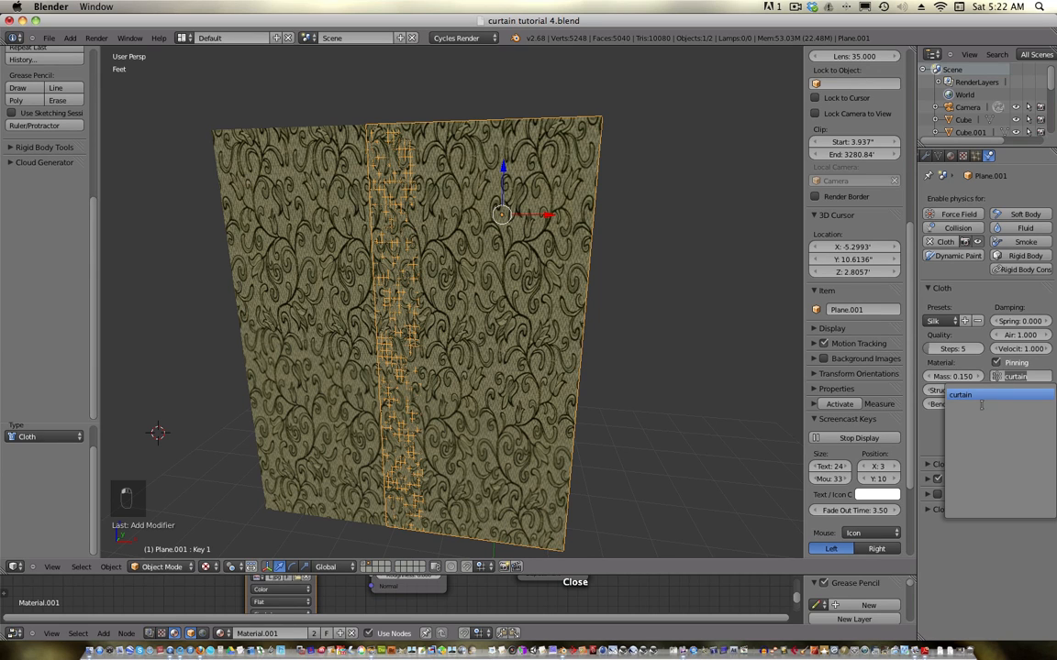
left_click(987, 395)
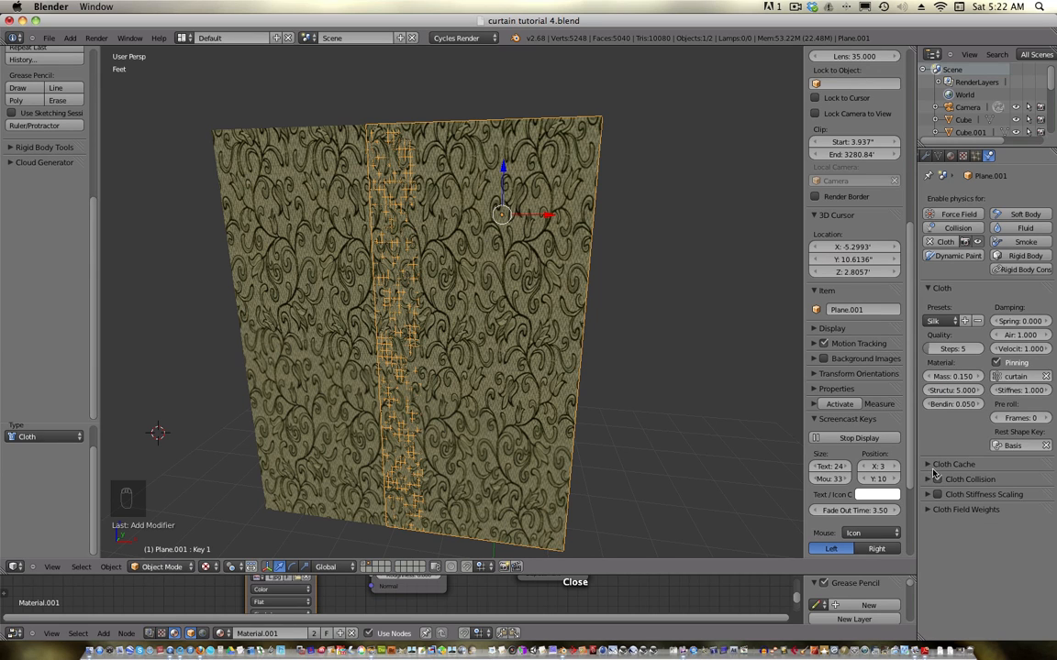
- Enable cloth self collision and set its quality to 2
left_click(927, 479)
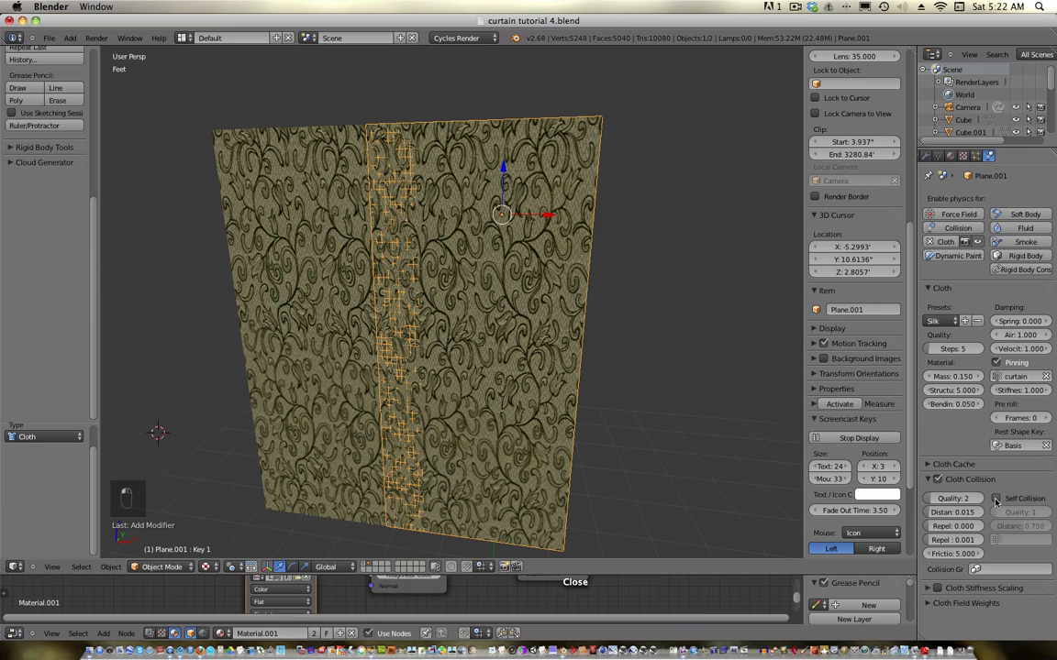
left_click(996, 499)
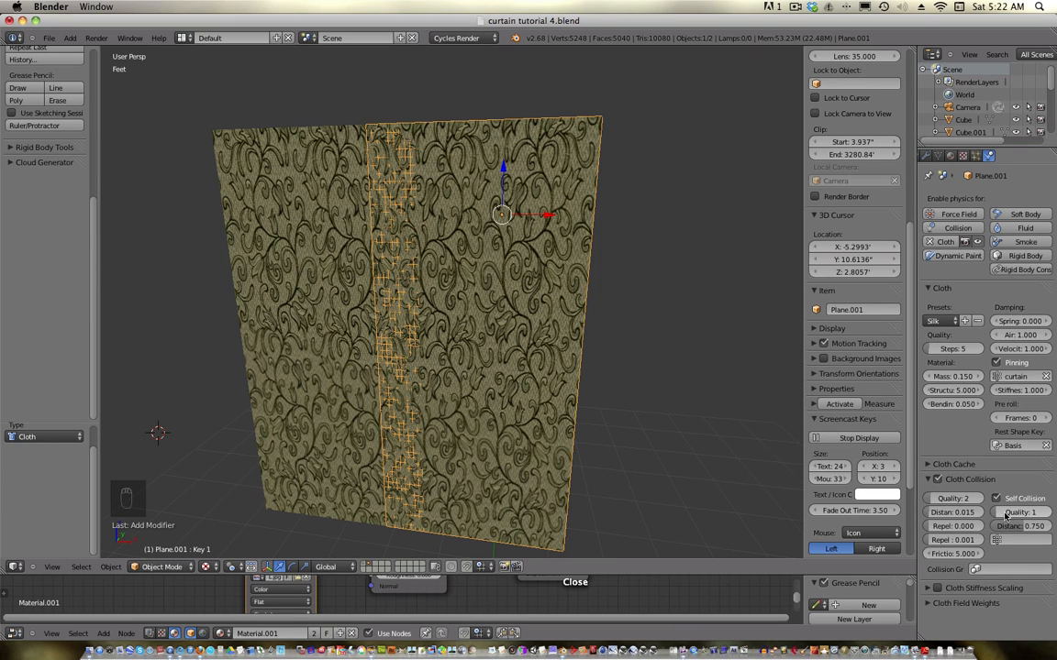
left_click_drag(1004, 516, 1018, 514)
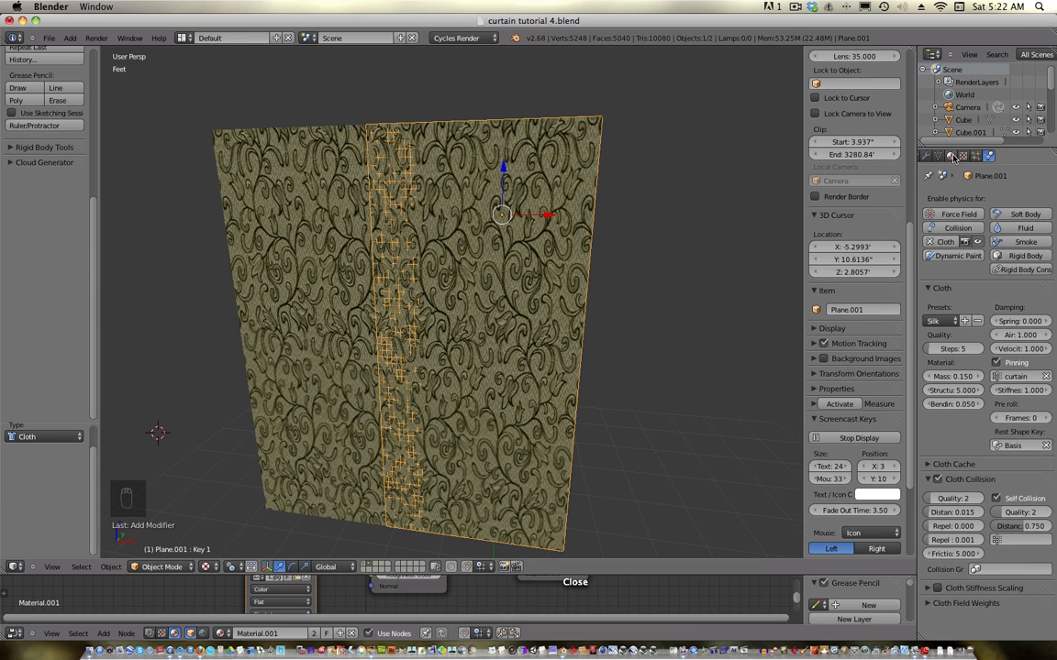
- Show the panel's shape keys, replace the node editor with the Timeline and make the timeline area taller
left_click(939, 157)
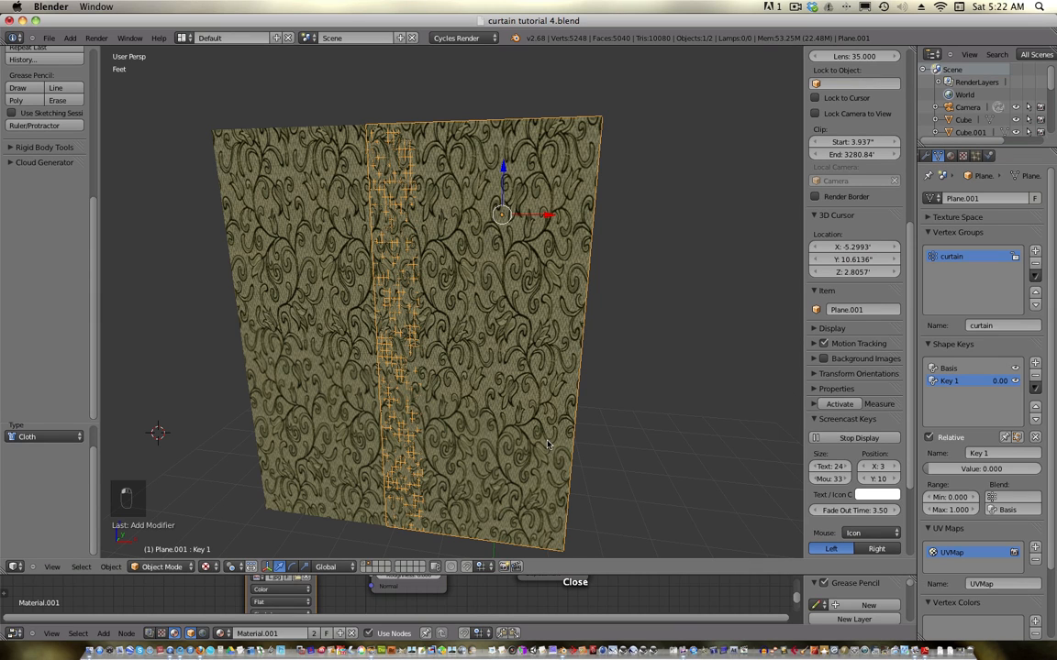
left_click(14, 632)
left_click(36, 603)
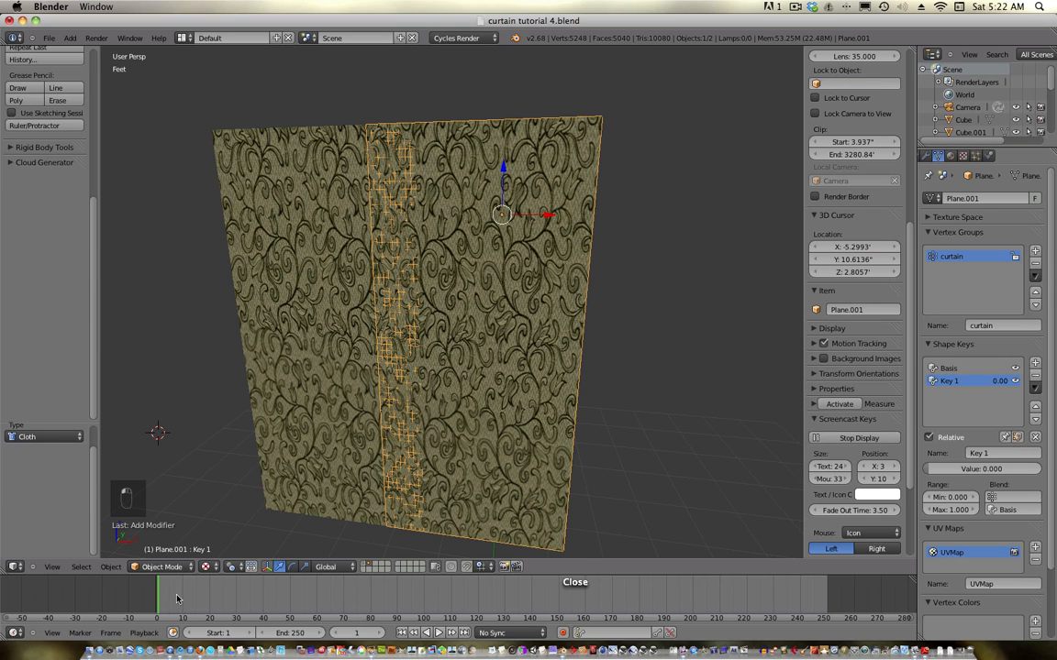
left_click_drag(577, 575, 578, 548)
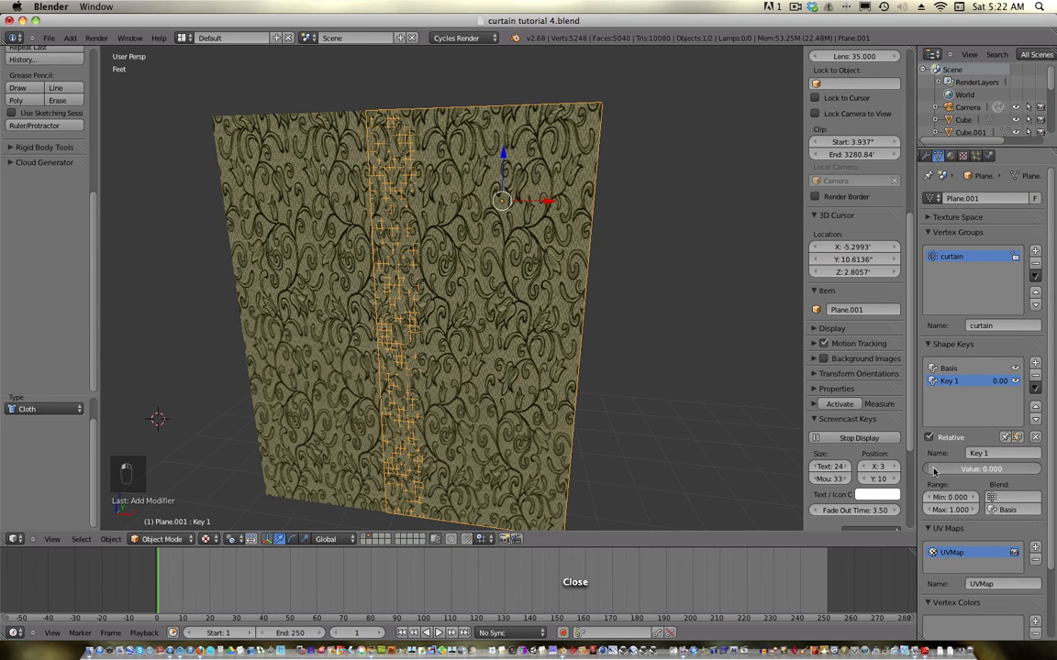
- Try running the cloth simulation on Plane.001 while sliding Key 1 up and down, and rewind to frame 1
left_click_drag(934, 471, 809, 433)
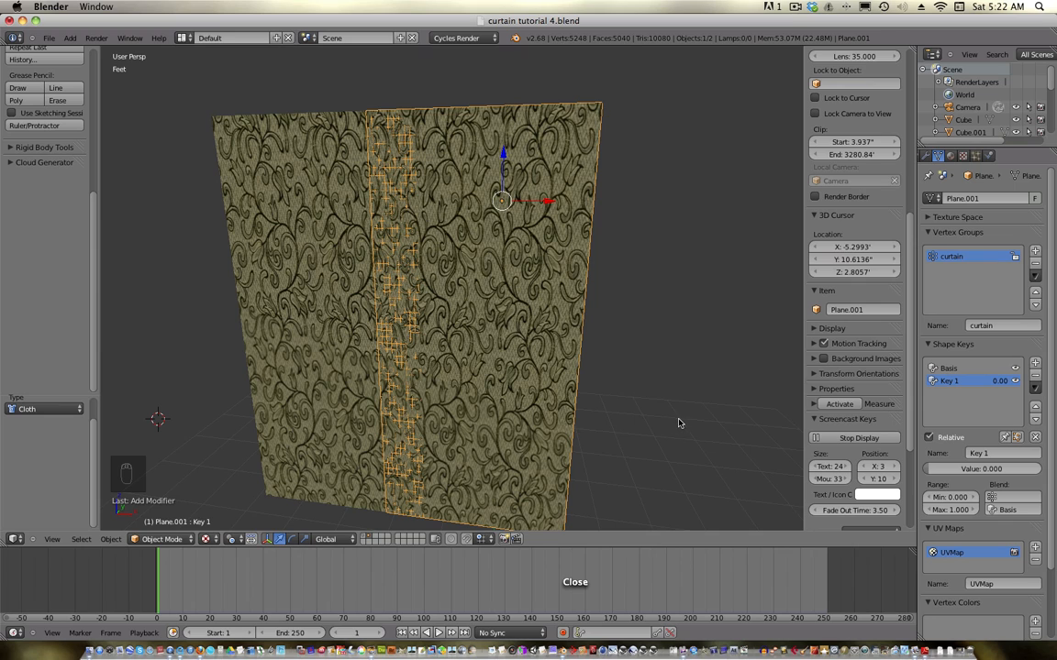
key("alt+a")
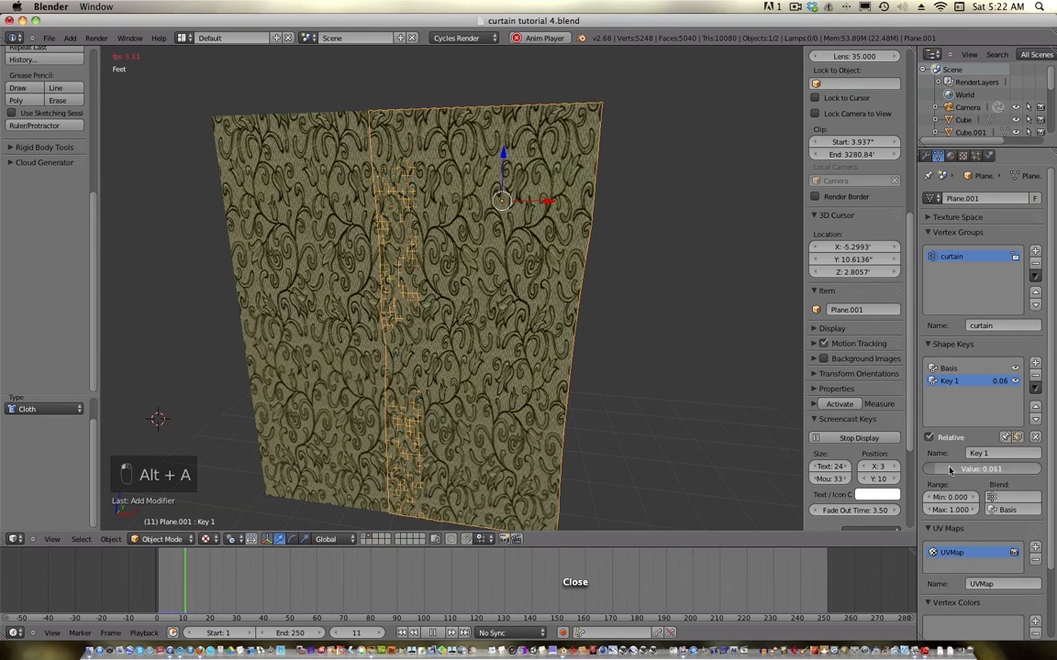
left_click_drag(950, 470, 1018, 474)
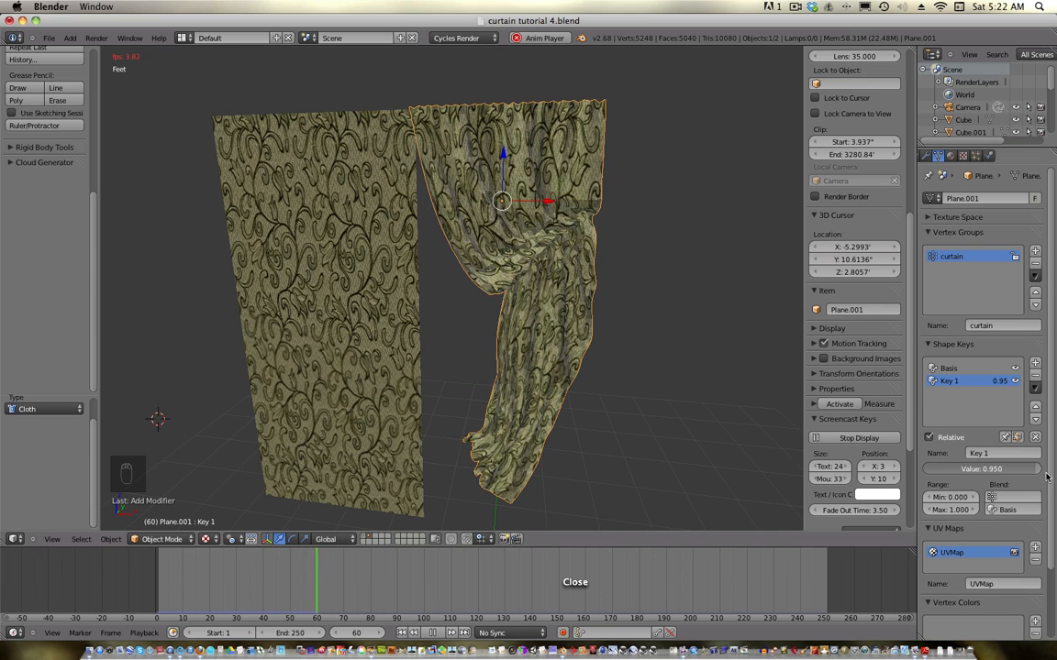
left_click_drag(1014, 470, 951, 466)
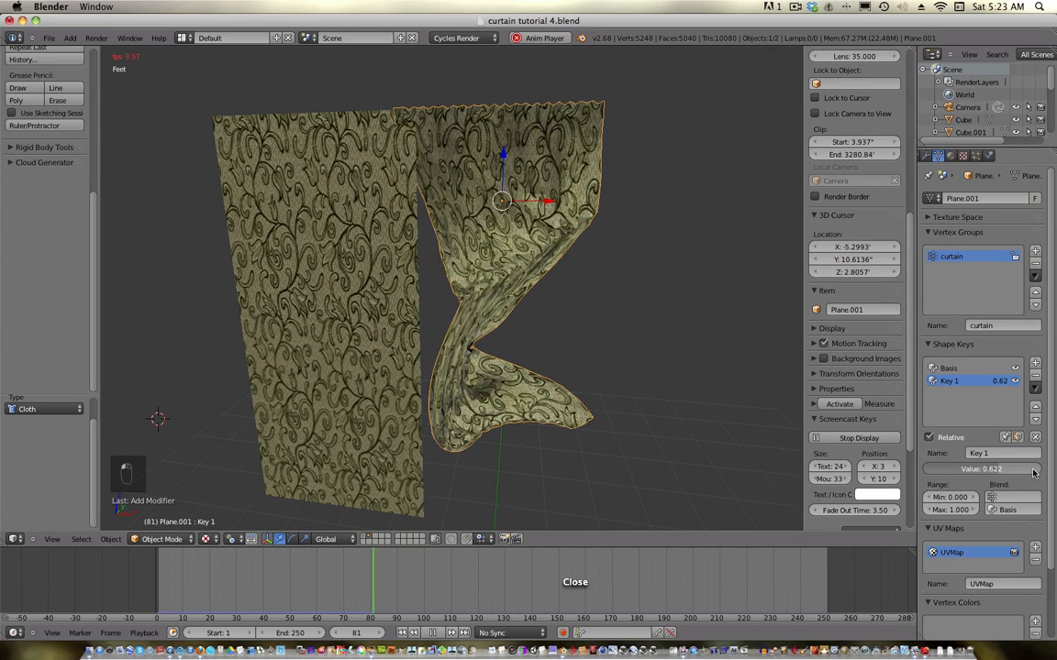
left_click_drag(1033, 471, 1046, 471)
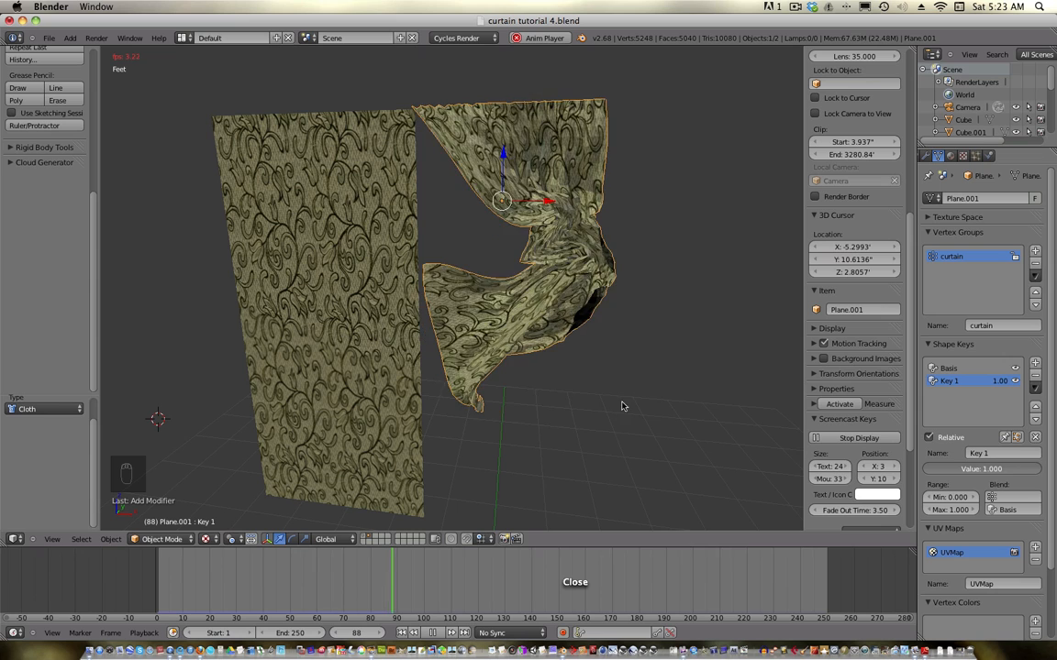
key("alt+a")
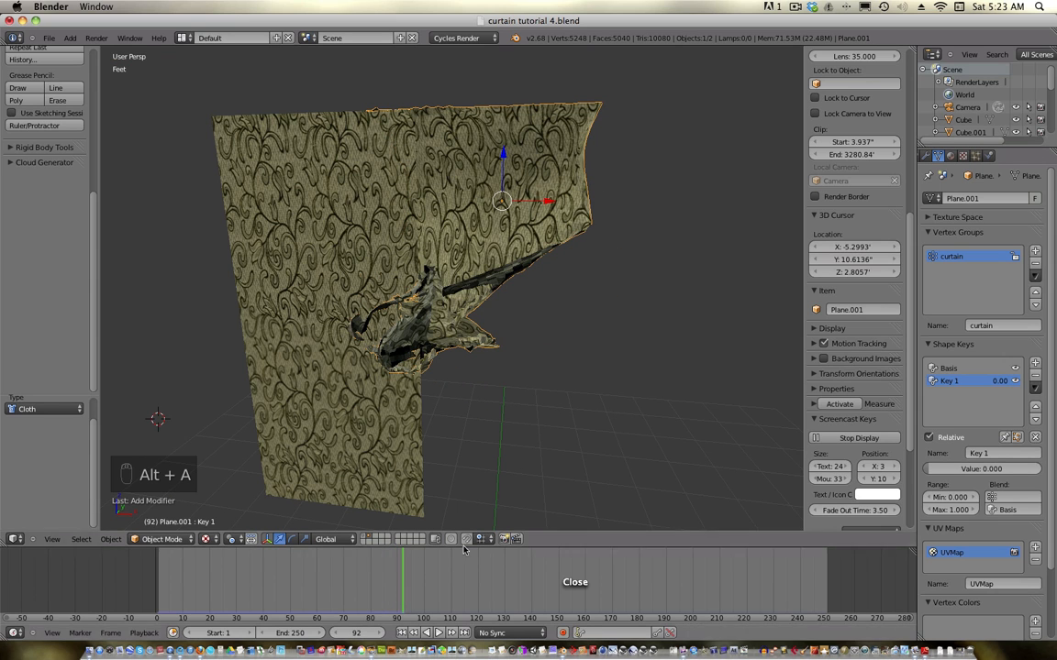
left_click(400, 634)
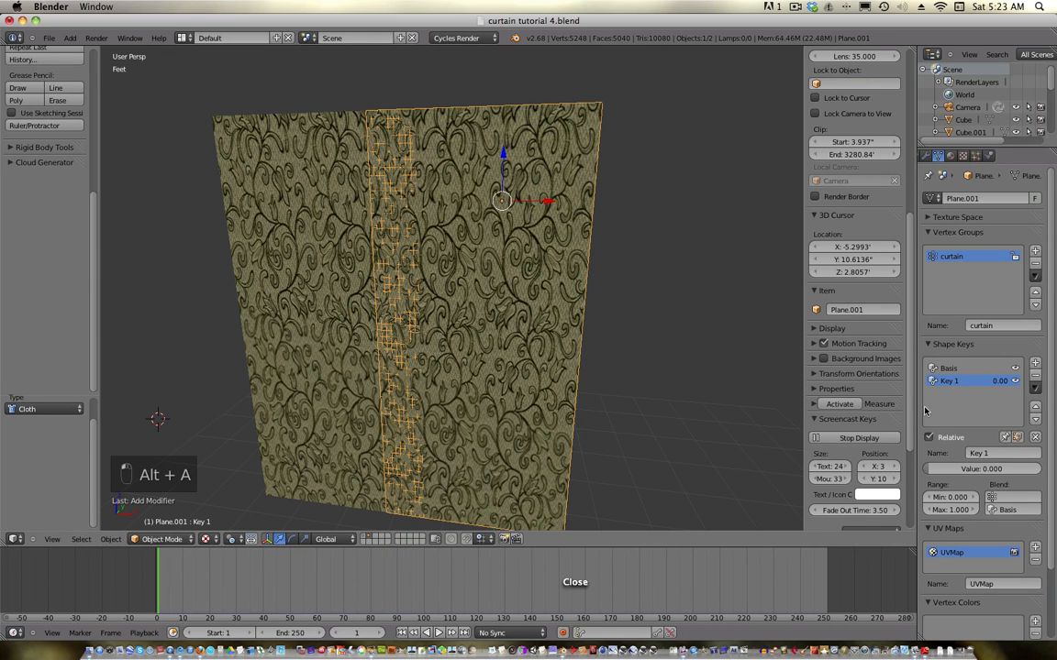
- Run Plane.001's cloth simulation from frame 1 while gradually raising Key 1 to 1.000, and stop it at frame 250
key("alt+a")
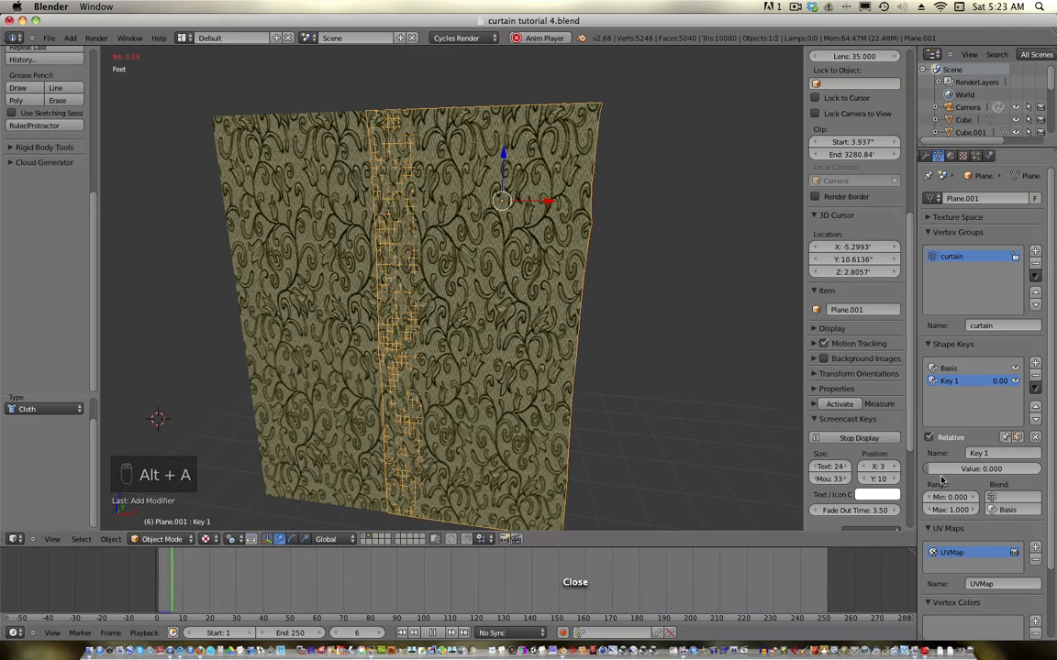
left_click_drag(939, 472, 1052, 477)
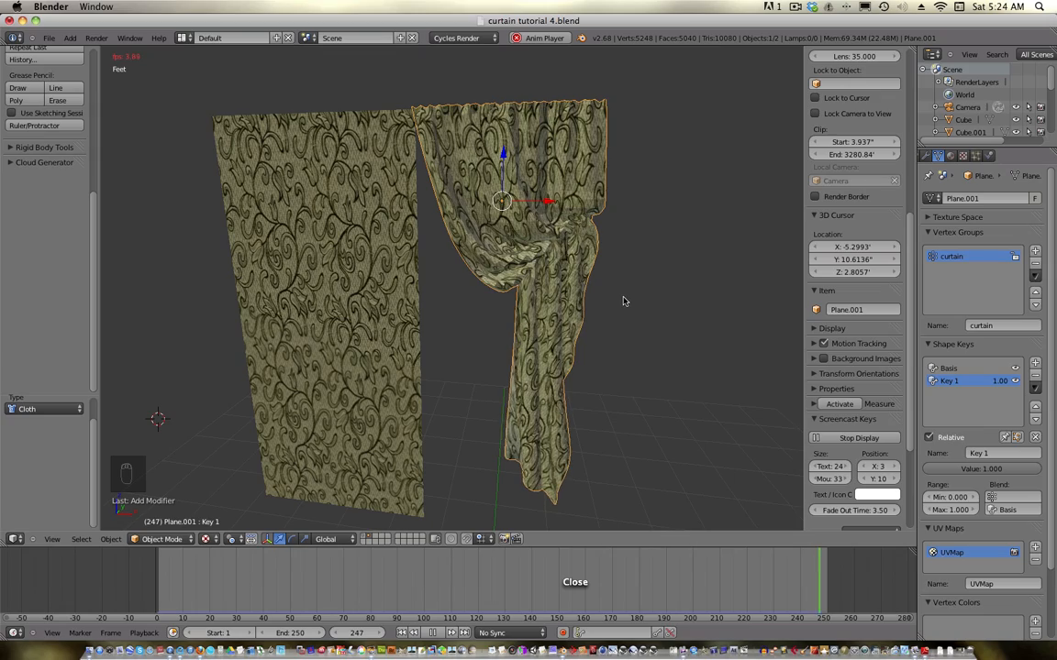
key("alt+a")
- Inspect the gathered folds of the Plane.001 curtain up close from several sides and apply smooth shading to it
middle_click_drag(580, 292, 499, 220)
scroll(573, 293, "up", 6)
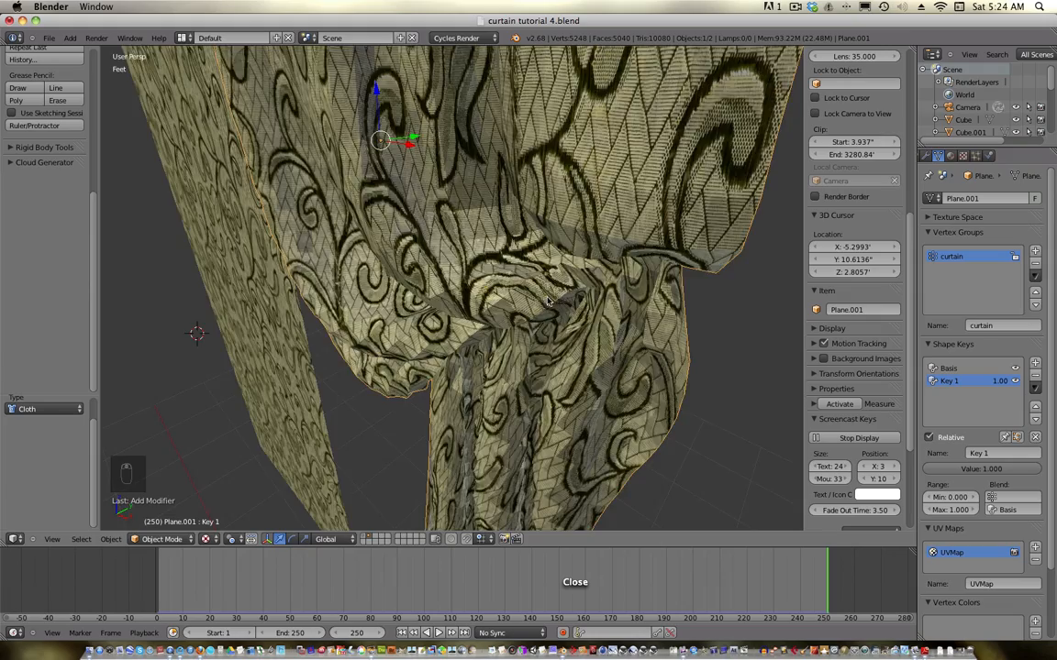
middle_click_drag(547, 299, 255, 198)
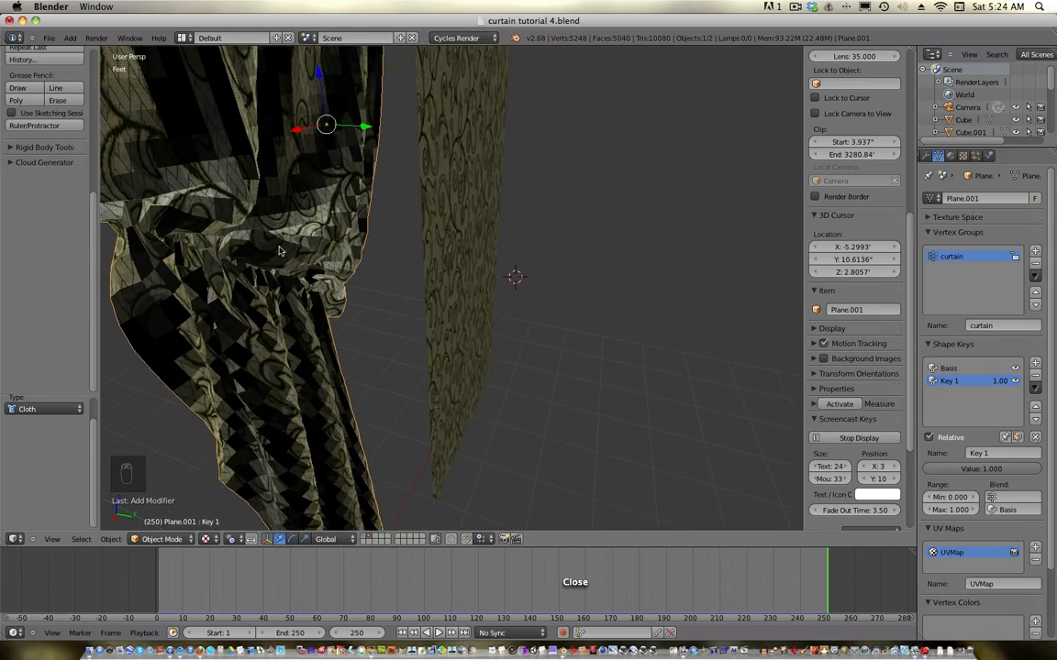
middle_click_drag(280, 250, 120, 252)
scroll(24, 239, "up", 8)
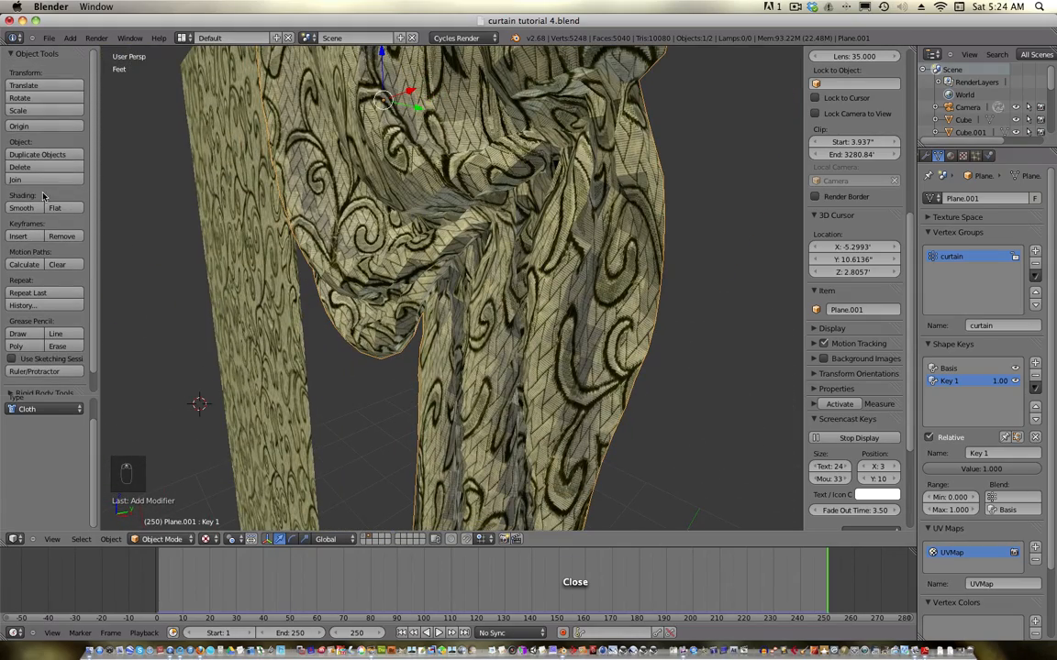
left_click(22, 208)
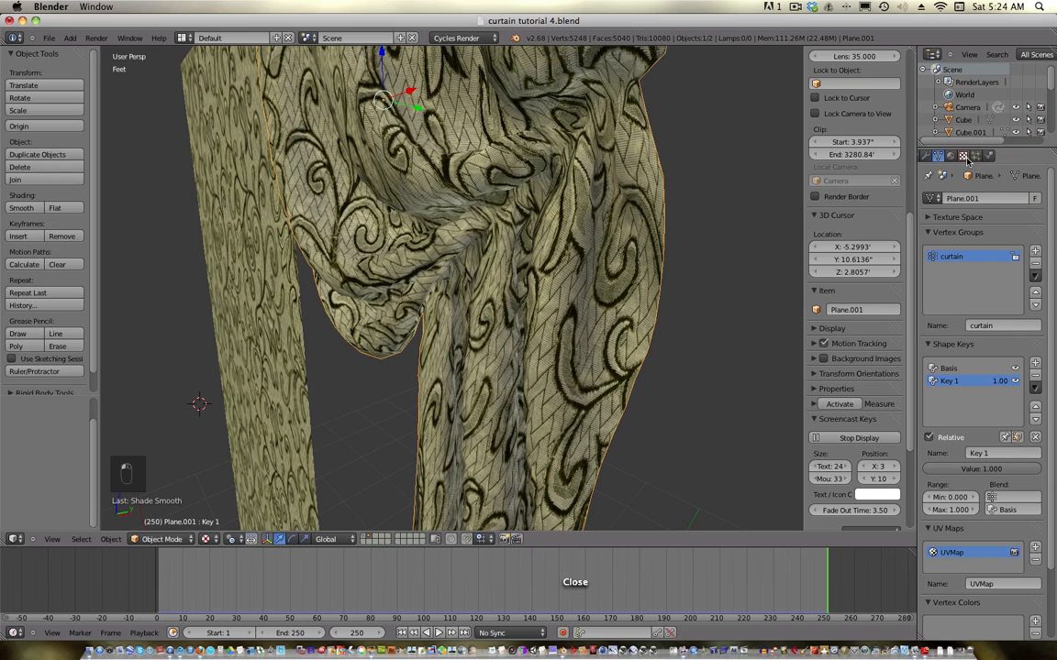
- Add a Subdivision Surface modifier to the gathered curtain with the view subdivisions set to 2
middle_click_drag(941, 160, 964, 159)
left_click(952, 155)
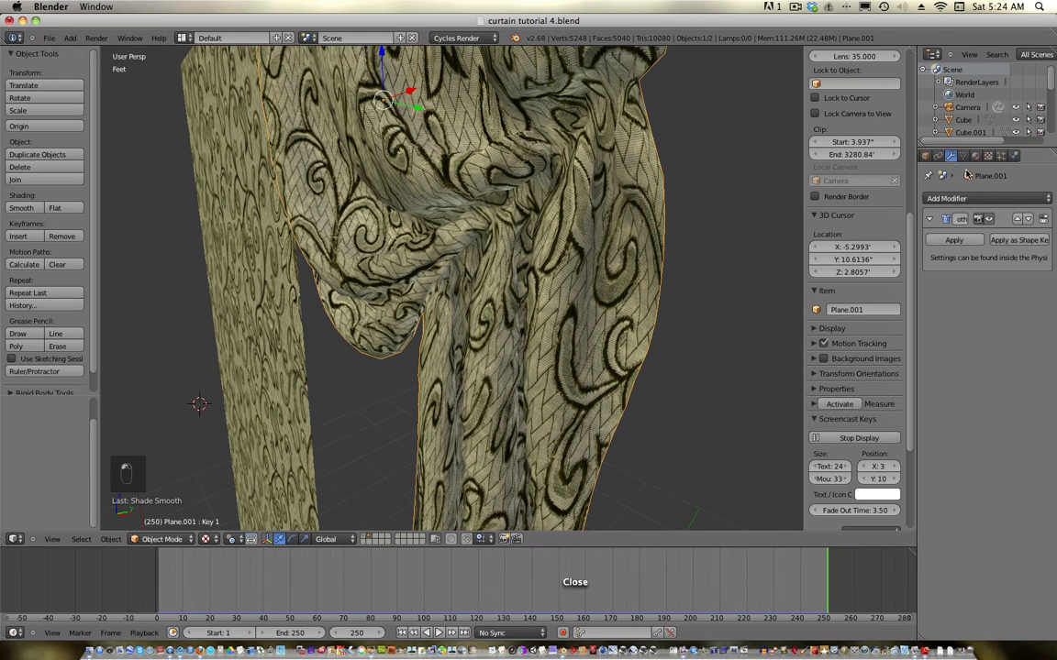
left_click(975, 195)
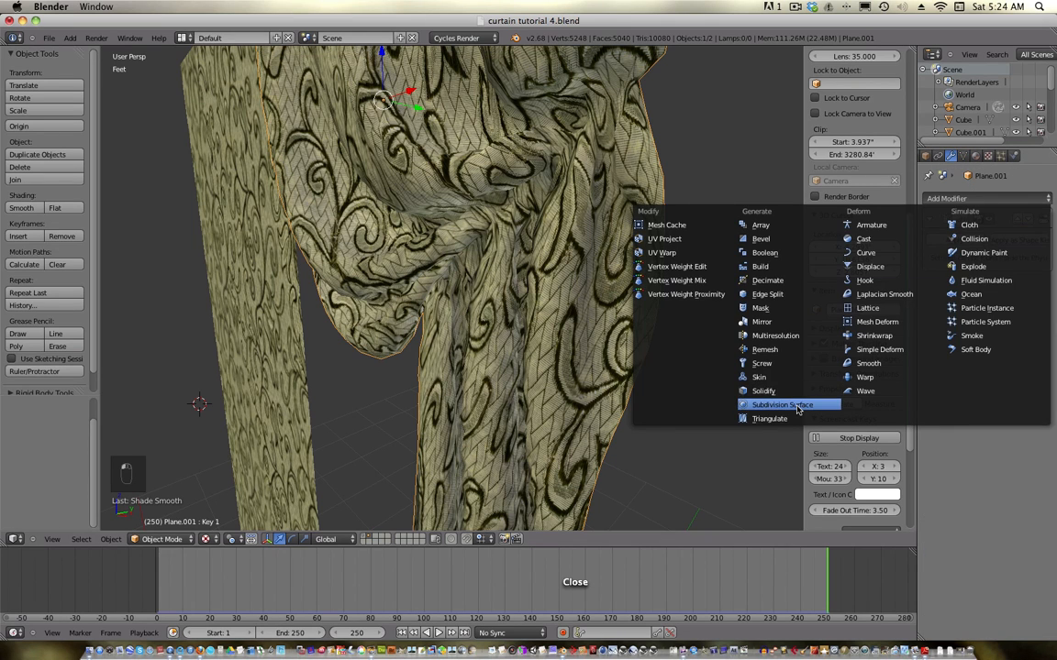
left_click(706, 367)
key("ctrl+2")
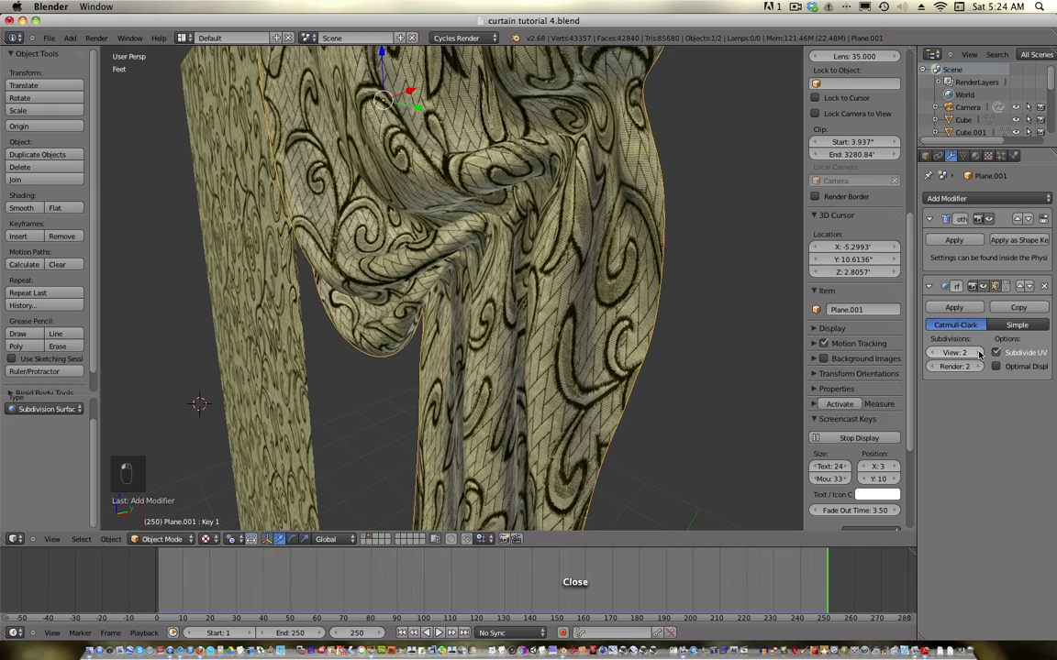
middle_click_drag(452, 301, 526, 308)
scroll(473, 326, "down", 5)
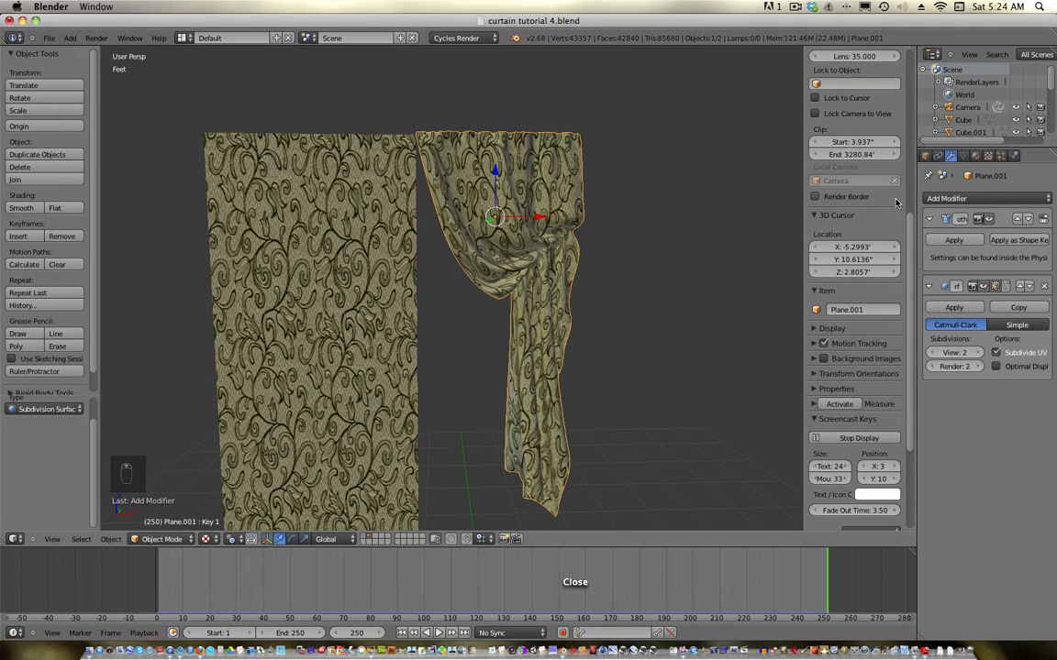
- Remove the Key 1 and Basis shape keys from Plane.001 and apply its Cloth modifier
left_click(954, 240)
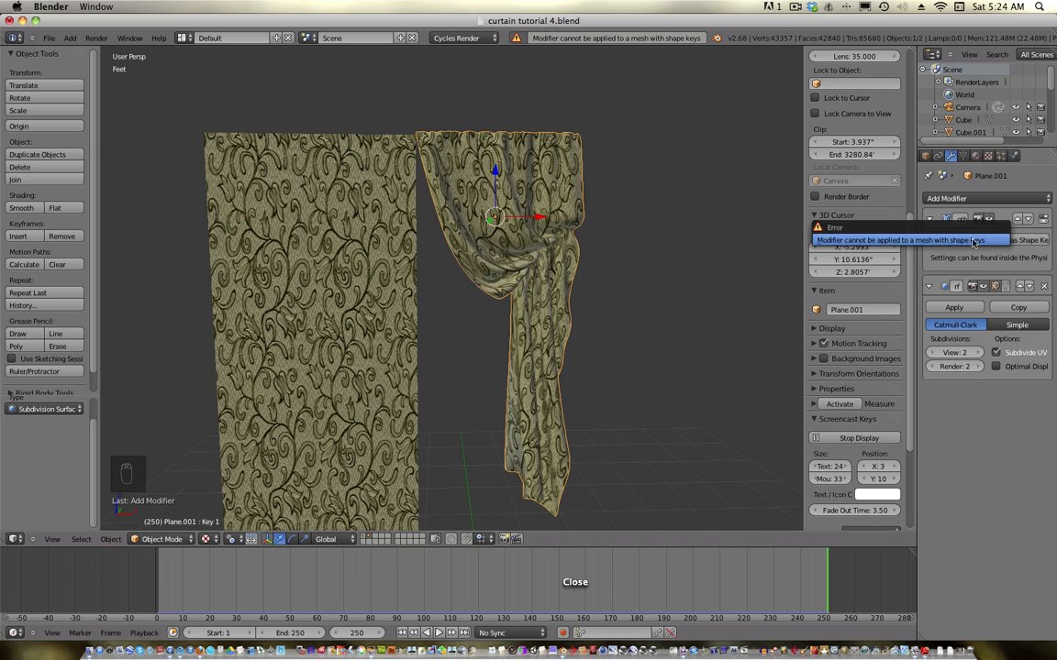
left_click(962, 156)
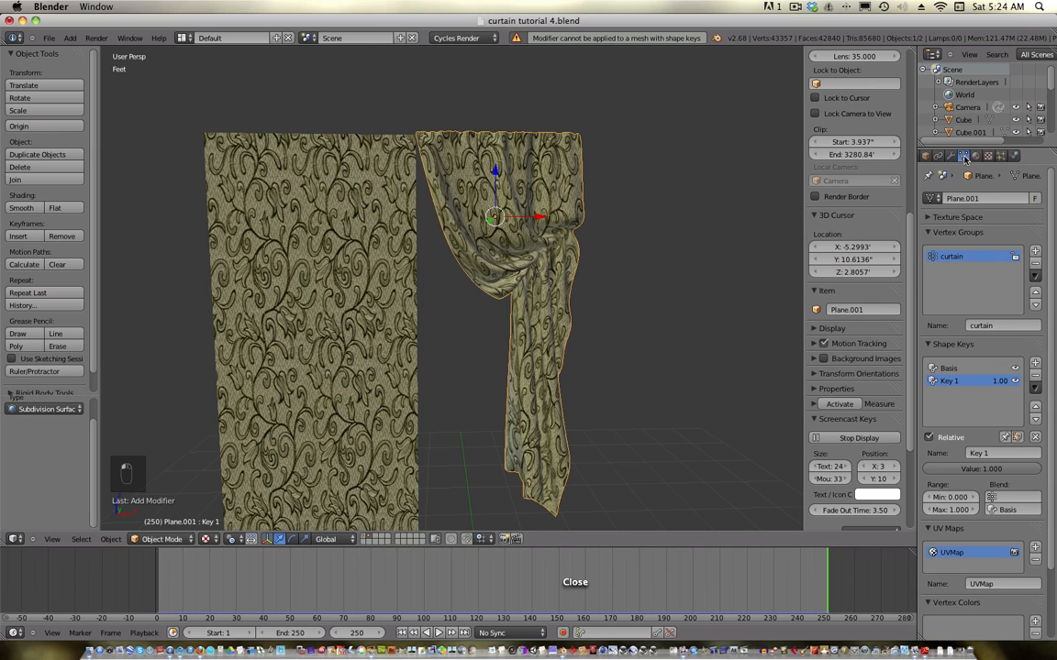
left_click(1034, 376)
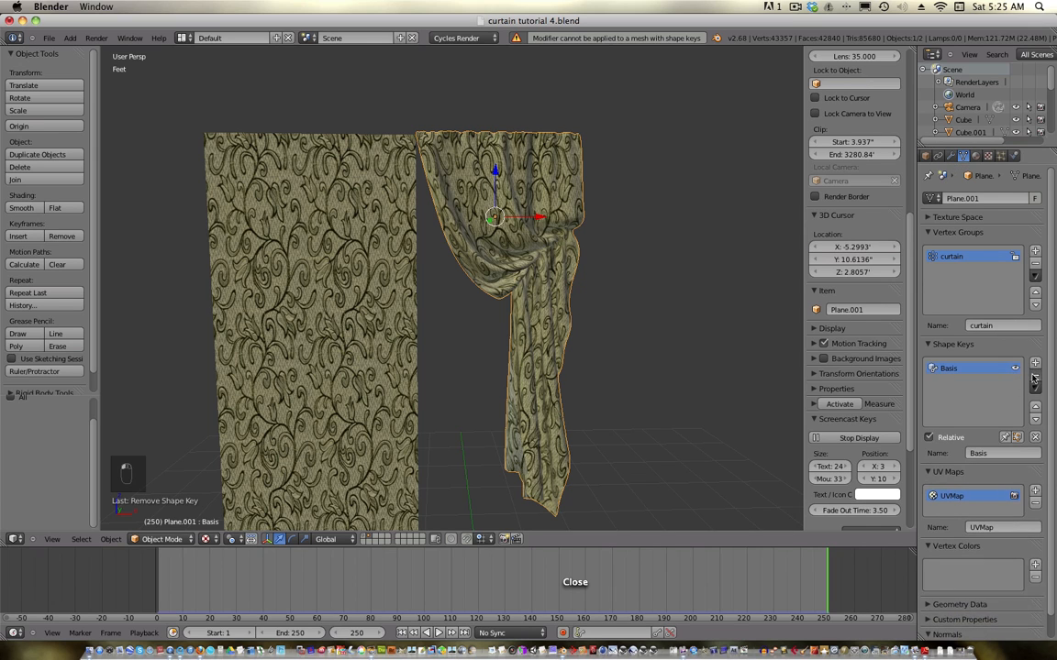
left_click(1035, 376)
left_click(950, 155)
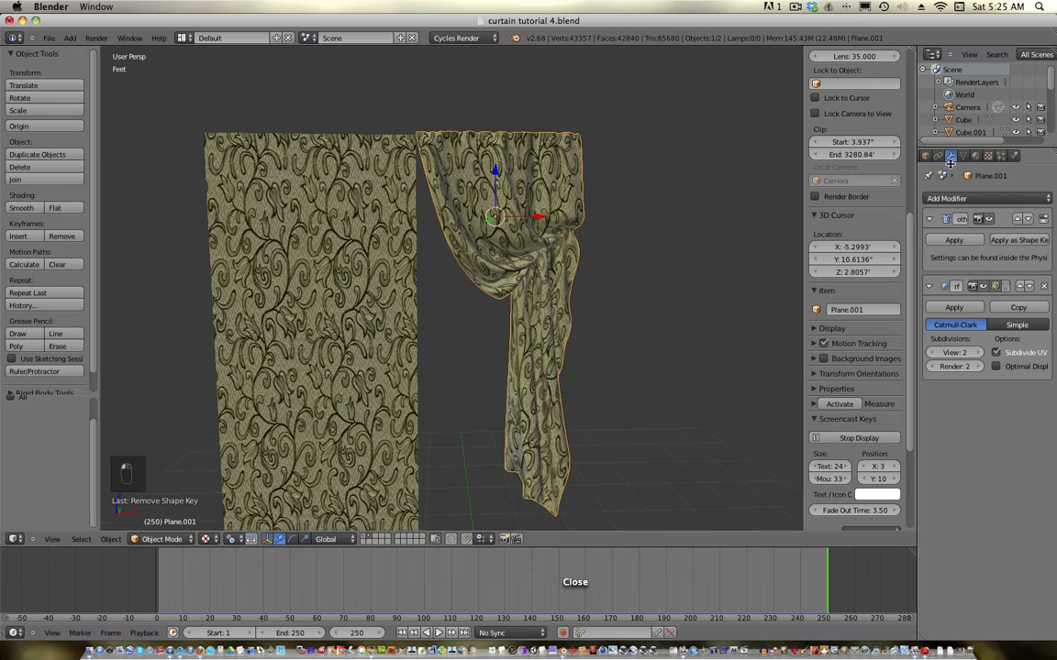
left_click(952, 239)
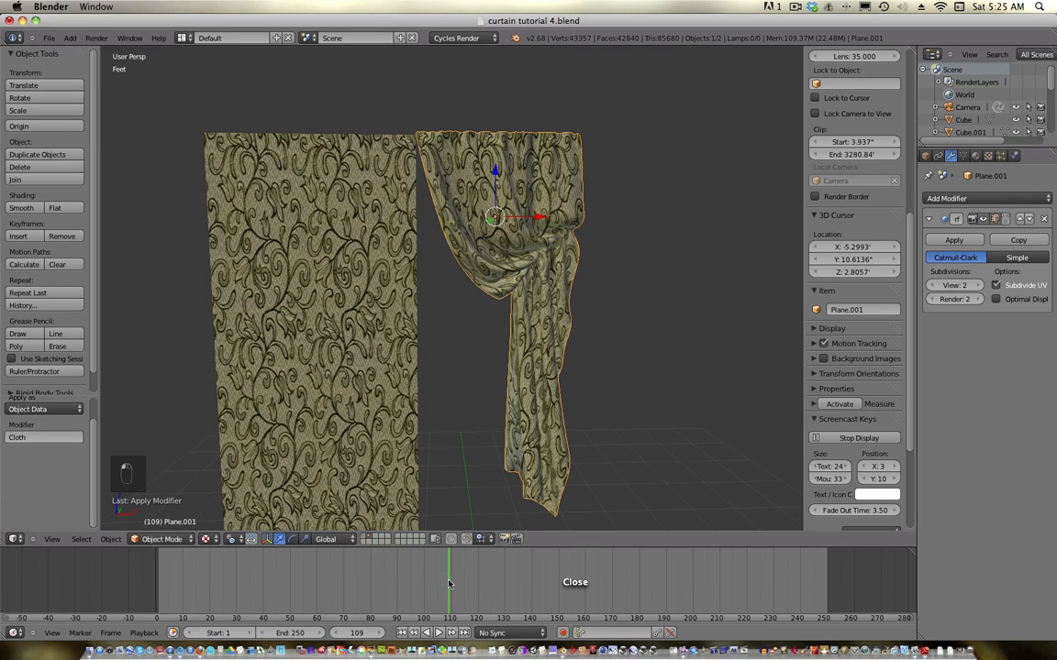
- Scrub through the timeline to check the applied curtain's shape, and return to frame 1
left_click_drag(448, 584, 466, 587)
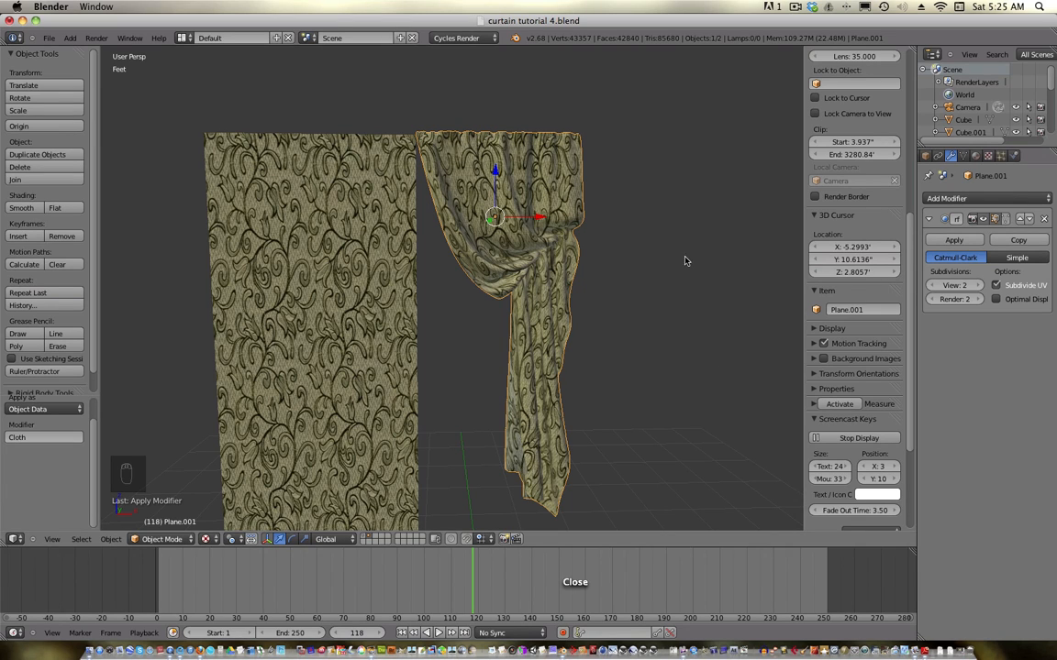
left_click_drag(440, 558, 295, 585)
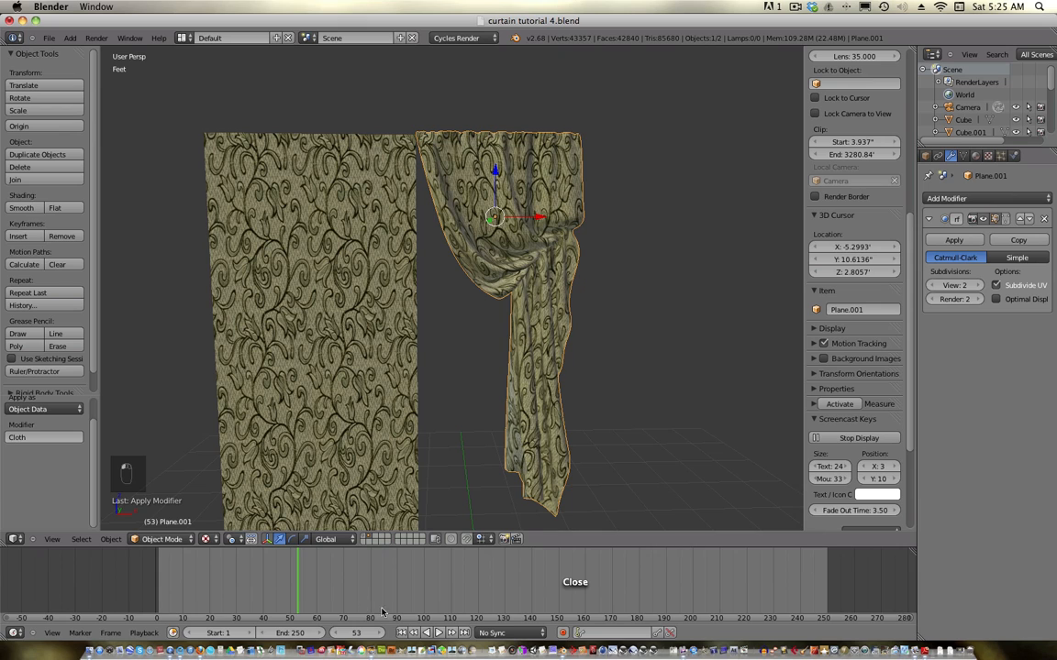
left_click(404, 633)
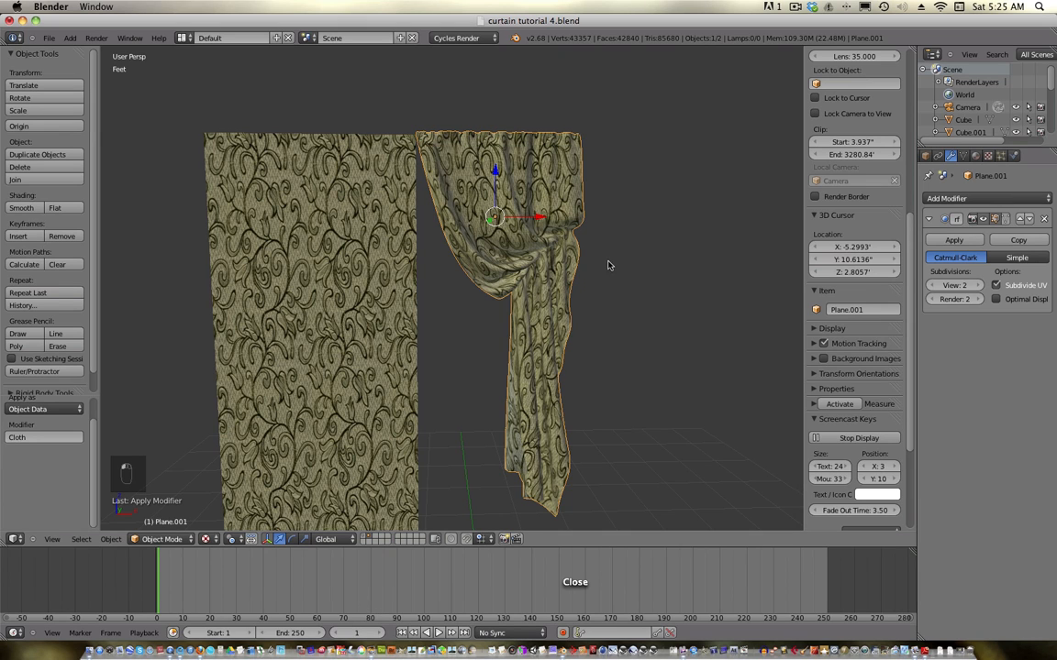
- Inspect the applied curtain's mesh in Edit Mode and return to Object Mode
key("Tab")
middle_click_drag(532, 250, 447, 258)
key("Tab")
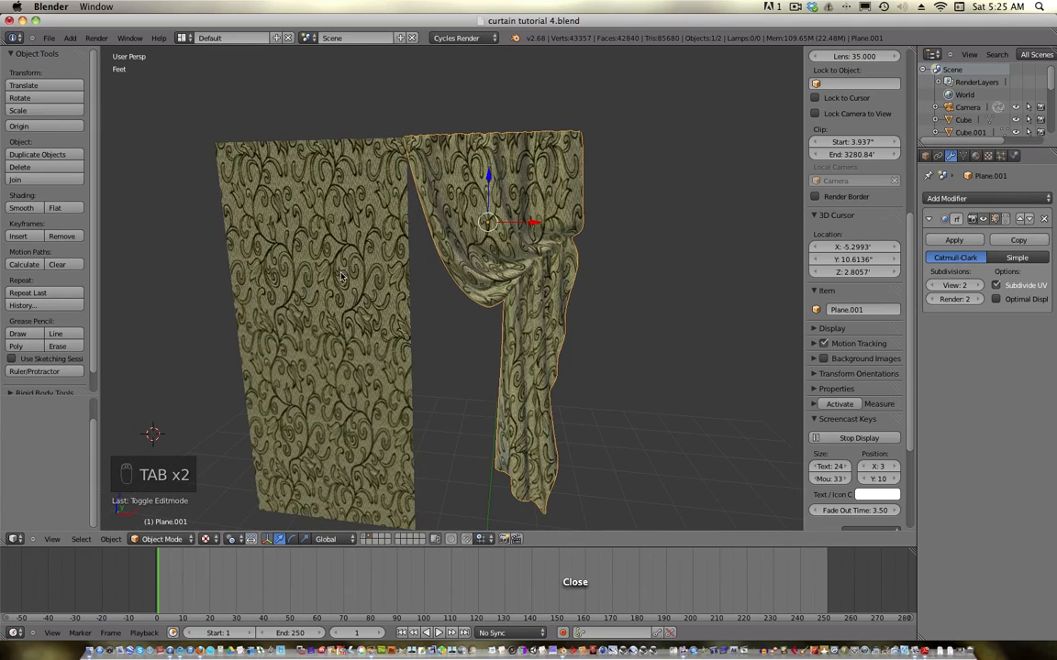
- Select the flat curtain panel Plane, check its vertex group and shape keys, and enable Cloth physics on it
right_click(341, 273)
middle_click_drag(475, 322, 486, 323)
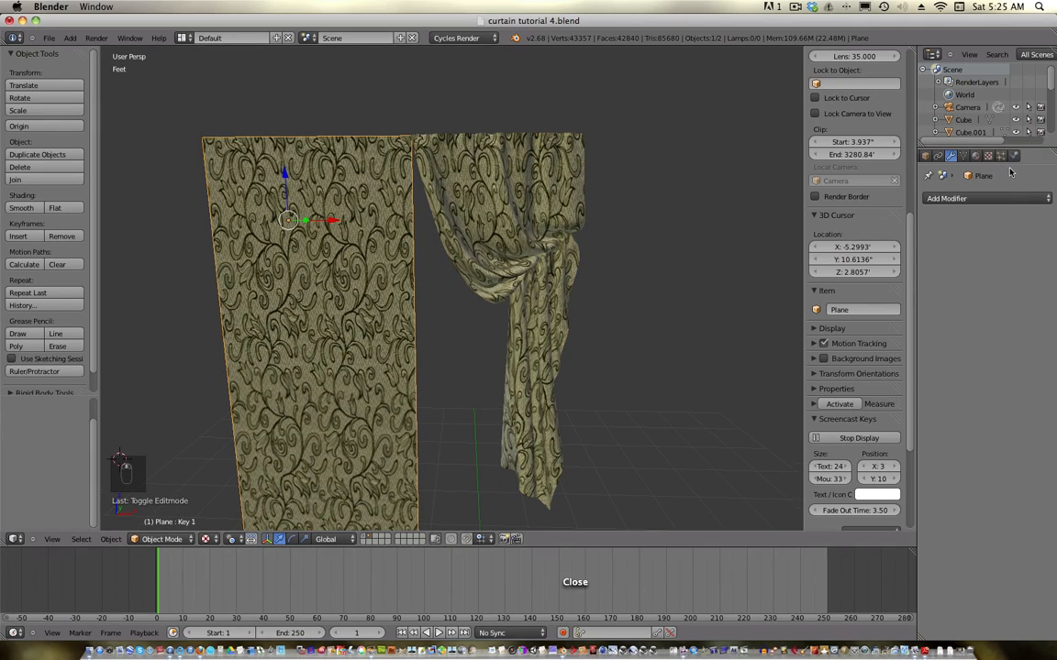
left_click(968, 157)
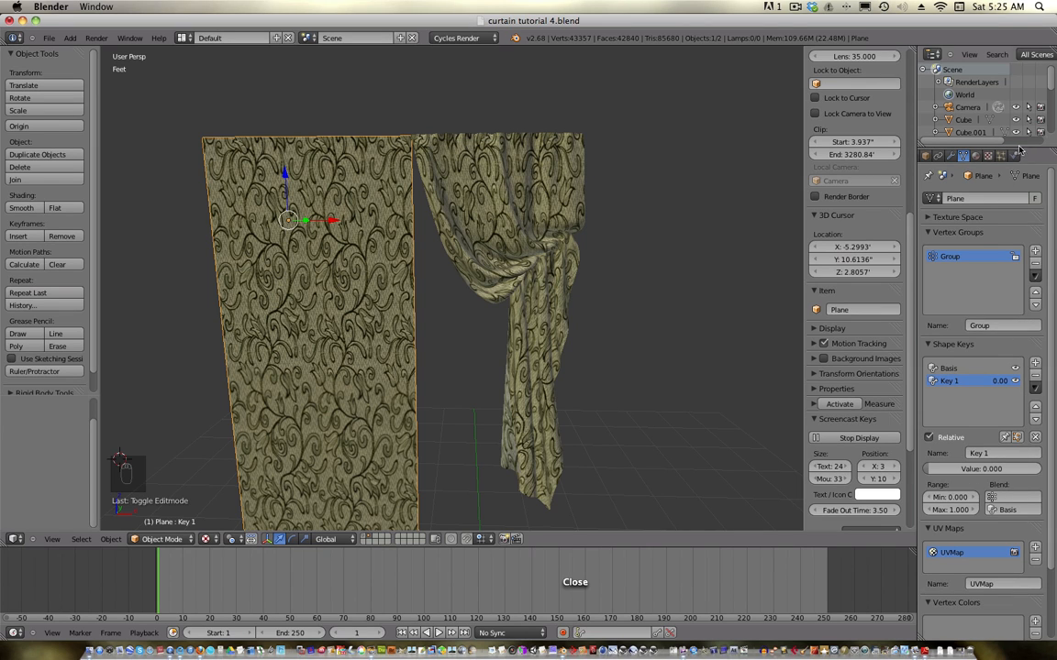
left_click(1014, 156)
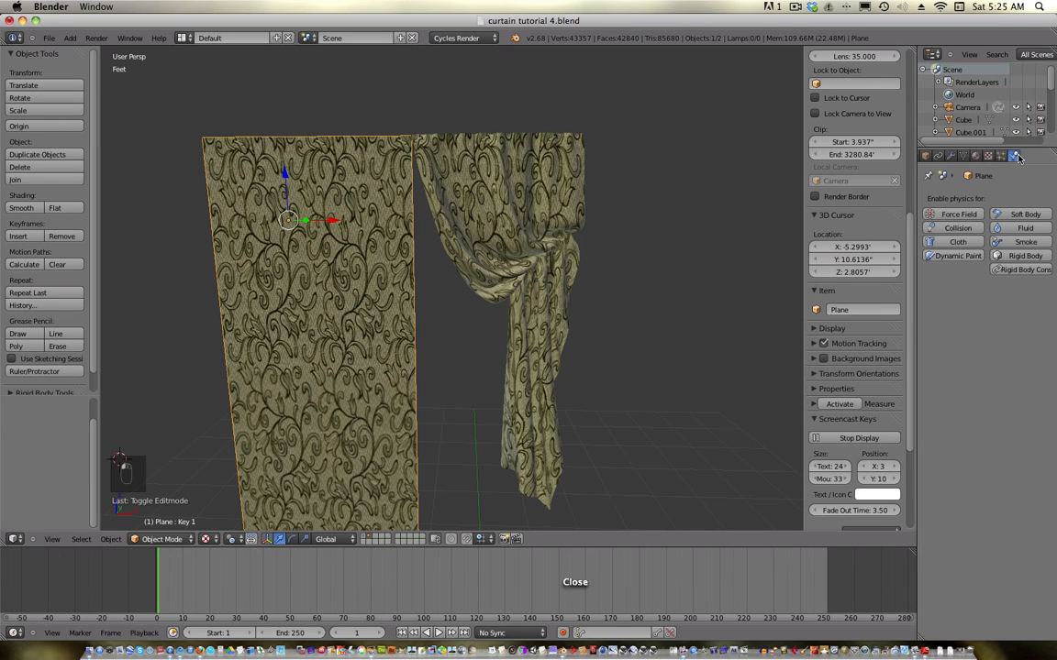
left_click(952, 243)
- Enable cloth pinning on Plane with the vertex group Group, and enable self collision with quality 2
left_click(996, 362)
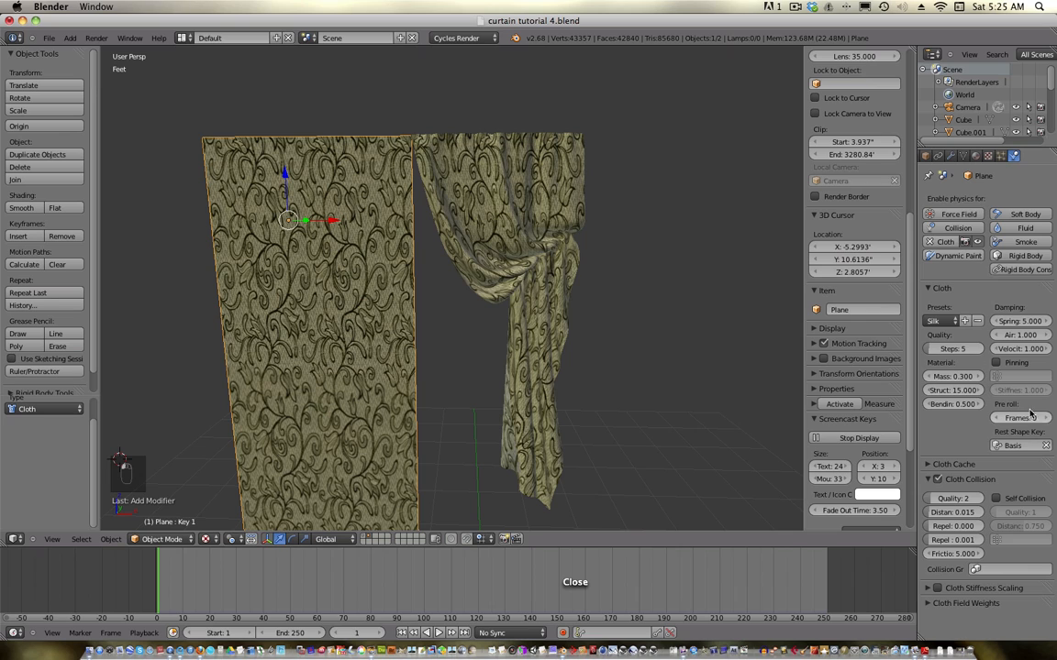
left_click(997, 377)
left_click(959, 395)
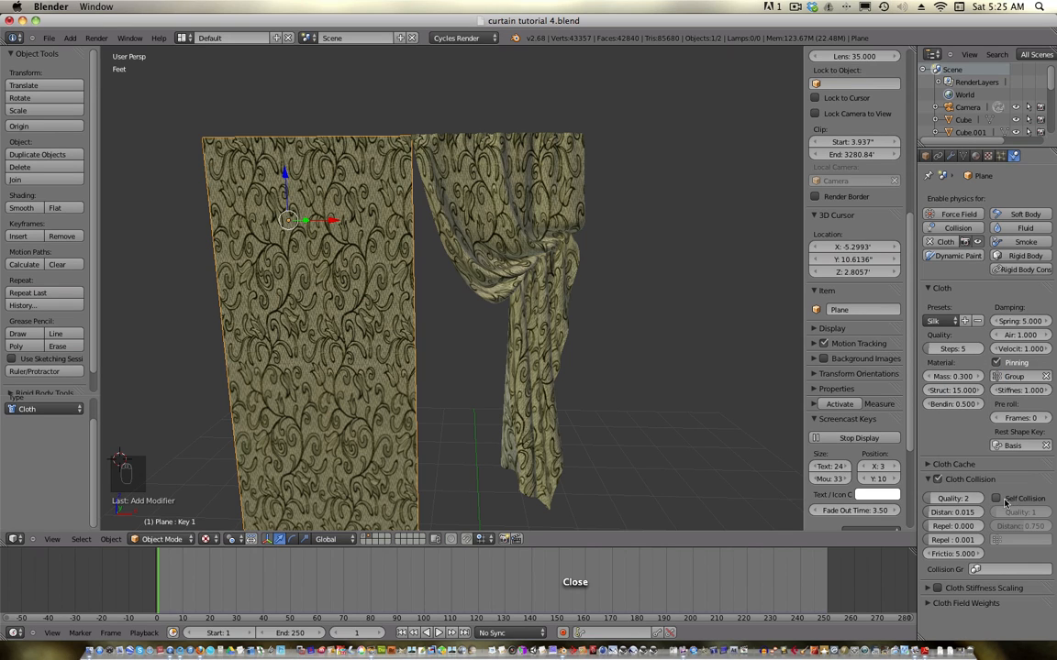
left_click(1004, 499)
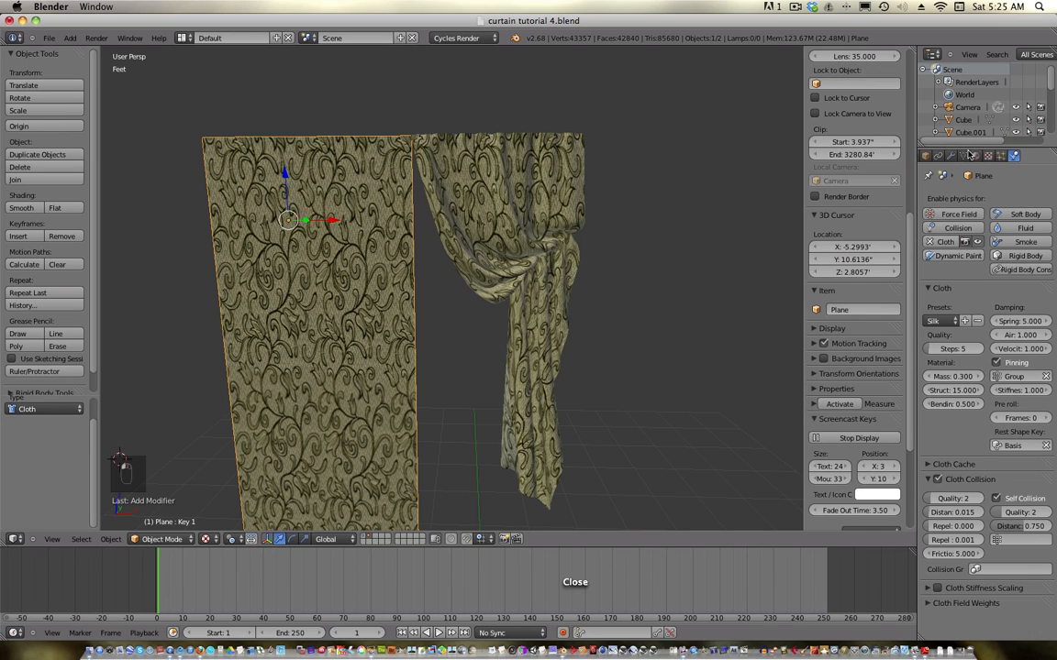
- Run the cloth simulation on Plane from frame 1 while gradually raising its Key 1 shape key to 1.000
left_click(963, 155)
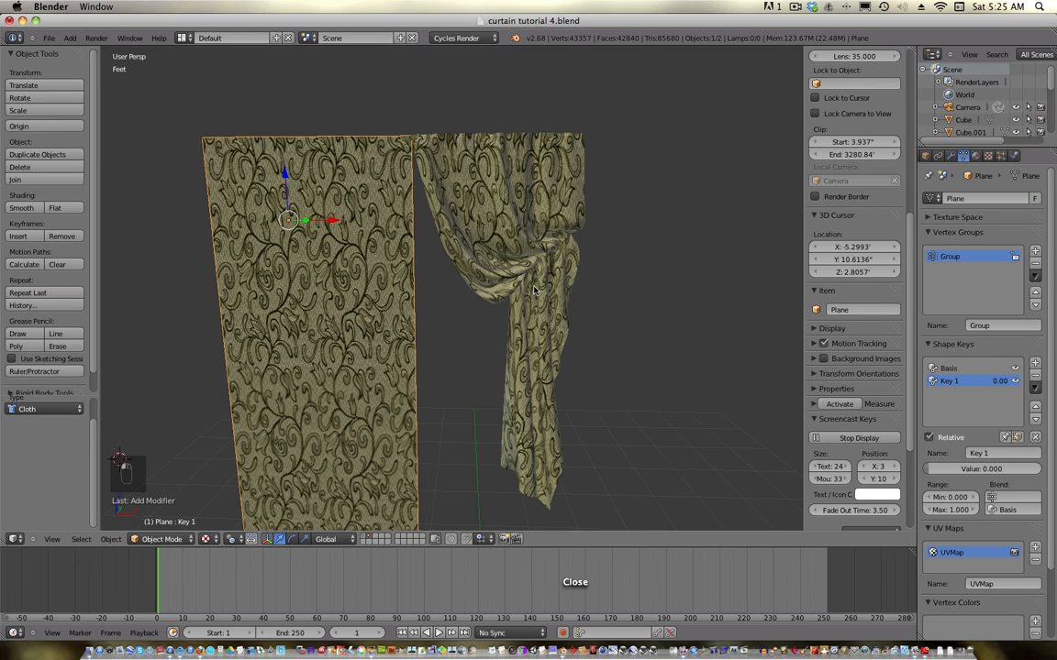
key("alt+a")
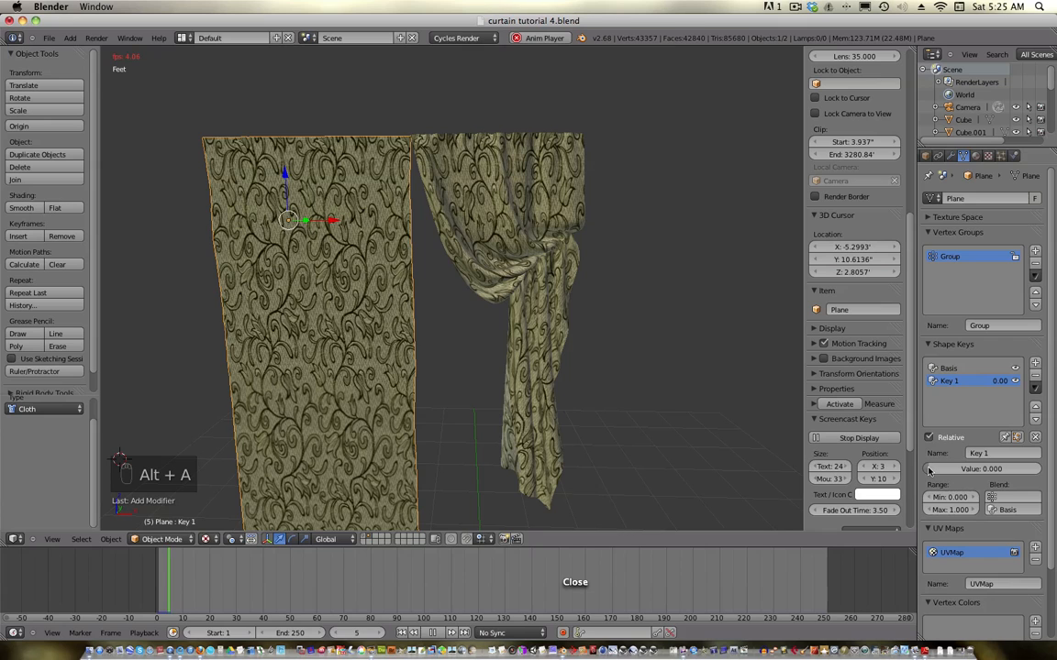
left_click_drag(933, 469, 1040, 475)
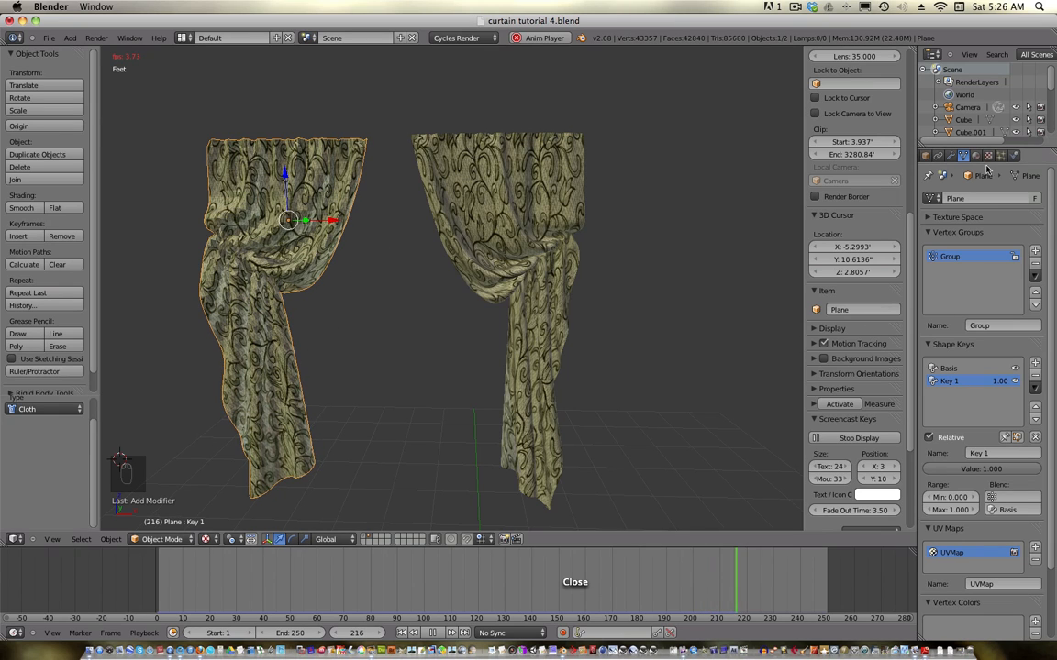
- Stop the cloth simulation on Plane at frame 248 and give the curtain smooth shading
left_click(1013, 156)
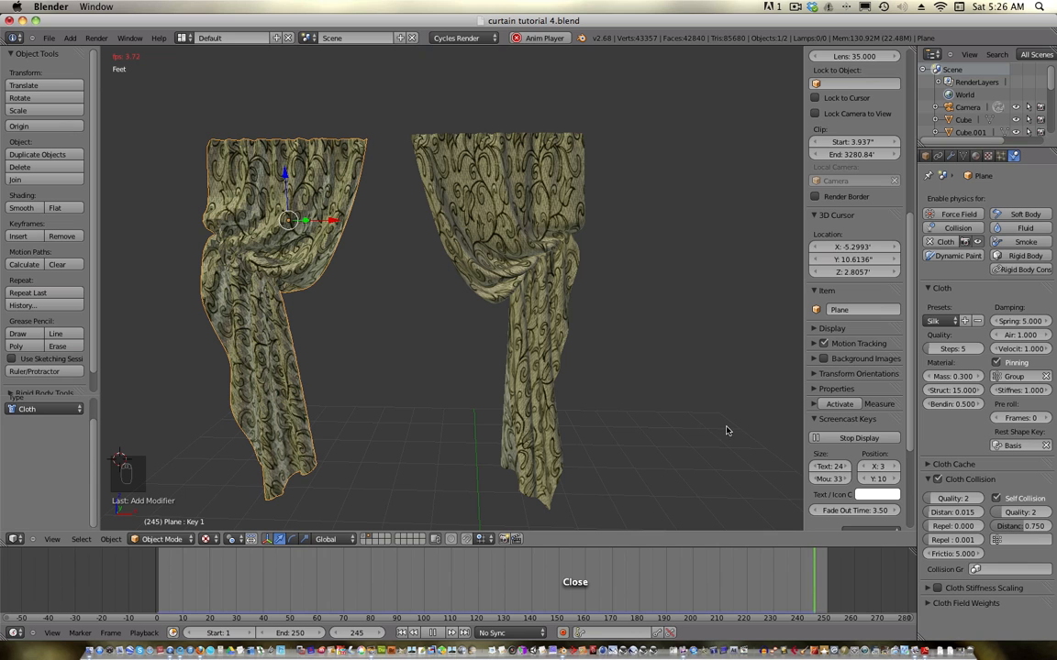
key("alt+a")
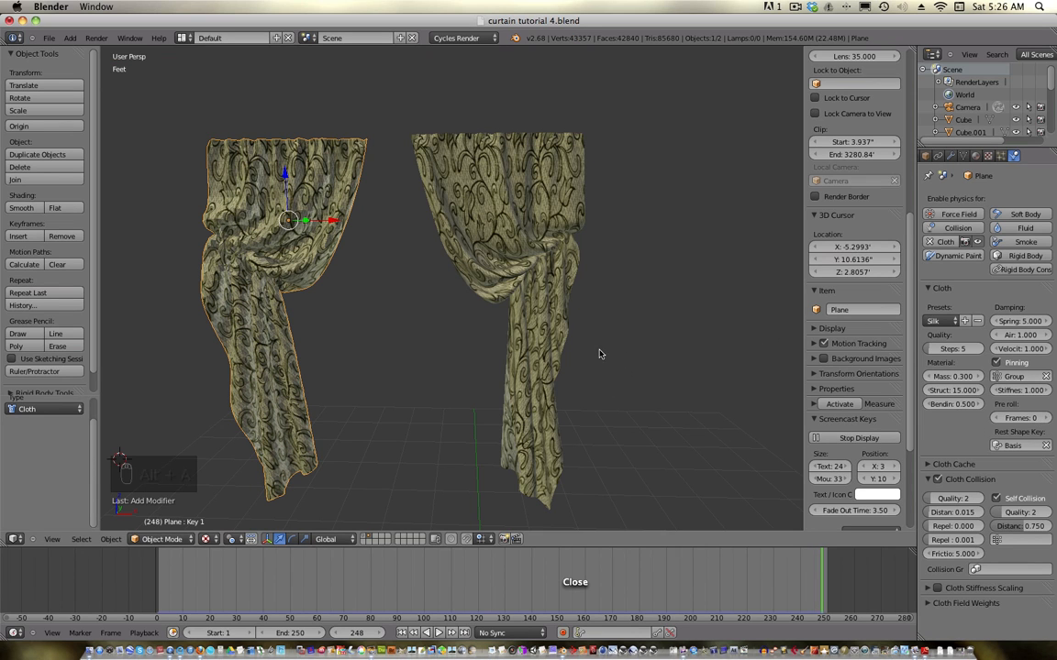
middle_click_drag(601, 354, 621, 367)
key("KP_1")
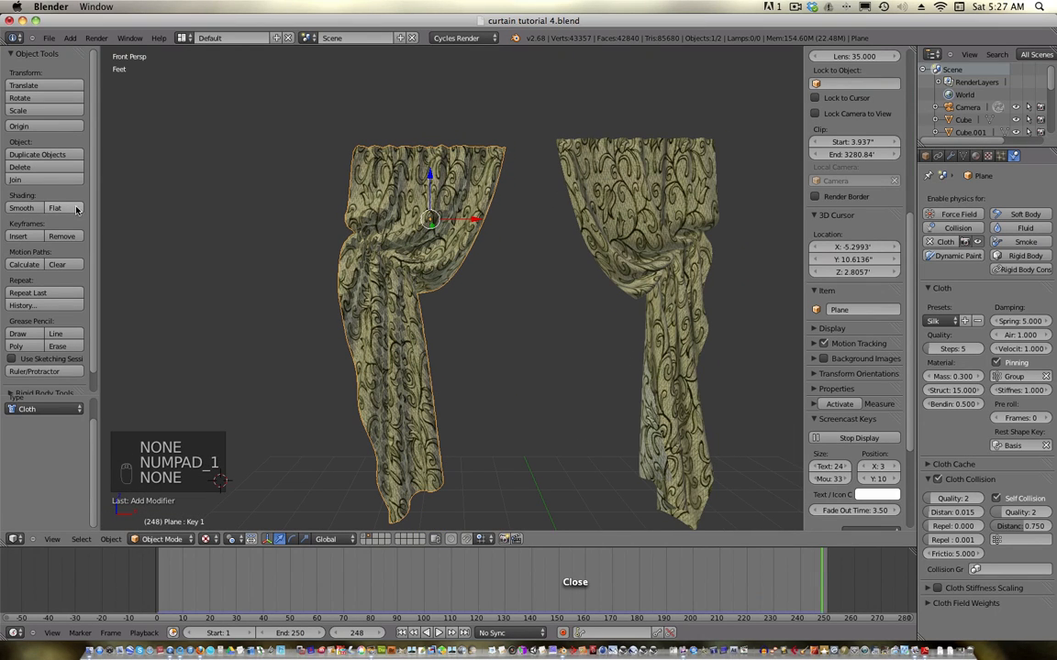
left_click(21, 208)
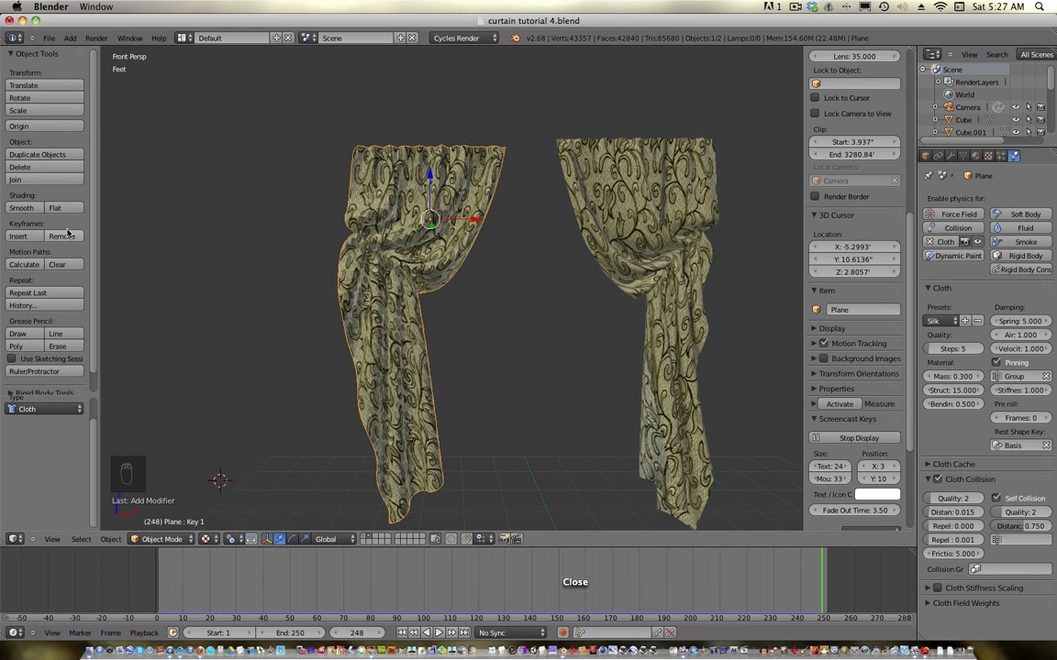
- Add a Subdivision Surface modifier to Plane and set its view subdivisions to 3
left_click(959, 156)
left_click(951, 156)
left_click(986, 198)
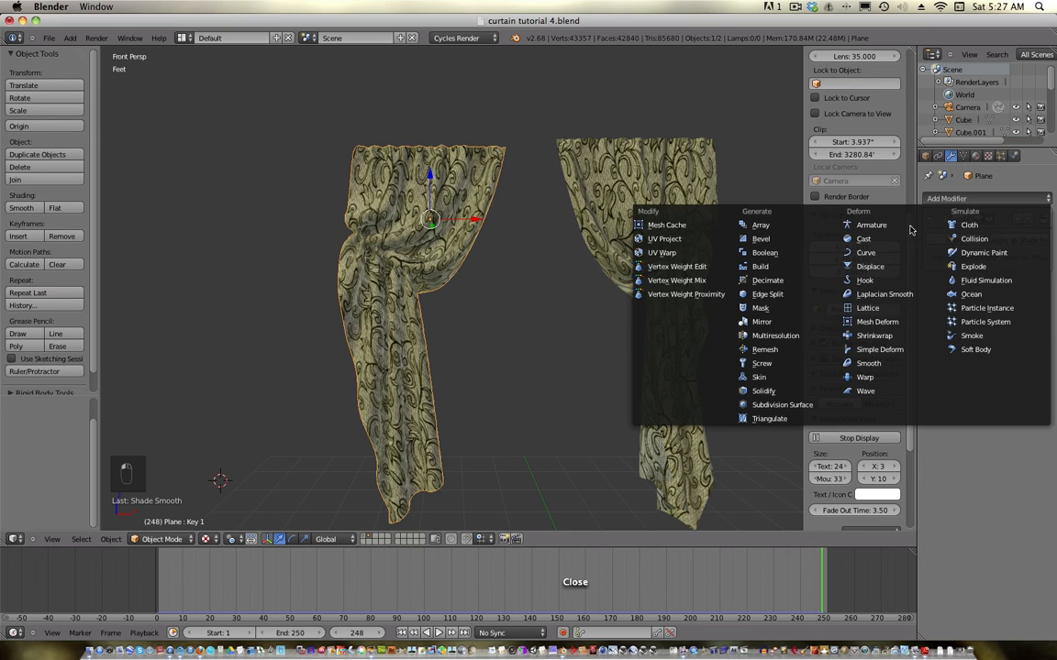
left_click(710, 364)
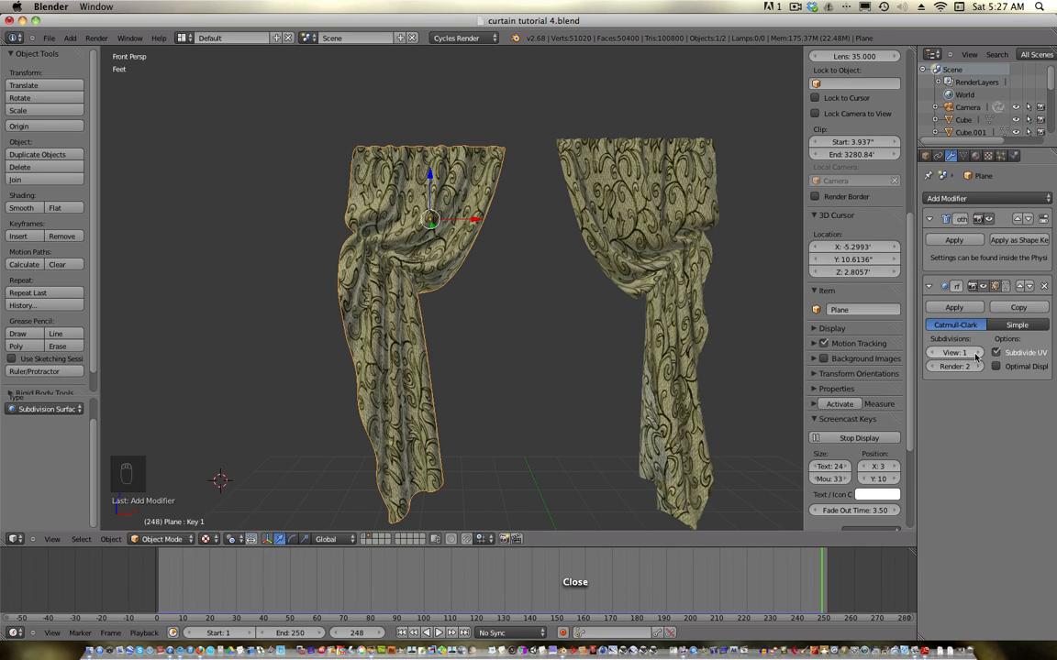
key("ctrl+3")
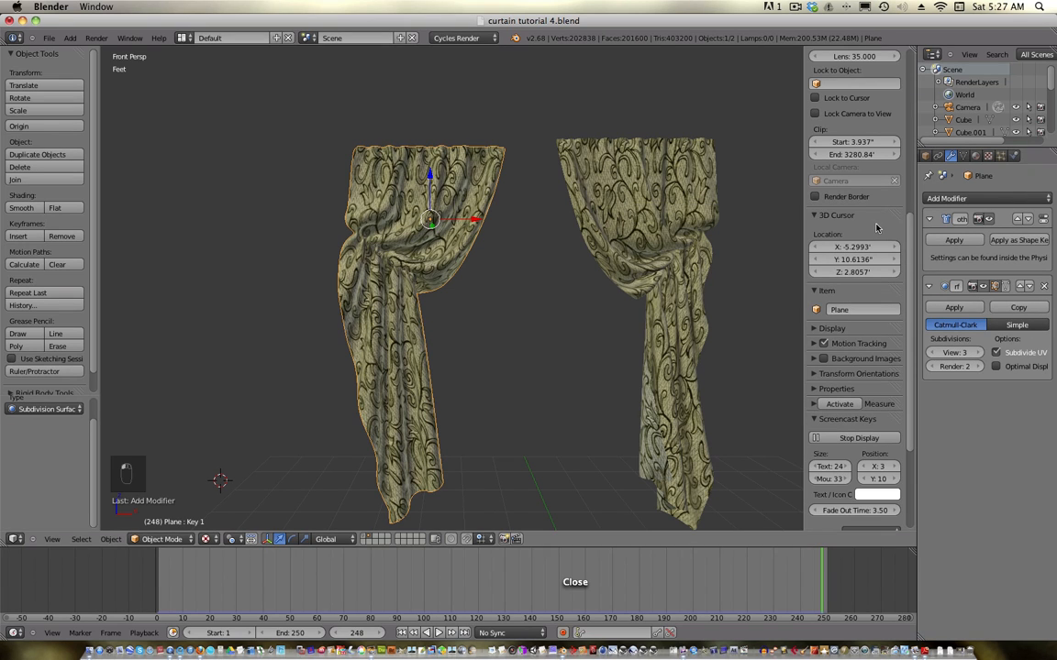
- Remove both shape keys, Key 1 and Basis, from Plane and apply its Cloth modifier
left_click(962, 157)
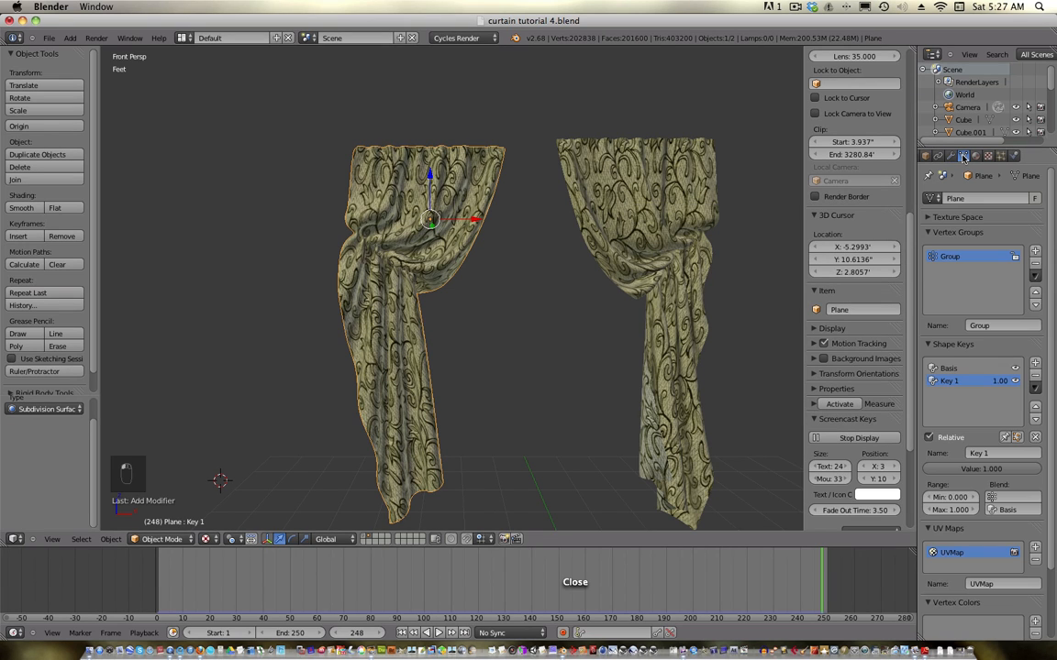
left_click(1034, 376)
left_click(1034, 376)
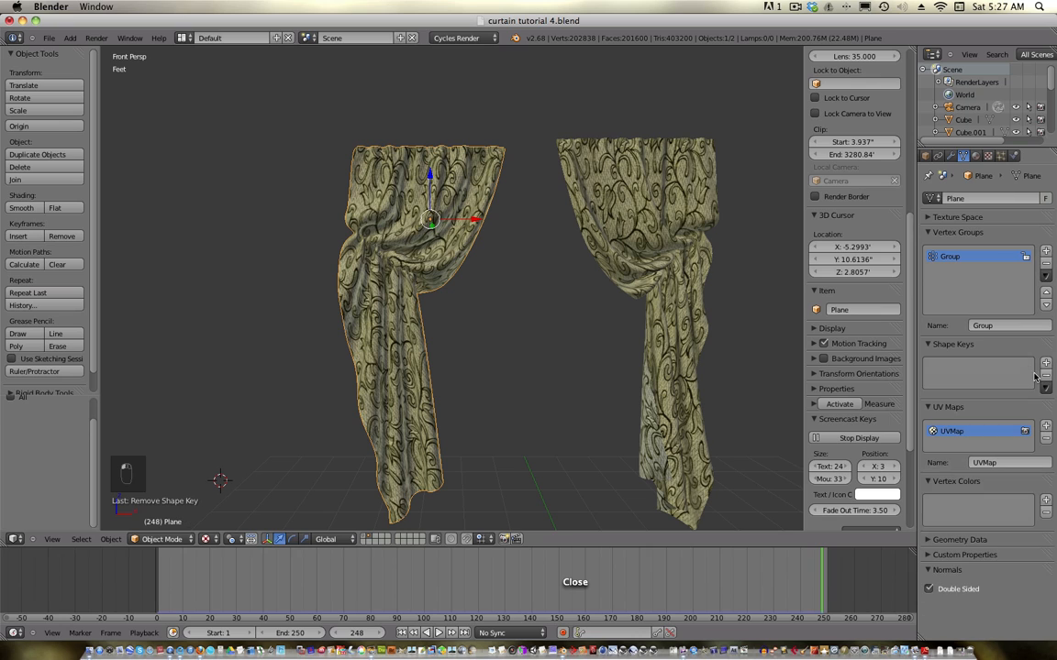
left_click(950, 156)
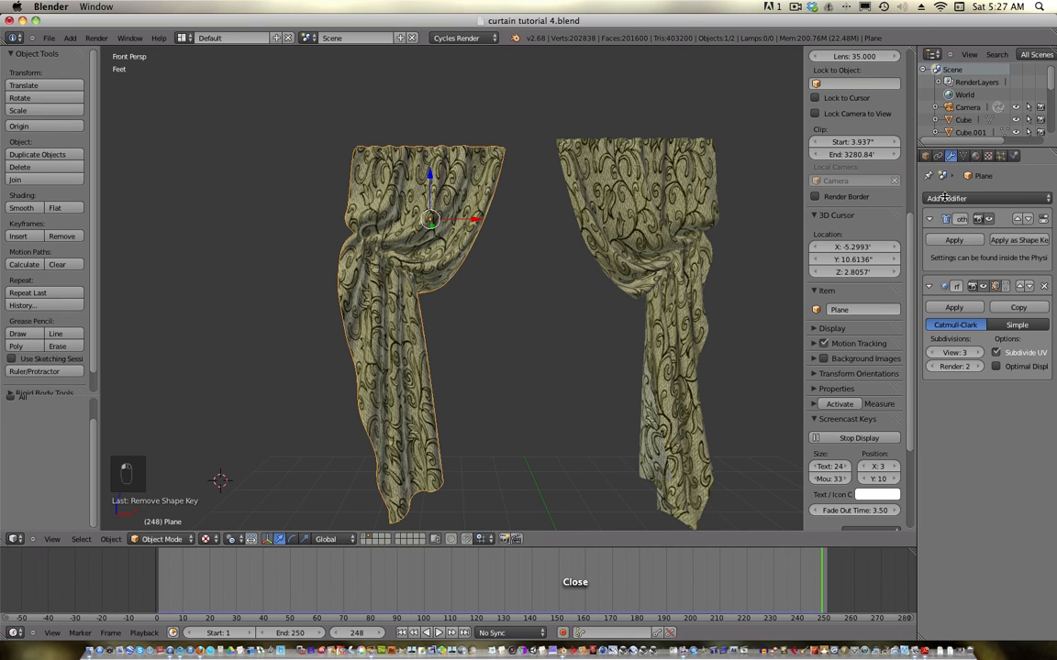
left_click(954, 239)
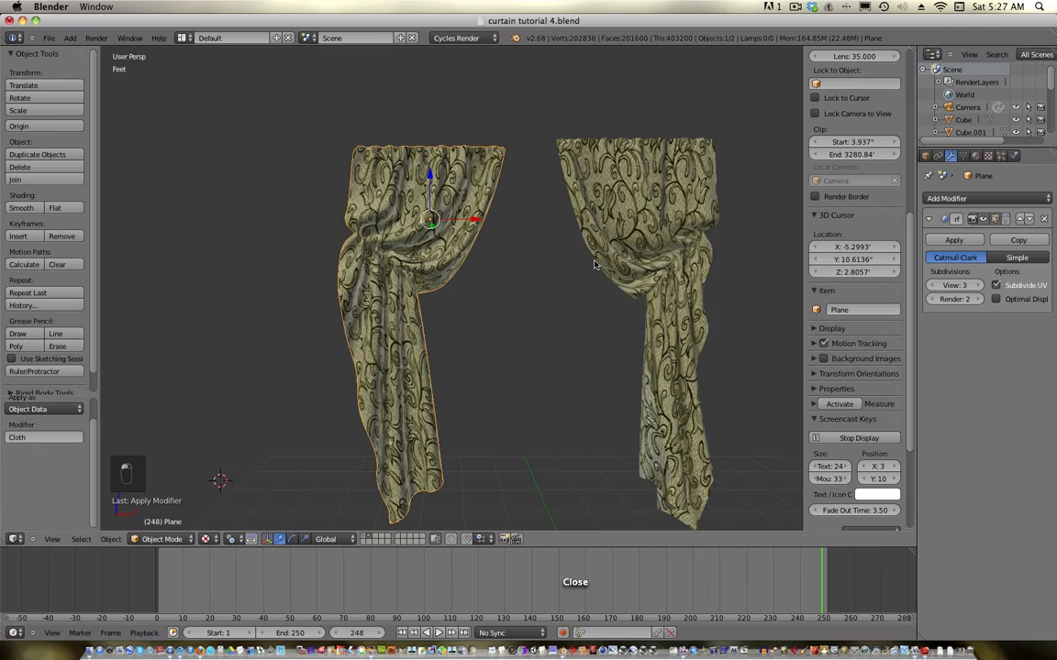
- Inspect the folds of the finished curtain pair up close and return to a front orthographic view
middle_click_drag(596, 264, 548, 343)
scroll(504, 296, "up", 4)
middle_click_drag(496, 303, 489, 261, "shift")
scroll(590, 310, "down", 3)
scroll(499, 276, "down", 4)
key("KP_1")
key("KP_5")
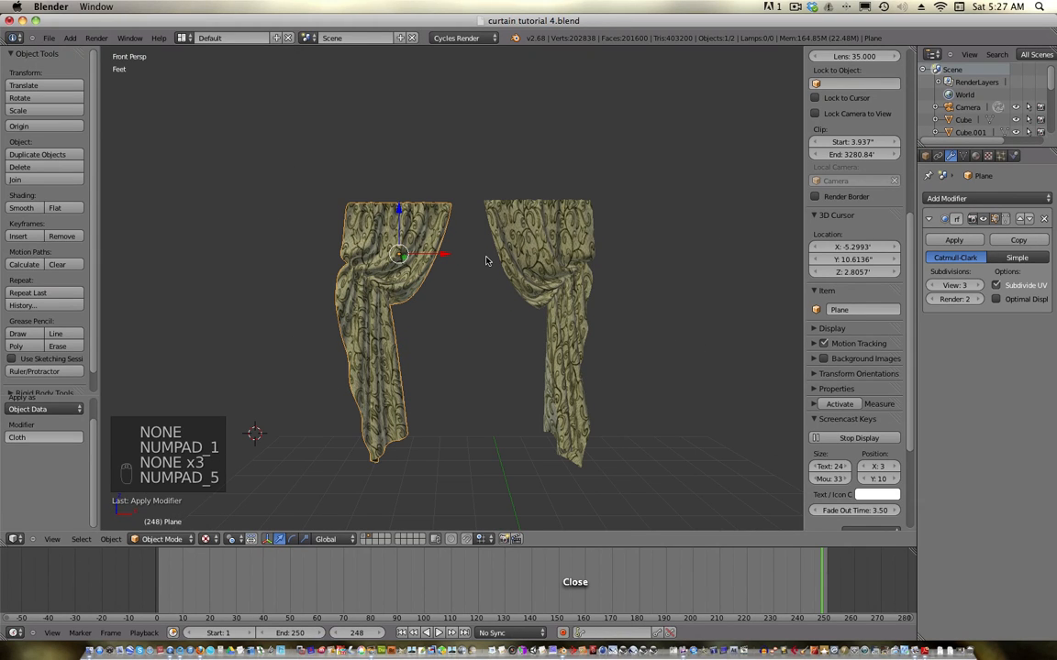
key("KP_5")
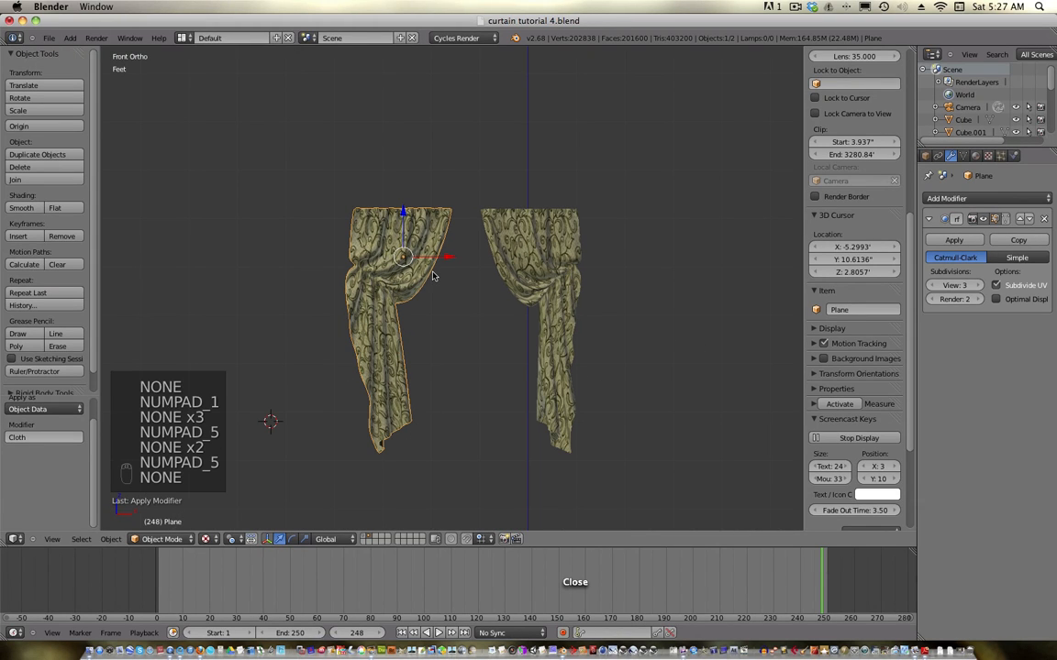
- Add a new mesh plane and rotate it 90 degrees about the X axis so it stands upright
key("shift+a")
mouse_move(404, 273)
left_click(473, 273)
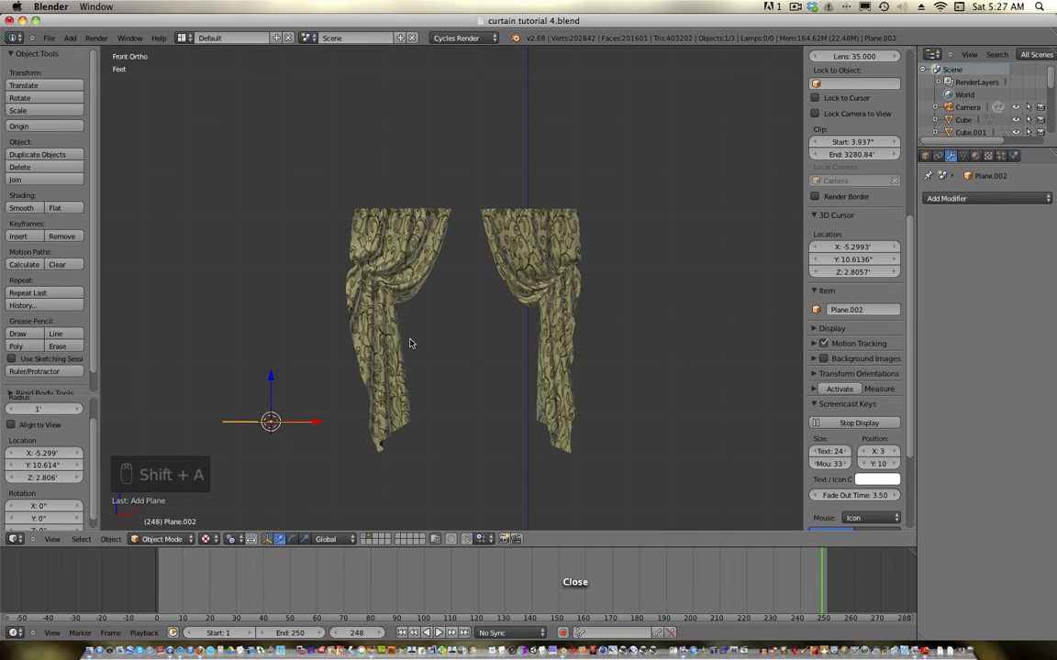
key("r")
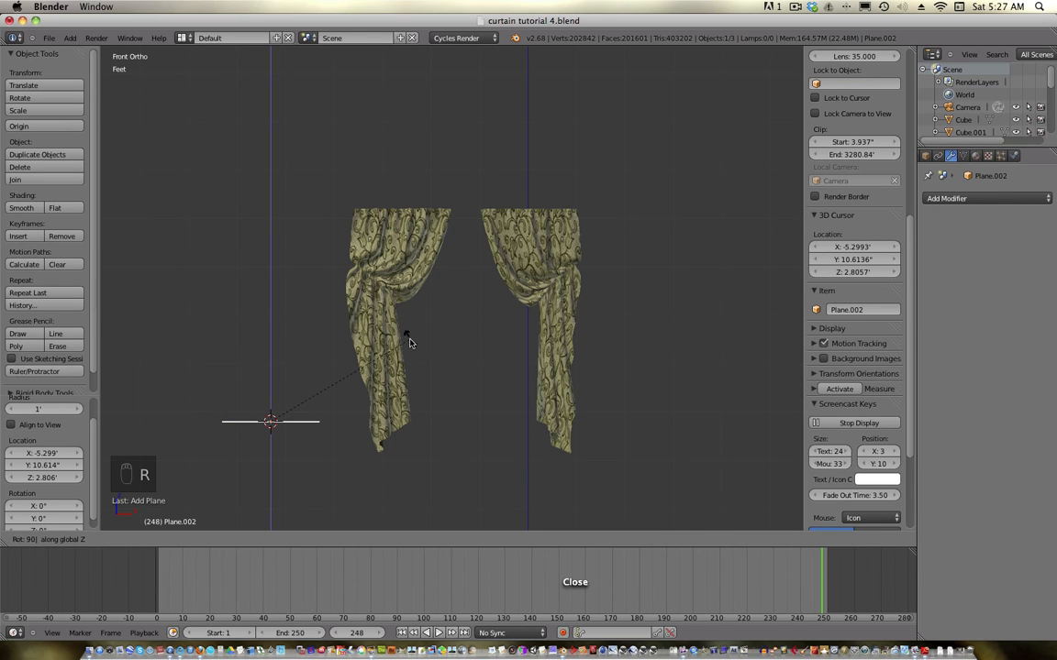
right_click(408, 336)
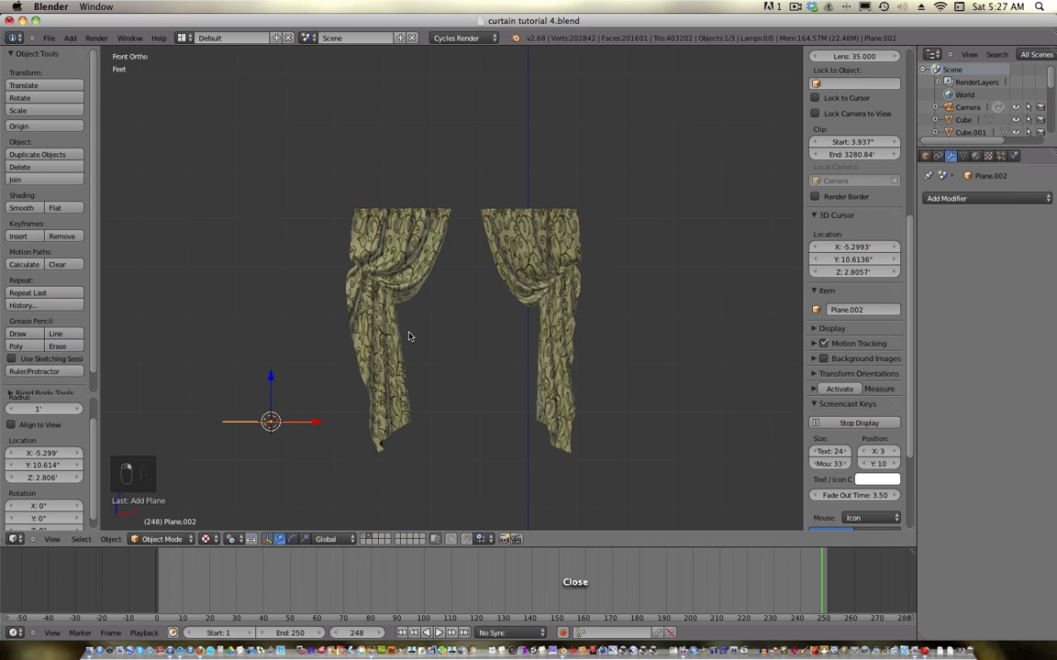
type("rx90")
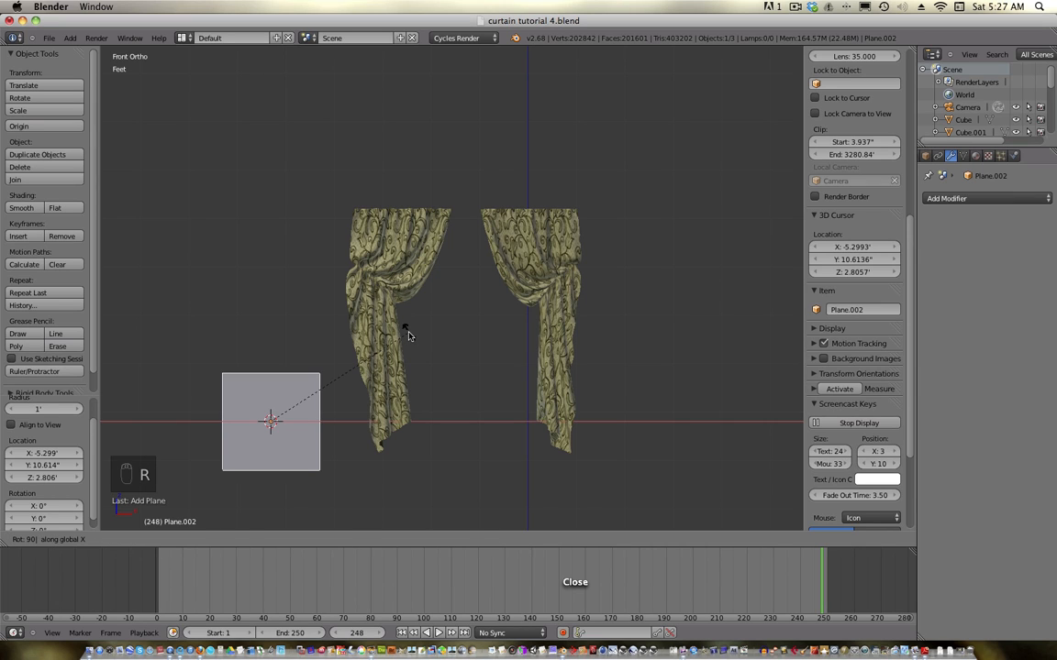
key("Return")
- Move the upright plane between the tops of the two curtains, using wireframe display to position it
key("g")
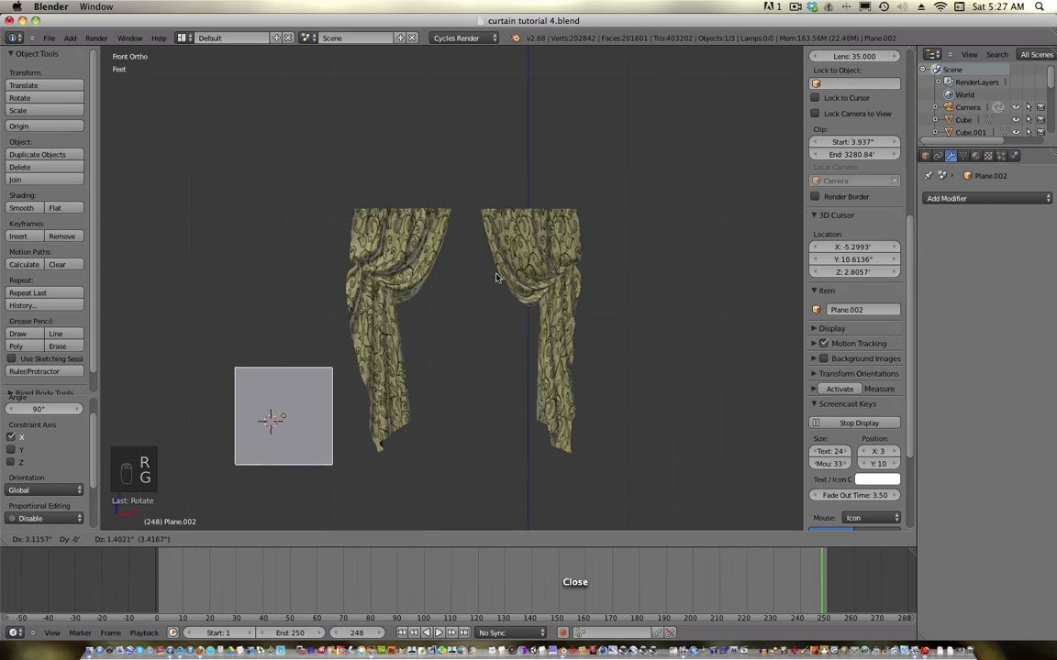
left_click(621, 140)
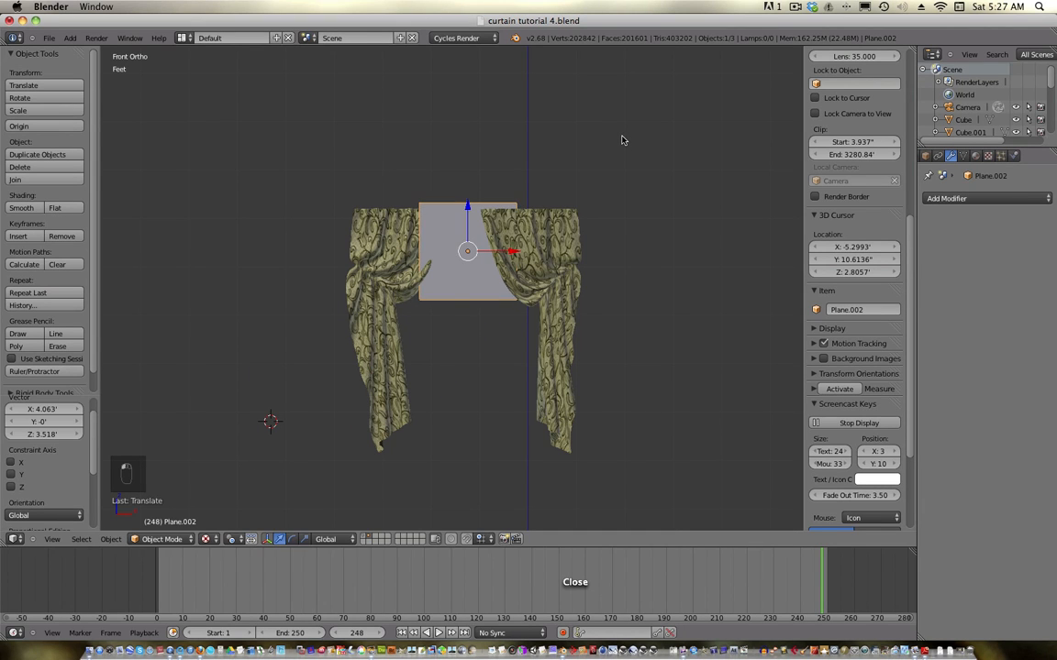
key("z")
scroll(614, 151, "up", 5)
middle_click_drag(635, 147, 640, 219, "shift")
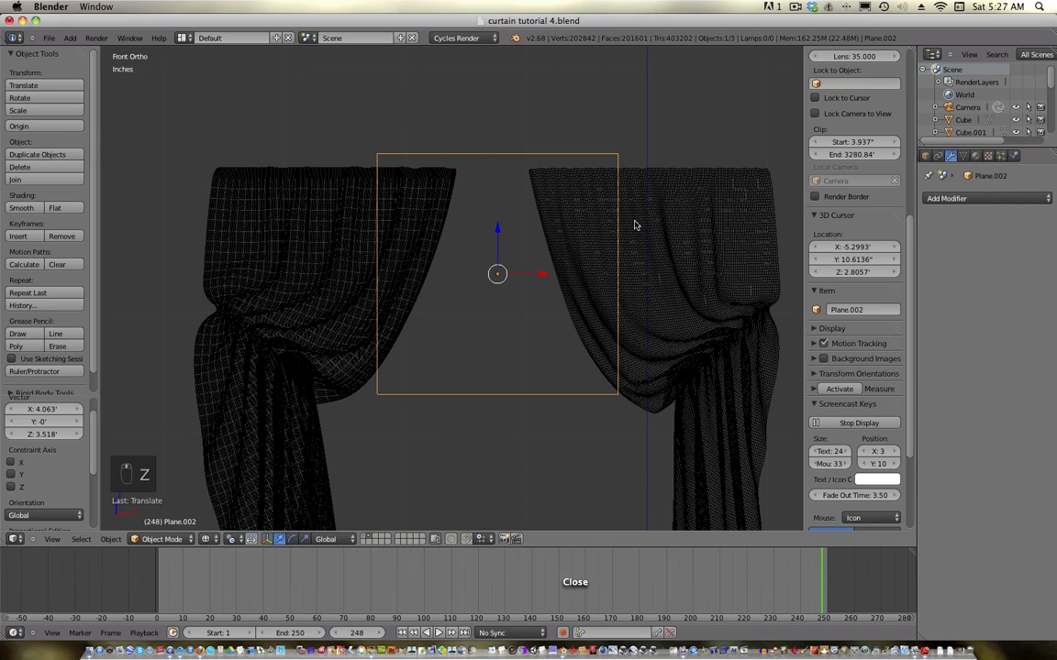
key("g")
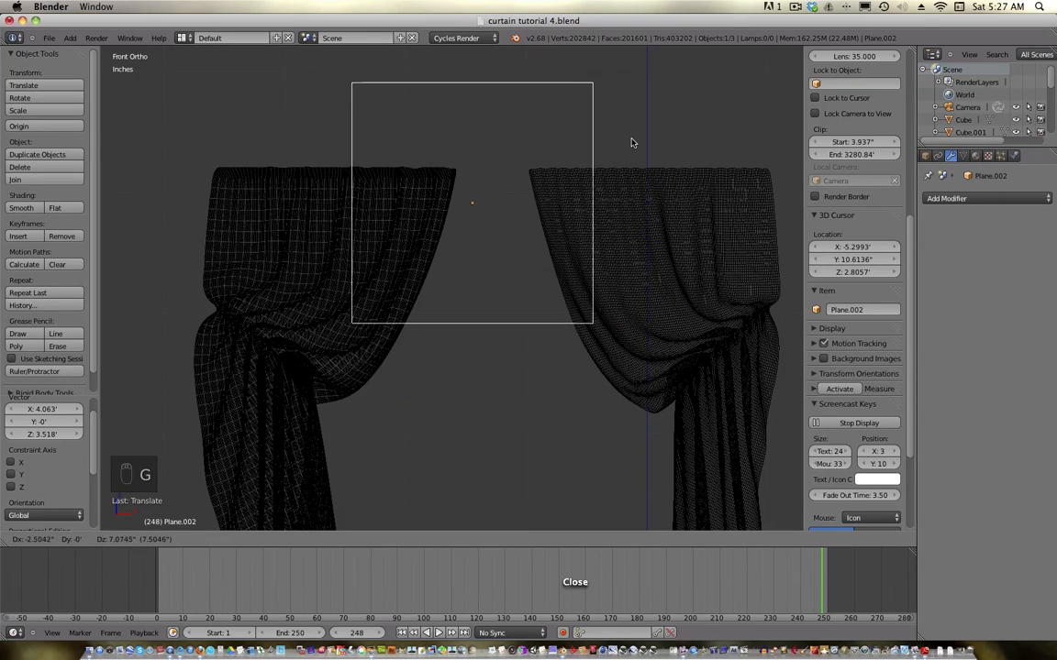
left_click(654, 145)
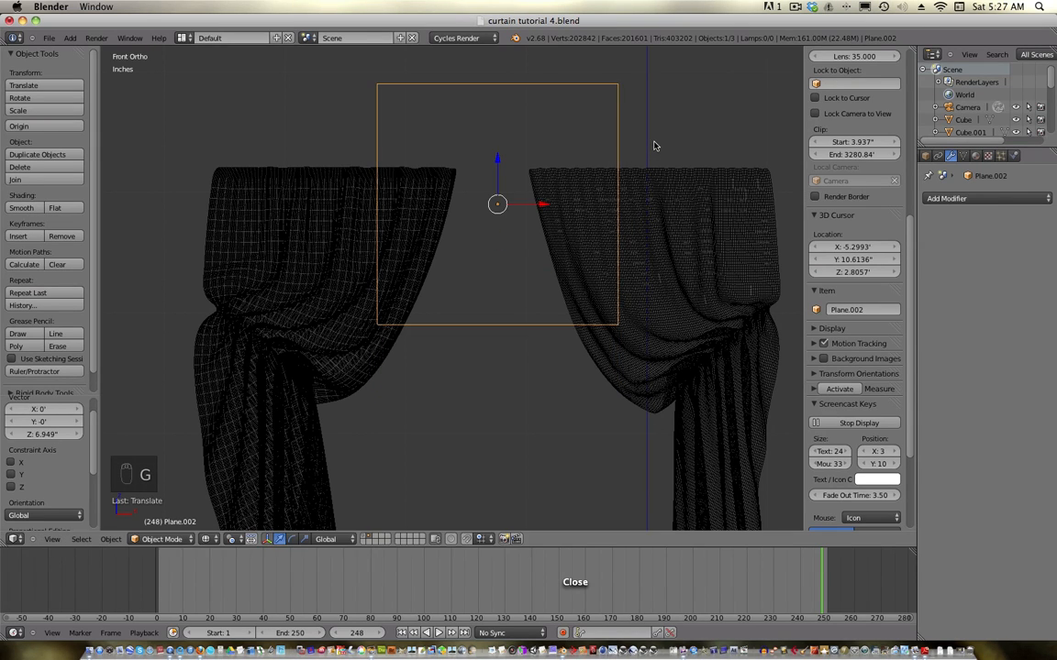
- Scale the new plane along Z to about 0.466 to form a low valance strip
key("s")
key("x")
right_click(666, 164)
key("s")
key("z")
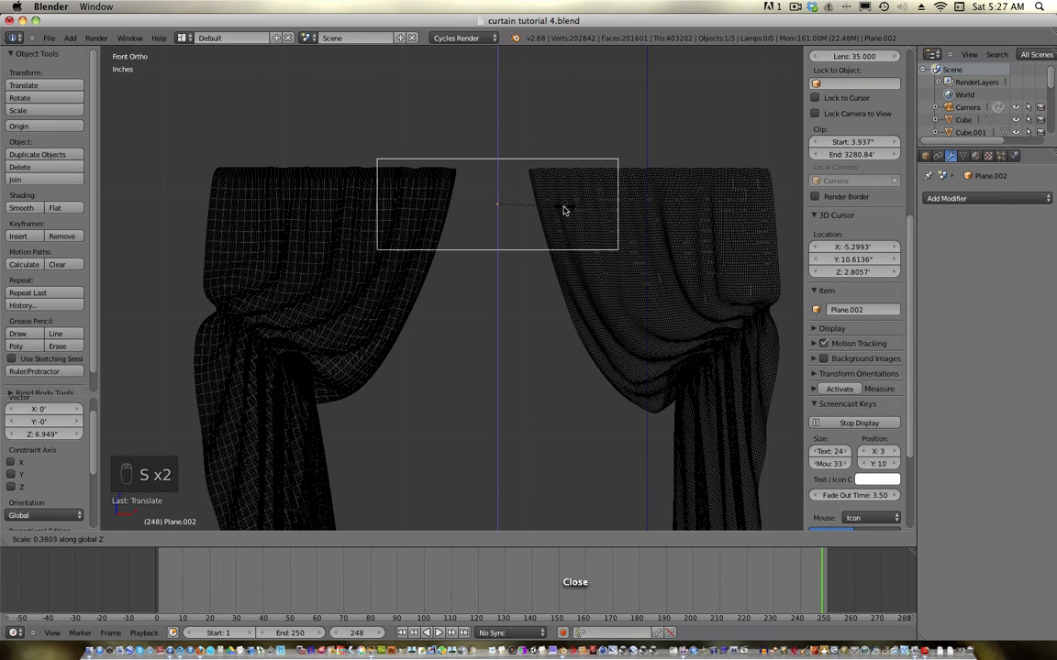
left_click(578, 206)
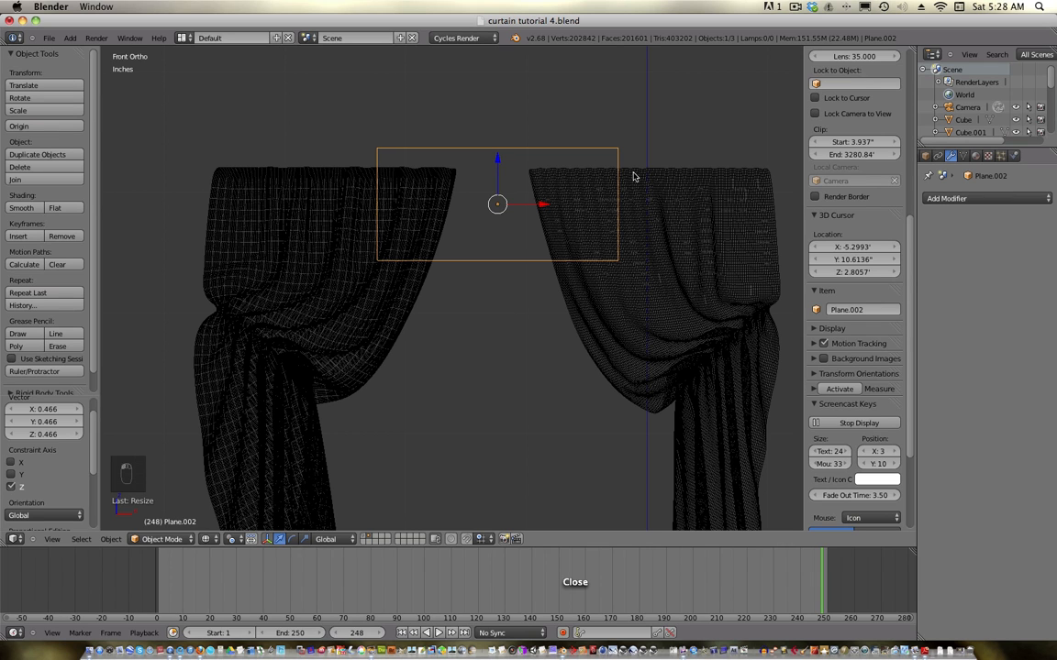
- Stretch the valance plane along X by about 3.157 to span both curtains, and nudge it sideways to center it
key("s")
key("x")
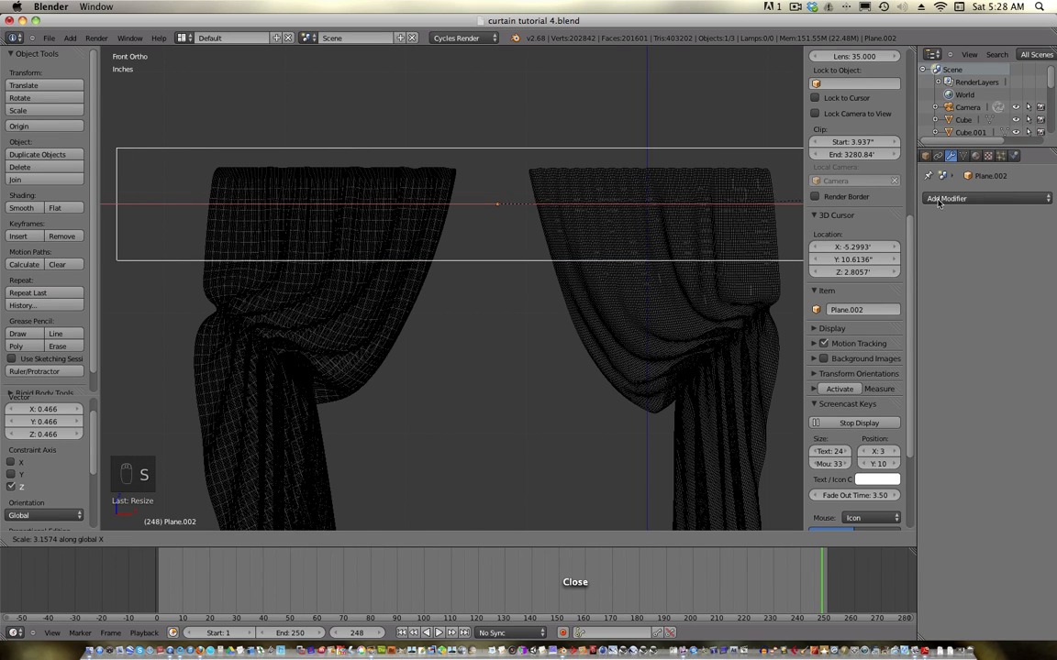
left_click(937, 204)
scroll(559, 255, "down", 4)
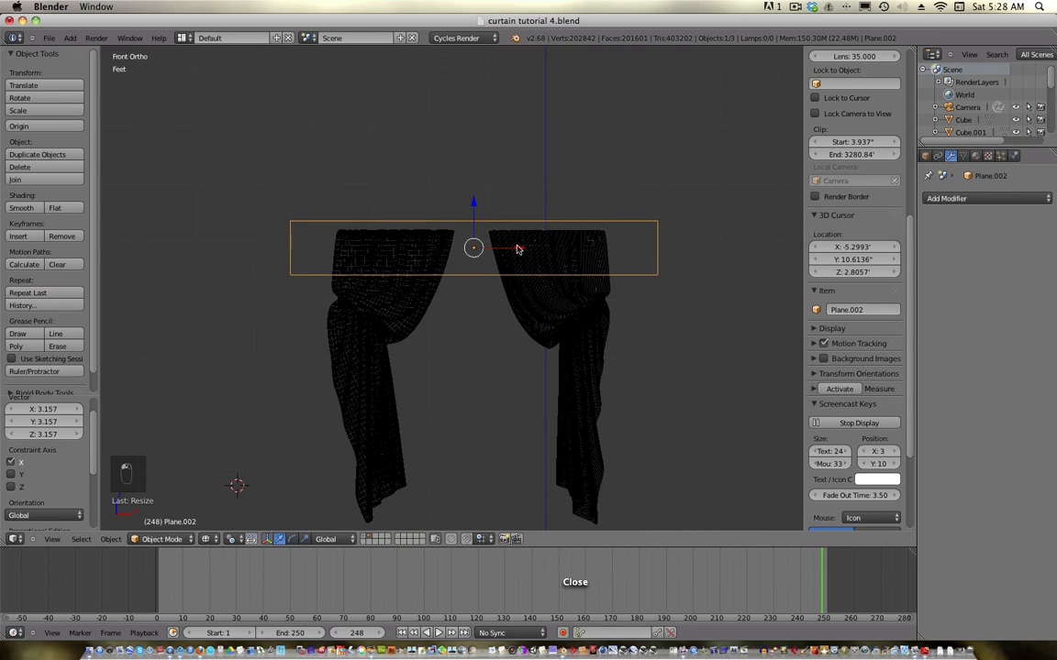
left_click_drag(519, 249, 518, 248)
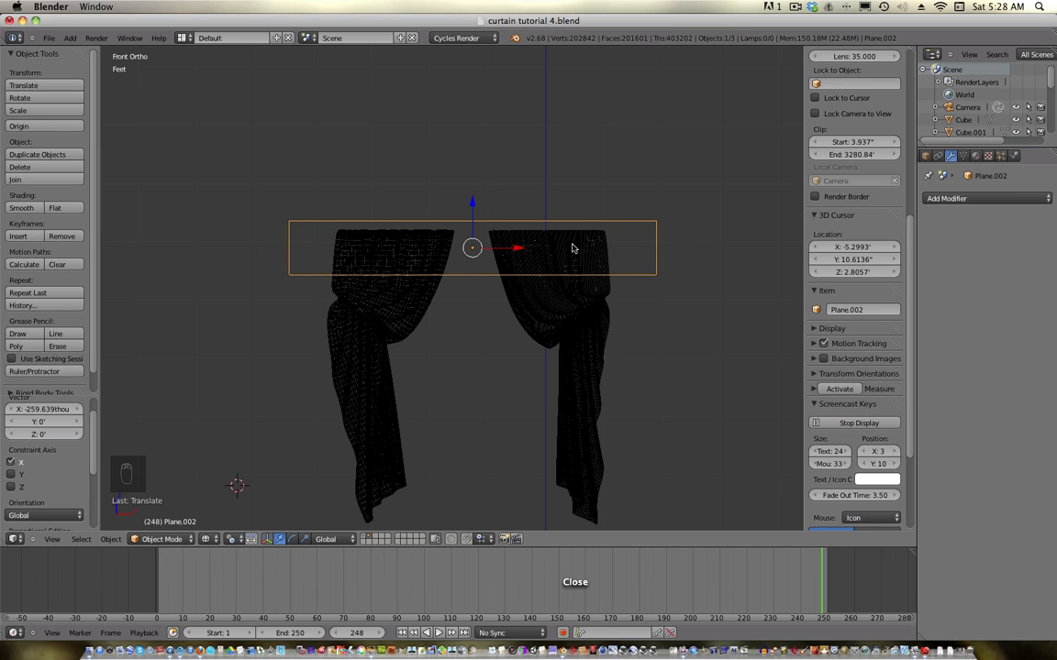
- Move the valance plane about 7.465 inches along negative Y so it sits in front of the curtains
key("KP_7")
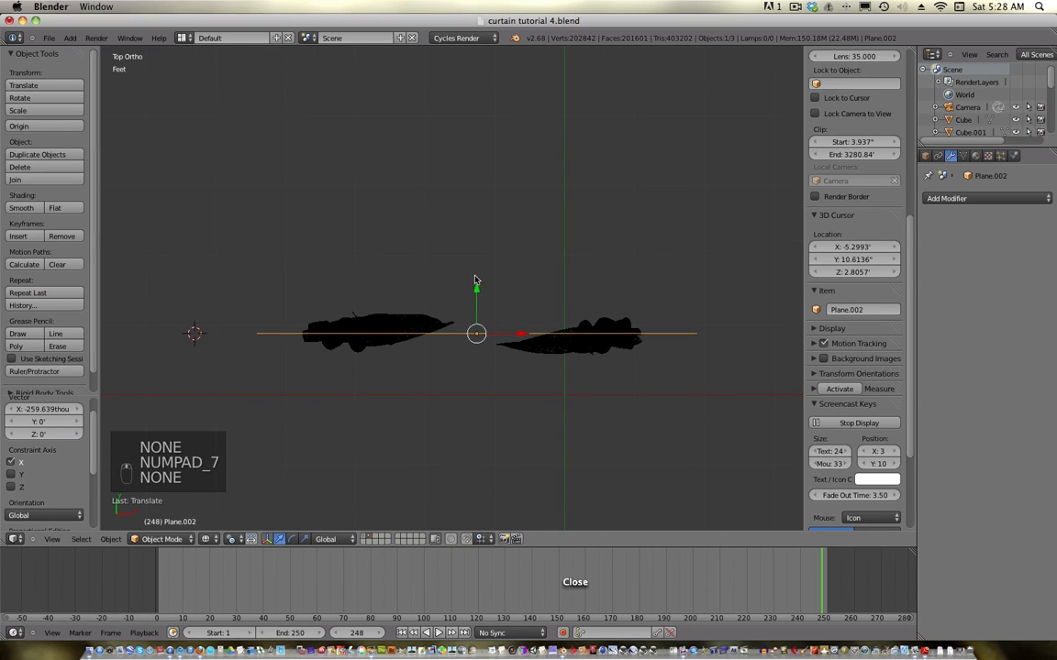
left_click(484, 298)
left_click_drag(478, 295, 473, 337)
middle_click_drag(473, 338, 397, 300)
key("KP_5")
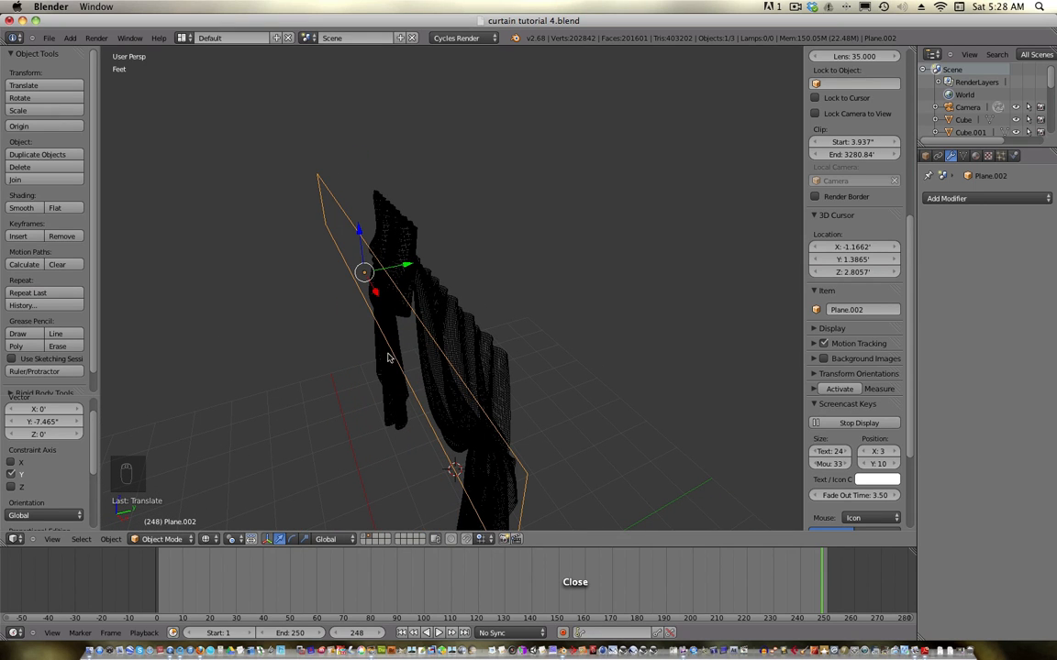
middle_click_drag(387, 357, 499, 333)
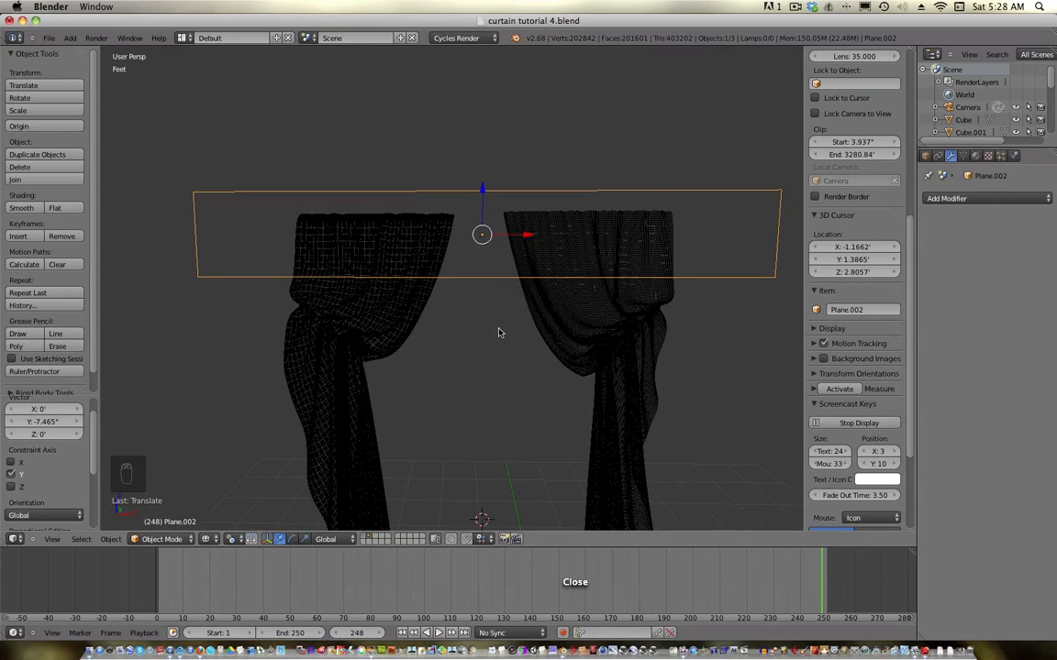
- Unwrap the valance plane's face in Edit Mode from the front orthographic view
key("KP_5")
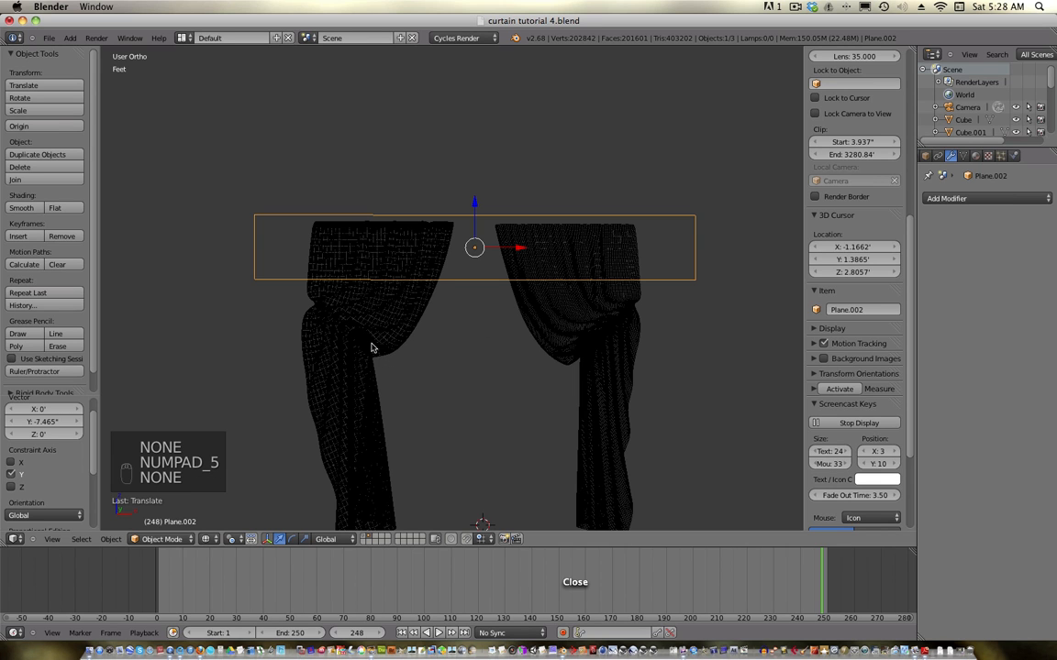
scroll(373, 348, "down", 4)
scroll(373, 346, "up", 1)
key("KP_1")
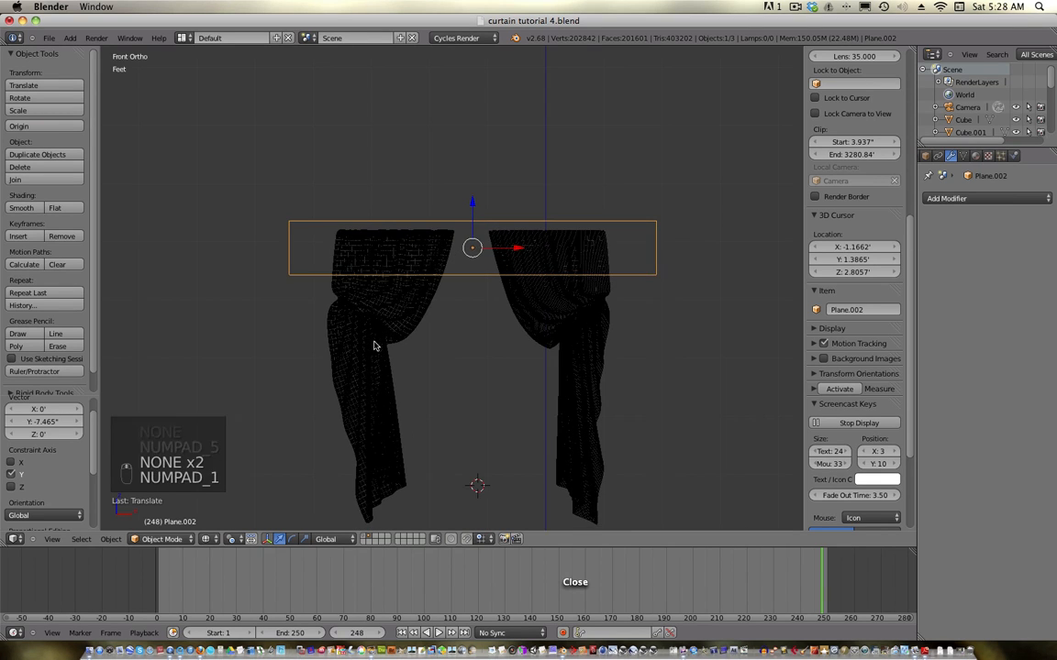
scroll(382, 318, "up", 3)
scroll(386, 309, "down", 1)
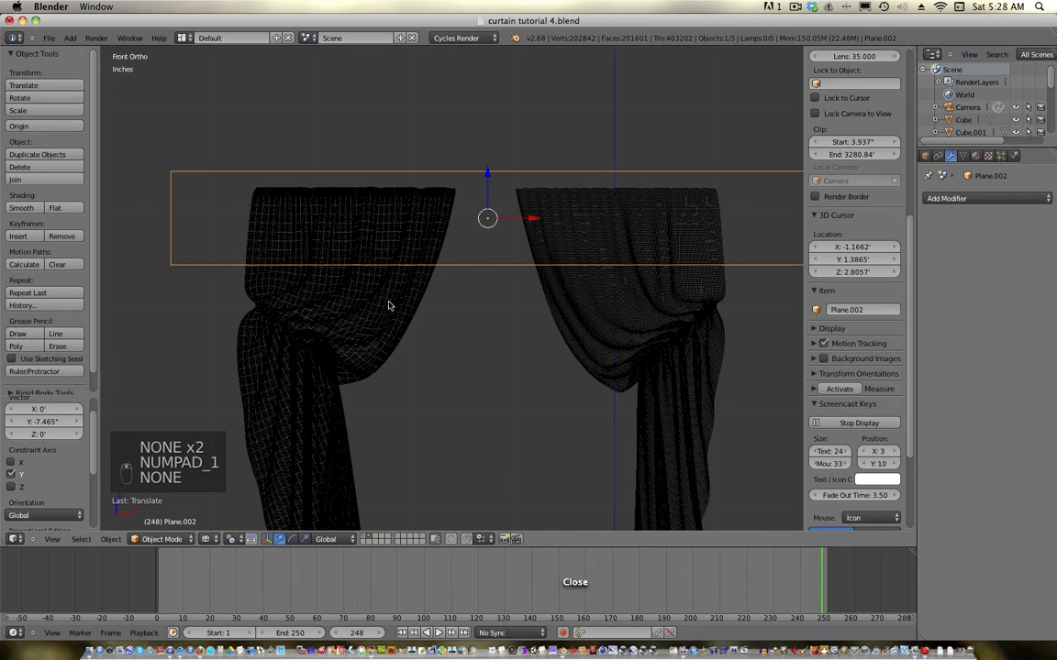
key("Tab")
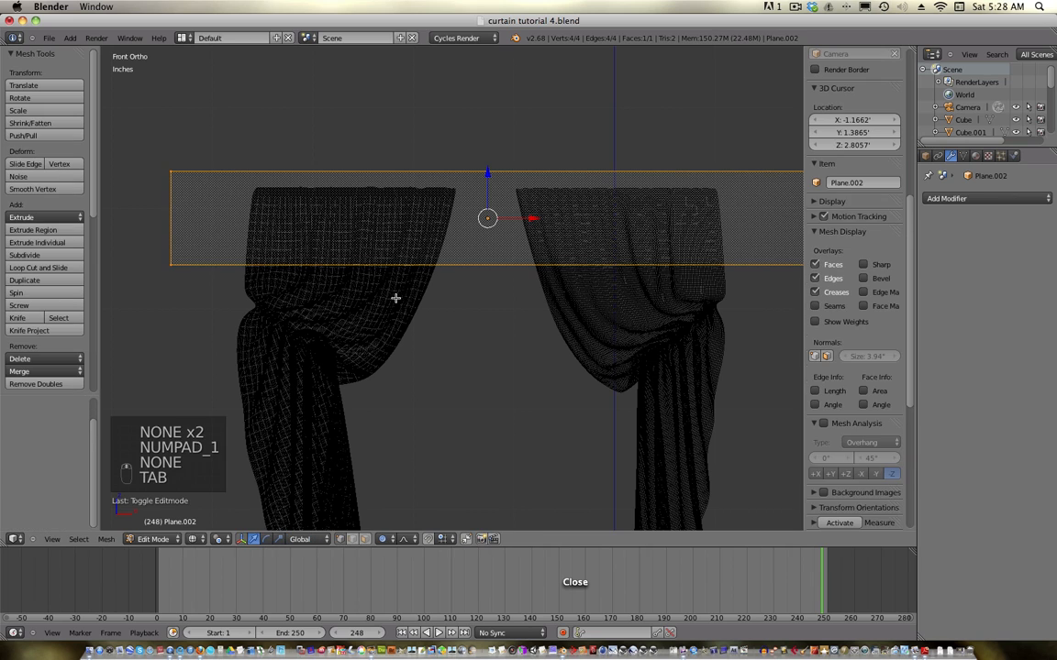
key("u")
left_click(347, 267)
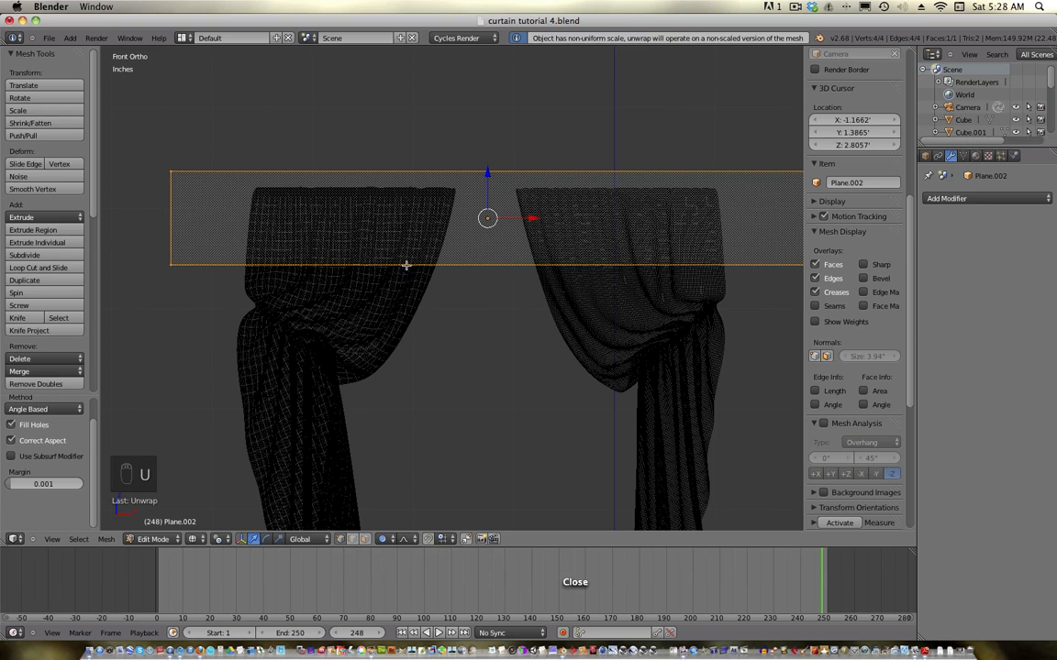
- Preview the valance and curtains in Rendered shading, and set the viewport to Texture shading
left_click(195, 540)
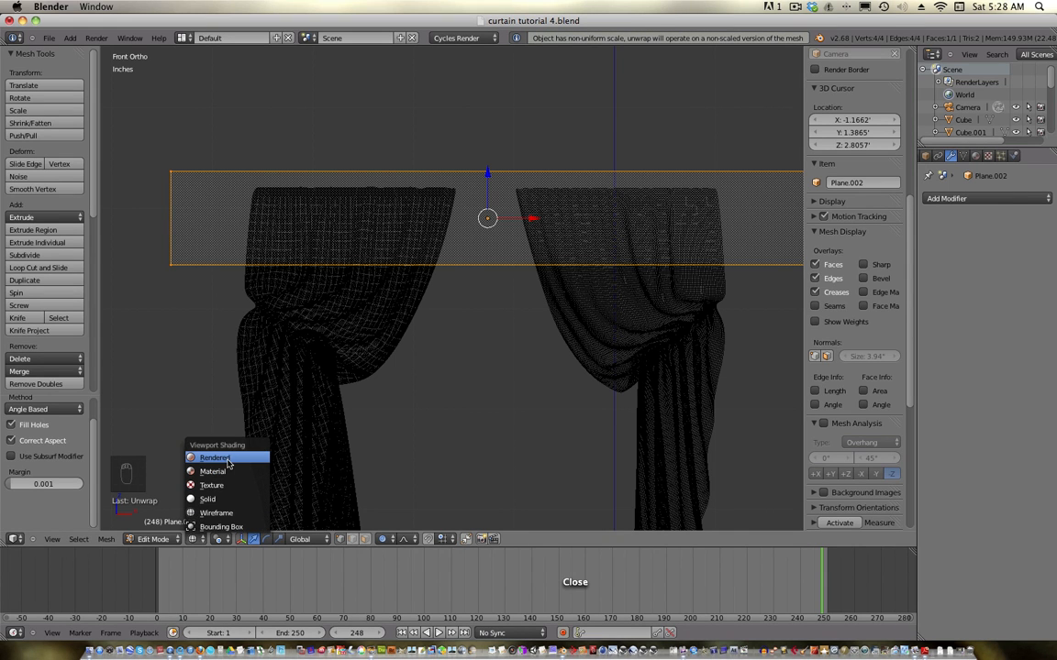
left_click(215, 457)
left_click(194, 540)
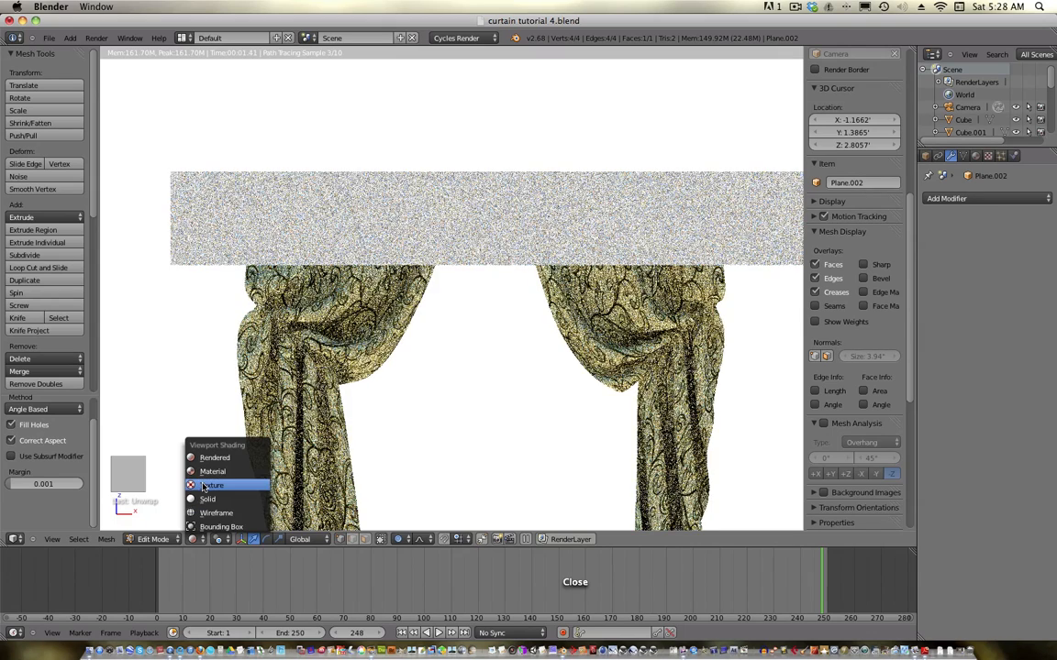
left_click(211, 485)
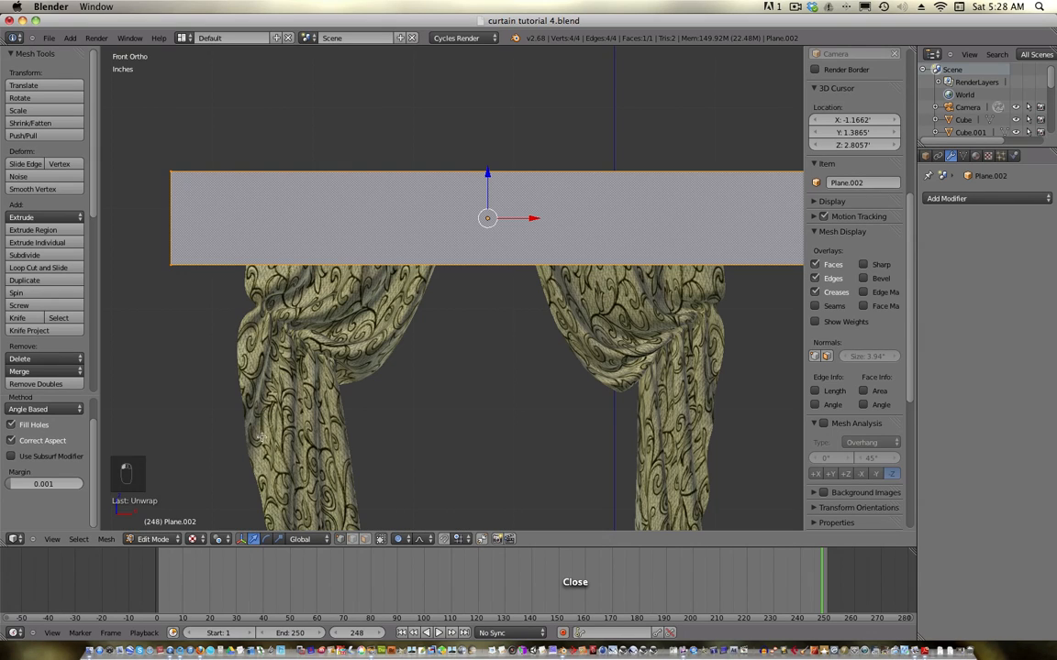
- Assign the existing Material.001 fabric material to the valance plane
left_click(974, 156)
left_click(932, 255)
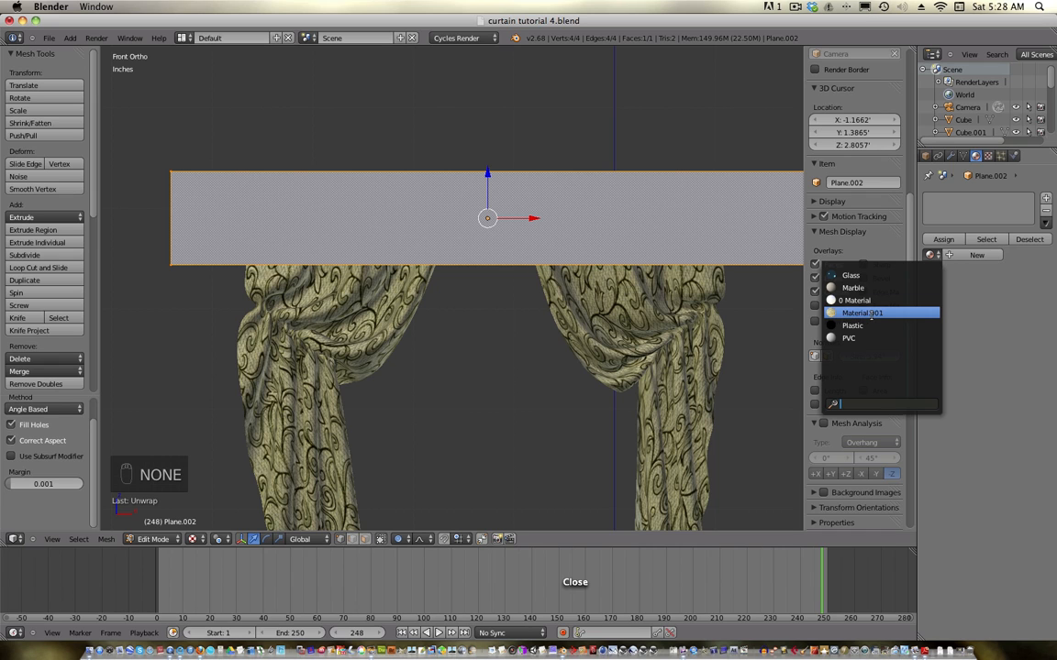
left_click(871, 314)
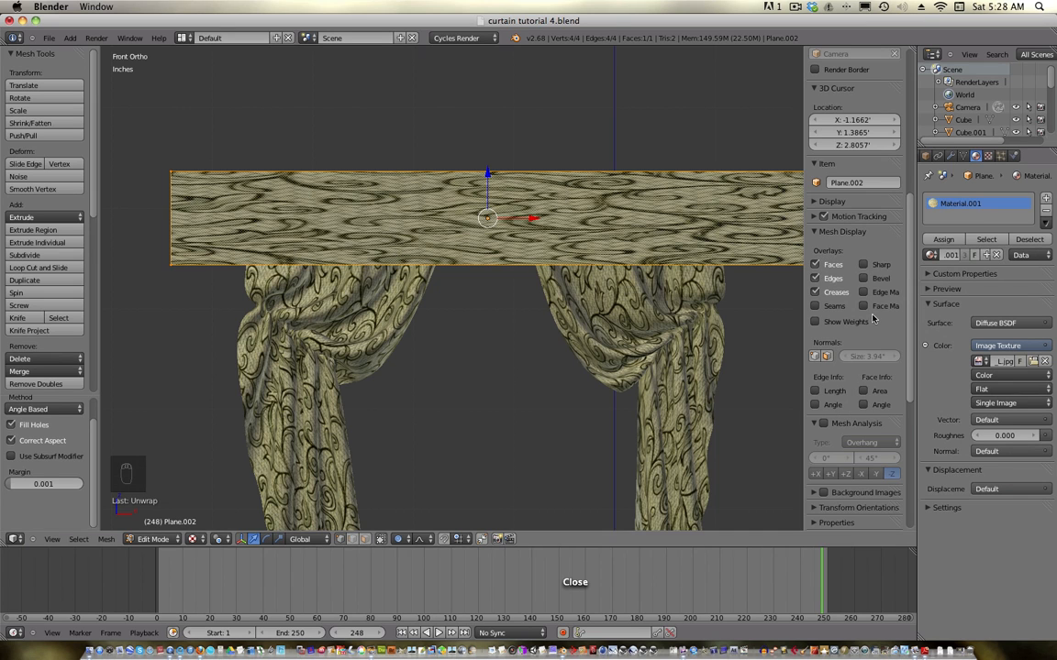
- Change the timeline area to the UV/Image Editor and enlarge it
left_click(13, 633)
left_click(52, 494)
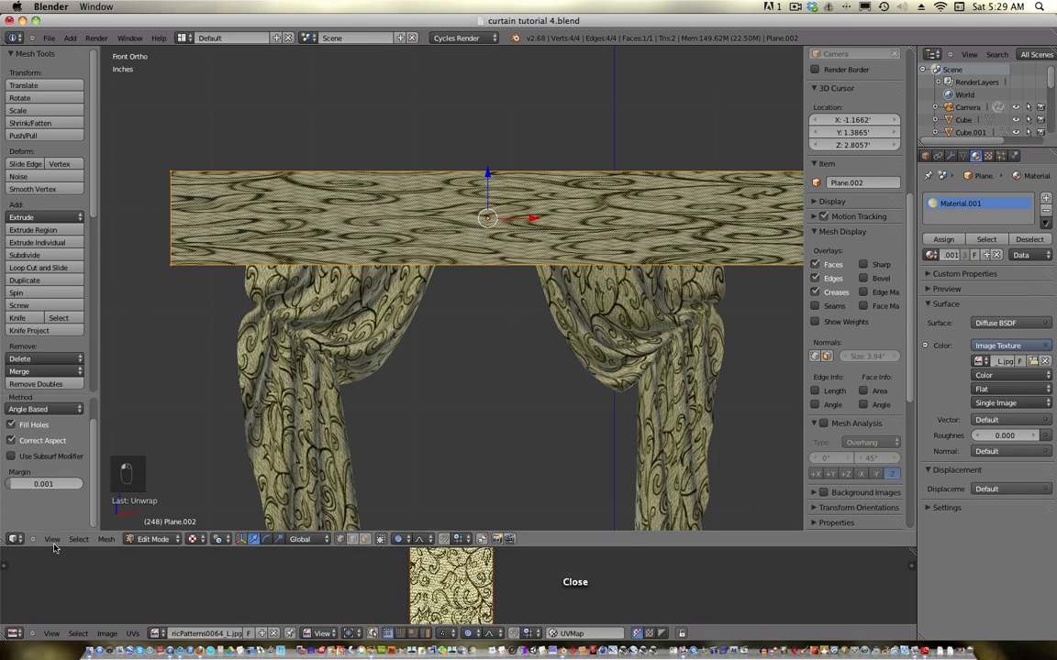
left_click_drag(585, 547, 573, 431)
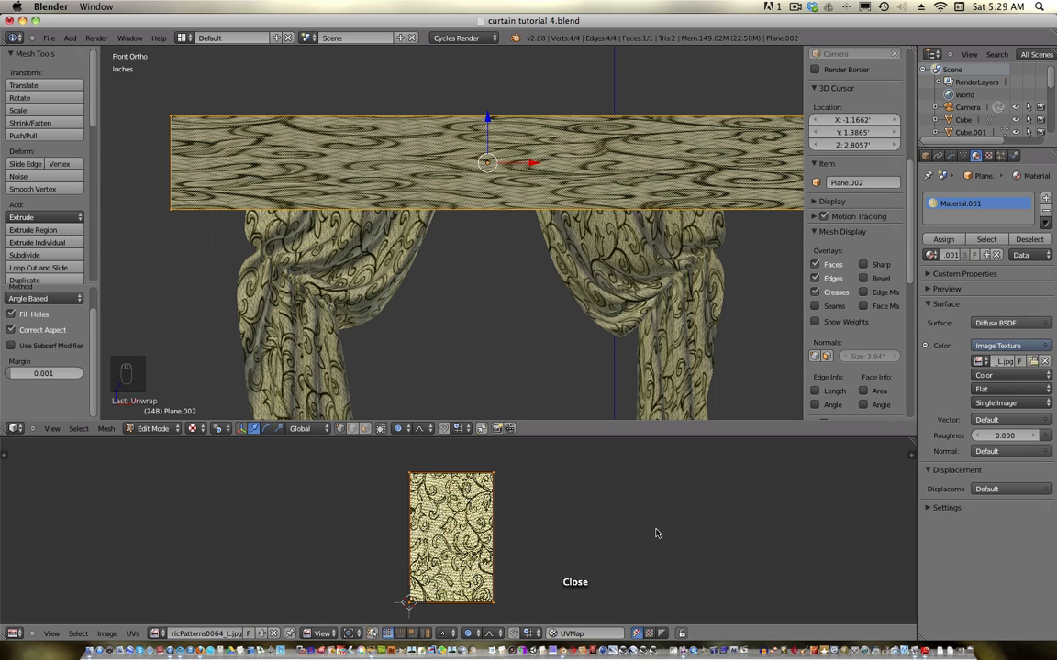
- Rotate the valance's UVs by -90° and scale them up by about 2.132
key("r")
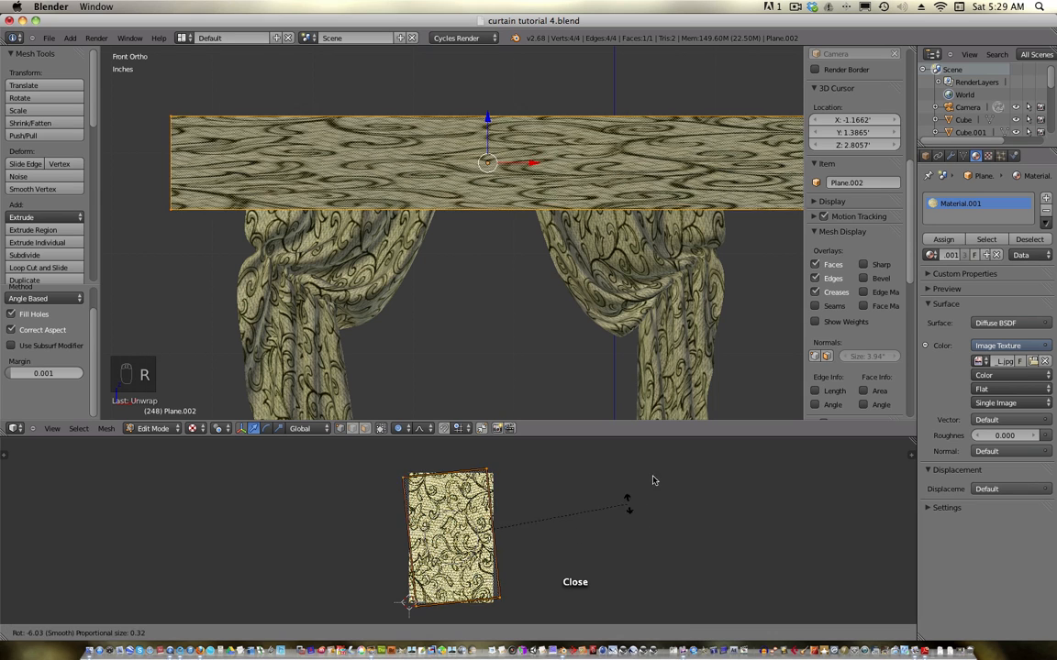
left_click(441, 429)
key("s")
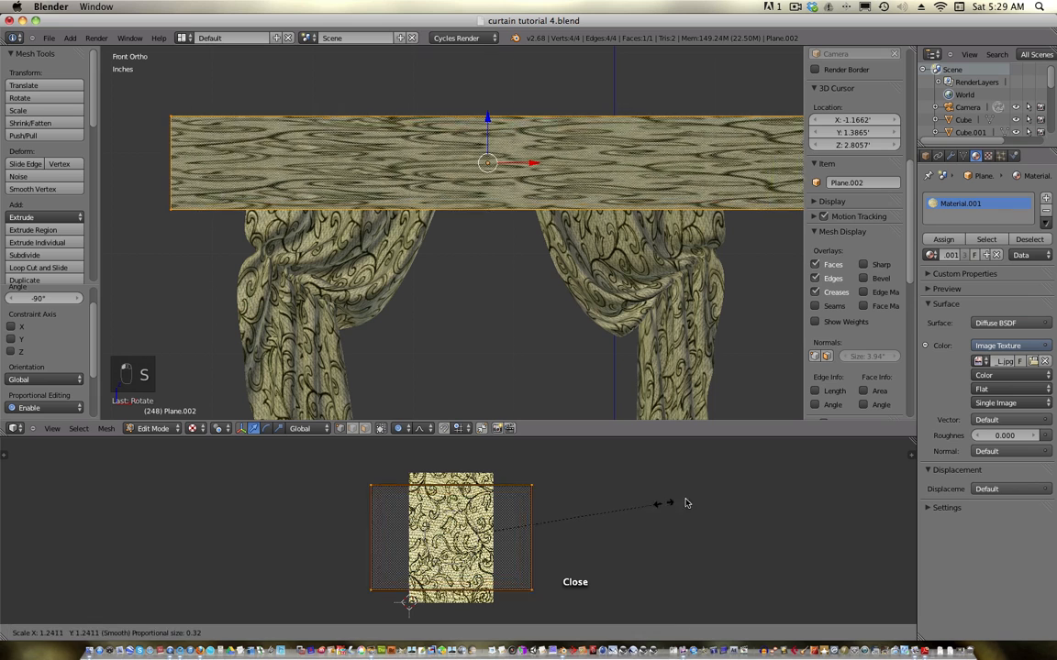
left_click(822, 509)
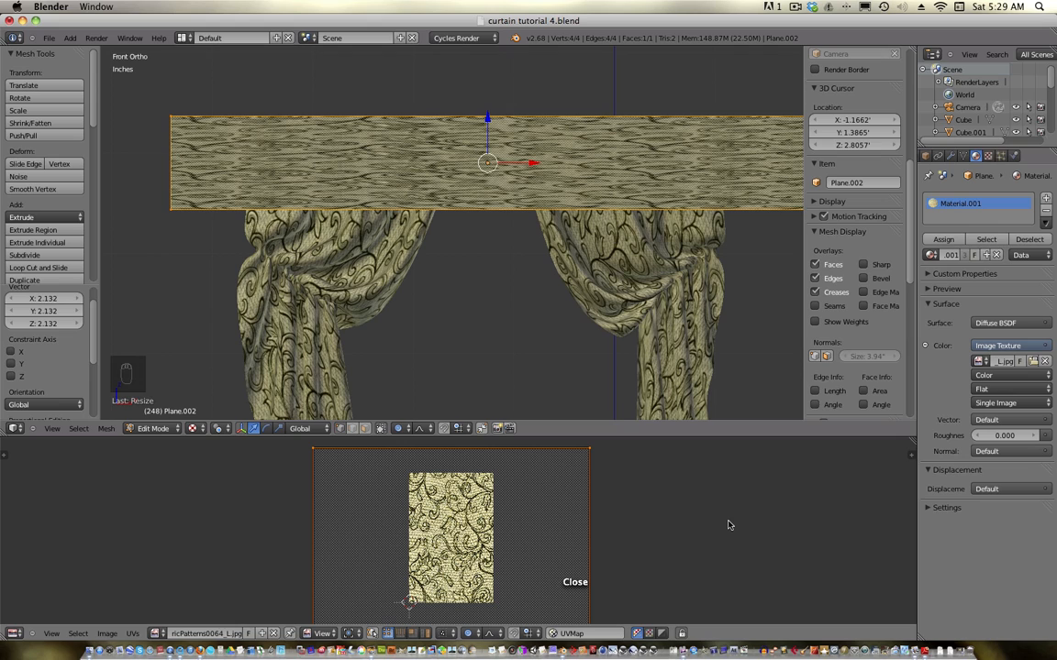
- Rotate the valance's UVs by 90° and scale them down by about 0.622
key("r")
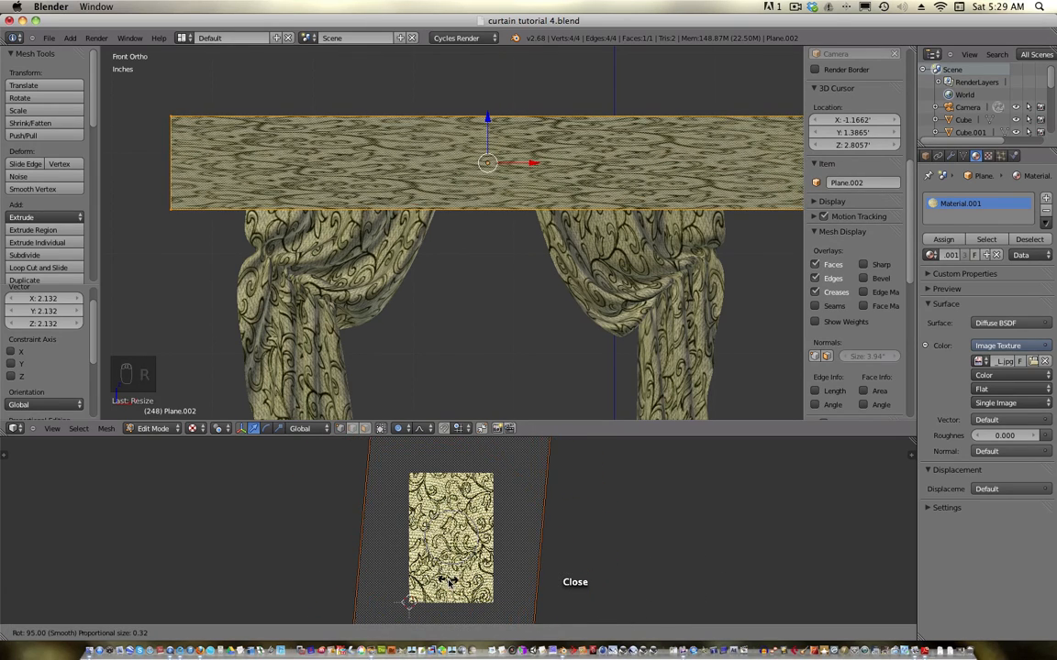
type("90")
key("Return")
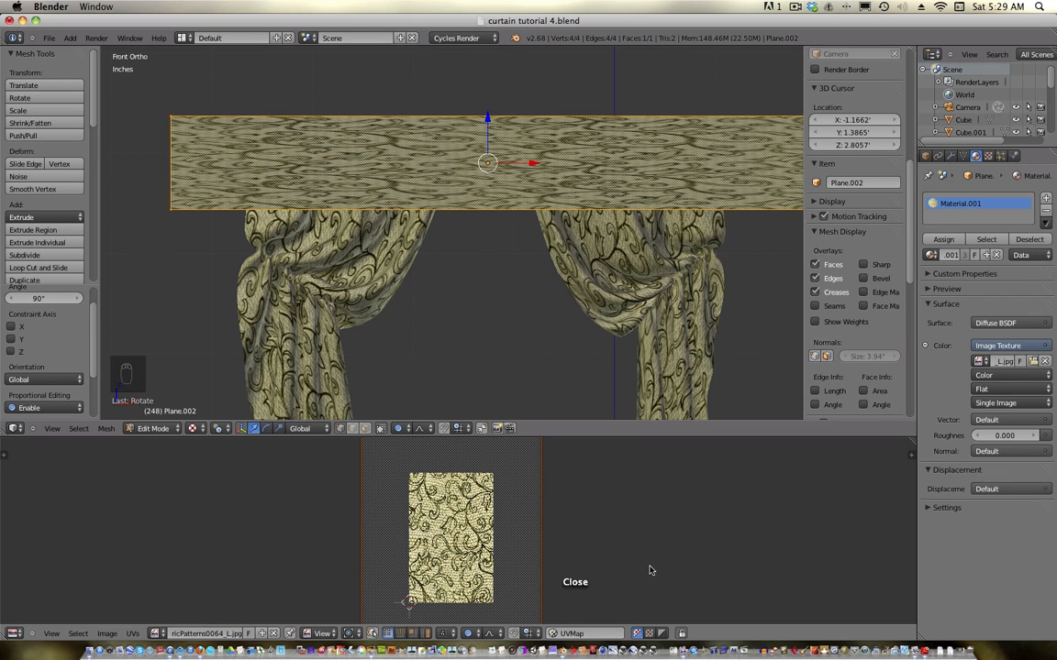
key("g")
key("s")
left_click(600, 566)
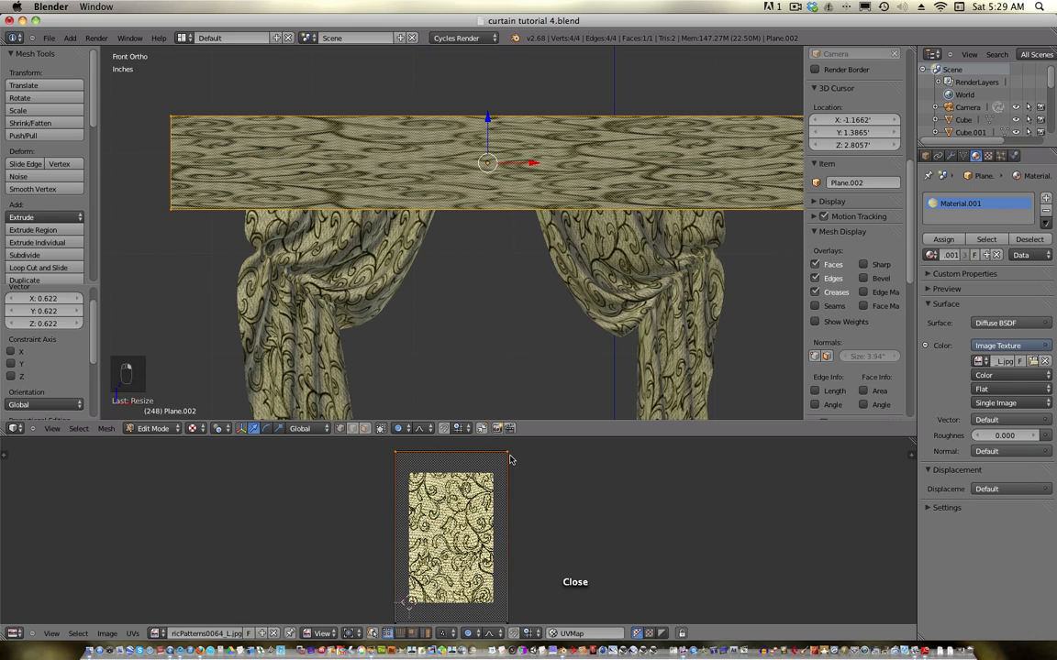
- Move the upper edge of the valance's UV face straight down to flatten it into a thin horizontal strip
key("g")
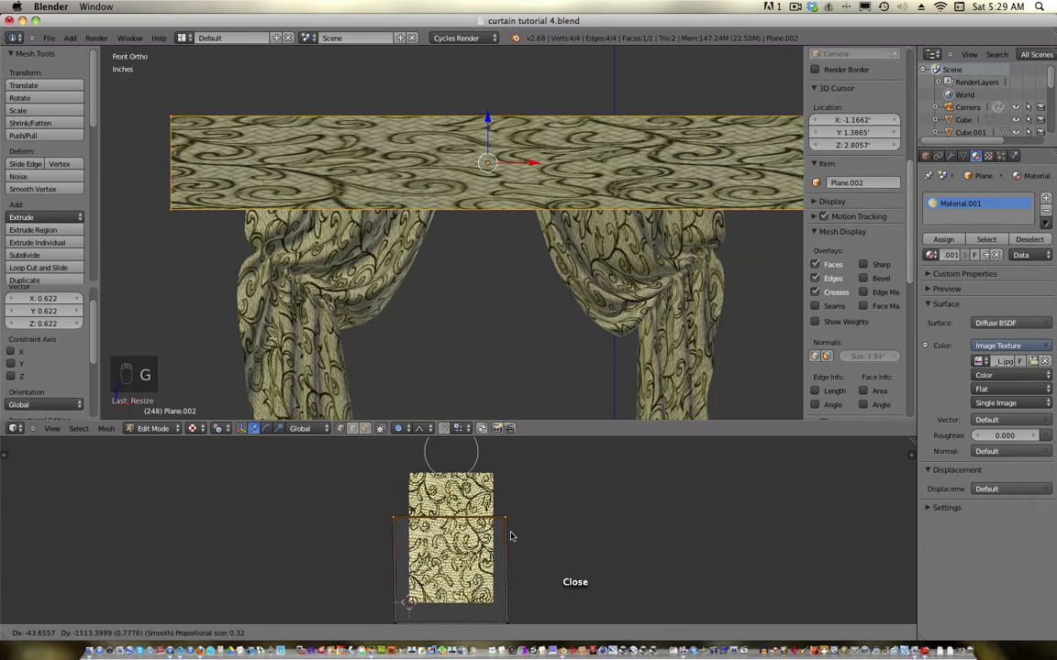
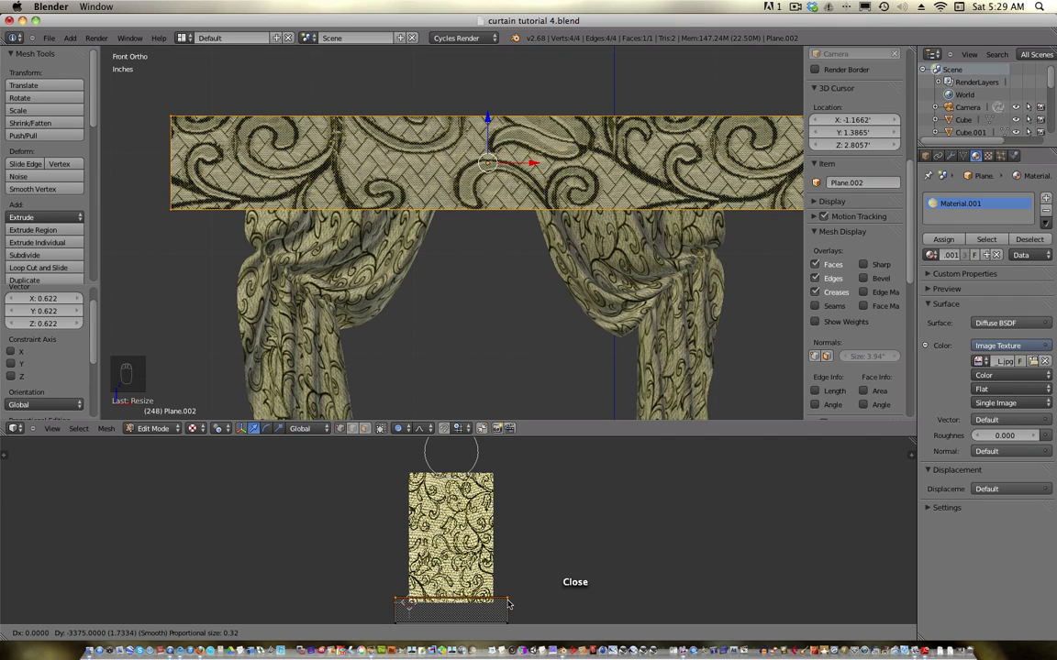
left_click(510, 601)
key("g")
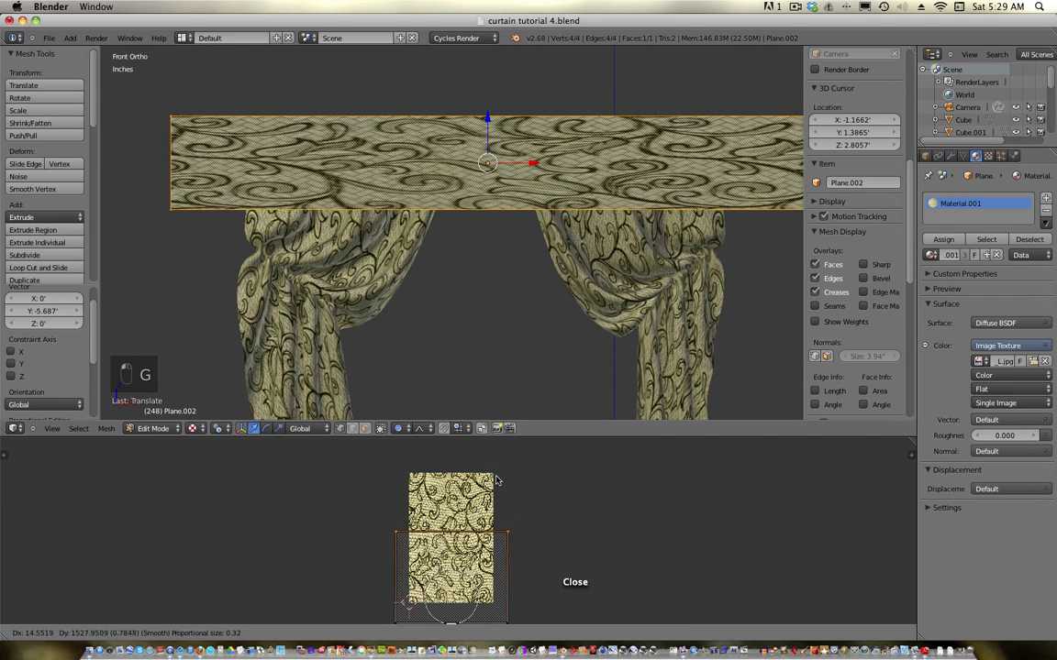
right_click(493, 493)
- Select all of the valance's UVs and move the strip up over the middle of the fabric image
key("a")
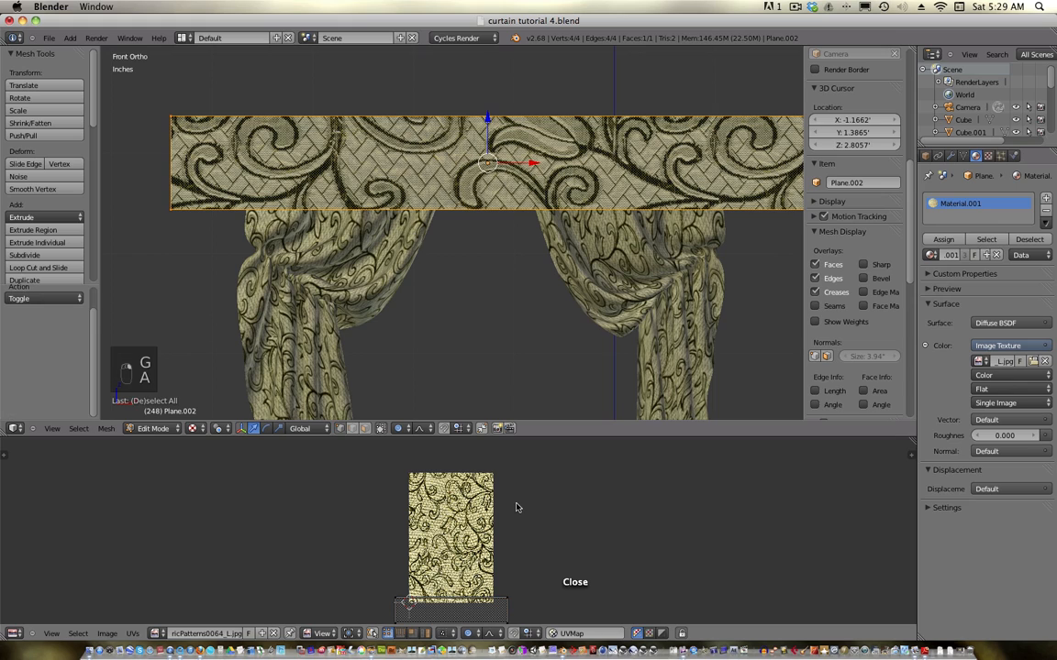
key("a")
key("g")
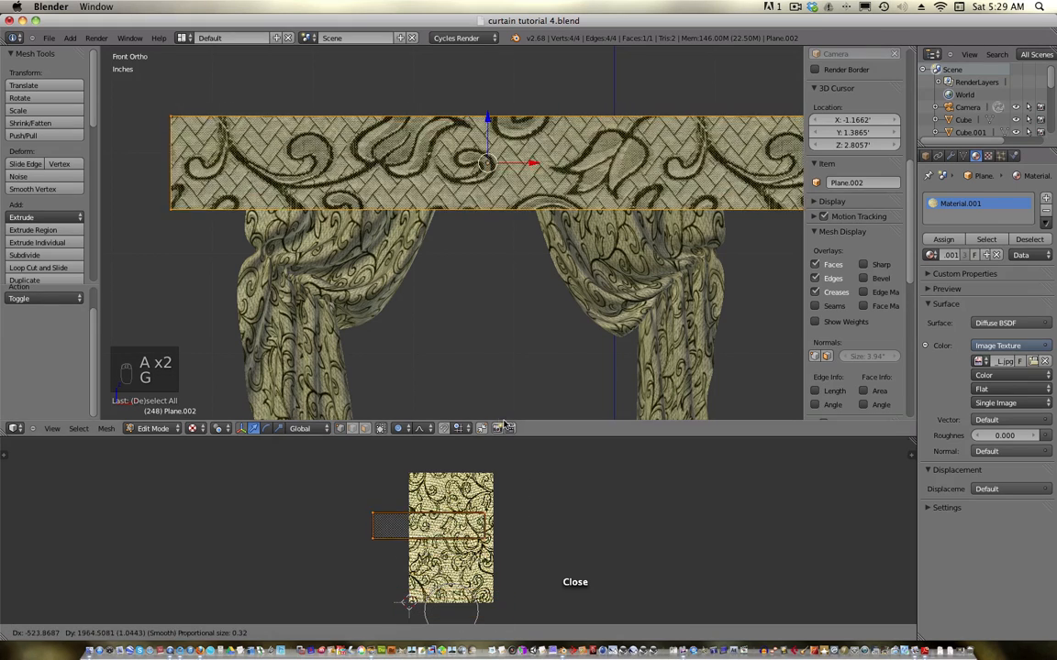
left_click(522, 425)
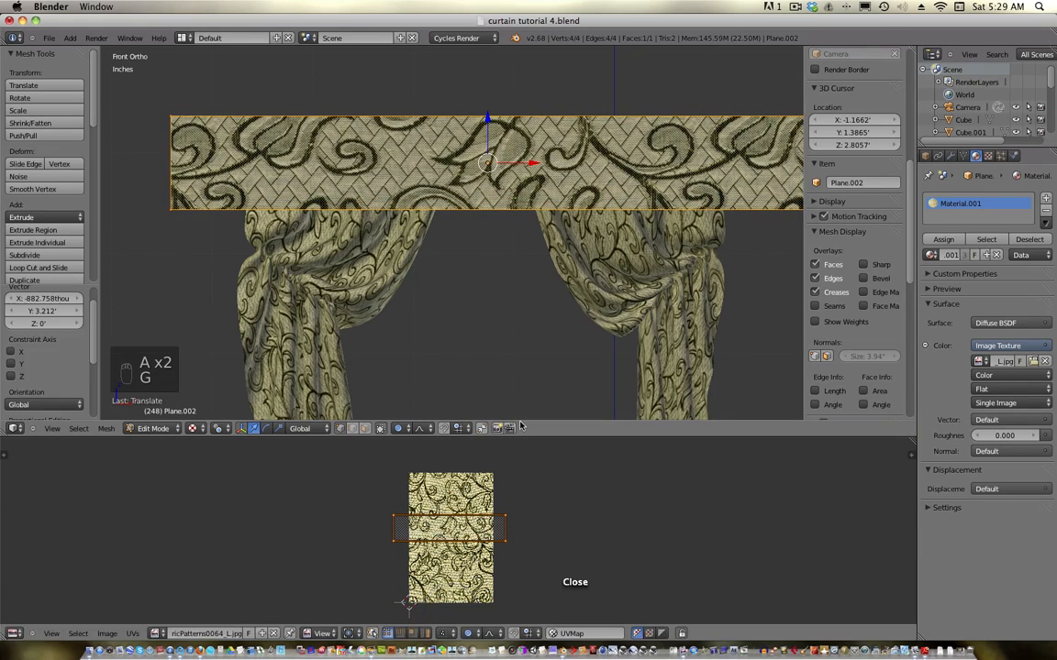
- Scale the UV strip up by about 3.035 and again by about 1.376 to match the curtains' pattern size
key("s")
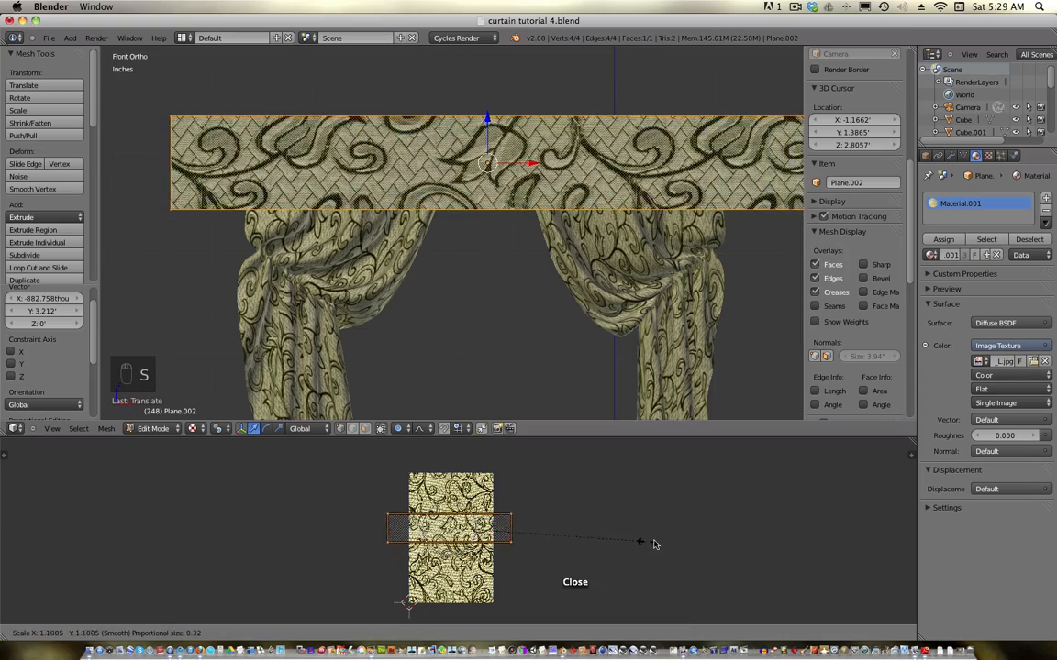
left_click(894, 499)
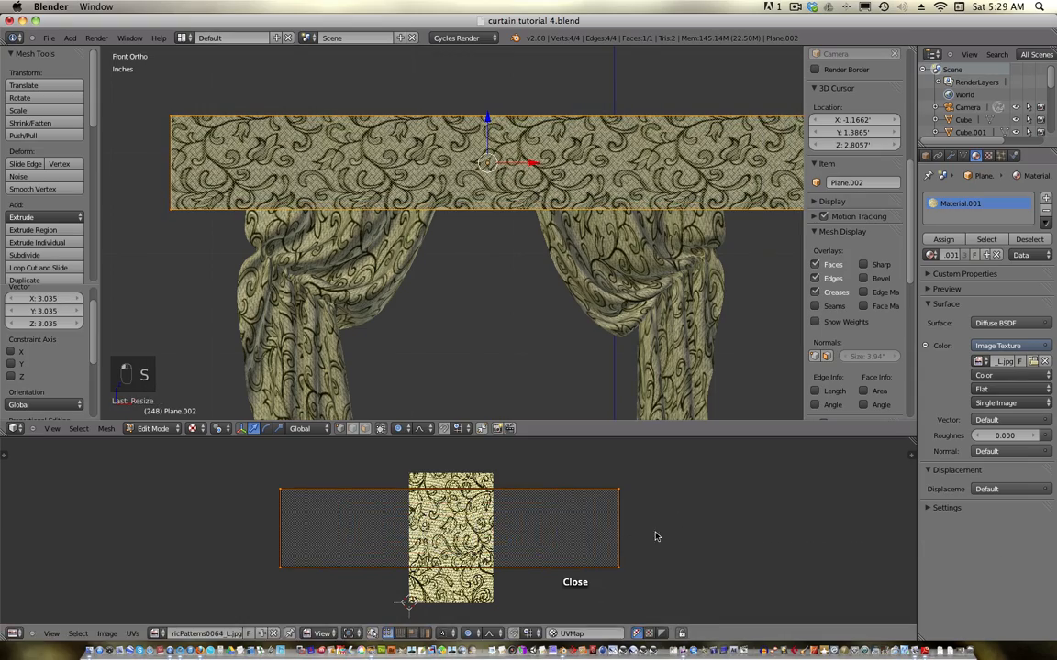
key("s")
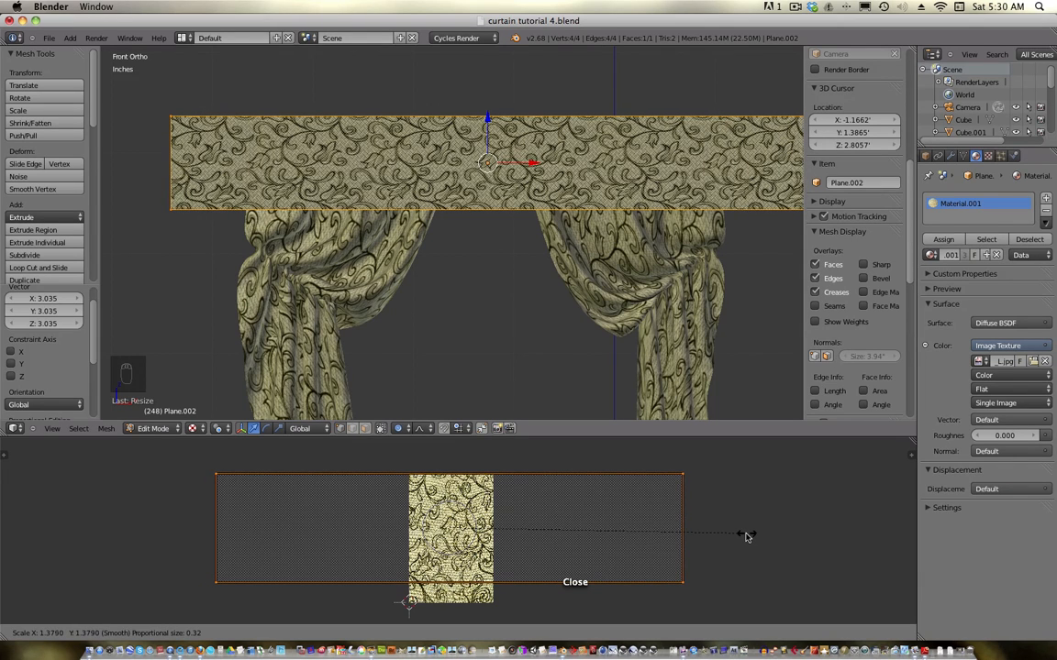
left_click(746, 536)
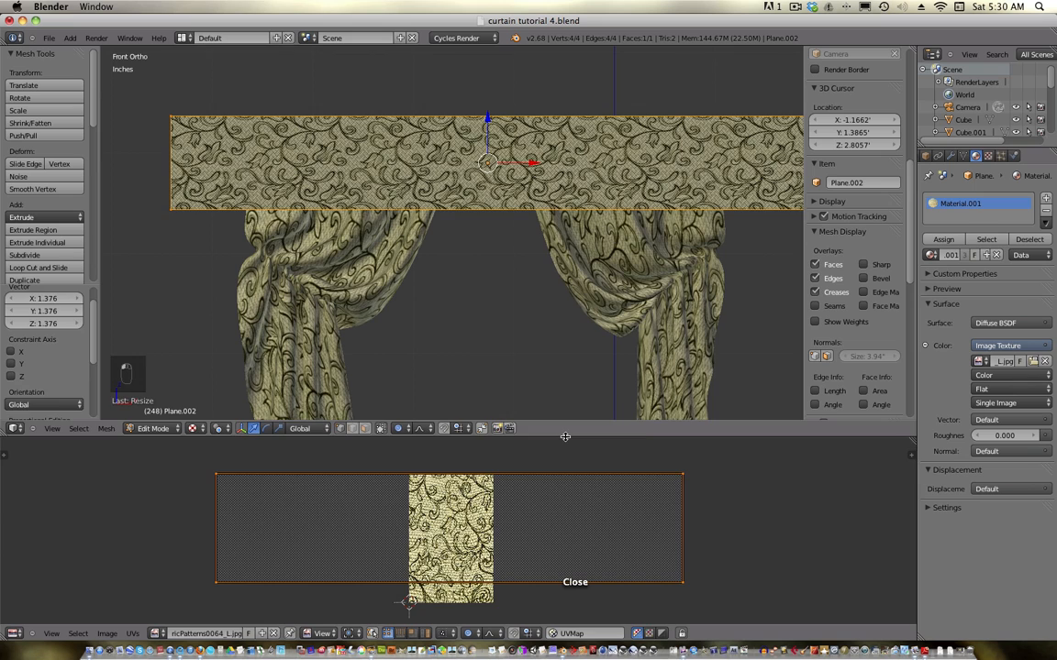
- Shrink the UV editor area and switch the 3D view to wireframe with the whole valance in sight
left_click_drag(563, 437, 561, 542)
key("z")
scroll(500, 357, "down", 4)
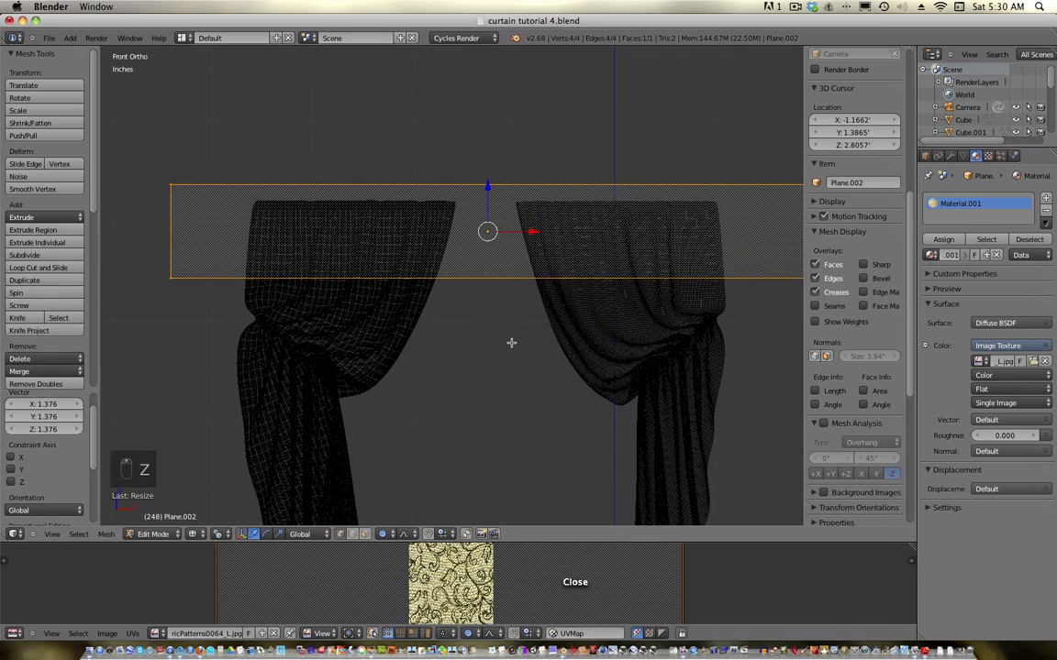
middle_click_drag(471, 371, 435, 358, "shift")
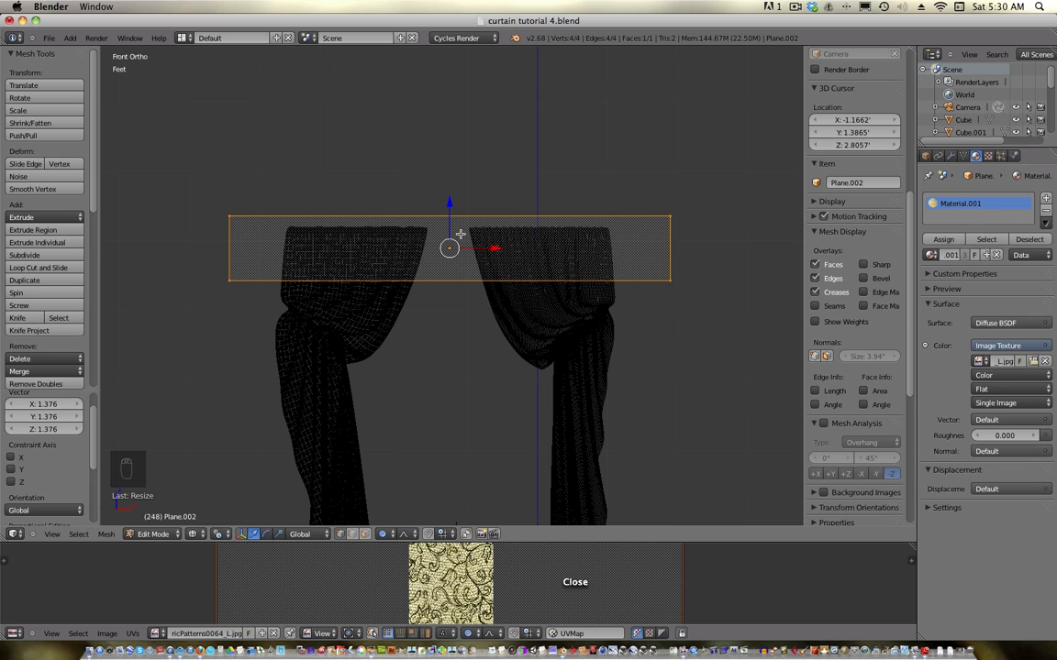
- Add 87 evenly spaced vertical loop cuts across the valance plane
key("ctrl+r")
scroll(447, 225, "up", 19)
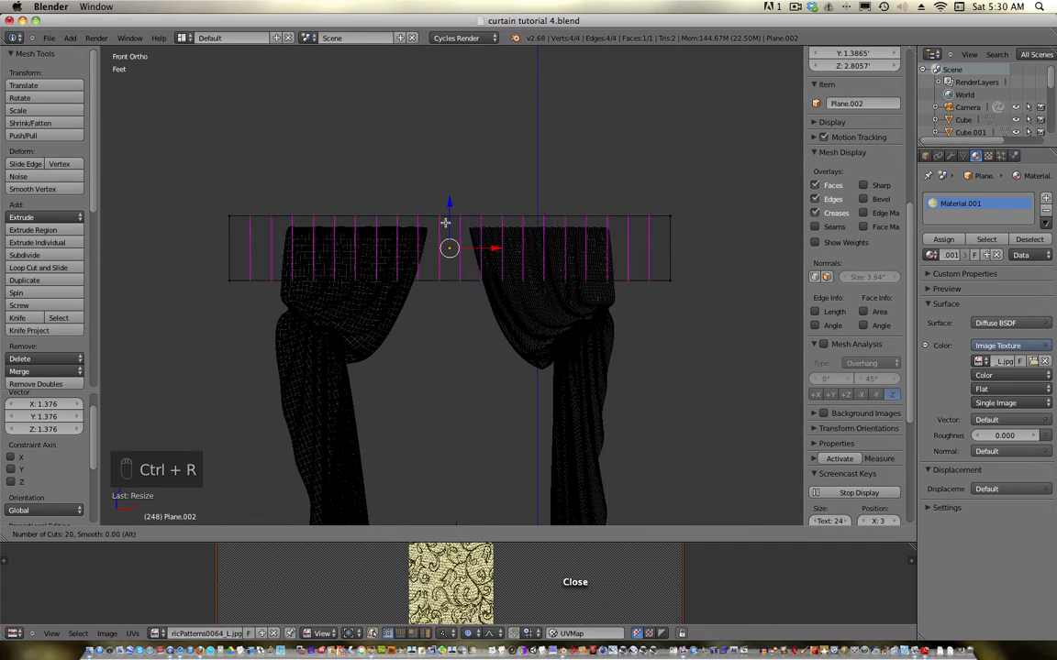
scroll(446, 223, "up", 20)
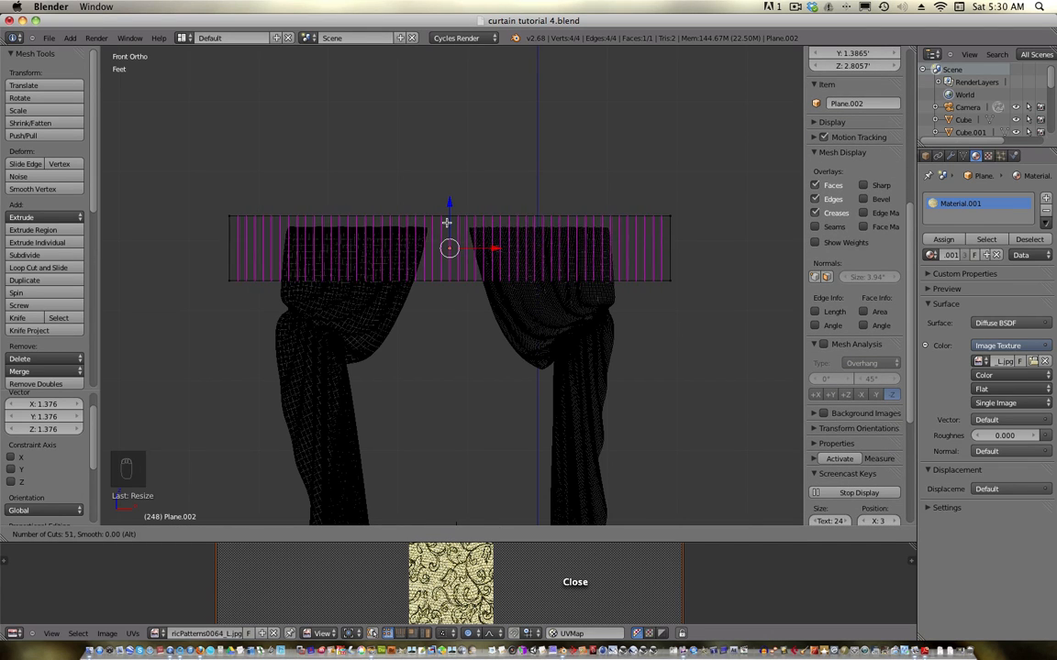
scroll(446, 223, "up", 20)
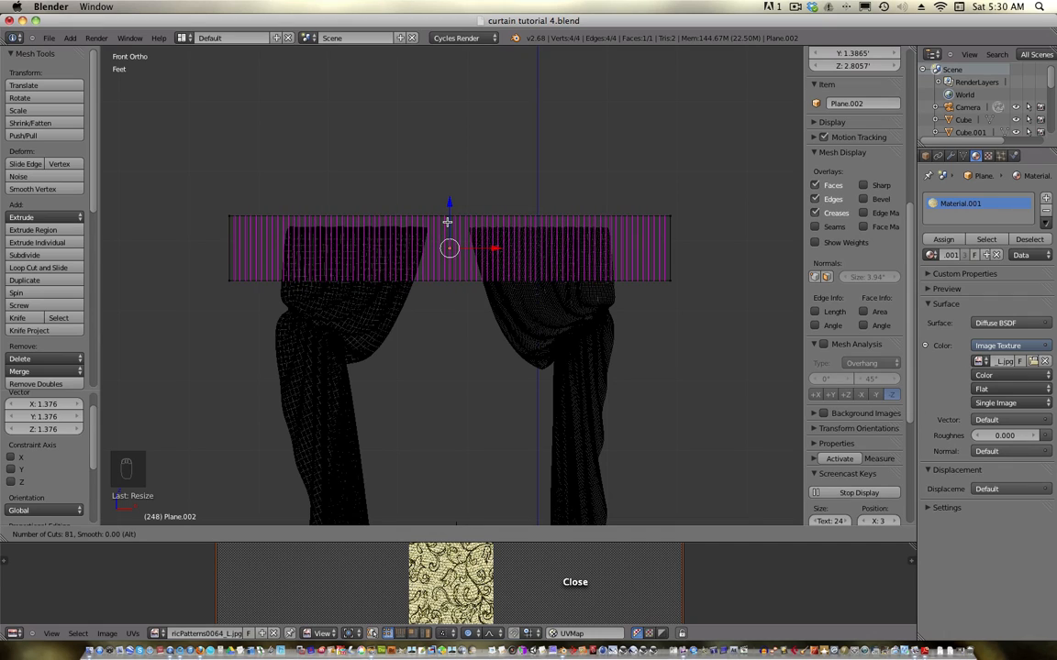
scroll(446, 223, "up", 6)
left_click(447, 223)
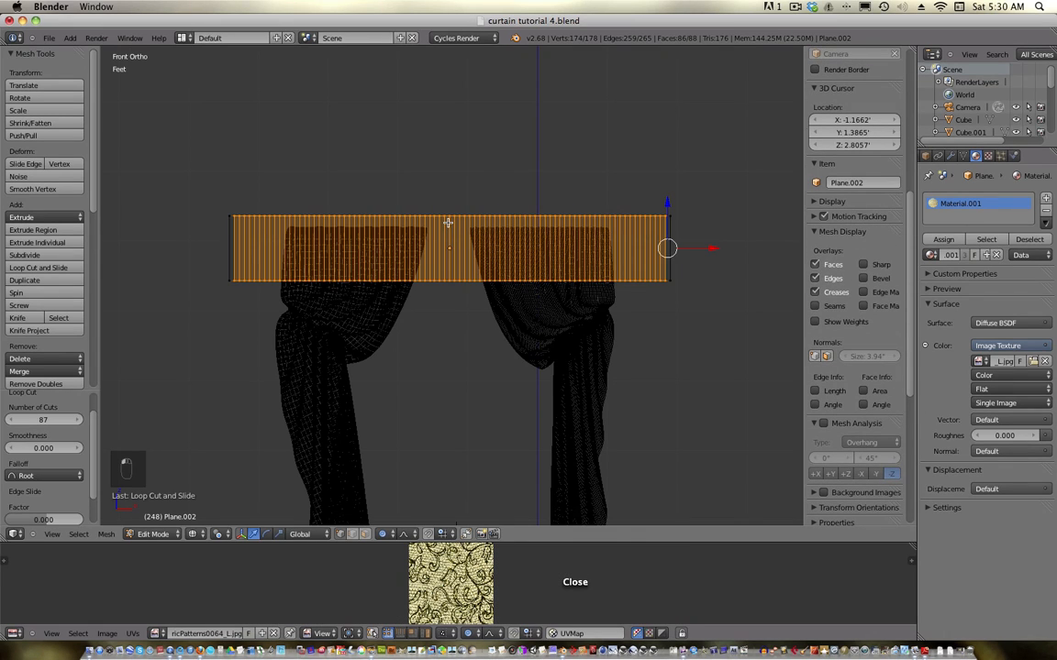
- Repeat the 87-cut loop cut operation on the valance plane
scroll(449, 243, "up", 3)
scroll(492, 326, "down", 1, "shift")
middle_click_drag(492, 326, 549, 334, "shift")
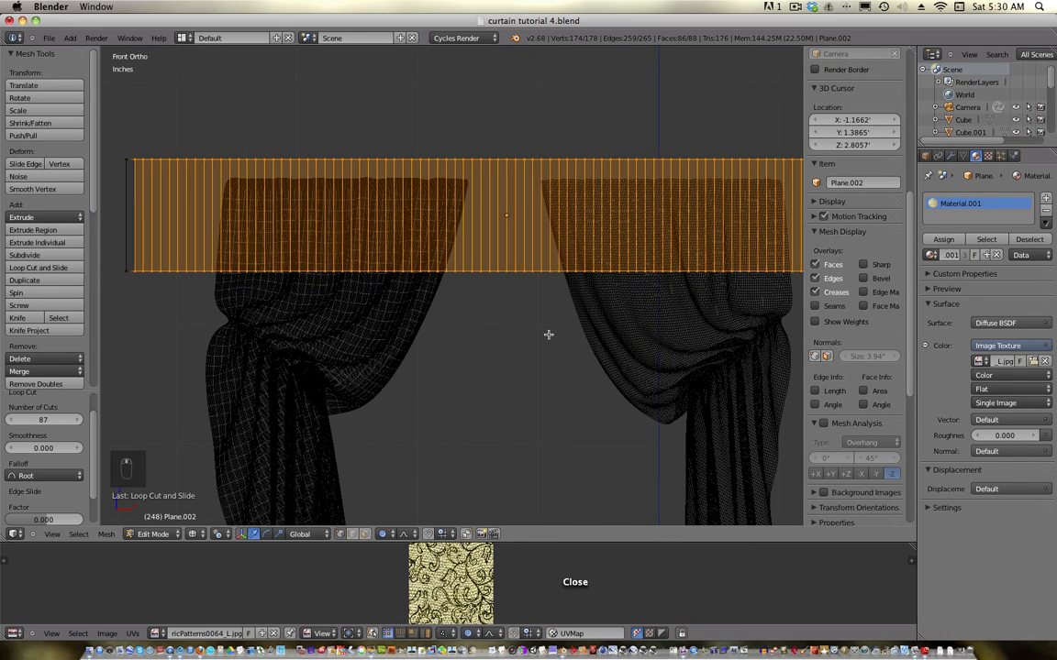
scroll(549, 334, "down", 1, "shift")
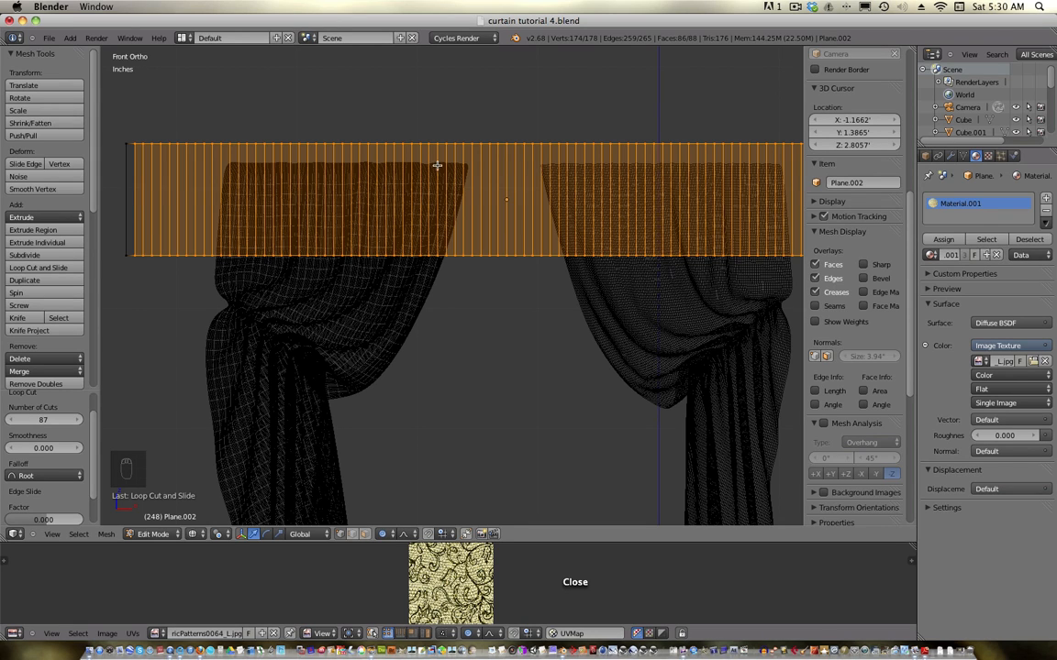
key("shift+r")
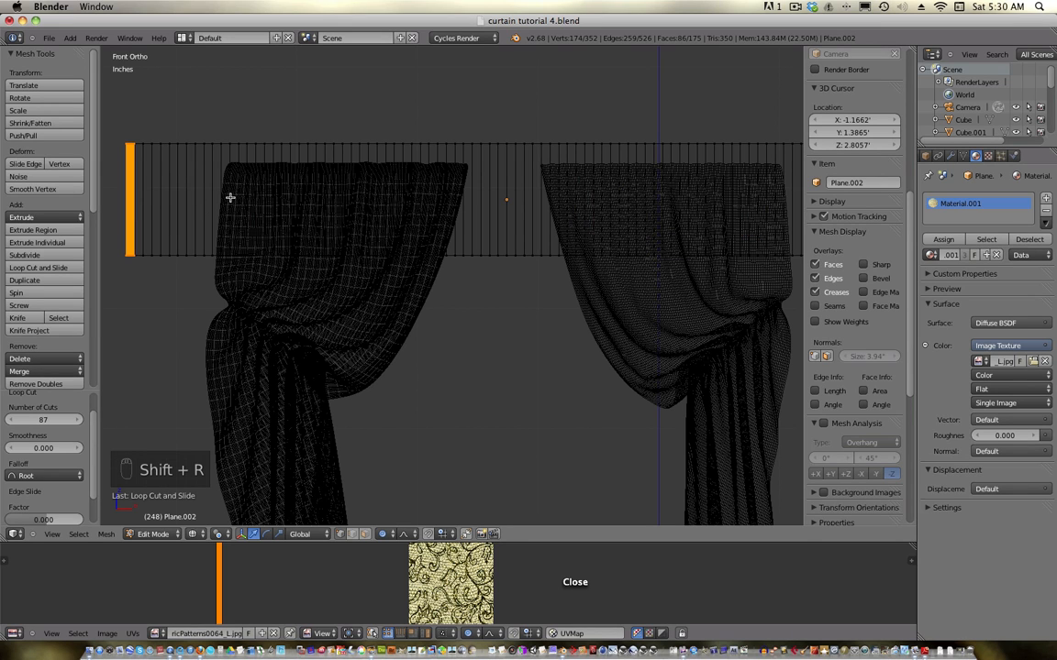
- Add a single horizontal loop cut along the valance plane near its mid-height
key("ctrl+r")
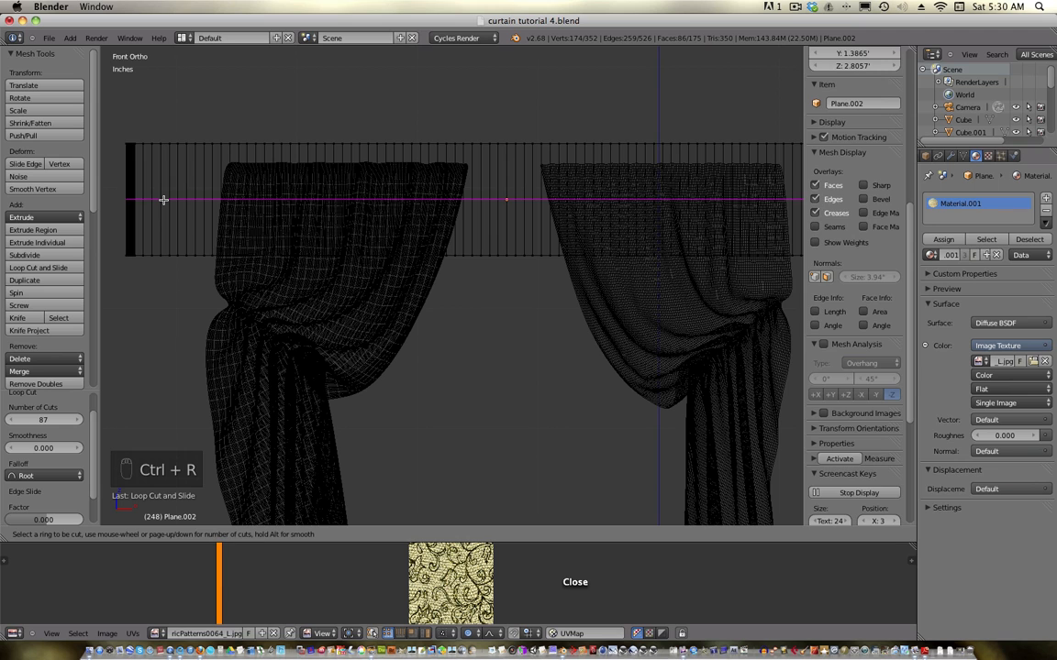
left_click(164, 199)
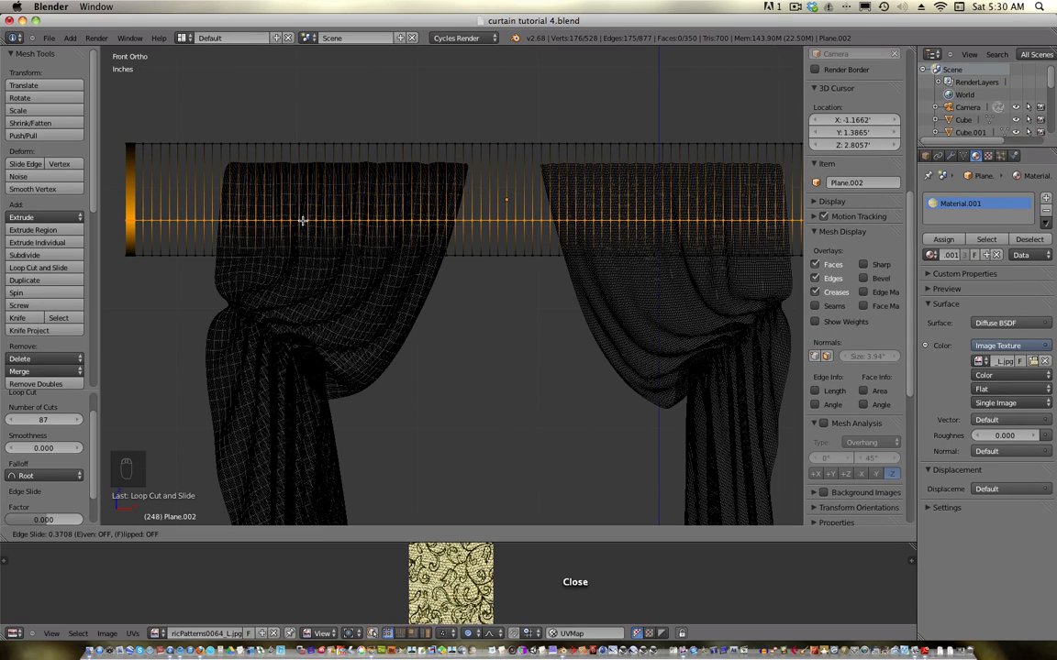
left_click(263, 206)
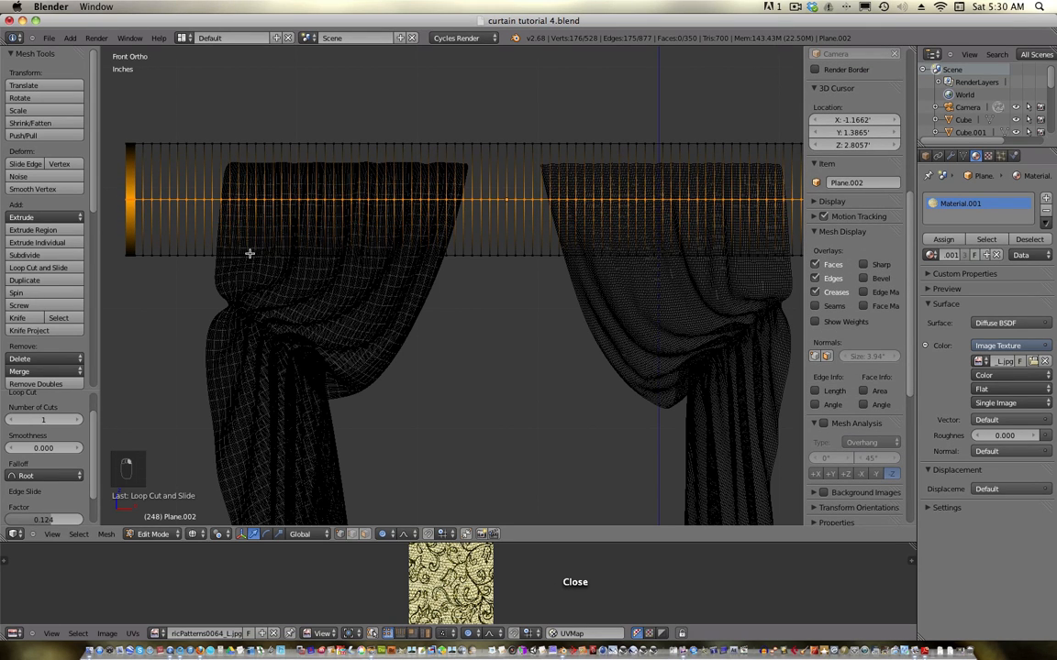
- Undo the single horizontal loop cut and the repeated 87-cut operation, keeping only the first set of vertical cuts on the valance plane
key("a")
key("a")
key("a")
key("a")
key("a")
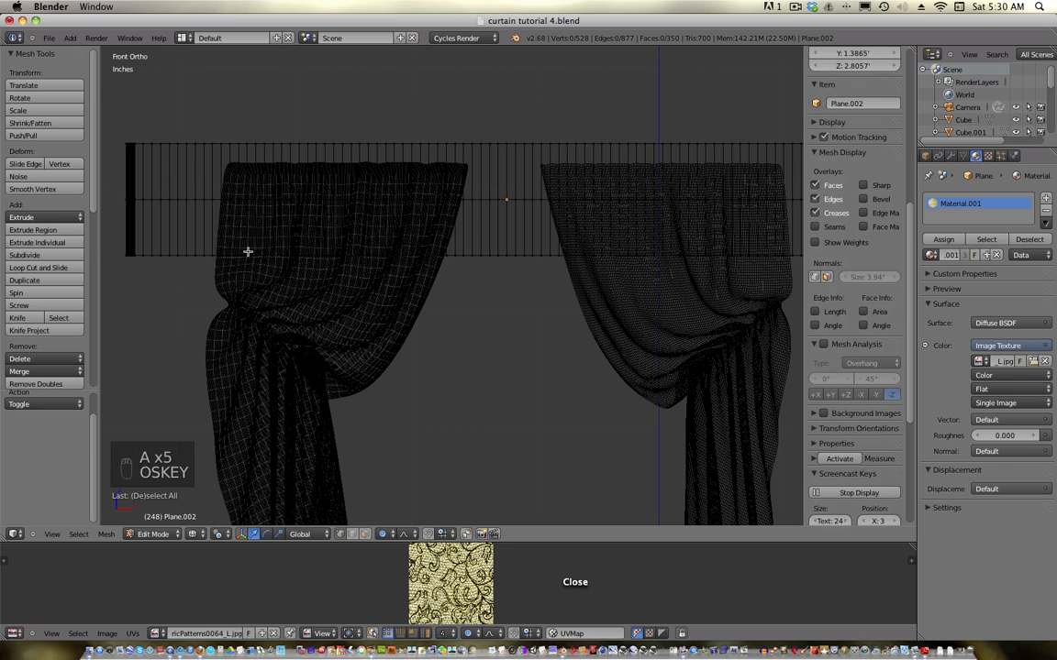
key("z")
key("z")
key("z")
key("z")
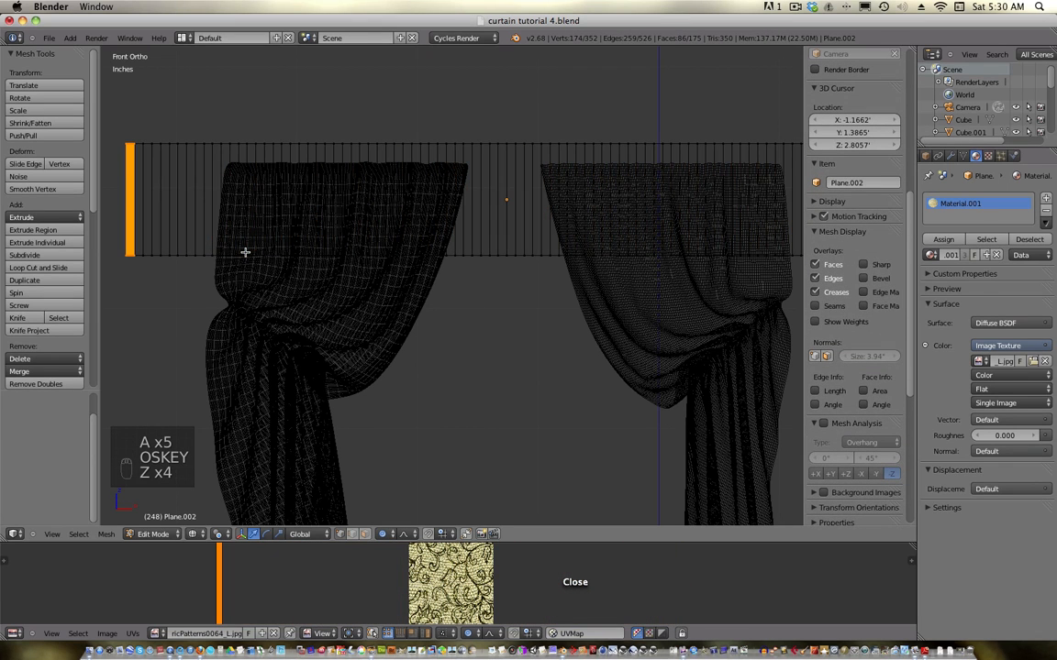
key("super")
key("z")
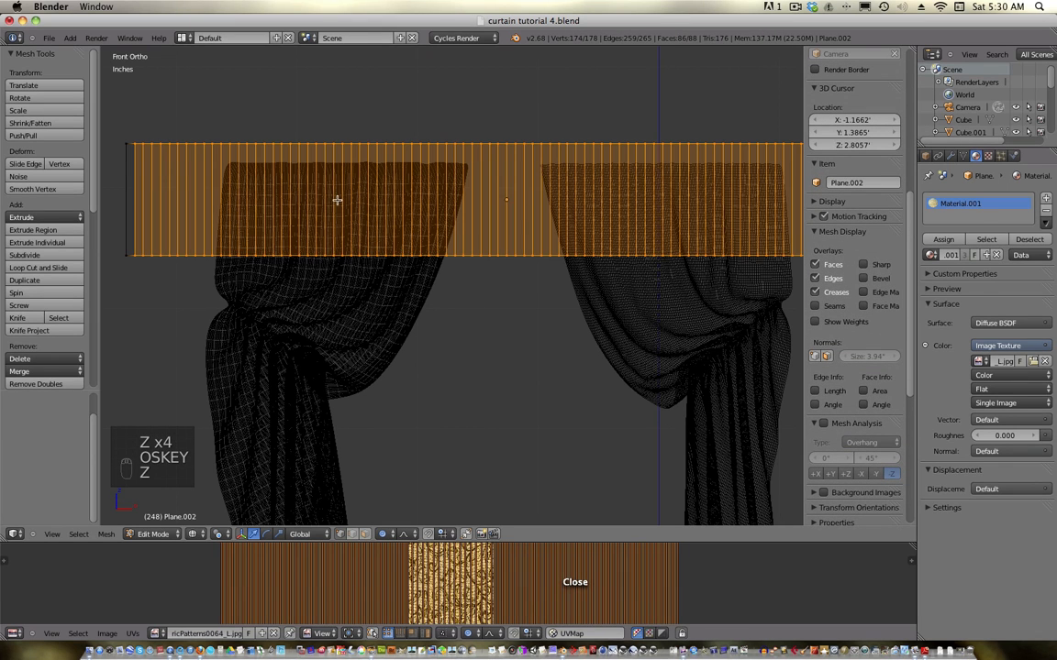
- Add 10 evenly spaced horizontal loop cuts across the valance plane without sliding them
key("ctrl+r")
scroll(202, 211, "up", 12)
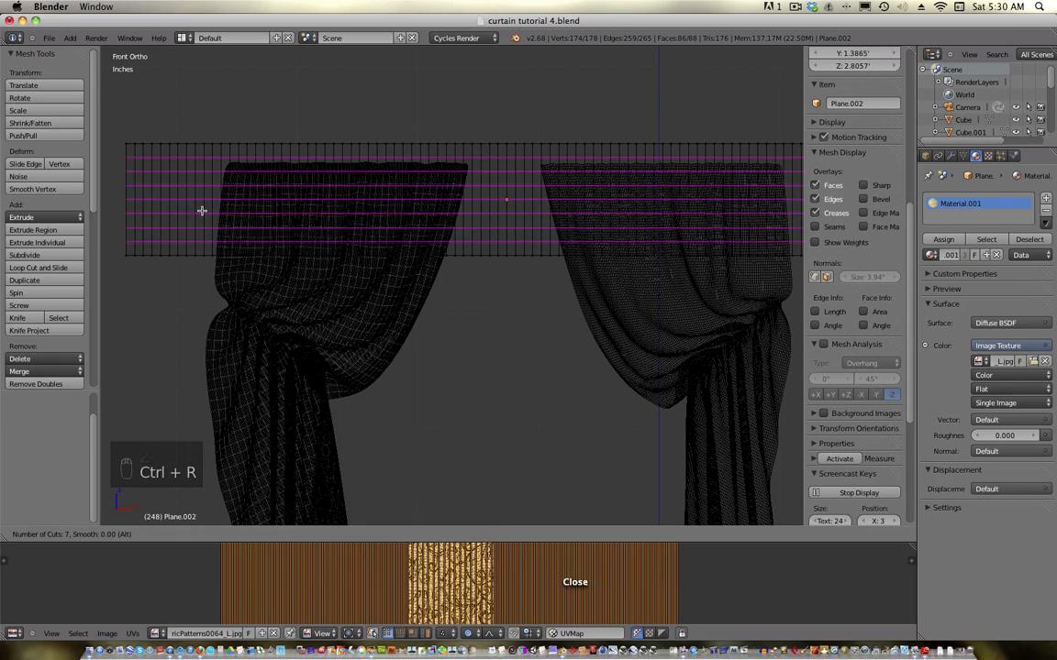
scroll(201, 210, "down", 3)
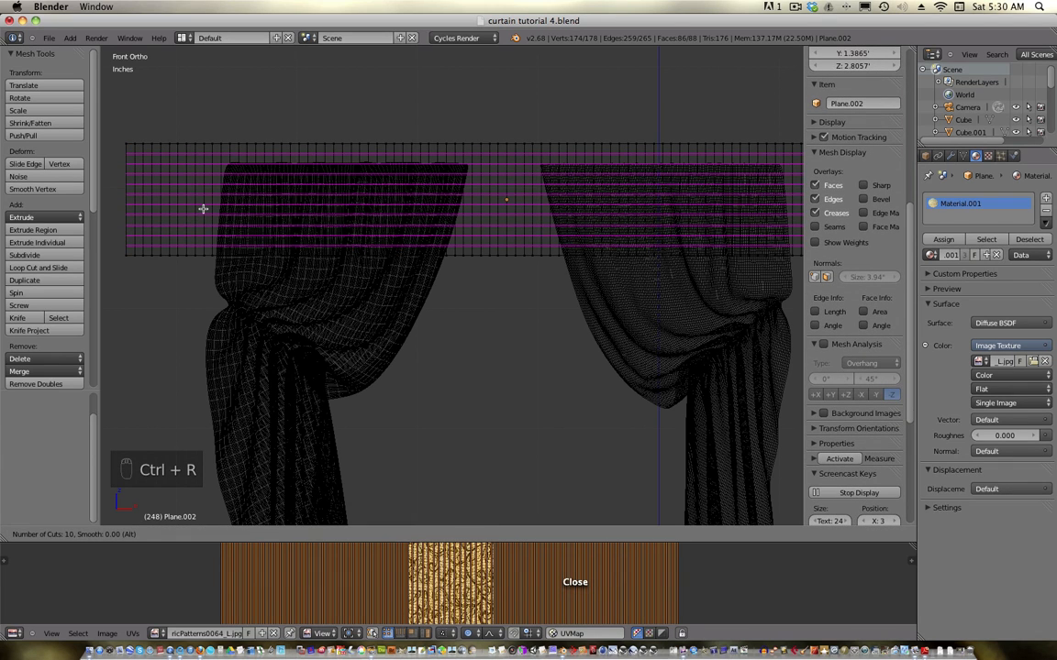
left_click(204, 210)
right_click(203, 209)
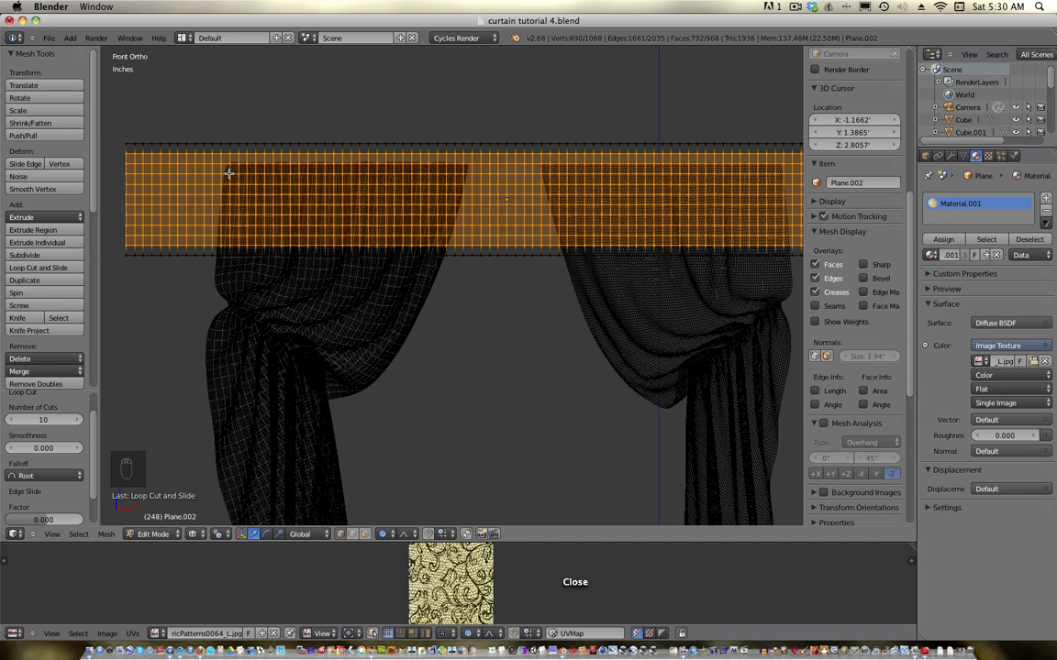
- Deselect all of the valance mesh and return to Object Mode
key("Tab")
key("Tab")
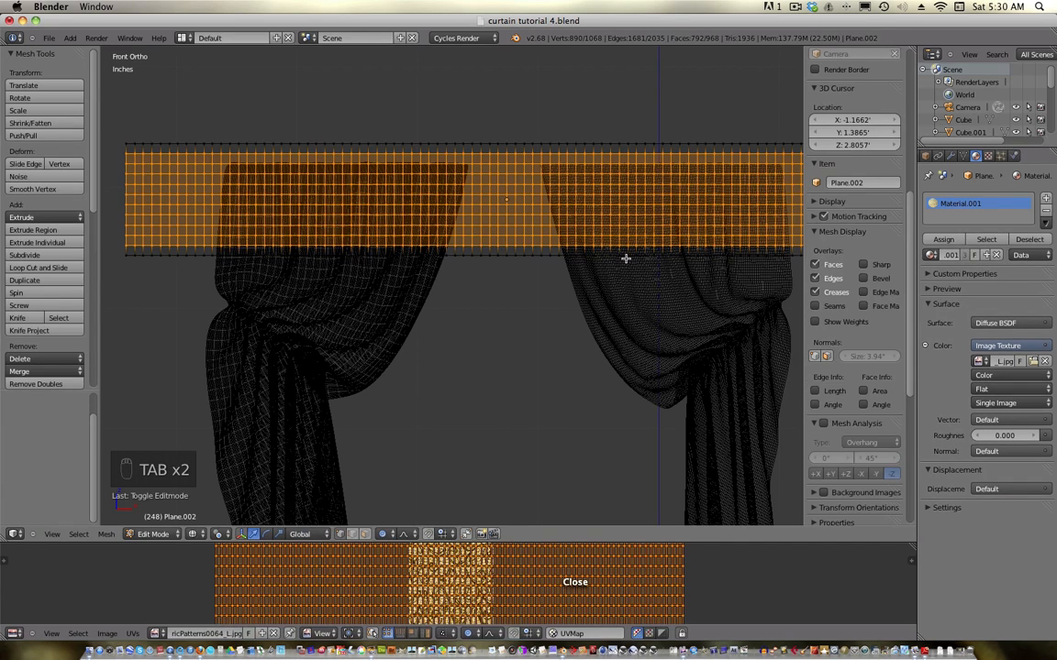
key("a")
key("a")
key("a")
key("Tab")
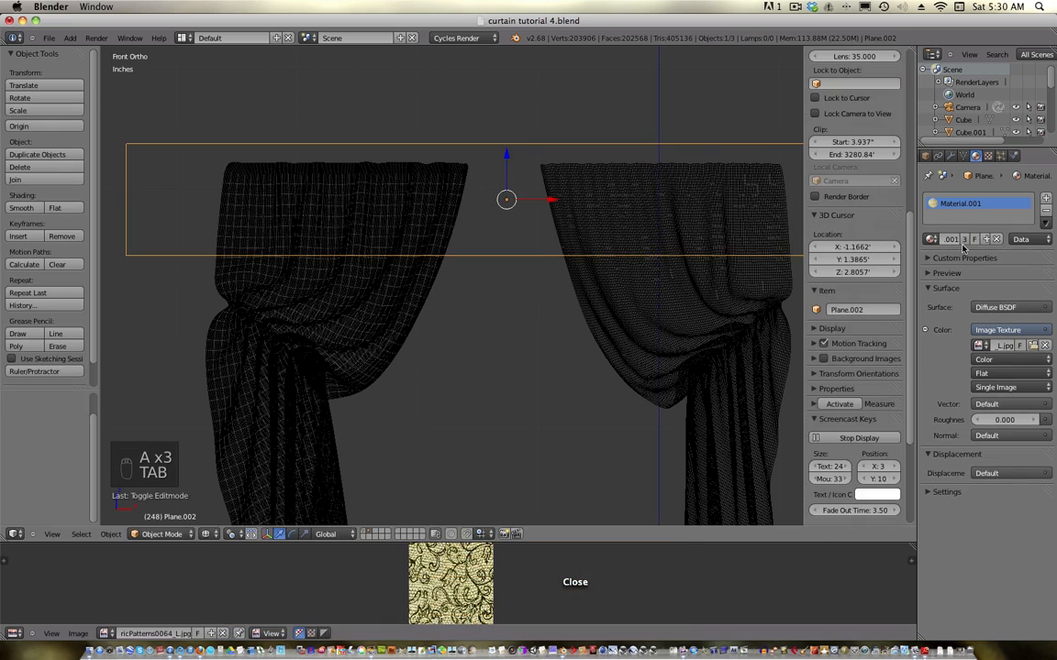
- Add a vertex group to the valance plane and name it "upper curtain"
left_click(962, 156)
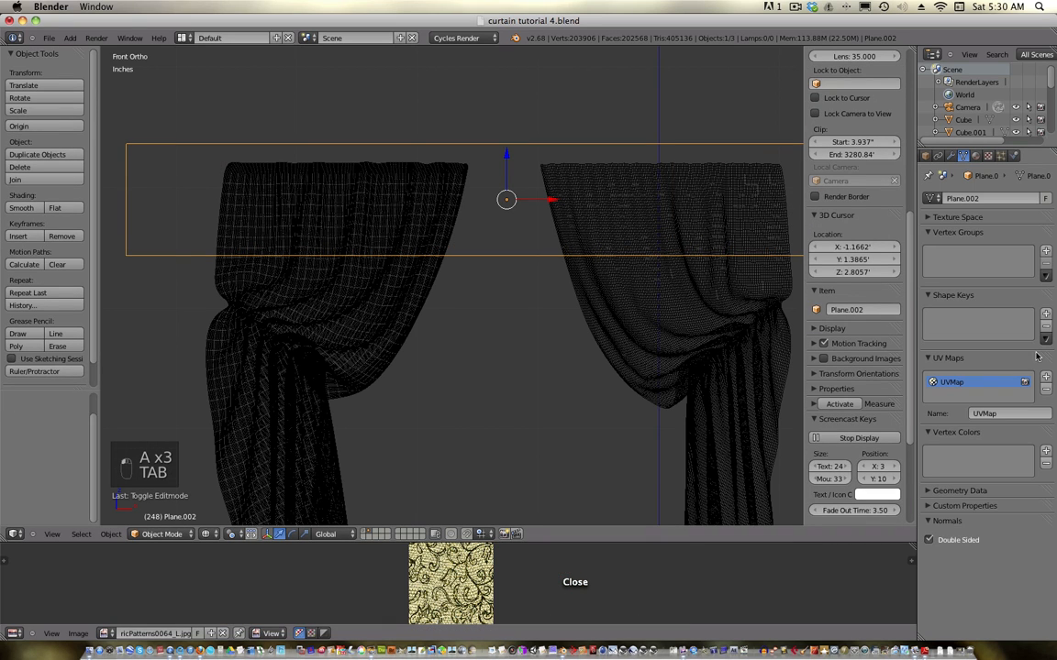
left_click(1046, 251)
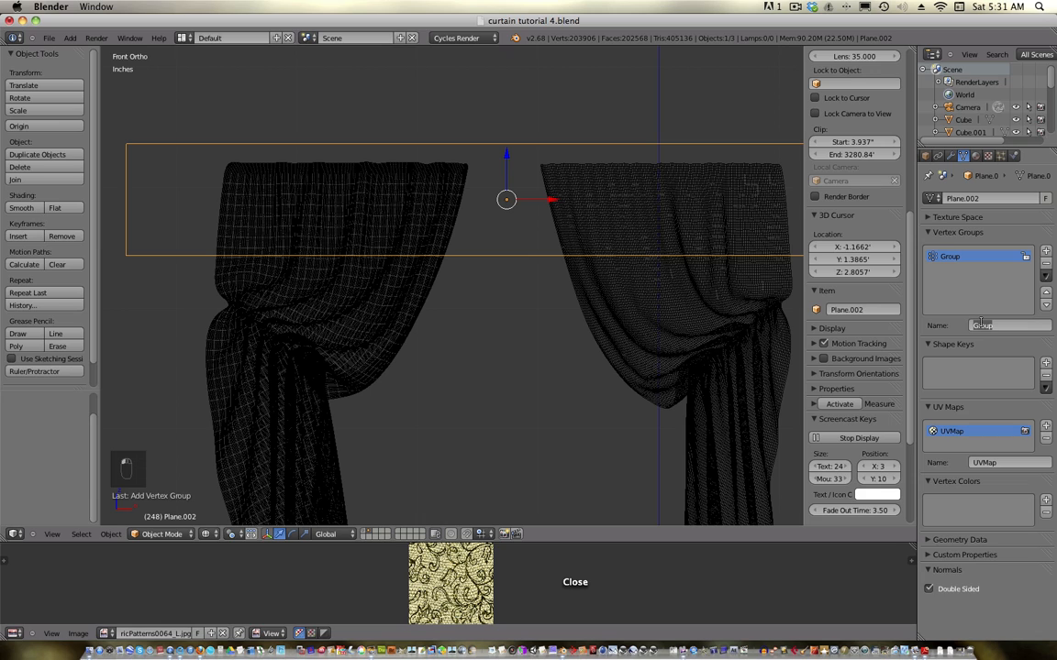
type("p")
type("pper curtain")
key("Return")
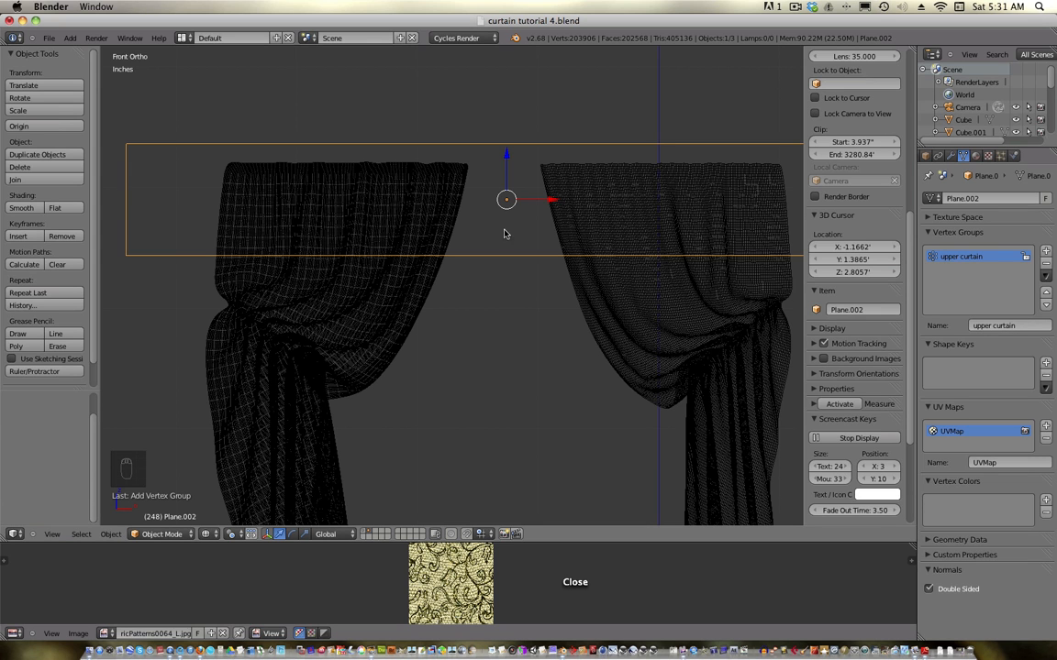
- In Edit Mode, select every second vertex along the valance's top edge from left corner to right corner and assign them to the upper curtain vertex group
key("Tab")
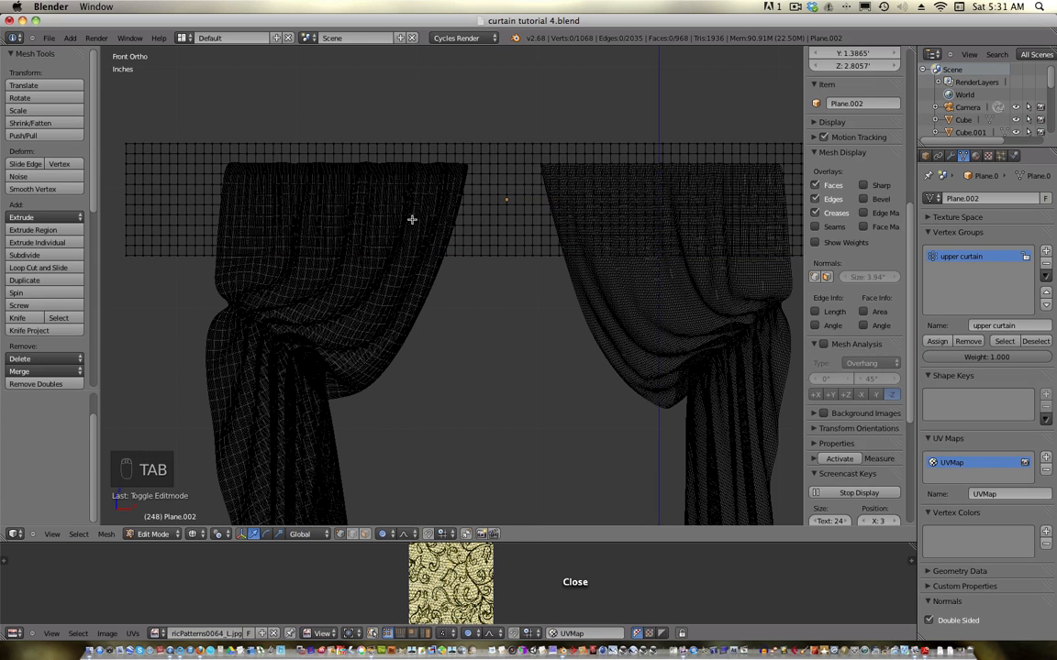
right_click(129, 144)
scroll(155, 192, "up", 3)
middle_click_drag(146, 182, 366, 305, "shift")
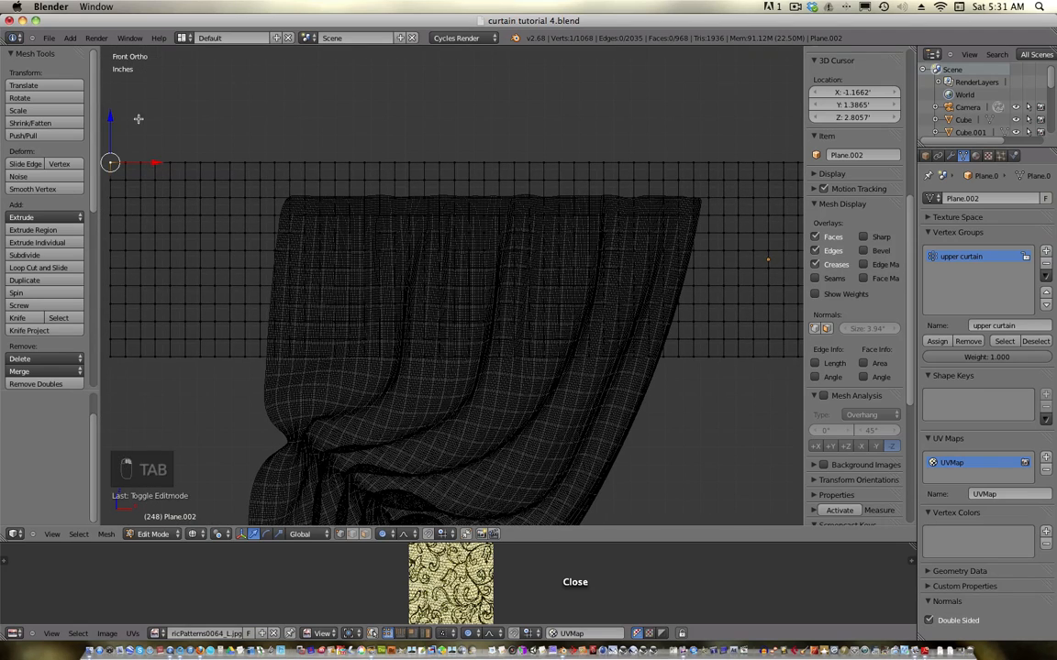
left_click_drag(110, 164, 170, 165)
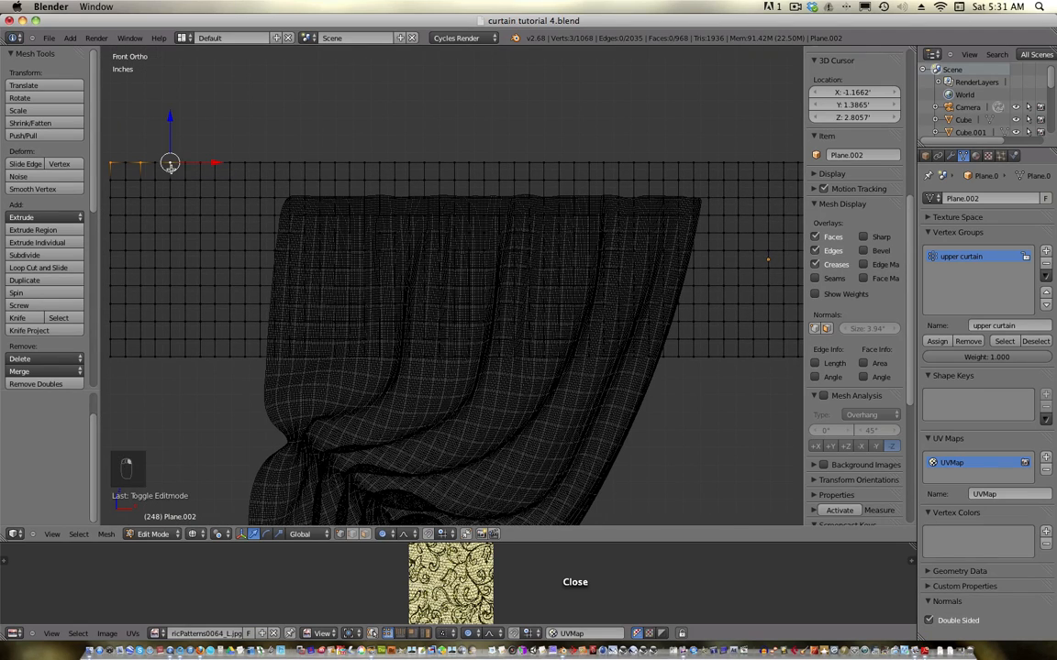
right_click(200, 164, "shift")
right_click(229, 163, "shift")
right_click(260, 164, "shift")
right_click(289, 163, "shift")
right_click(320, 164, "shift")
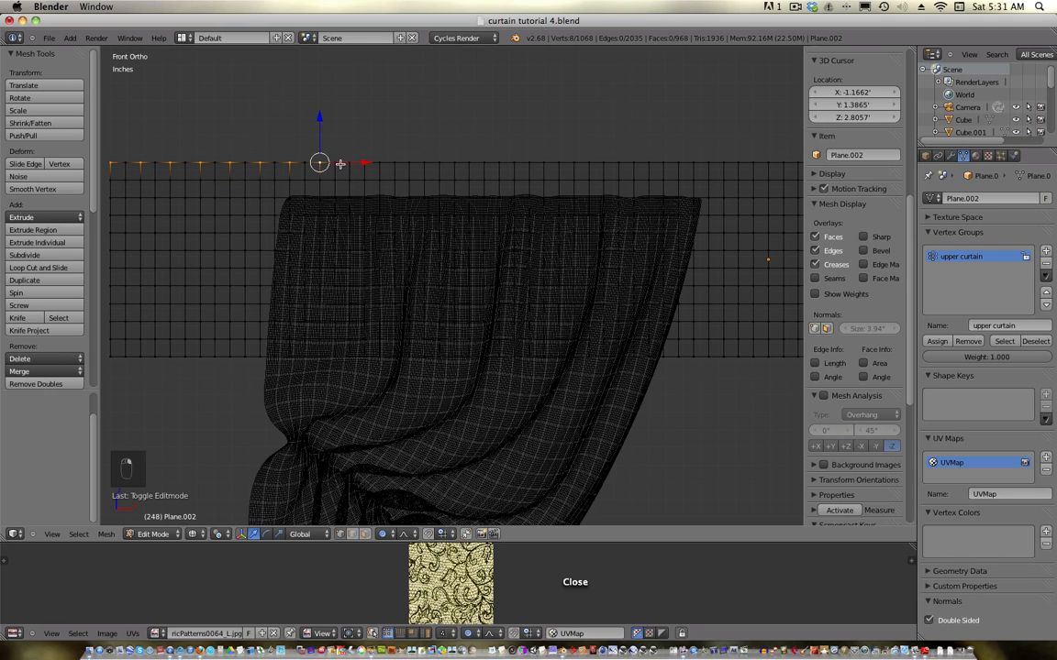
right_click(349, 163, "shift")
right_click(380, 163, "shift")
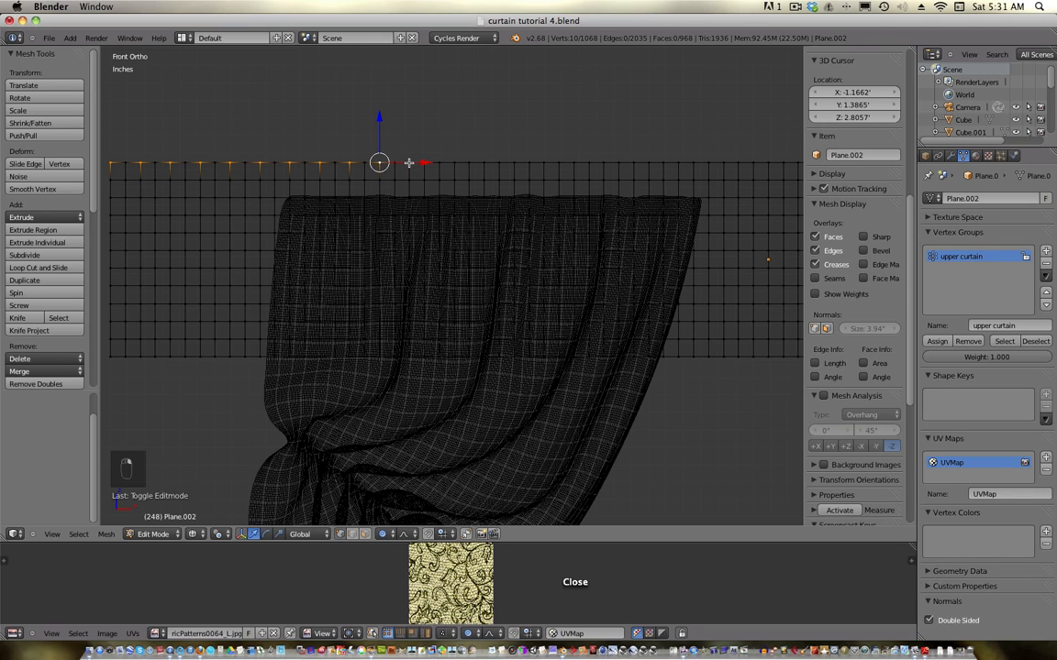
right_click(409, 163, "shift")
right_click(439, 163, "shift")
right_click(469, 164, "shift")
right_click(499, 163, "shift")
right_click(528, 163, "shift")
right_click(558, 164, "shift")
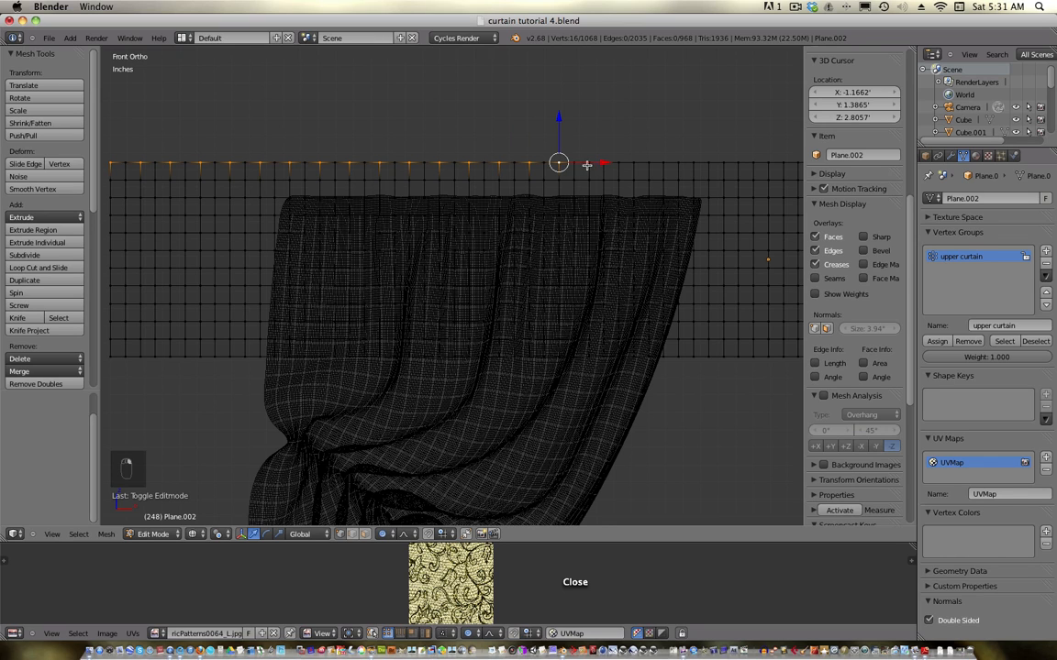
right_click(588, 165, "shift")
right_click(618, 164, "shift")
right_click(649, 164, "shift")
right_click(679, 164, "shift")
right_click(708, 165, "shift")
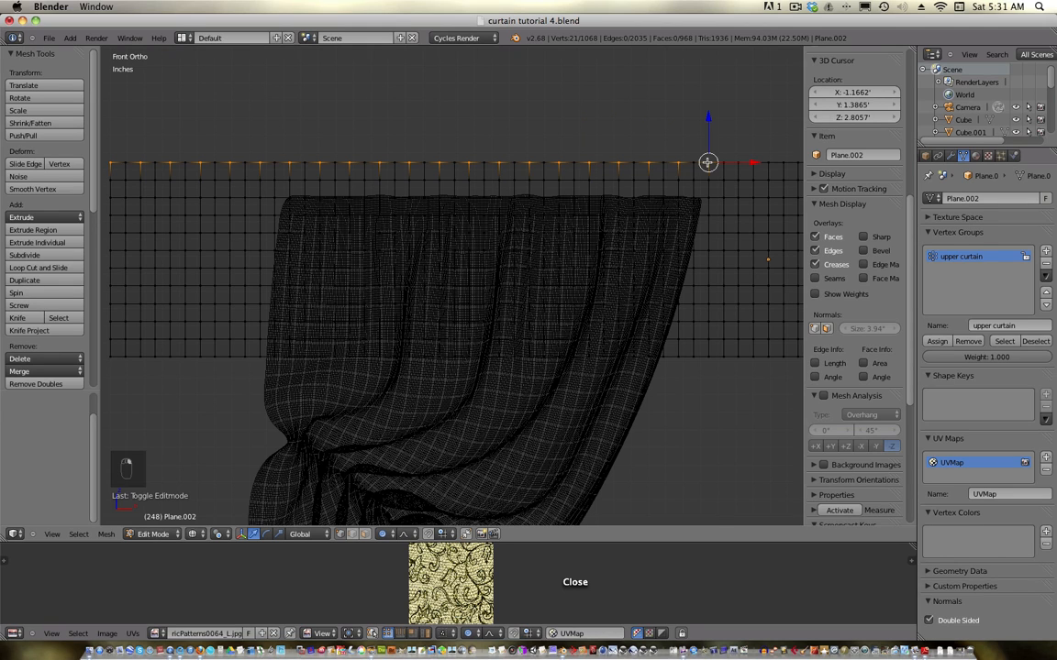
right_click(738, 165, "shift")
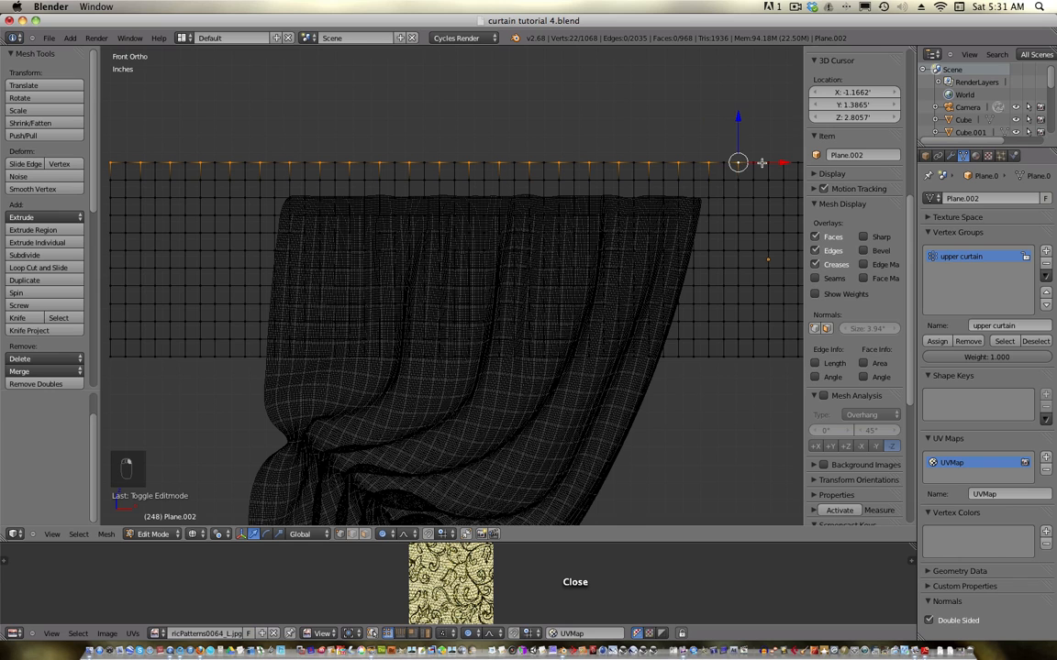
right_click(768, 165, "shift")
right_click(784, 164, "shift")
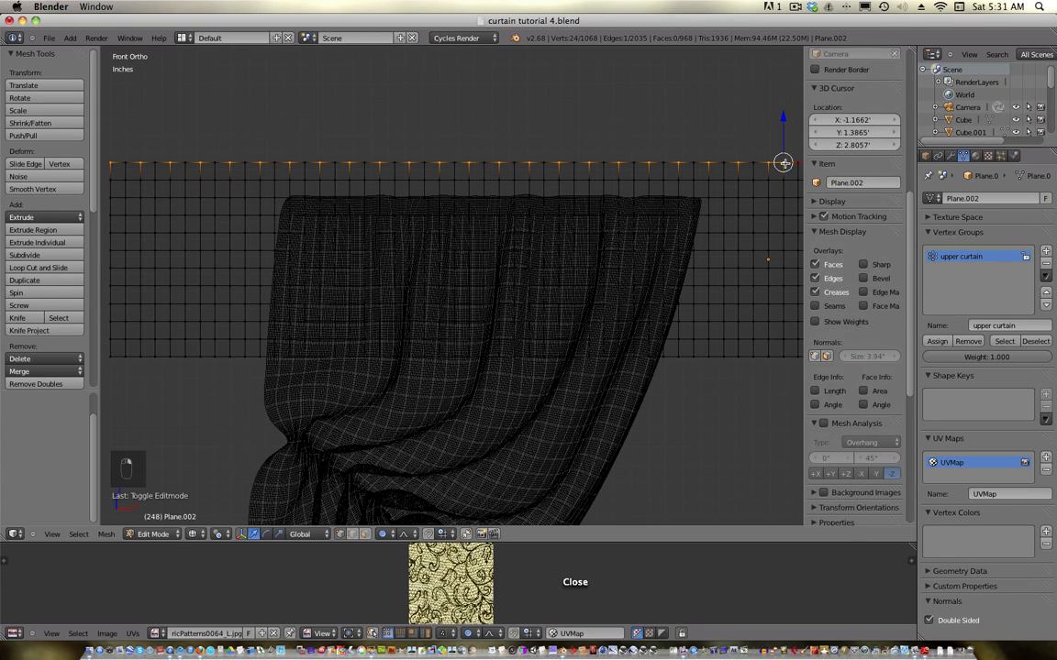
right_click(784, 164, "shift")
middle_click_drag(714, 252, 517, 273, "shift")
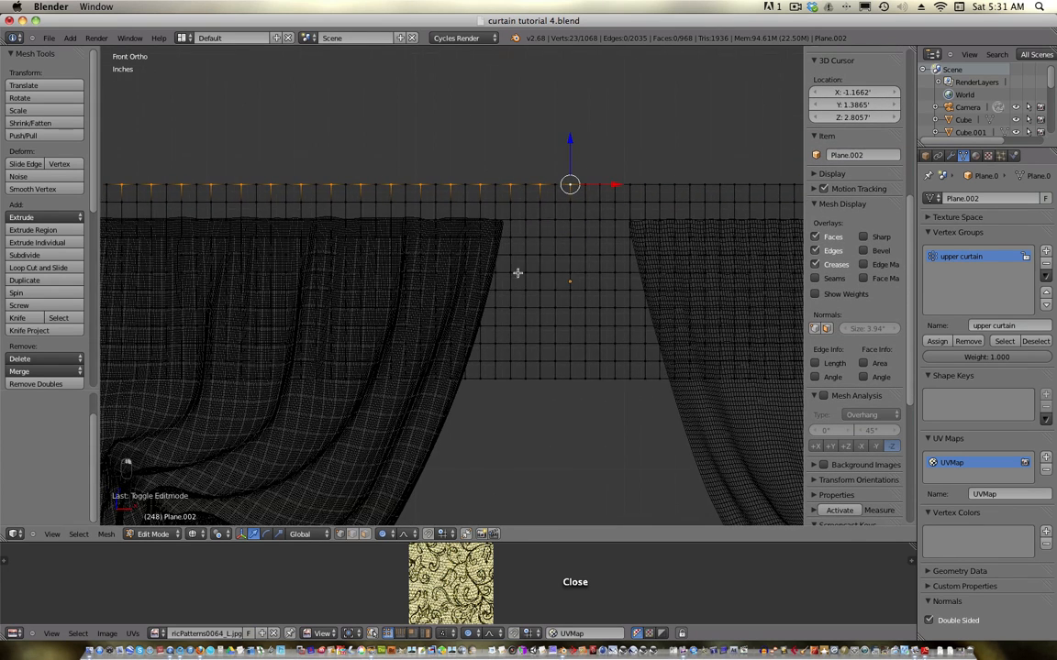
right_click(601, 185, "shift")
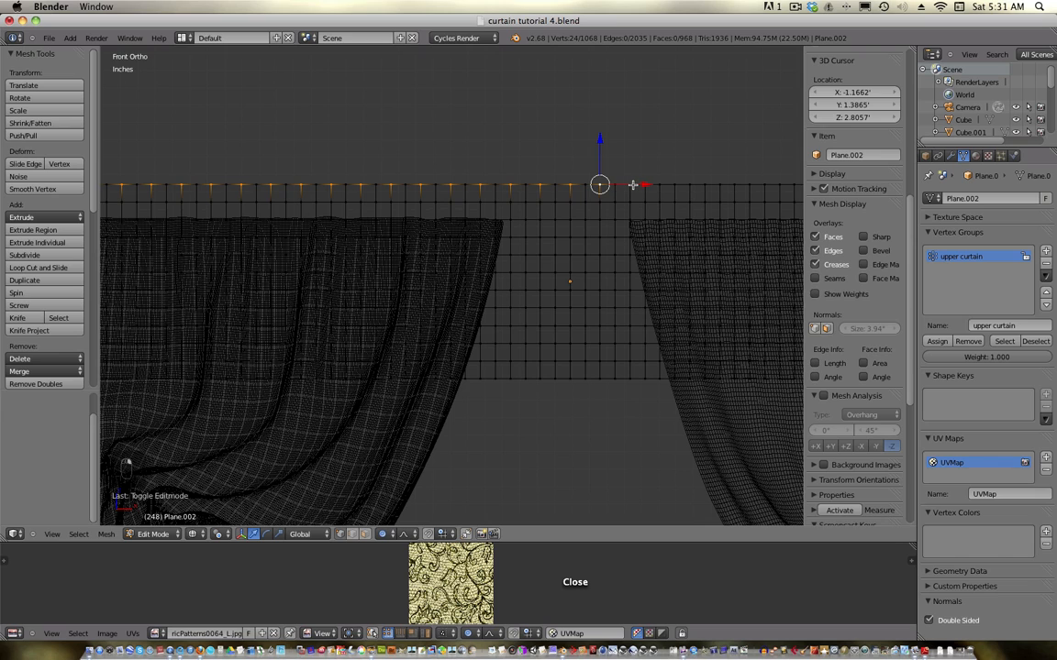
right_click(630, 186, "shift")
right_click(660, 186, "shift")
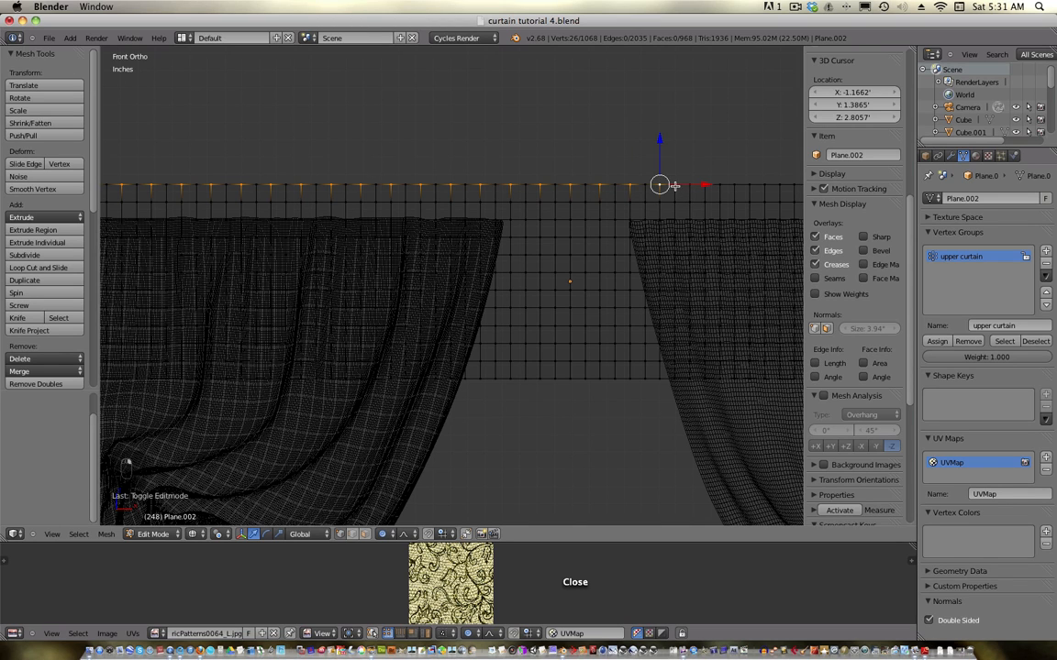
right_click(690, 185, "shift")
right_click(721, 185, "shift")
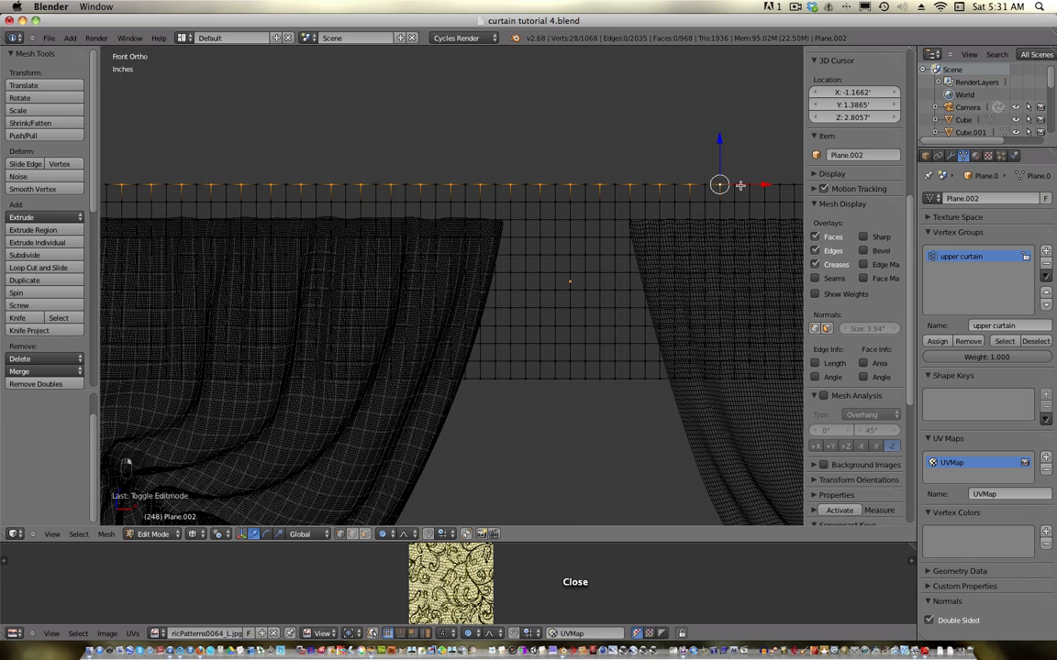
right_click(749, 185, "shift")
right_click(780, 185, "shift")
middle_click_drag(723, 244, 548, 270, "shift")
right_click(634, 213, "shift")
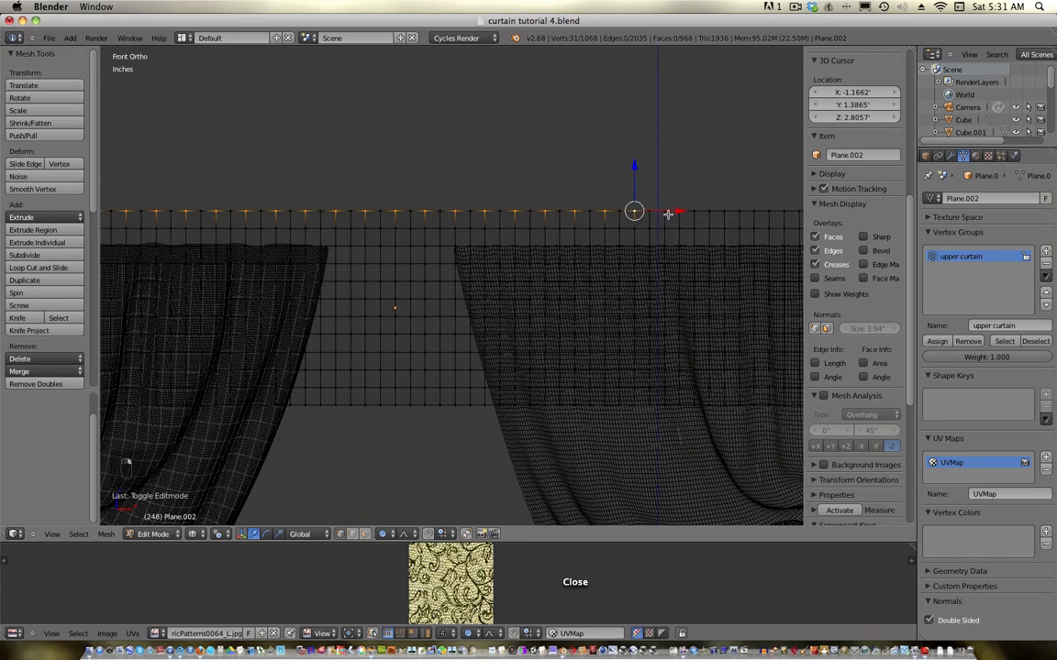
right_click(665, 213, "shift")
right_click(694, 213, "shift")
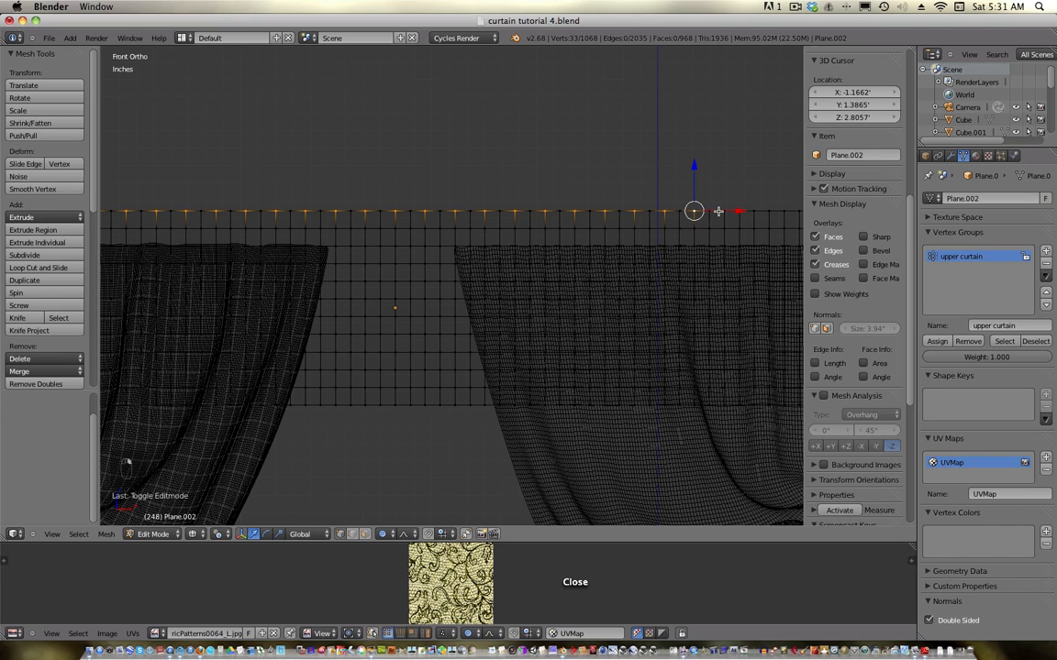
right_click(724, 213, "shift")
right_click(753, 213, "shift")
right_click(781, 213, "shift")
middle_click_drag(734, 264, 549, 264, "shift")
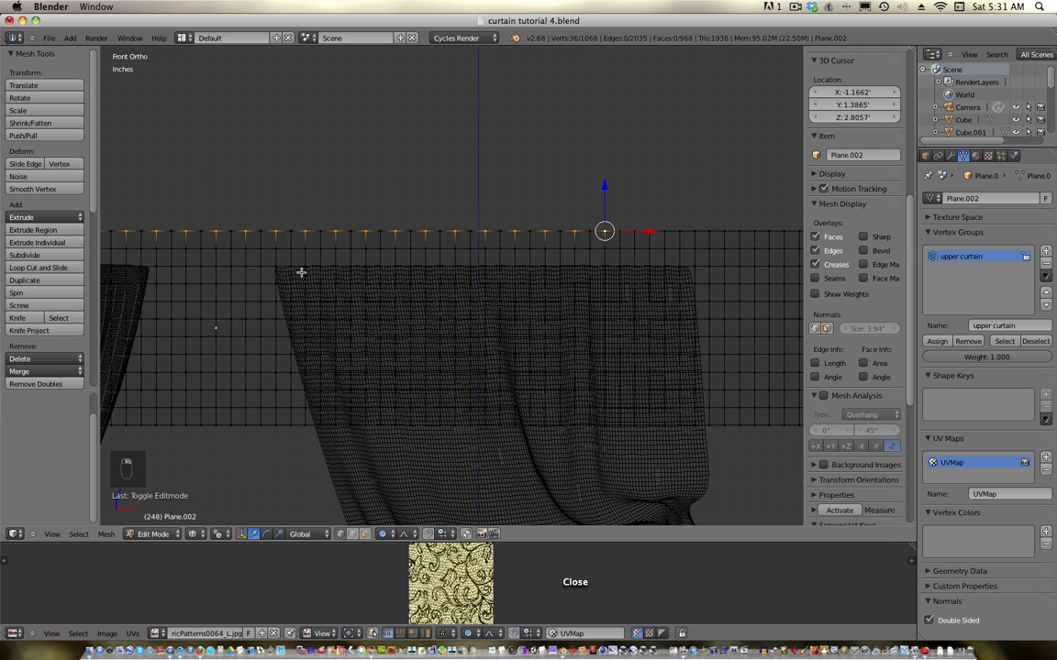
right_click(634, 231, "shift")
right_click(664, 231, "shift")
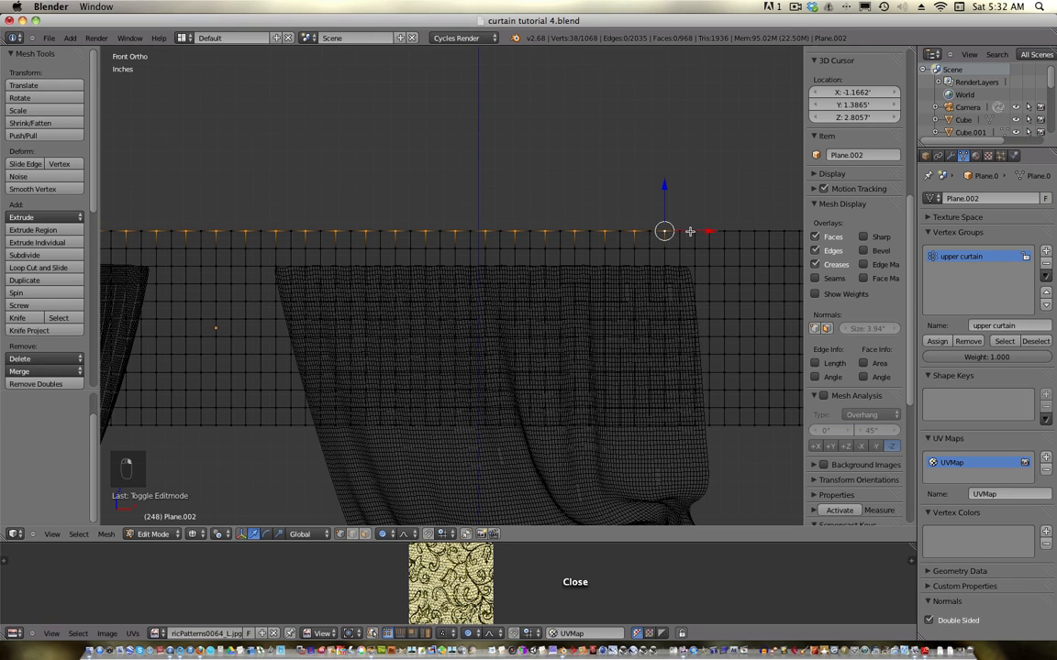
right_click(694, 232, "shift")
right_click(723, 231, "shift")
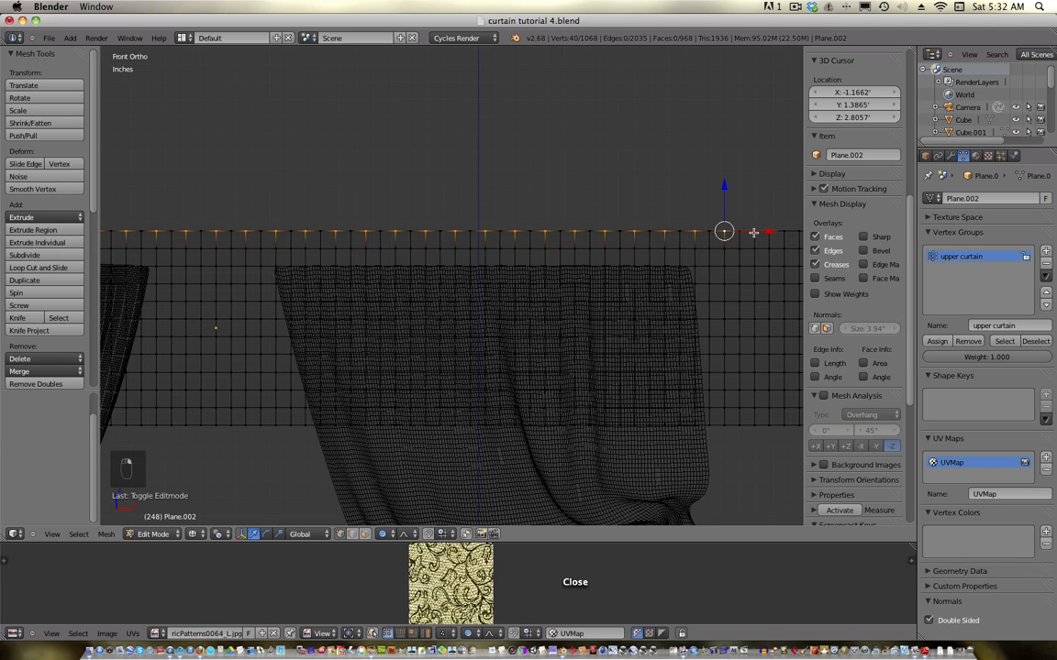
right_click(754, 231, "shift")
right_click(783, 231, "shift")
middle_click_drag(681, 285, 534, 314, "shift")
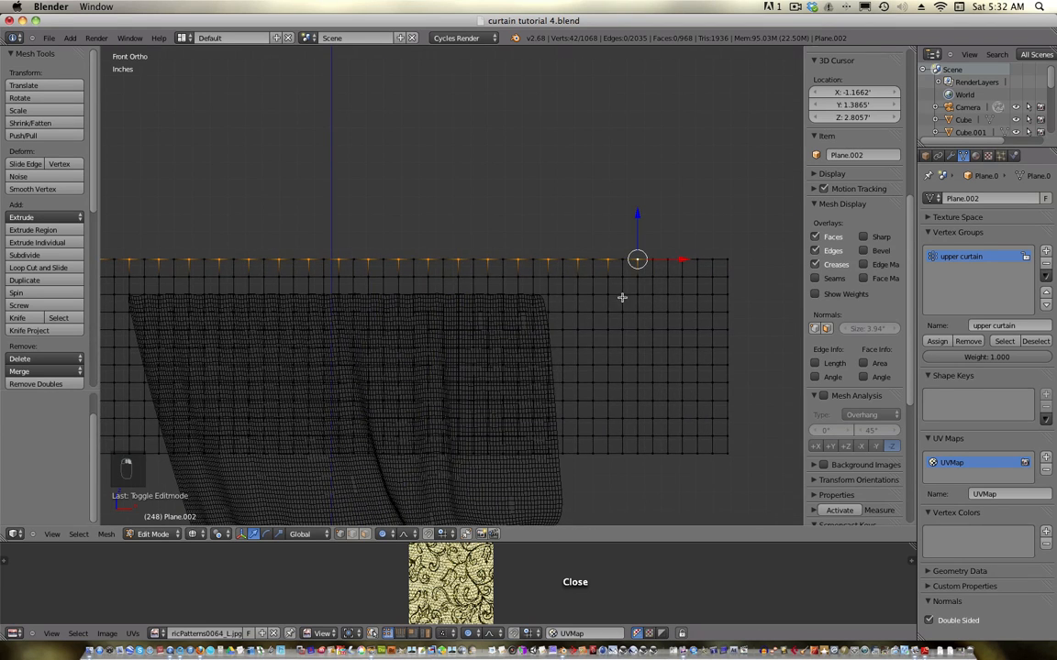
right_click(666, 263, "shift")
right_click(695, 260, "shift")
right_click(725, 260, "shift")
scroll(537, 328, "down", 3)
scroll(541, 328, "up", 1)
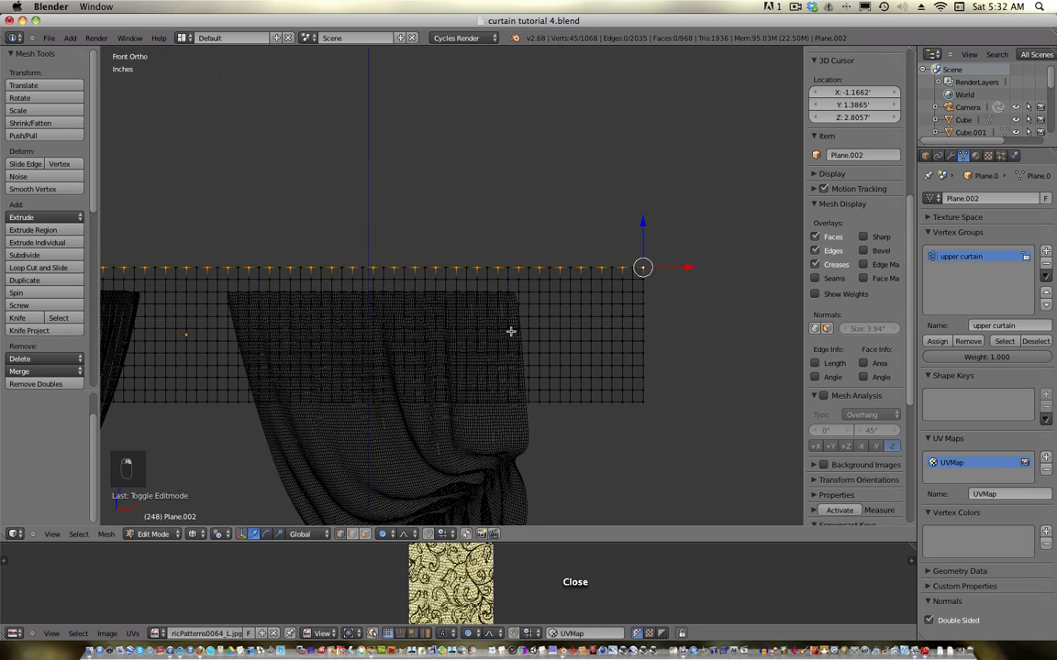
scroll(511, 332, "up", 1, "shift")
scroll(592, 328, "up", 1, "shift")
middle_click_drag(592, 328, 698, 269, "shift")
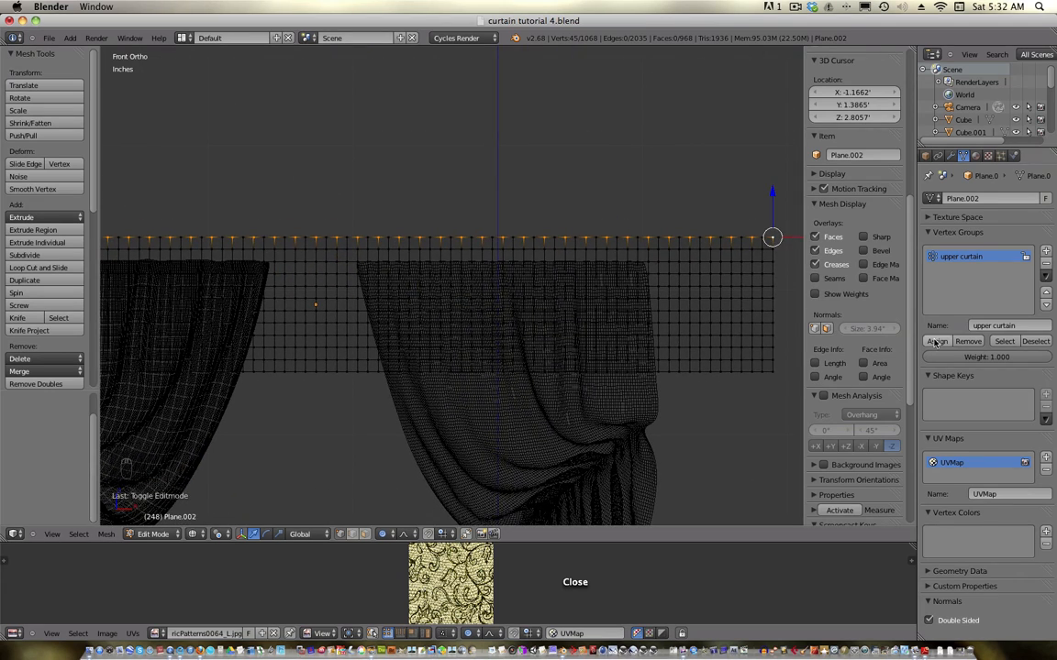
- Replace the selection with a single vertex on the valance's bottom edge in front of the left curtain
scroll(878, 353, "up", 3)
middle_click_drag(410, 354, 613, 367, "shift")
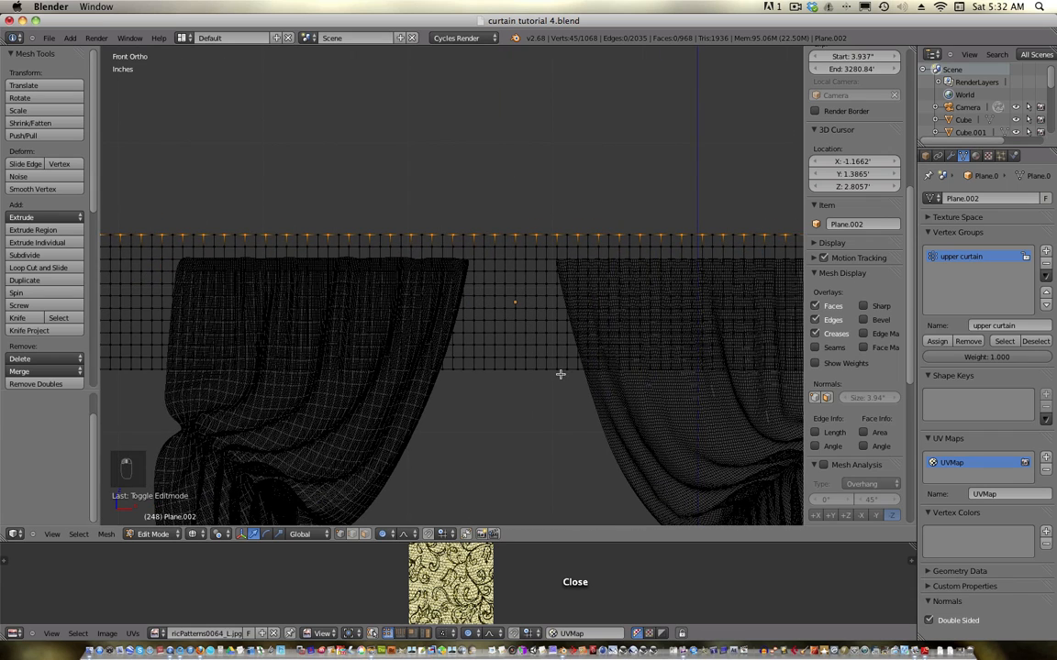
scroll(543, 374, "down", 1)
middle_click_drag(356, 341, 420, 331, "shift")
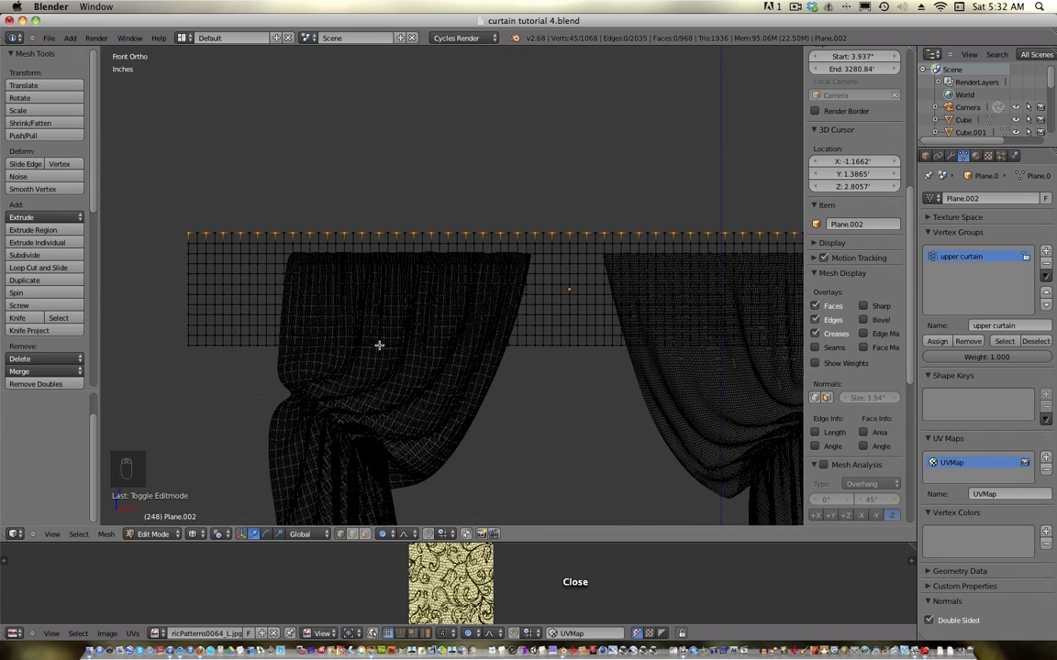
right_click(388, 344)
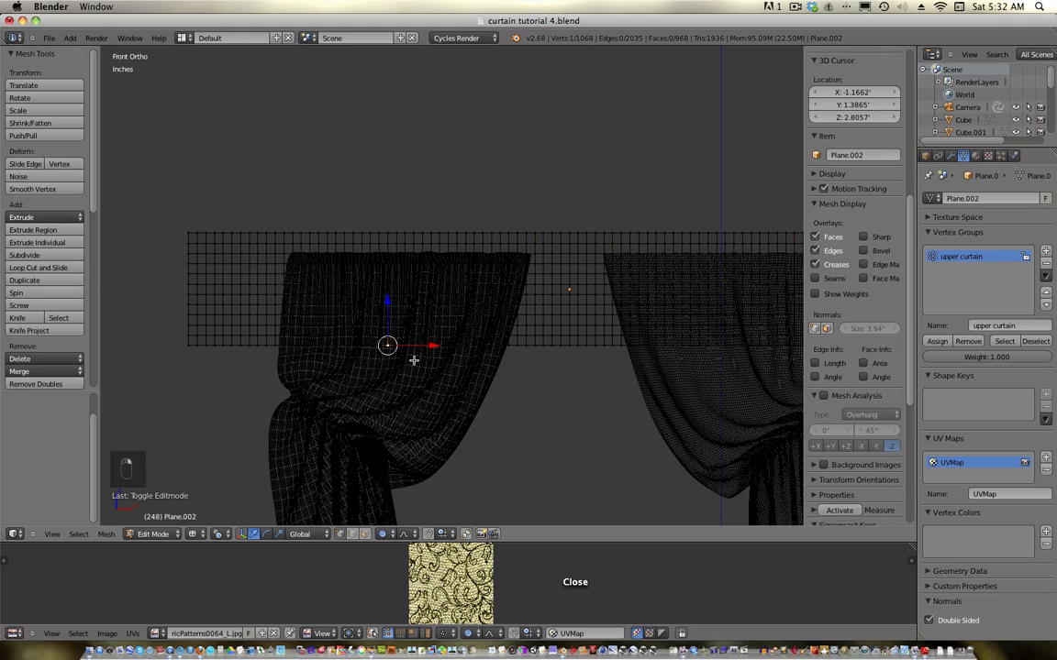
- Select a column of alternate valance vertices in front of the left curtain, from the bottom edge up to the top edge
right_click(396, 345)
scroll(398, 357, "up", 6)
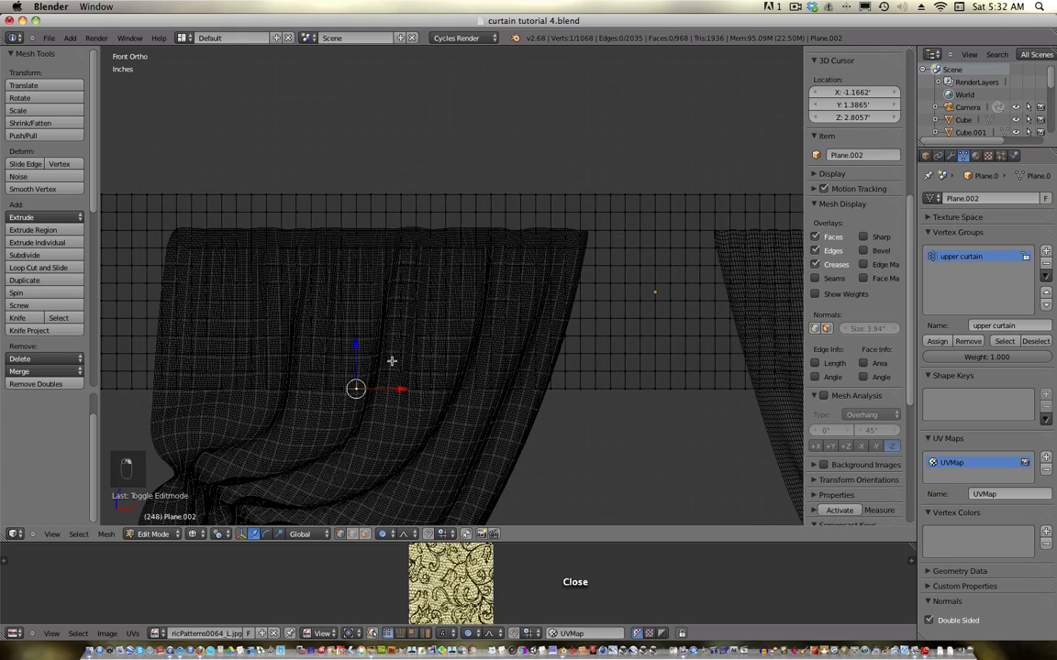
middle_click_drag(440, 297, 468, 377, "shift")
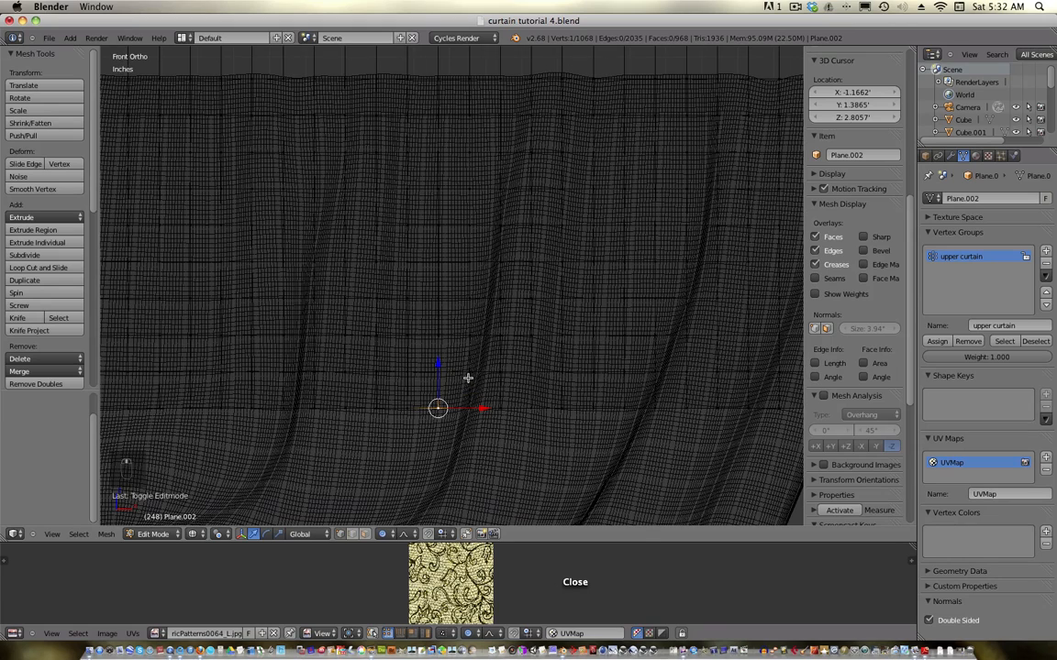
right_click(439, 334, "shift")
right_click(441, 264, "shift")
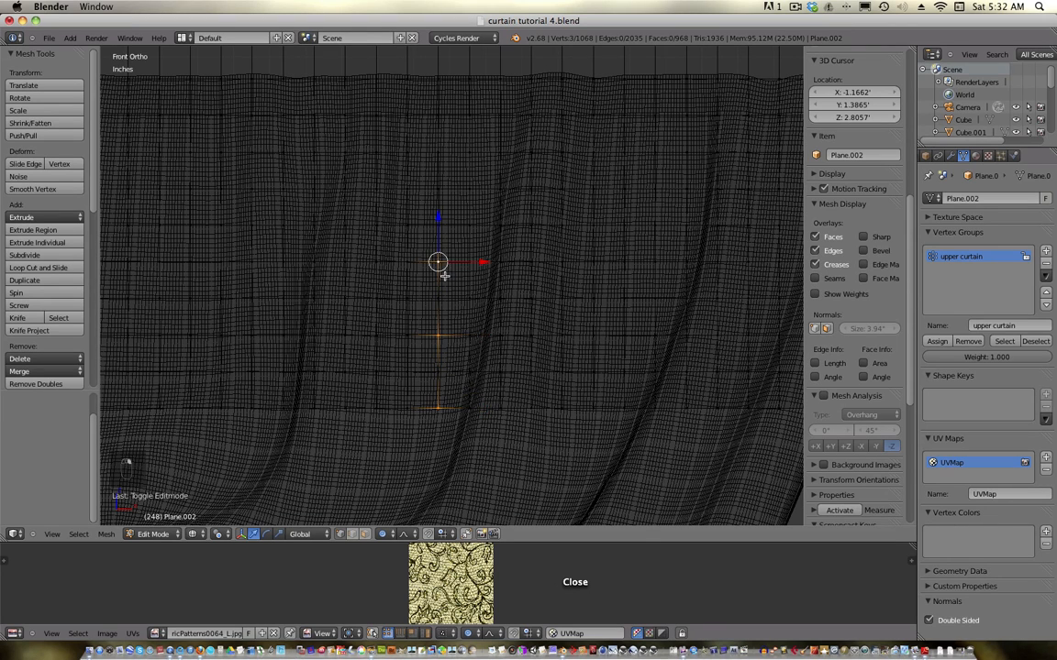
right_click(440, 188, "shift")
right_click(439, 115, "shift")
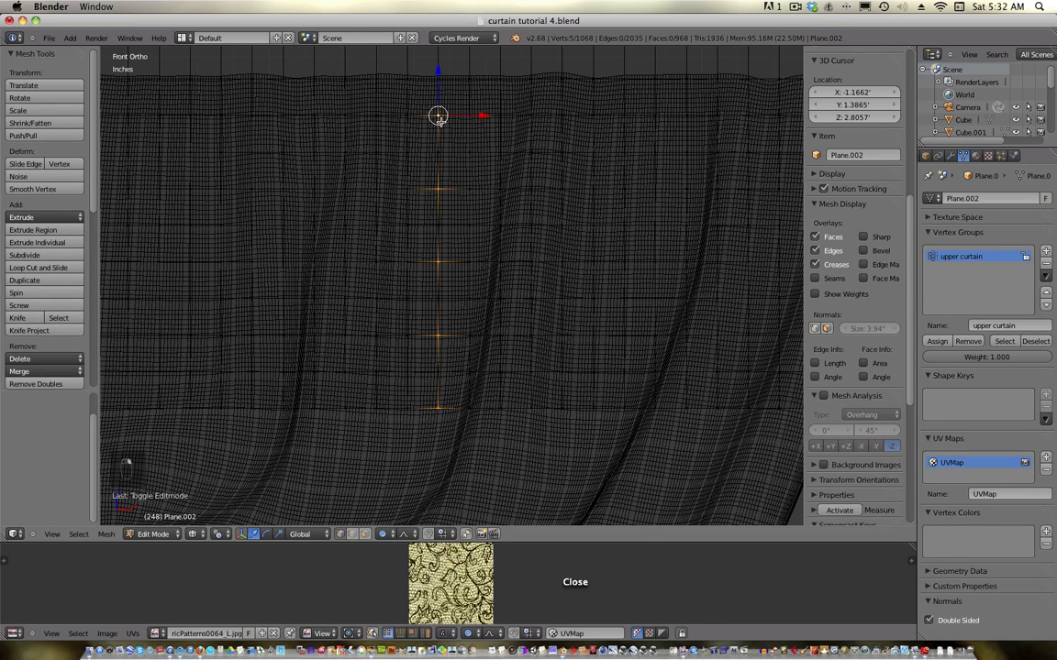
scroll(422, 135, "down", 2)
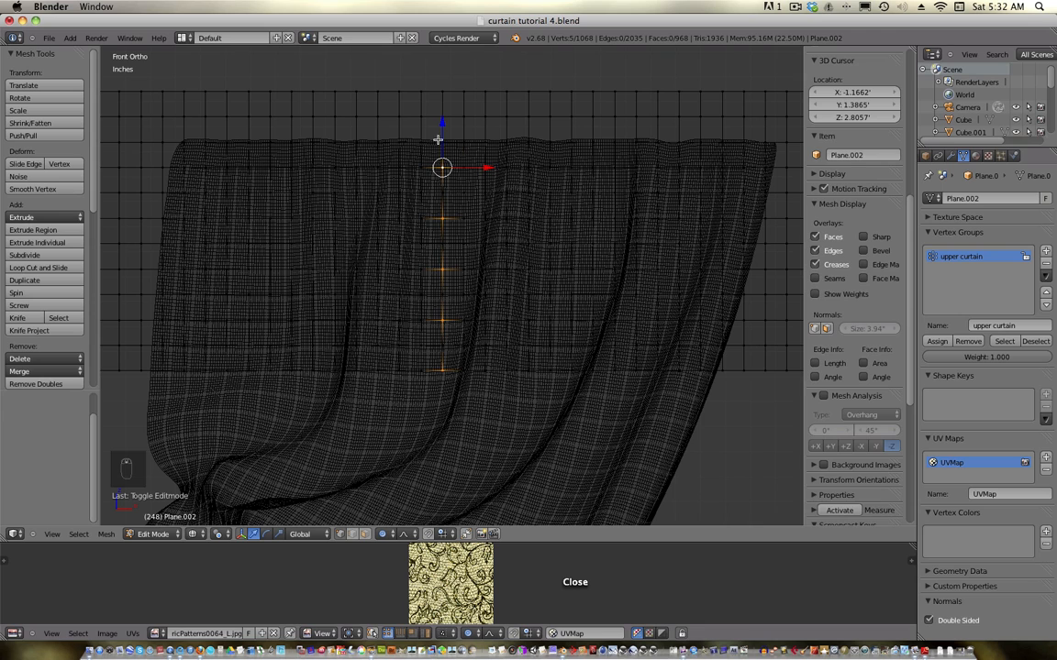
right_click(437, 139, "shift")
right_click(441, 96, "shift")
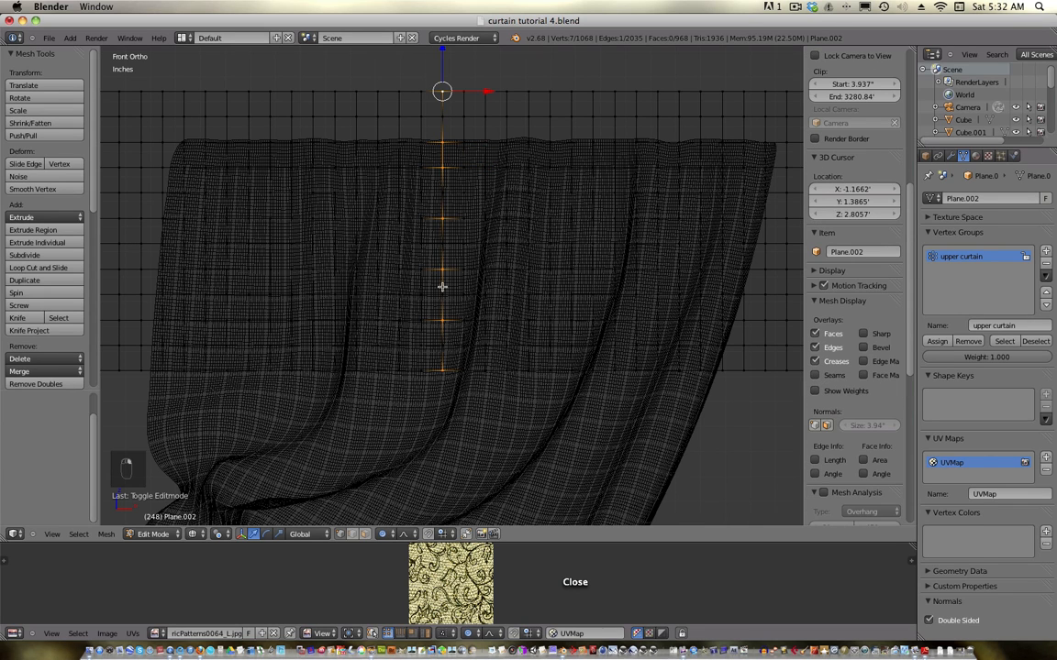
- Correct the column selection by swapping the vertex at the curtain's top hem for the one a row higher, keeping the top-edge vertex selected
scroll(711, 308, "down", 3)
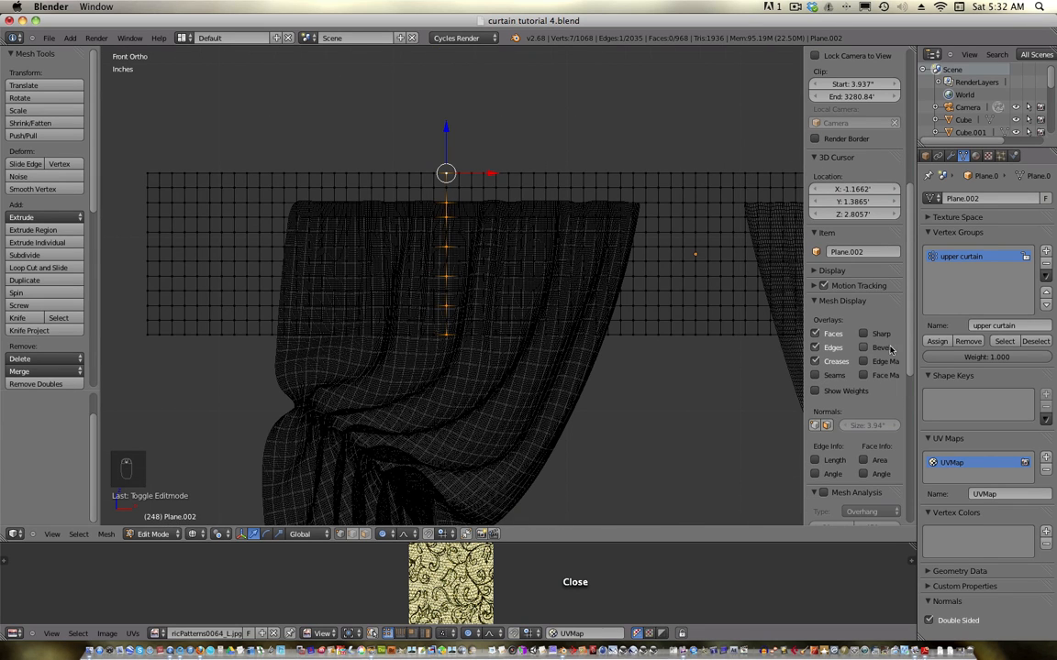
scroll(437, 233, "up", 3)
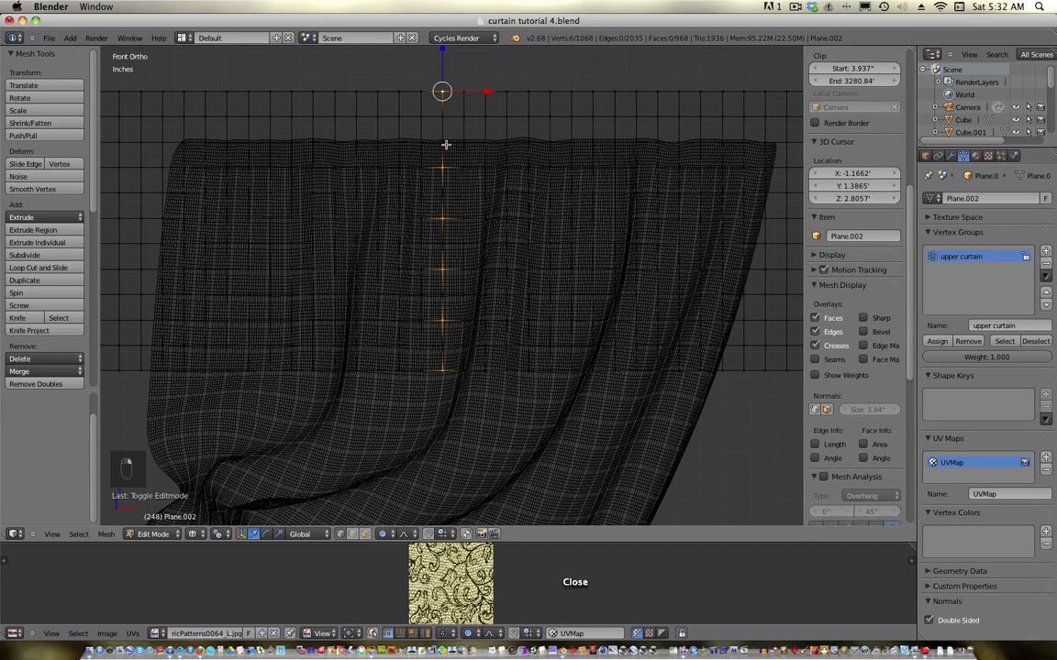
right_click(443, 92, "shift")
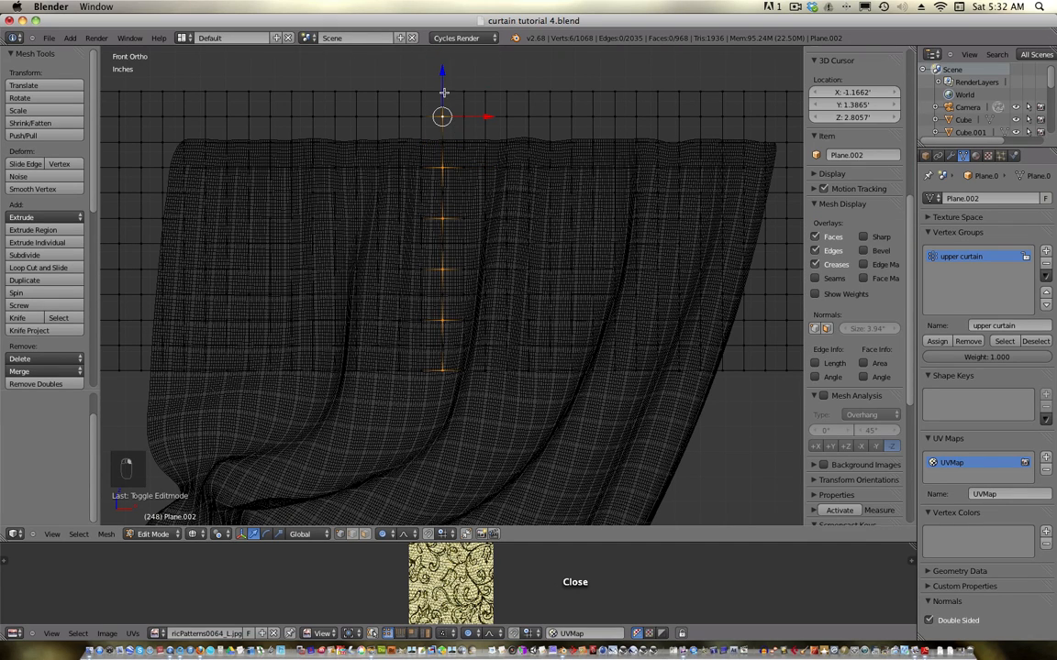
right_click(443, 92, "shift")
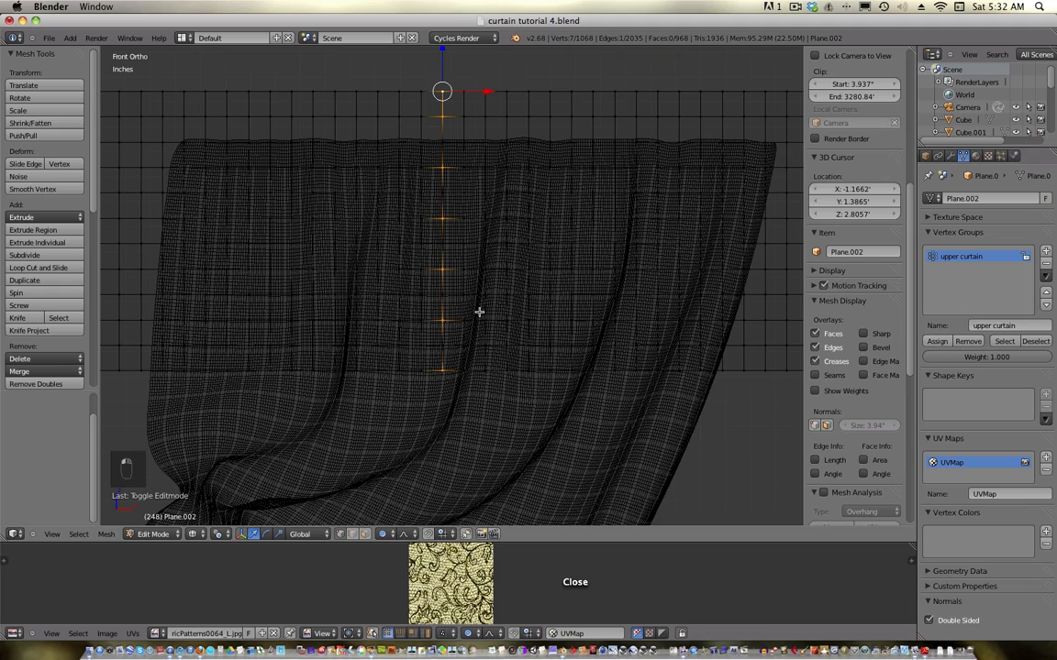
- Replace the selection with a single vertex on the valance's bottom edge in front of the right curtain
scroll(432, 281, "down", 3)
scroll(479, 342, "down", 1)
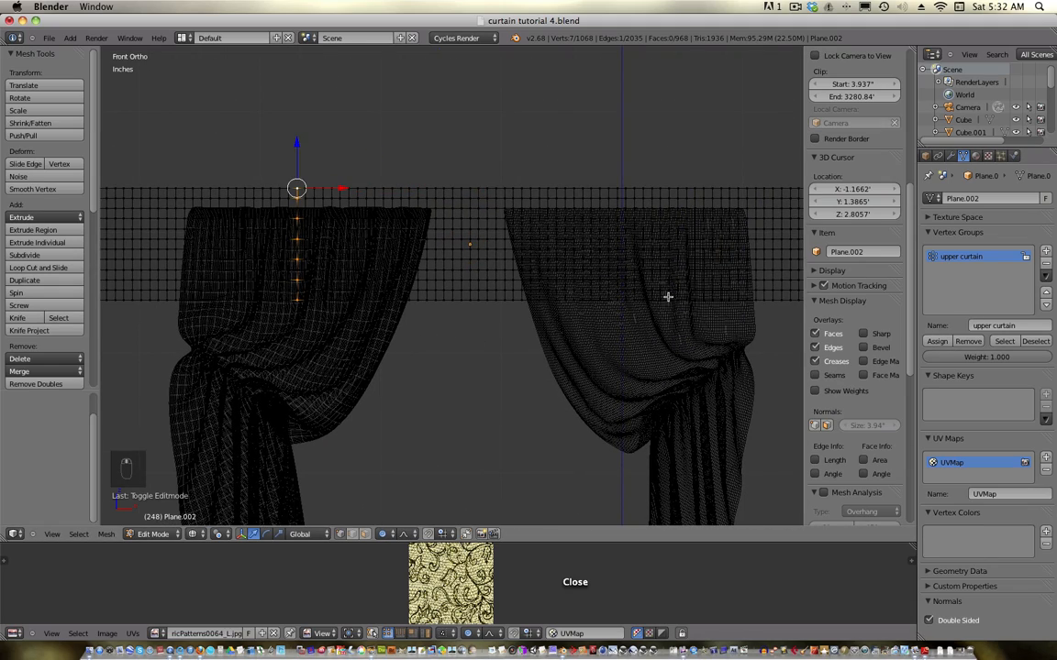
right_click(661, 298)
scroll(661, 314, "up", 4)
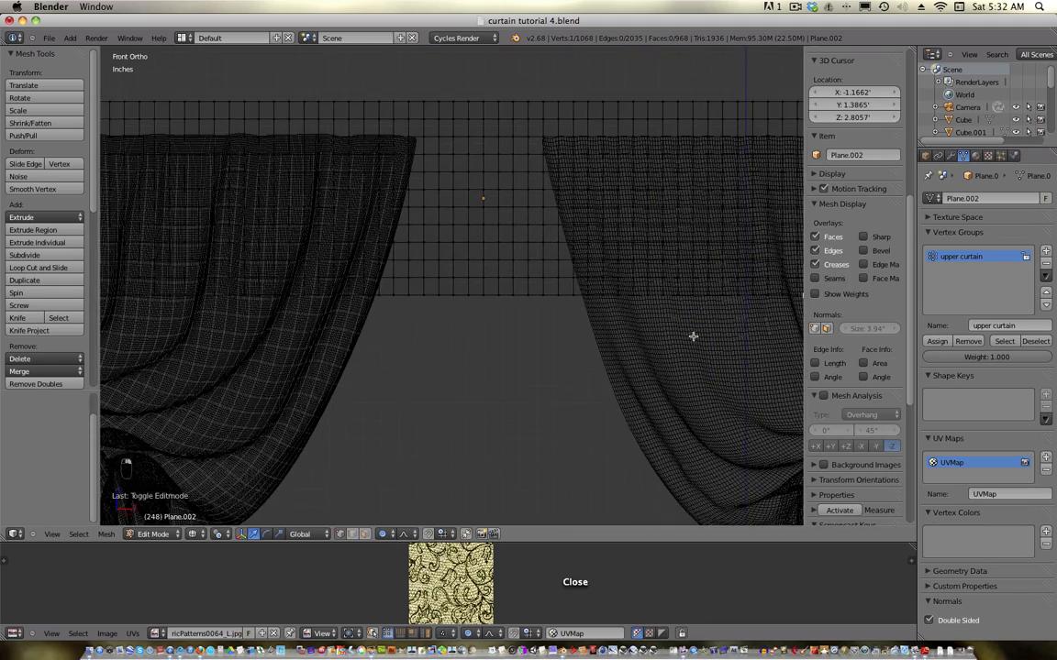
- Select the column of seven alternating vertices over the right curtain, up to the top edge, and assign it to the upper curtain vertex group
middle_click_drag(429, 338, 427, 320, "shift")
scroll(579, 322, "up", 1)
middle_click_drag(549, 344, 500, 392, "shift")
right_click(512, 286, "shift")
right_click(512, 244, "shift")
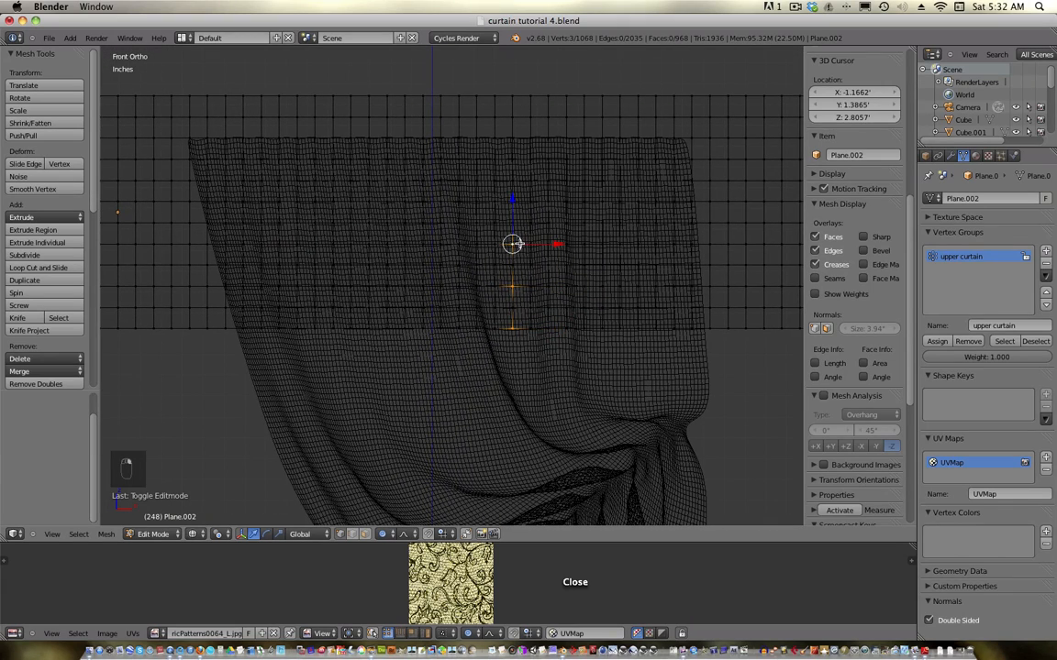
right_click(512, 202, "shift")
right_click(512, 159, "shift")
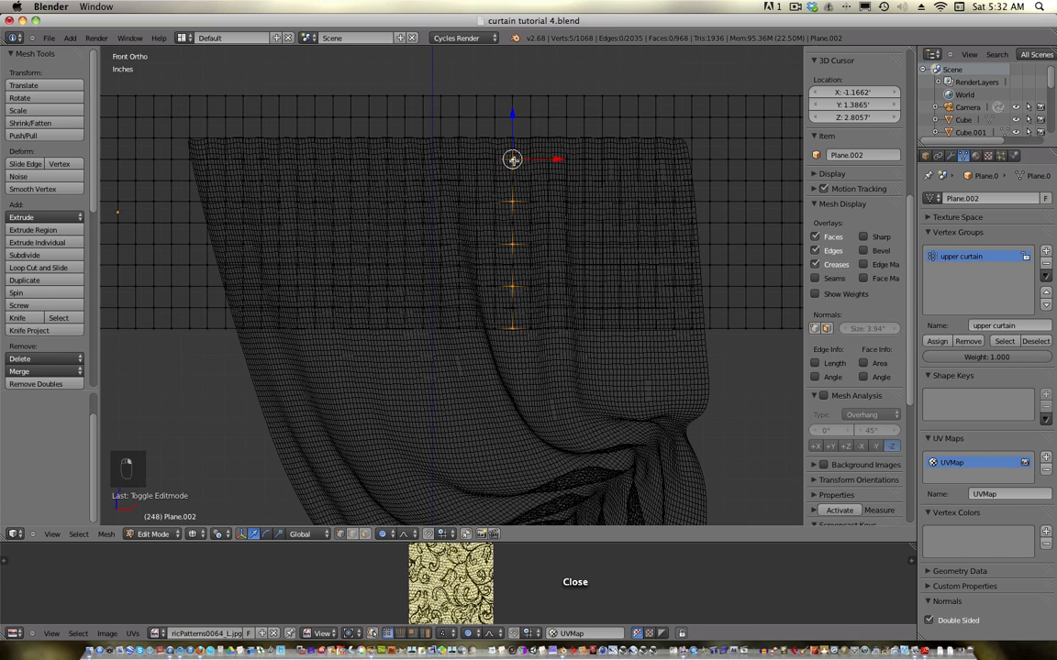
right_click(512, 116, "shift")
right_click(512, 96, "shift")
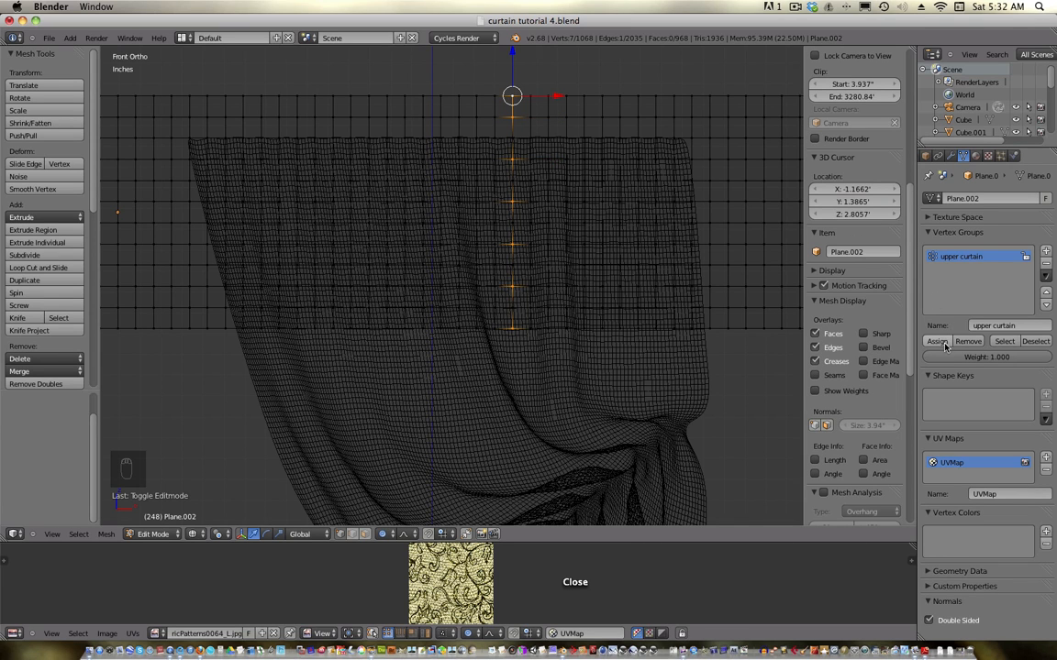
scroll(462, 314, "up", 1)
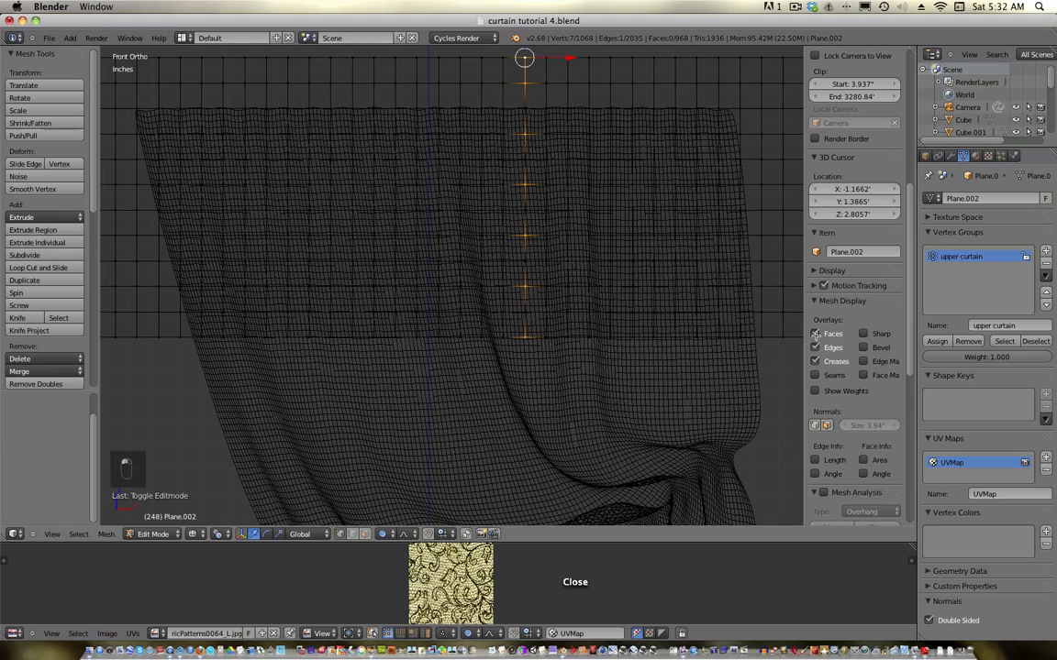
- Select all vertices belonging to the upper curtain vertex group
left_click(1007, 343)
scroll(554, 295, "down", 3)
middle_click_drag(578, 291, 766, 306, "shift")
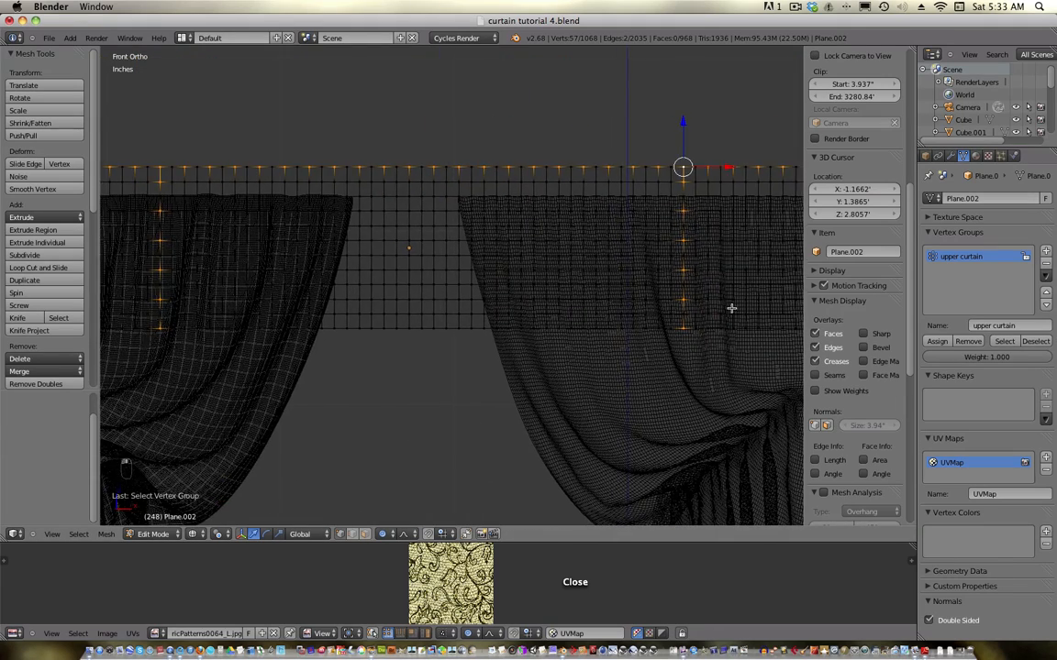
scroll(634, 320, "down", 1)
scroll(634, 320, "down", 5)
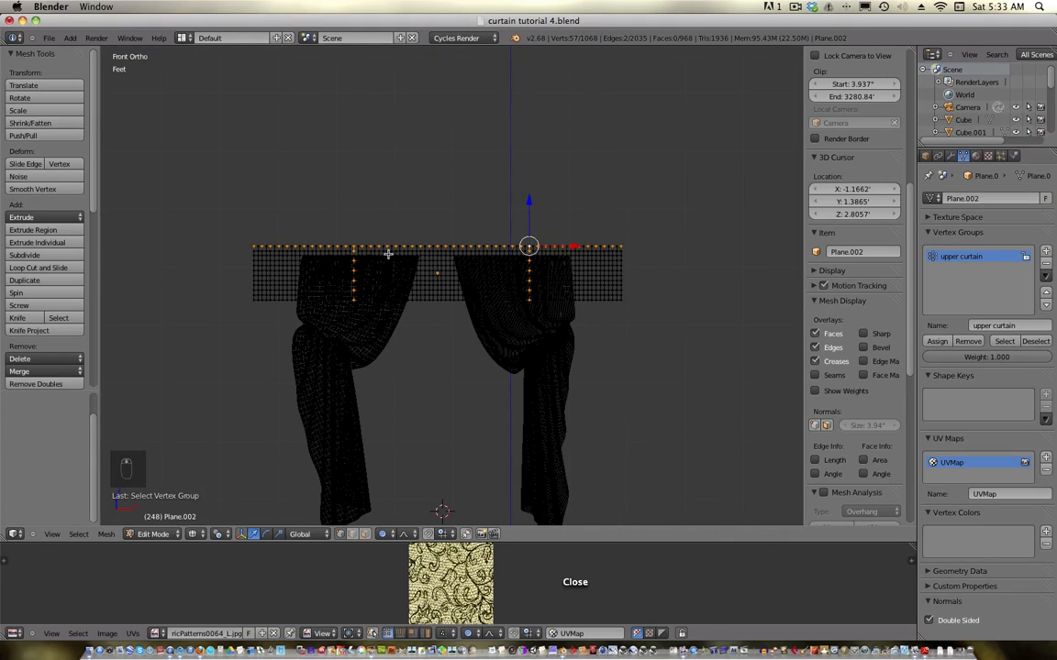
key("Tab")
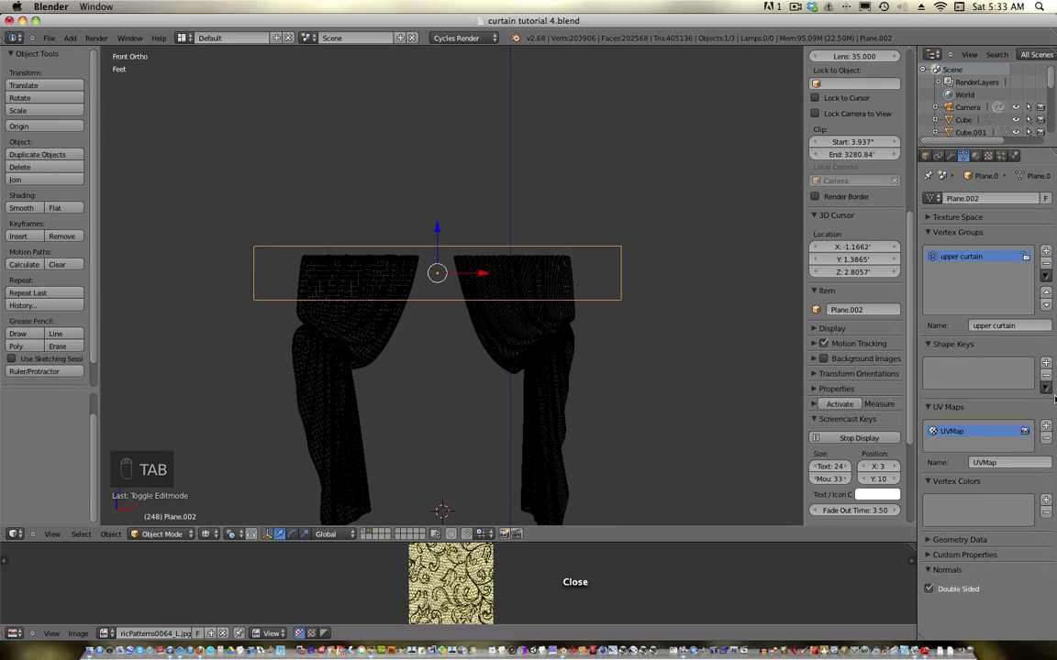
key("Tab")
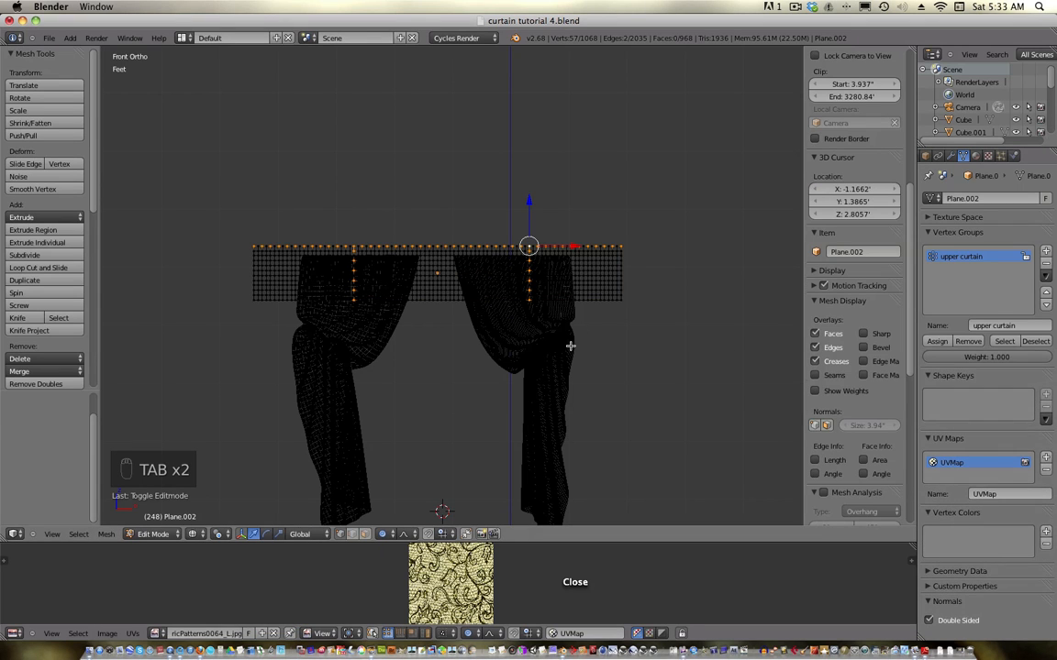
left_click(1005, 342)
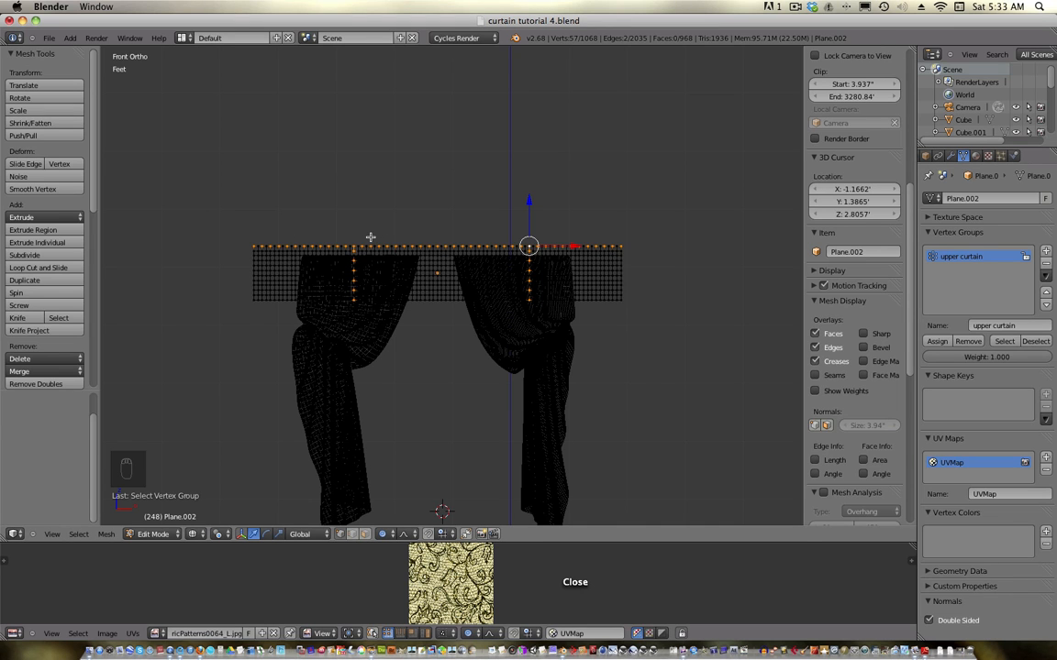
- Add a basis shape key and a second shape key to the plane in Object Mode, and return to Edit Mode
key("Tab")
double_click(1047, 366)
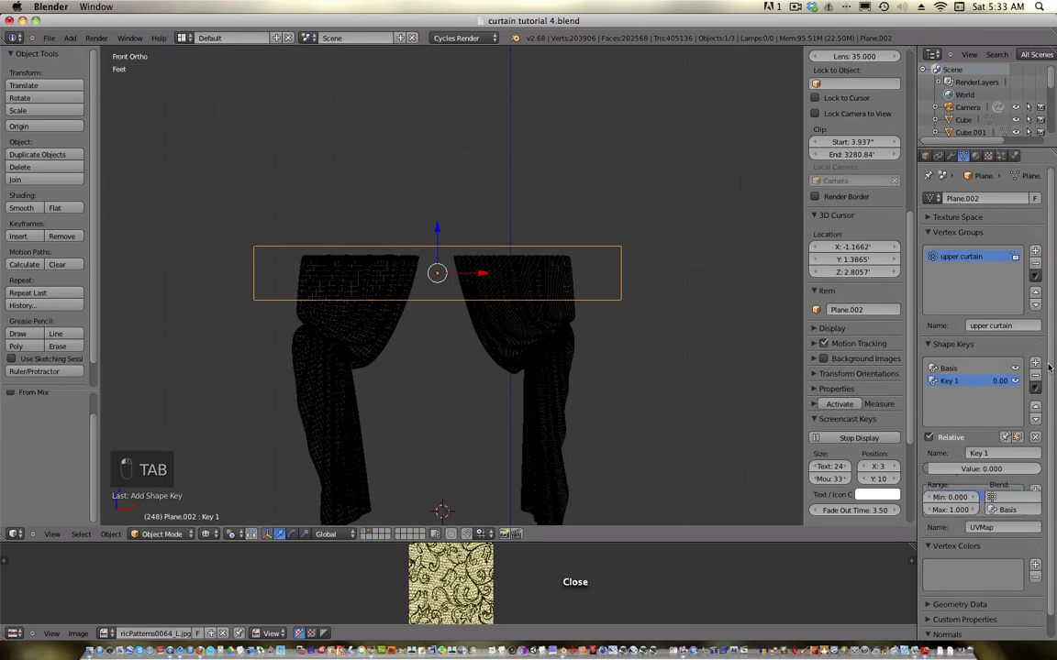
key("Tab")
scroll(476, 342, "up", 4)
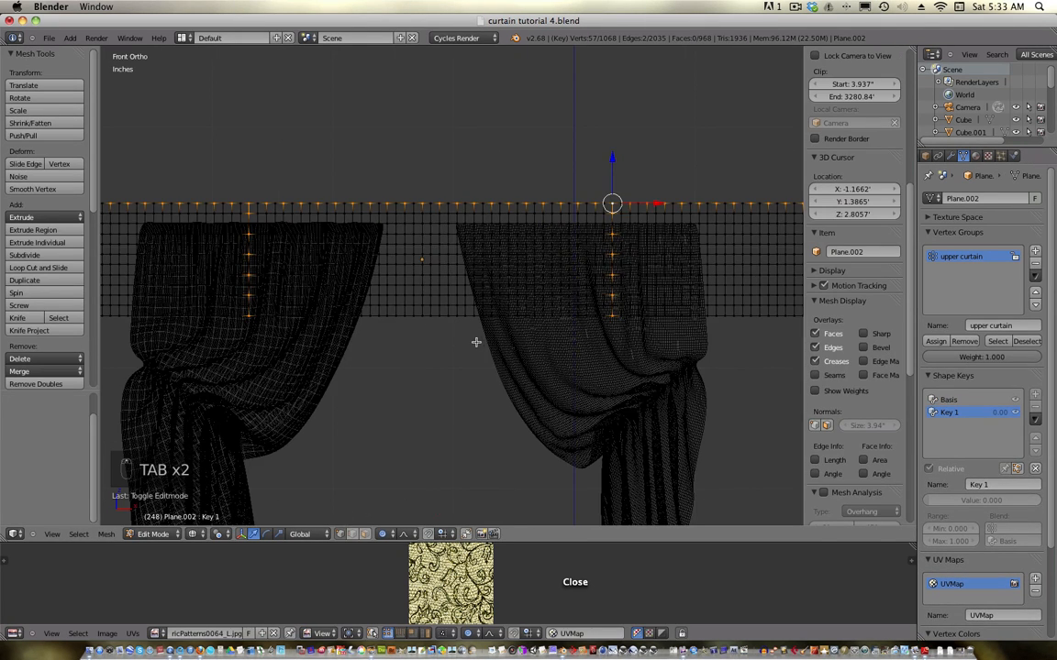
- Disable proportional editing and circle-deselect both vertical columns, keeping only the alternating vertices along the plane's top edge selected
middle_click_drag(477, 342, 508, 337, "shift")
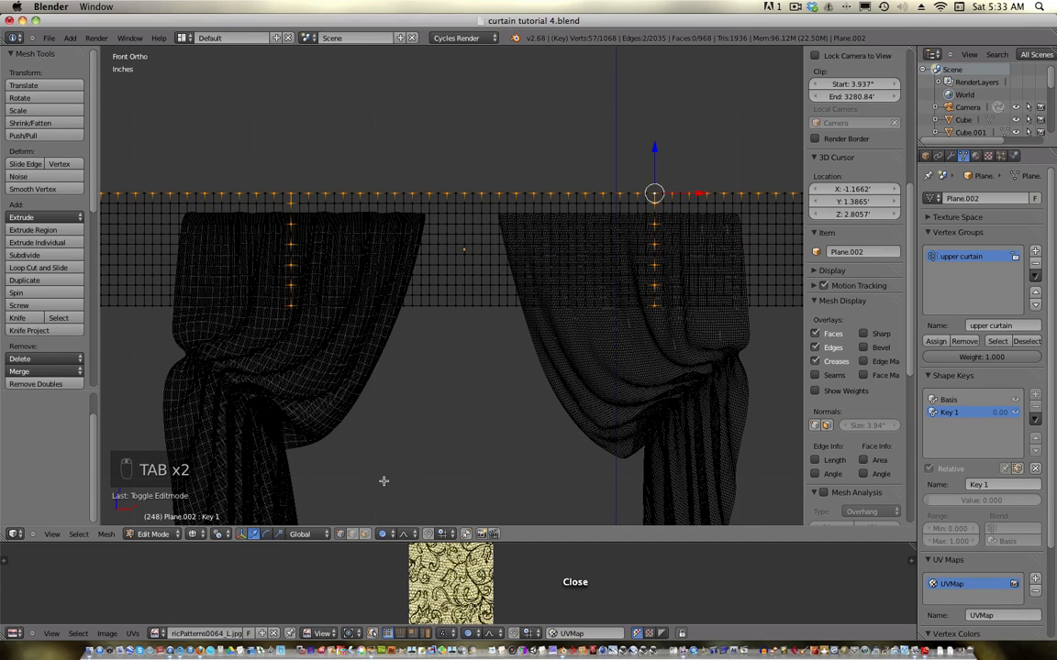
key("c")
left_click(383, 535)
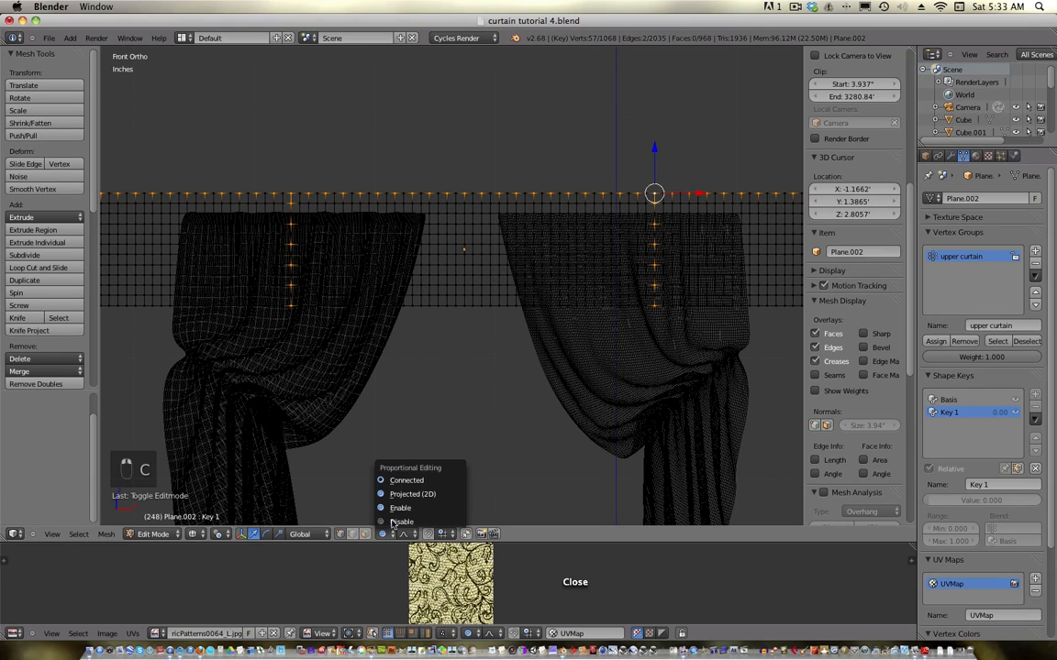
left_click(363, 472)
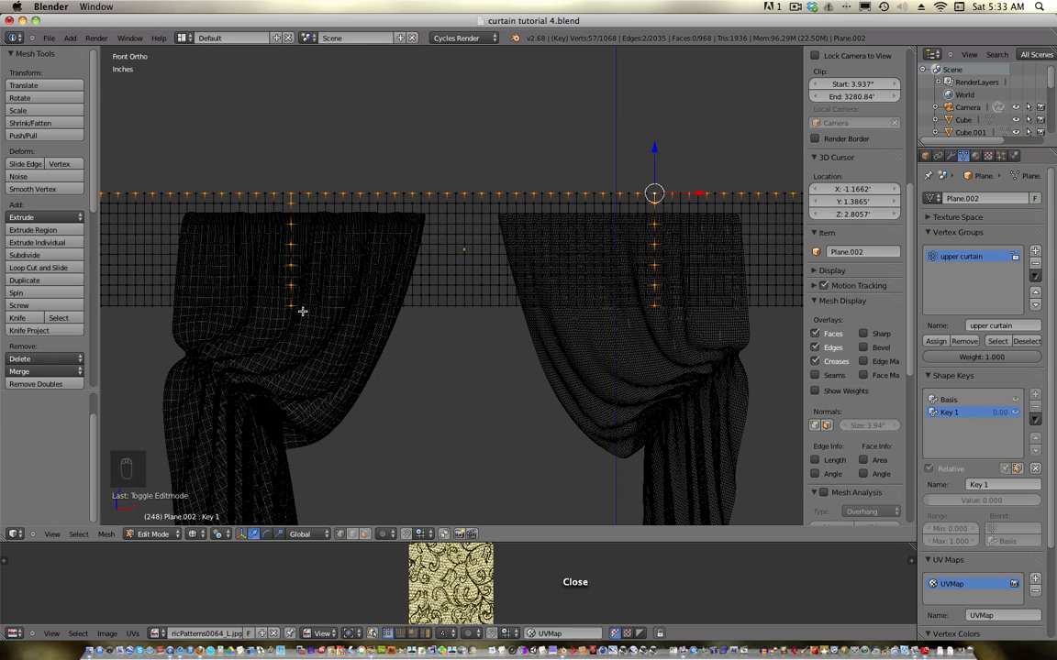
key("c")
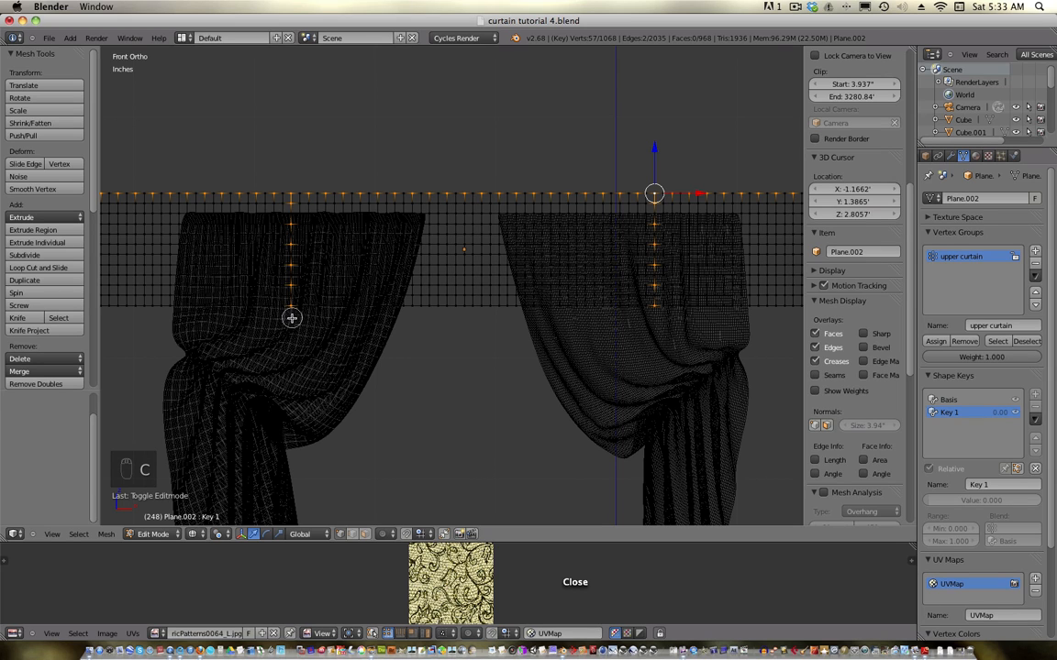
middle_click_drag(294, 330, 288, 215)
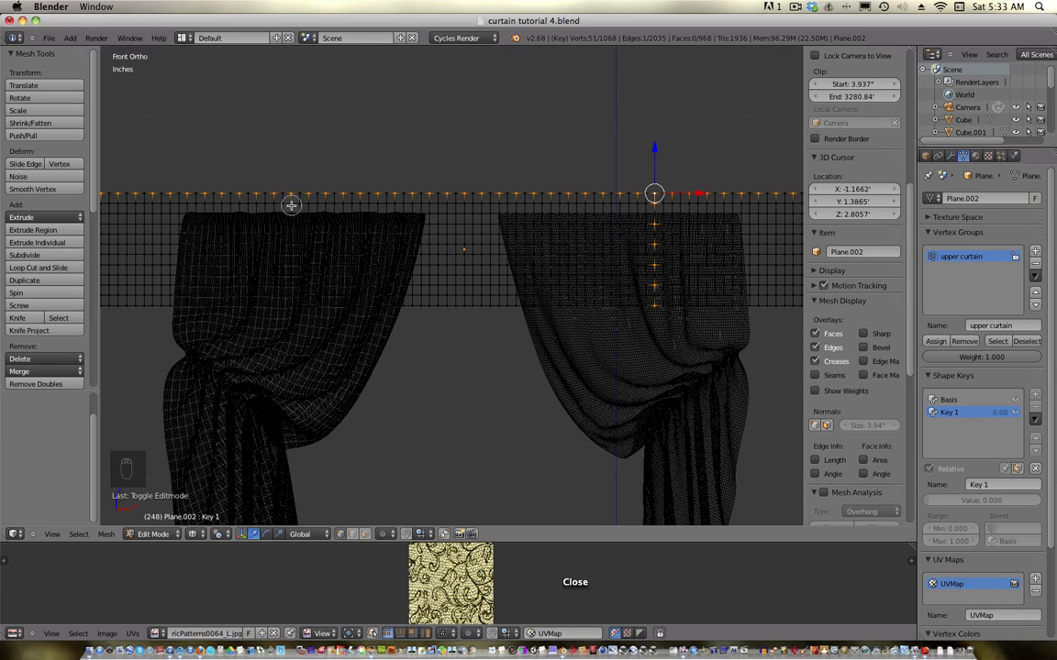
middle_click_drag(648, 306, 658, 207)
middle_click(653, 286)
right_click(539, 258)
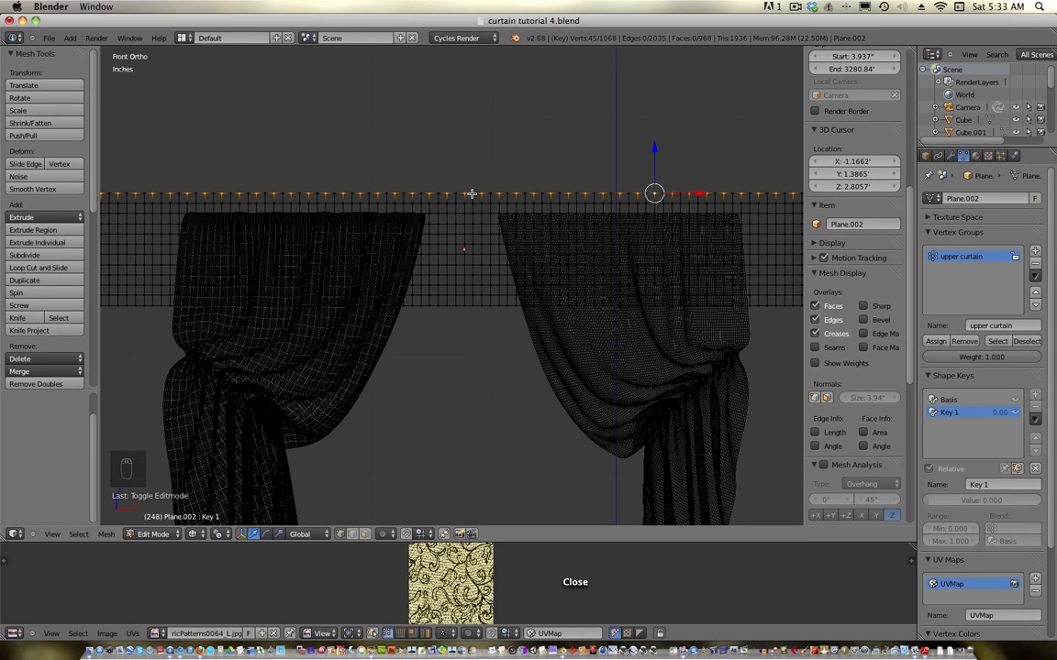
- Move the selected top-edge vertices -1.815 inches along Y in the top view, and return to the front view
scroll(472, 243, "up", 5)
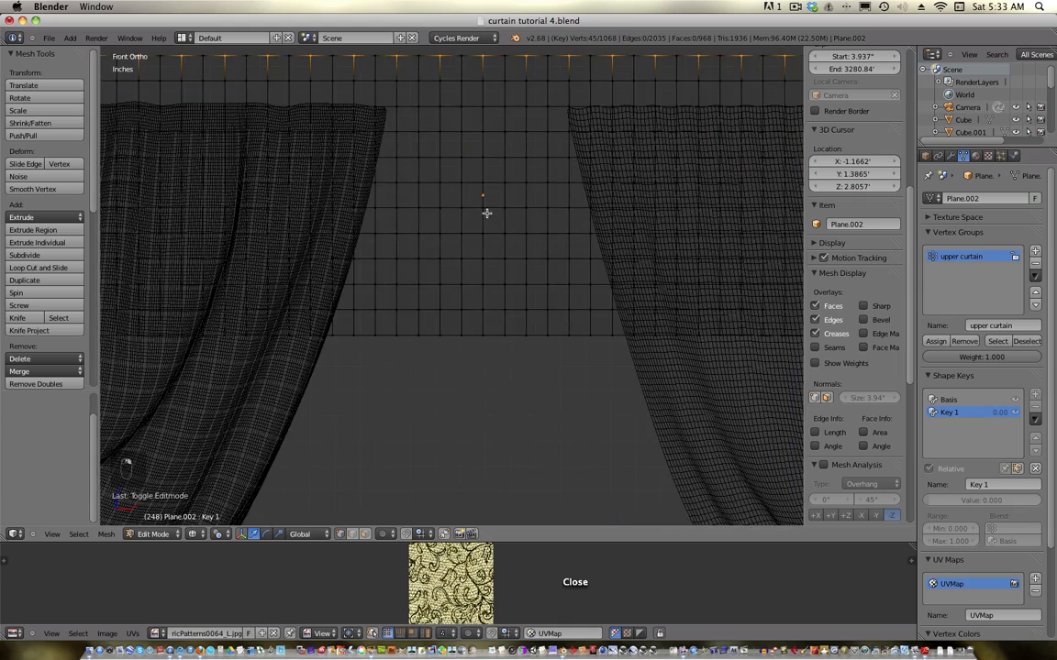
mouse_move(487, 213)
middle_mouse_down("shift")
mouse_move(486, 309)
mouse_move(502, 220)
middle_mouse_up("shift")
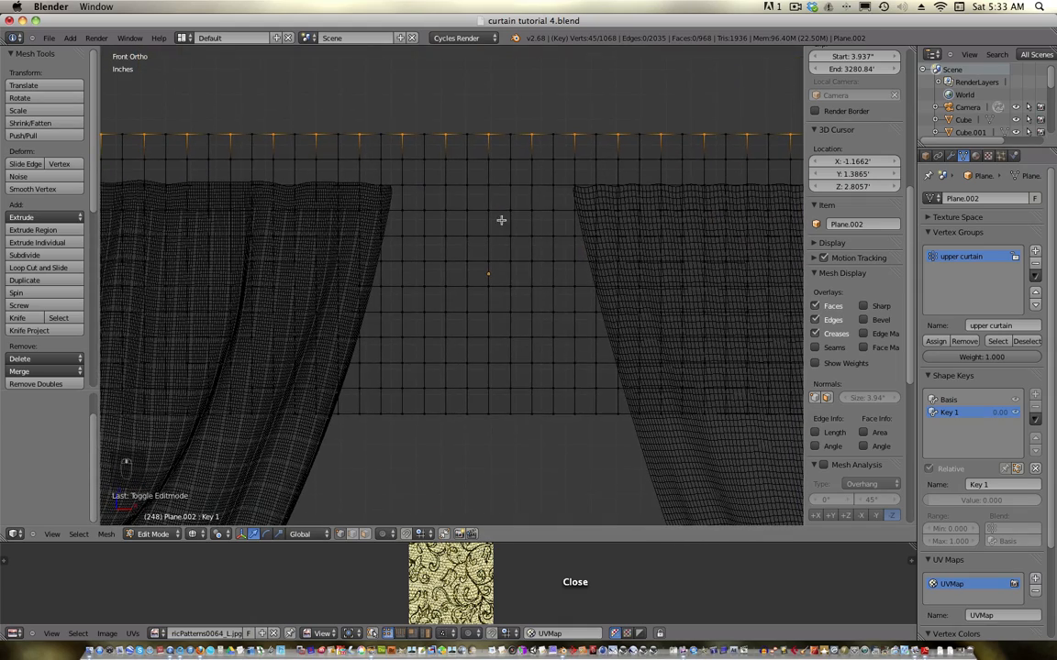
right_click(492, 137, "shift")
right_click(488, 136, "shift")
scroll(501, 275, "down", 5)
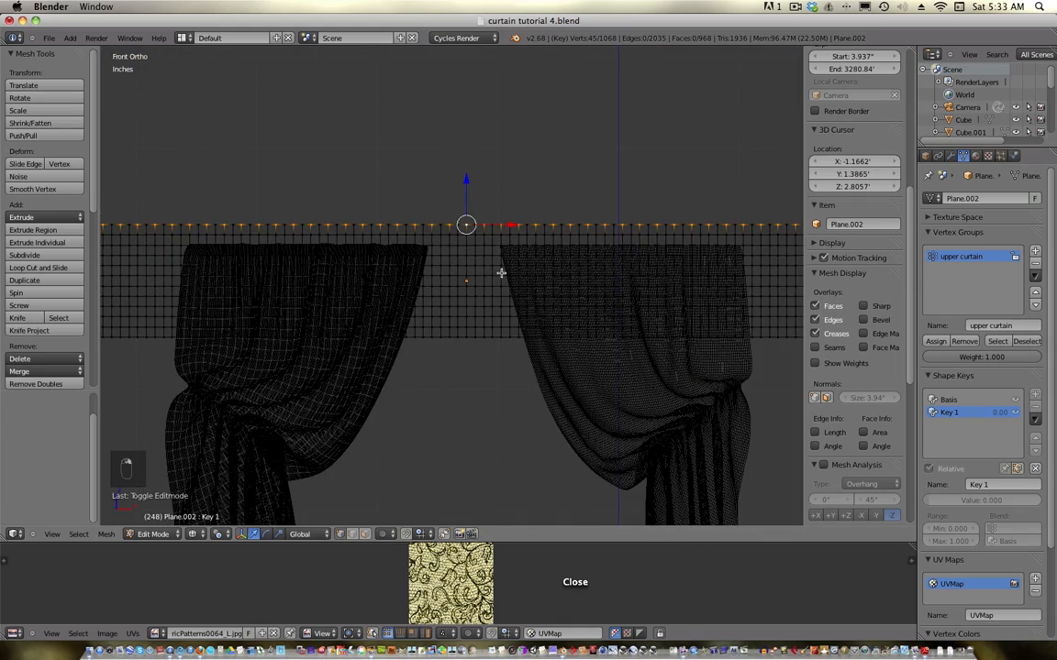
scroll(507, 259, "up", 2)
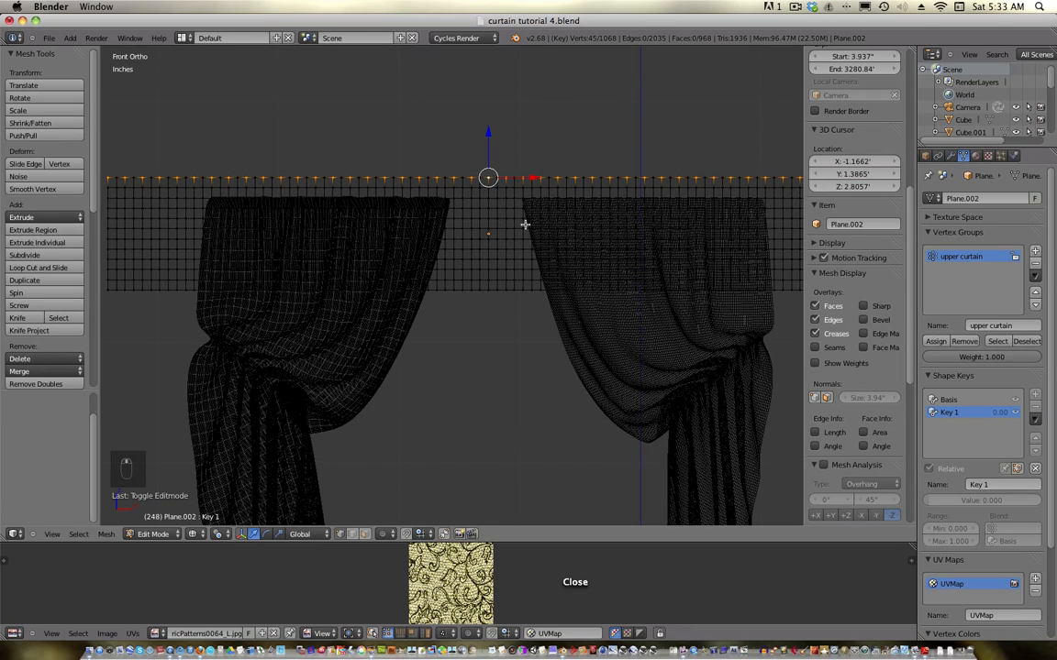
key("KP_7")
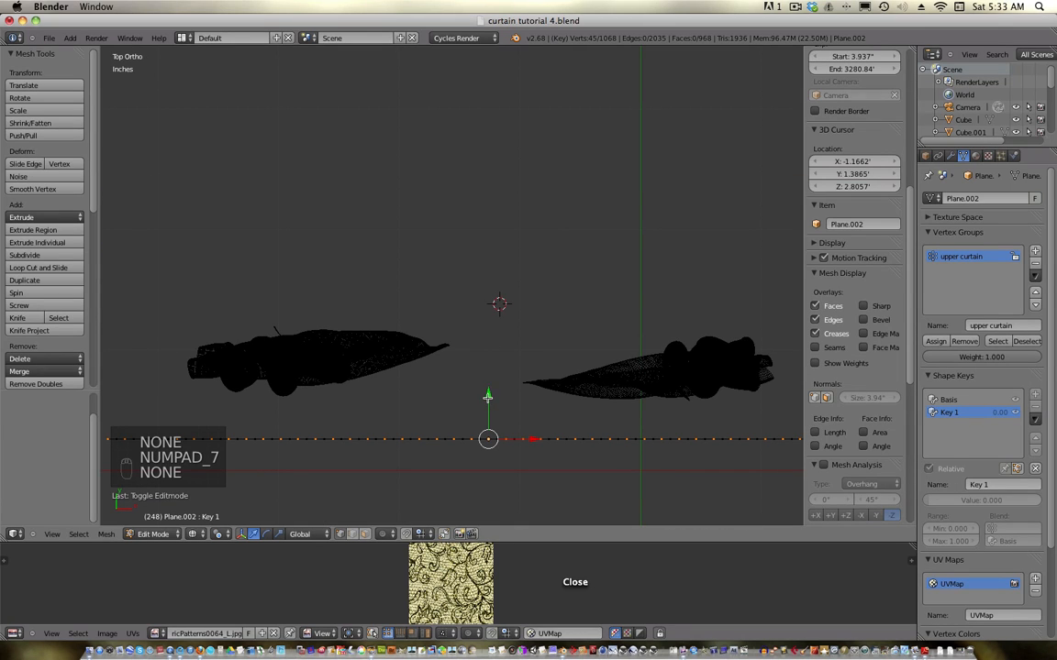
left_click_drag(487, 396, 488, 414)
key("KP_1")
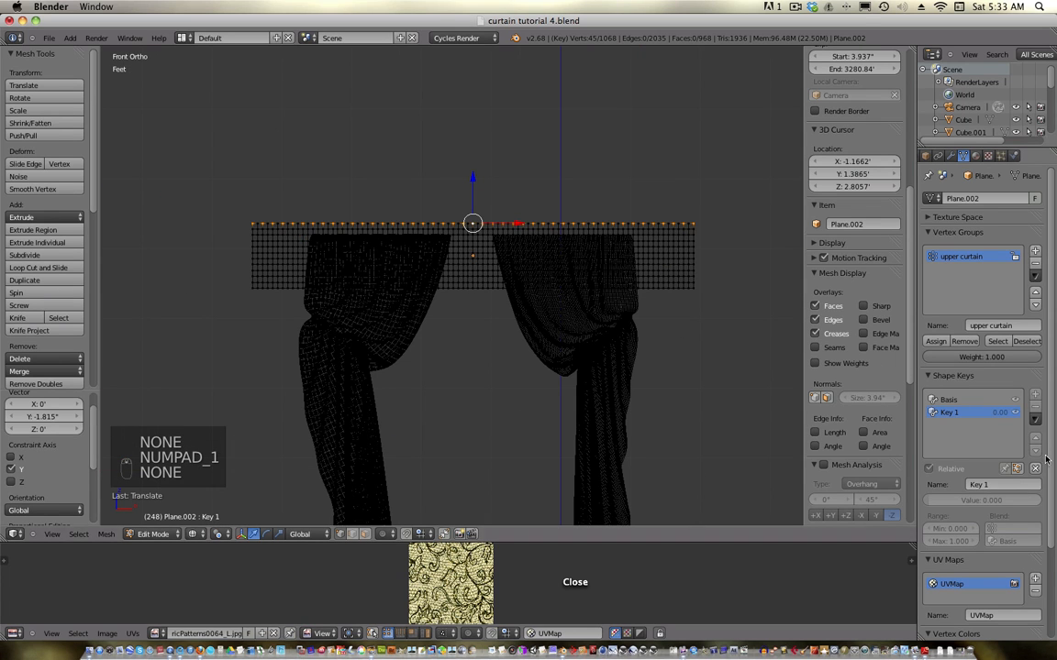
- Reselect the upper curtain vertex group and circle-deselect the top edge and the right column, keeping only the column over the left curtain
left_click(998, 341)
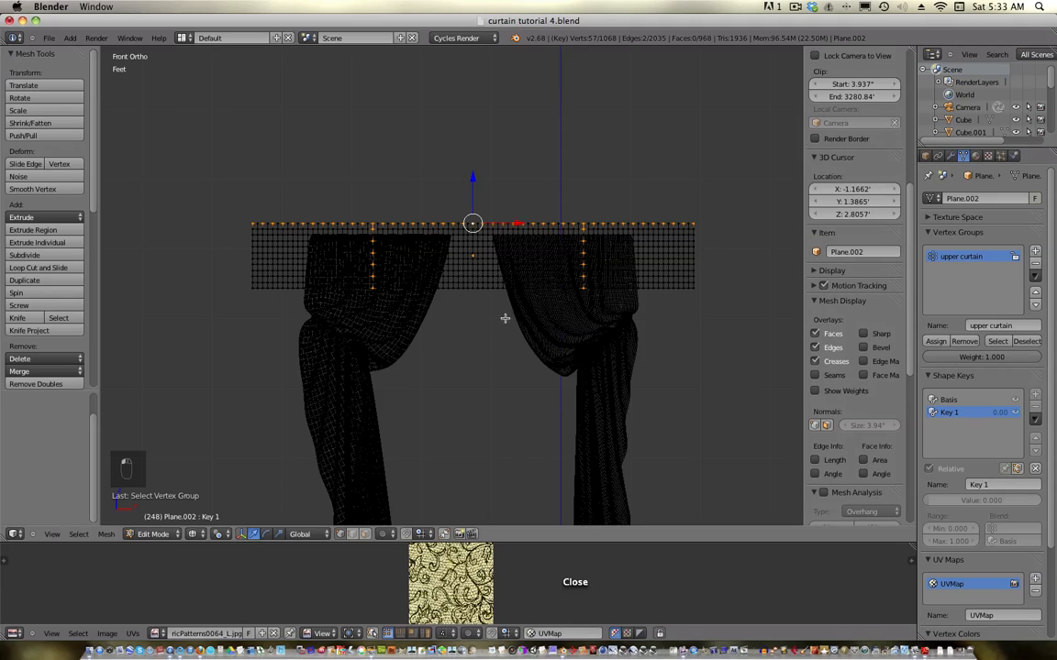
scroll(457, 326, "up", 3)
middle_click_drag(396, 364, 486, 362, "shift")
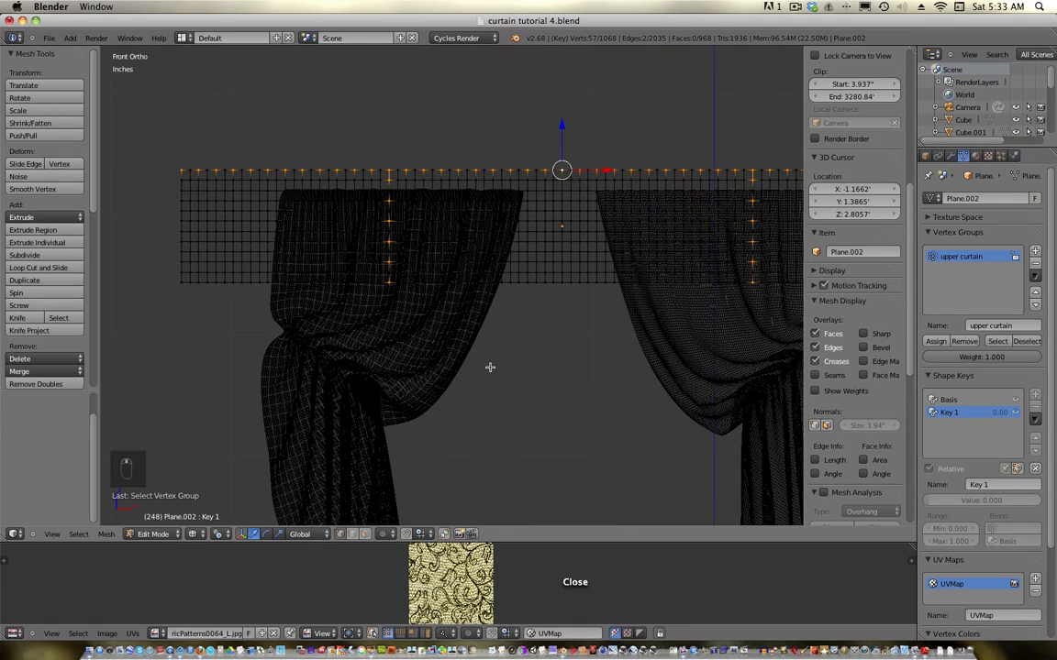
key("c")
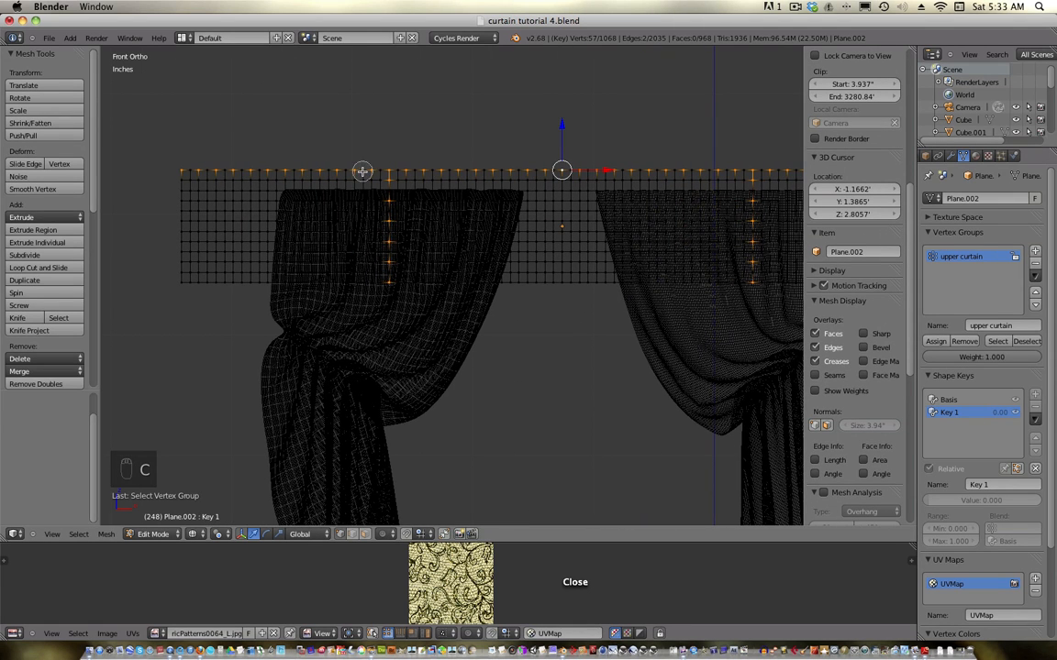
middle_click_drag(185, 171, 719, 173)
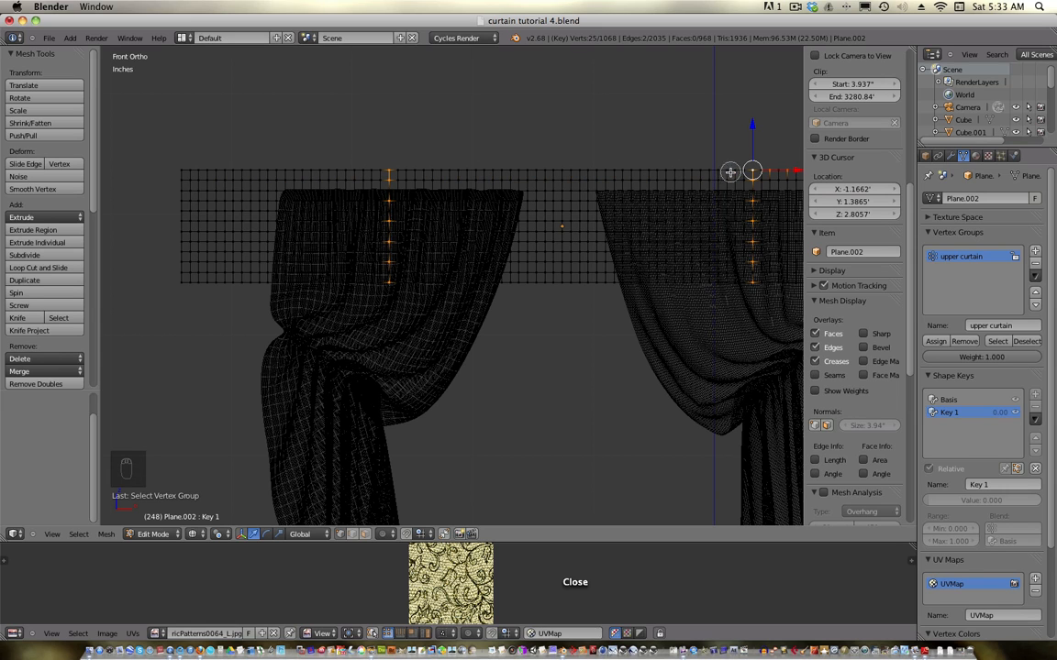
right_click(674, 225)
mouse_move(588, 312)
middle_mouse_down("shift")
mouse_move(410, 289)
mouse_move(281, 312)
middle_mouse_up("shift")
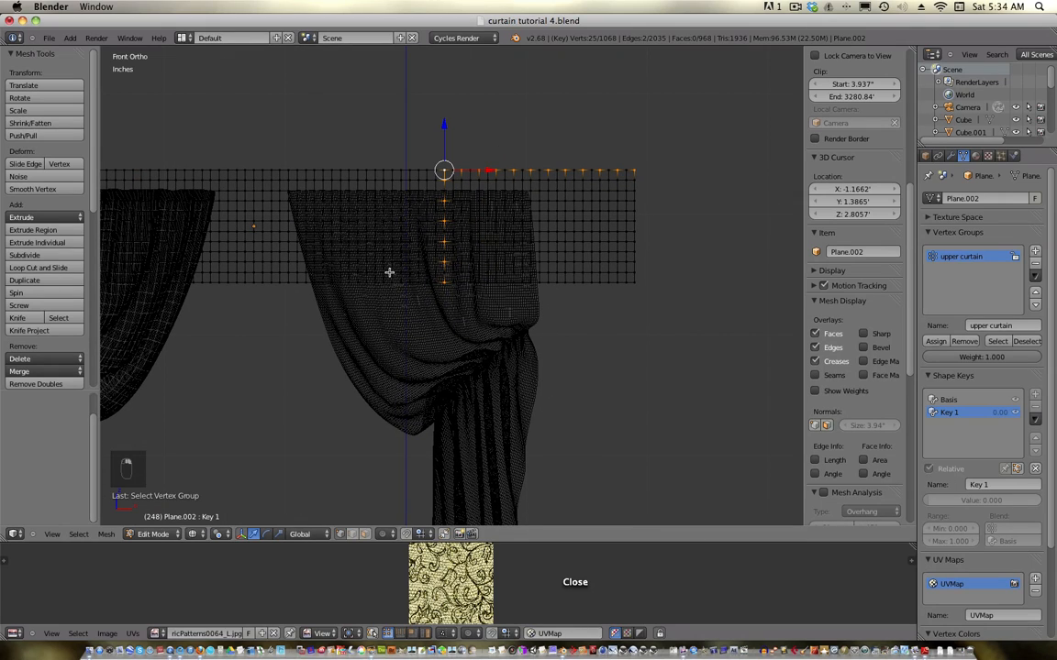
key("c")
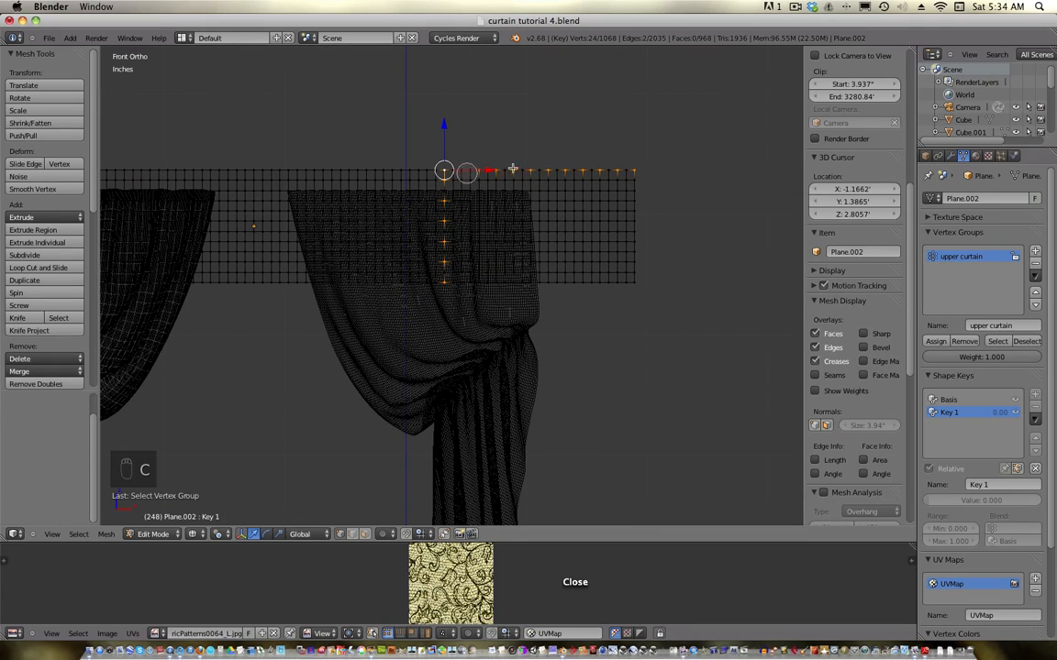
mouse_move(467, 172)
middle_mouse_down()
mouse_move(642, 170)
mouse_move(449, 175)
mouse_move(434, 246)
mouse_move(441, 280)
mouse_move(439, 187)
mouse_move(514, 172)
middle_mouse_up()
right_click(492, 194)
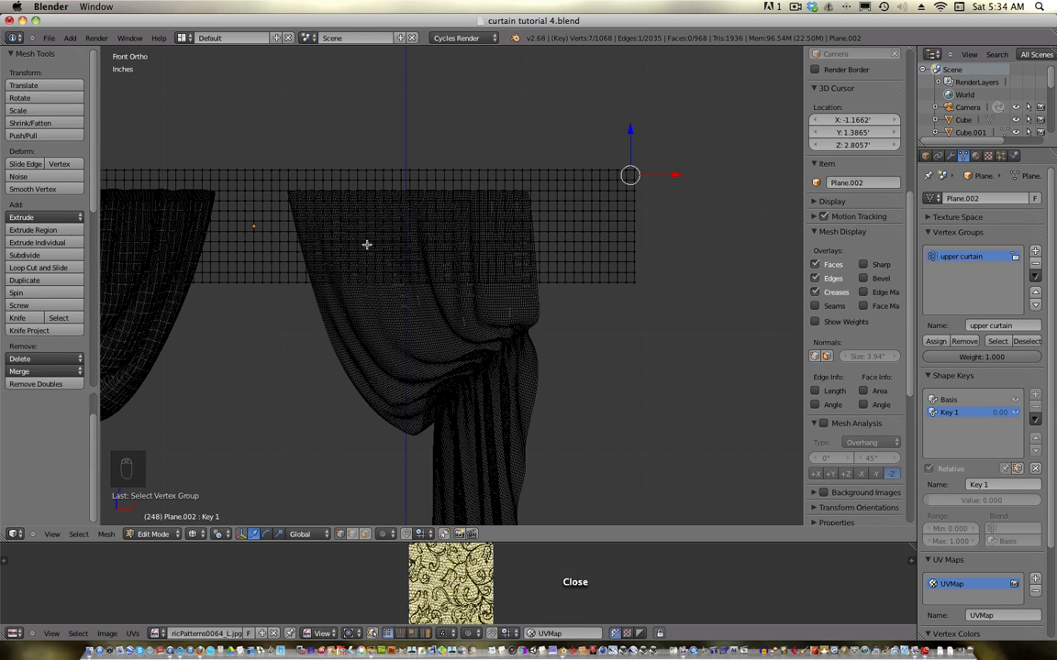
right_click(367, 245, "shift")
middle_click_drag(299, 280, 441, 276, "shift")
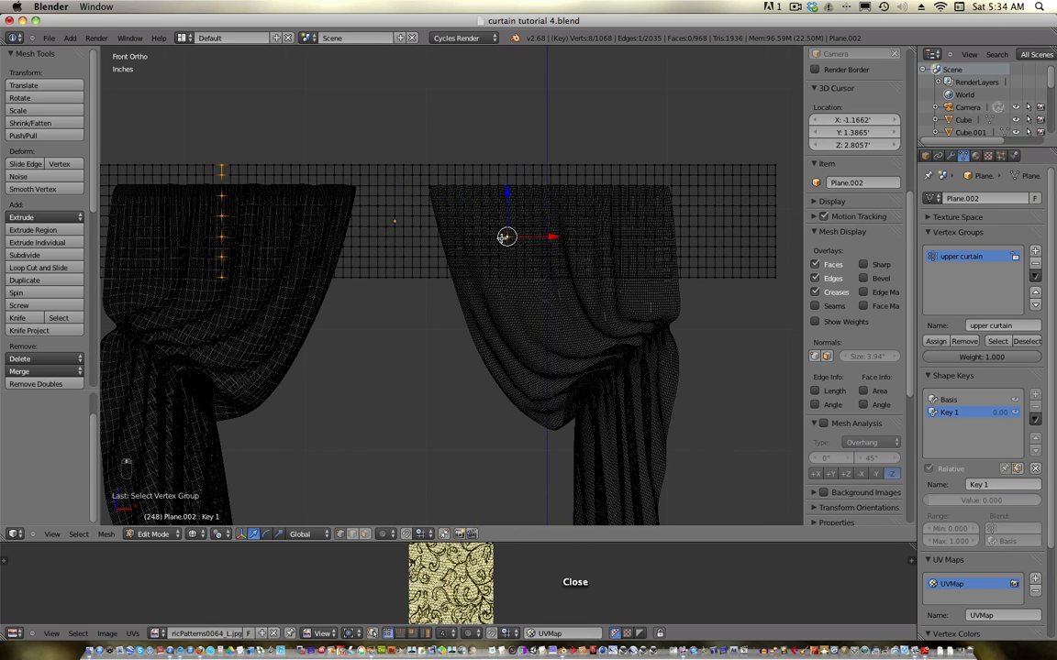
right_click(499, 238, "shift")
- Enable proportional editing and scale the column over the left curtain to about 0.381 around its active top-edge vertex
middle_click_drag(350, 273, 604, 293, "shift")
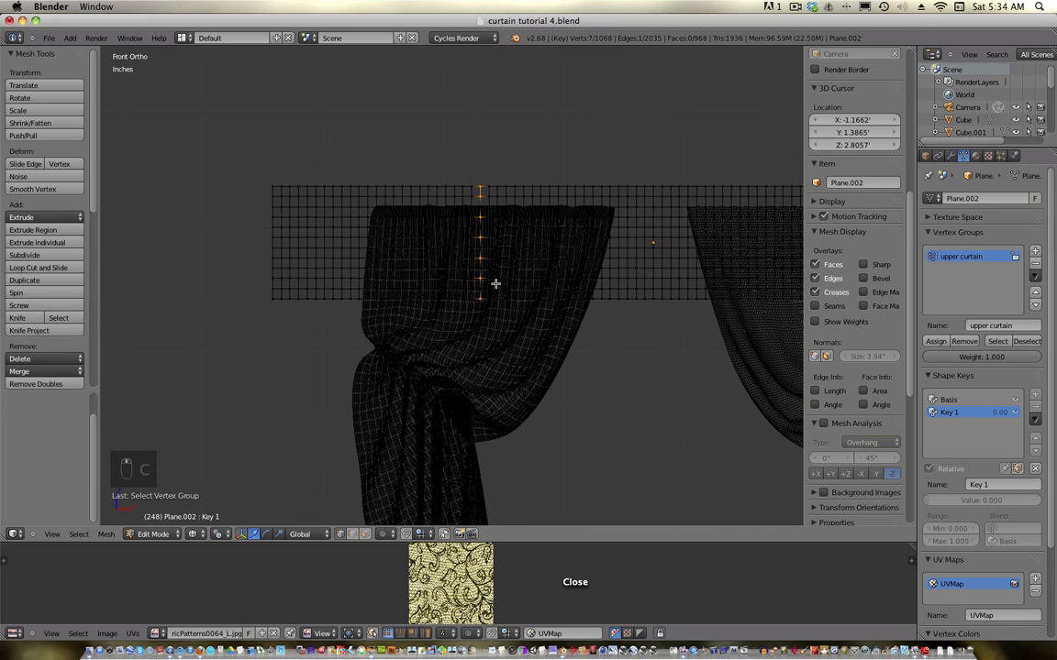
left_click(415, 532)
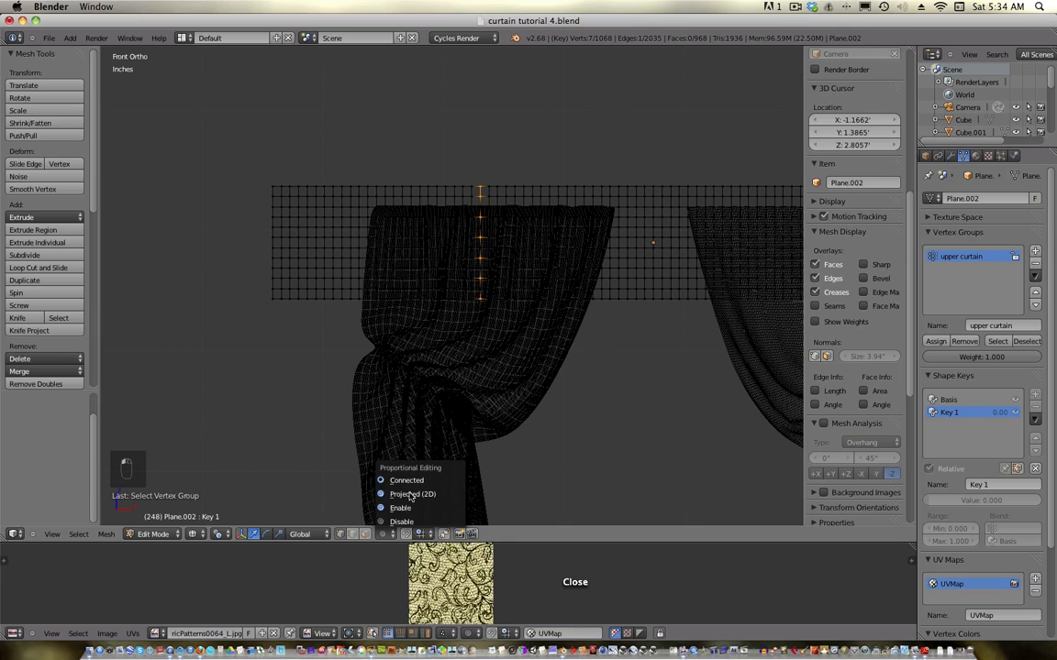
left_click(407, 509)
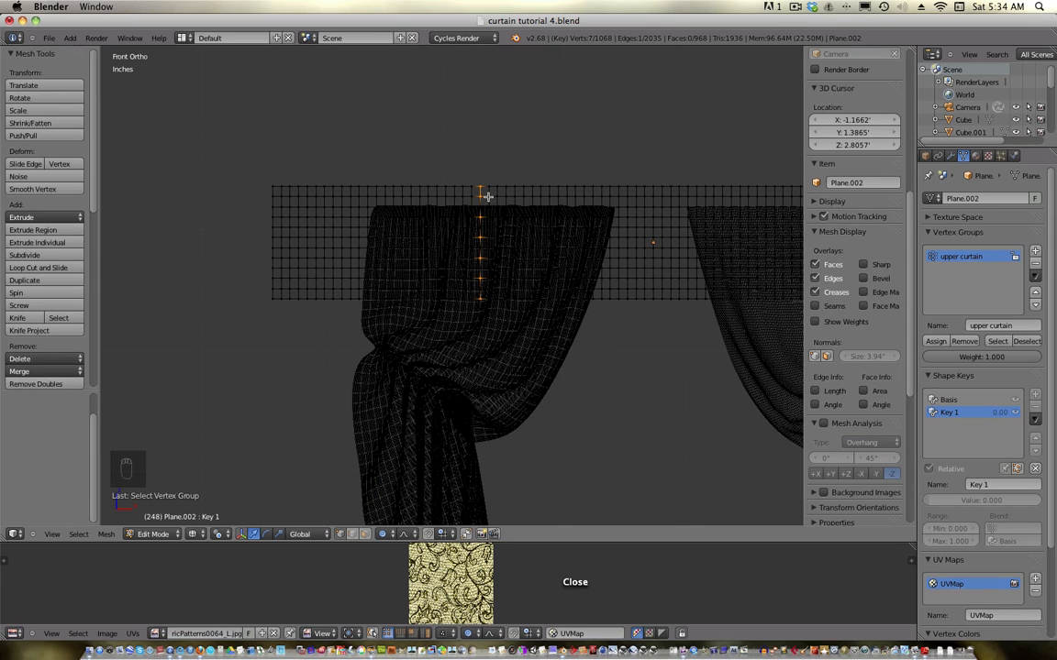
scroll(487, 195, "up", 5)
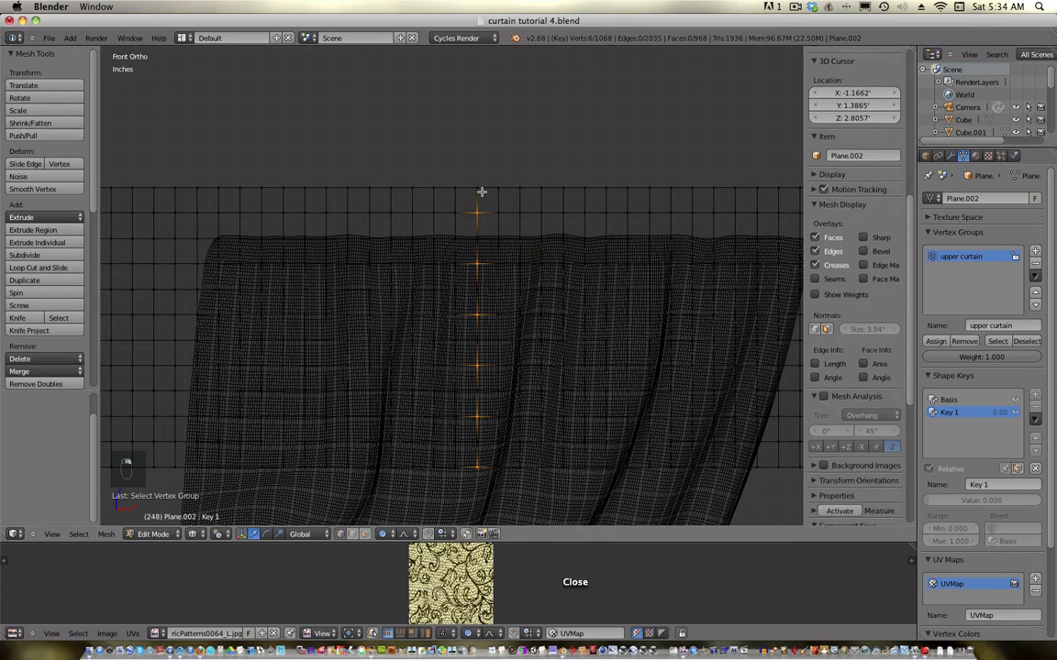
right_click(479, 191, "shift")
key("s")
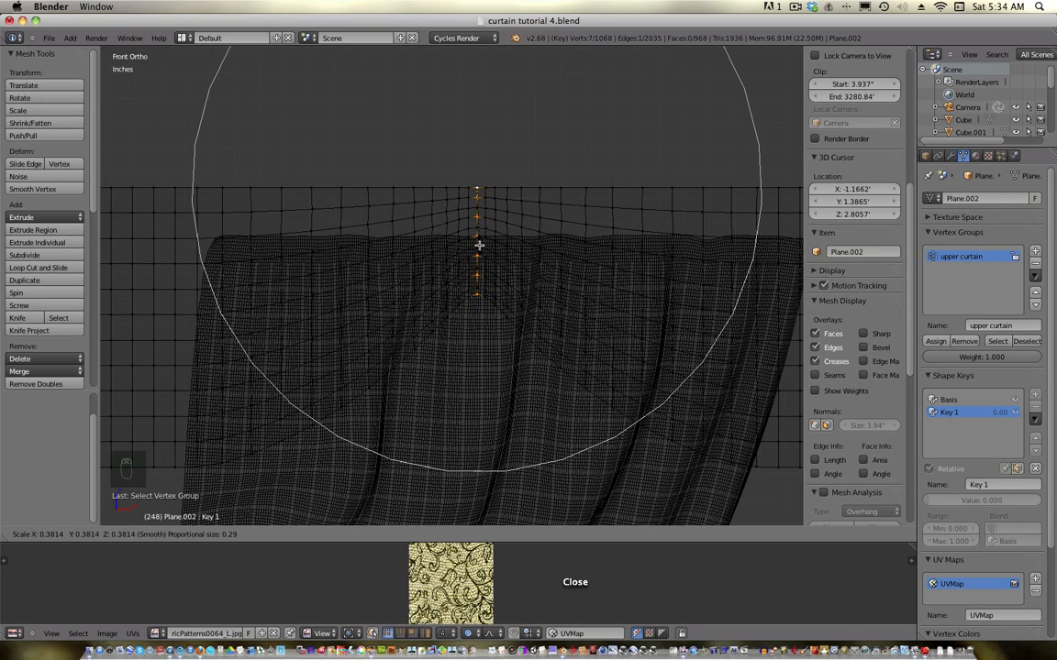
scroll(478, 245, "up", 1)
left_click(479, 245)
scroll(479, 245, "down", 5)
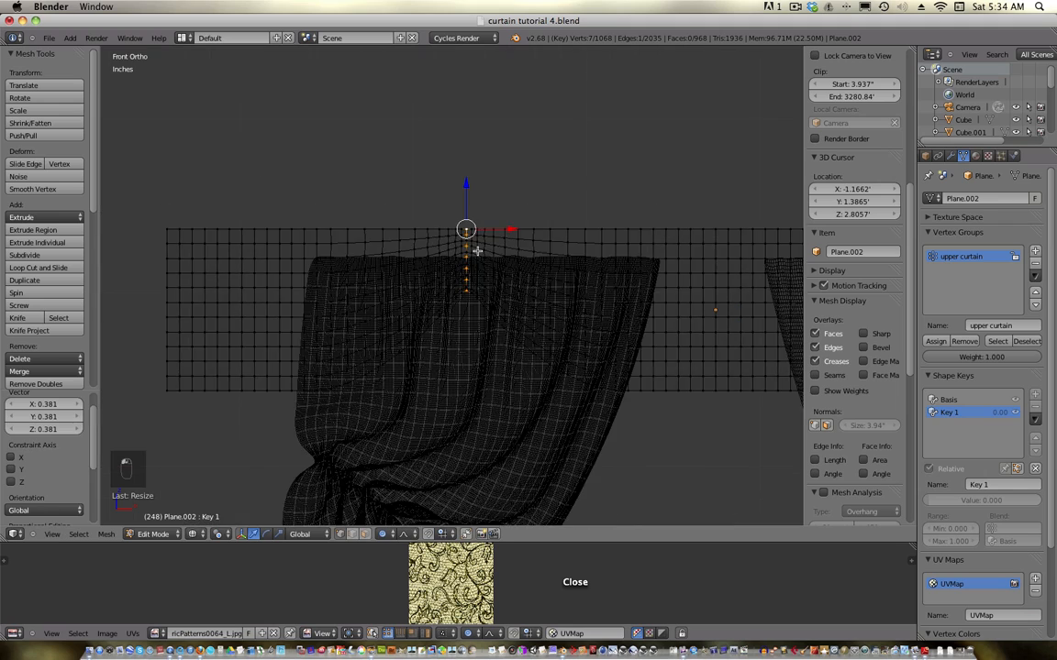
- Reselect the upper curtain vertex group and circle-deselect the top edge and left column, keeping only the column over the right curtain
middle_click_drag(498, 266, 380, 252, "shift")
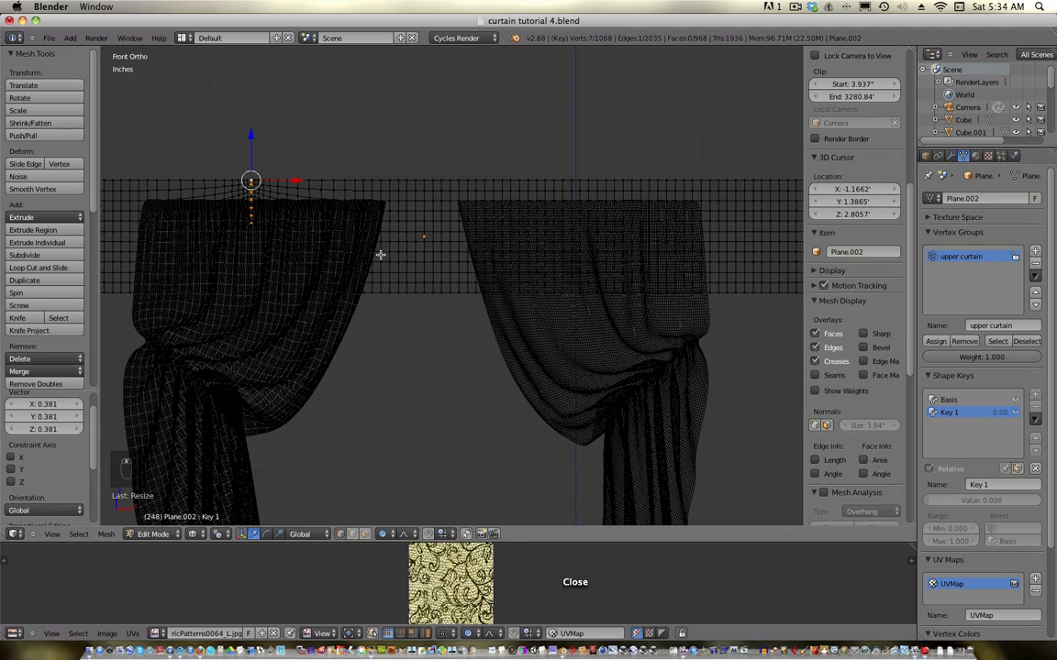
left_click(997, 342)
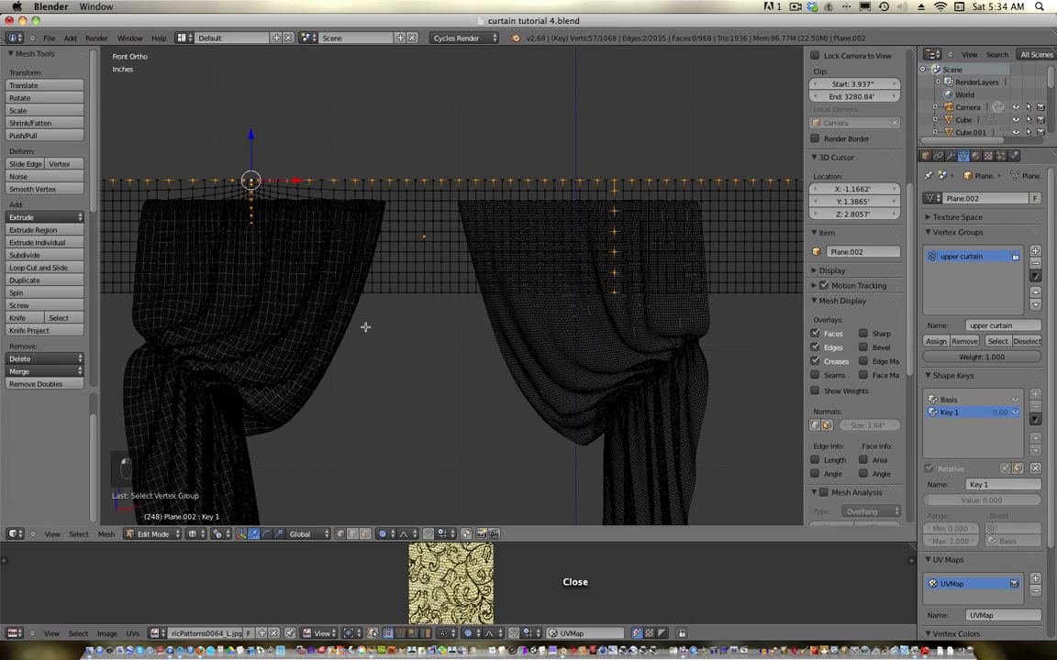
scroll(366, 331, "up", 2)
key("c")
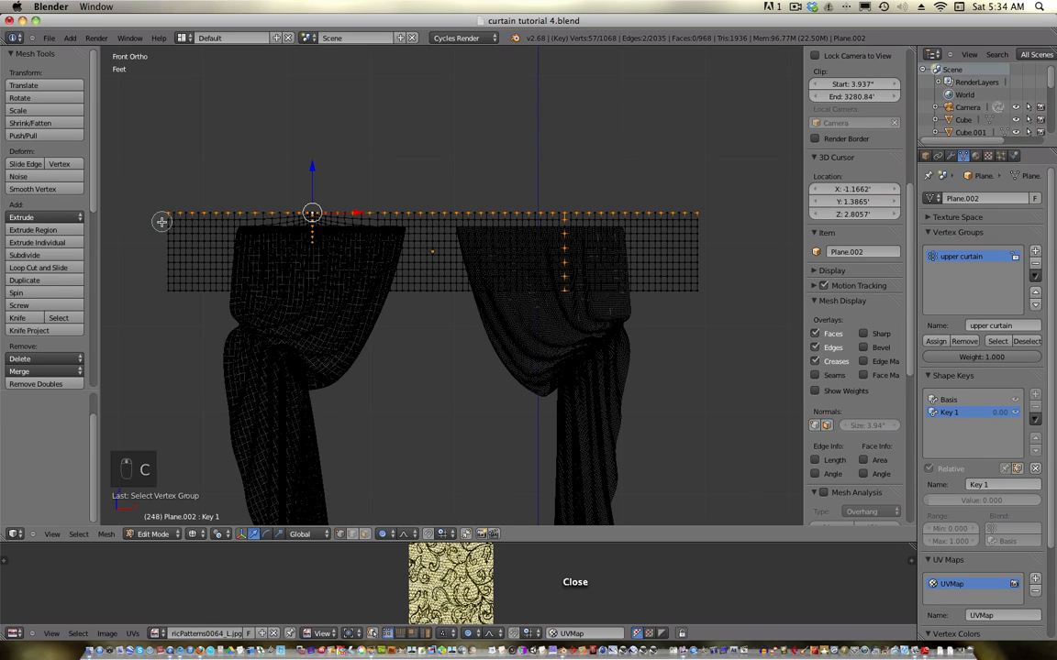
mouse_move(162, 222)
middle_mouse_down()
mouse_move(280, 218)
mouse_move(310, 244)
mouse_move(273, 214)
mouse_move(212, 215)
mouse_move(270, 198)
mouse_move(371, 215)
mouse_move(714, 215)
middle_mouse_up()
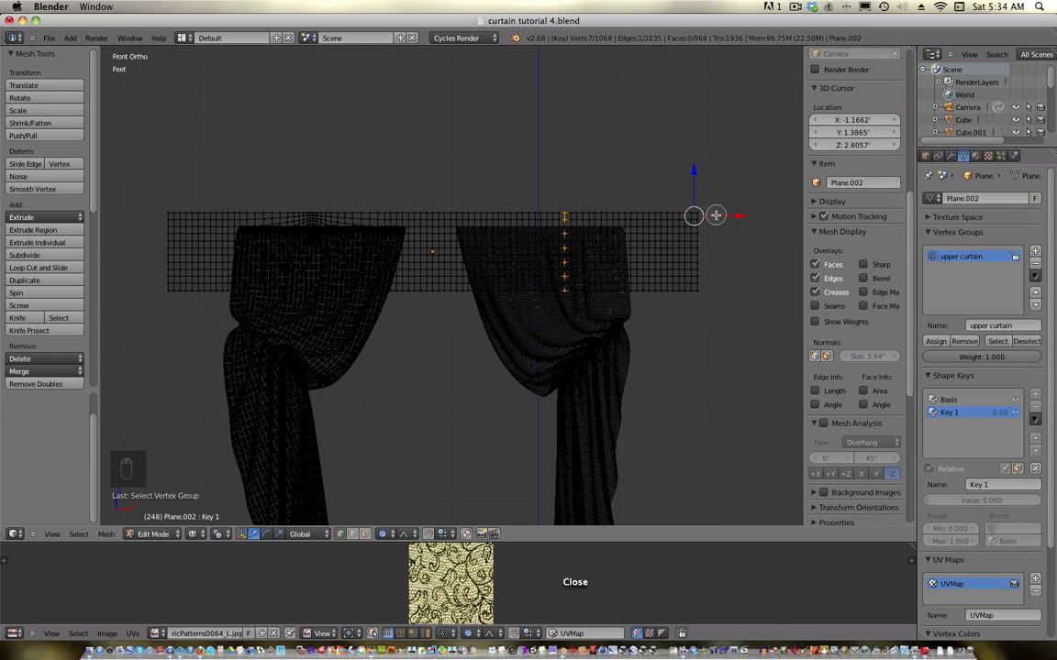
right_click(715, 214)
- Scale the column over the right curtain to about 0.37 around its active top-edge vertex, and check both gathers in solid shading
scroll(694, 276, "up", 5)
scroll(693, 276, "up", 2)
middle_click_drag(561, 318, 309, 440, "shift")
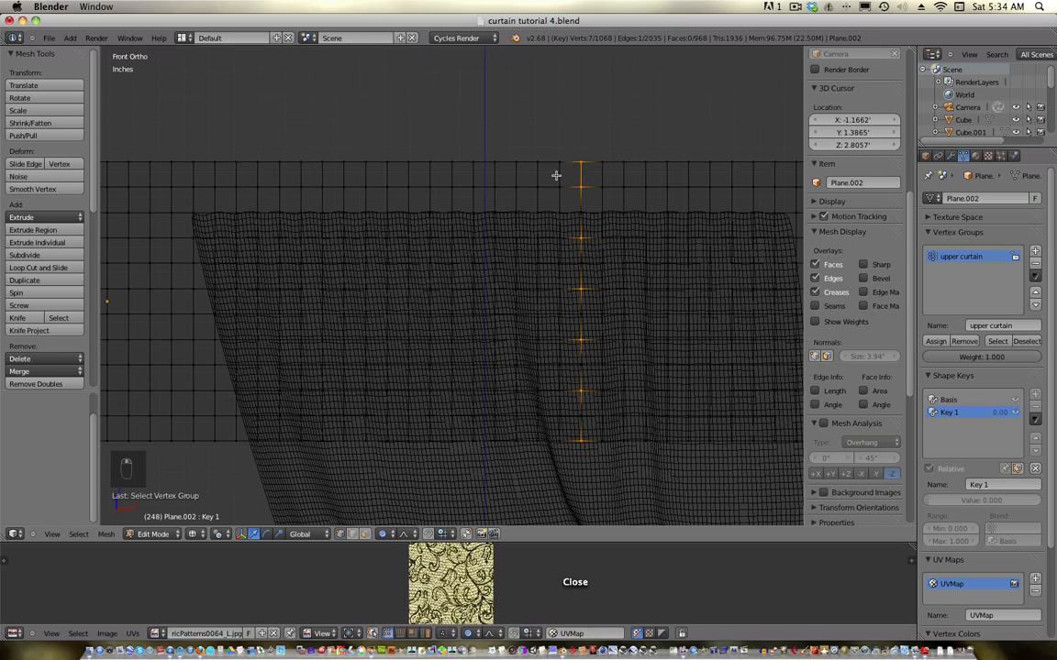
right_click(584, 163, "shift")
right_click(584, 163, "shift")
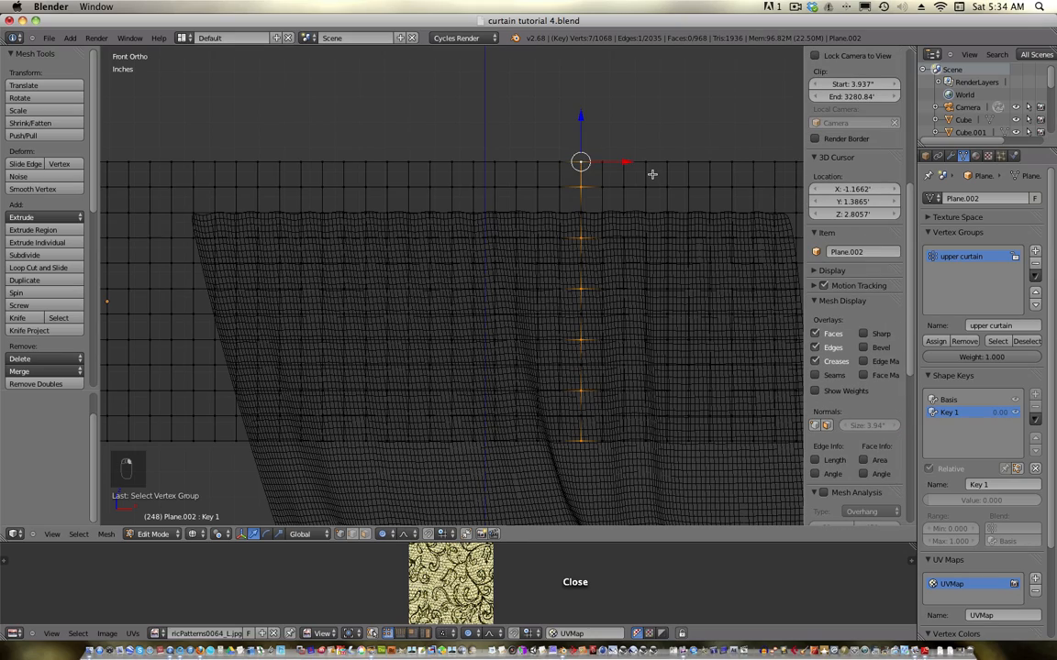
key("s")
right_click(610, 173)
scroll(606, 191, "up", 2)
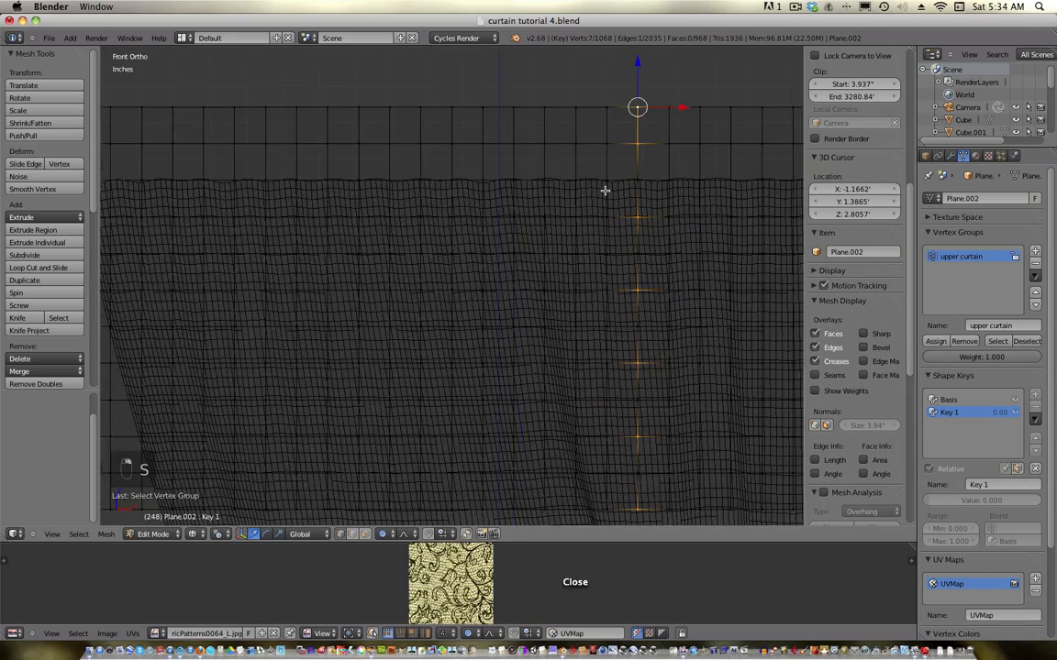
scroll(604, 190, "down", 6)
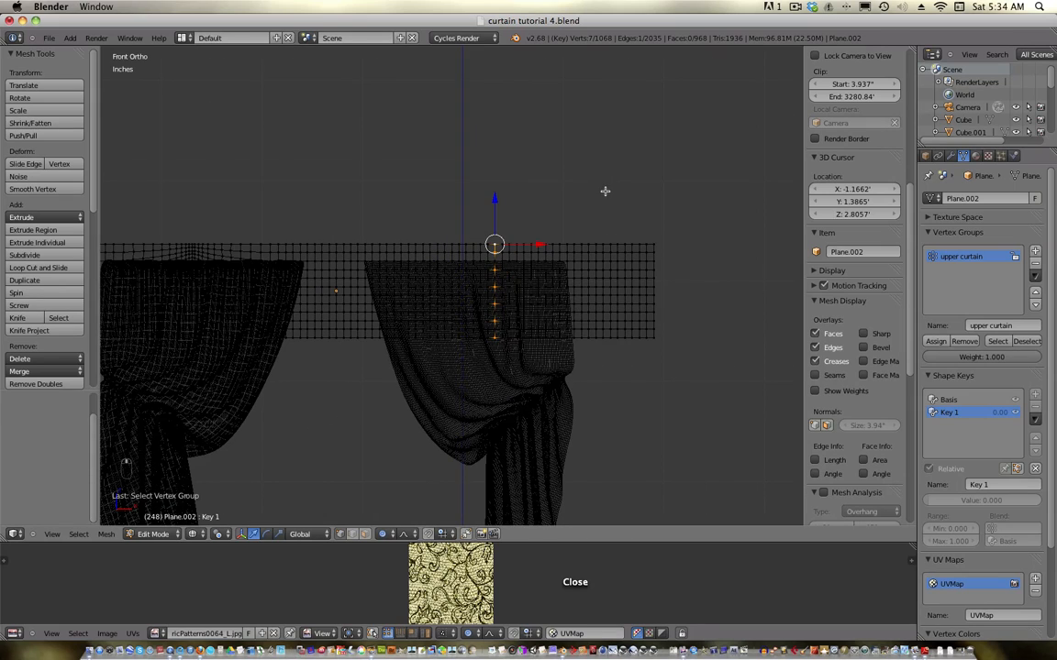
key("s")
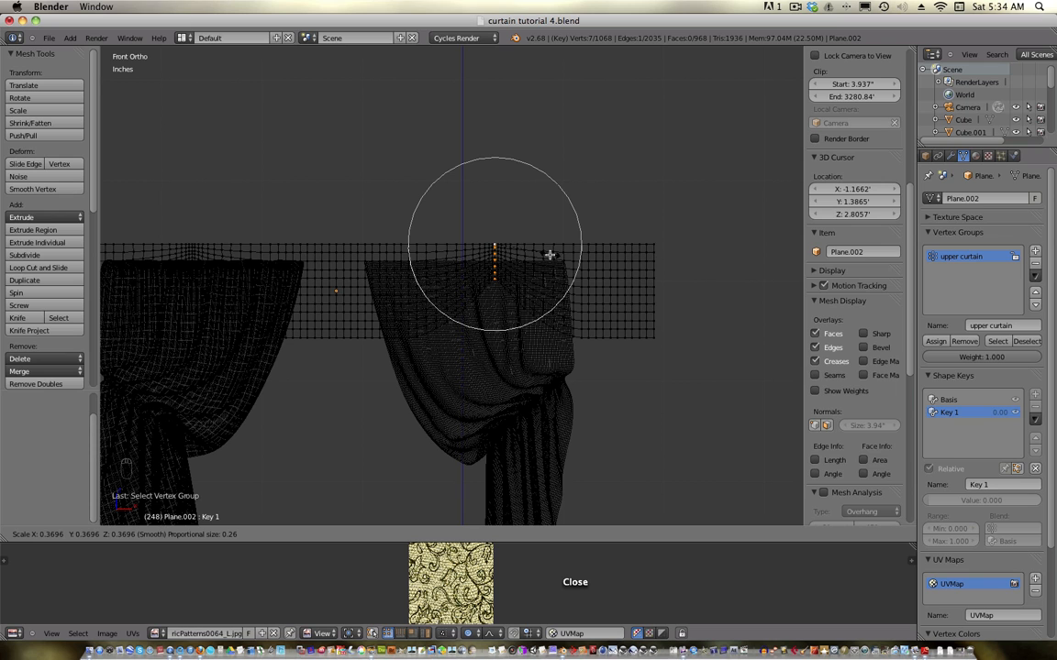
left_click(549, 255)
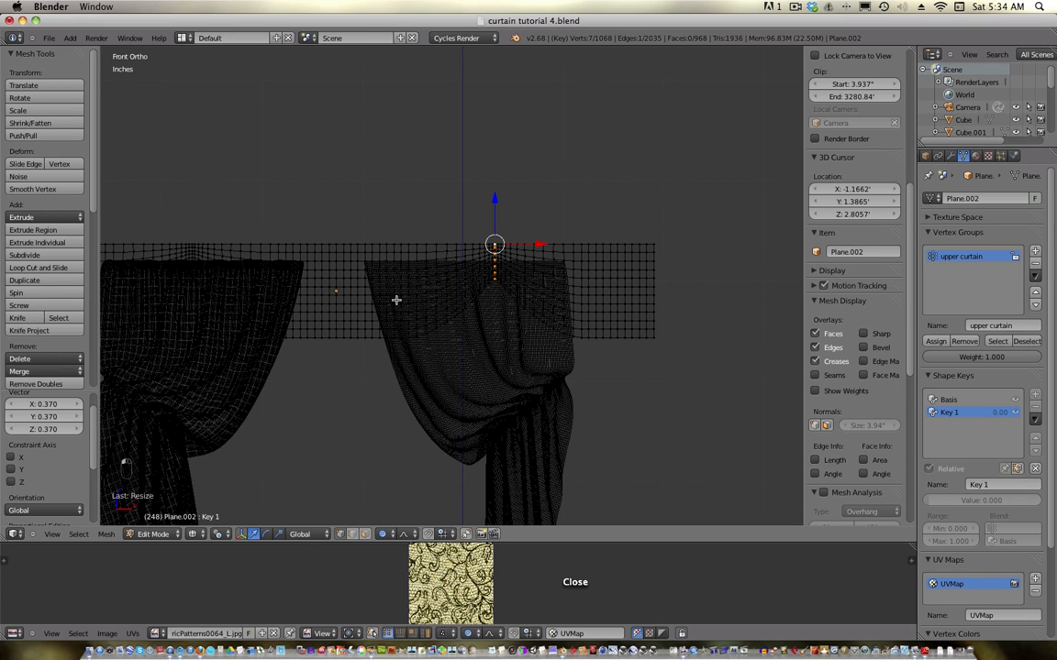
middle_click_drag(399, 337, 570, 254, "shift")
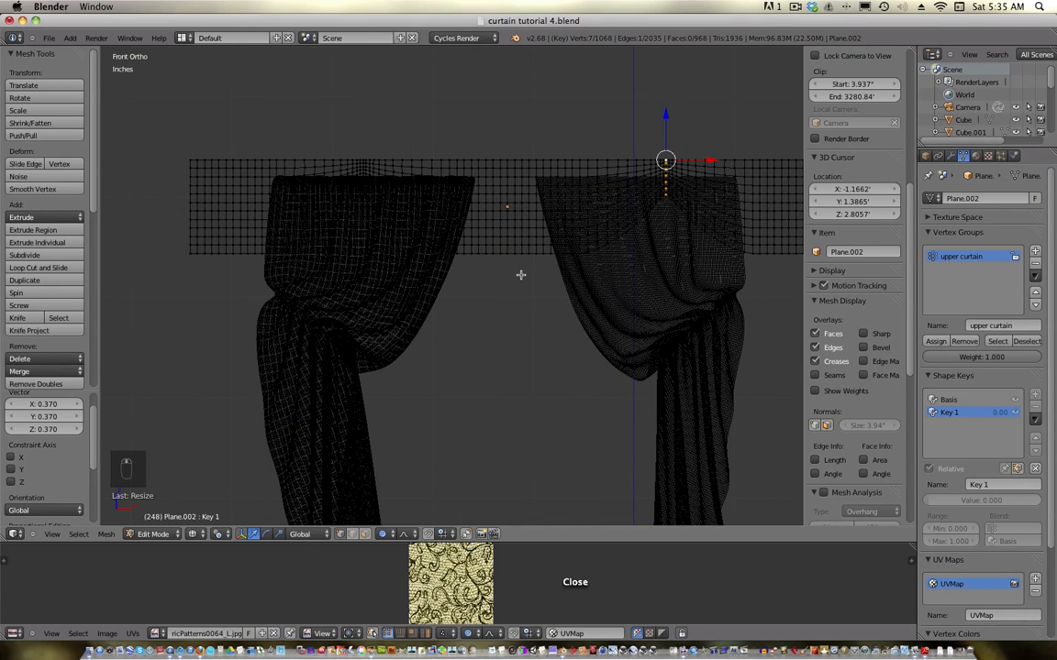
key("z")
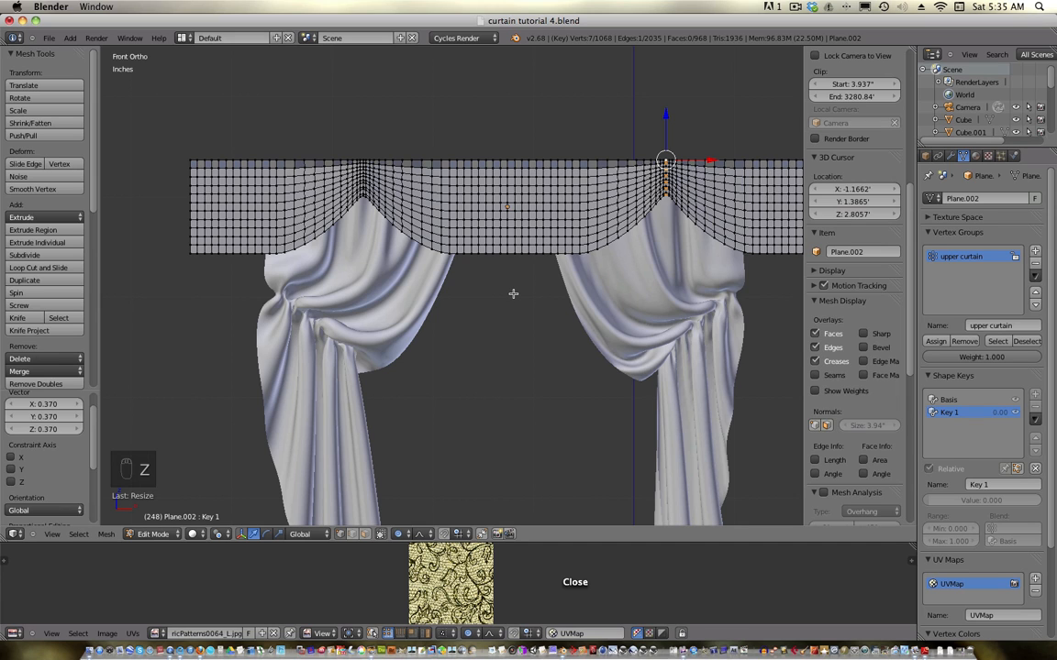
key("z")
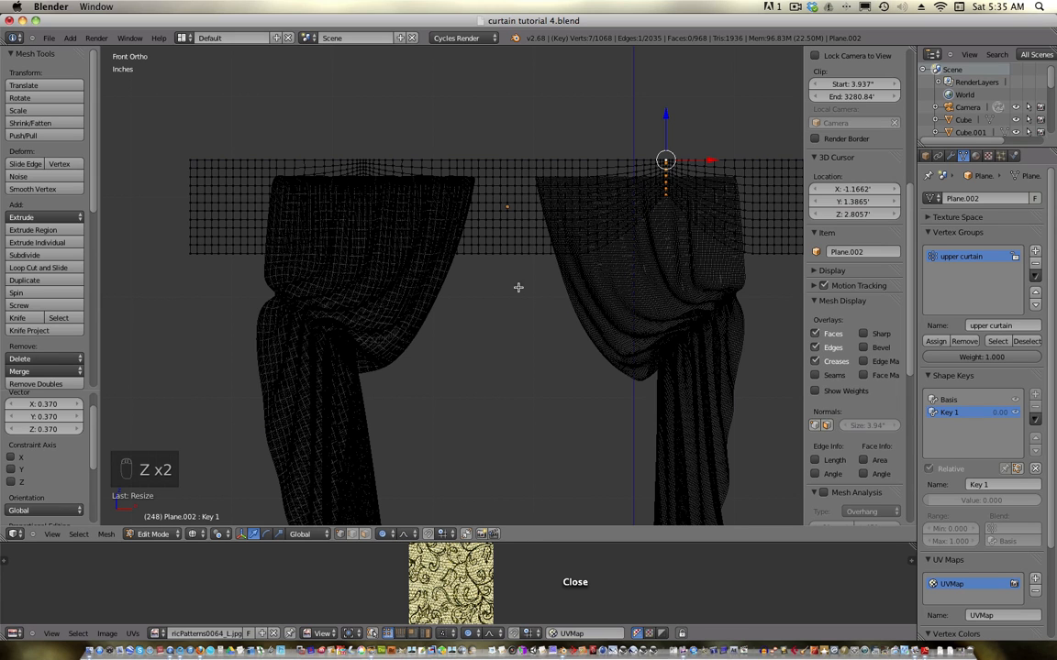
- Reselect the upper curtain vertex group and circle-deselect both gathered columns, keeping only the top-edge vertices selected
left_click(997, 341)
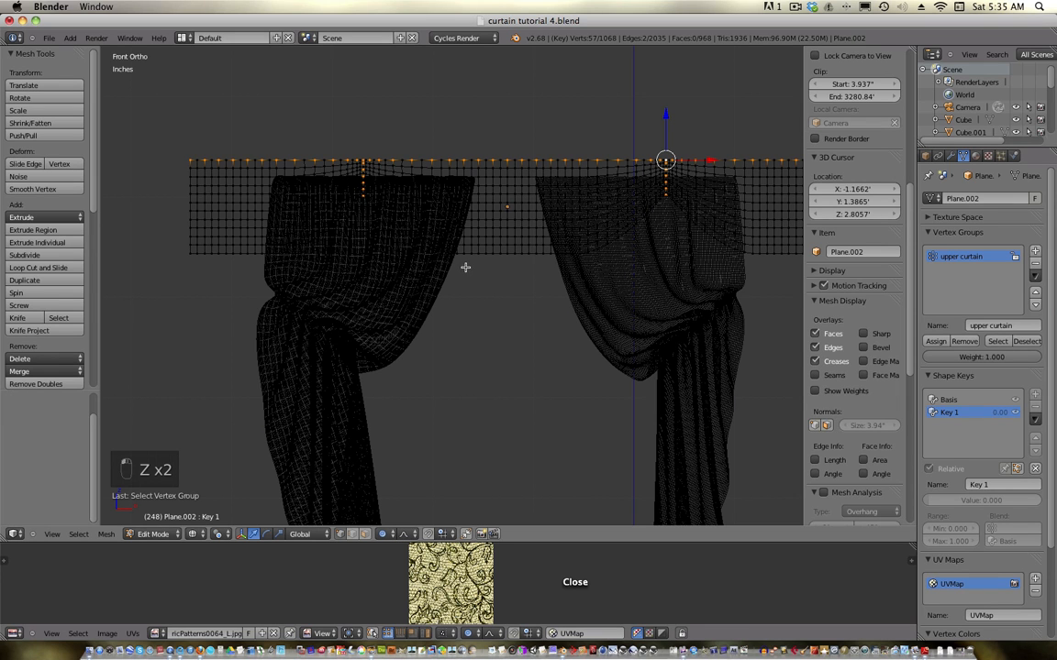
key("c")
right_click(410, 227)
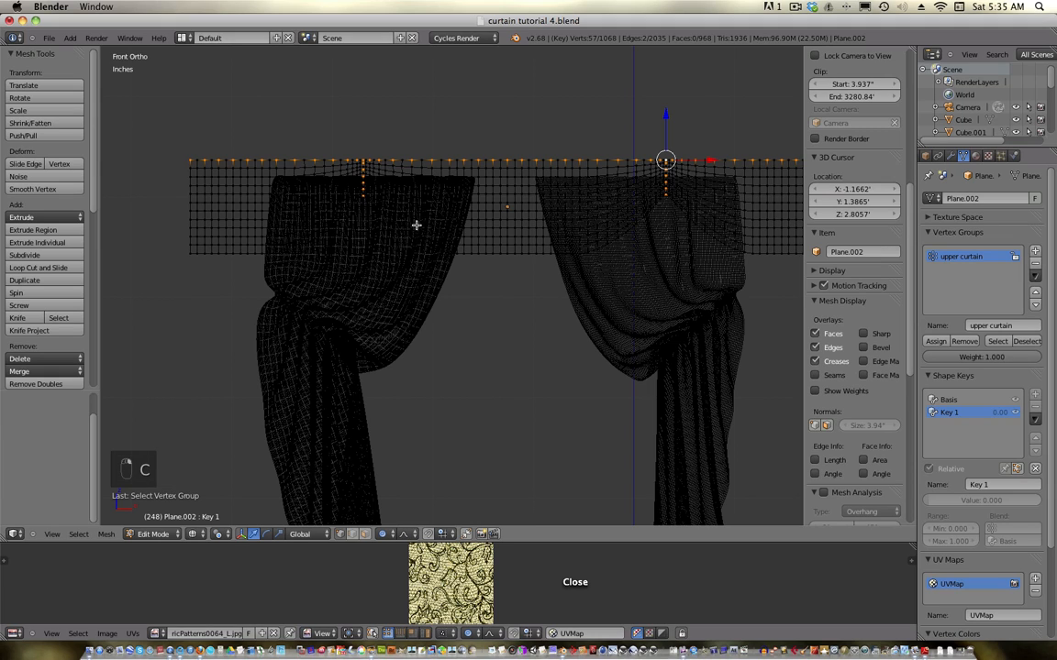
scroll(372, 262, "up", 2)
scroll(364, 225, "up", 2)
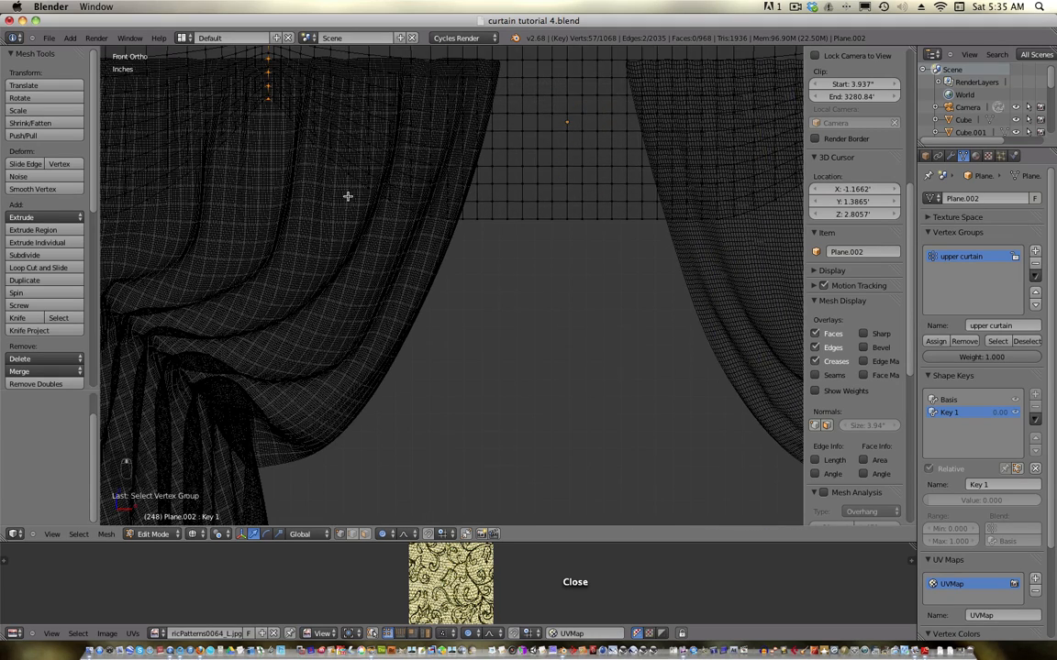
scroll(348, 195, "down", 3)
key("c")
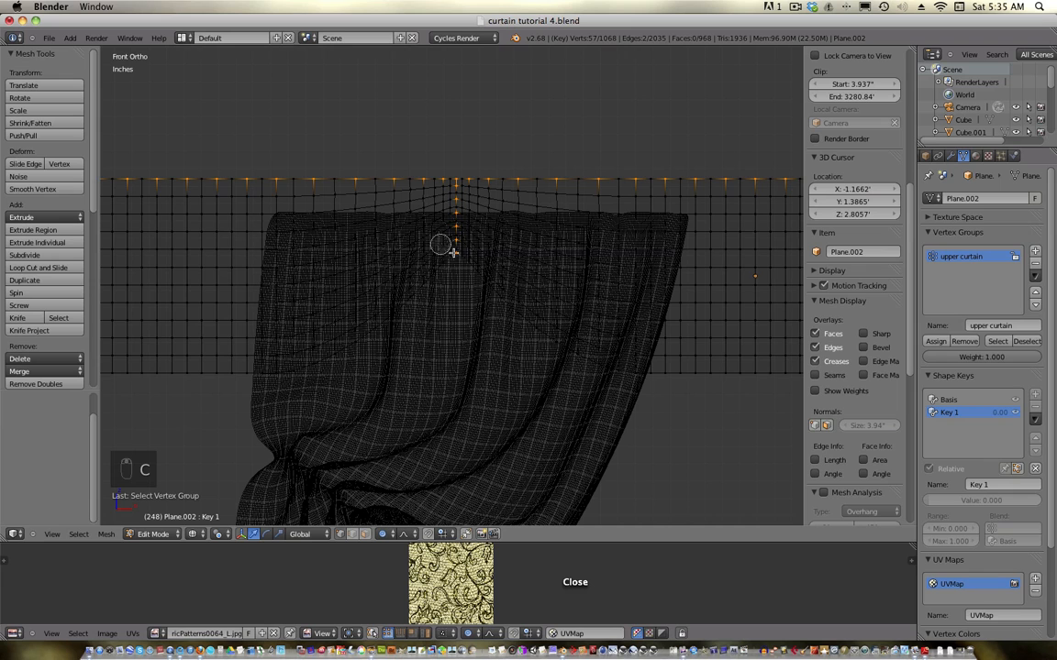
middle_click_drag(453, 252, 458, 183)
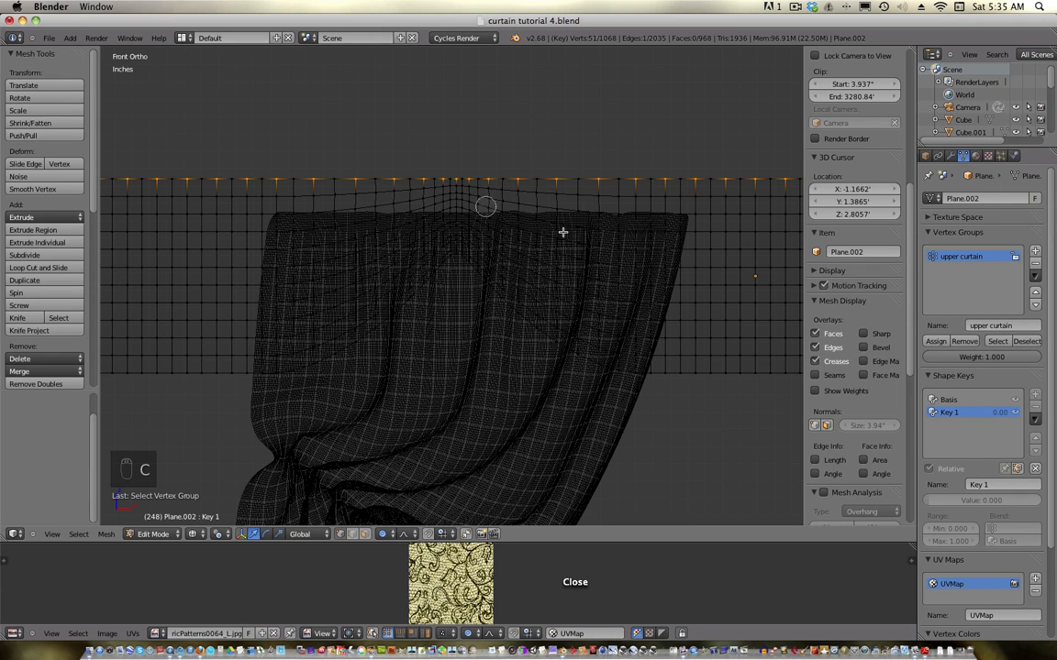
right_click(585, 240)
mouse_move(633, 328)
middle_mouse_down("shift")
mouse_move(186, 288)
mouse_move(125, 294)
middle_mouse_up("shift")
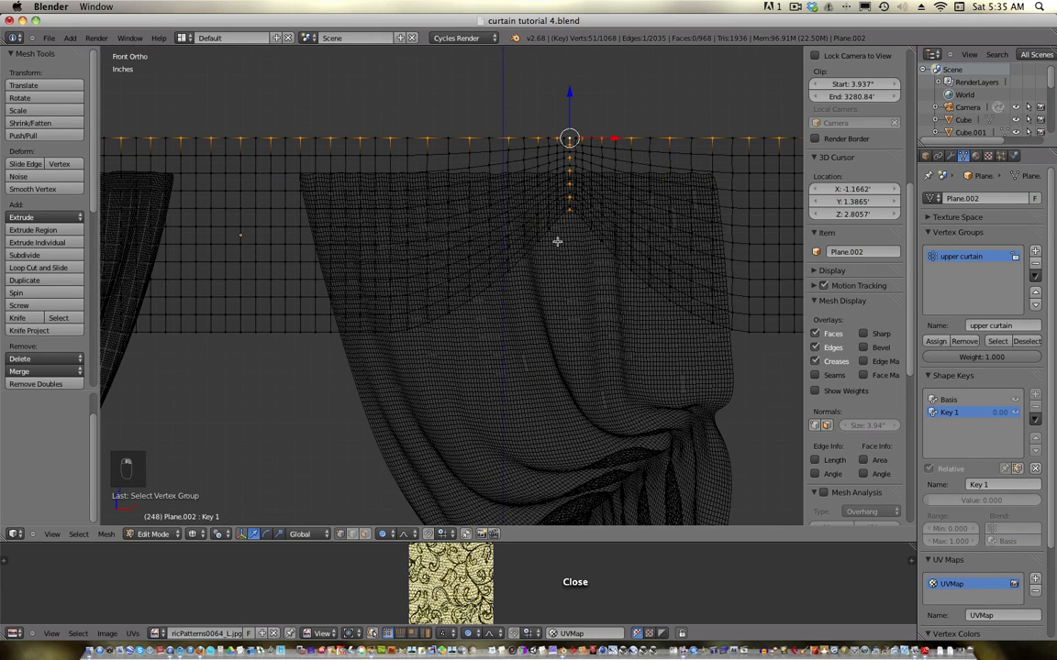
key("c")
middle_click_drag(578, 224, 569, 153)
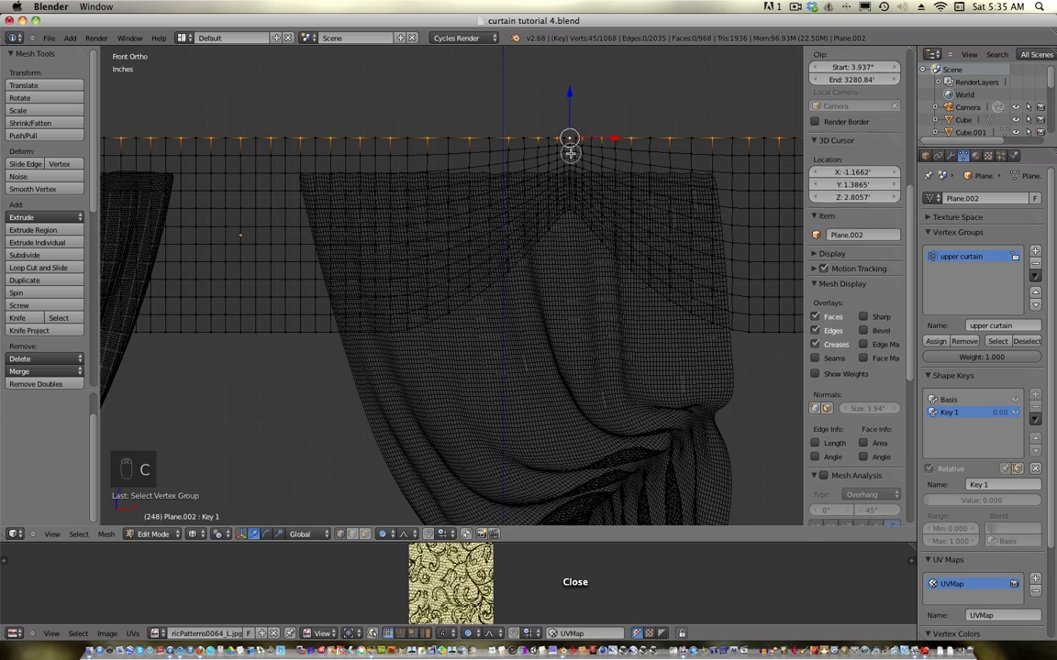
- Make the middle top-edge vertex active and scale the plane's top edge to about 0.767 around it with proportional editing
middle_click_drag(343, 262, 567, 336, "shift")
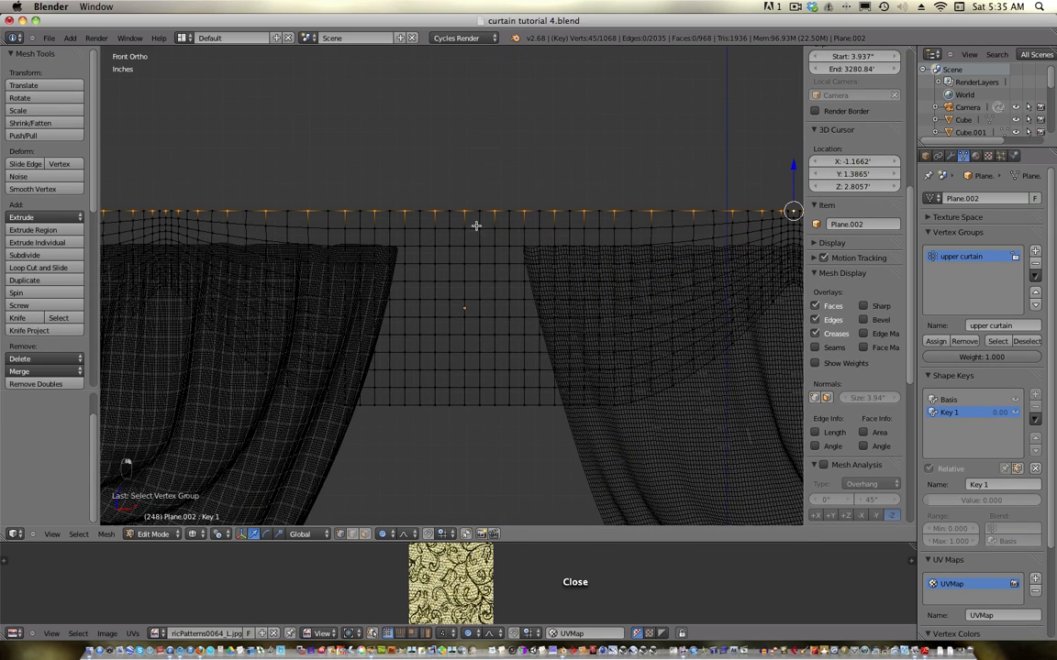
right_click(465, 211, "shift")
scroll(495, 293, "down", 6)
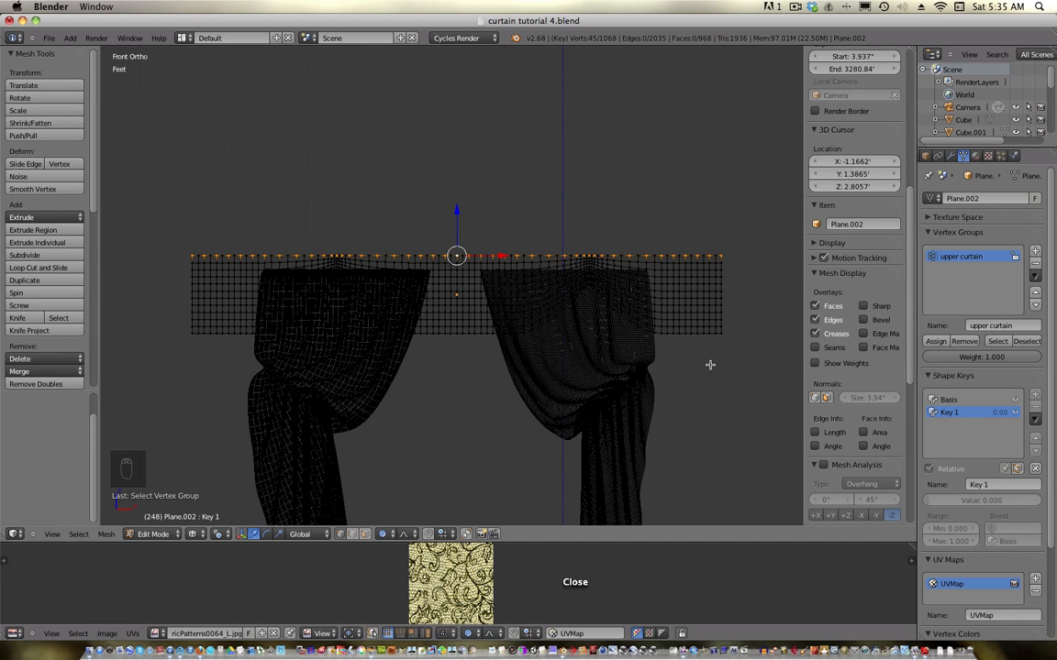
key("s")
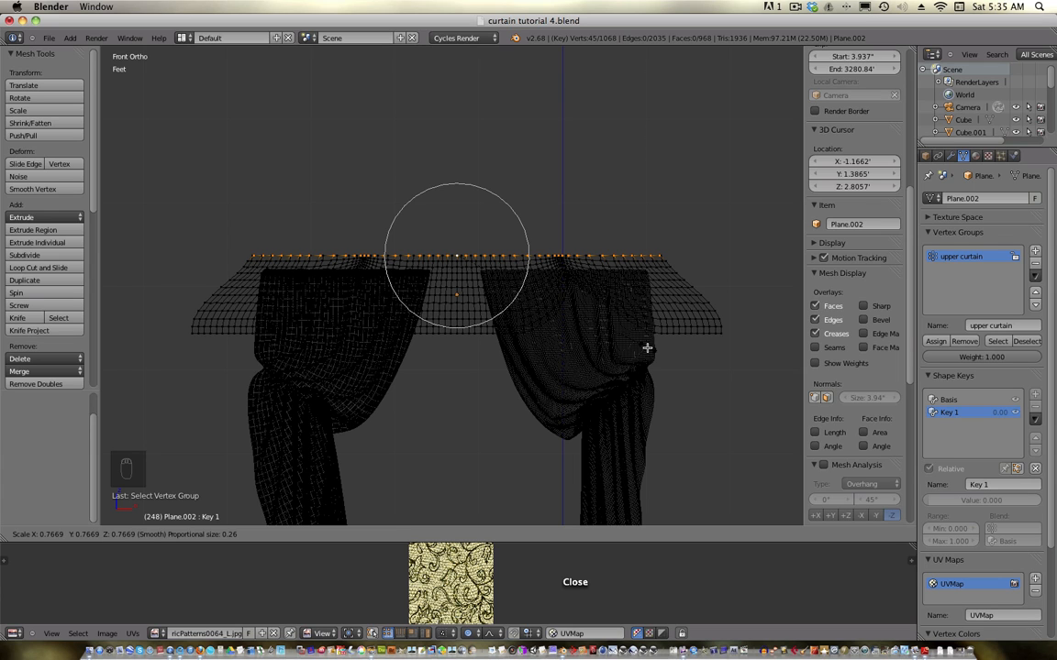
left_click(646, 348)
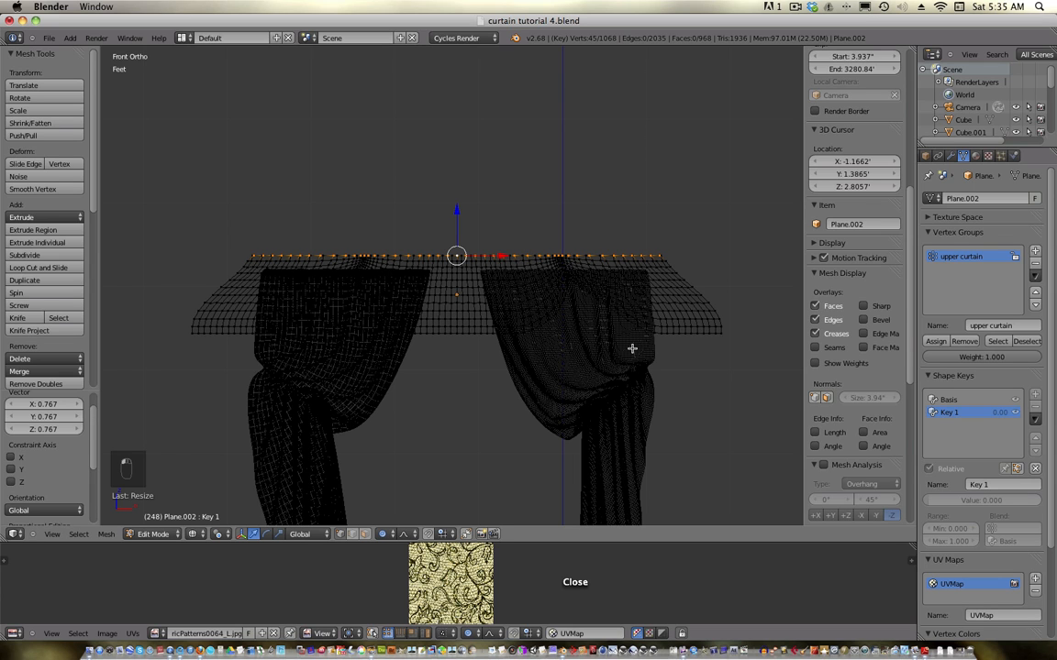
- Return to Object Mode and switch the viewport to textured shading
key("Tab")
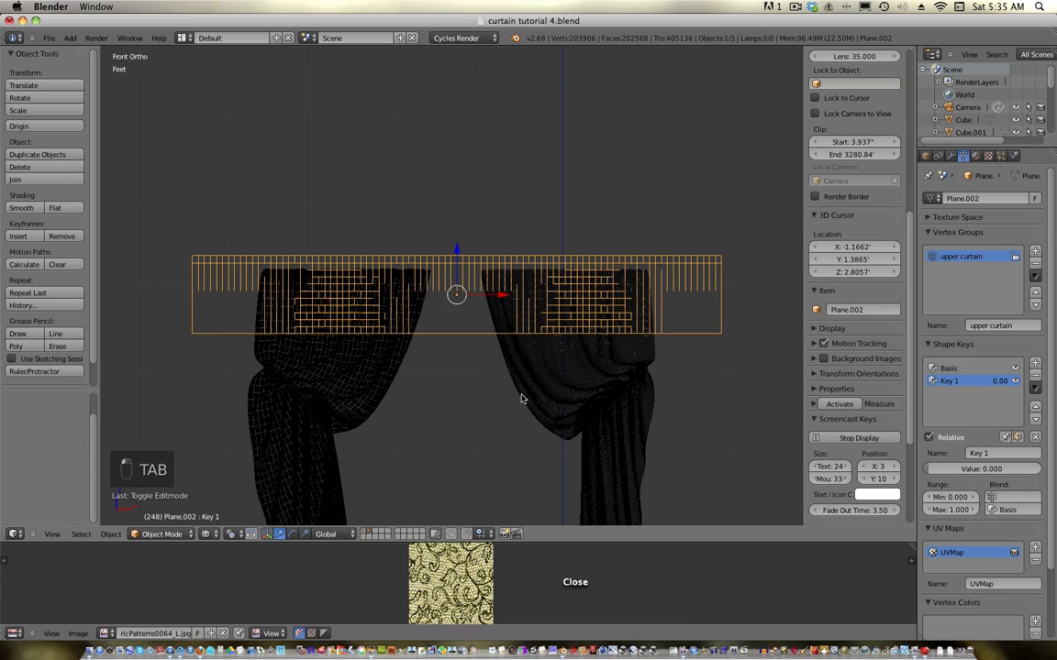
left_click(209, 535)
left_click(225, 481)
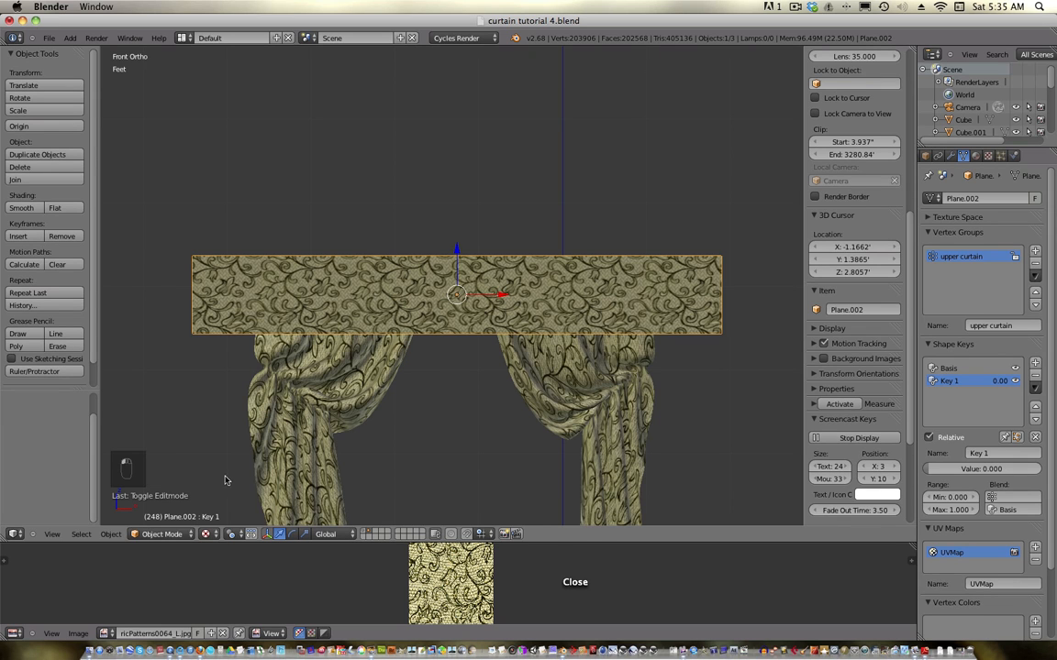
- Enable cloth physics on the upper curtain plane, with pinning to the upper curtain vertex group and self collision
left_click(1013, 156)
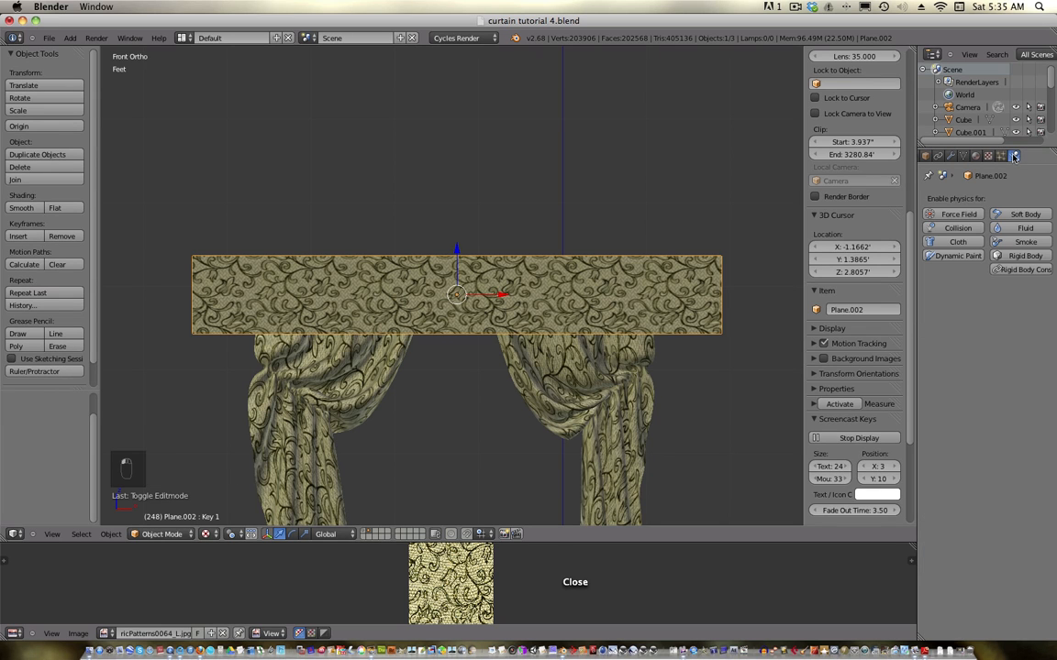
left_click(963, 242)
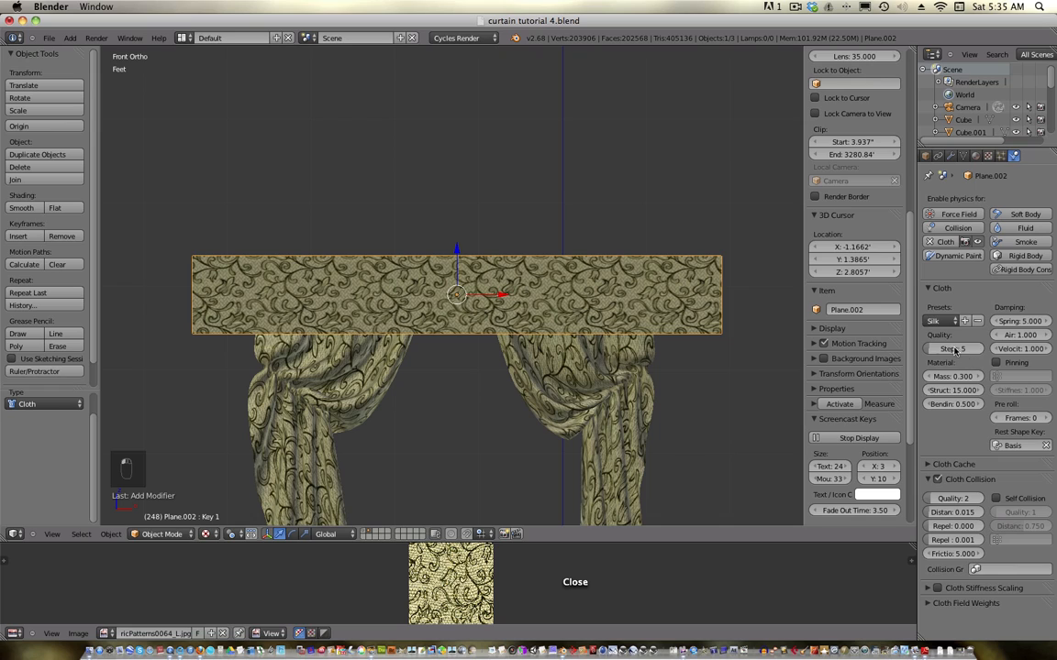
left_click(996, 362)
left_click(1018, 376)
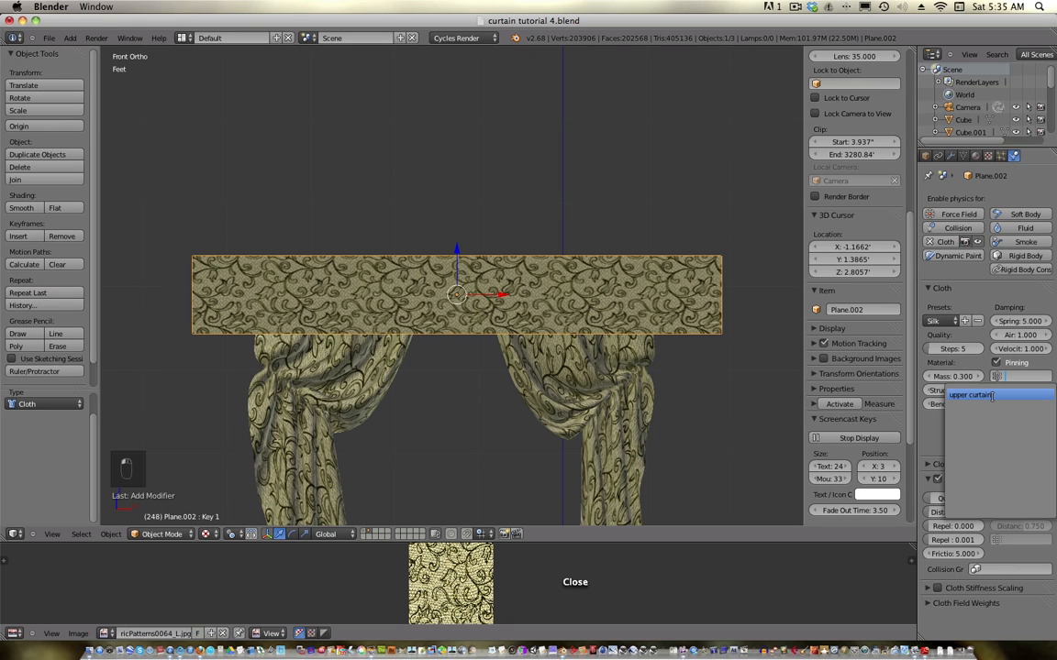
left_click(973, 396)
left_click(996, 498)
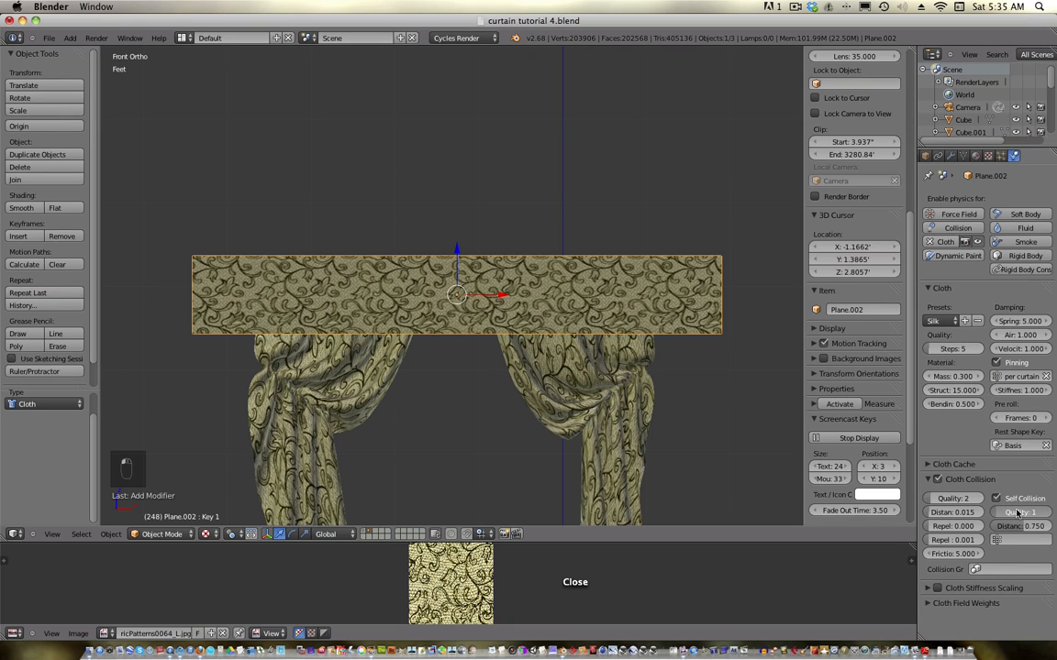
- Play the cloth simulation while raising the Key 1 shape key value to 1.000, and stop once the gathers have draped
left_click(962, 155)
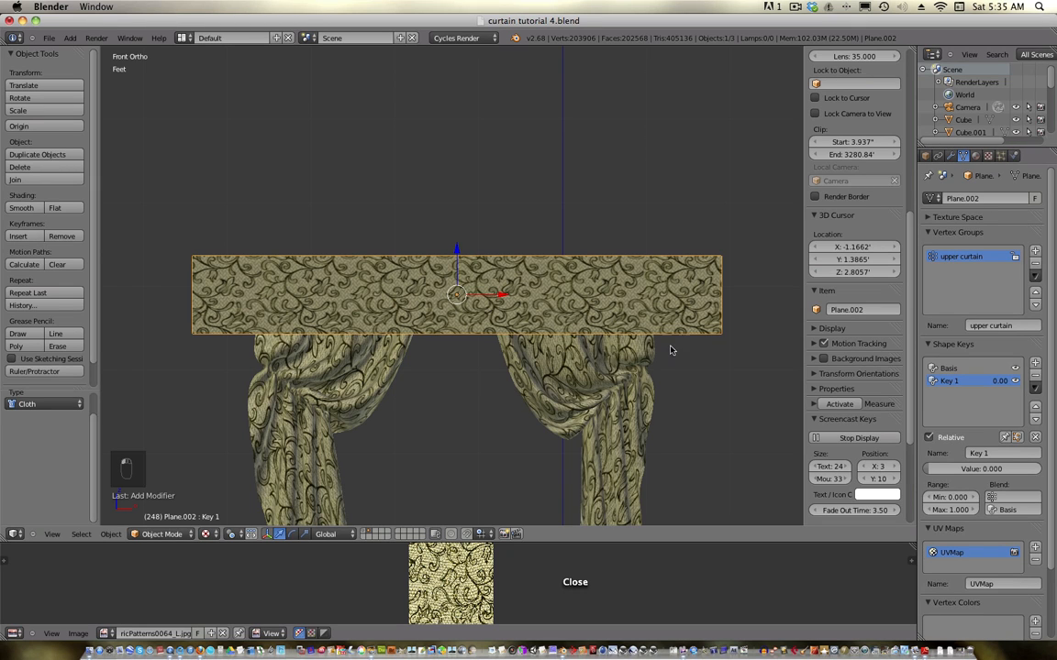
key("alt+a")
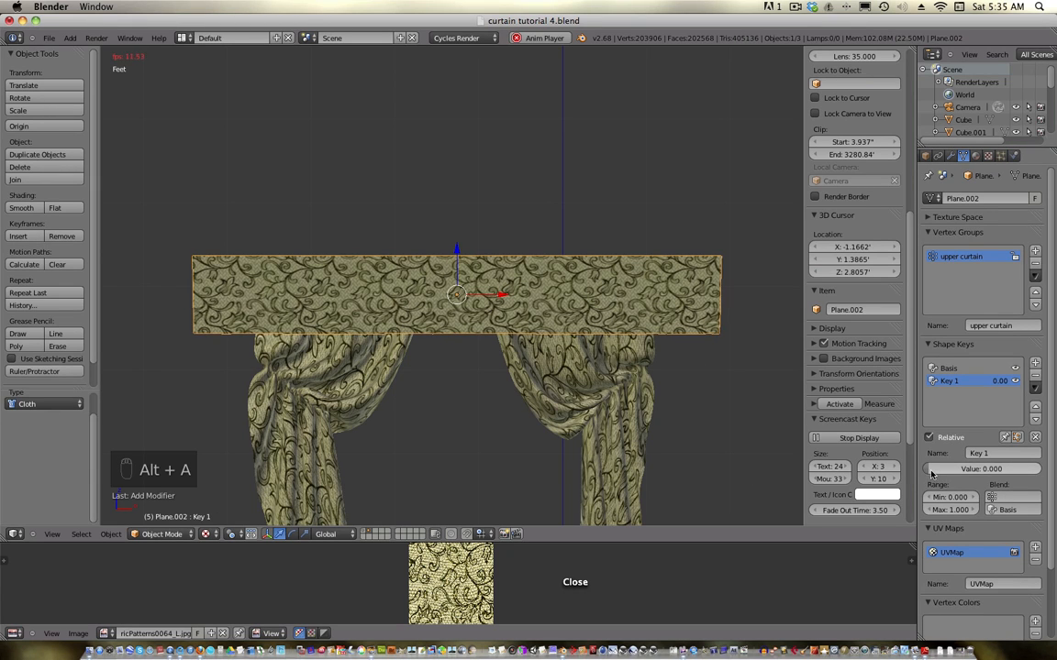
left_click_drag(932, 471, 1054, 475)
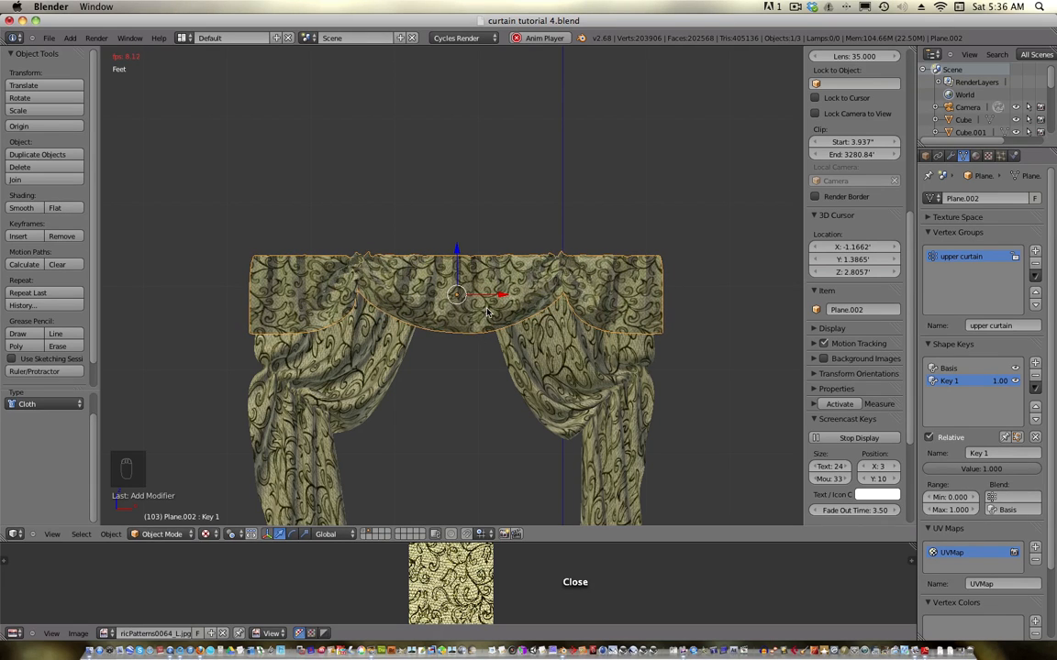
key("alt+a")
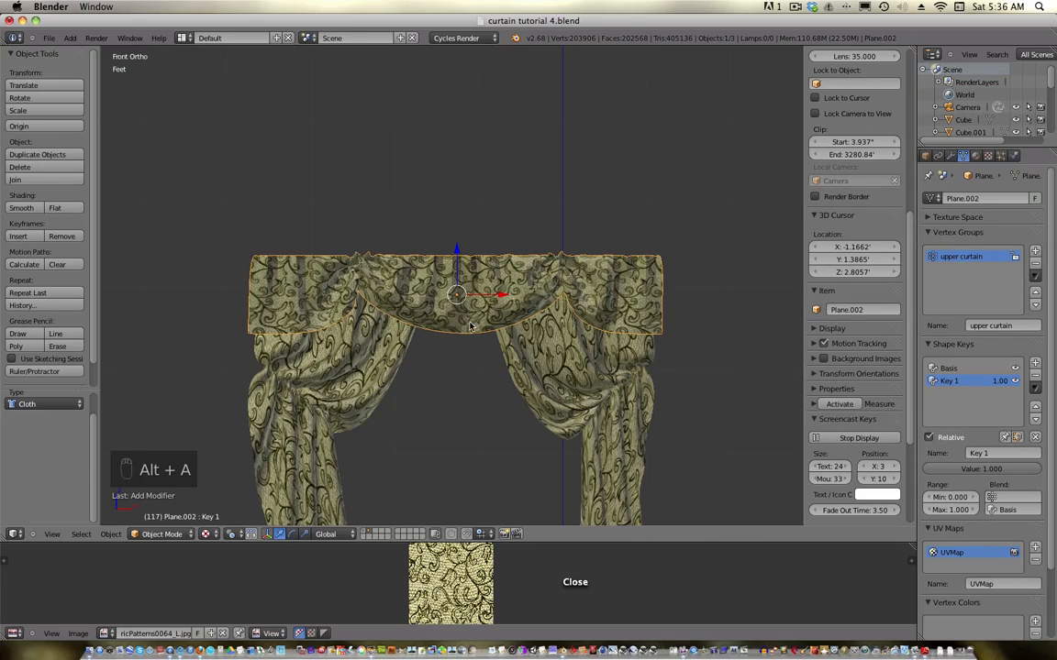
- Inspect the draped upper curtain in perspective and remove both of its shape keys, Key 1 and Basis
scroll(456, 370, "up", 3)
middle_click_drag(465, 376, 419, 397)
scroll(439, 396, "down", 2)
key("KP_5")
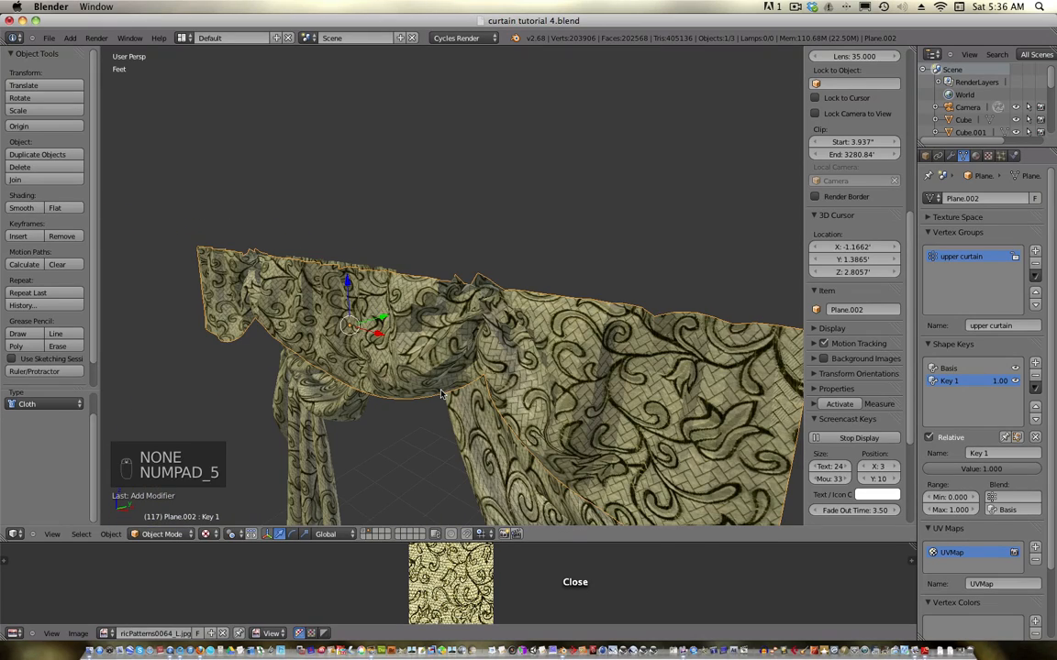
scroll(459, 378, "down", 3)
mouse_move(461, 376)
middle_mouse_down()
mouse_move(358, 378)
mouse_move(449, 357)
middle_mouse_up()
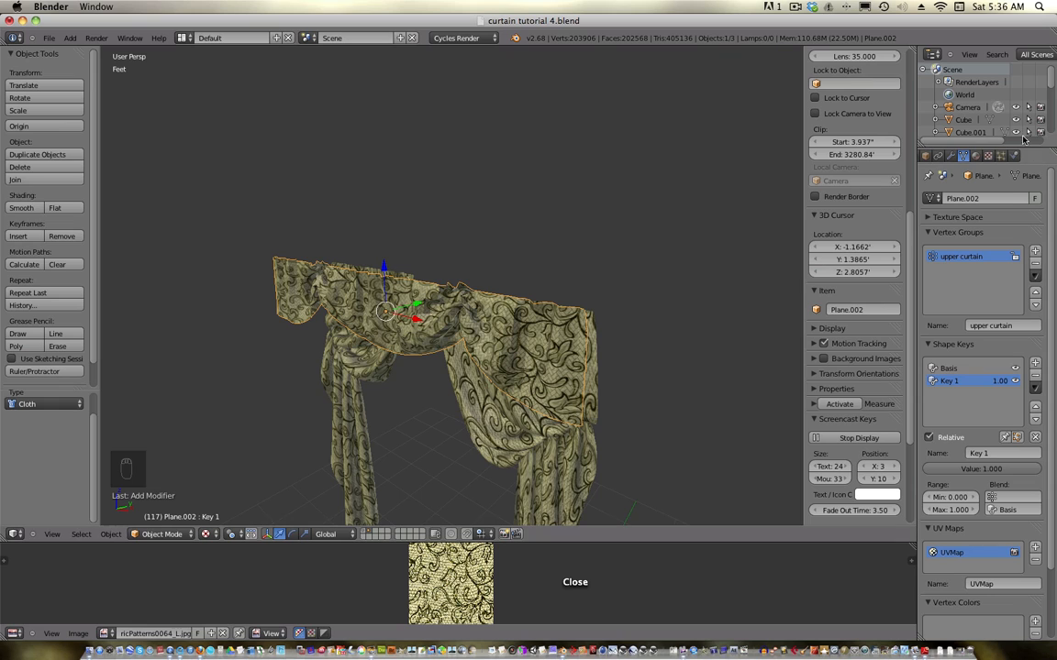
left_click(1036, 379)
left_click(1035, 379)
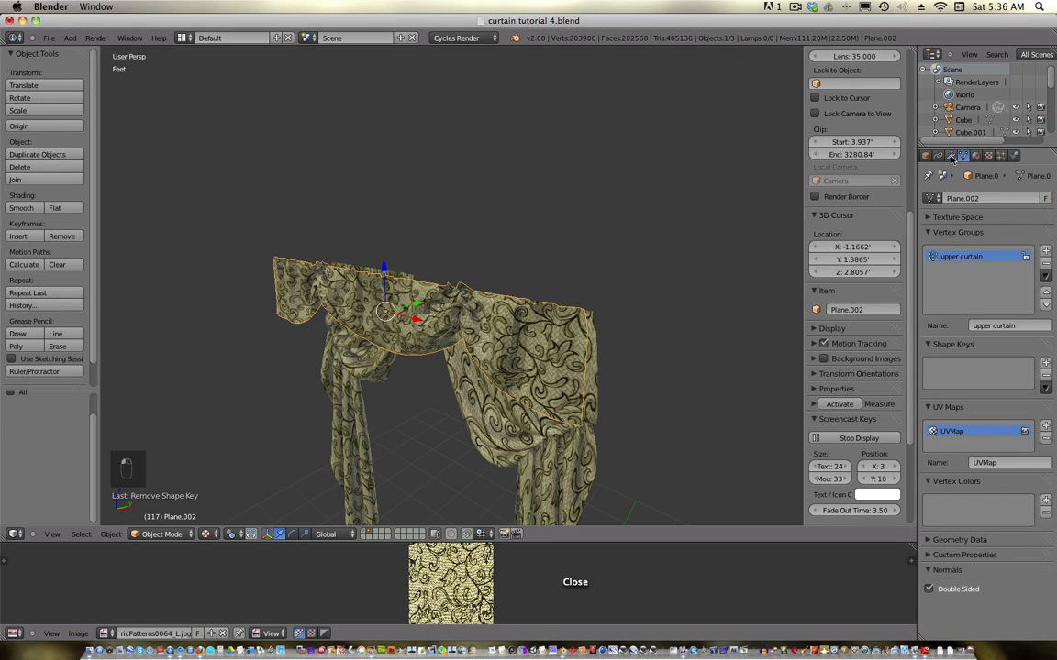
- Add a Subdivision Surface modifier with view level 2 to the upper curtain and shade it smooth
left_click(950, 156)
left_click(1003, 199)
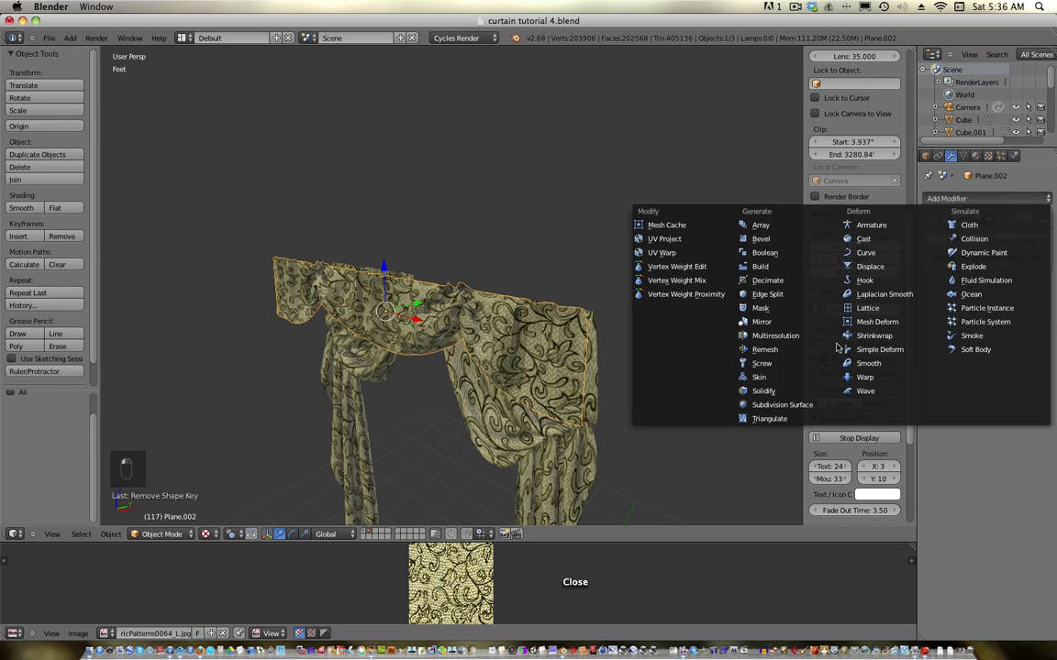
left_click(728, 367)
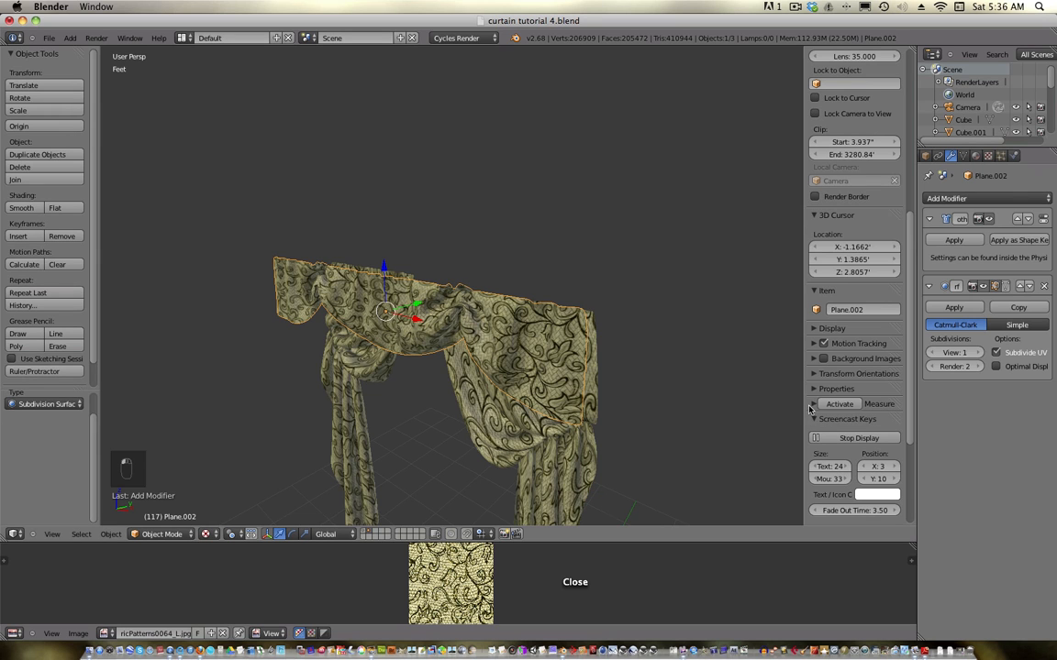
left_click(979, 353)
scroll(387, 244, "up", 1)
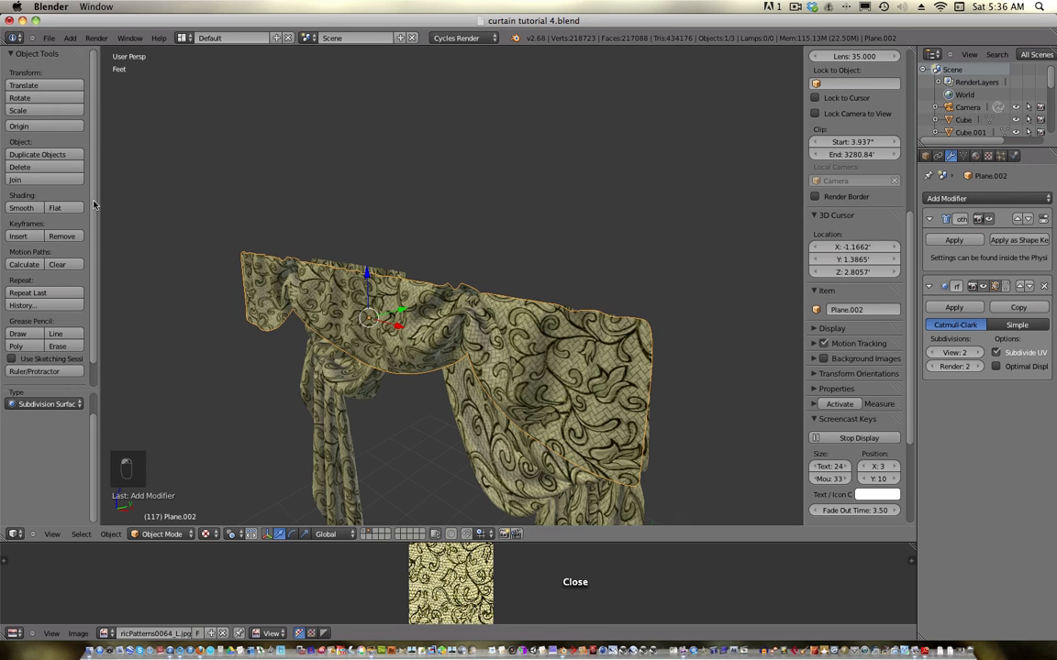
left_click(22, 207)
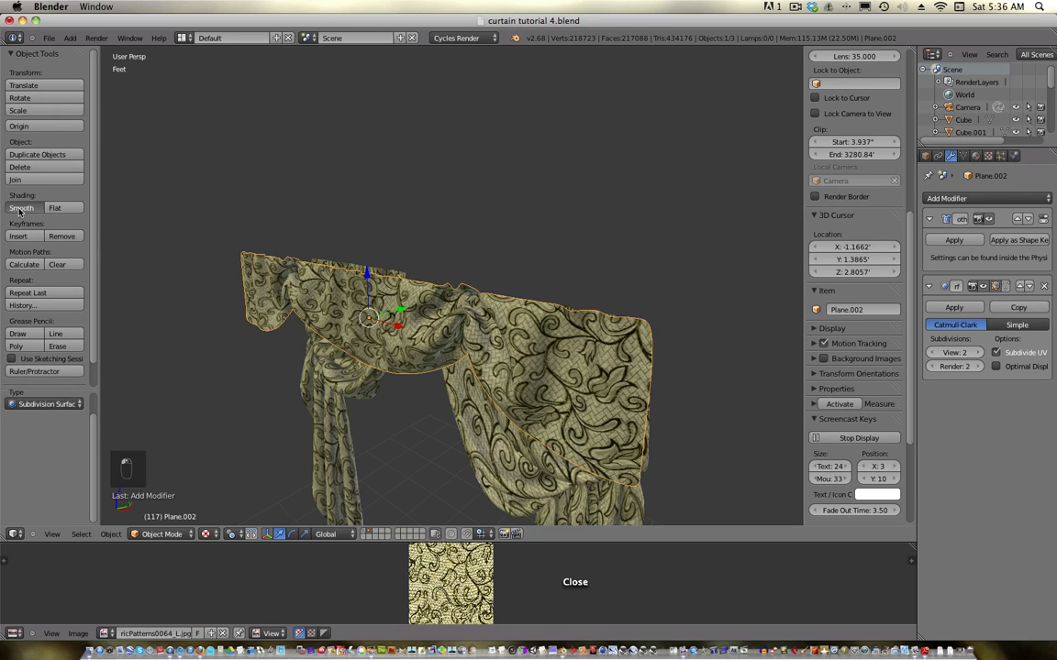
- Apply the upper curtain's cloth modifier and shift the curtain about 2.55 inches along Y
left_click(954, 241)
middle_click_drag(489, 328, 517, 383)
left_click_drag(401, 317, 429, 297)
middle_click_drag(429, 297, 465, 374)
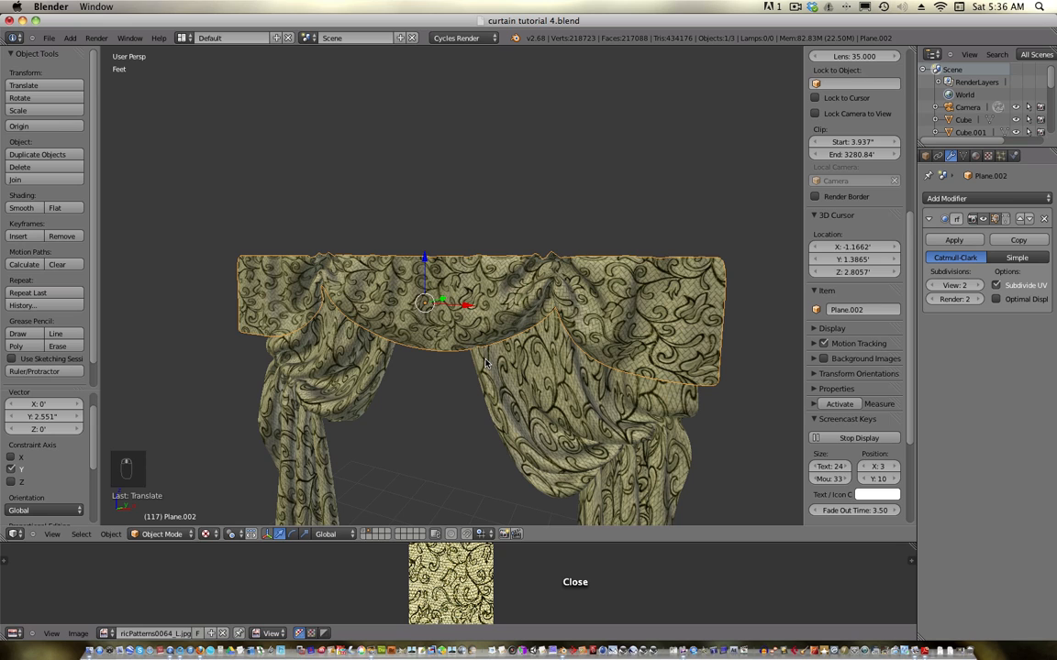
- Move the upper curtain and both draped curtains to the first layer and display that layer with the room
key("m")
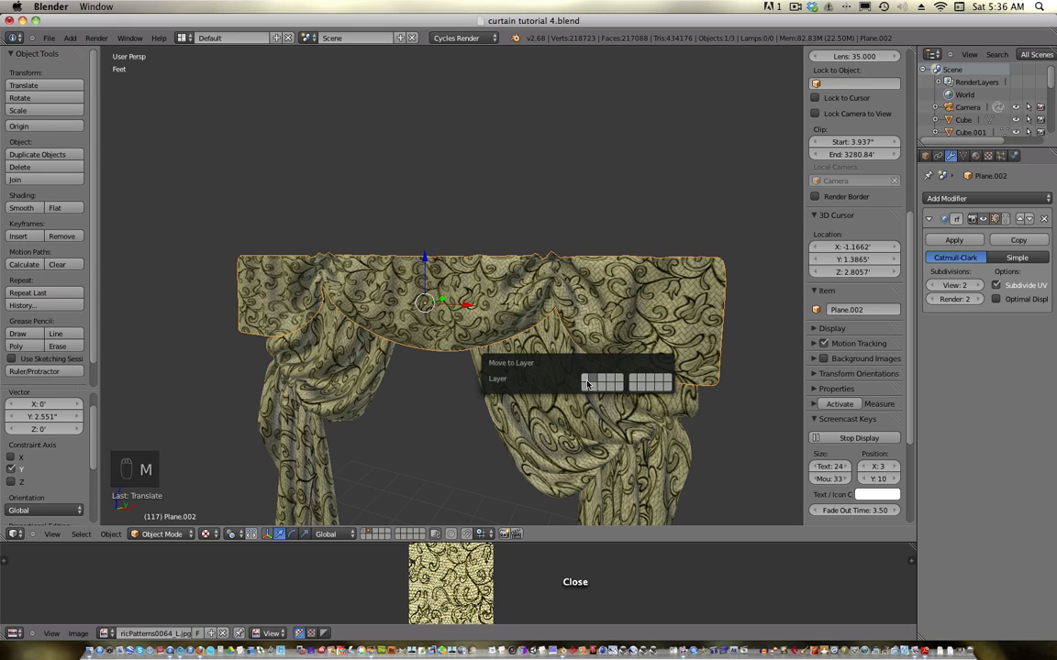
left_click(588, 382)
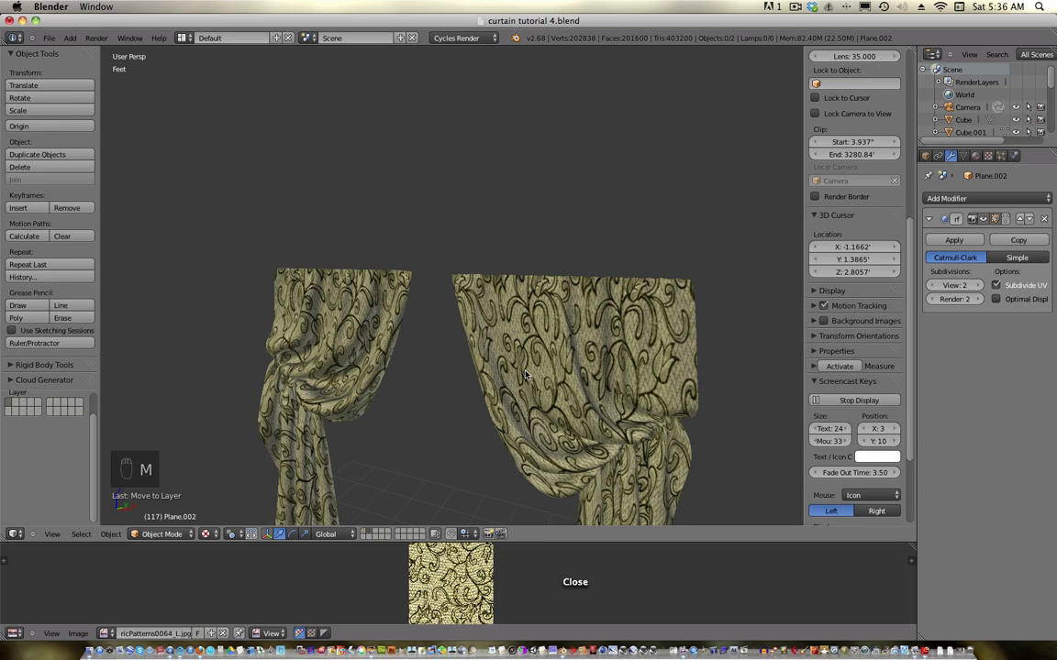
right_click(526, 374)
right_click(343, 346, "shift")
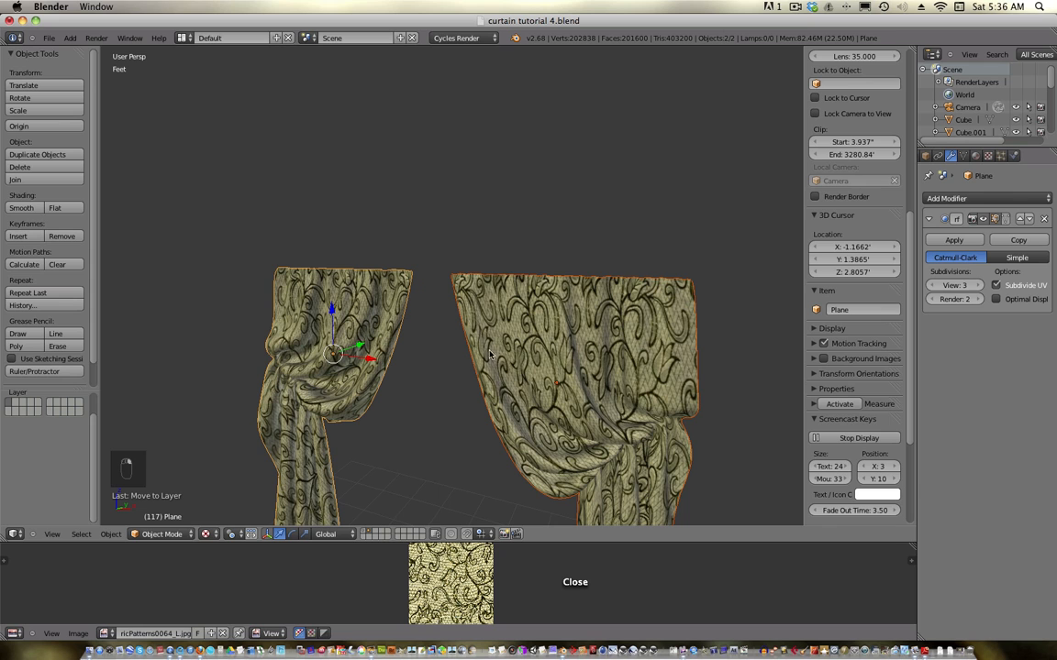
key("m")
left_click(590, 376)
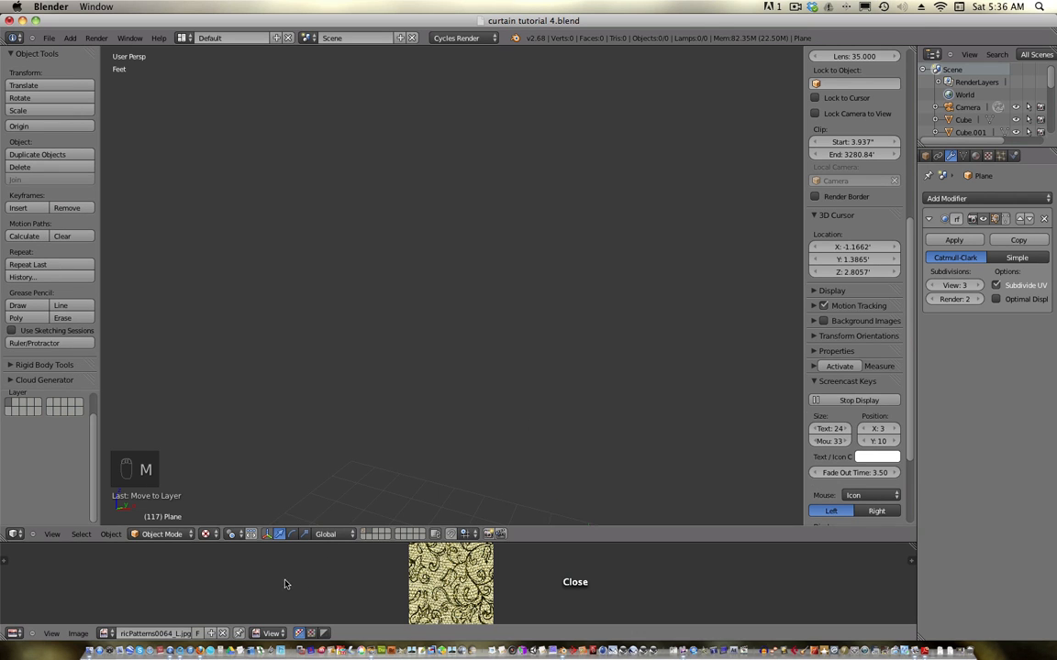
left_click(365, 534)
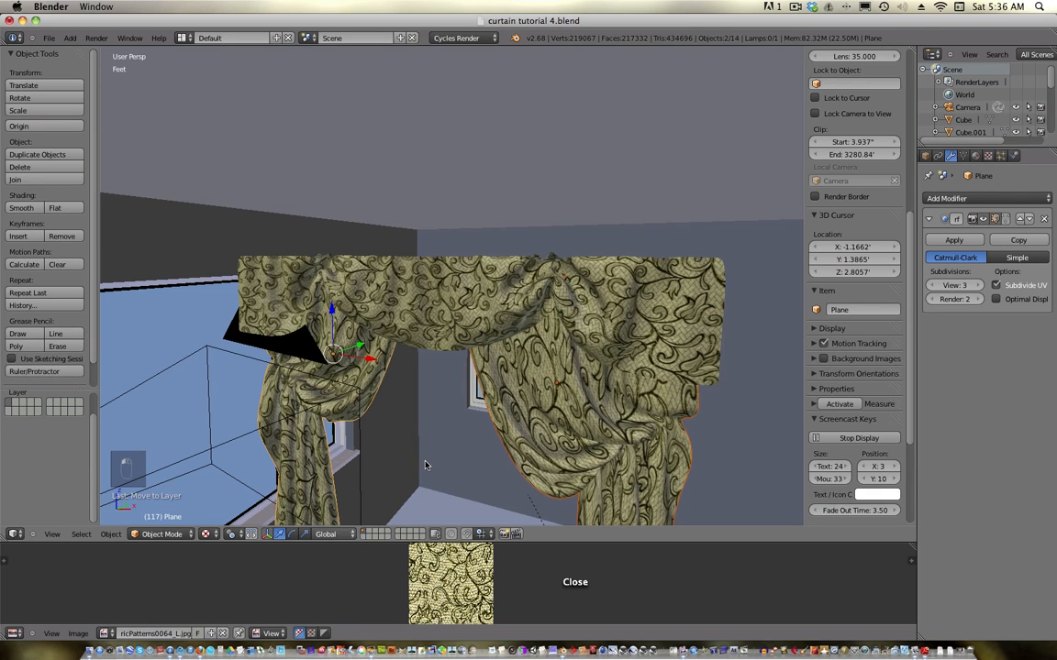
- Select all three curtain pieces and move them about 6.316 feet along Y to the back-wall window in a wireframe top view
right_click(315, 406)
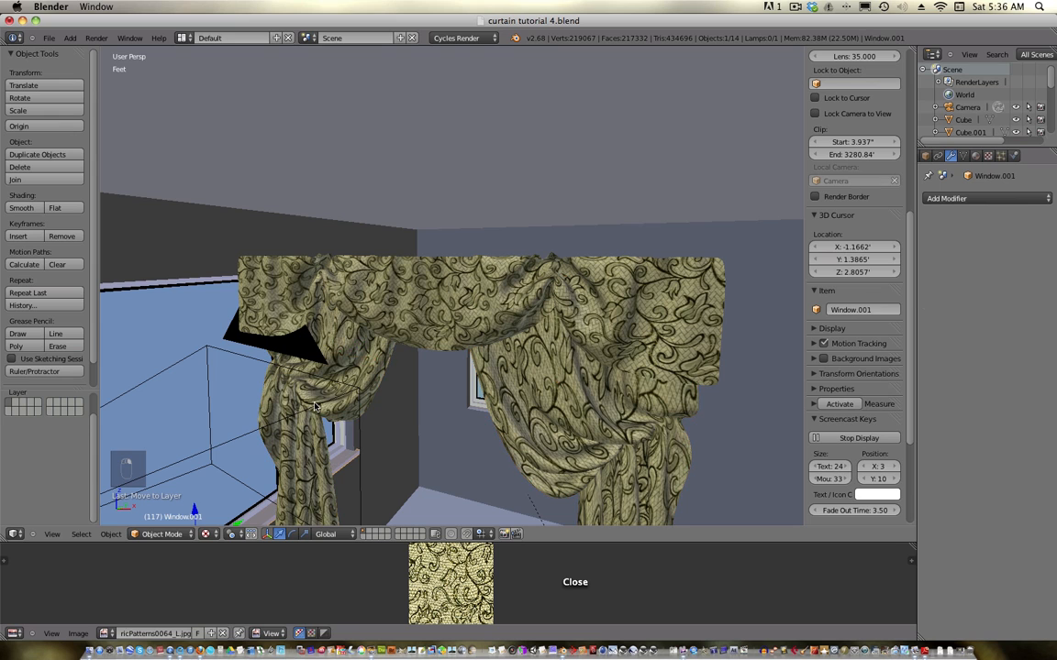
right_click(381, 366)
right_click(420, 302, "shift")
right_click(526, 381, "shift")
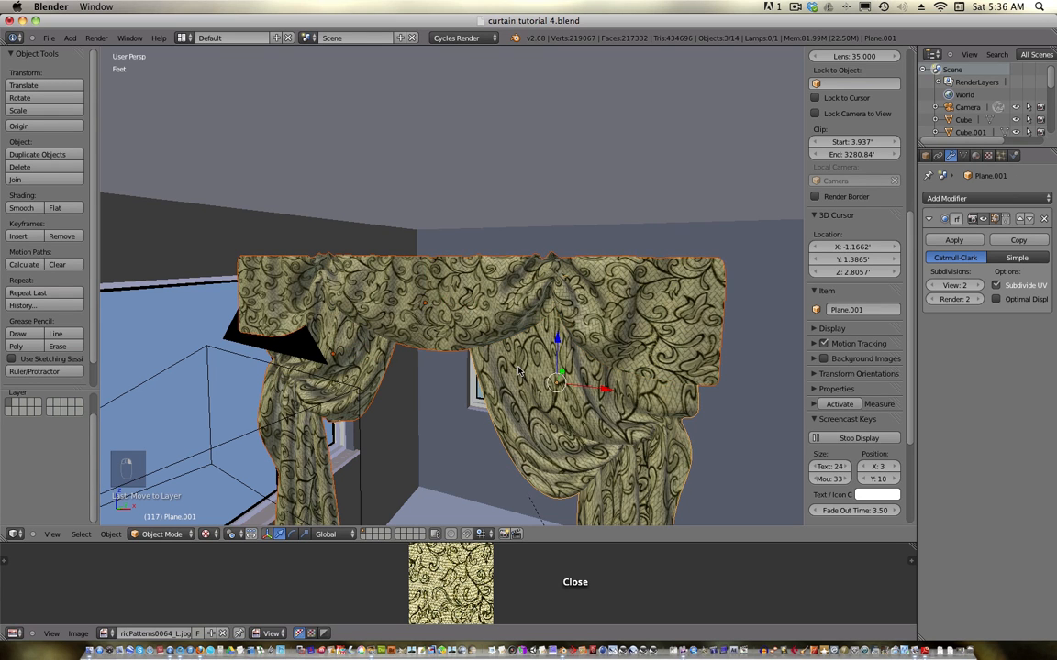
key("z")
key("KP_7")
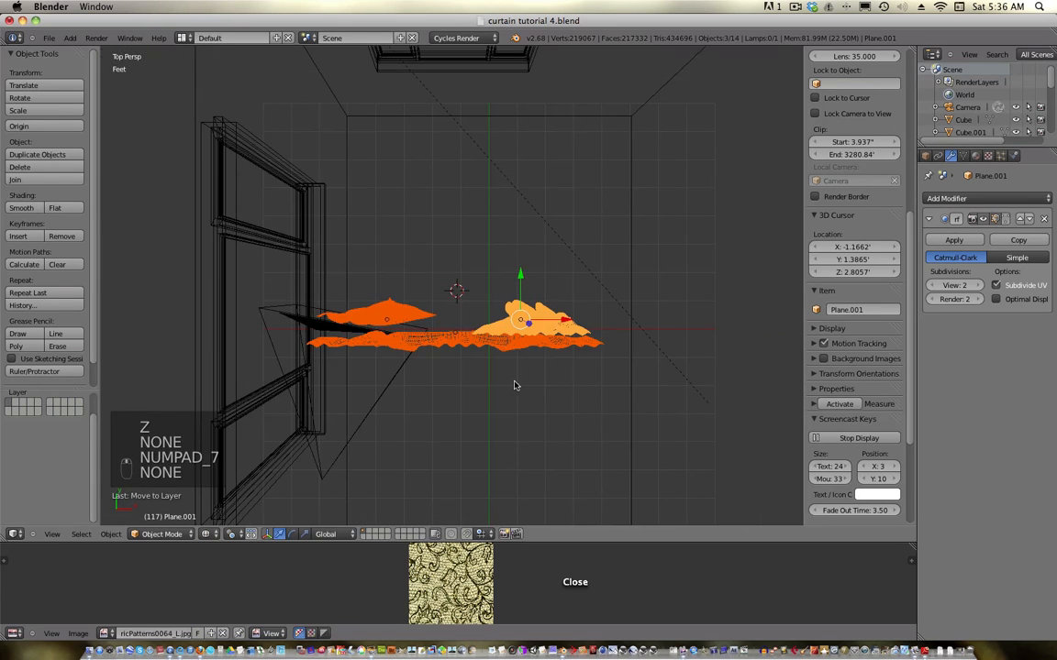
key("KP_5")
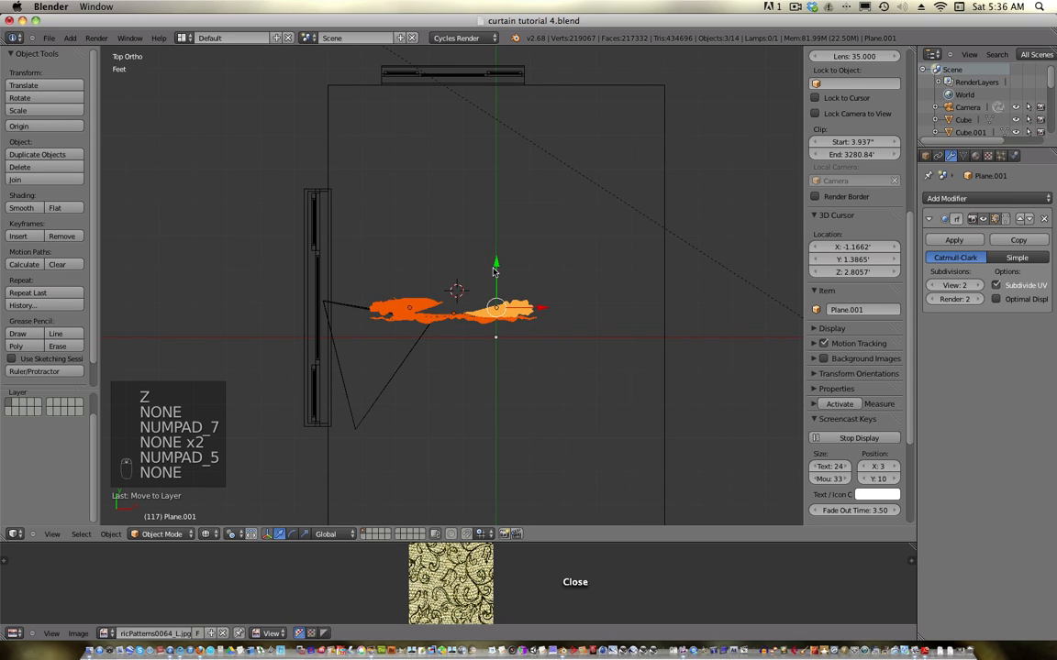
left_click_drag(495, 255, 495, 57)
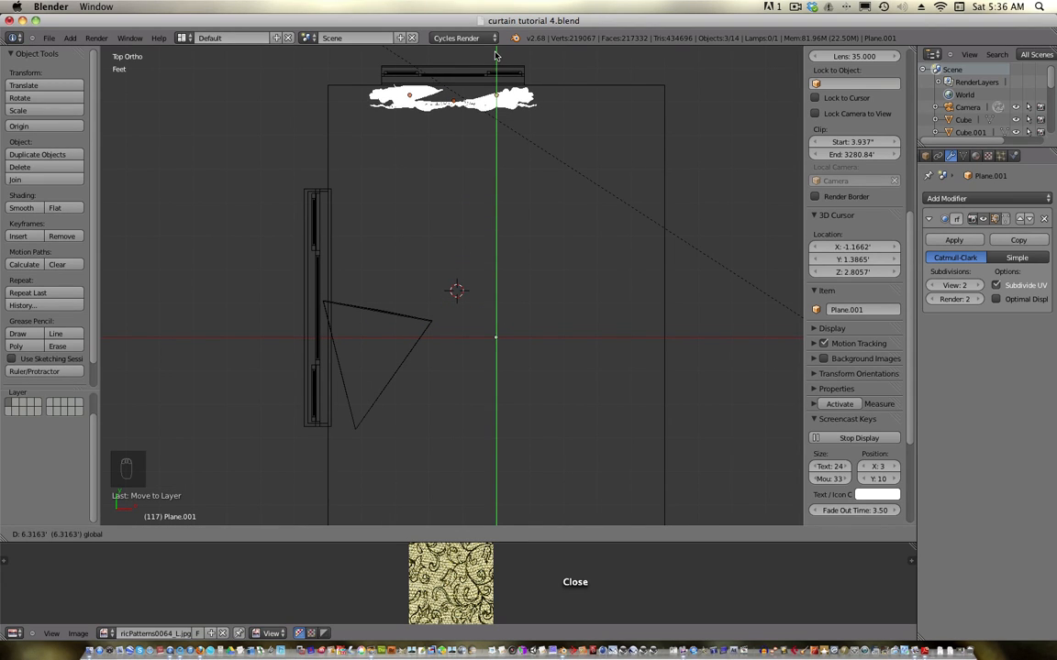
left_click(495, 57)
- Look through the camera at the placed curtains and set the viewport to textured shading
key("KP_0")
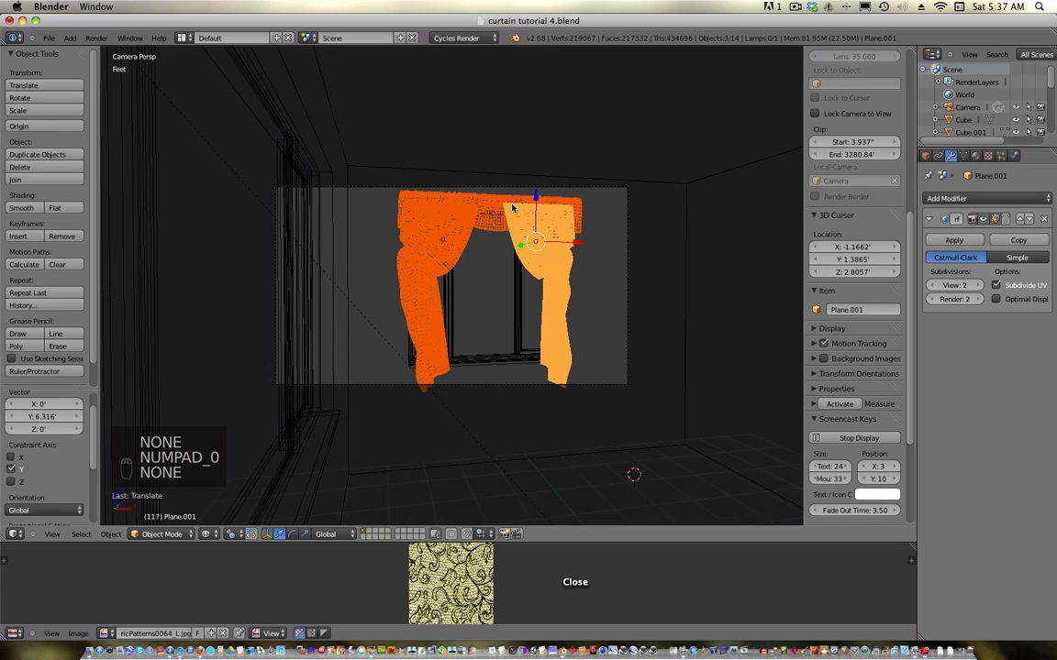
key("z")
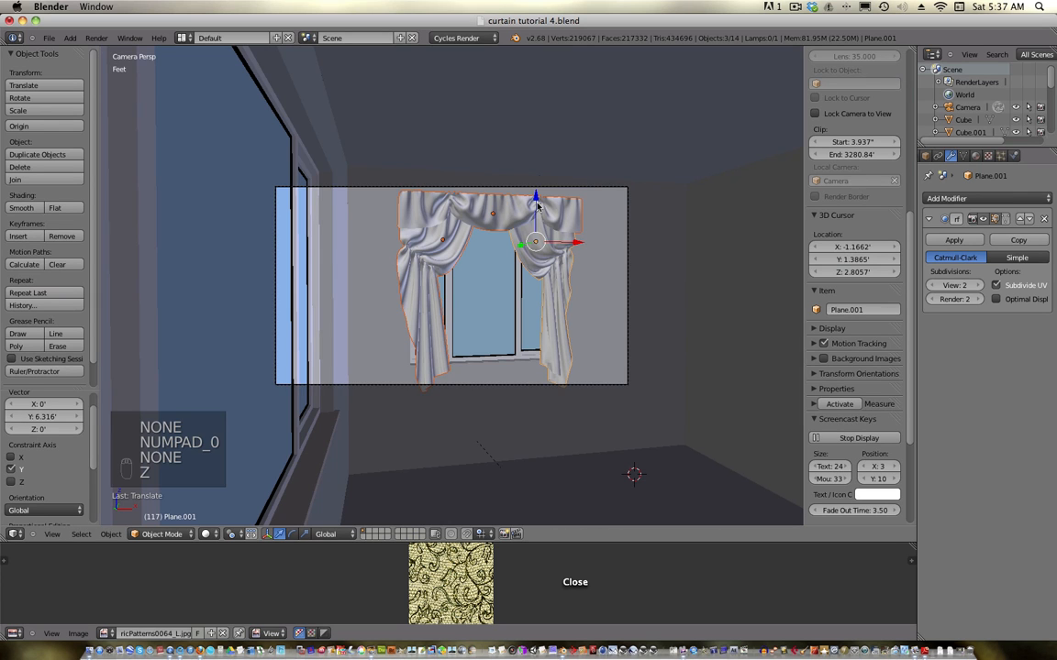
left_click(217, 532)
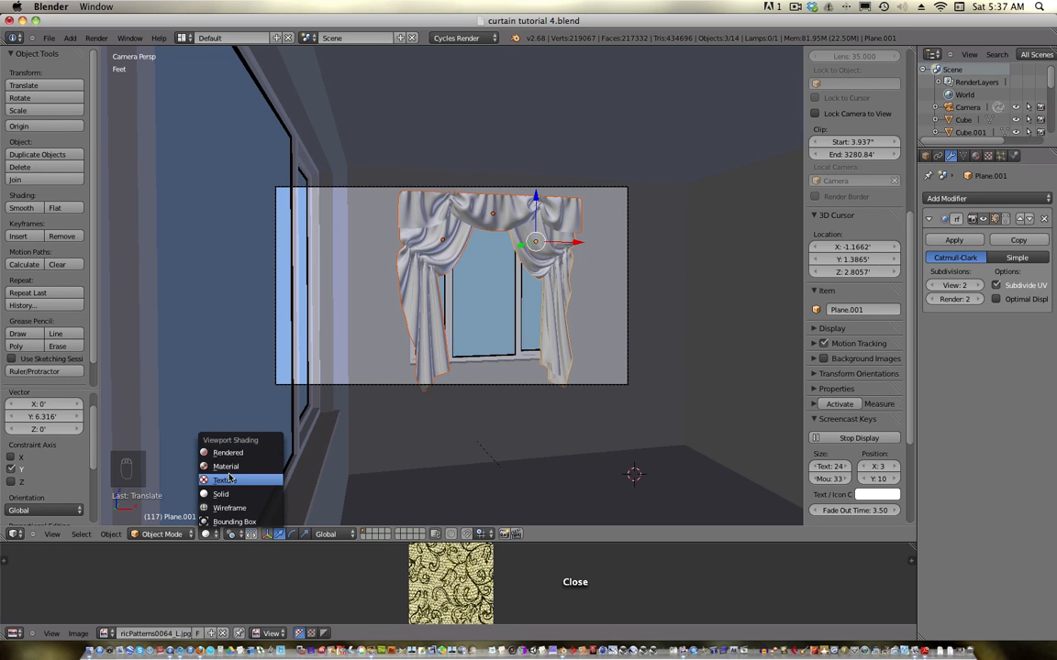
left_click(227, 480)
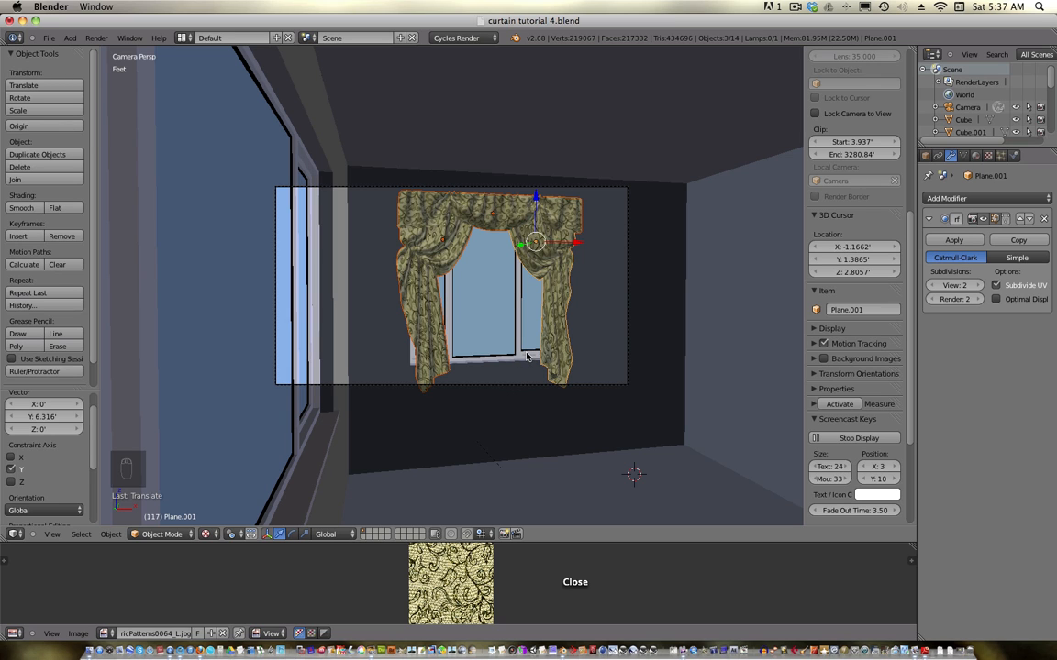
- Move the camera about 9.5 inches along X and -1.76 inches along Y to reframe the curtained window
right_click(629, 359)
key("g")
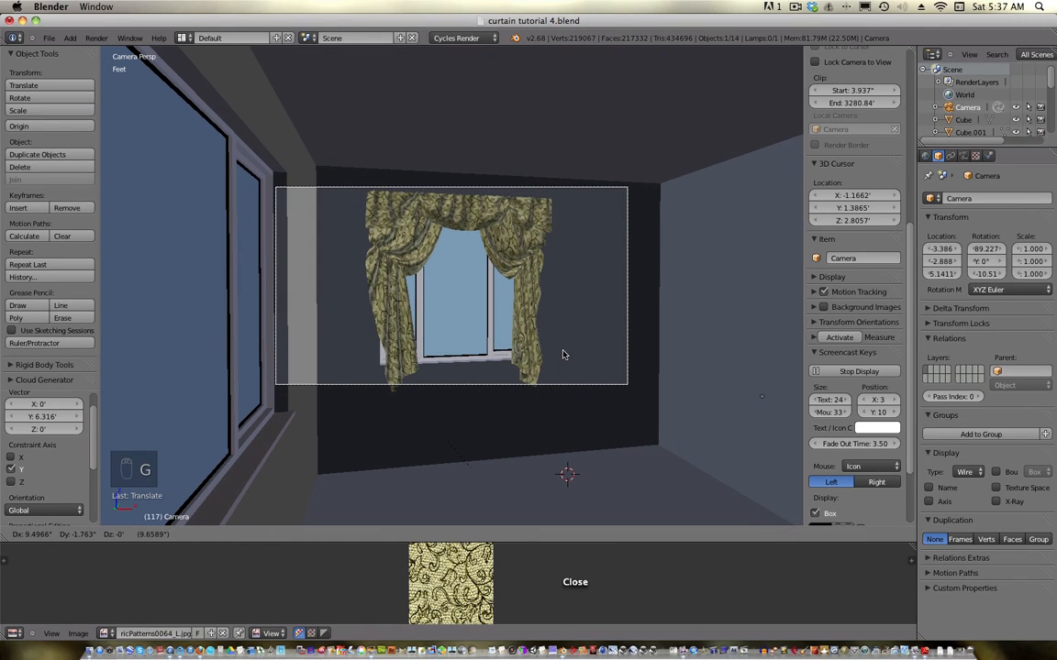
left_click(563, 354)
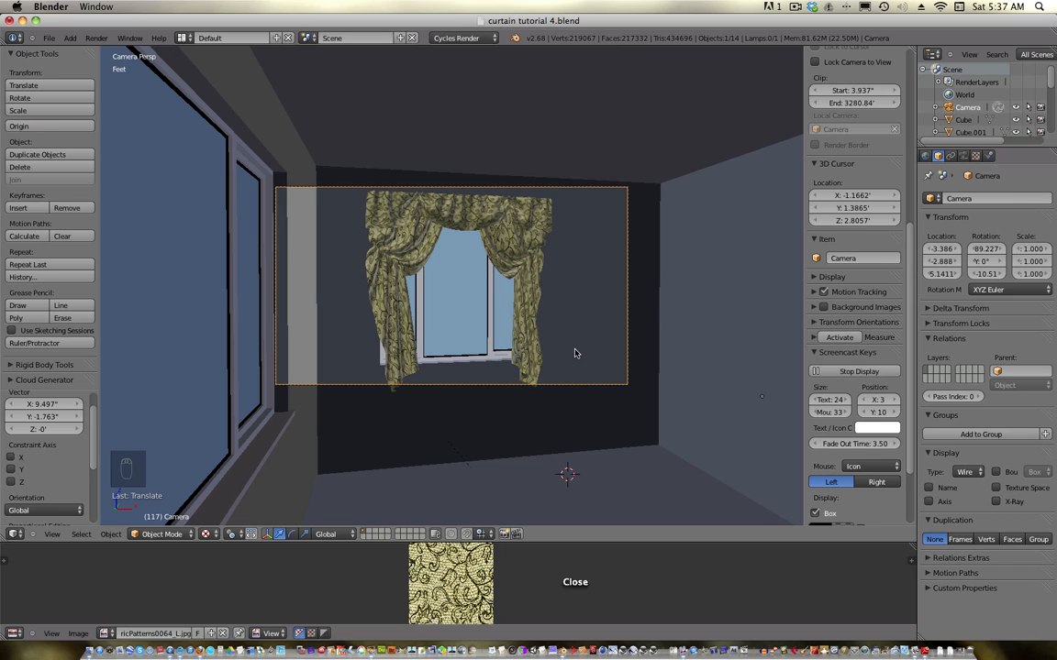
key("shift+f")
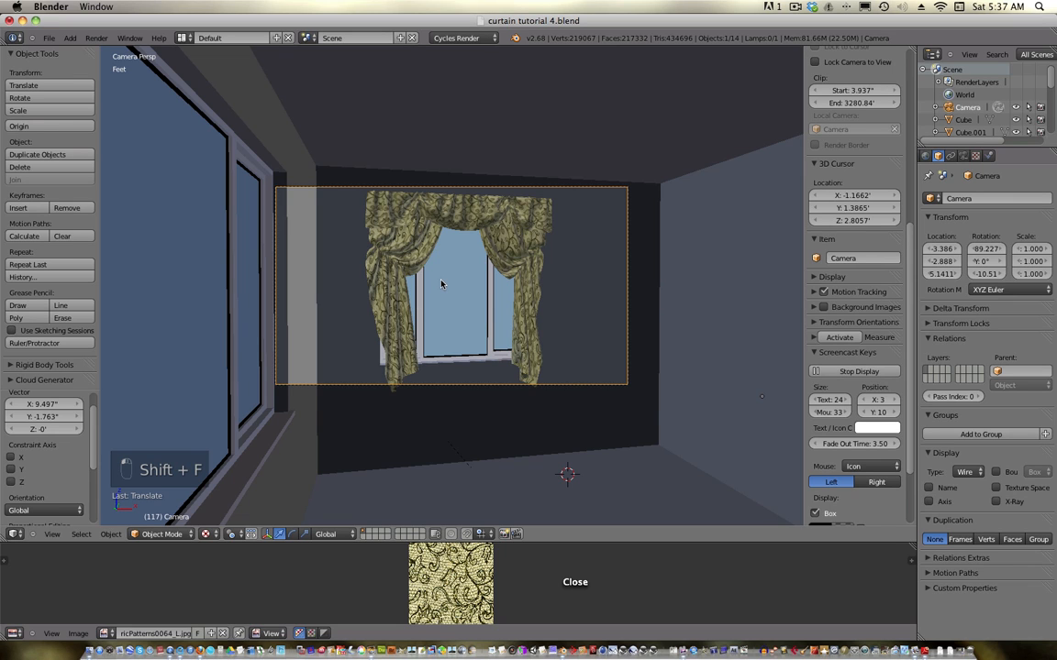
- Add a cube mesh to the room in a wireframe top orthographic view
right_click(441, 285)
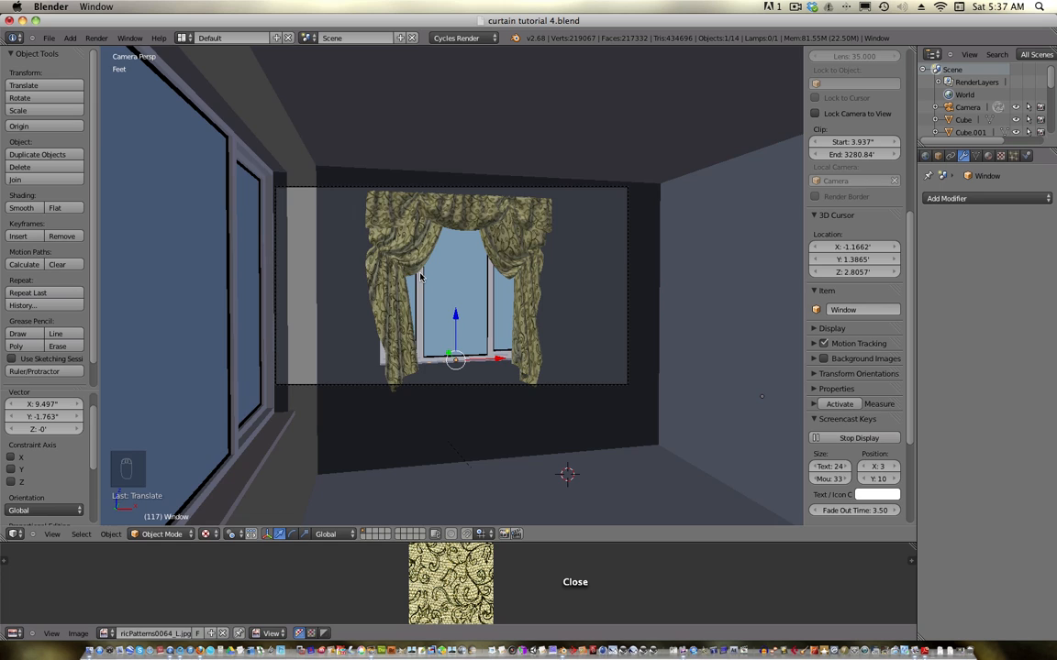
key("KP_0")
key("z")
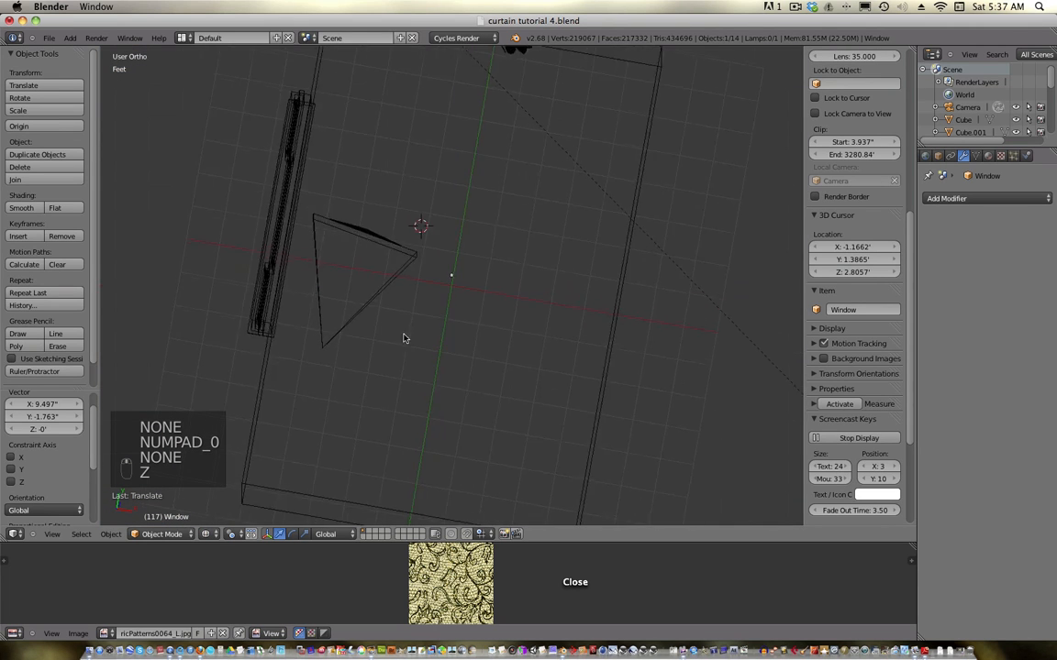
middle_click_drag(403, 338, 423, 358)
key("KP_5")
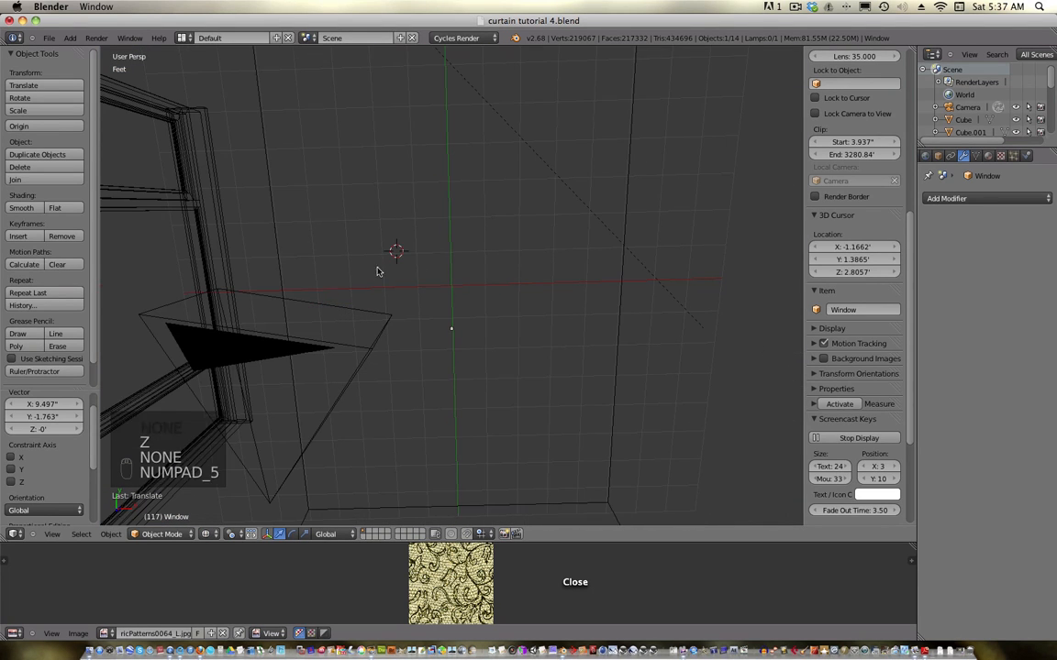
key("KP_5")
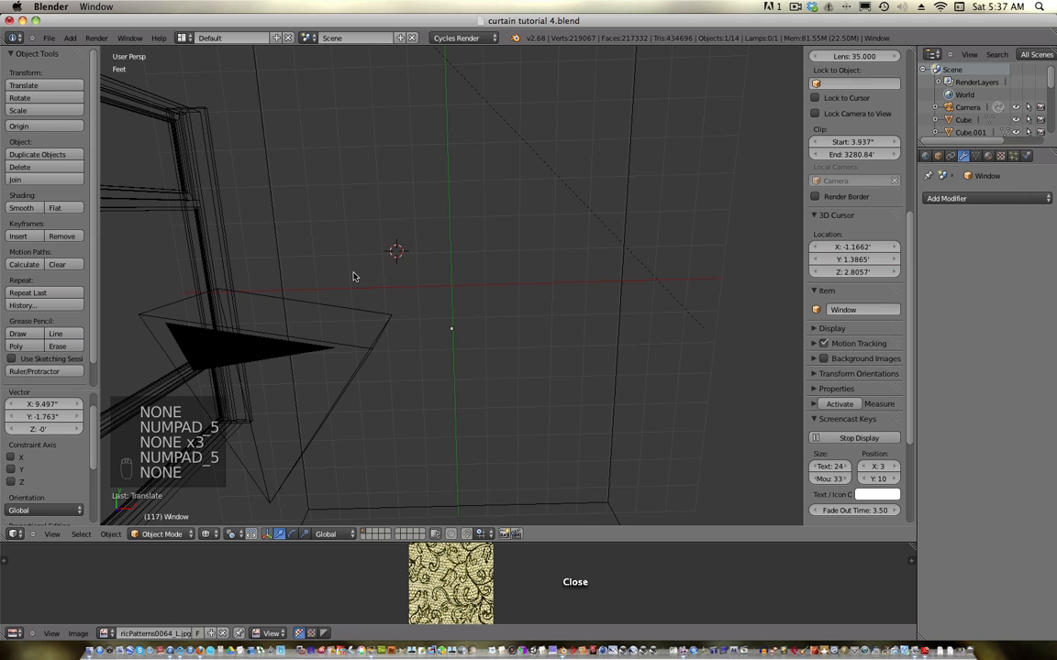
key("KP_5")
key("KP_7")
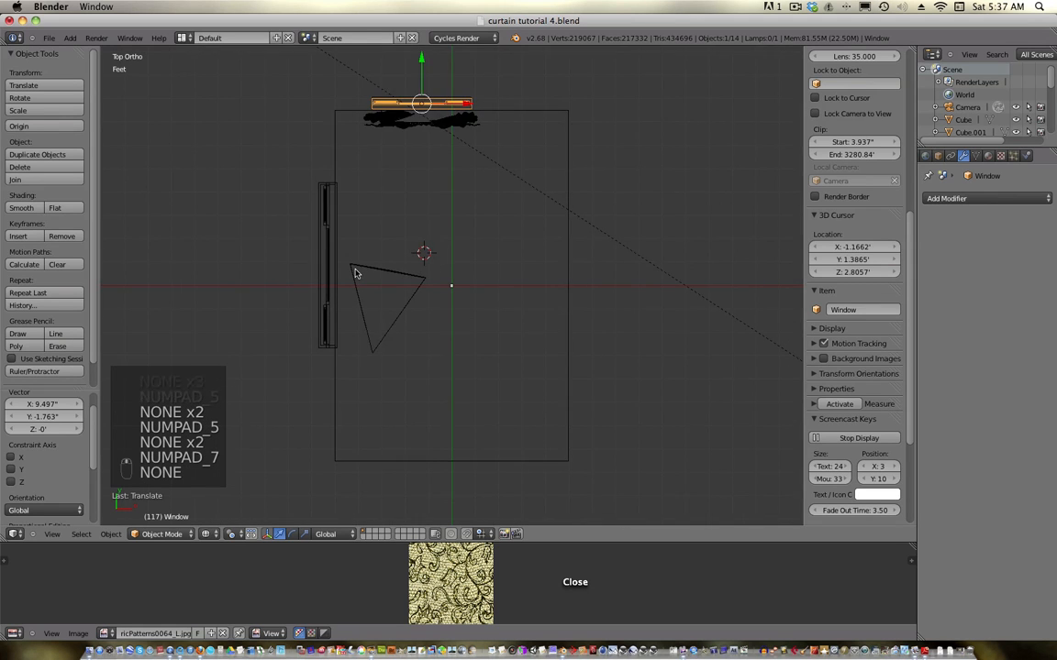
scroll(357, 273, "up", 3)
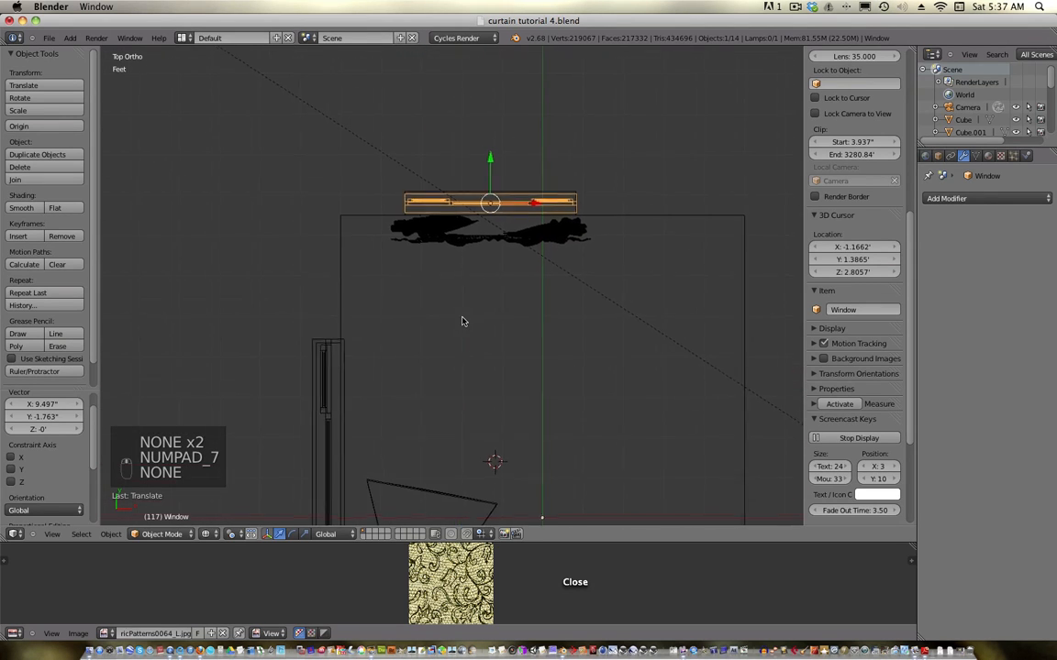
key("z")
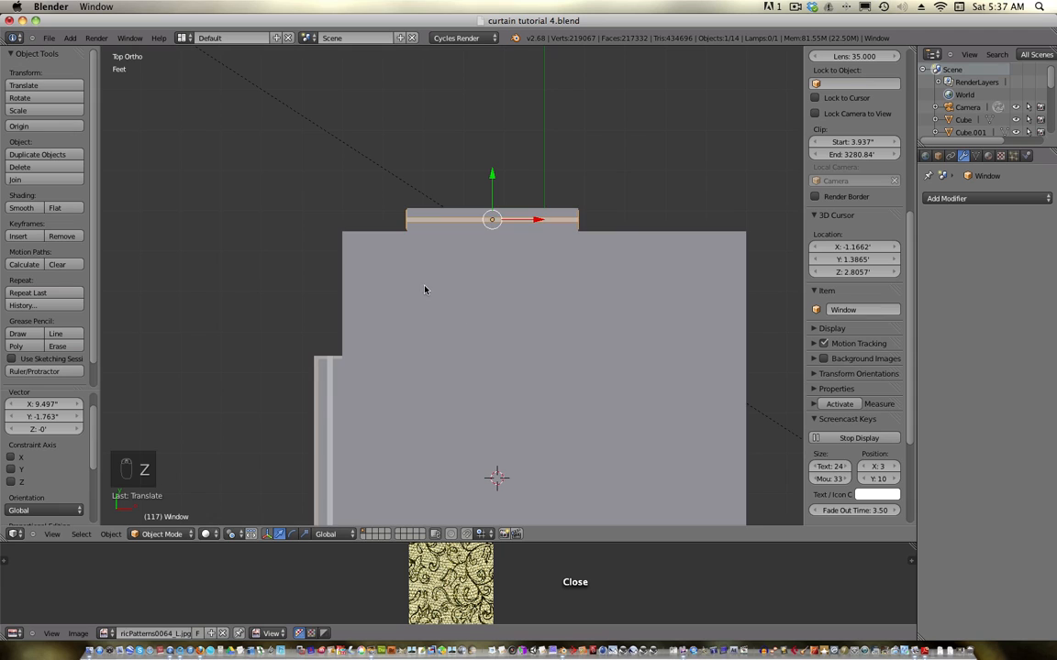
key("z")
key("a")
key("shift+a")
mouse_move(436, 285)
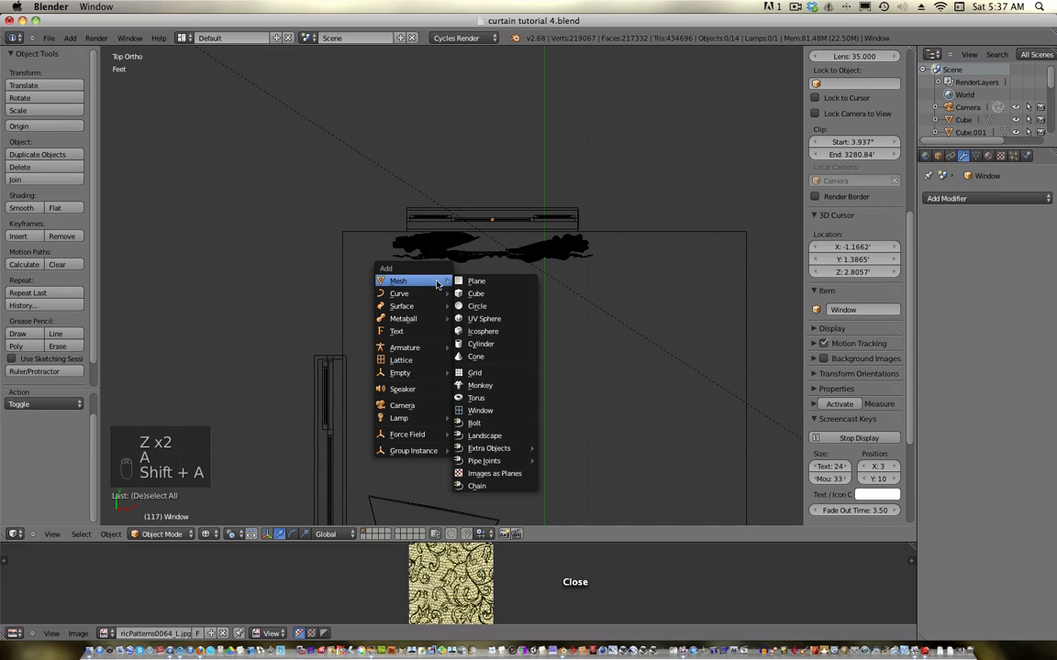
left_click(476, 293)
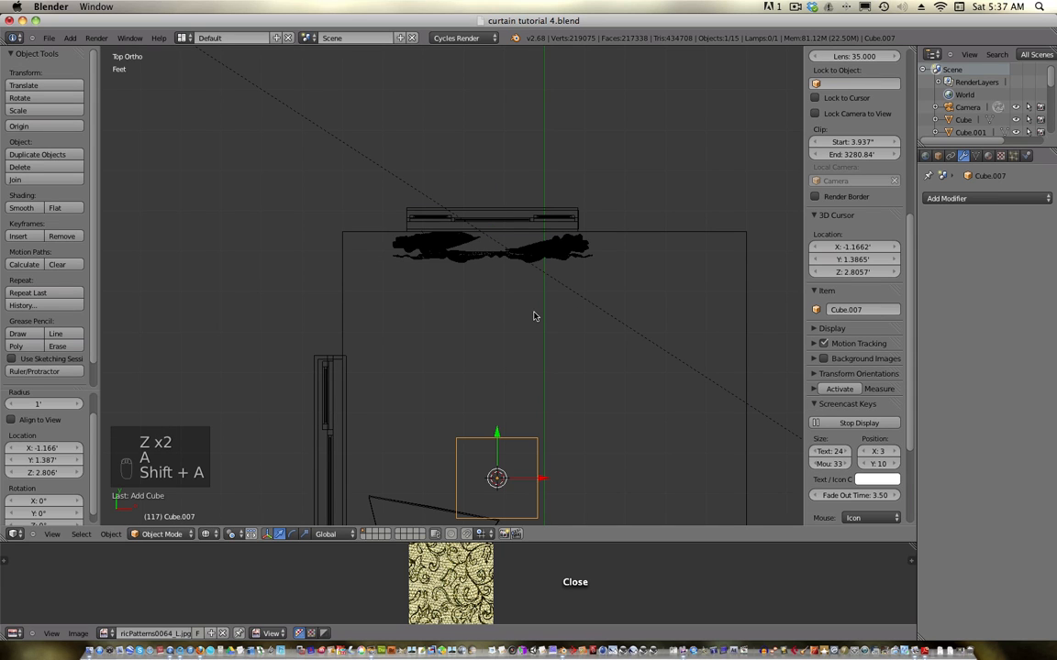
key("s")
key("x")
right_click(630, 365)
key("s")
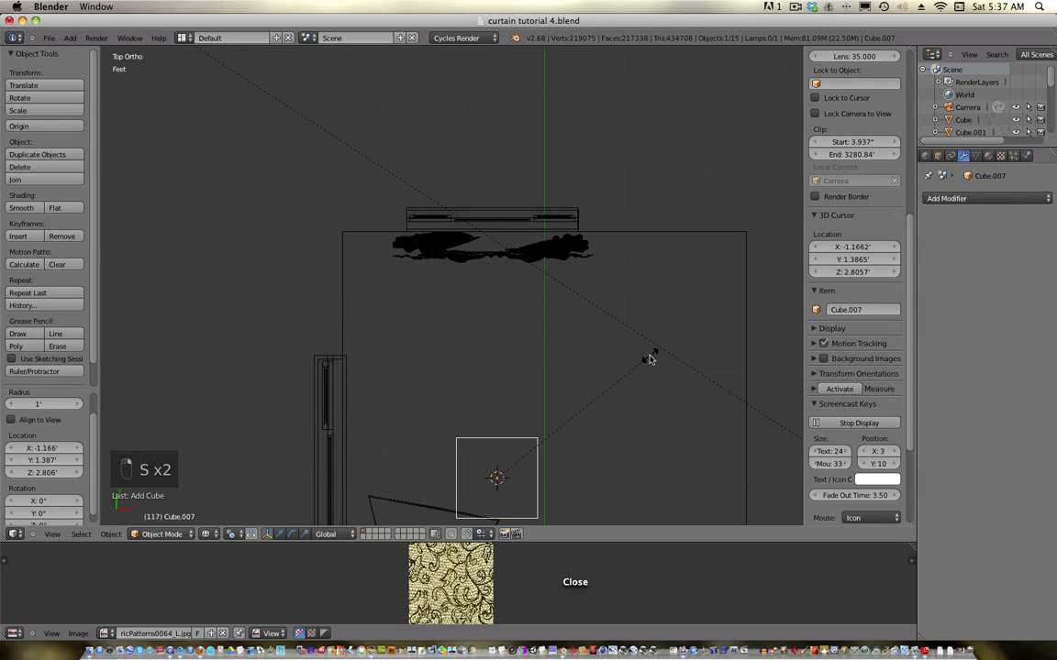
right_click(577, 399)
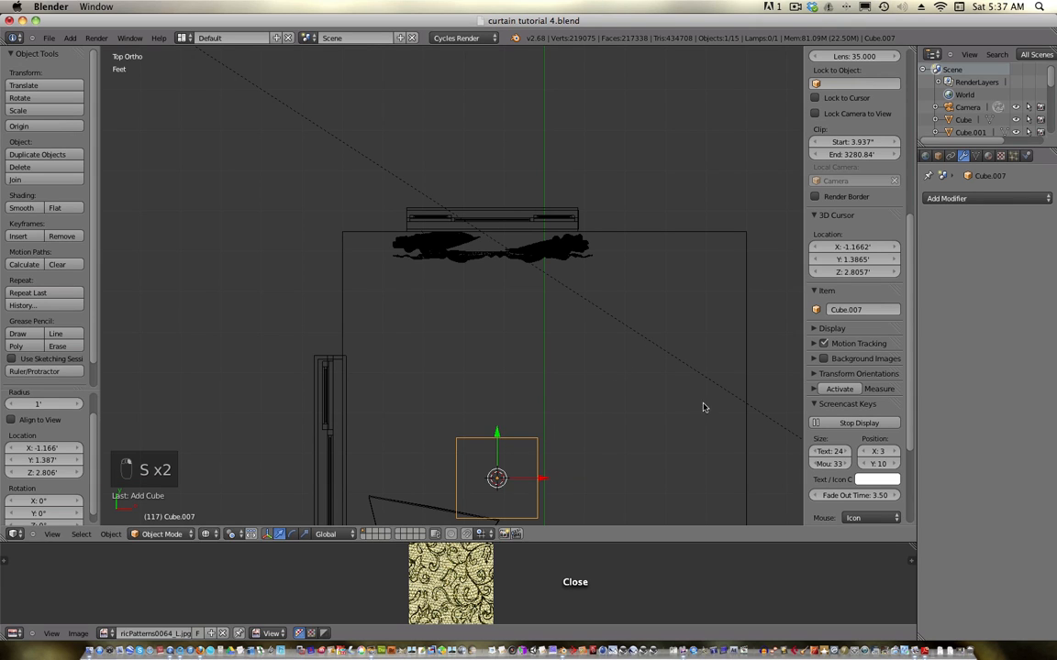
- Flatten the cube along Y into a thin bar and move it along Y to just in front of the curtains
key("s")
key("y")
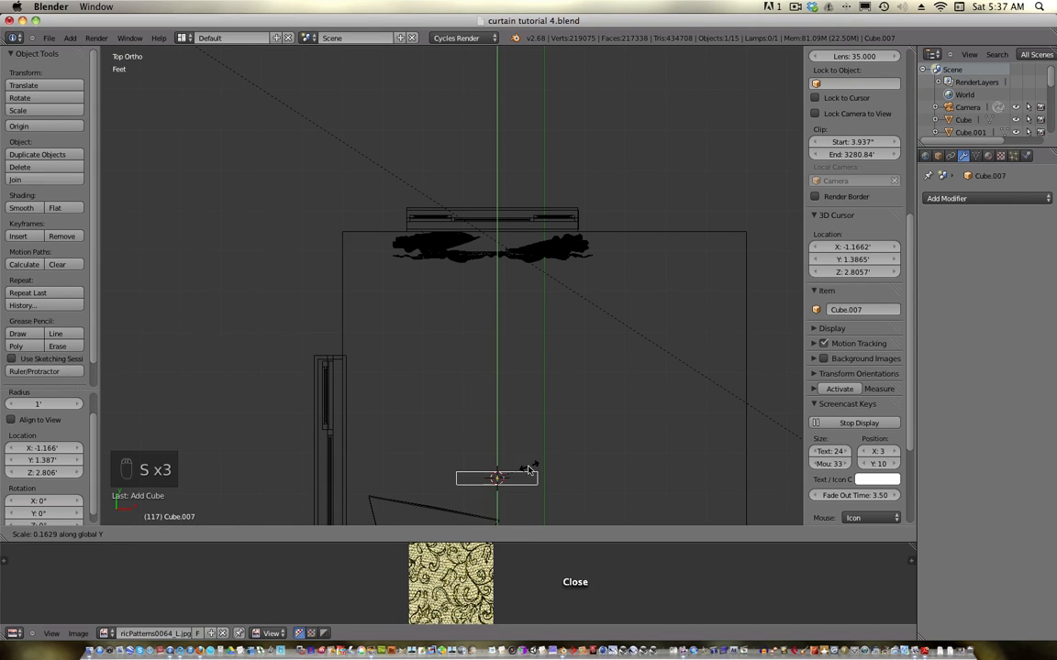
left_click(507, 476)
left_click_drag(500, 445, 506, 240)
scroll(509, 248, "up", 7)
middle_click_drag(512, 255, 345, 424, "shift")
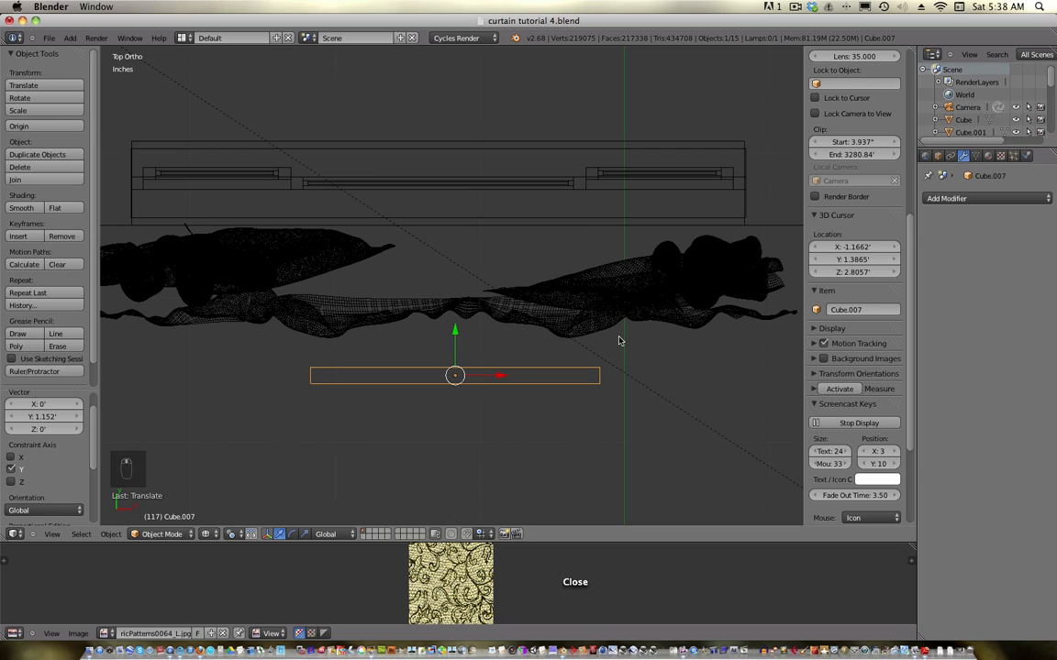
- Thin the bar further along Y and move it about 1.5 inches along Y closer to the curtains
key("s")
key("y")
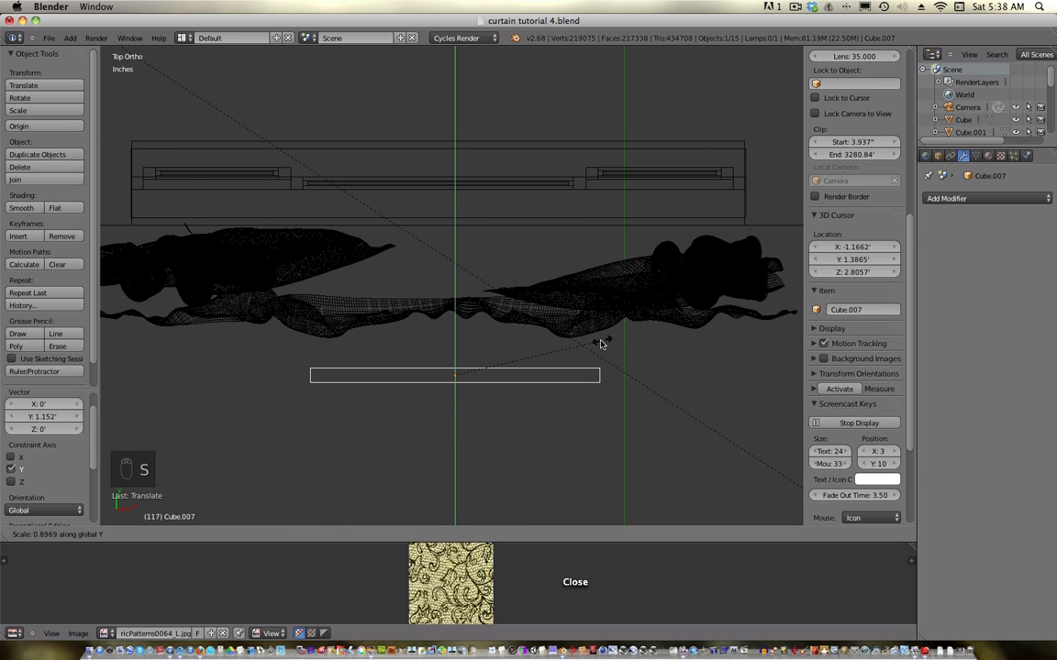
left_click(547, 355)
left_click_drag(454, 330, 475, 316)
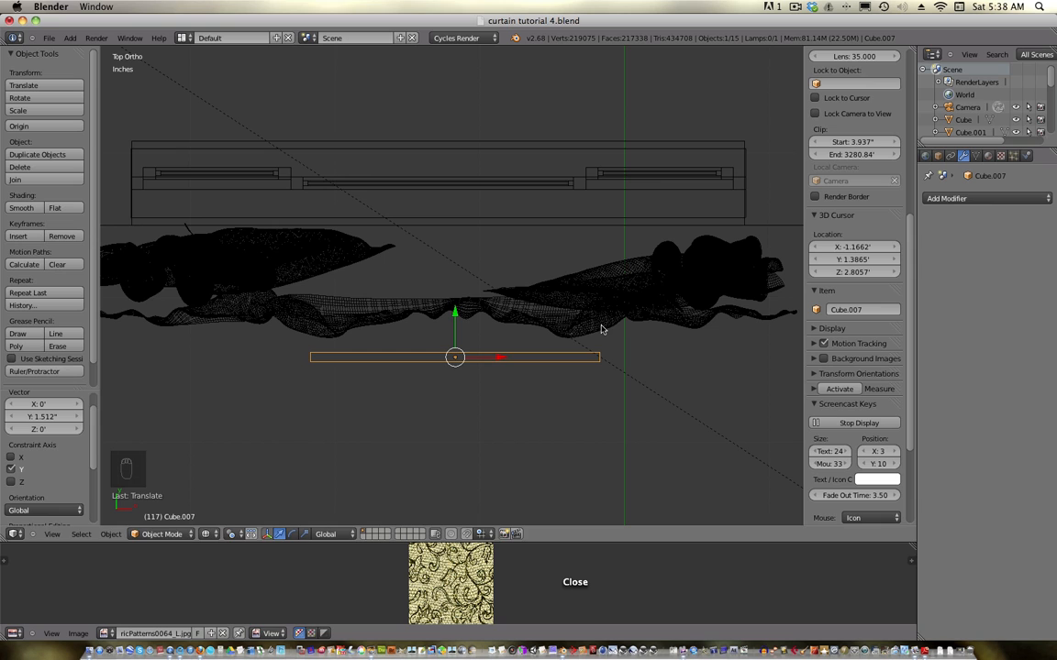
- Stretch the bar along X by a factor of about 2.53, then slightly more so it extends past both curtain ends
key("s")
key("x")
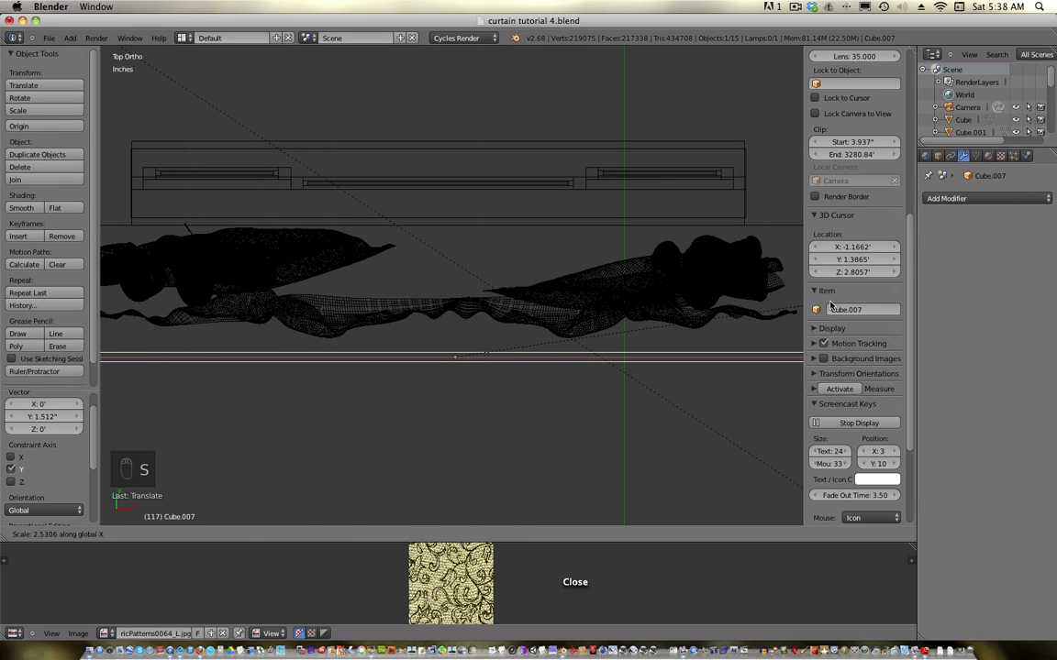
left_click(830, 305)
scroll(570, 361, "down", 4)
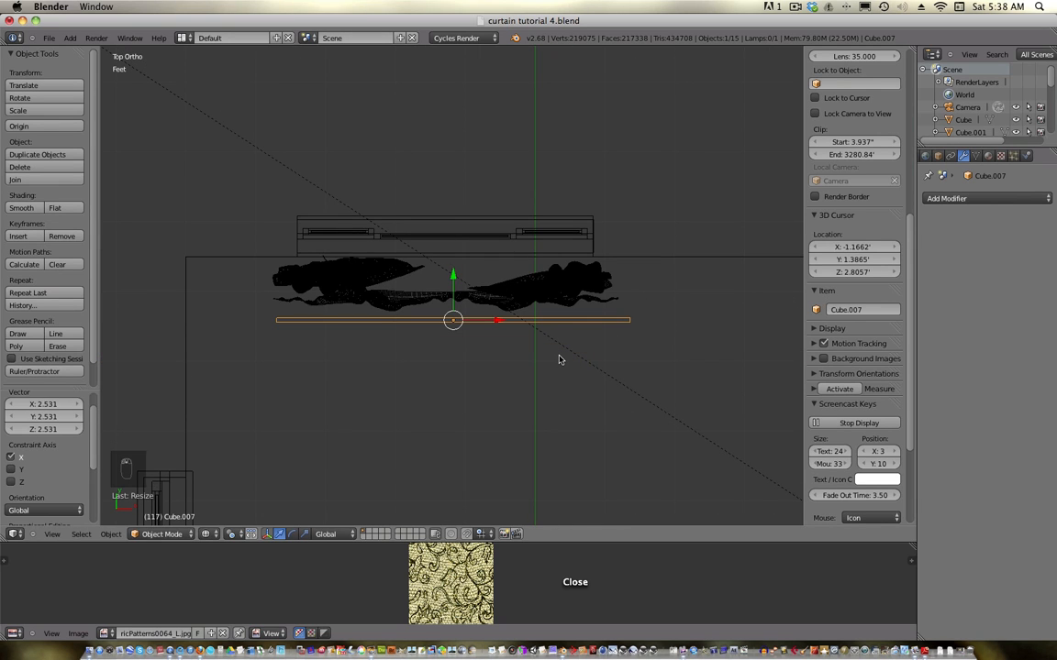
key("s")
key("x")
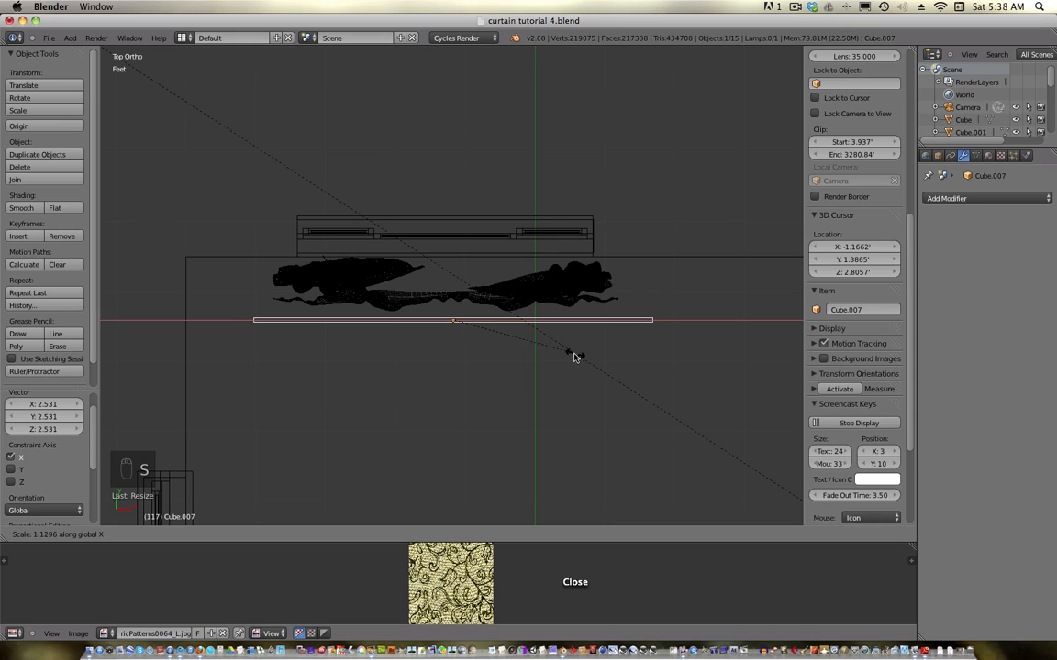
left_click(569, 360)
- Move the bar about -1.4 inches along X and scale it by 0.963 along X to center it on the curtains
left_click_drag(497, 325, 489, 324)
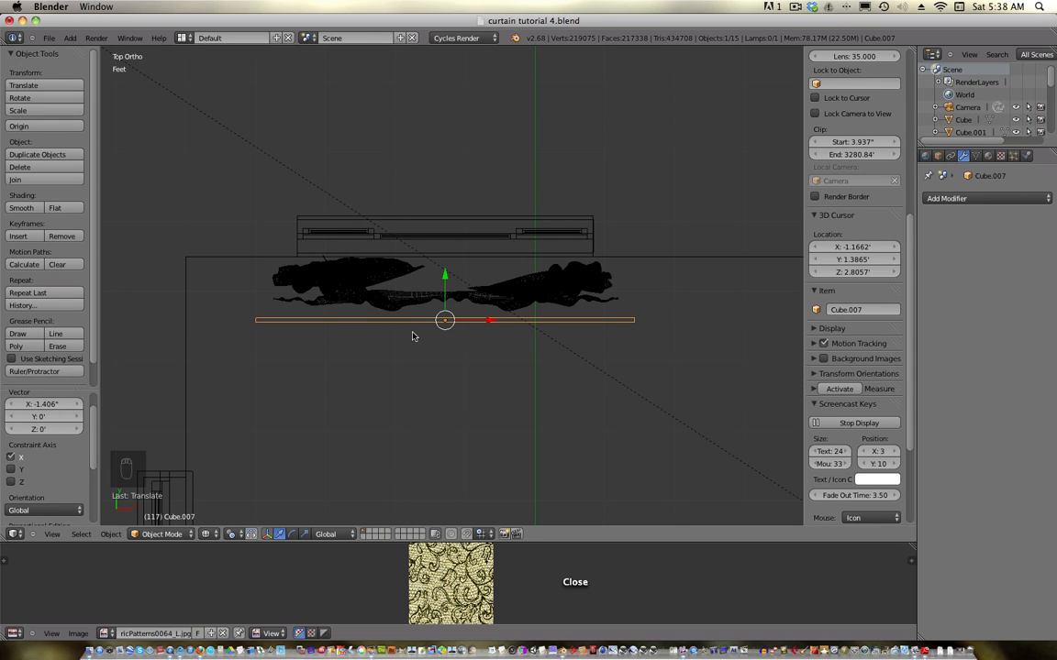
key("s")
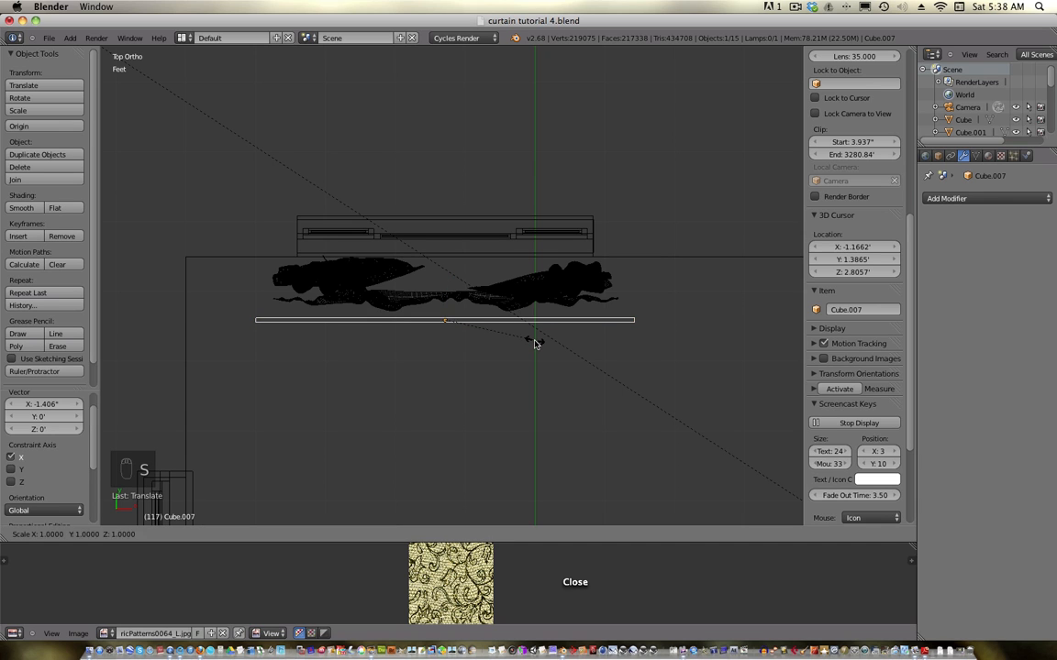
key("x")
left_click(530, 344)
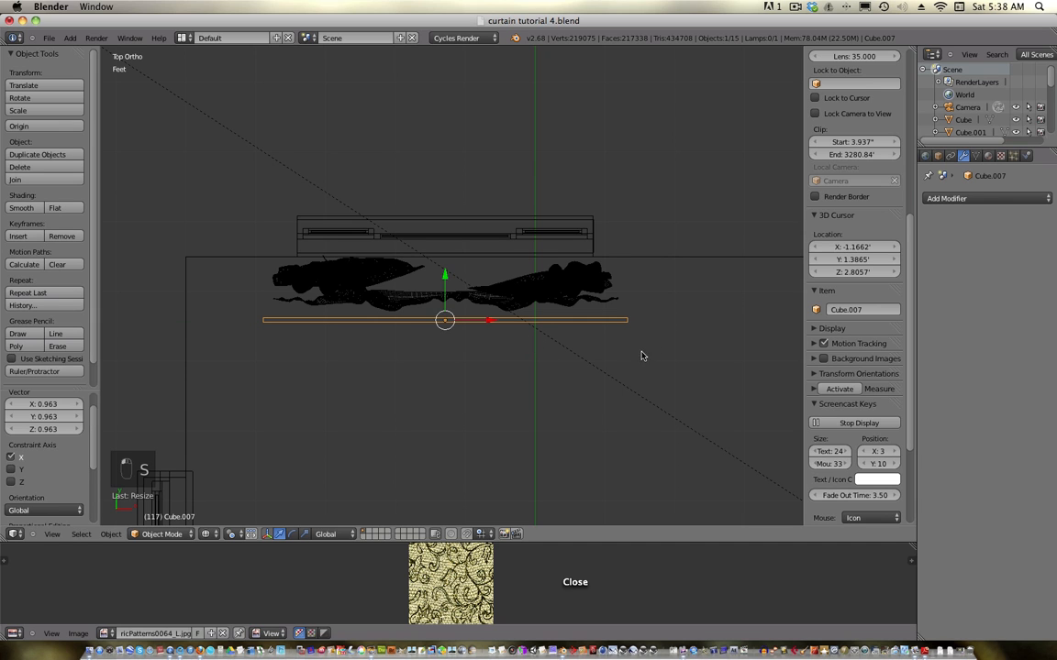
- Enter edit mode on the bar with its +X end in close view
scroll(633, 361, "up", 3)
key("Tab")
middle_click_drag(596, 339, 363, 278, "shift")
scroll(525, 366, "up", 5)
middle_click_drag(551, 342, 462, 386, "shift")
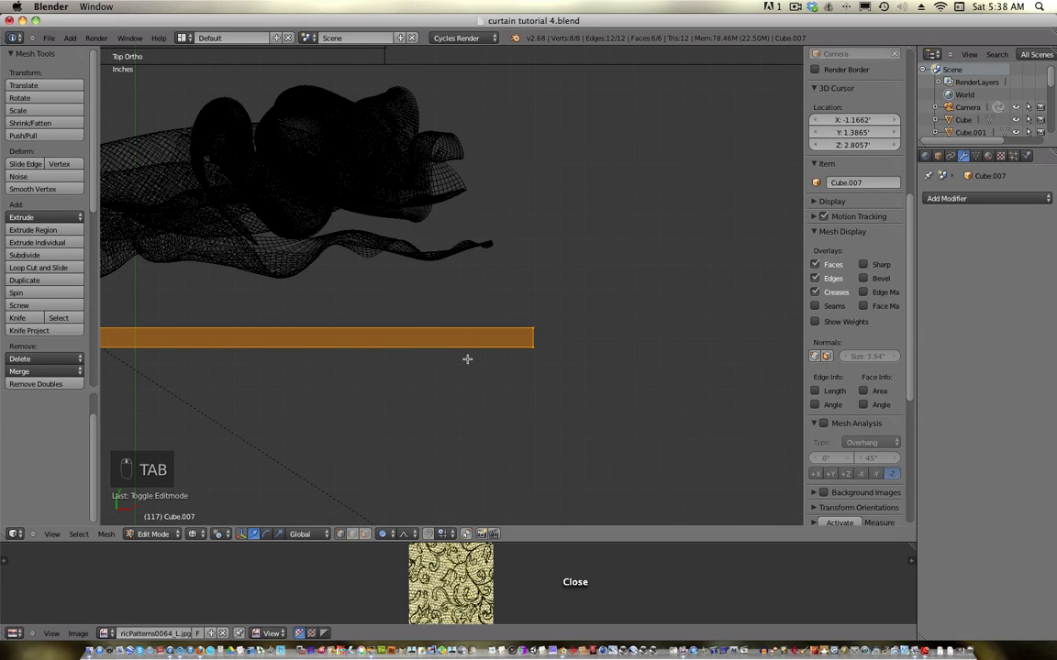
- Try to cut an edge loop across the bar with a slide factor of 0.614 and move it toward the +X end
key("a")
key("ctrl+r")
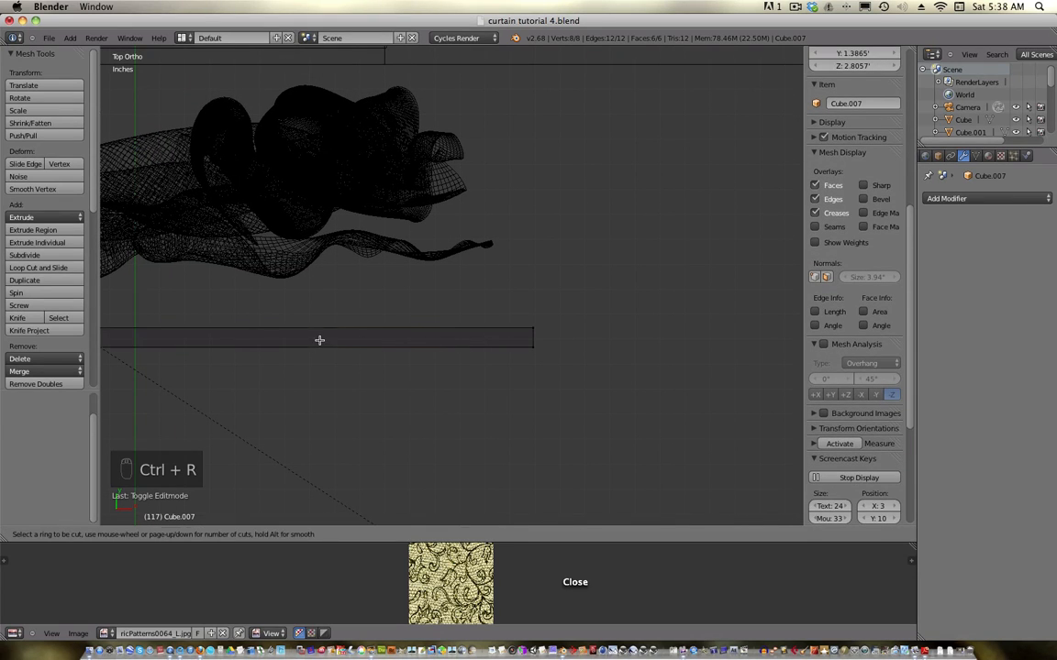
left_click(587, 330)
left_click(500, 352)
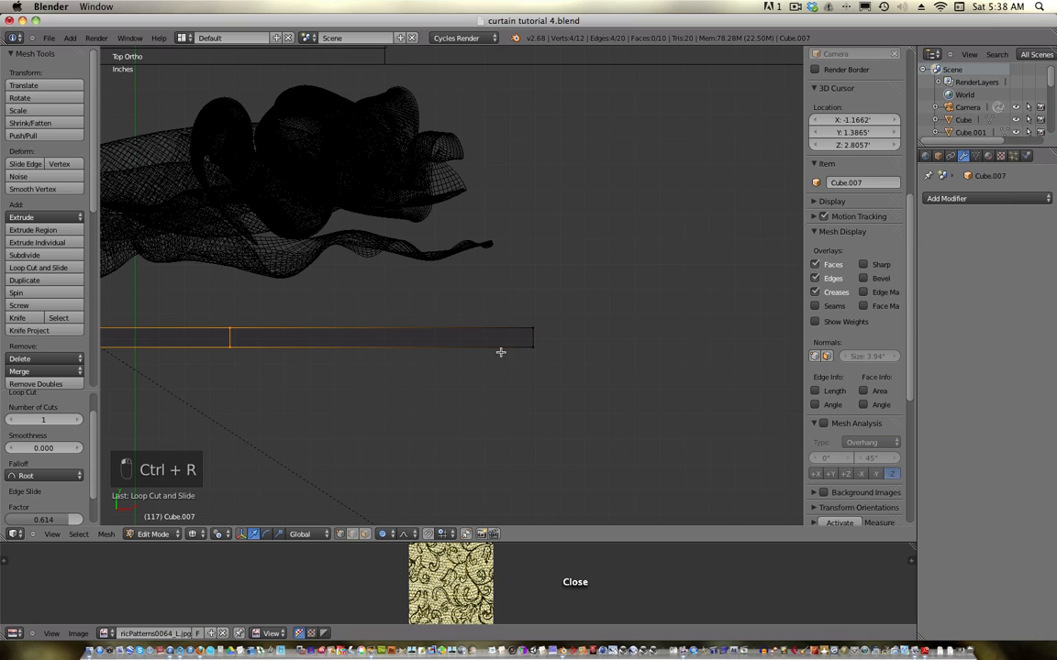
key("g")
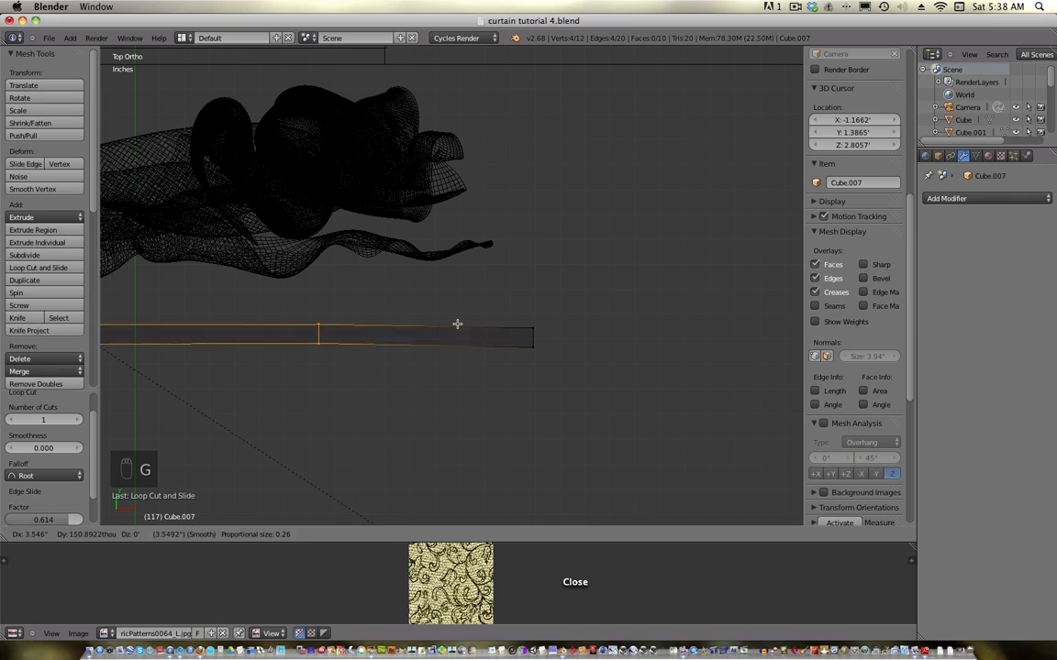
right_click(594, 335)
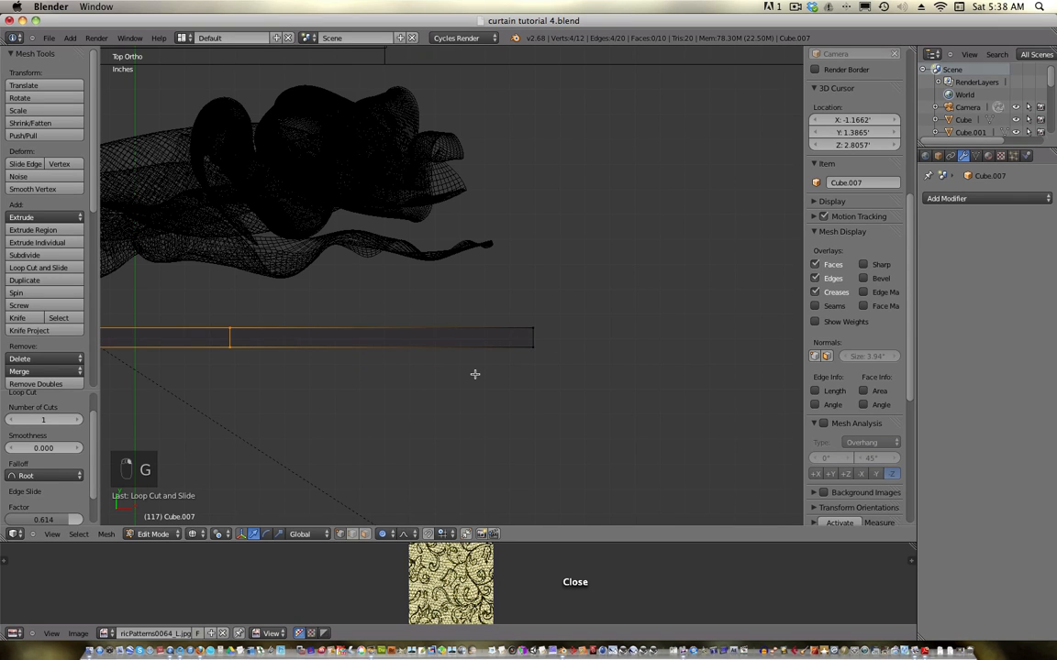
- Undo the loop cut and redo one step to keep the bar's uncut mesh in edit mode
key("super+z")
key("super+z")
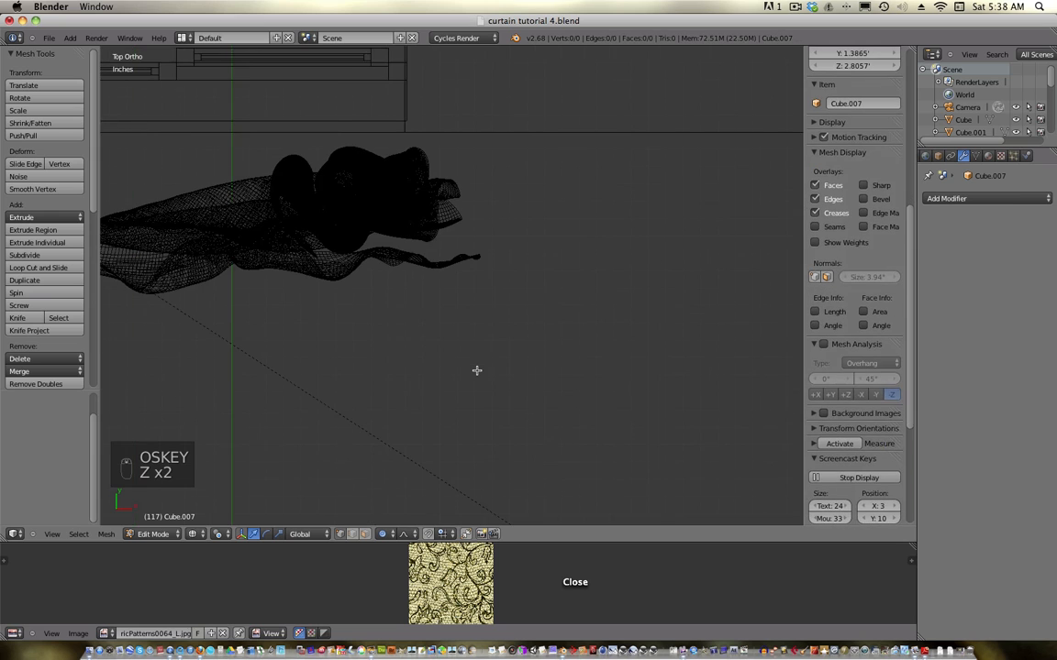
left_click(49, 38)
left_click(70, 37)
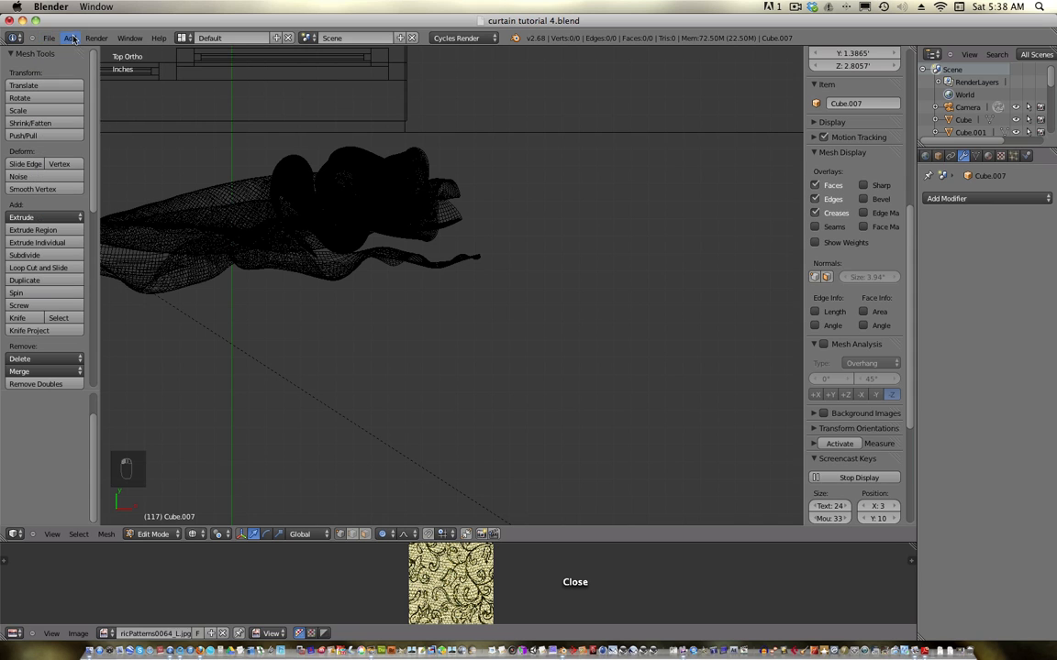
middle_click_drag(279, 227, 479, 256, "shift")
middle_click_drag(337, 288, 441, 239, "shift")
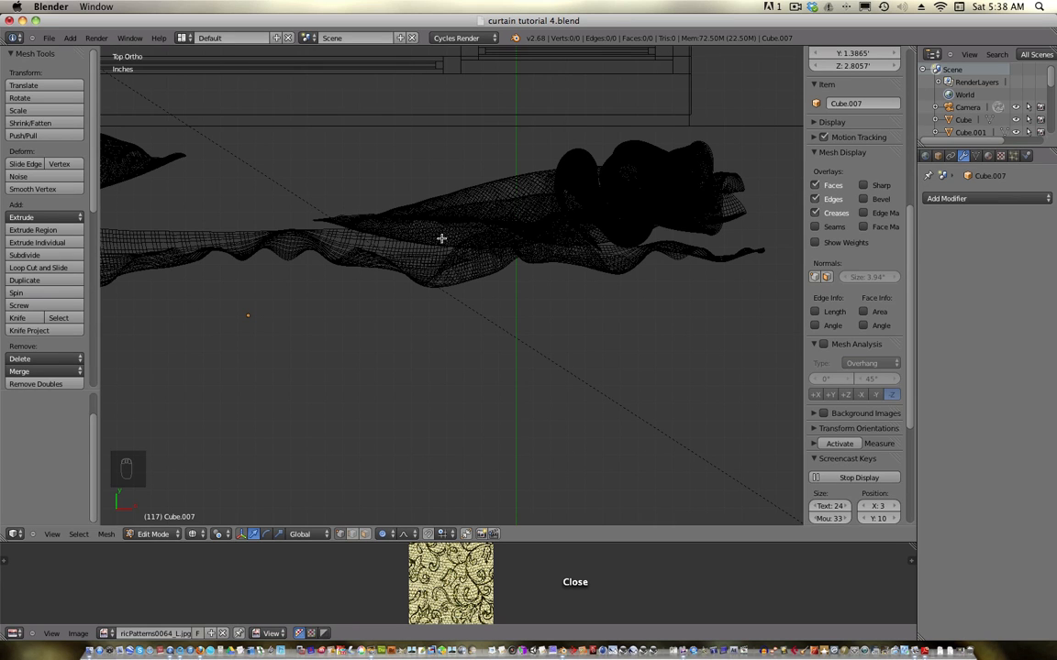
key("shift+super+z")
- Cut a single edge loop across the bar and slide it close to the +X end with a factor of 0.977
scroll(387, 312, "down", 3)
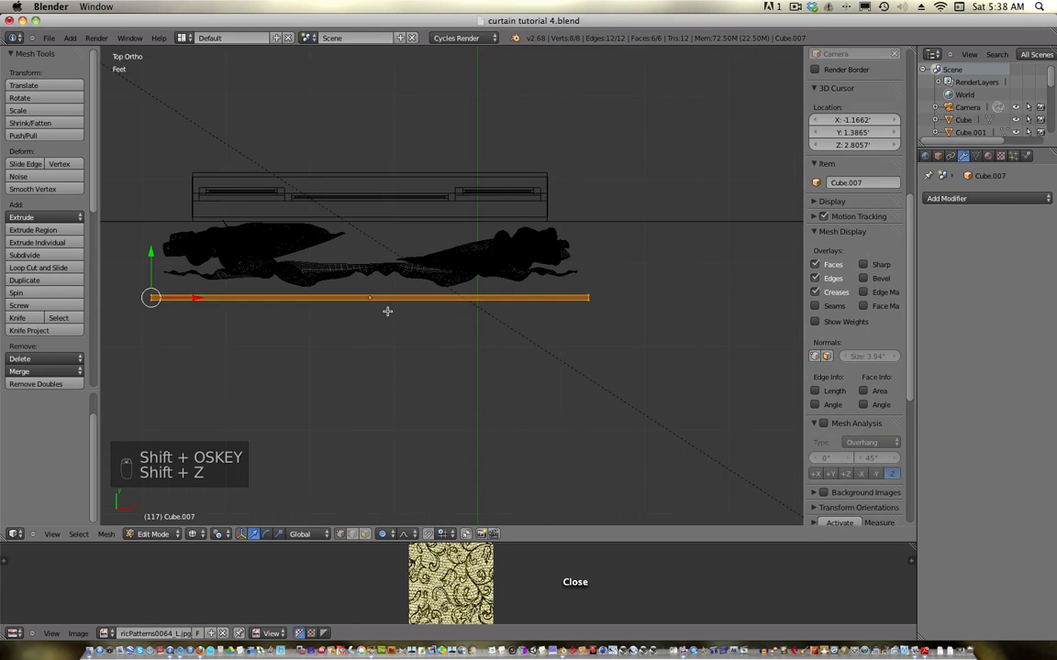
scroll(387, 312, "up", 2)
middle_click_drag(312, 348, 456, 357, "shift")
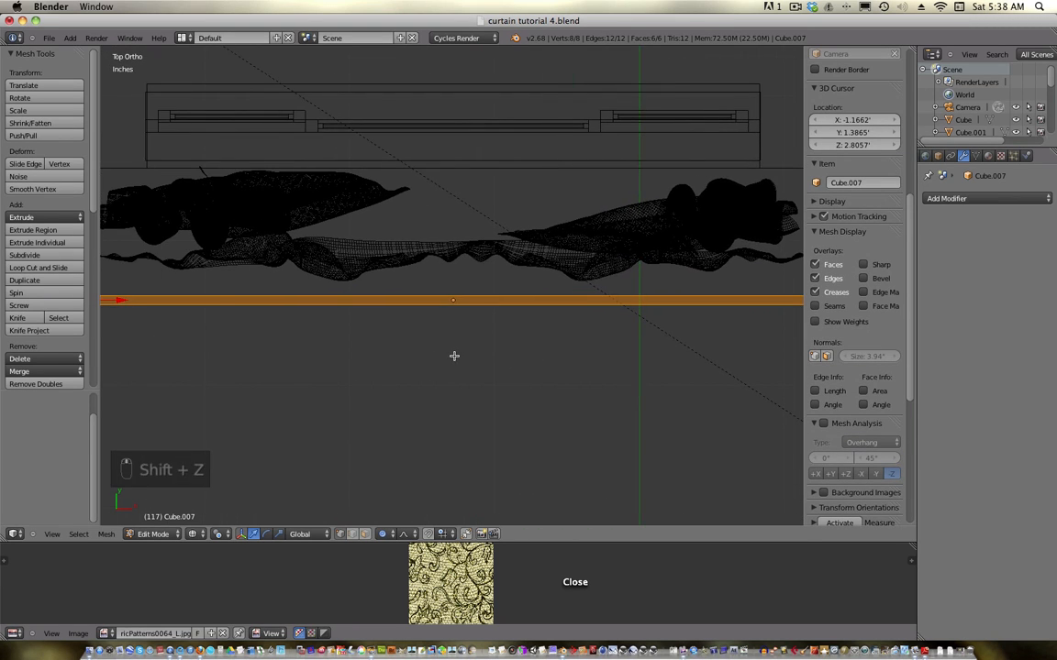
key("a")
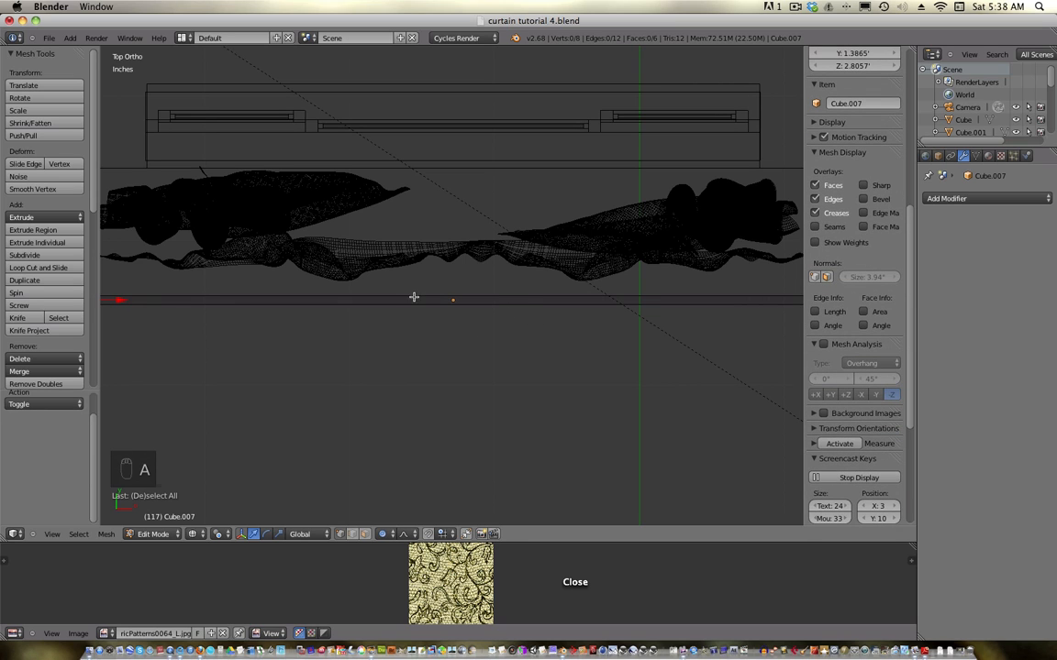
key("ctrl+r")
right_click(475, 318)
middle_click_drag(576, 375, 401, 360, "shift")
key("ctrl+r")
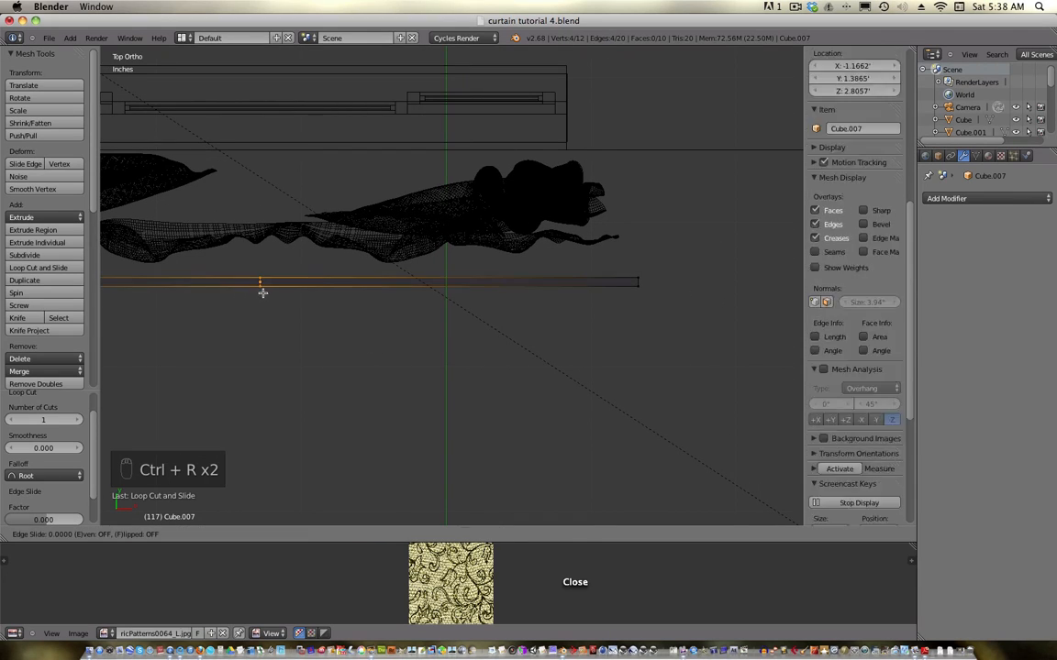
left_click(263, 289)
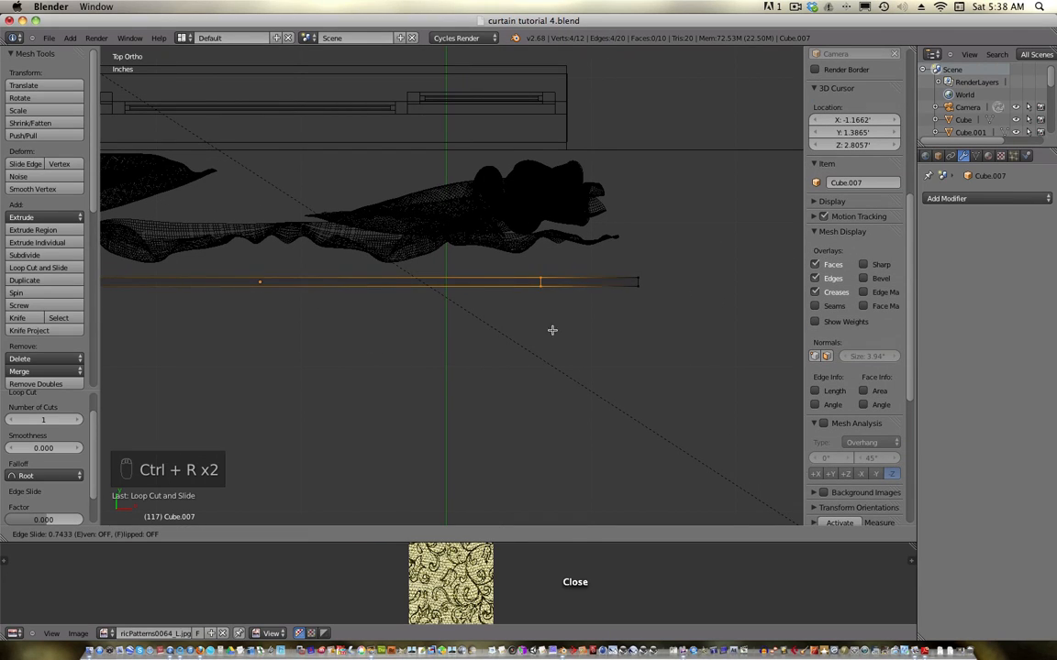
left_click(621, 333)
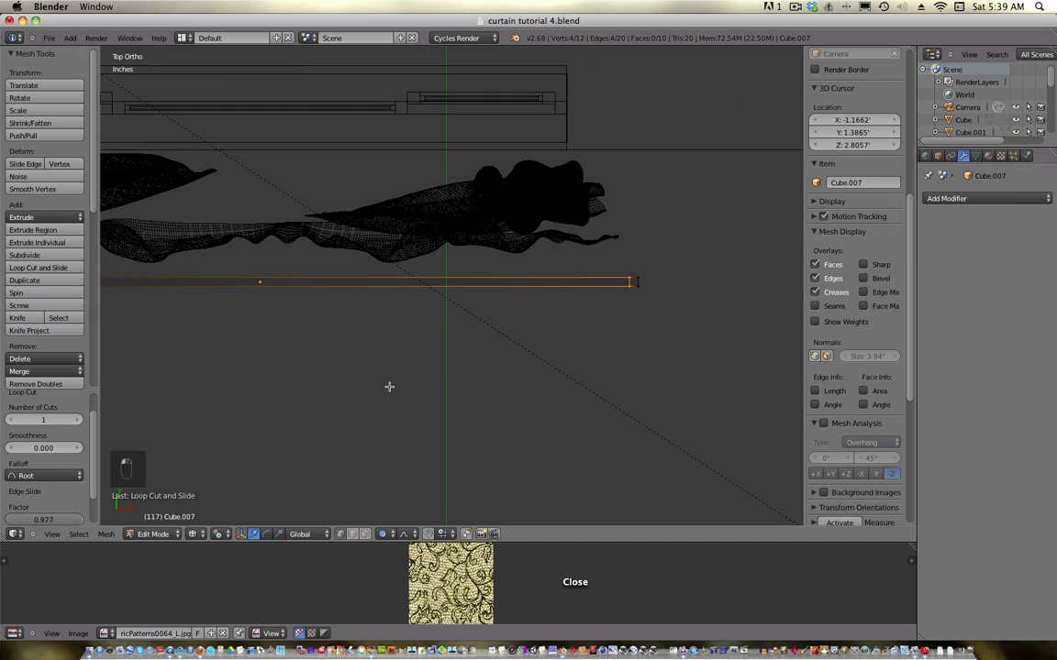
- Cut a second edge loop across the bar and slide it close to the -X end with a factor of 0.973
middle_click_drag(389, 387, 754, 395, "shift")
key("ctrl+r")
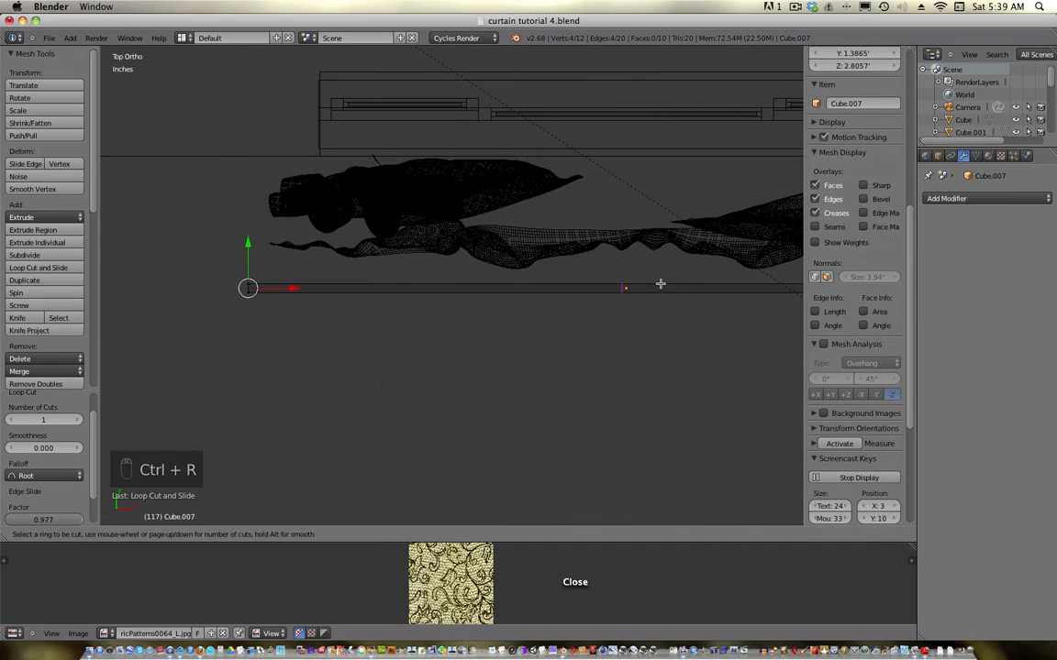
left_click(597, 287)
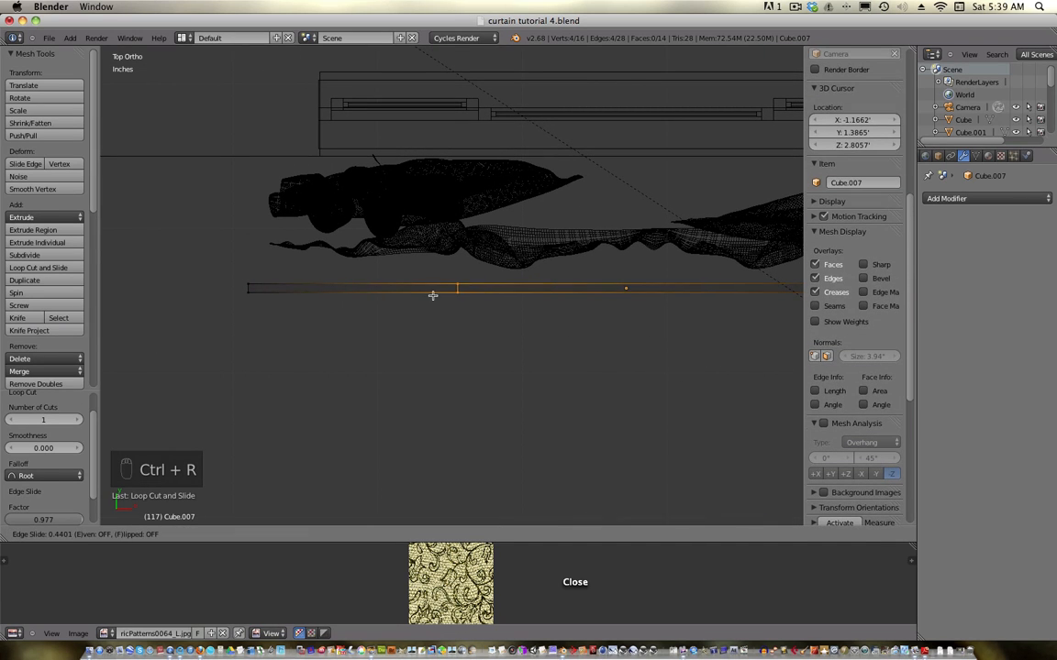
left_click(233, 320)
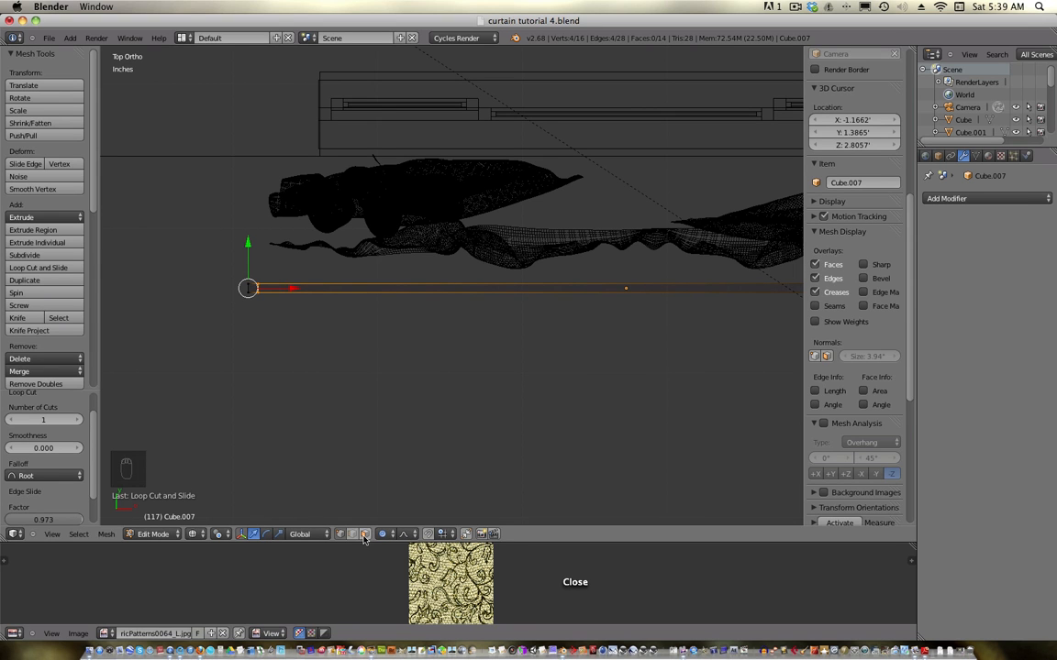
- In face selection mode, extrude the small window-facing face at the bar's -X end about 10.71" back to the wall
left_click(364, 534)
scroll(184, 351, "up", 7)
middle_click_drag(187, 363, 583, 430, "shift")
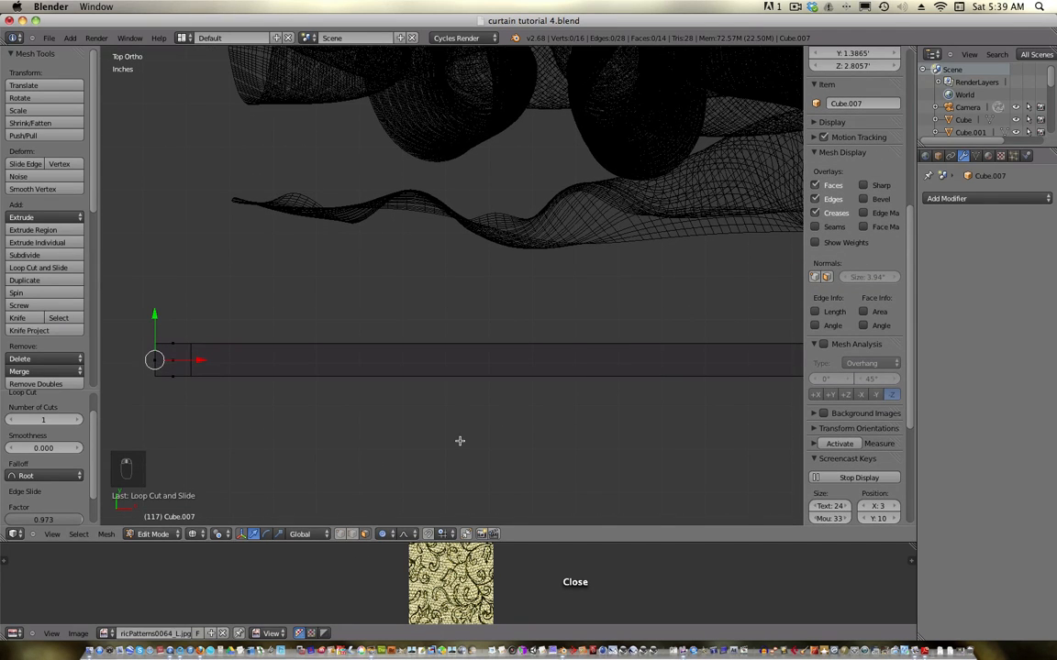
right_click(171, 343)
scroll(205, 431, "down", 3)
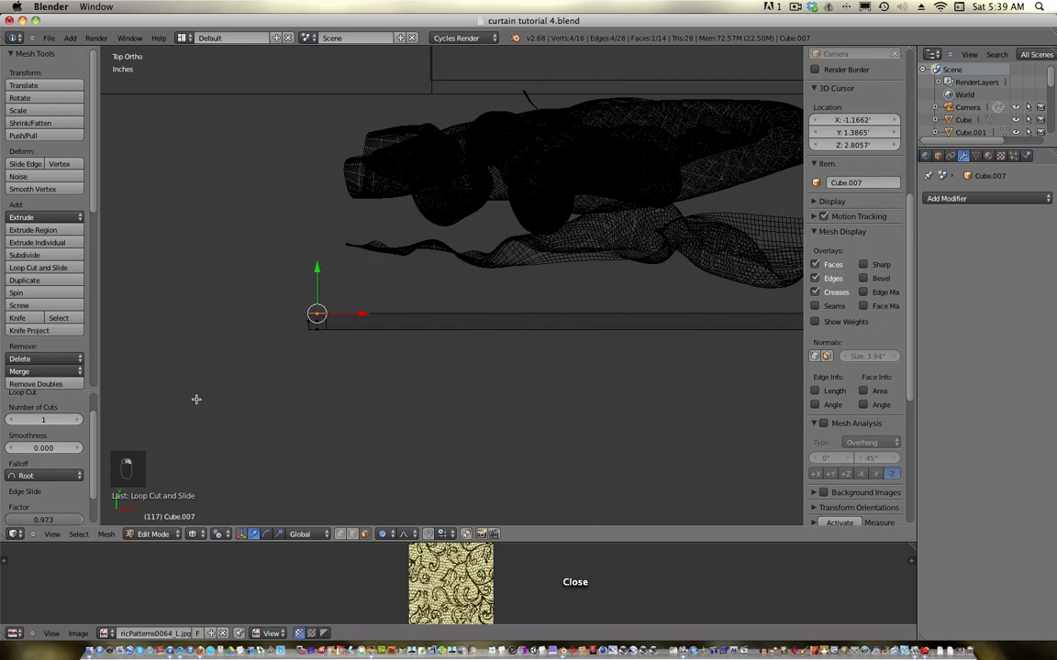
middle_click_drag(265, 400, 278, 481, "shift")
key("e")
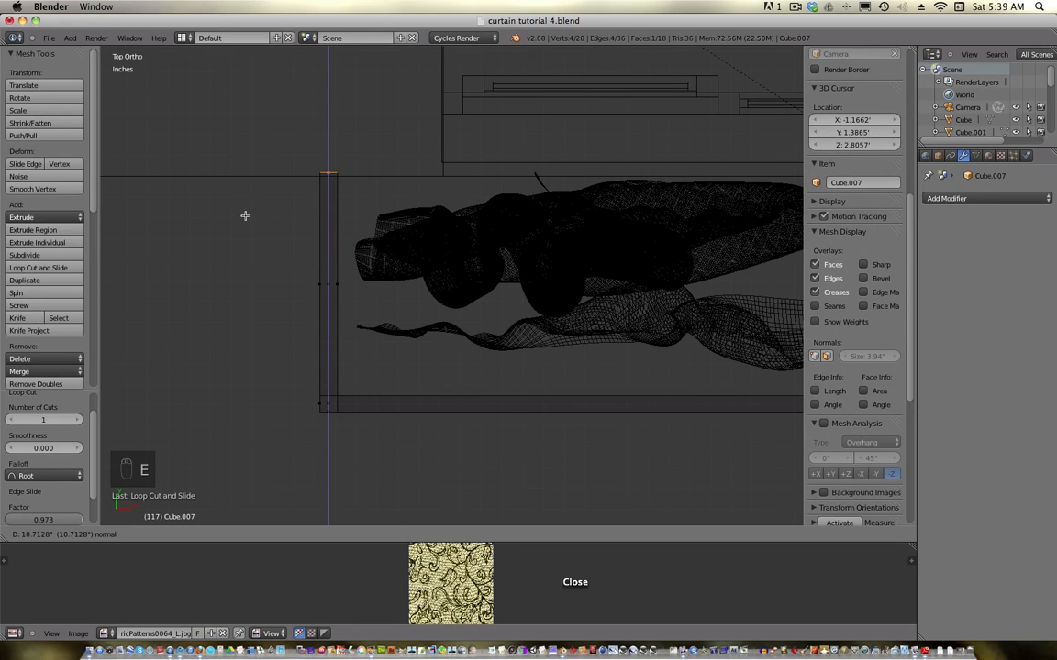
left_click(244, 216)
- Extrude the small window-facing face at the bar's +X end about 10.68" back to the wall
mouse_move(444, 341)
middle_mouse_down("shift")
mouse_move(441, 354)
mouse_move(79, 258)
middle_mouse_up("shift")
mouse_move(500, 310)
middle_mouse_down("shift")
mouse_move(83, 342)
mouse_move(84, 284)
middle_mouse_up("shift")
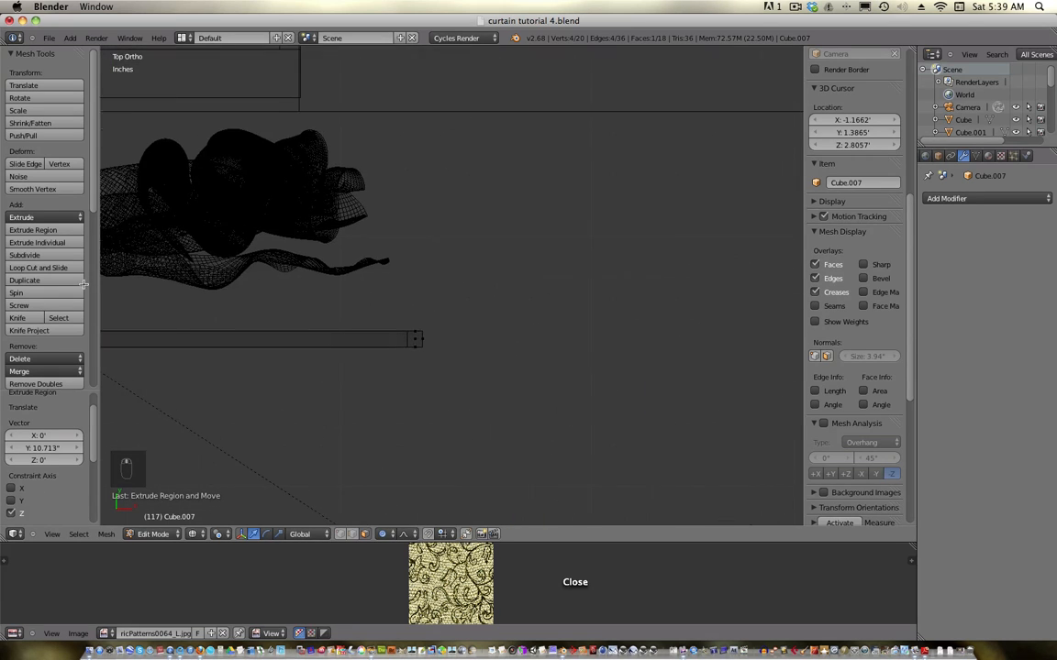
right_click(414, 331)
key("e")
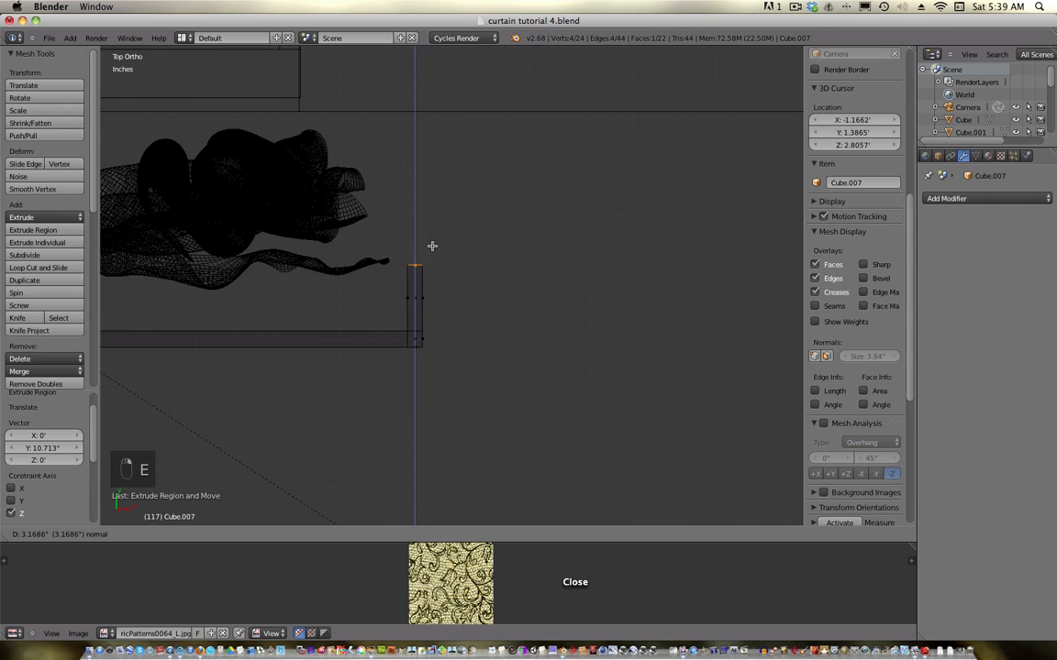
left_click(427, 104)
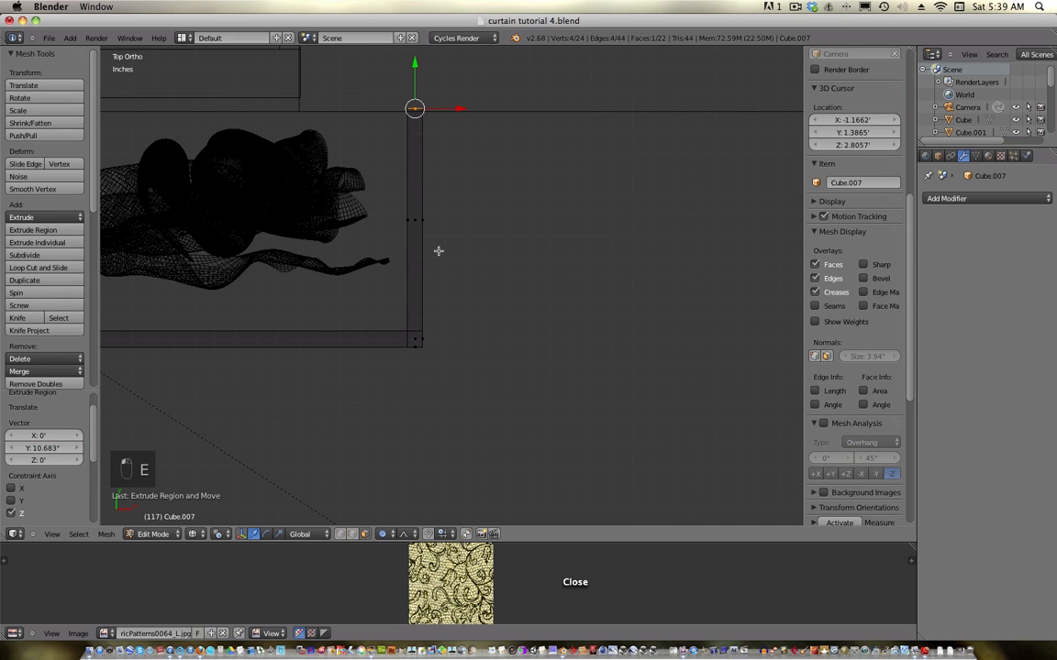
key("Tab")
key("Tab")
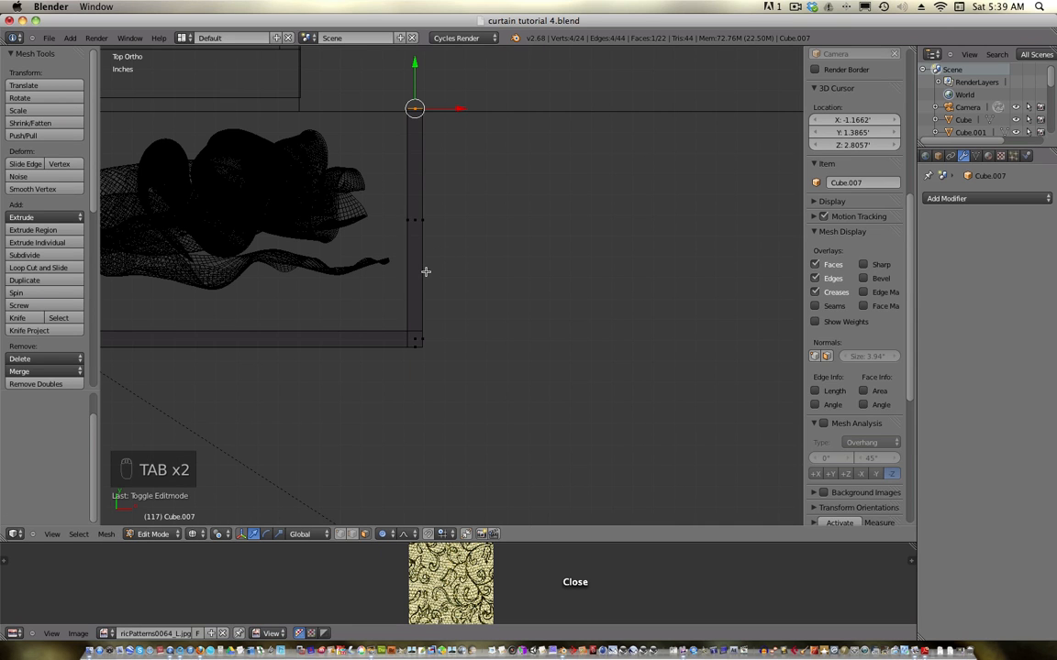
- Select the whole mesh of the bar with its two side returns and unwrap it
key("a")
key("a")
key("a")
key("a")
key("a")
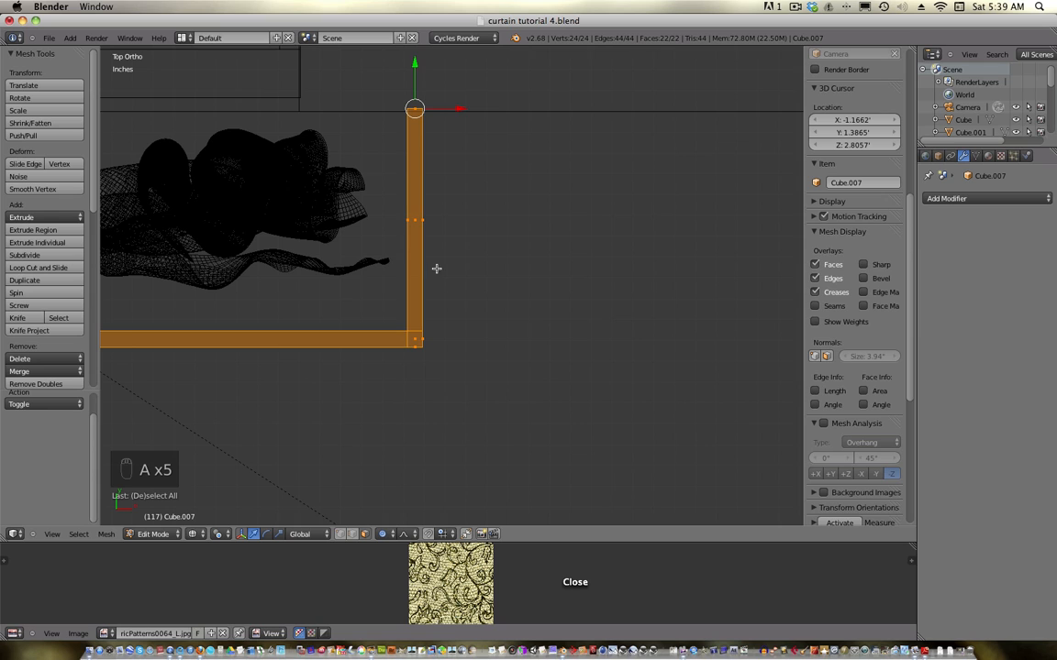
key("u")
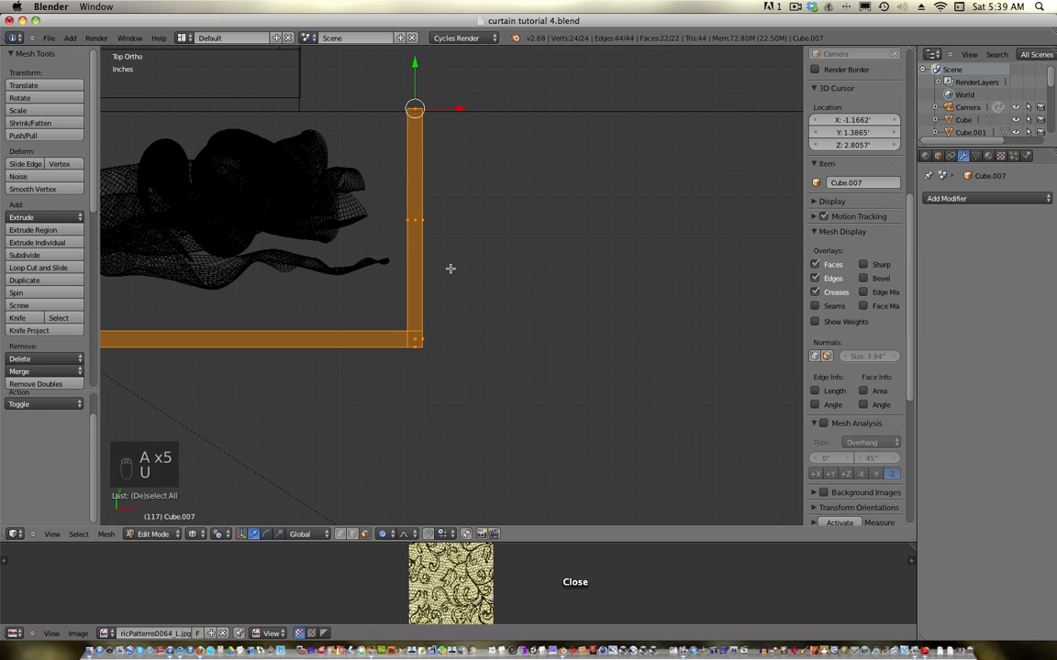
key("u")
left_click(481, 308)
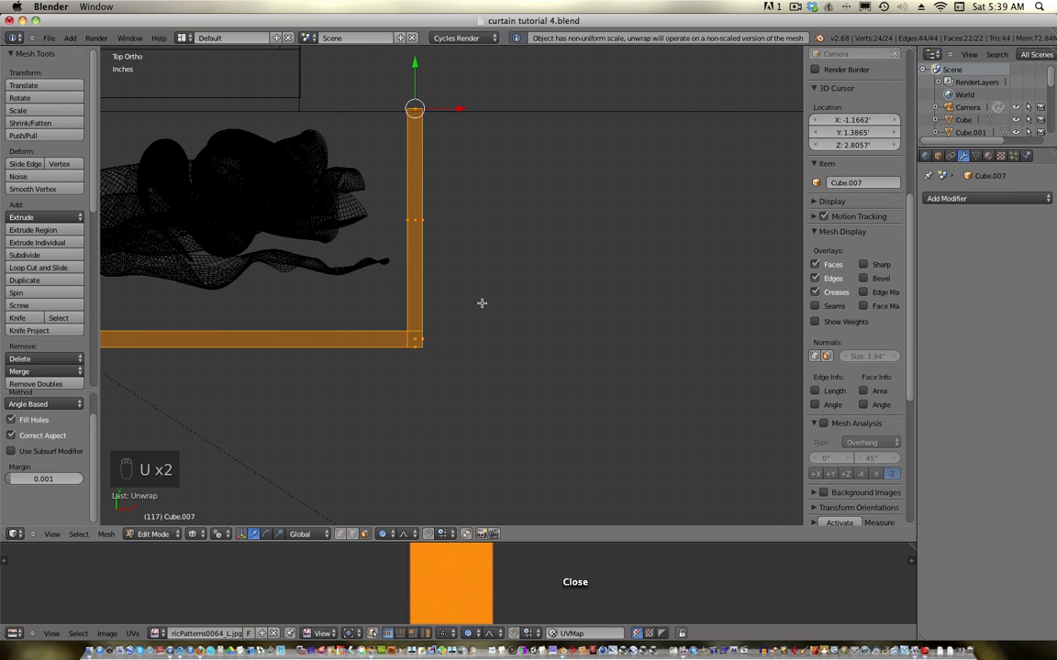
- Leave edit mode and, in front orthographic view, raise the bar about 4.297' along Z to the top of the curtains
key("KP_5")
scroll(477, 311, "down", 3)
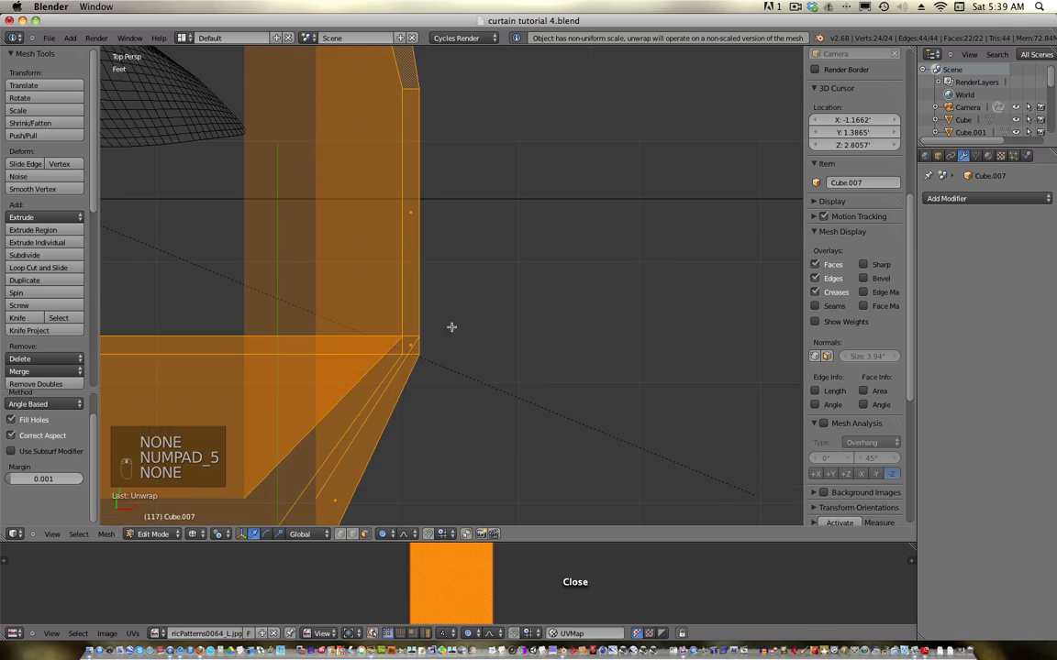
scroll(459, 325, "down", 5)
middle_click_drag(459, 326, 544, 275)
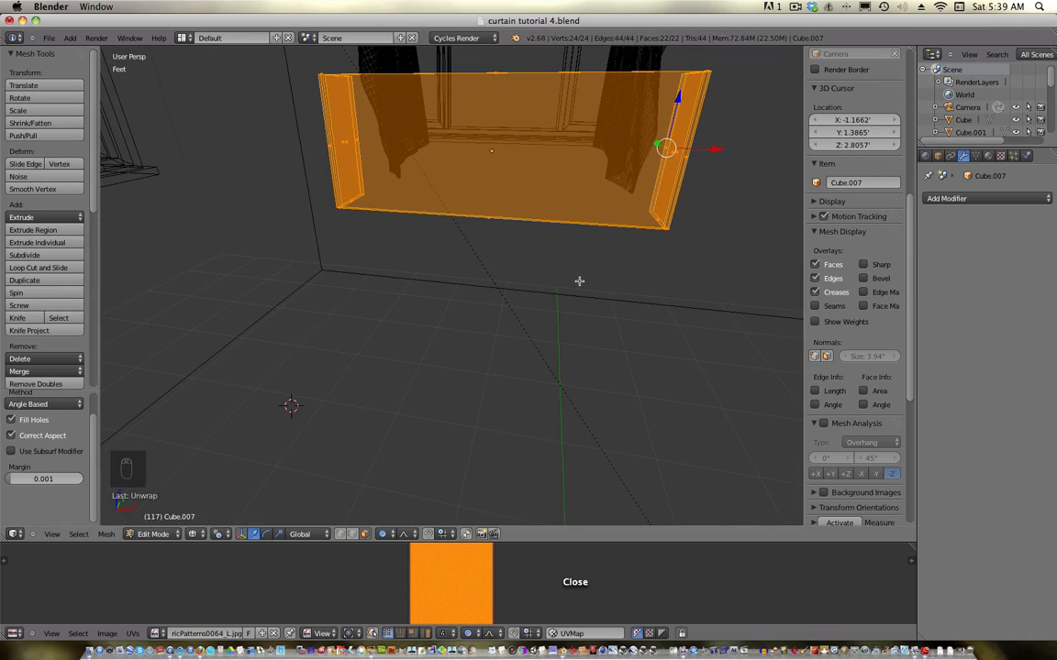
key("Tab")
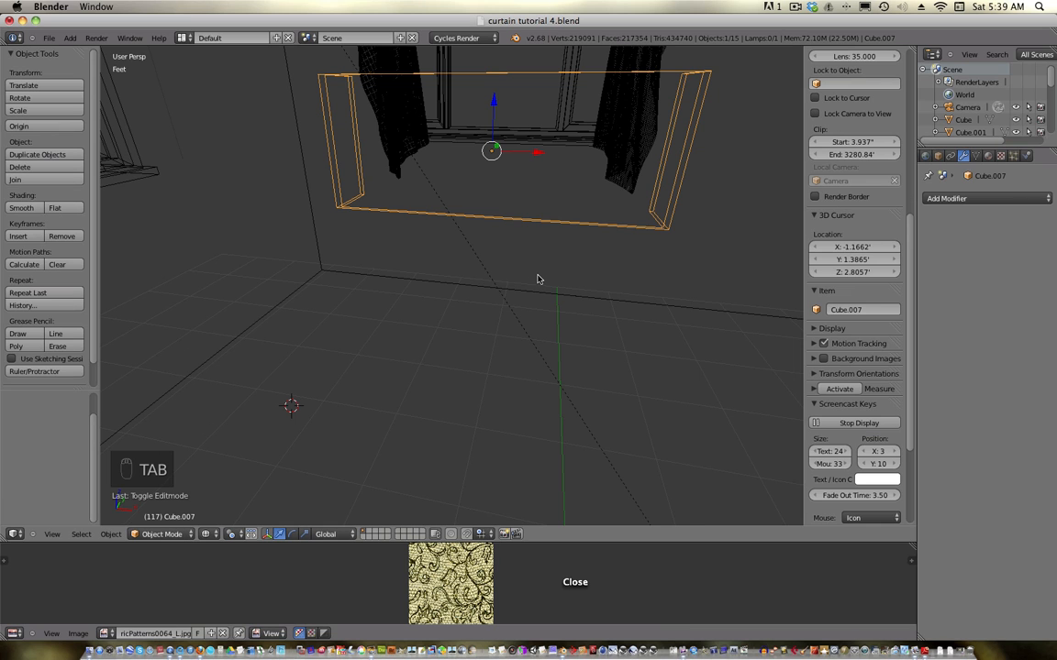
key("KP_1")
key("KP_5")
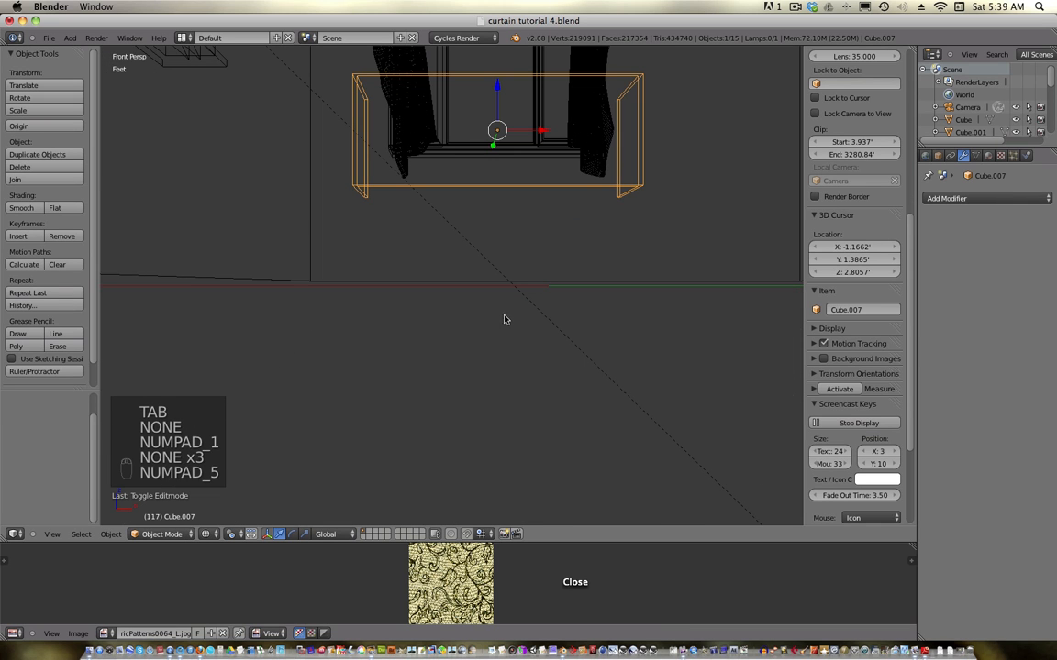
key("KP_5")
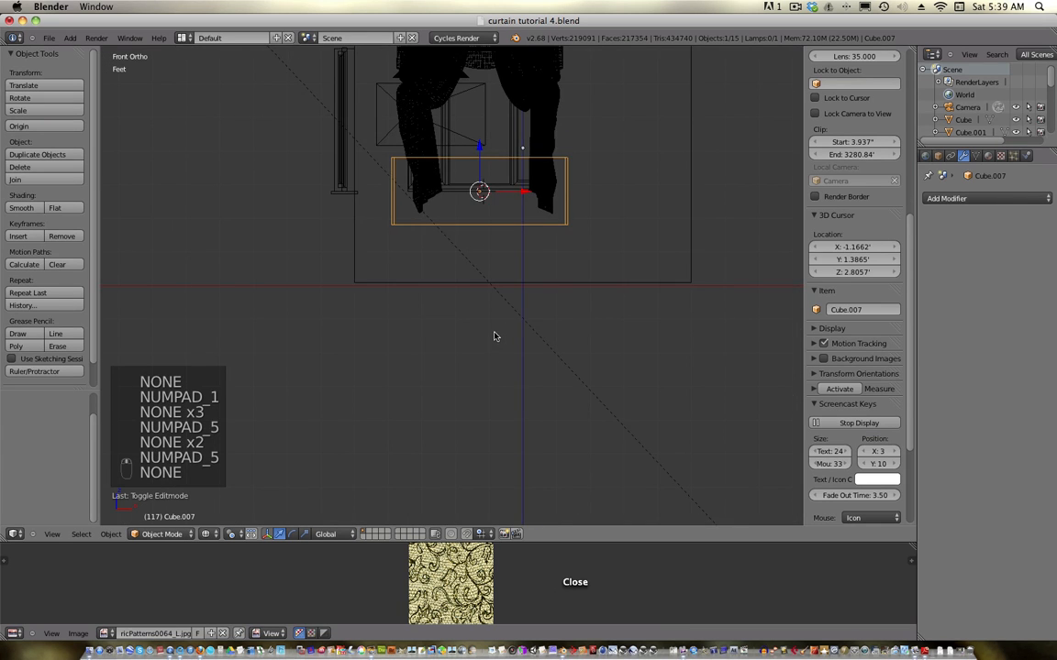
middle_click_drag(493, 316, 454, 458, "shift")
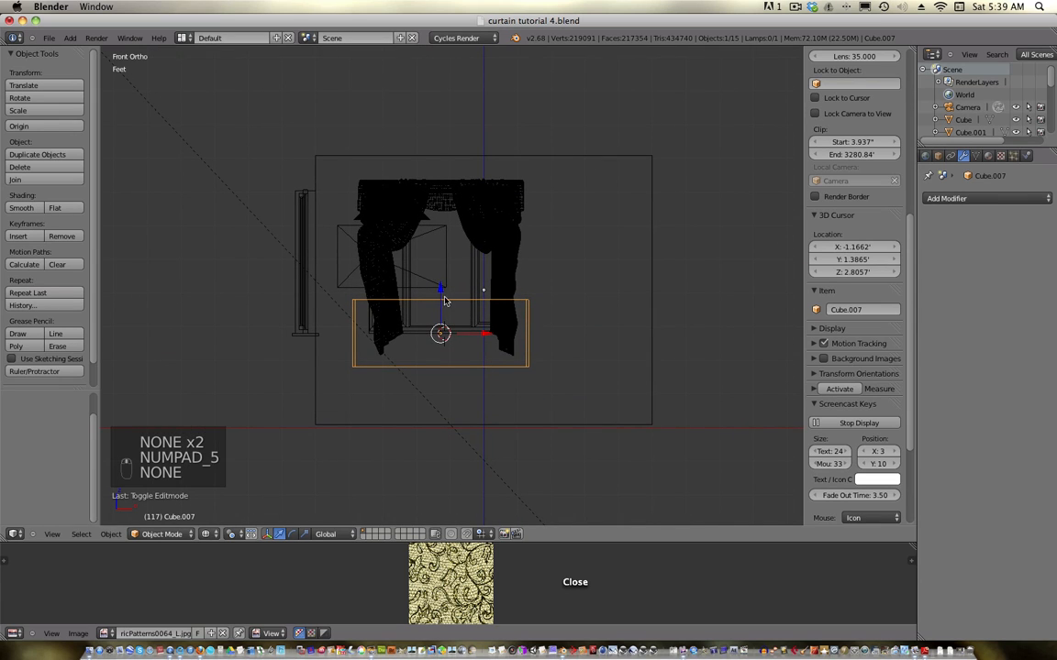
left_click_drag(444, 300, 540, 196)
- Scale the bar down along Z to a narrow board and raise it slightly over the curtain tops
key("s")
key("z")
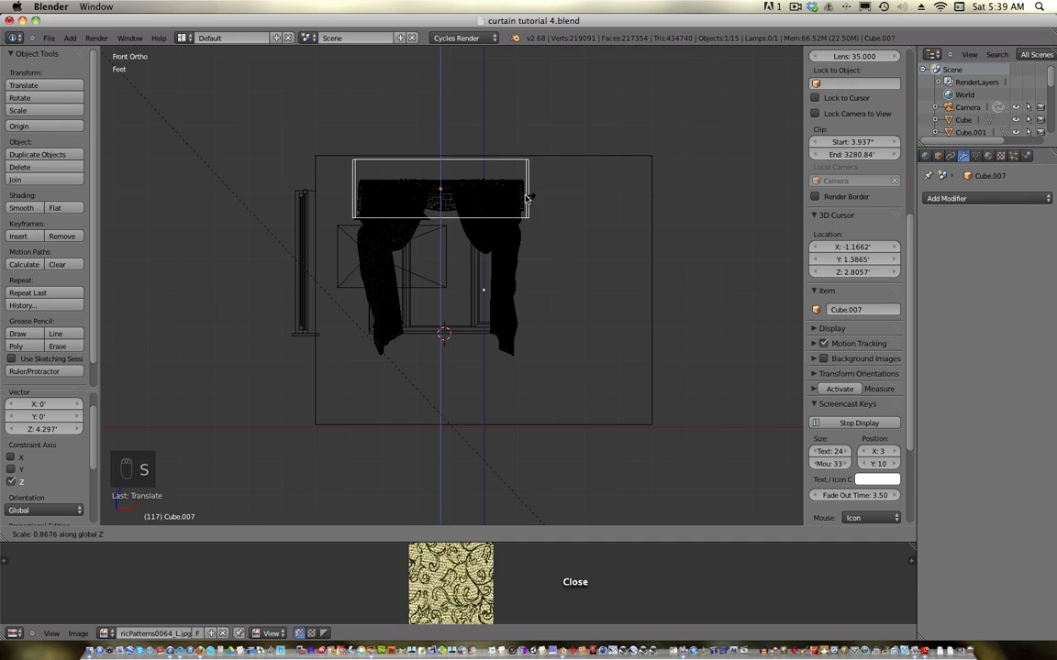
left_click(450, 208)
left_click_drag(441, 148, 441, 137)
- Scale the bar along X by 0.967 to fit the curtains' width more closely
scroll(436, 231, "up", 4)
middle_click_drag(453, 276, 472, 325, "shift")
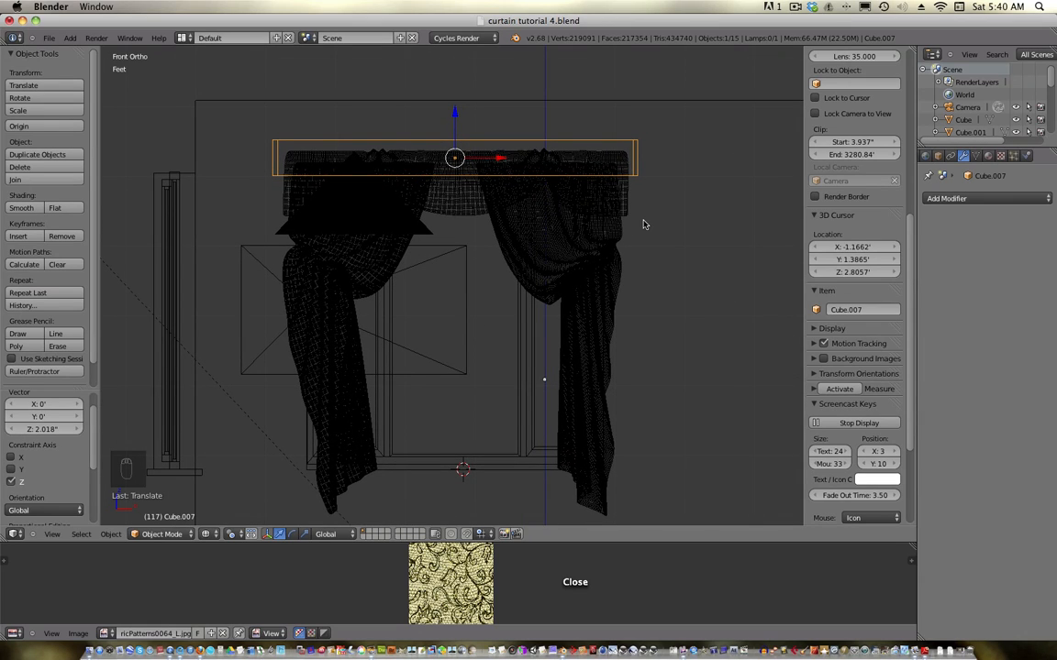
key("s")
key("x")
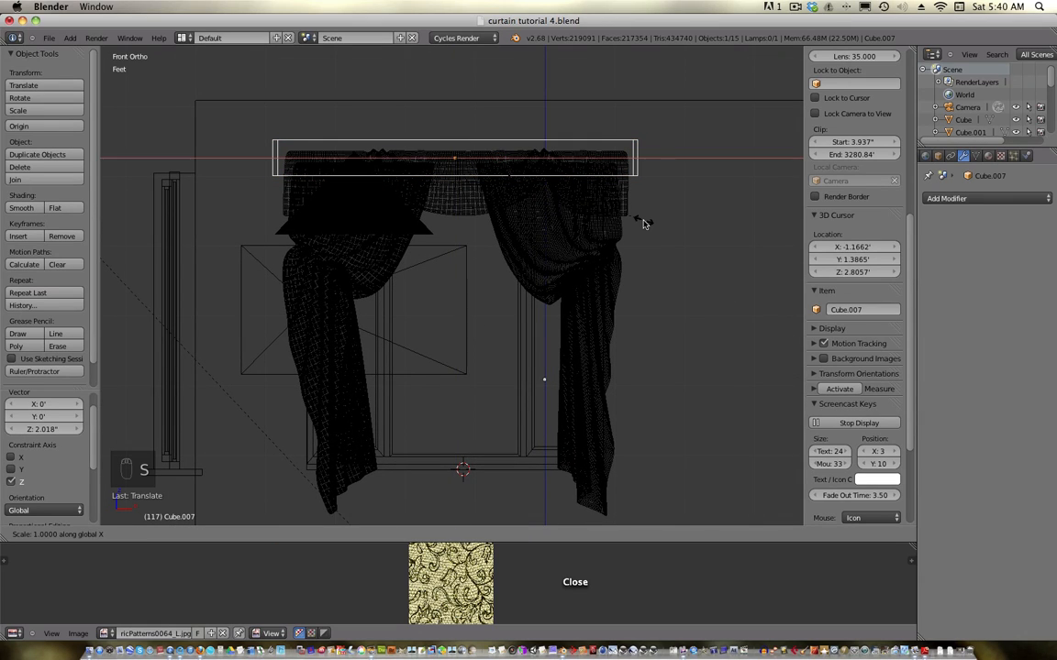
left_click(638, 222)
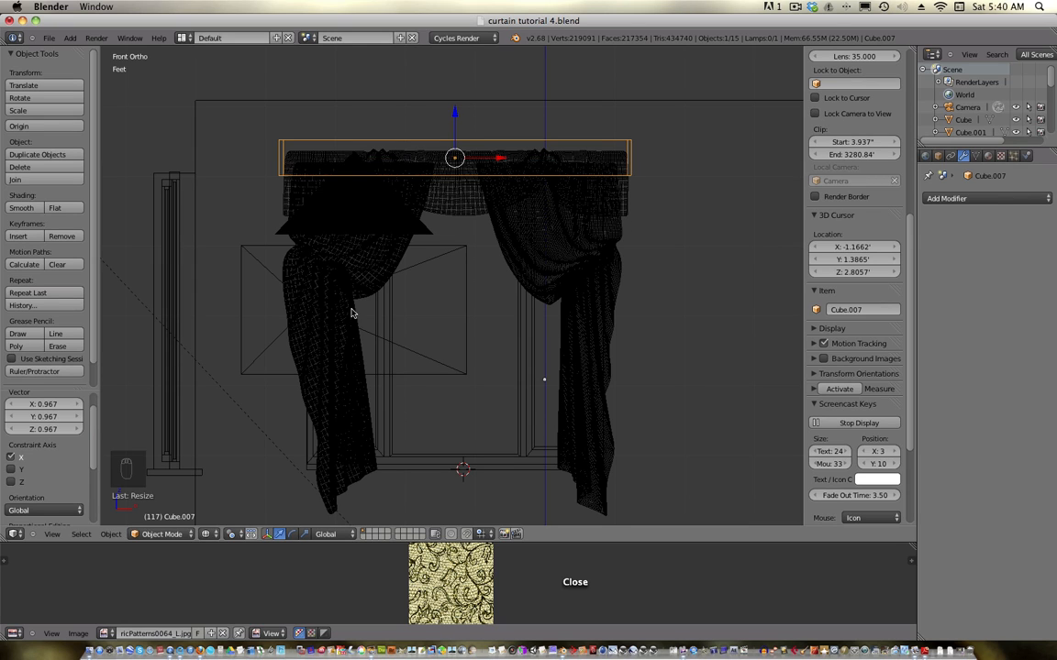
- Set the viewport shading to Texture and view the bar above the curtains in perspective from below
left_click(208, 534)
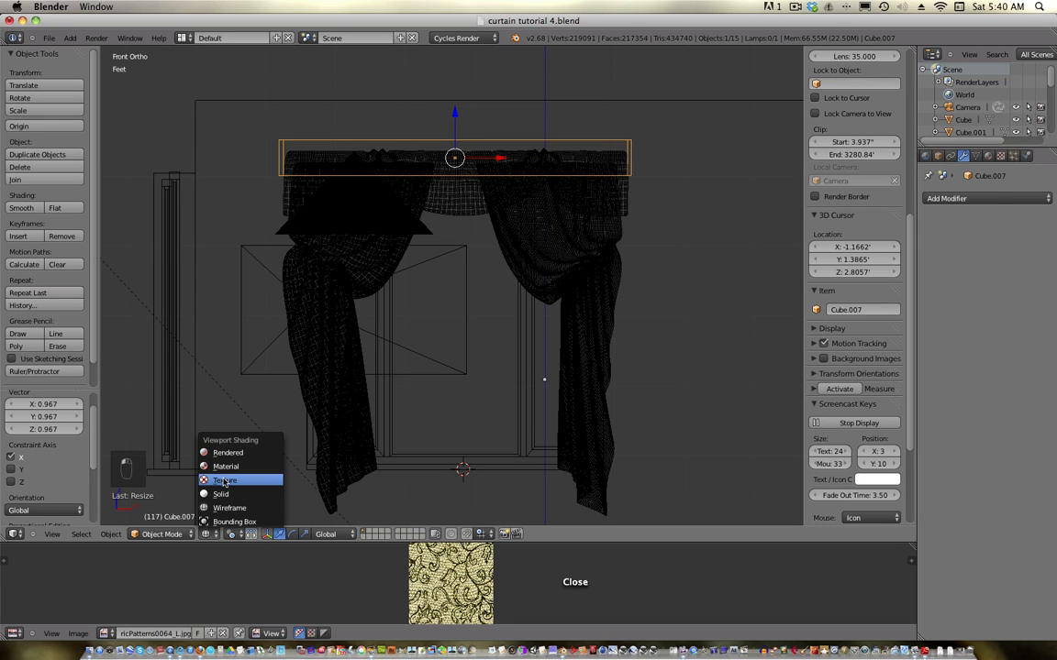
left_click(224, 481)
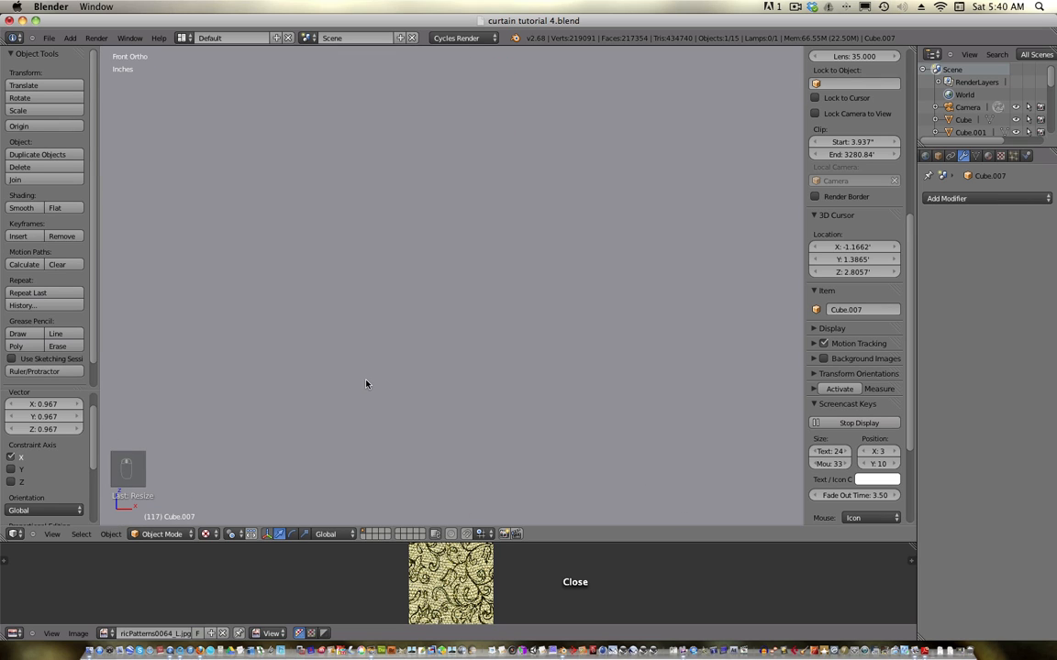
middle_click_drag(466, 383, 415, 409)
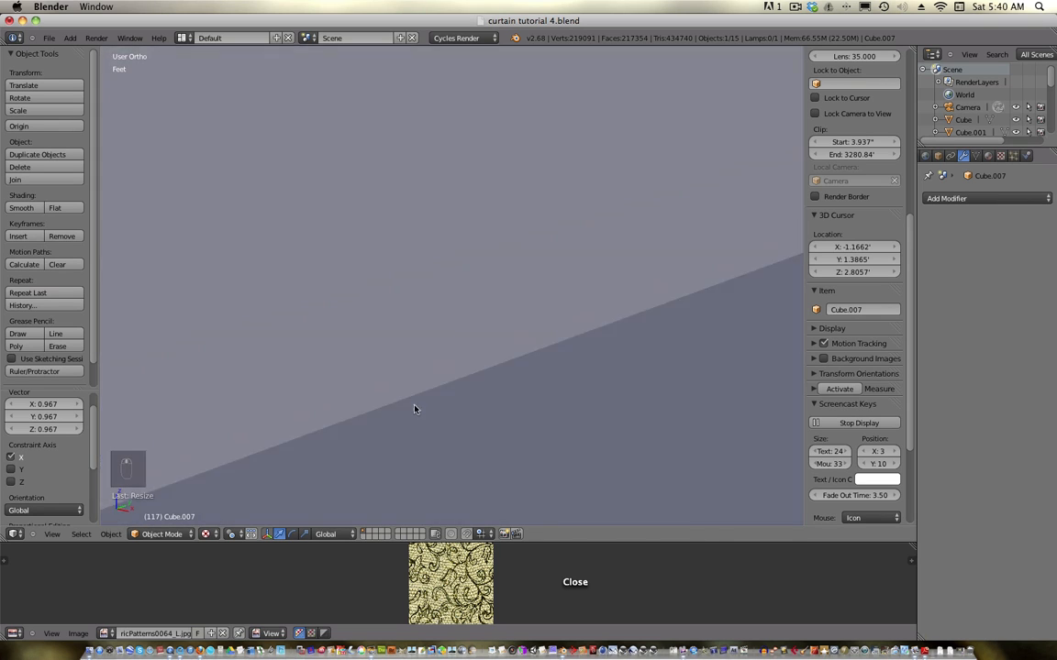
key("KP_5")
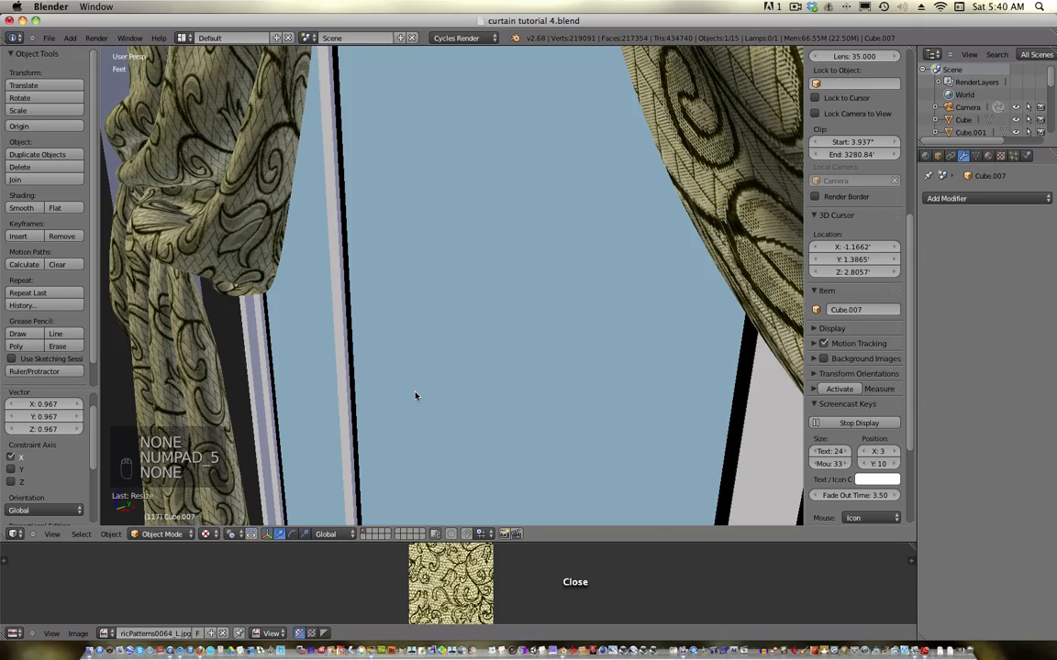
scroll(416, 396, "down", 3)
middle_click_drag(416, 396, 380, 398)
middle_click_drag(375, 440, 296, 328)
- Enter edit mode on the resized bar and unwrap its whole mesh again
key("Tab")
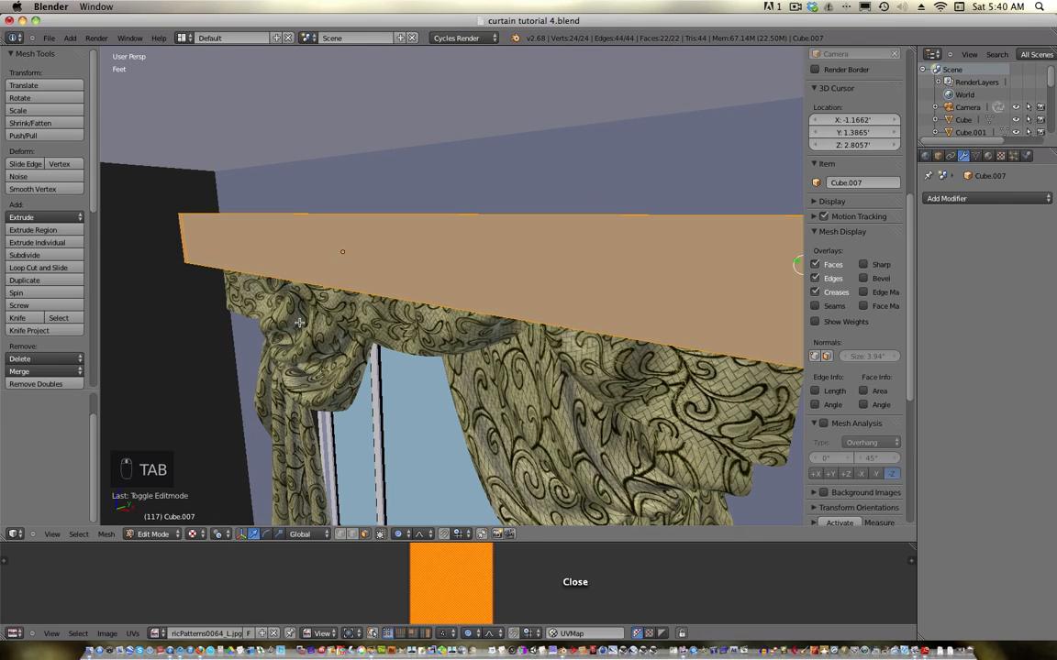
key("u")
left_click(300, 321)
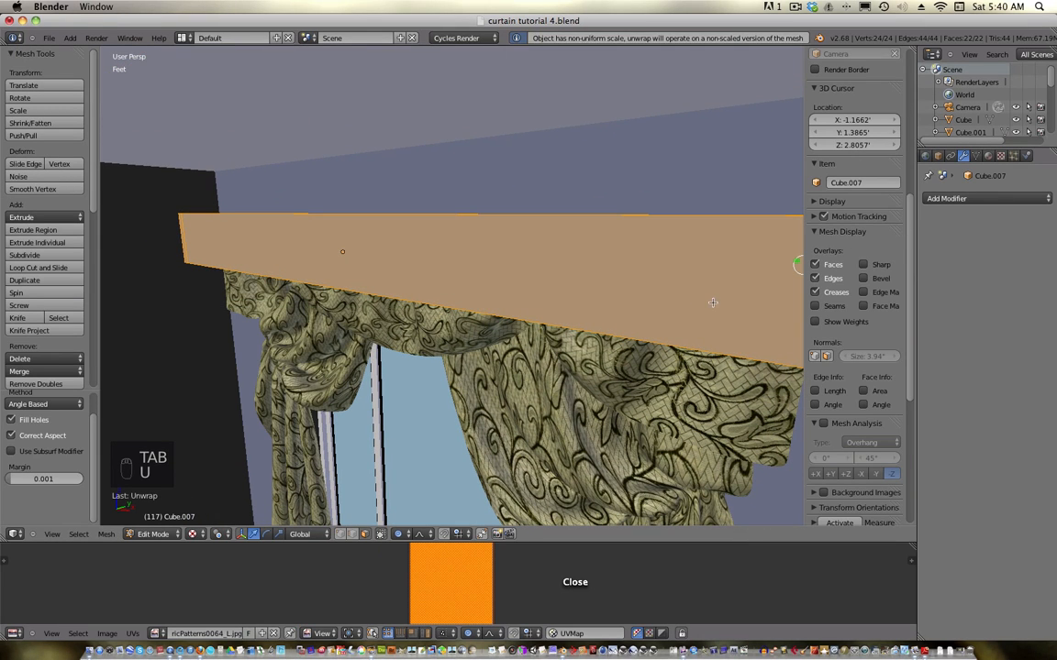
- Return to object mode and add a new material to the bar
left_click(987, 156)
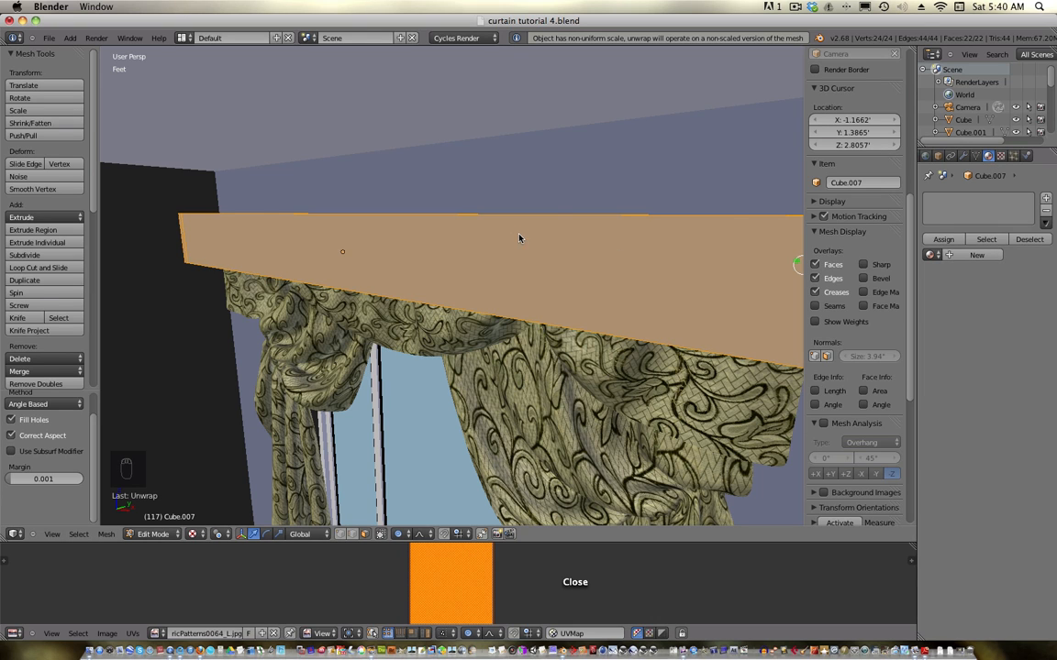
key("Tab")
left_click(959, 255)
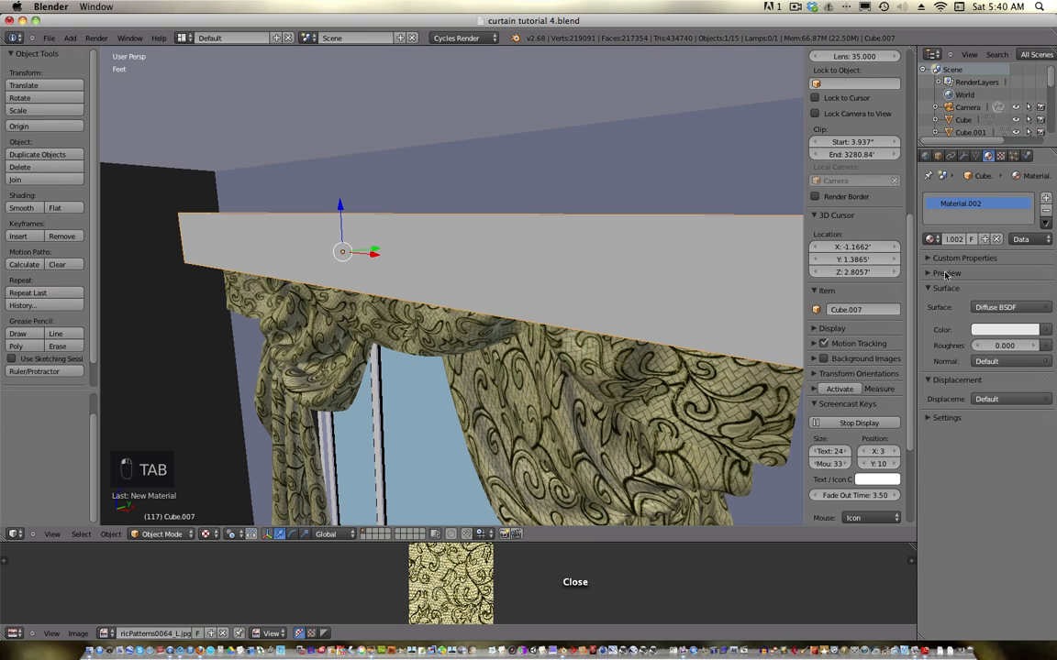
- Set the bar material's colour to an Image Texture and show the images in the textures/wood.txt folder as thumbnails
left_click(1041, 330)
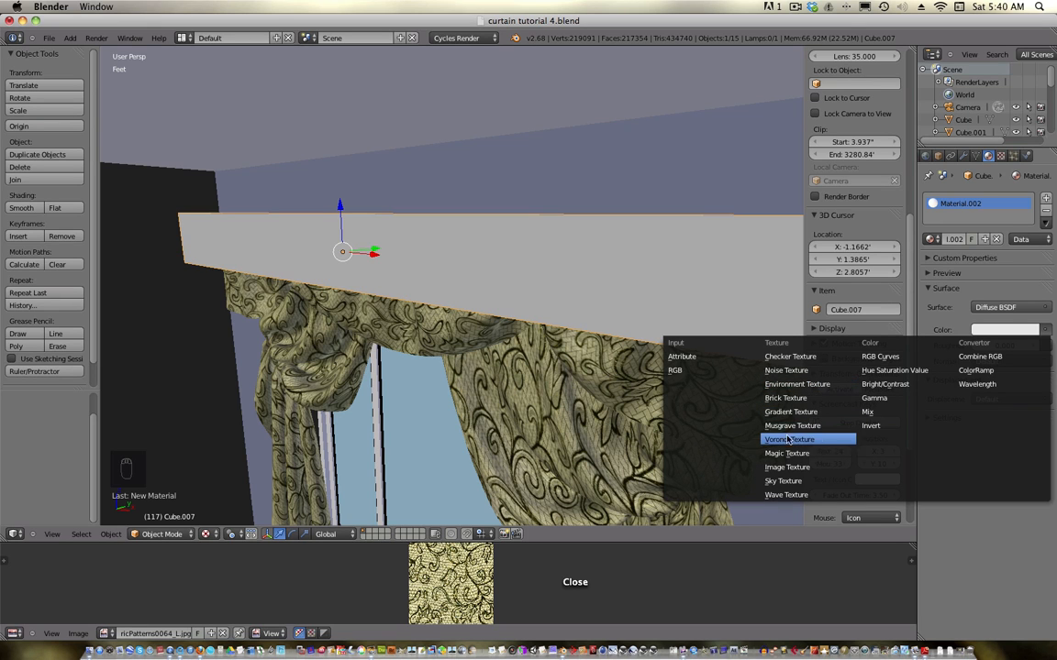
left_click(799, 469)
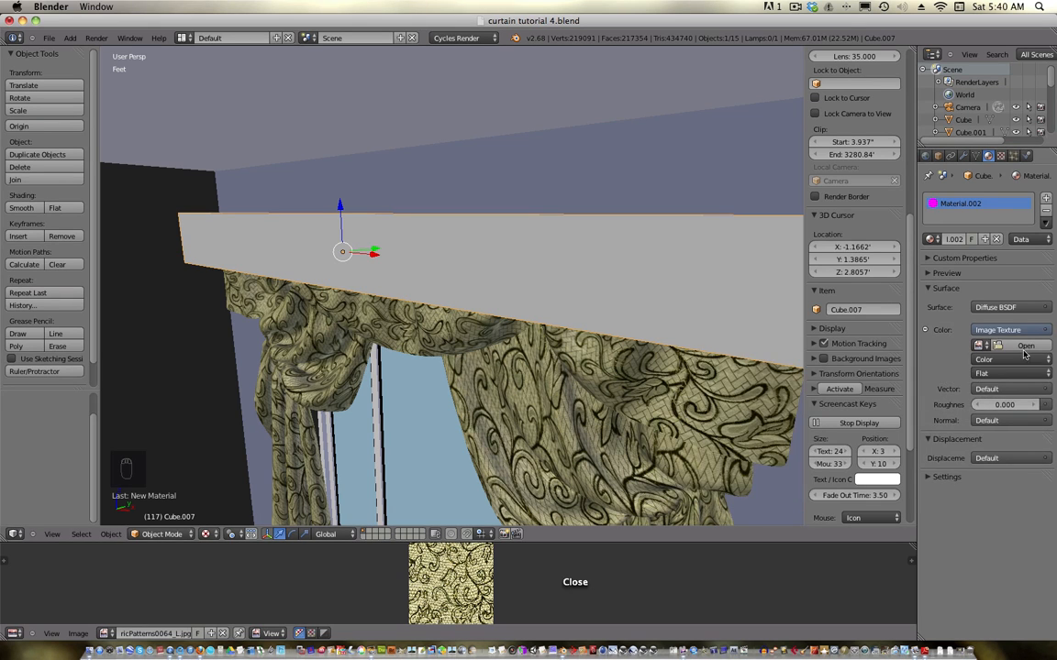
left_click(924, 316)
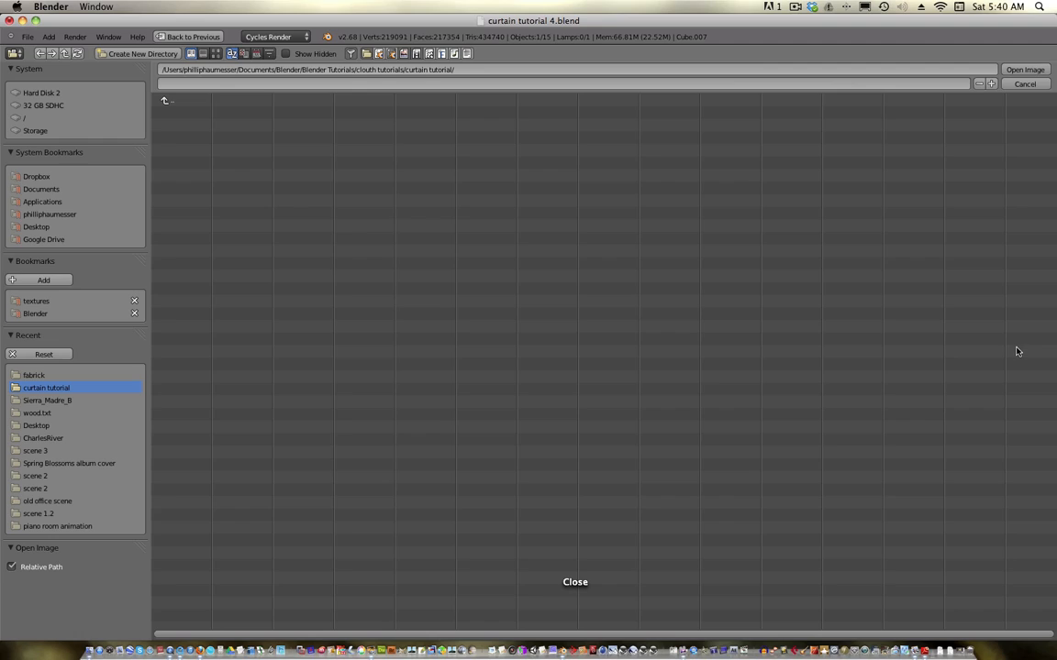
left_click(28, 301)
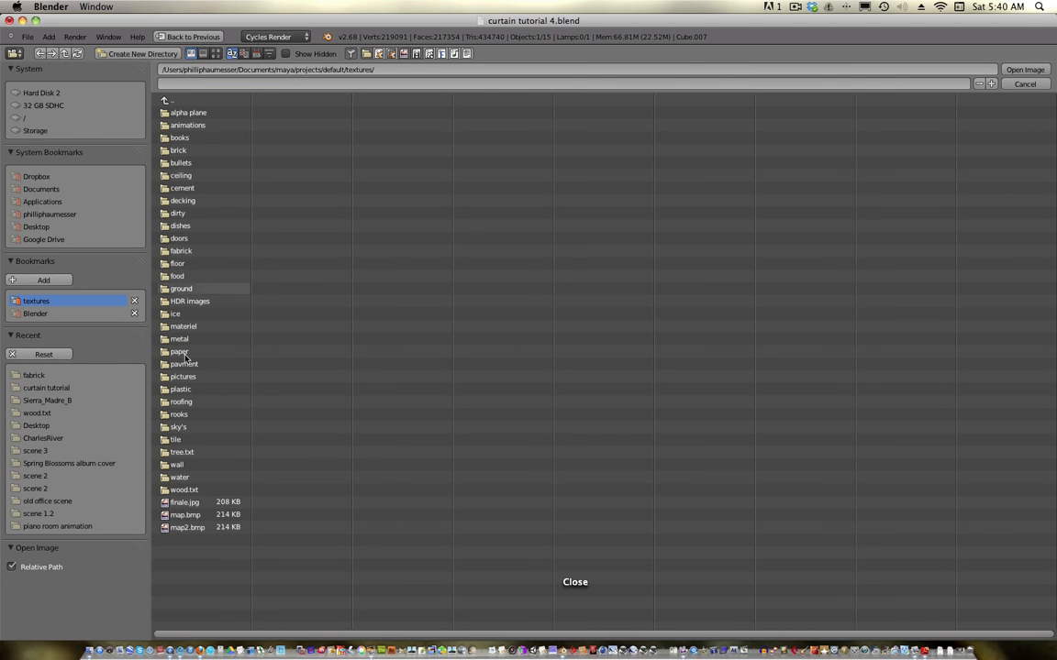
left_click(189, 491)
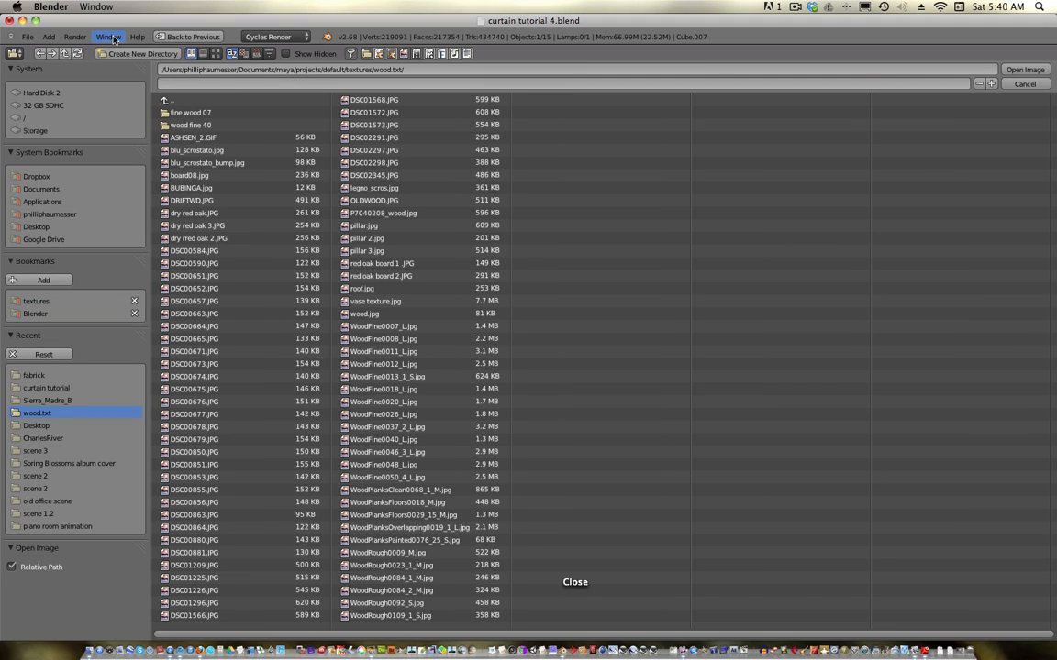
left_click(216, 53)
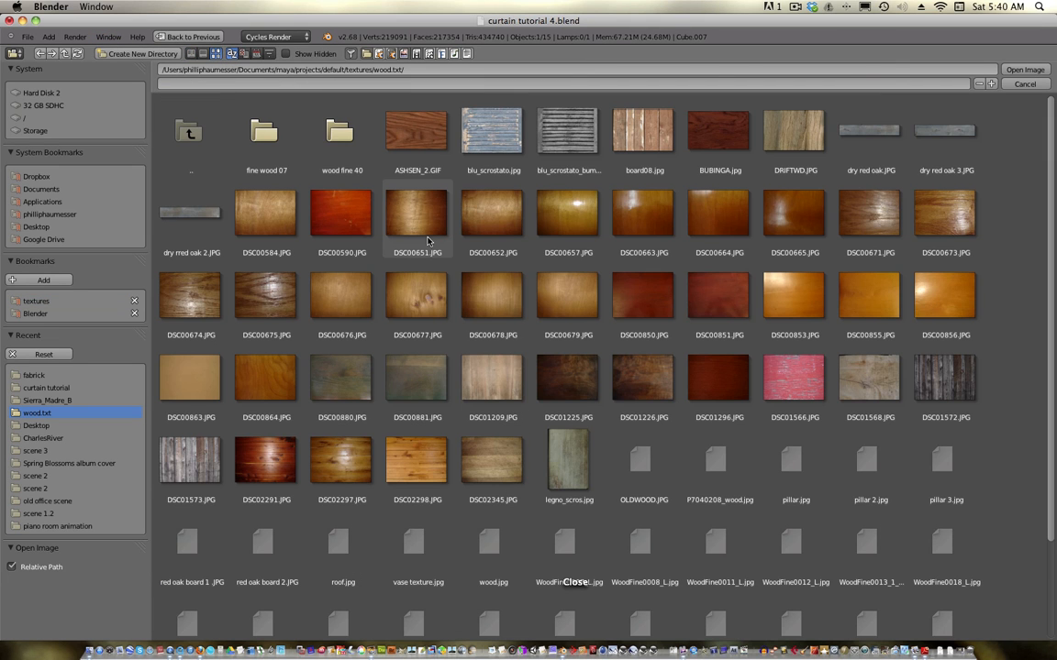
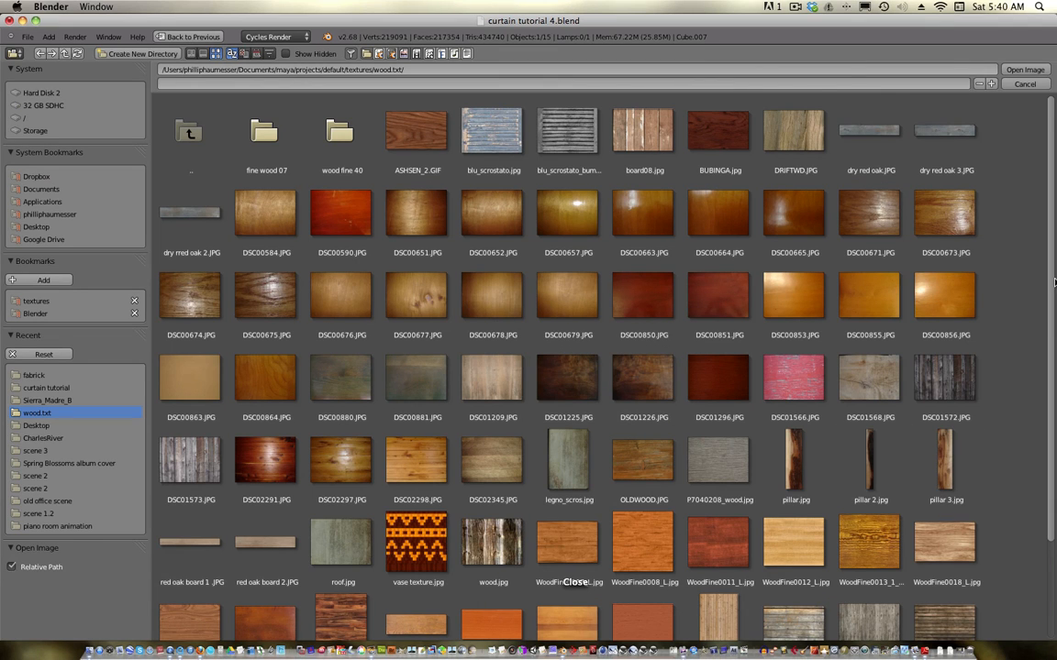
- Load WoodFine0040_L.jpg as the bar's texture and show the same image in the UV/Image editor
scroll(1053, 281, "down", 3)
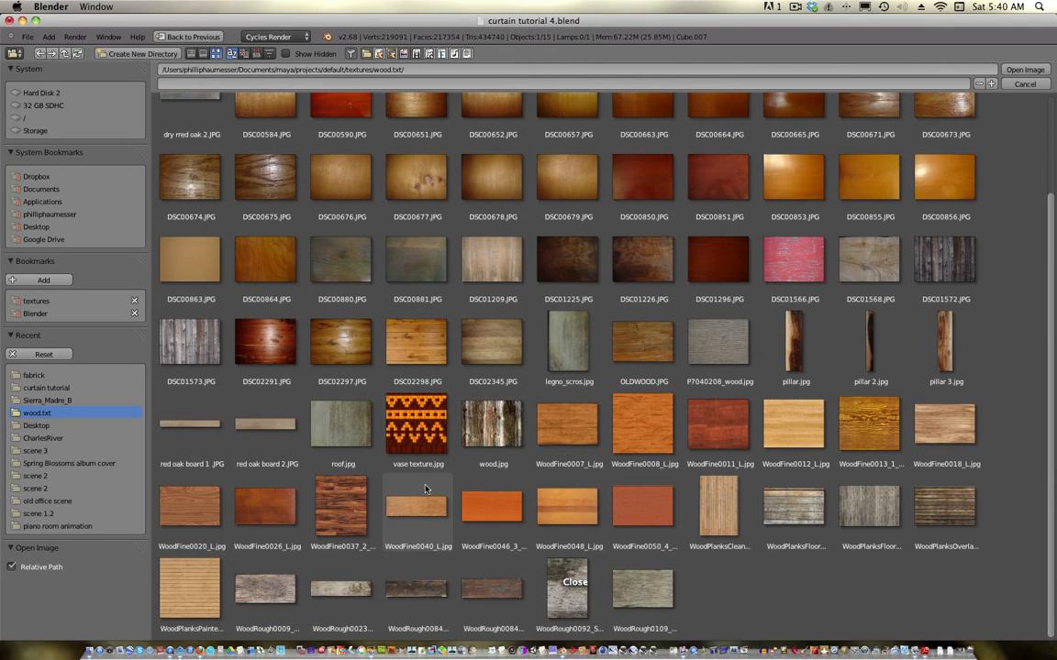
left_click(425, 489)
double_click(425, 489)
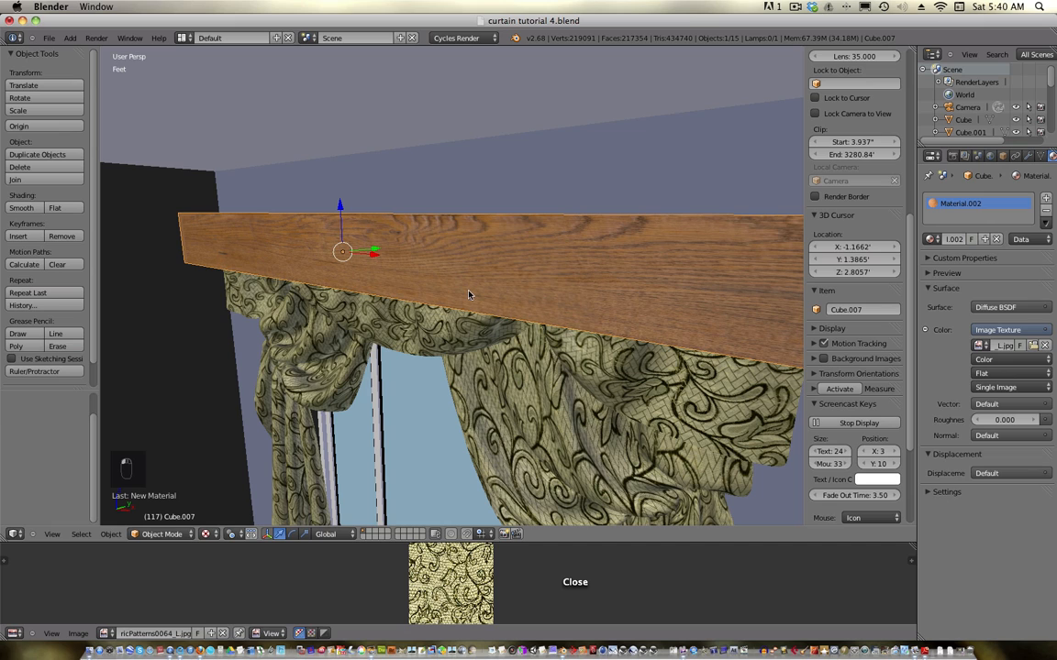
left_click(107, 633)
left_click(149, 525)
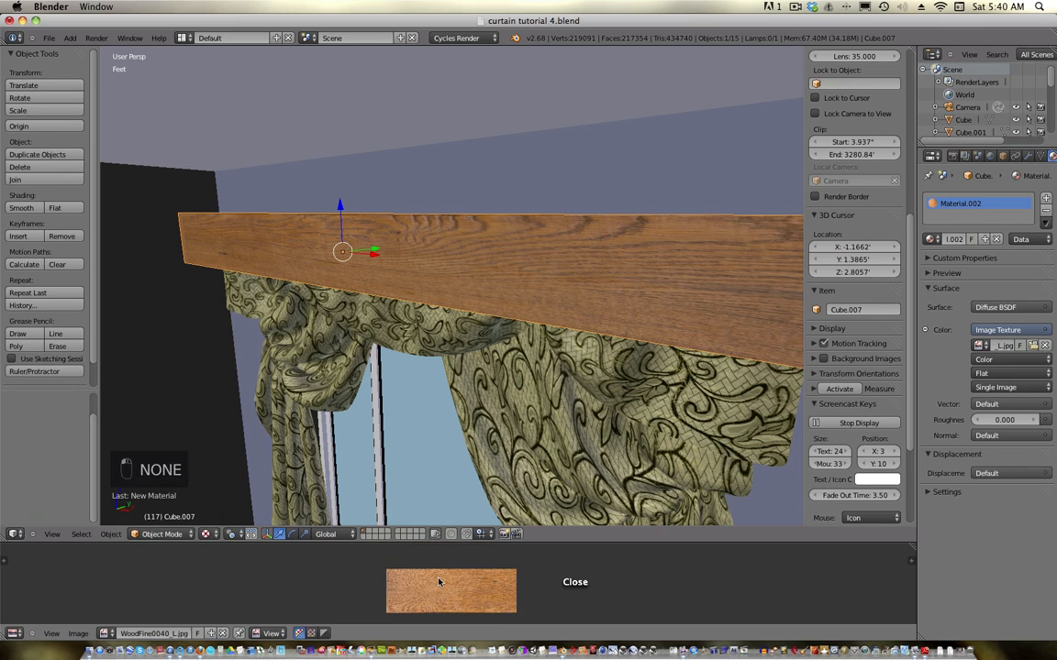
- Examine how the wood grain runs along the bar's front face and around its right end
key("alt+space")
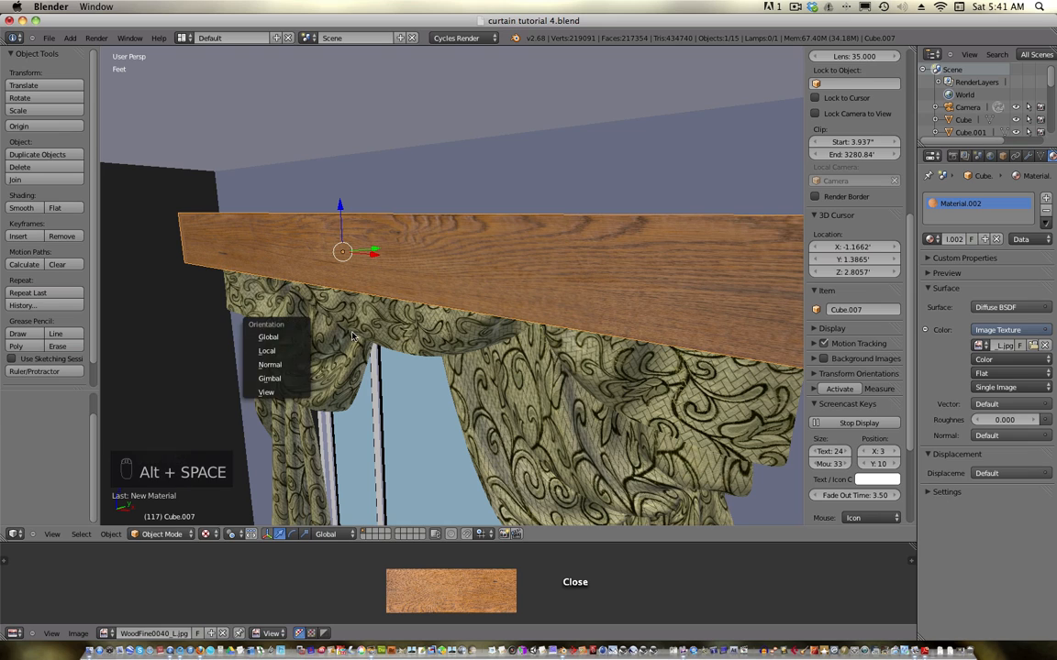
middle_click_drag(350, 370, 569, 341)
scroll(401, 355, "down", 3)
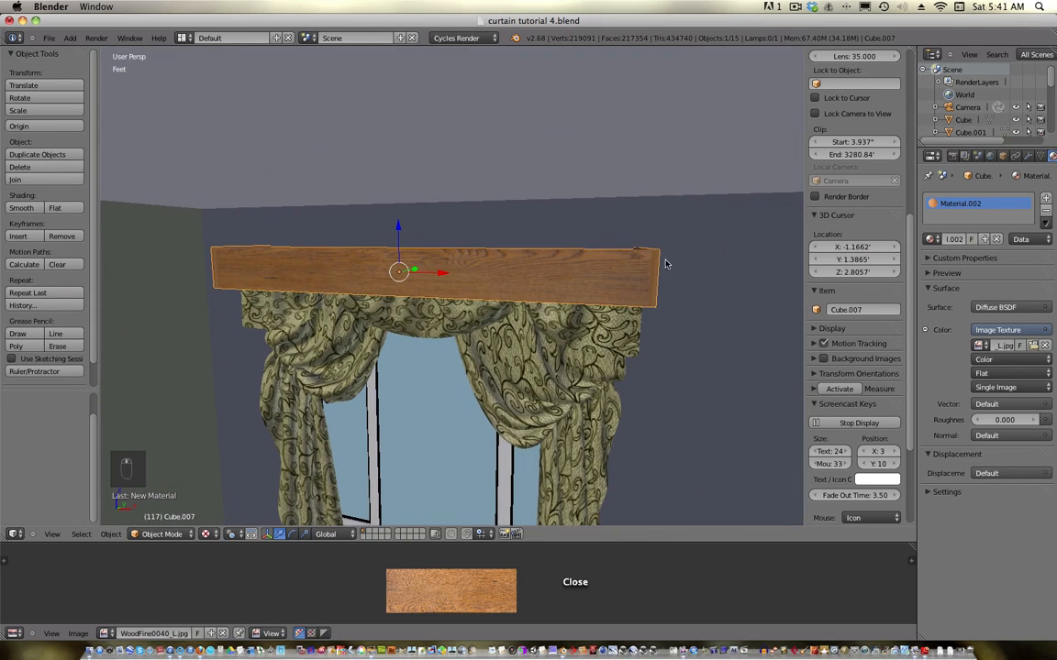
scroll(659, 282, "down", 1)
scroll(658, 284, "up", 1)
middle_click_drag(616, 275, 561, 256)
scroll(562, 256, "up", 7)
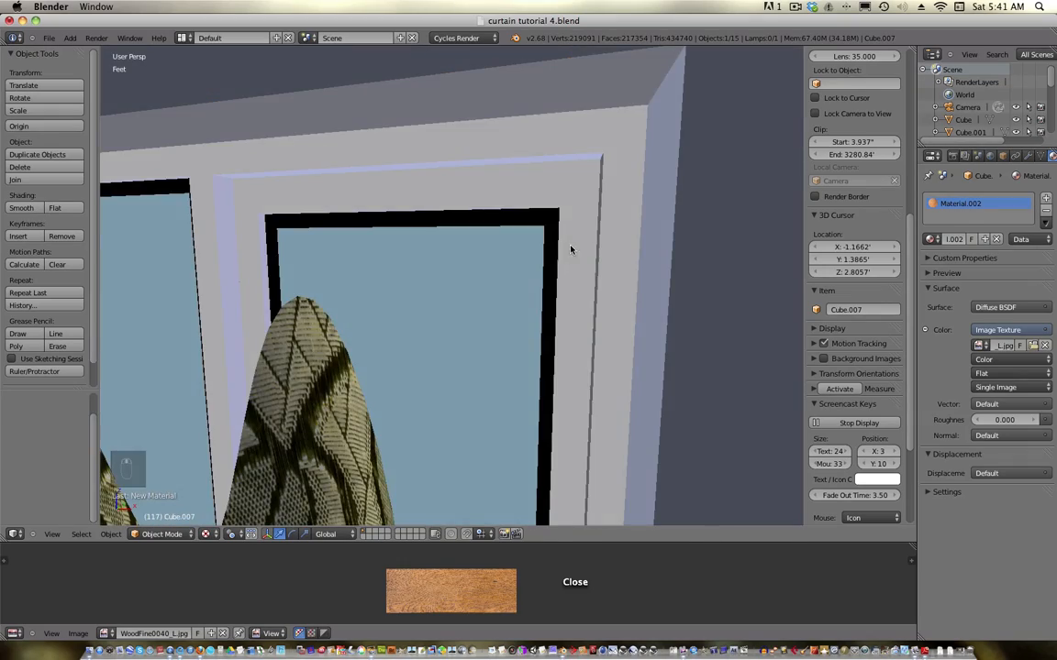
scroll(595, 221, "down", 3)
scroll(594, 221, "down", 3)
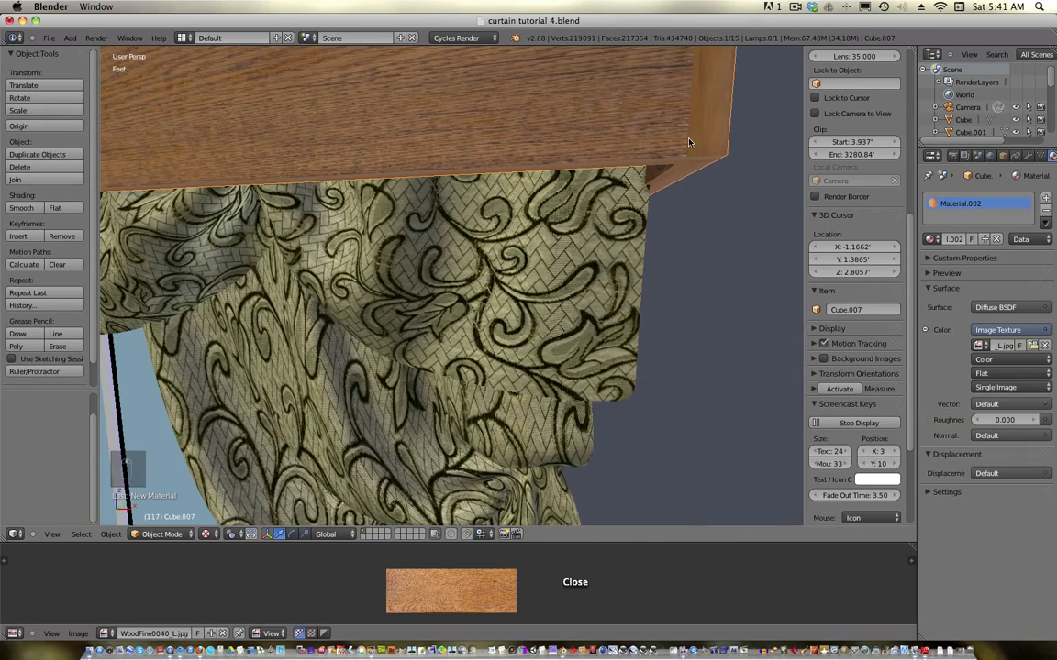
middle_click_drag(727, 75, 686, 174)
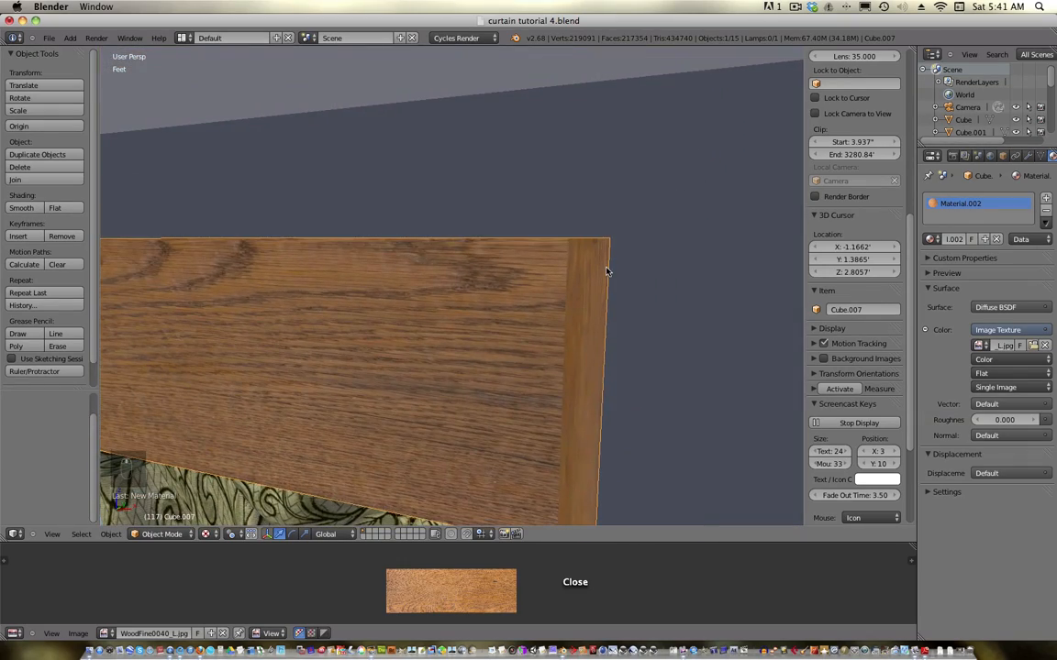
middle_click_drag(606, 271, 589, 202)
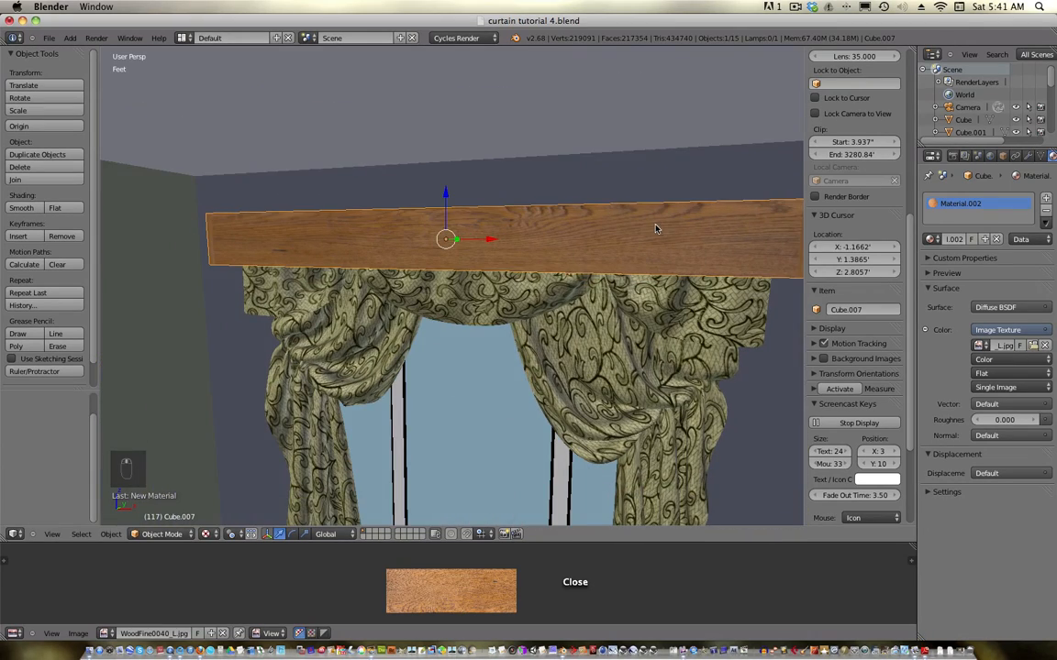
middle_click_drag(474, 286, 395, 288)
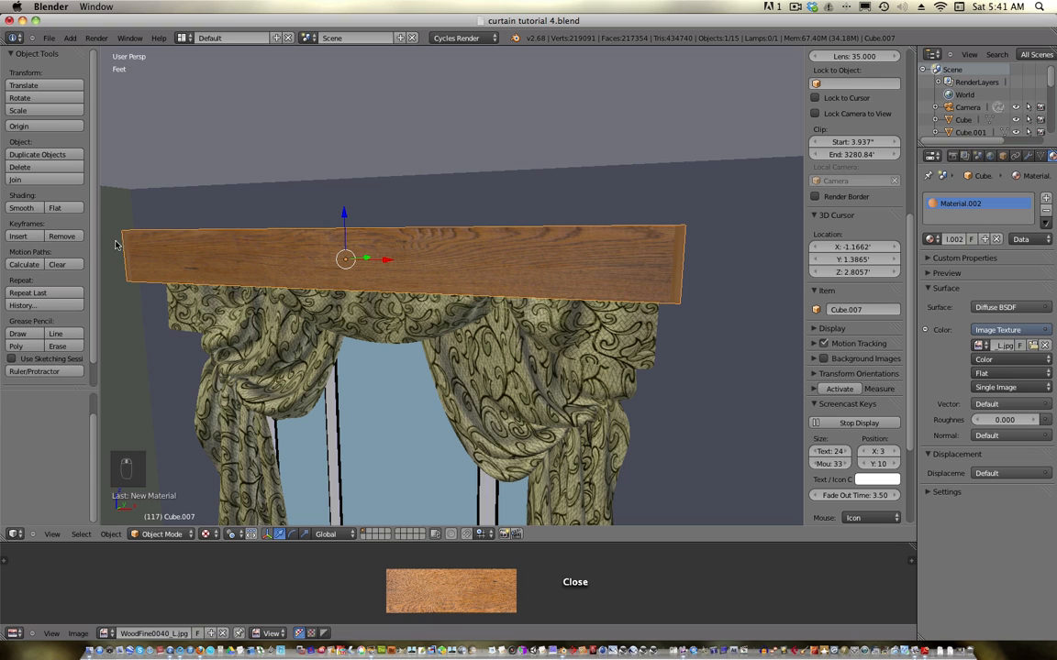
- In edit mode, select the bar's long front face with both narrow end strips and unwrap these three faces
key("Tab")
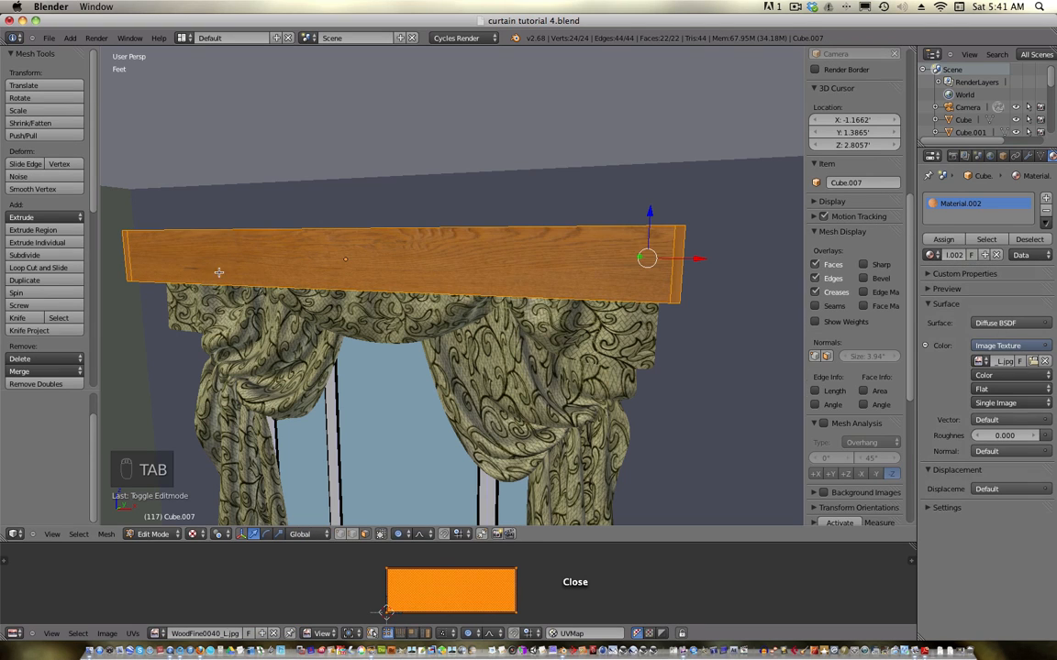
right_click(126, 254)
right_click(365, 260, "shift")
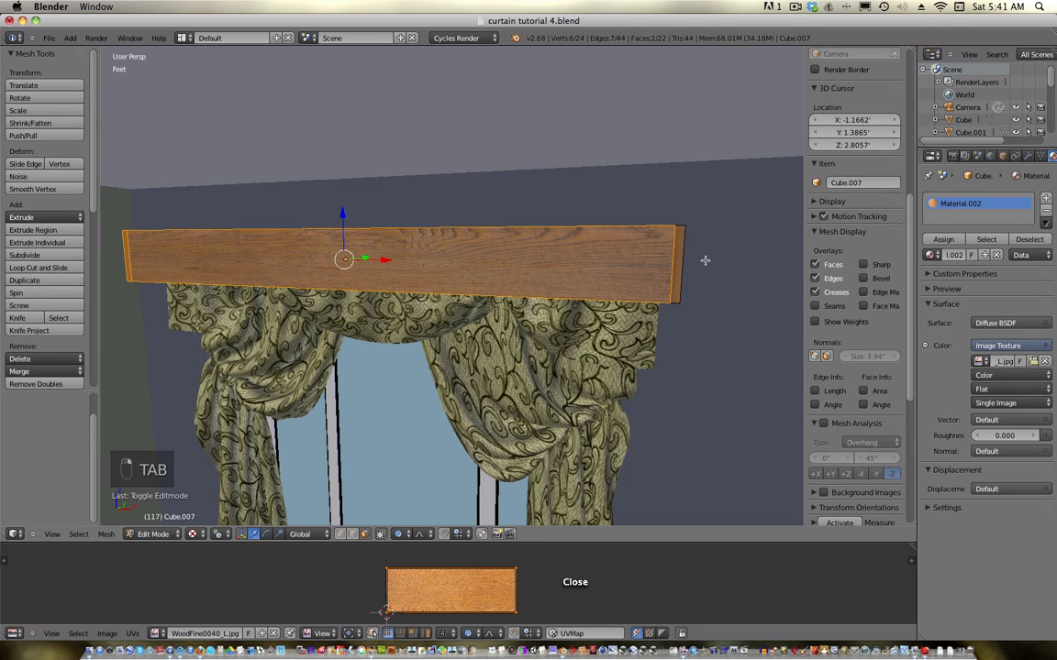
right_click(676, 264, "shift")
key("u")
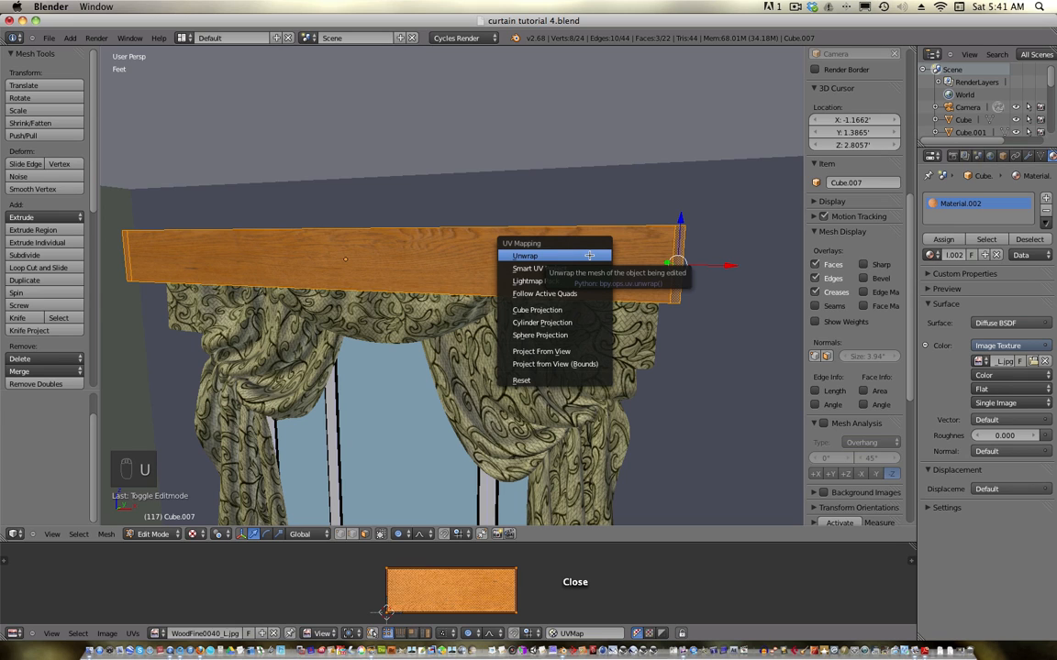
left_click(589, 256)
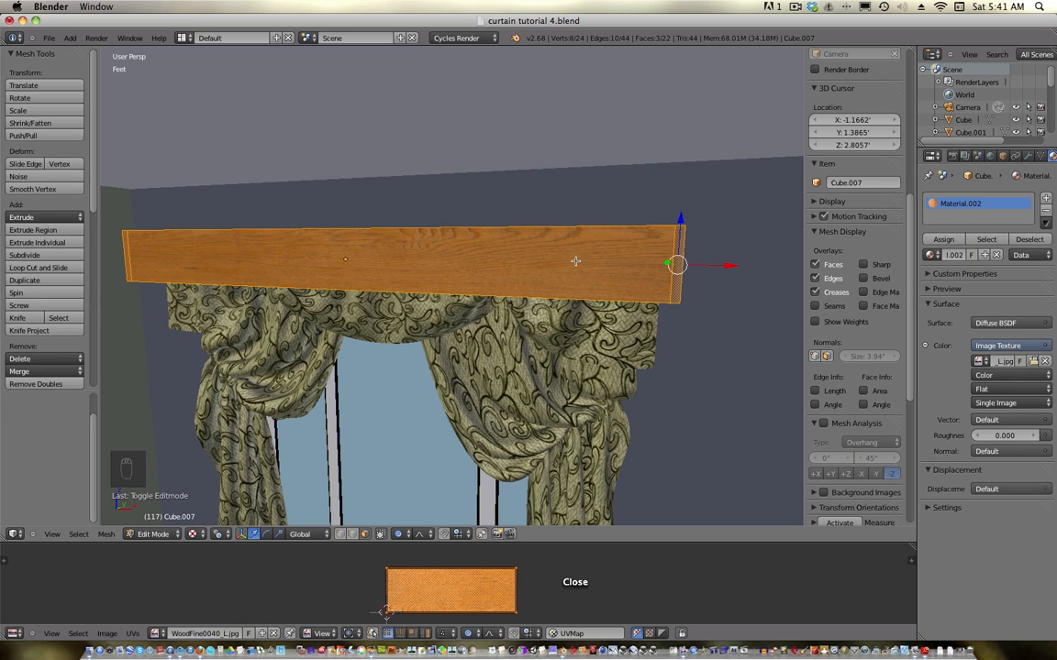
key("u")
left_click(409, 251)
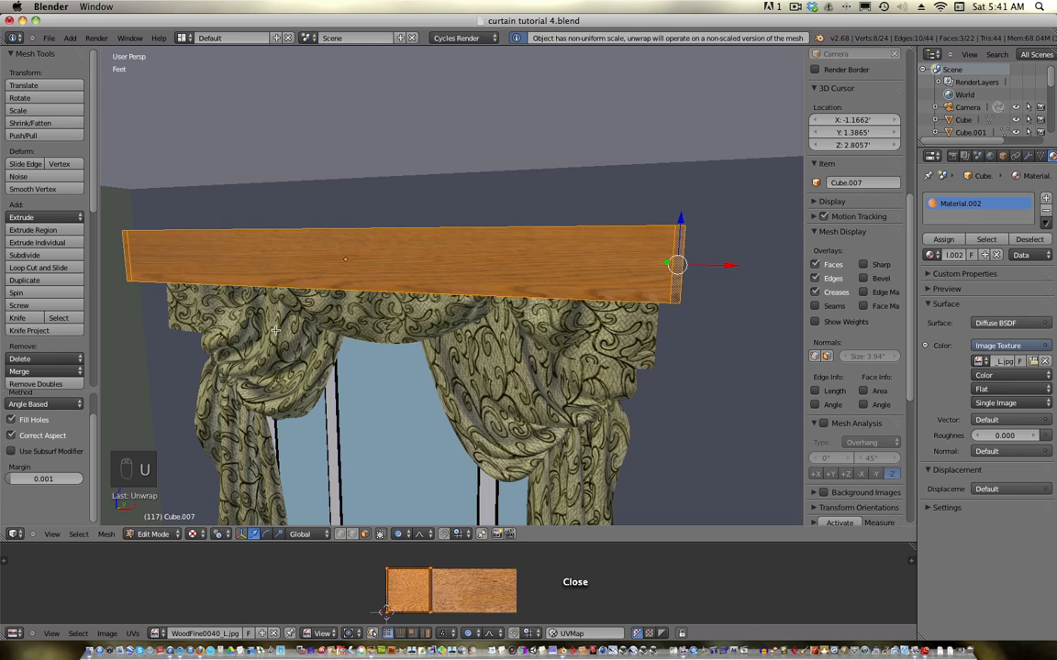
- In an enlarged UV editor, select the layout's right-hand vertices and stretch them across almost the full width of the wood image
scroll(458, 605, "up", 3)
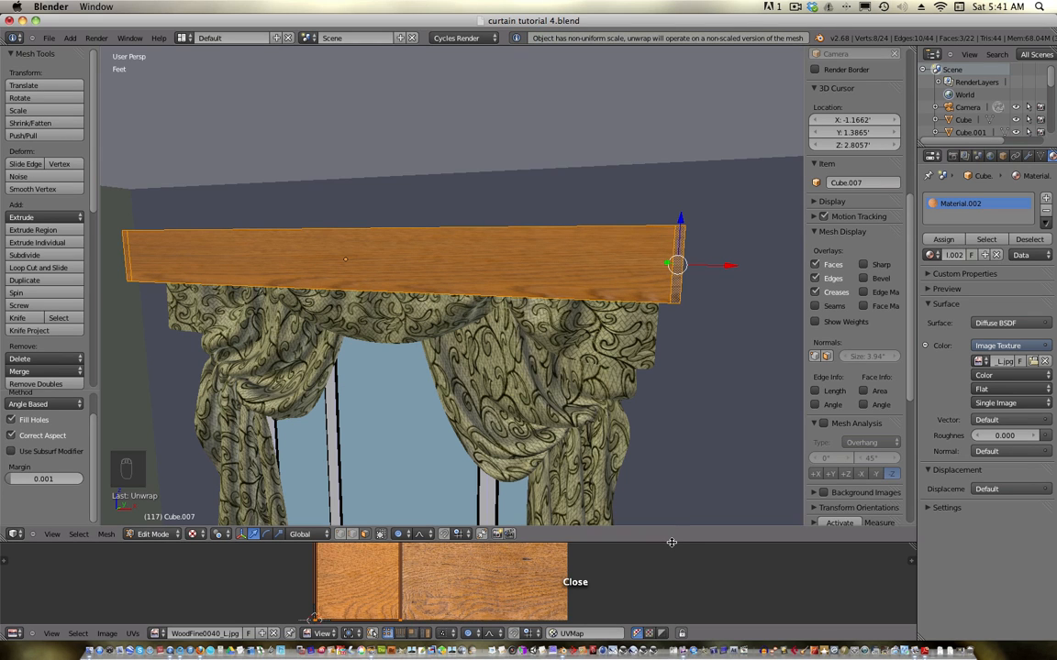
left_click_drag(673, 543, 463, 425)
scroll(411, 554, "up", 3)
middle_click_drag(411, 554, 424, 568)
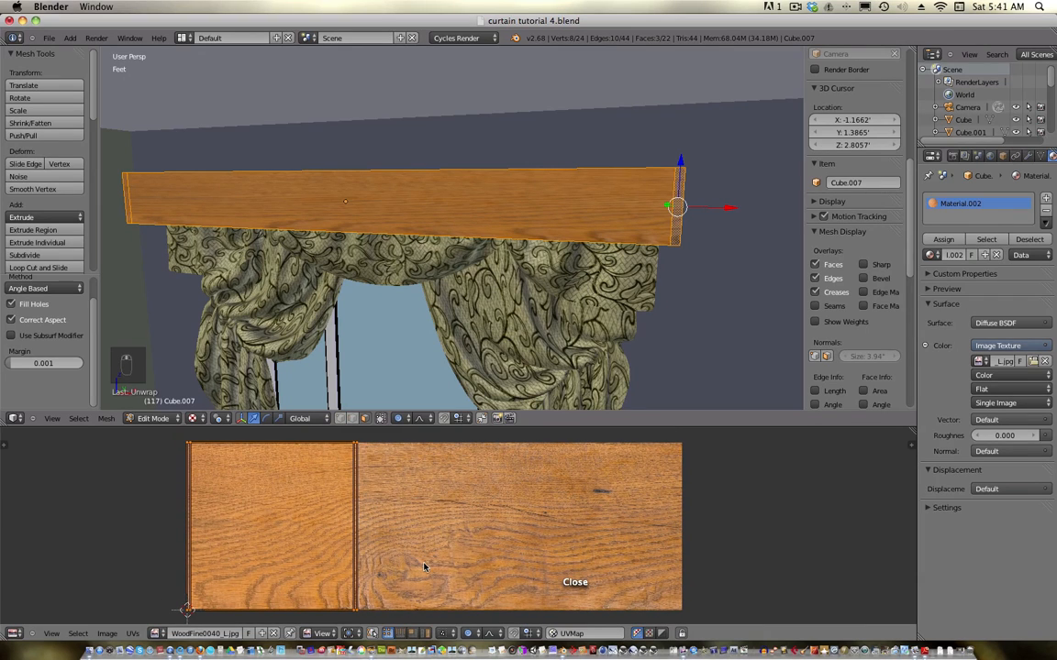
key("b")
key("a")
key("b")
left_click_drag(391, 437, 326, 622)
key("g")
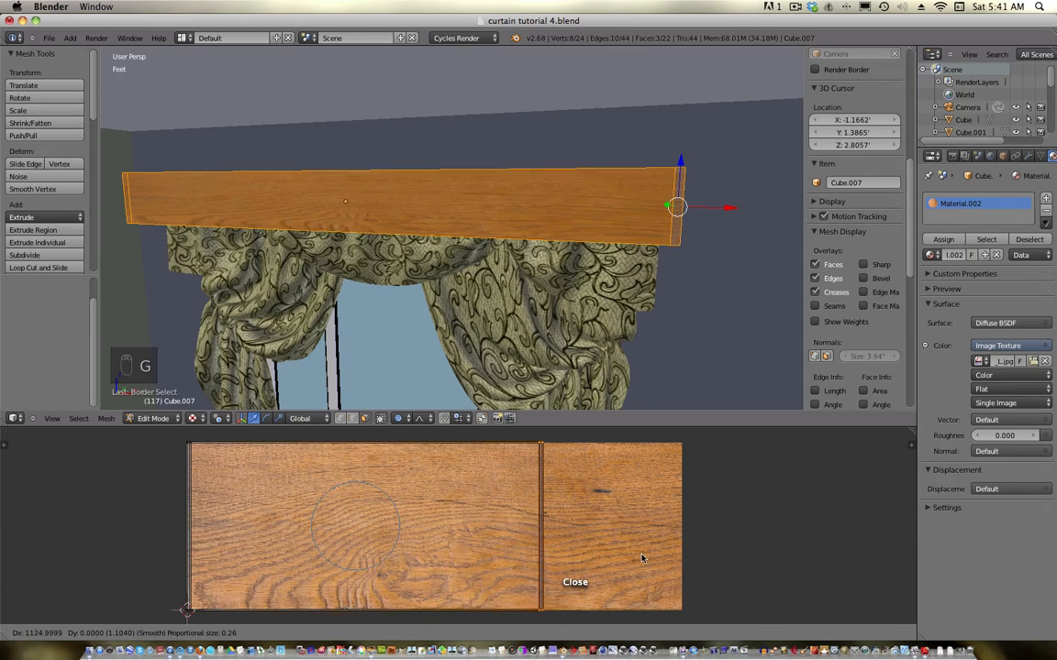
left_click(695, 570)
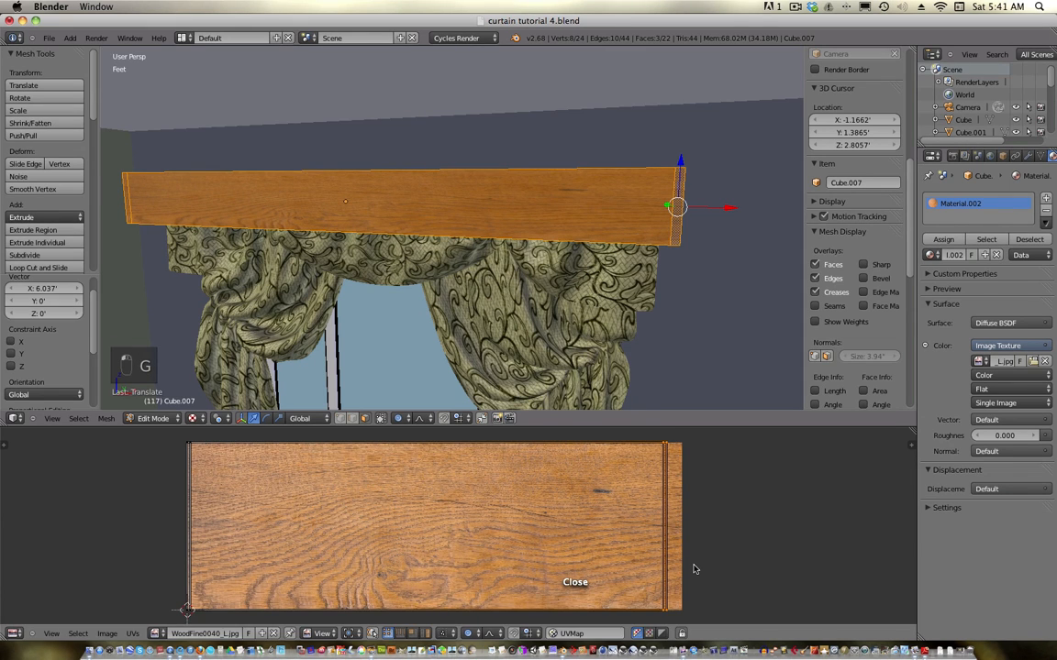
- Nudge the selected UV vertices to the wood image's right edge and disable proportional editing
key("g")
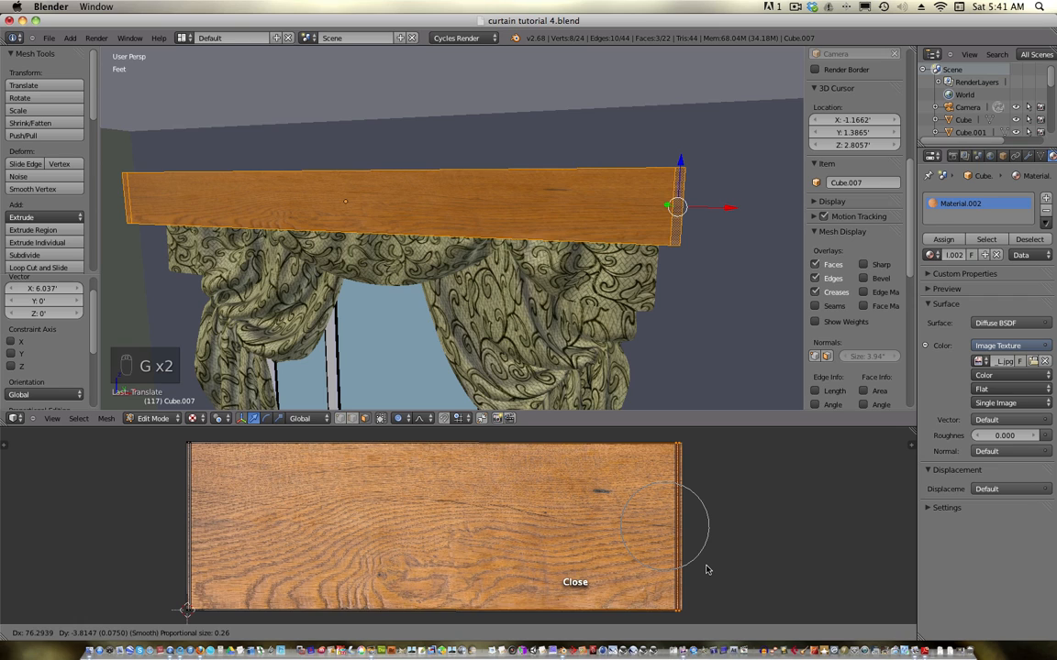
left_click(706, 569)
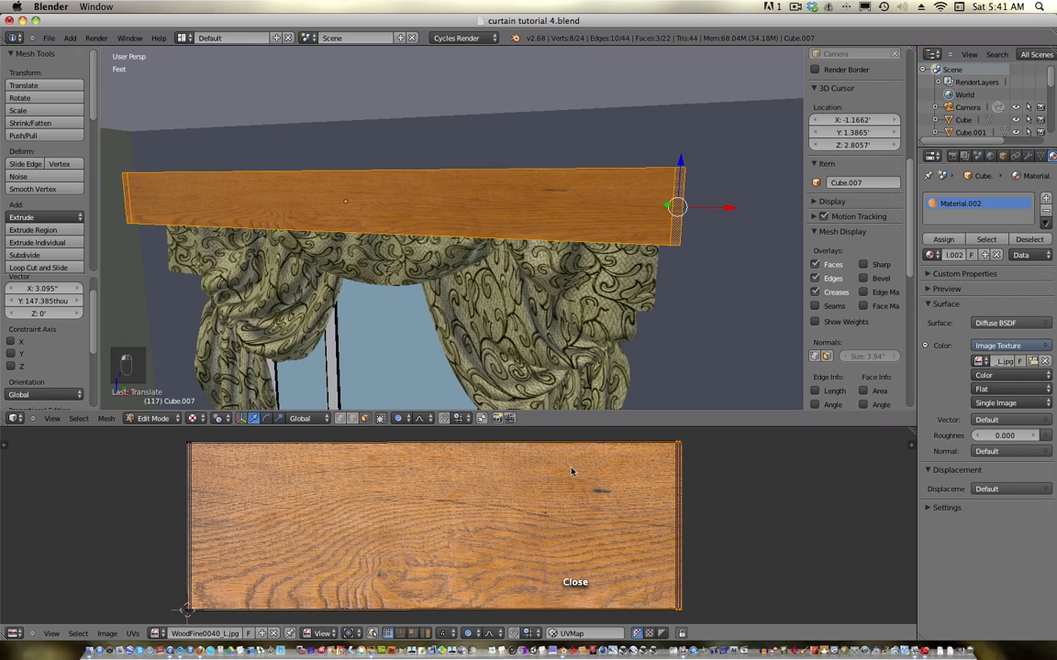
key("g")
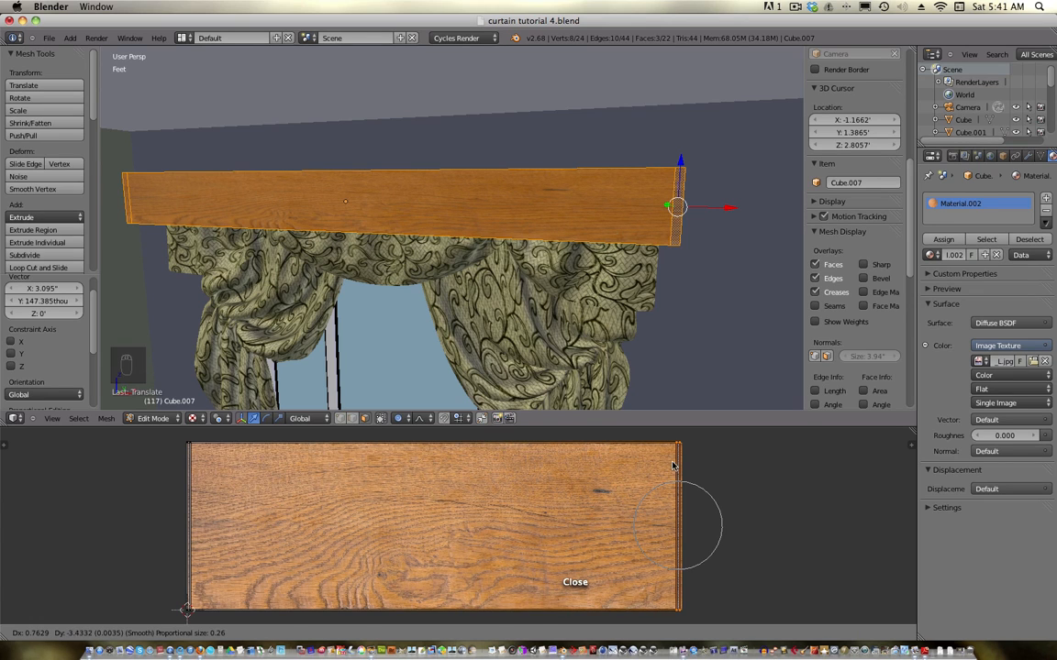
left_click(675, 473)
left_click(401, 418)
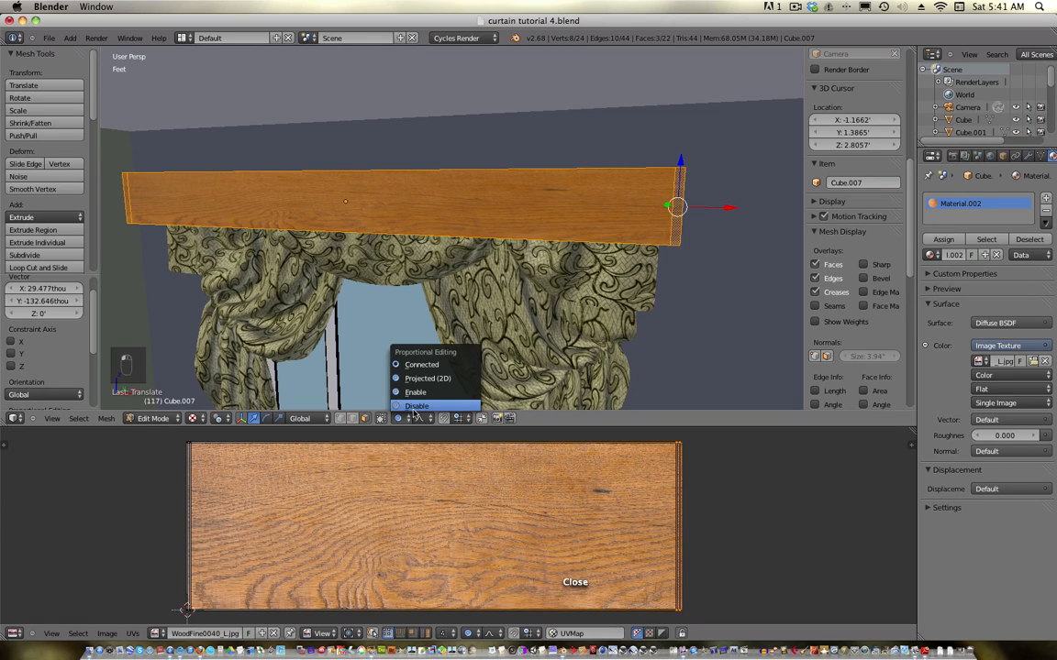
left_click(385, 371)
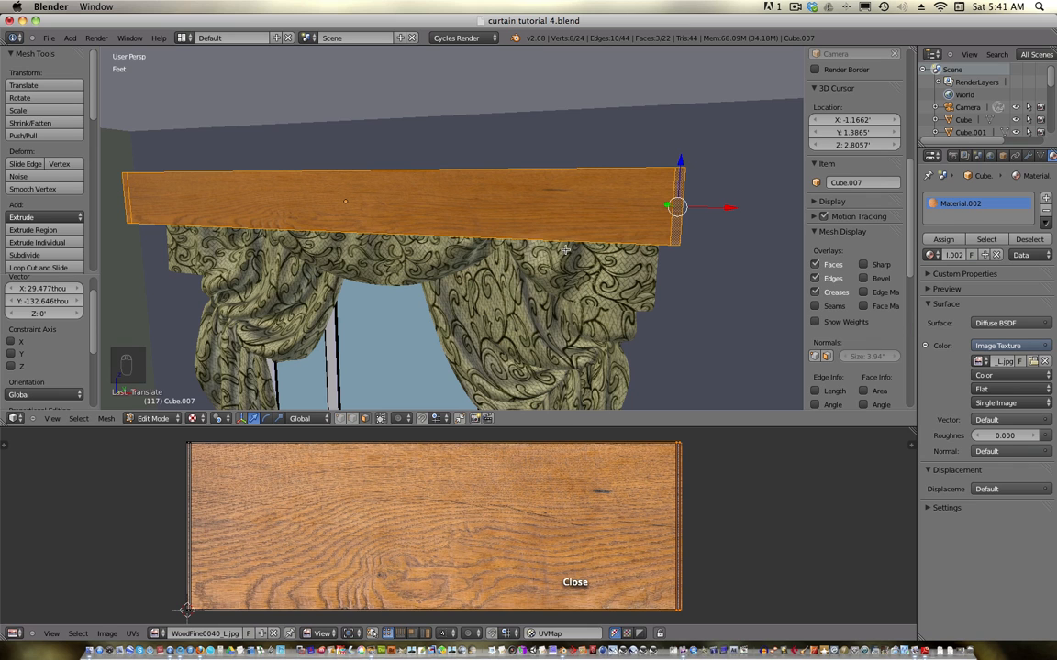
- Select the narrow front-corner strip on the board's right return and pull its right-hand UV vertices in to about a quarter of the wood image's width
key("Tab")
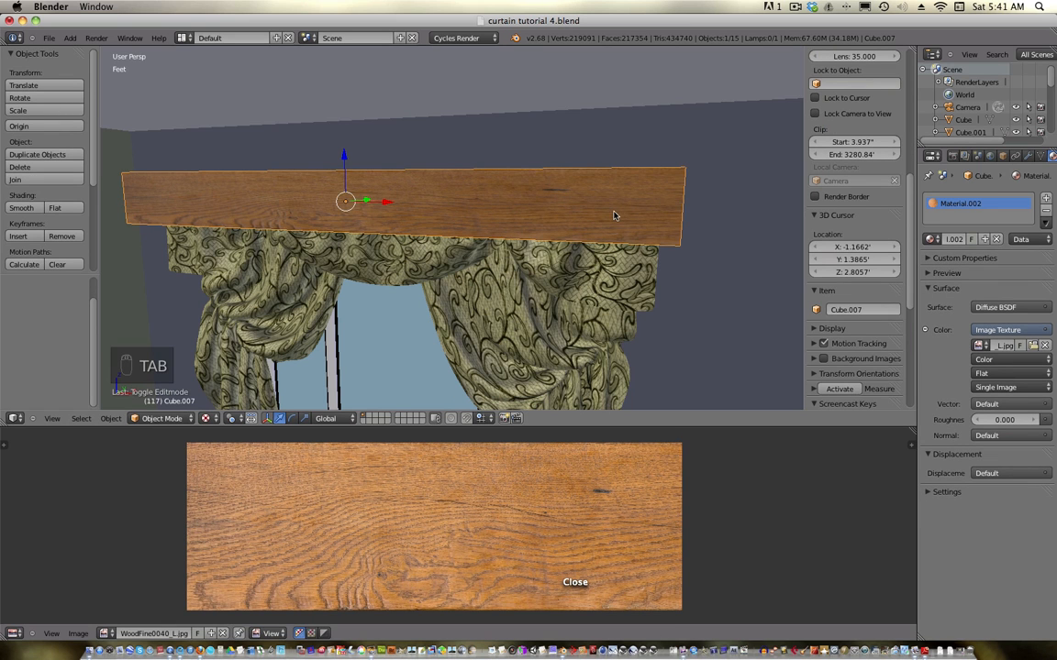
middle_click_drag(592, 213, 361, 237)
scroll(339, 248, "up", 1)
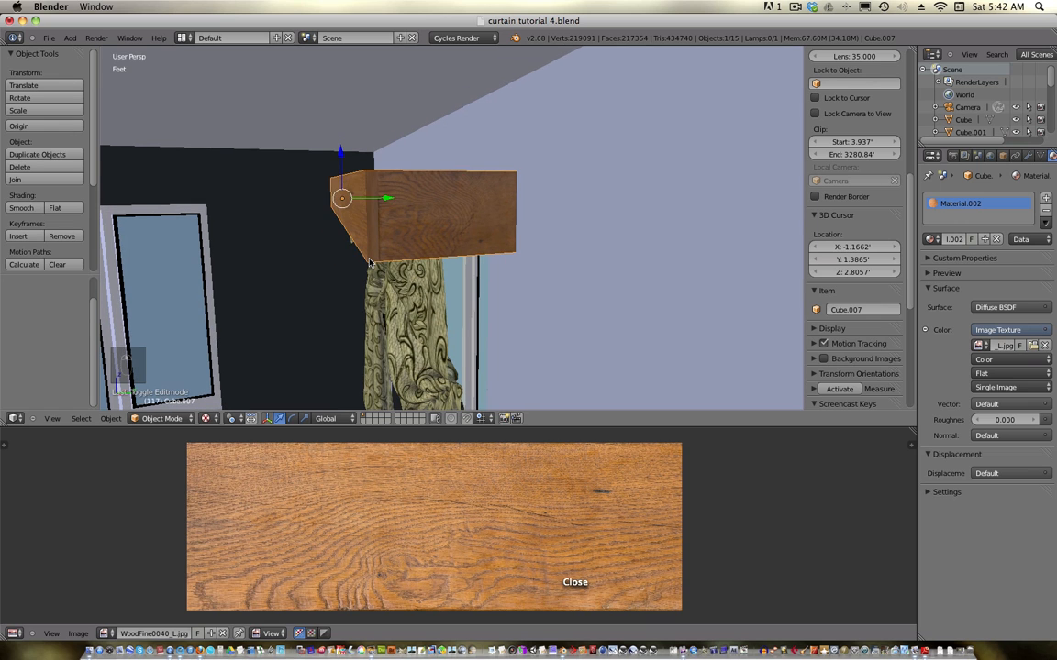
key("Tab")
scroll(402, 237, "up", 4)
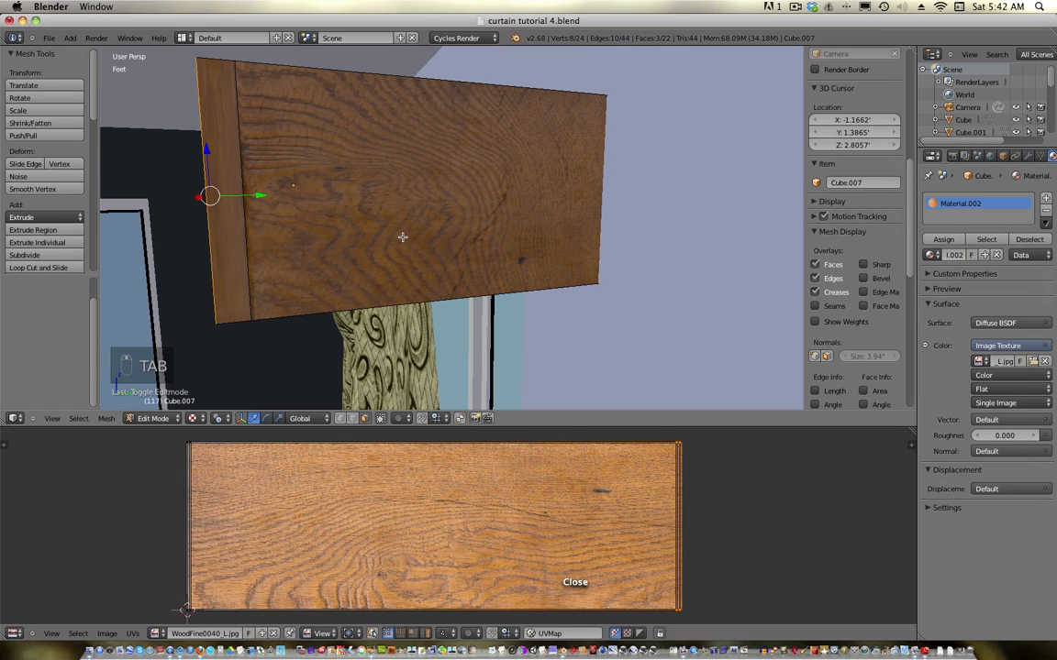
right_click(224, 173)
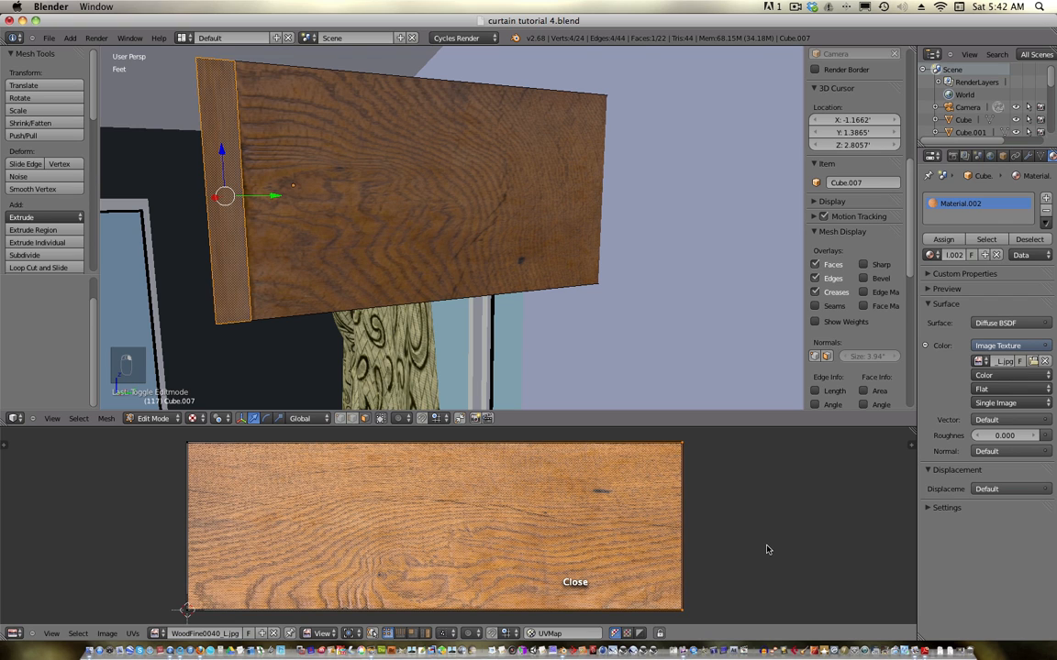
key("g")
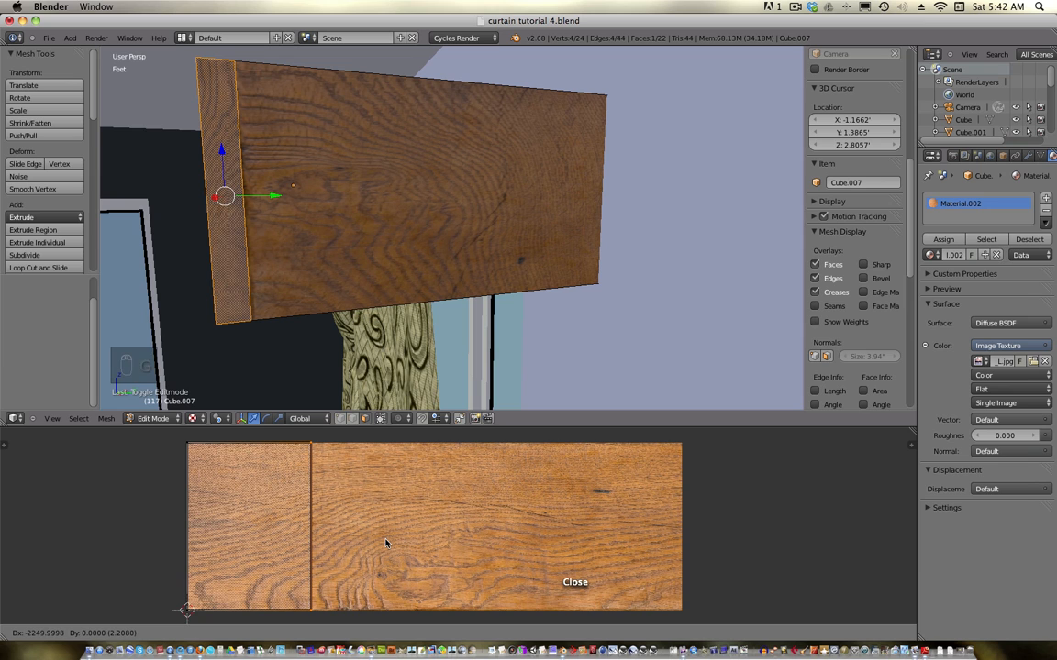
left_click(384, 544)
key("Tab")
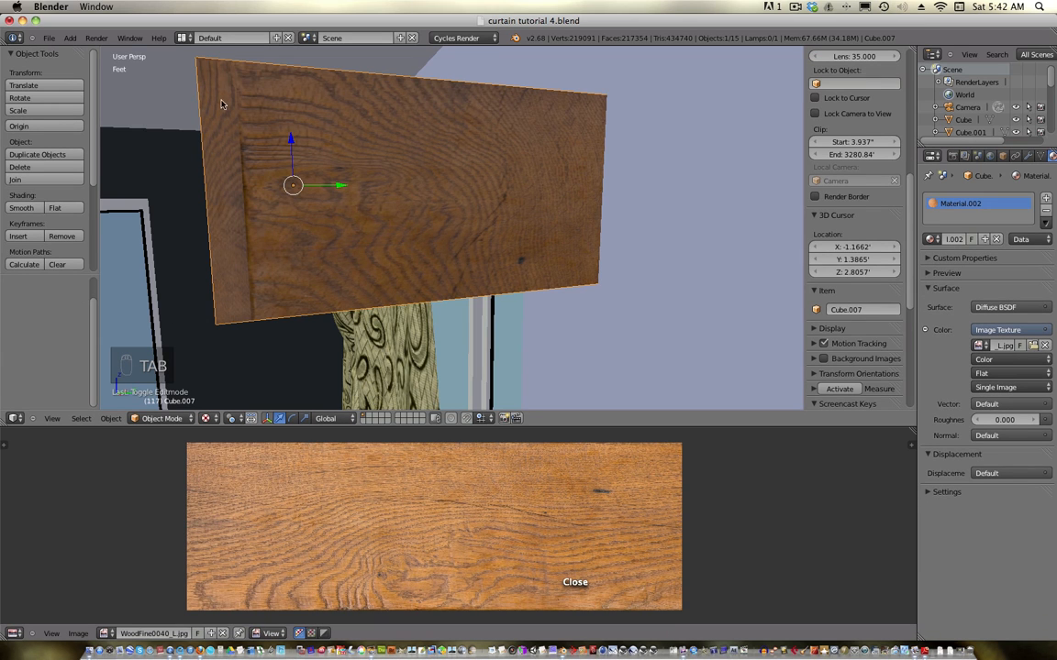
- Select the matching narrow strip on the board's left return and narrow its UV face to the left quarter of the wood image
middle_click_drag(233, 156, 241, 168)
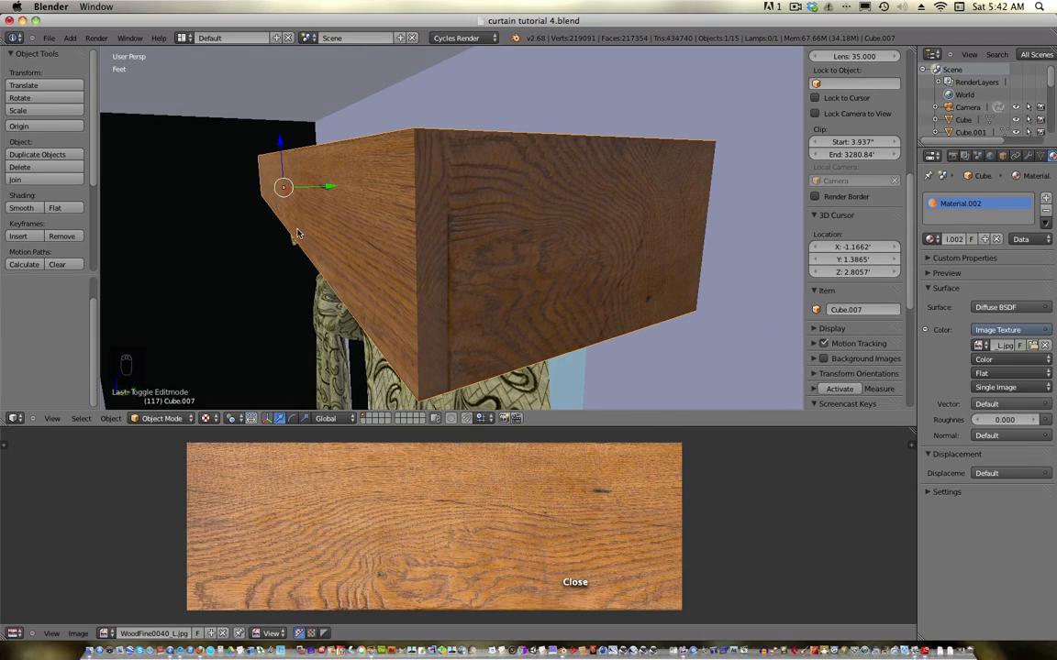
middle_click_drag(297, 234, 470, 232)
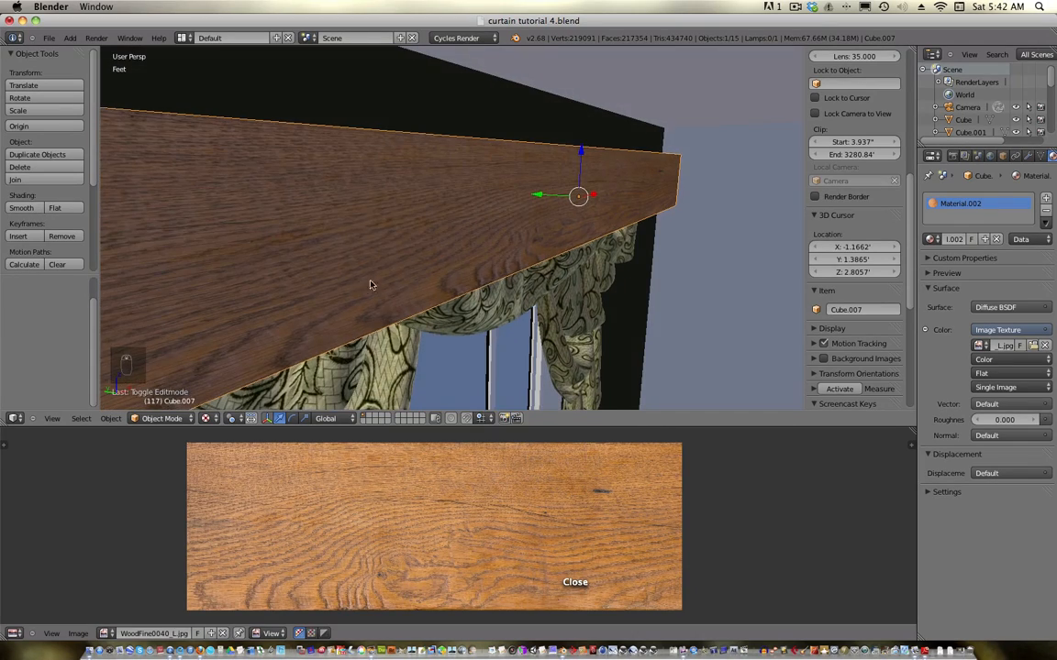
middle_click_drag(370, 285, 456, 294)
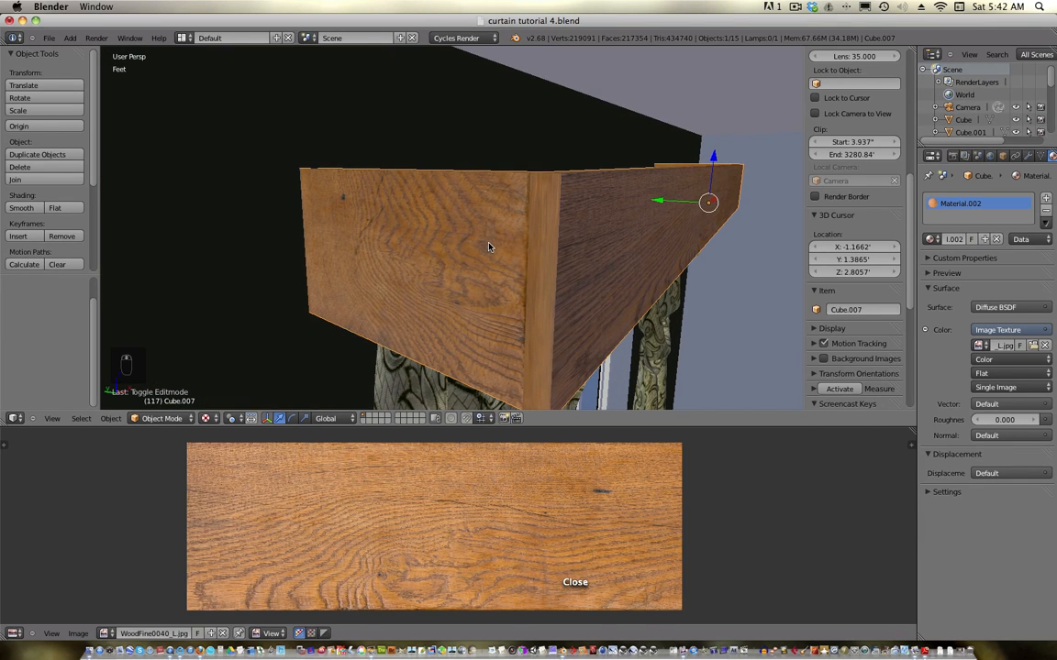
key("Tab")
right_click(540, 254)
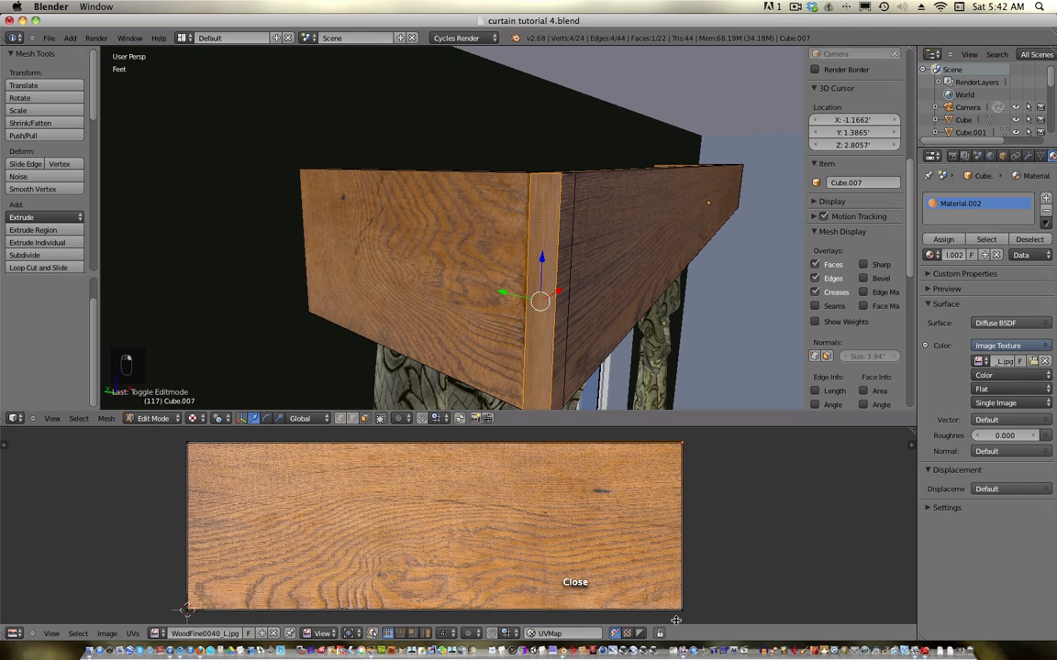
key("g")
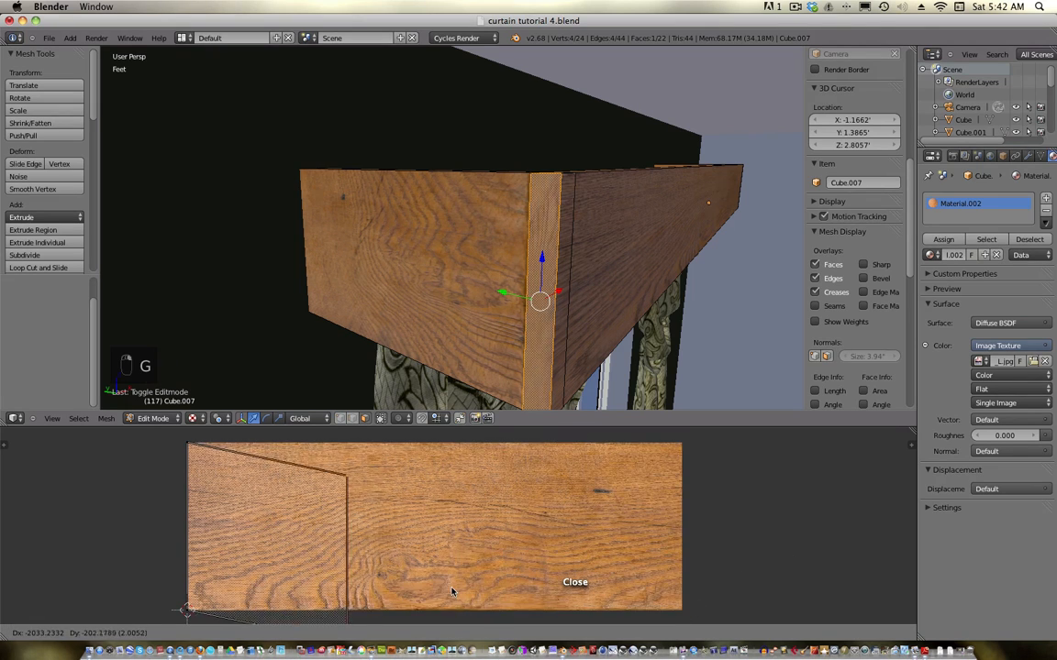
left_click(424, 558)
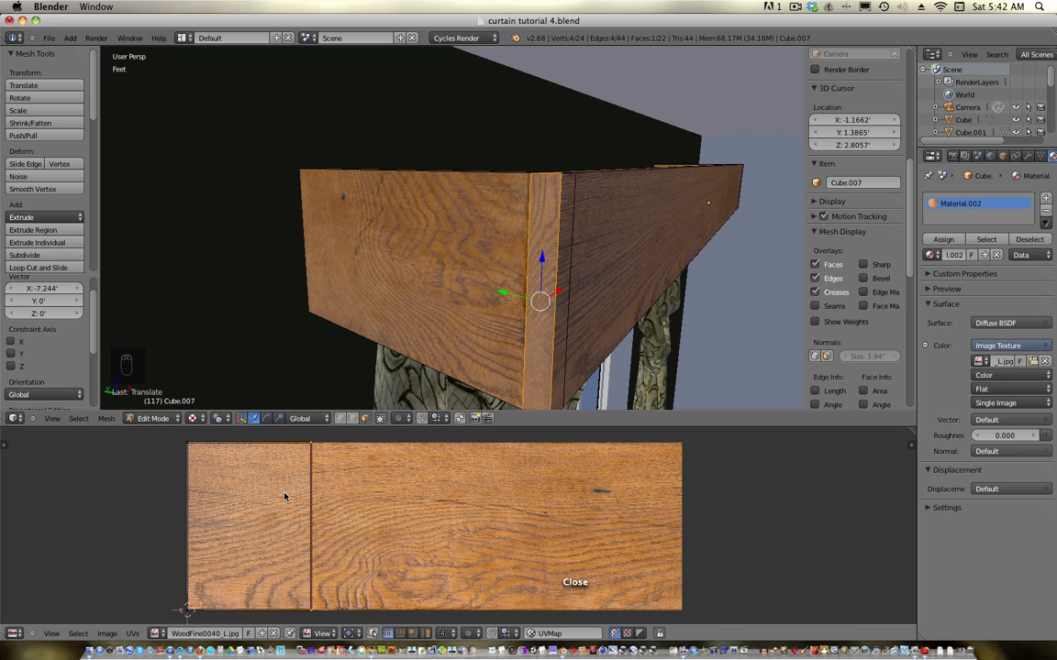
- Move the left strip's whole UV face to the wood image's right edge and return to object mode
key("a")
key("a")
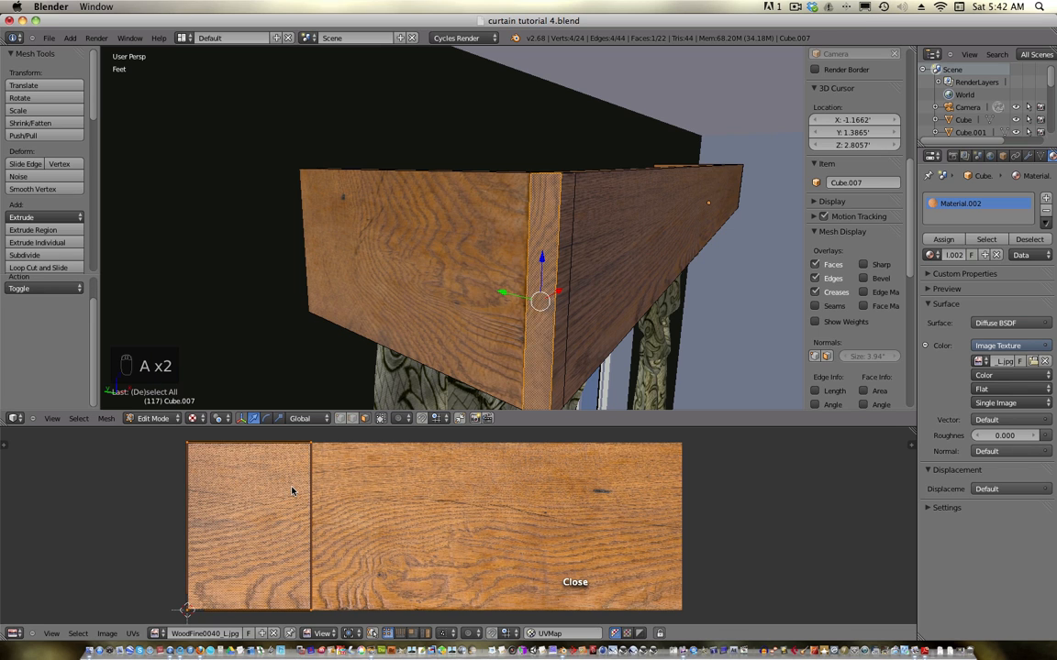
key("g")
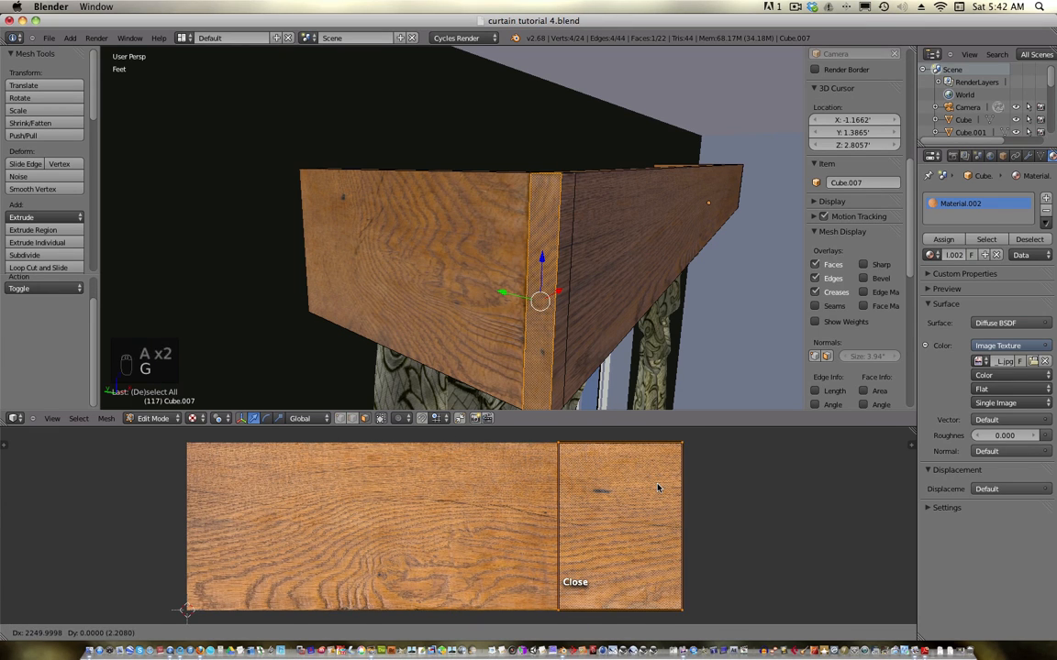
left_click(657, 488)
key("Tab")
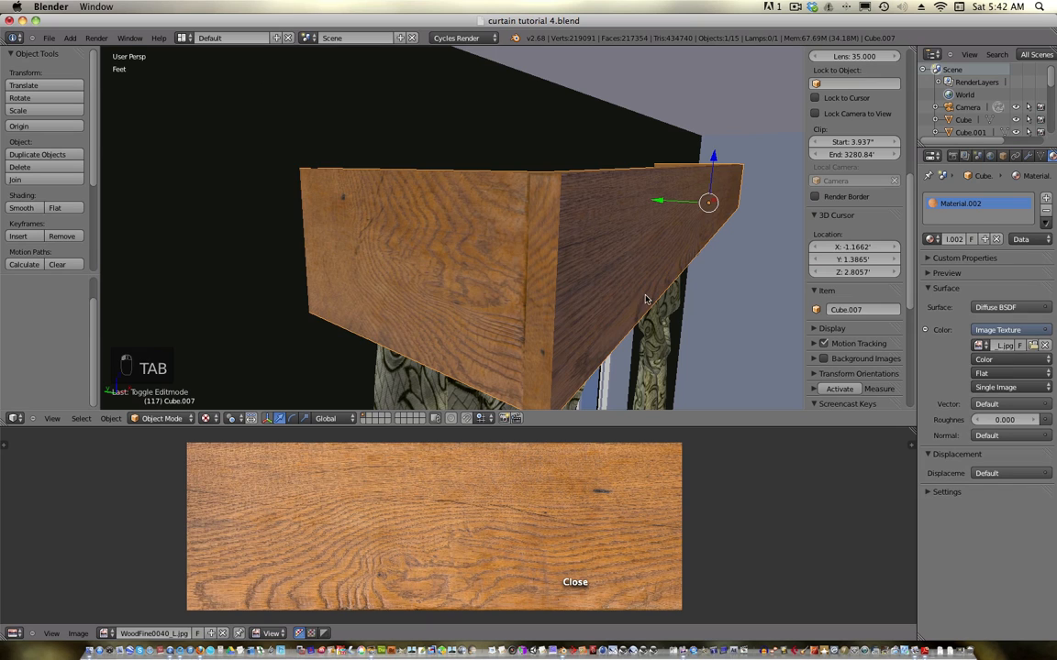
- Look through the camera, select it, and raise it about 6.2 inches to frame the curtained window with its wooden board
middle_click_drag(655, 302, 634, 277)
scroll(590, 321, "down", 5)
middle_click_drag(561, 239, 559, 229)
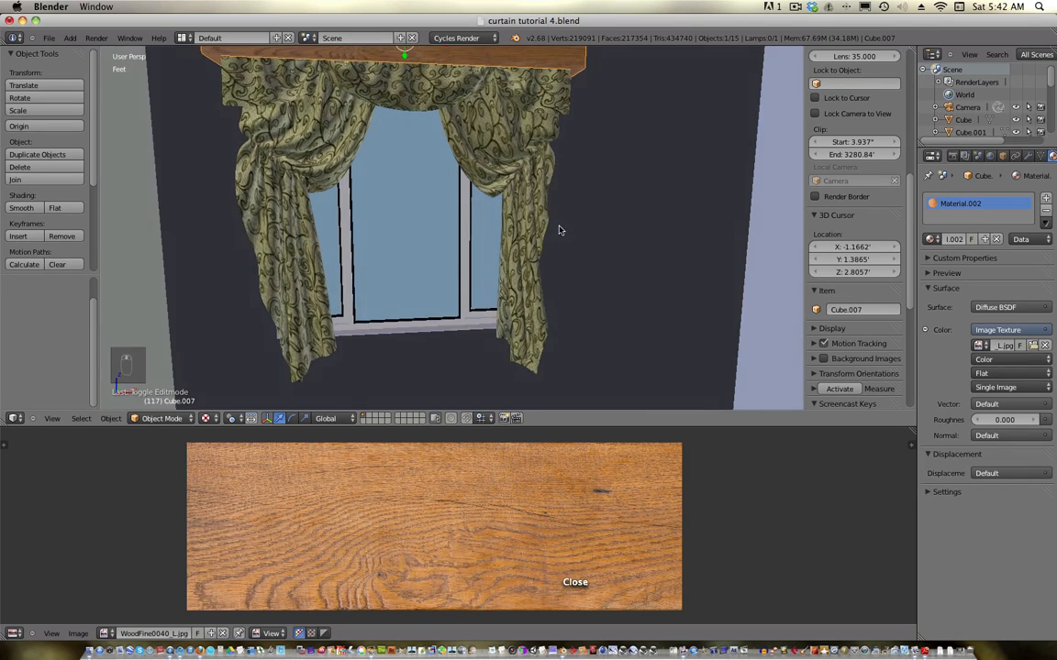
key("KP_0")
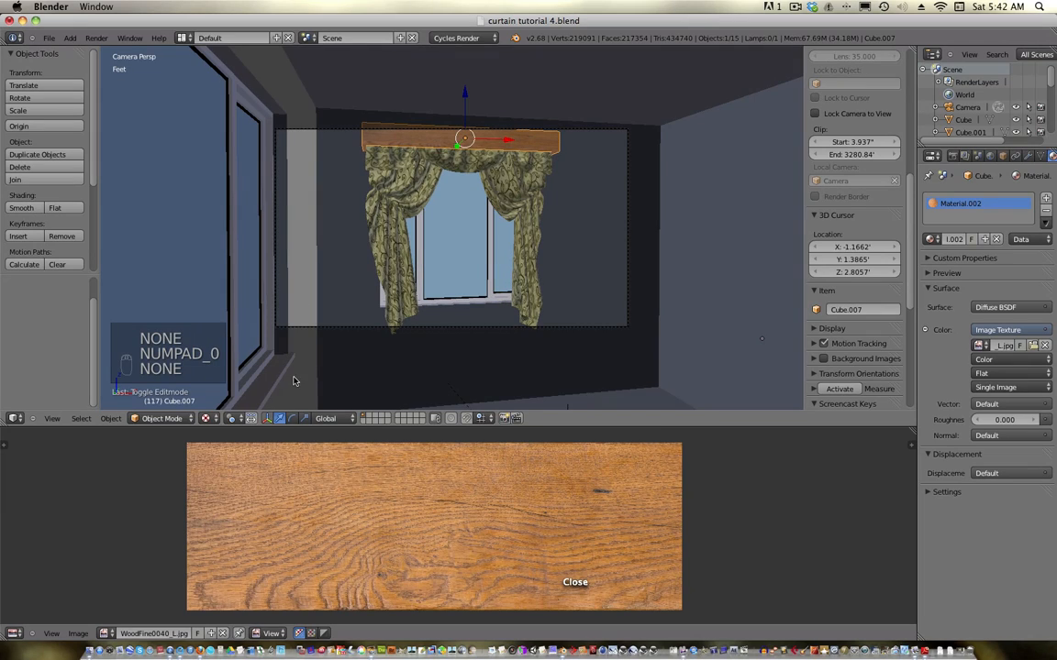
key("a")
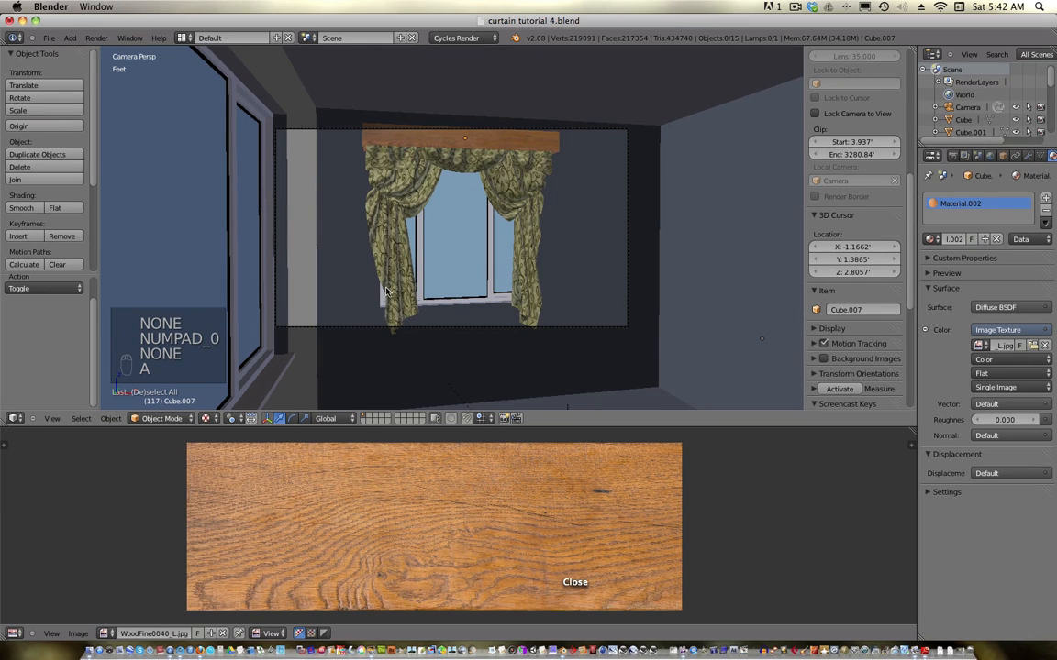
right_click(629, 132)
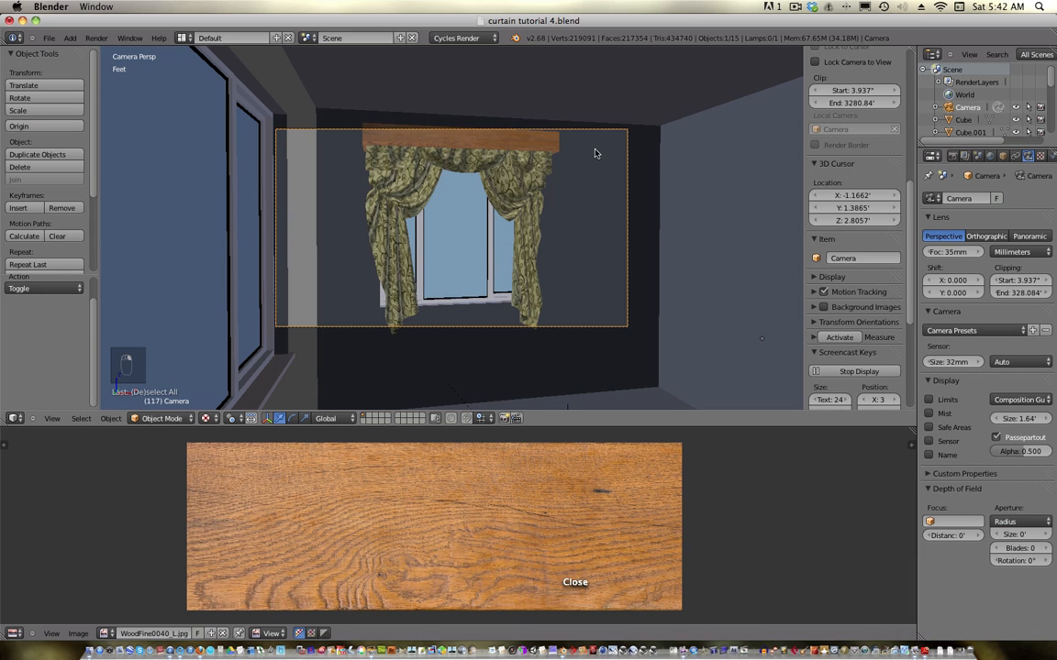
key("g")
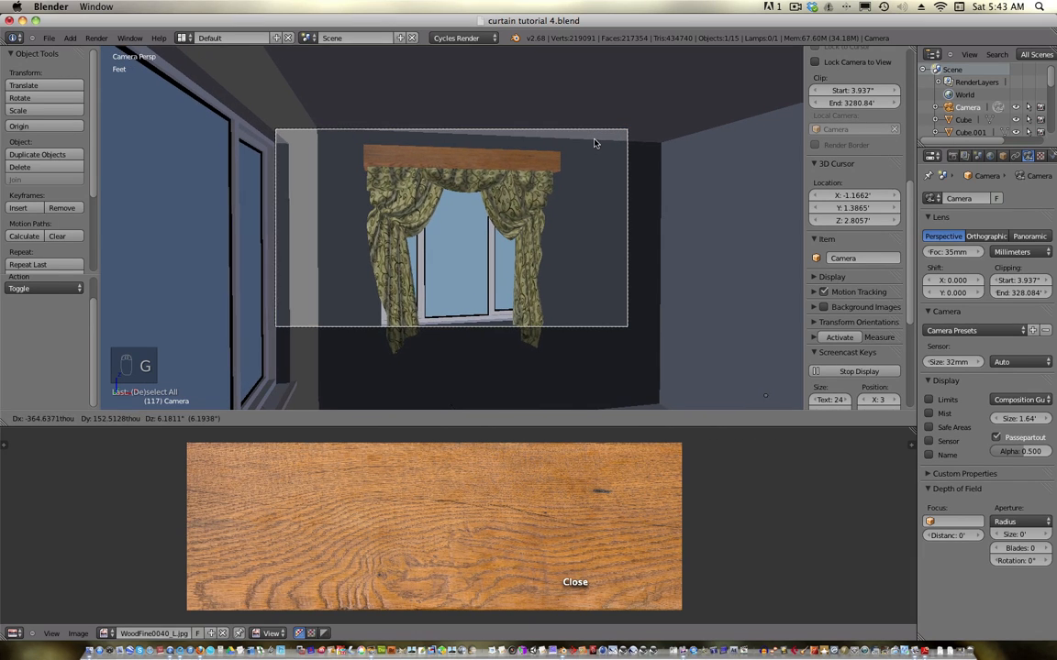
left_click(593, 143)
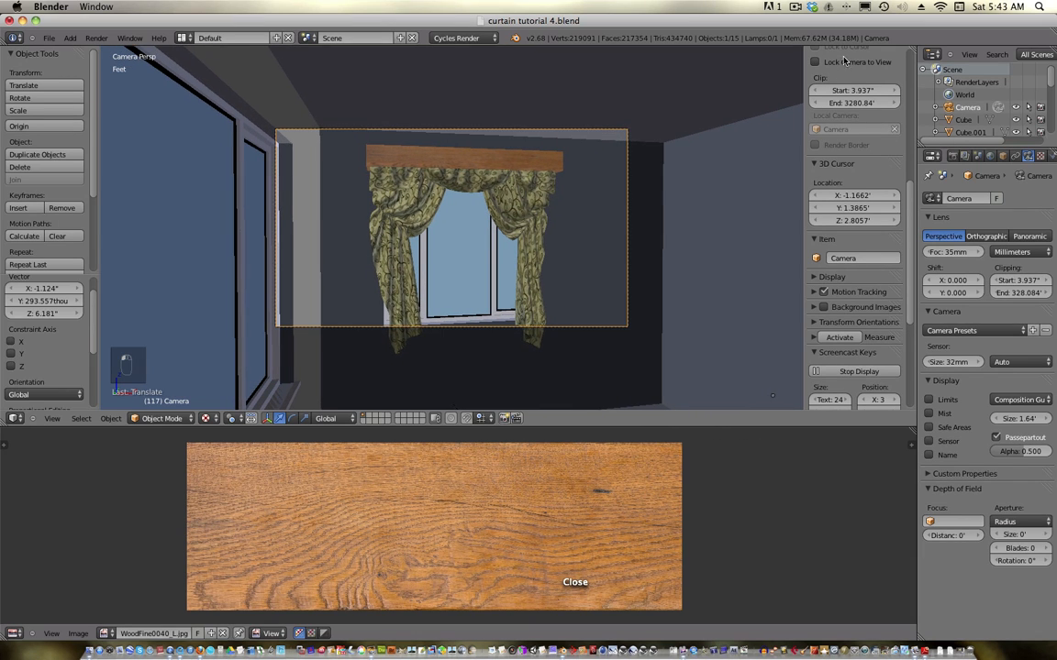
- Split the 3D view in two and show the second one as a wireframe top view without side panels
left_click_drag(899, 55, 559, 104)
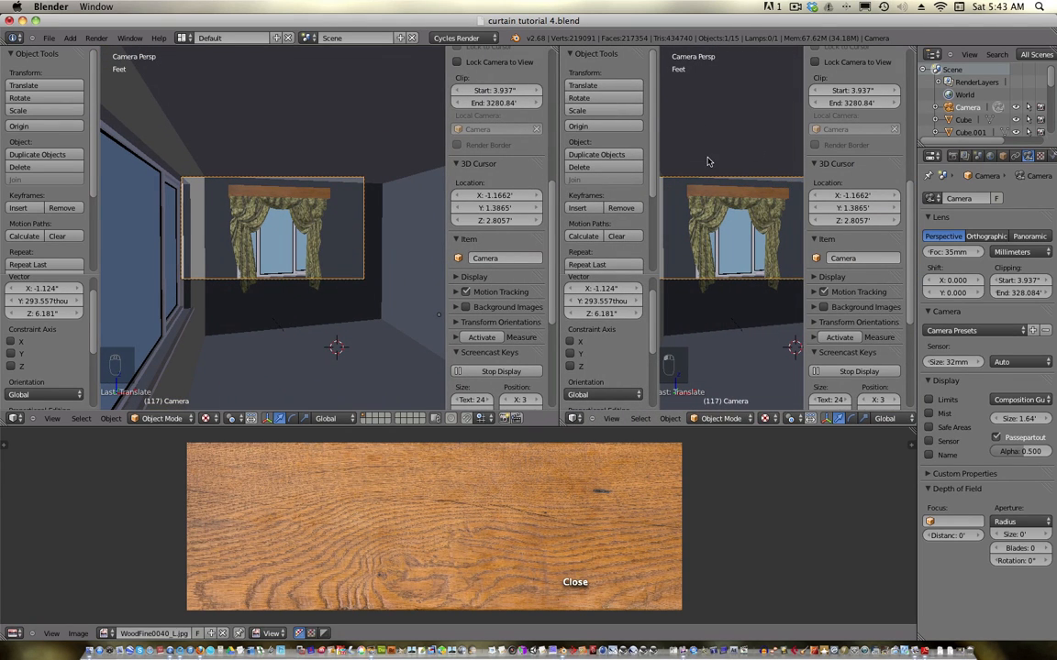
key("m")
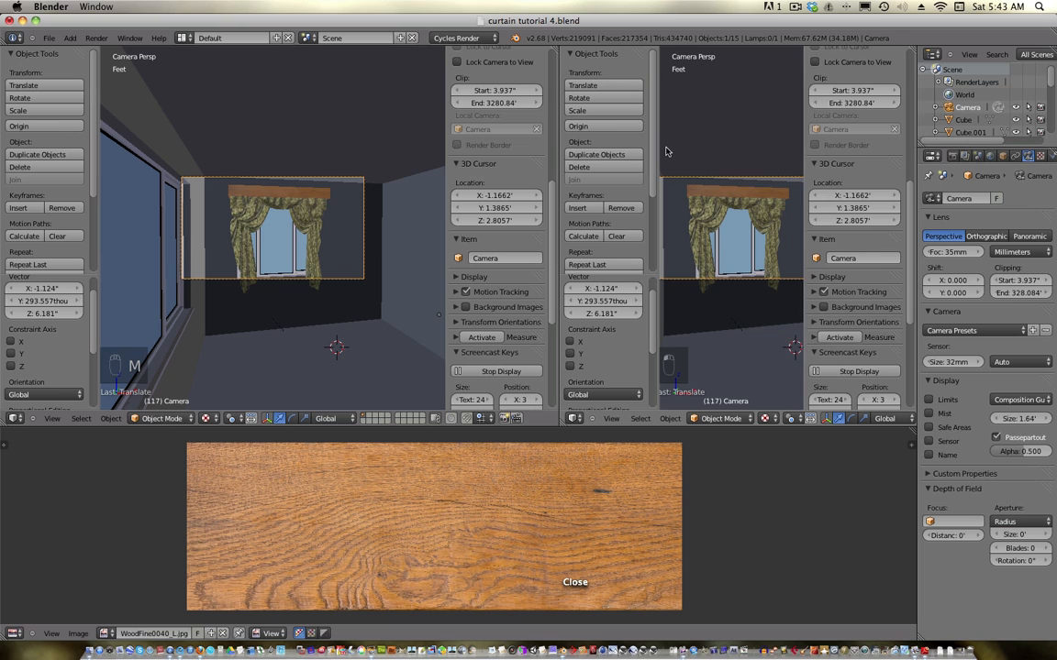
key("n")
key("t")
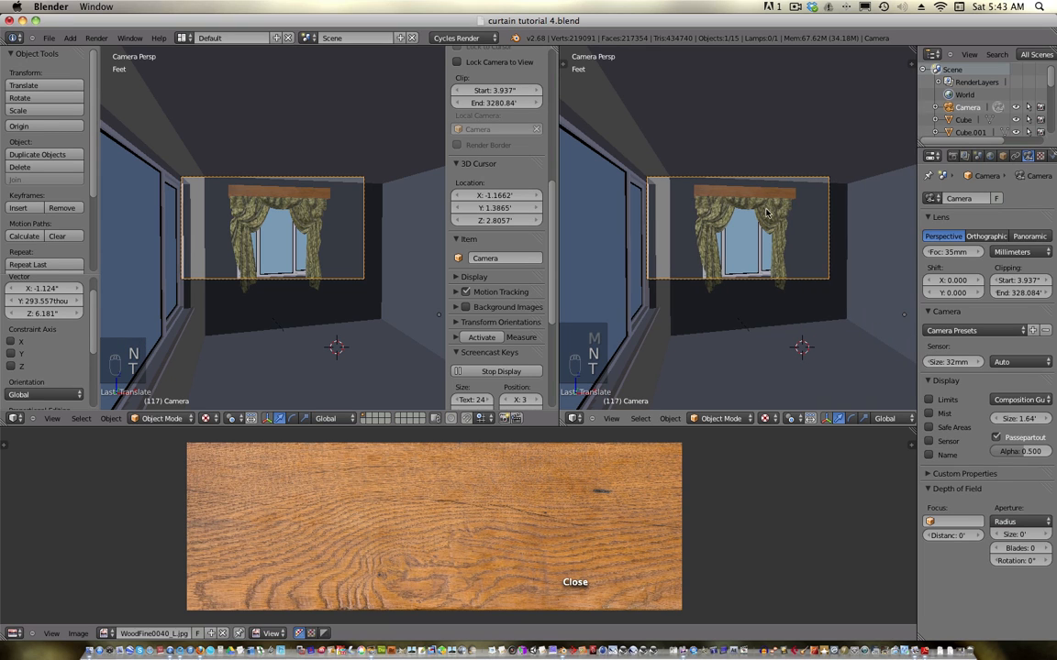
key("KP_7")
key("z")
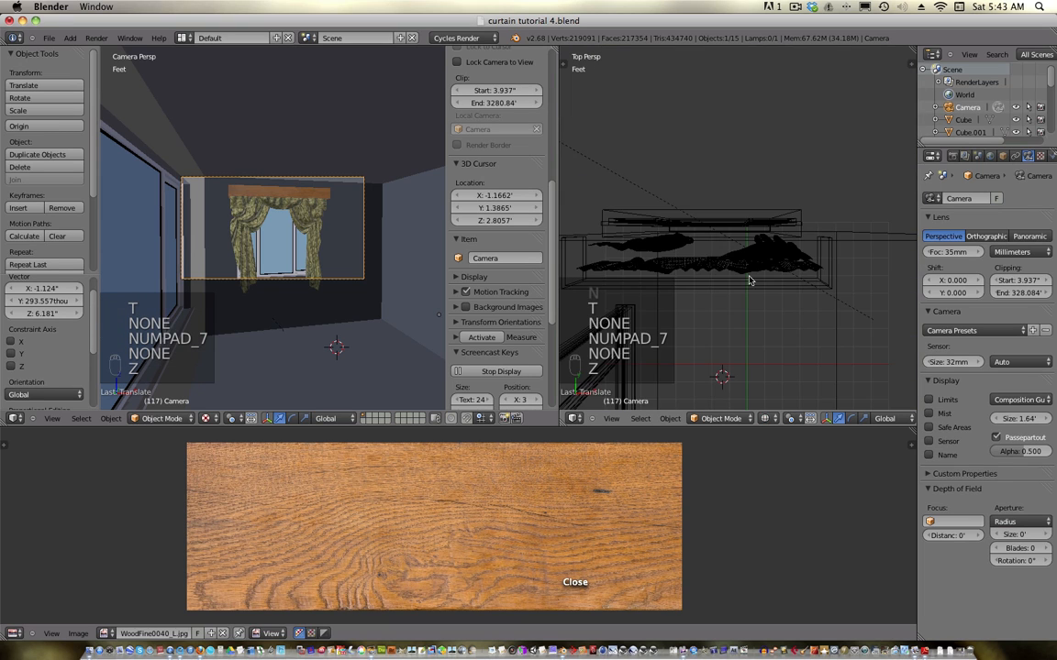
- Move the camera about 10.3 inches back from the curtained window along the Y axis
middle_click_drag(750, 291, 759, 218, "shift")
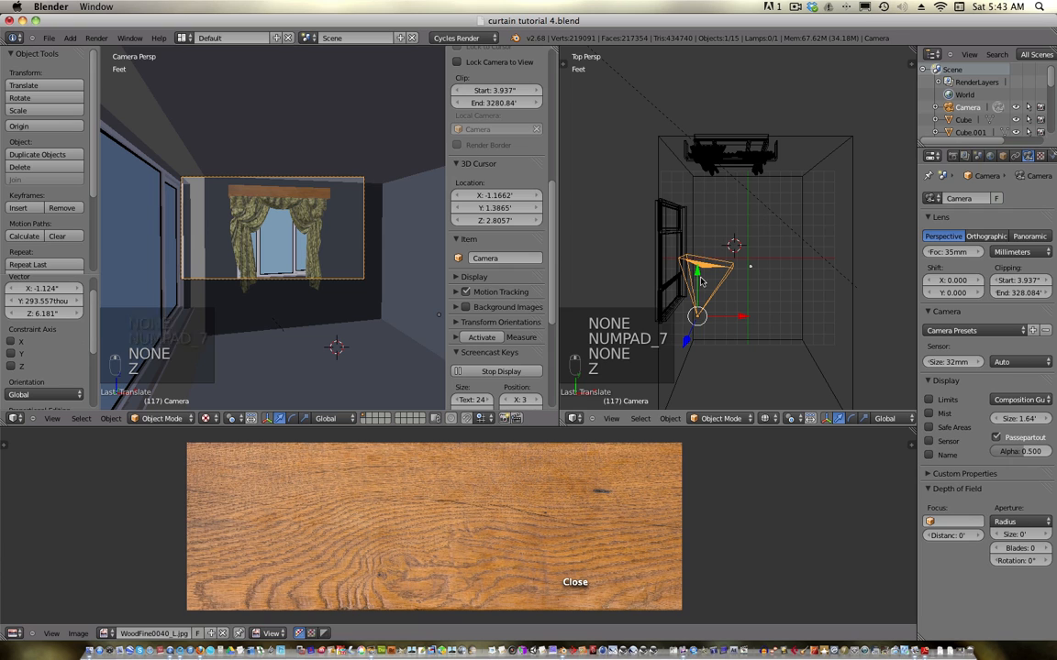
key("g")
key("y")
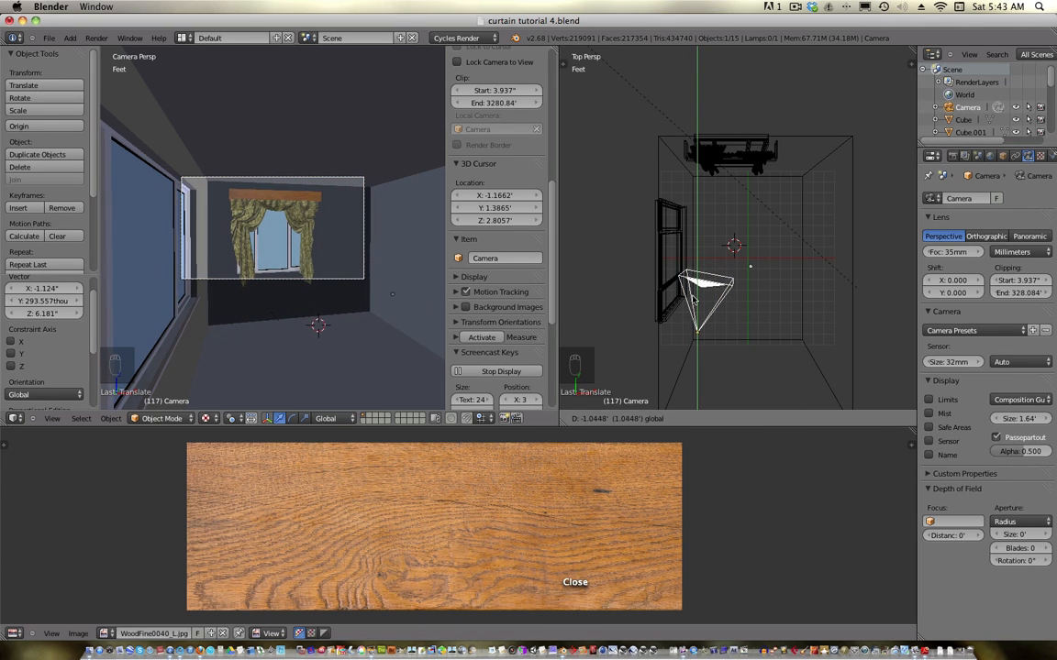
left_click(734, 293)
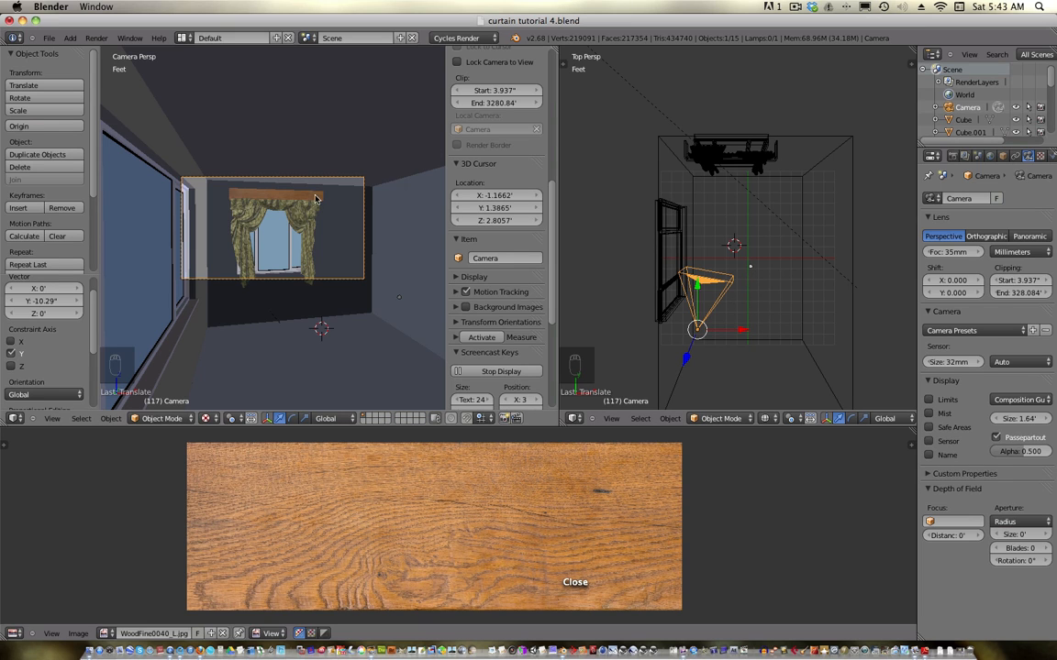
- Set the camera's X rotation to 90°
scroll(468, 163, "up", 10)
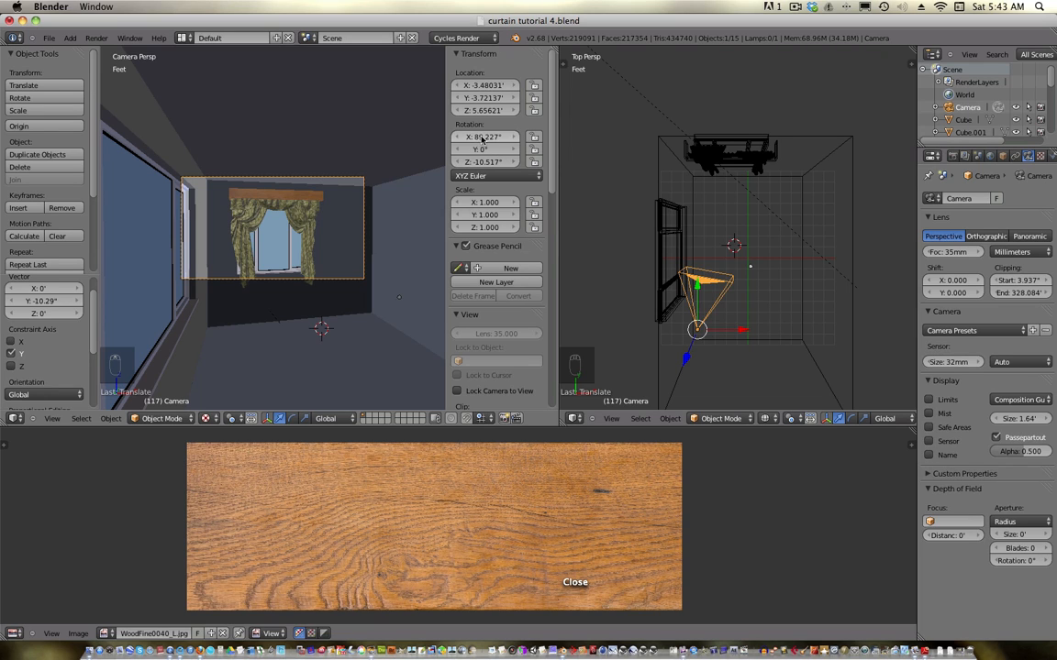
left_click(481, 138)
type("90")
key("Return")
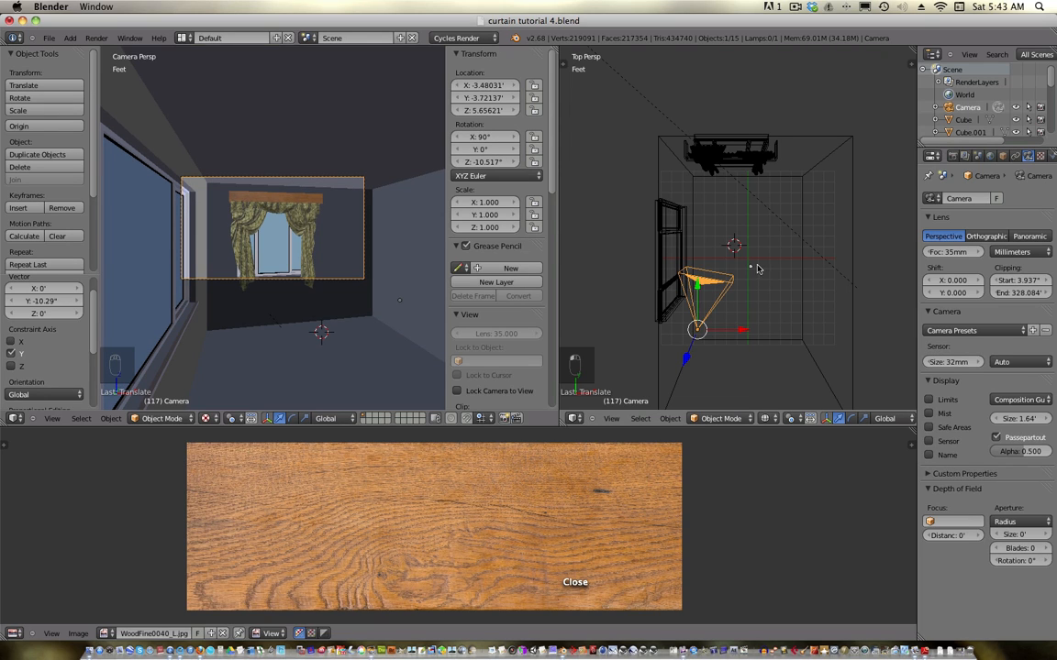
- Lower the camera about 5.5 inches along Z in the front view and restore the single large camera view
key("KP_1")
left_click_drag(666, 163, 667, 175)
left_click(666, 175)
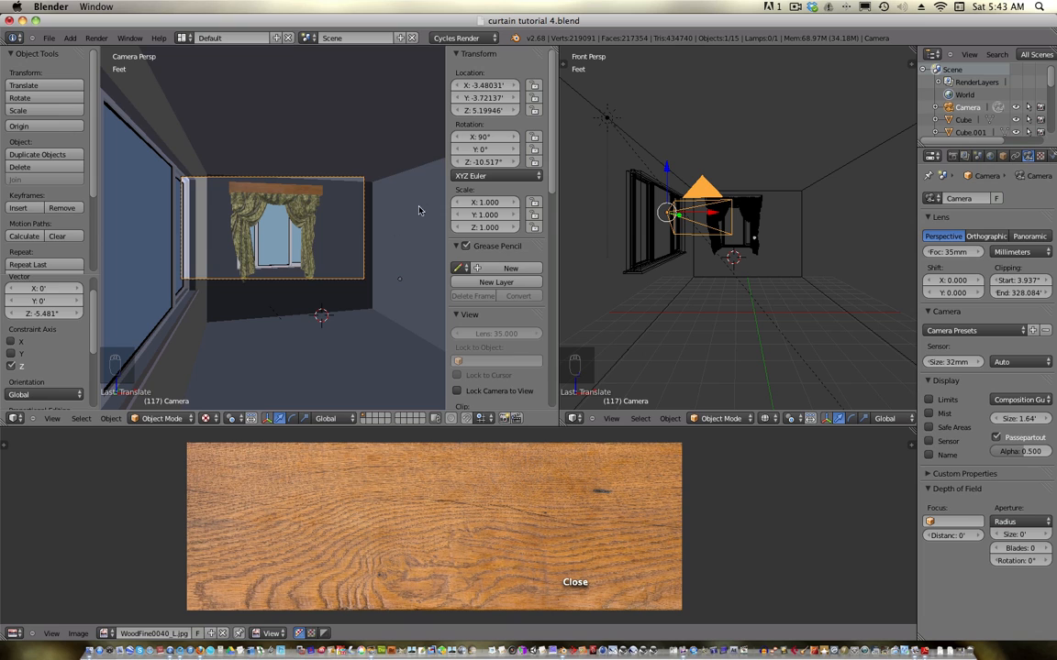
key("ctrl+Up")
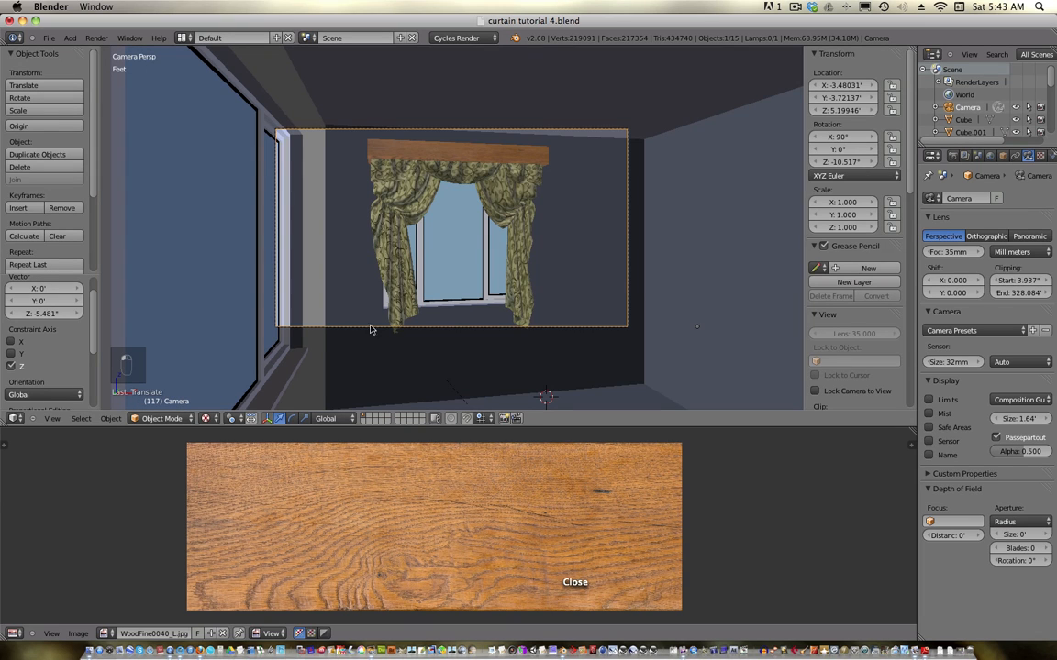
- Give the side wall with the large window a new Diffuse BSDF material in a muted pinkish grey
left_click(205, 418)
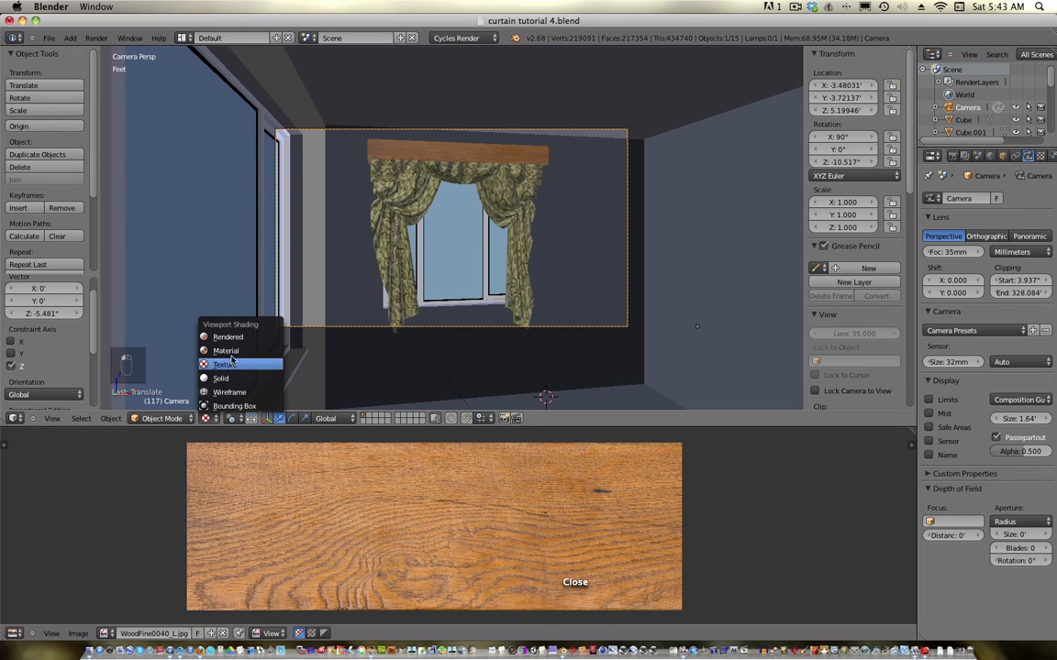
right_click(314, 160)
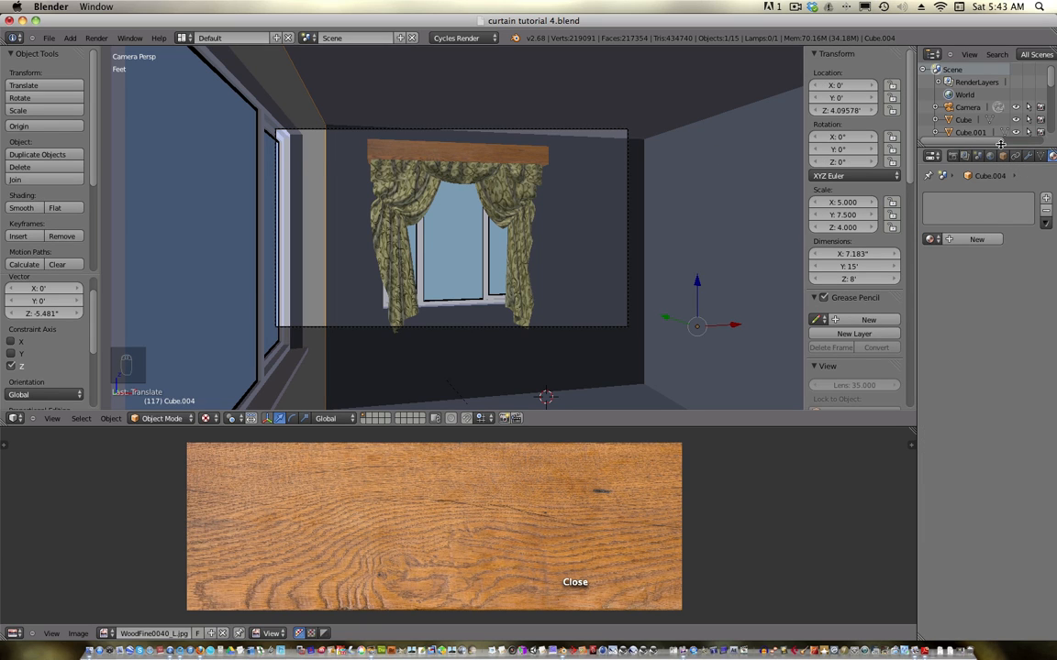
left_click(974, 239)
left_click(1004, 332)
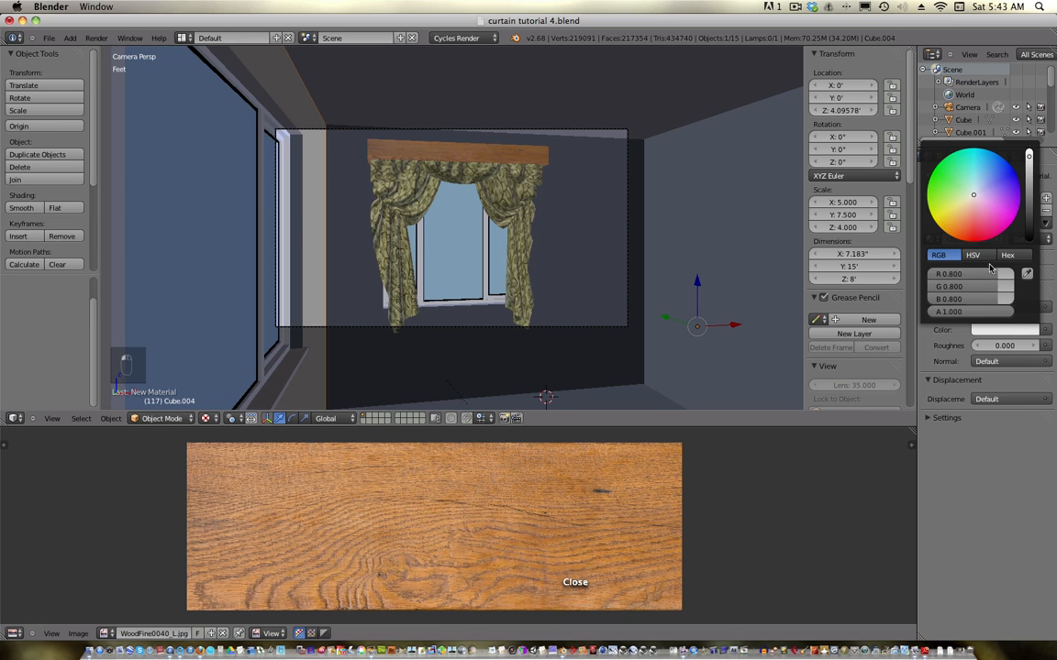
left_click_drag(1030, 157, 1026, 171)
left_click_drag(975, 199, 974, 207)
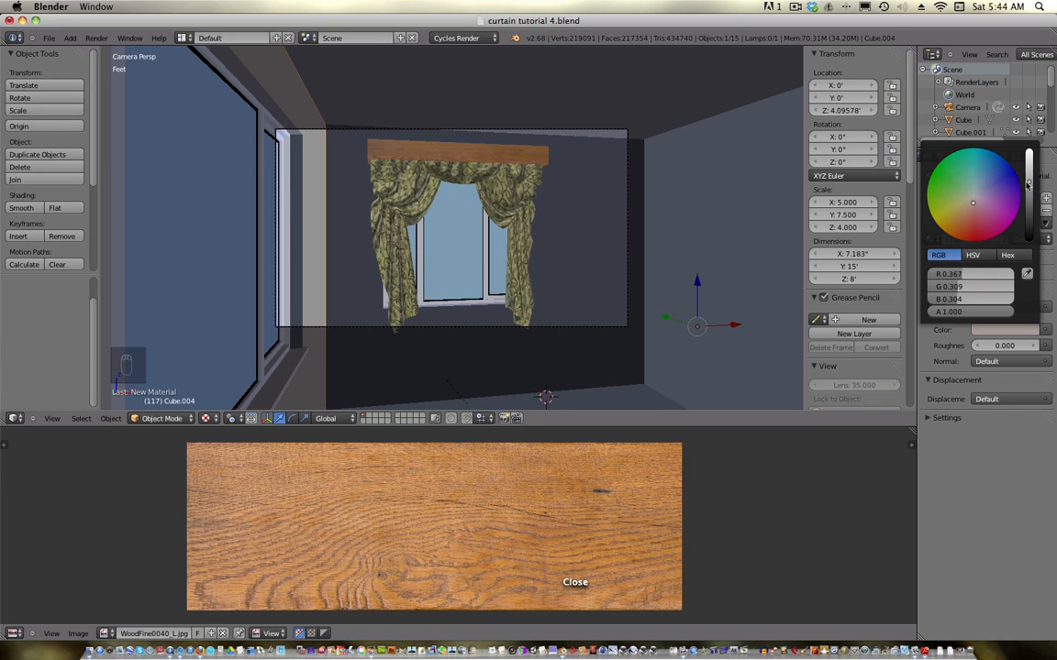
mouse_move(1029, 171)
left_mouse_down()
mouse_move(1027, 207)
mouse_move(1031, 194)
mouse_move(973, 210)
left_mouse_up()
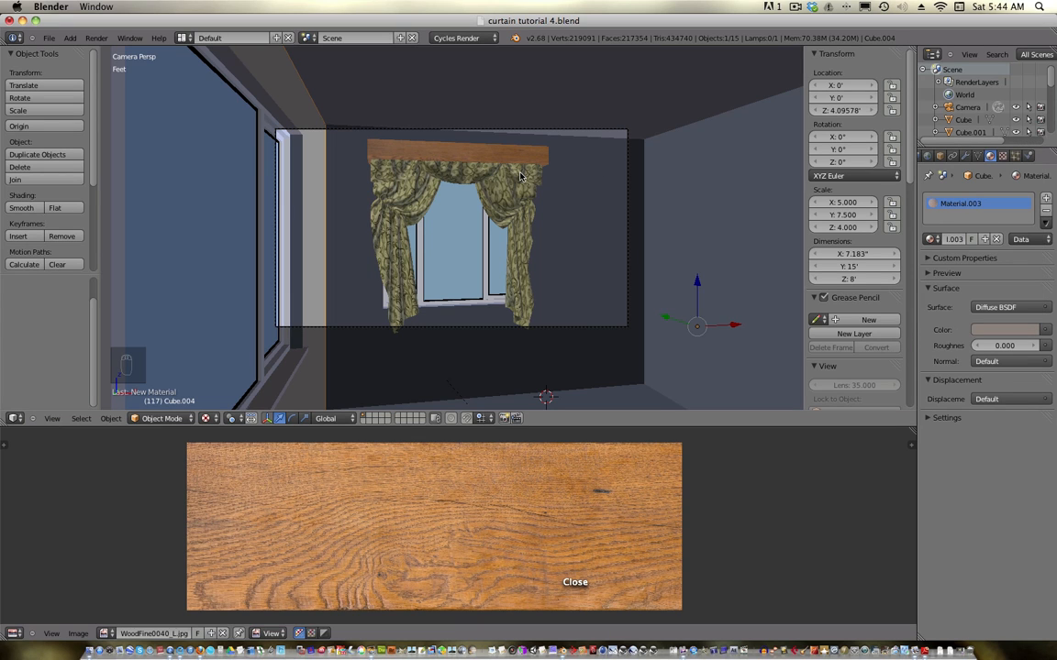
- Examine the wall and curtain objects in wireframe and solid display, checking which walls have a material
key("Tab")
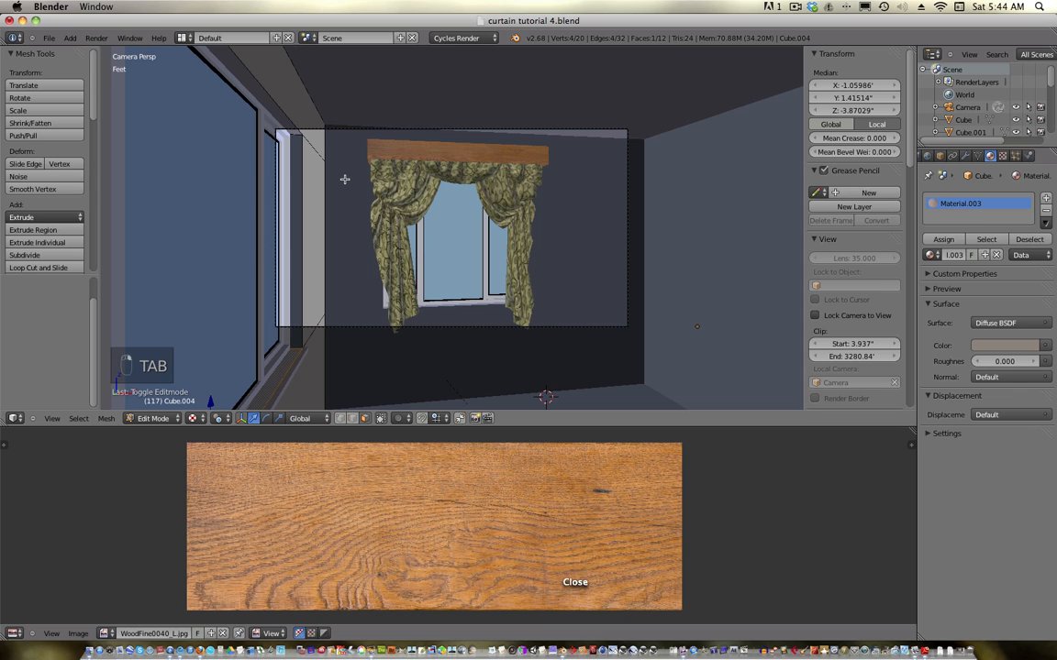
key("z")
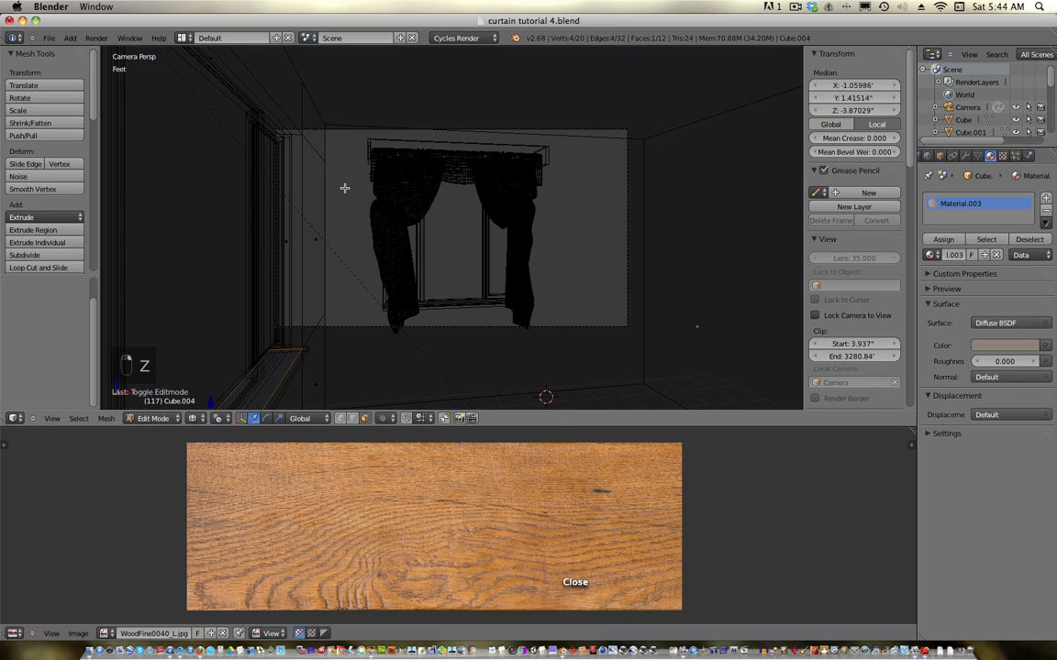
key("Tab")
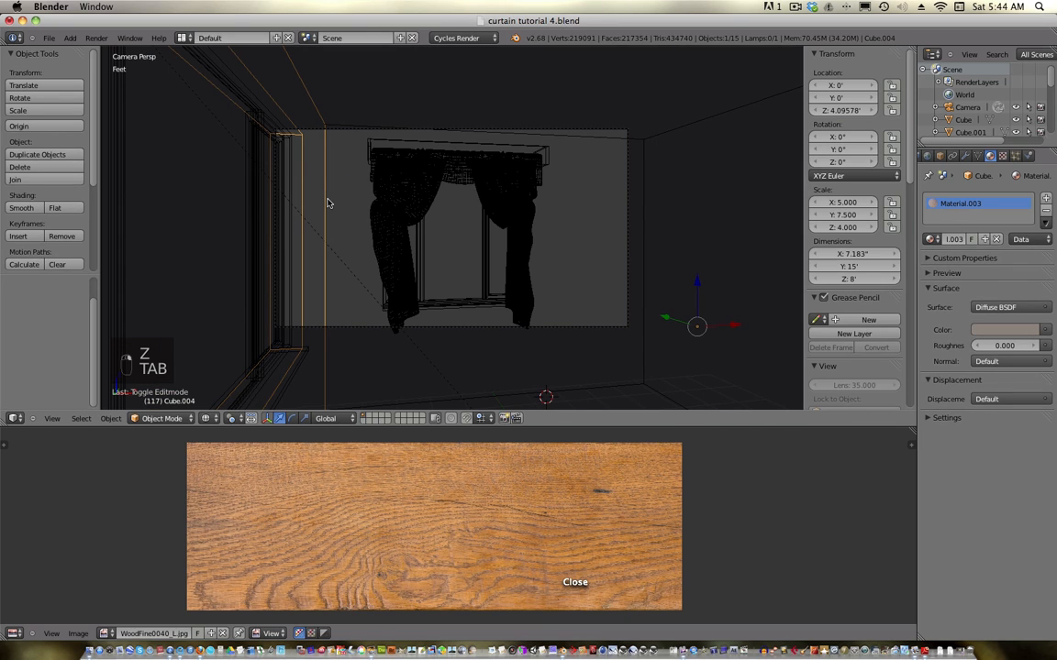
right_click(363, 210)
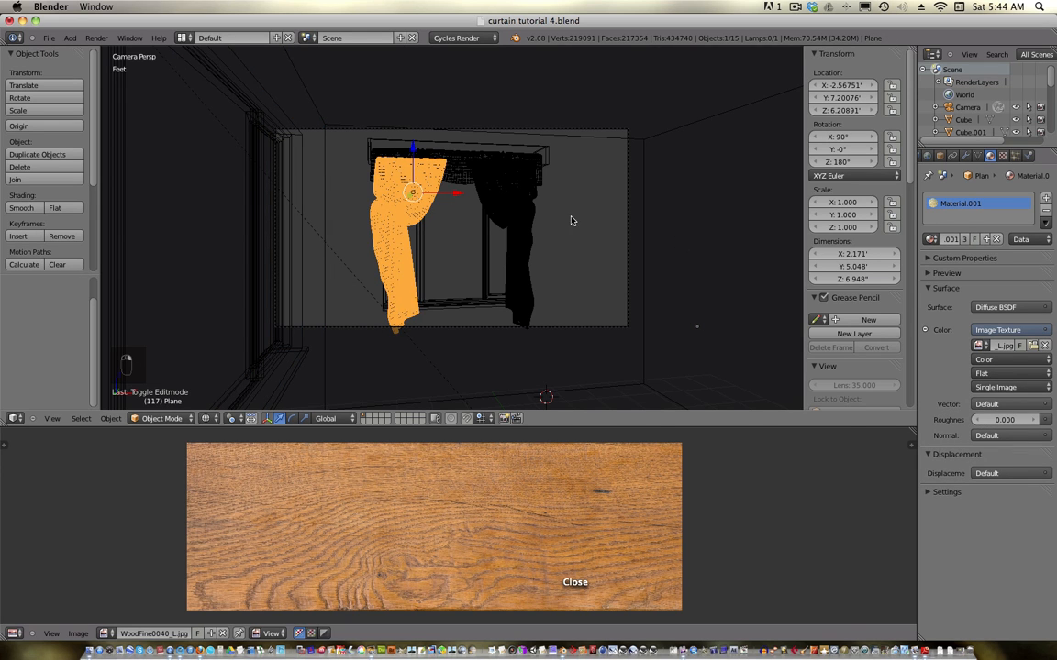
key("Tab")
key("Tab")
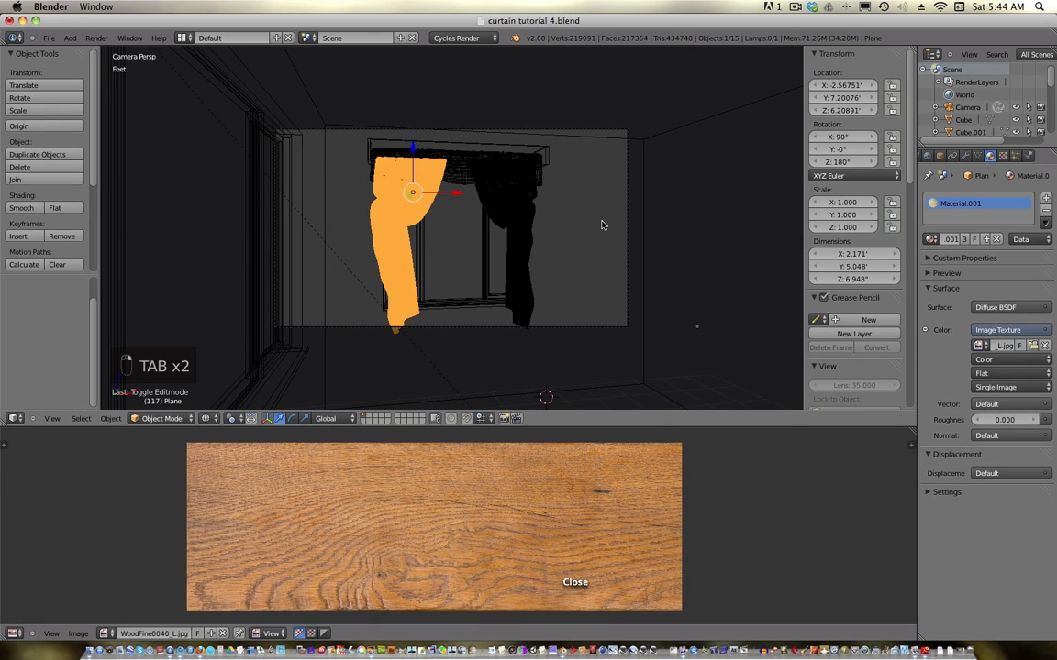
key("z")
right_click(569, 228)
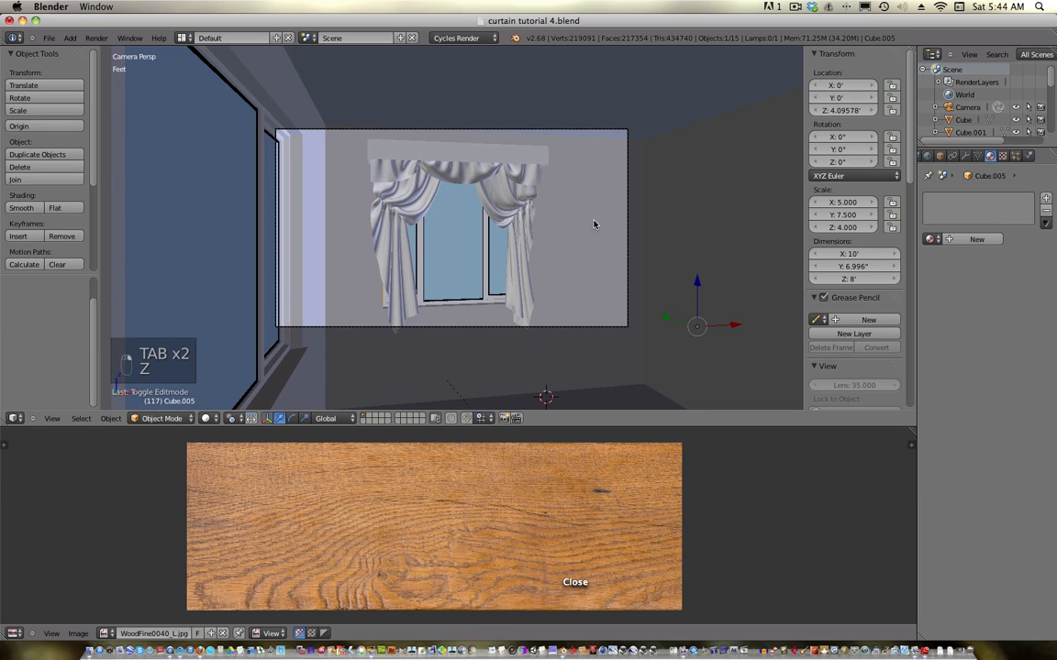
right_click(312, 189)
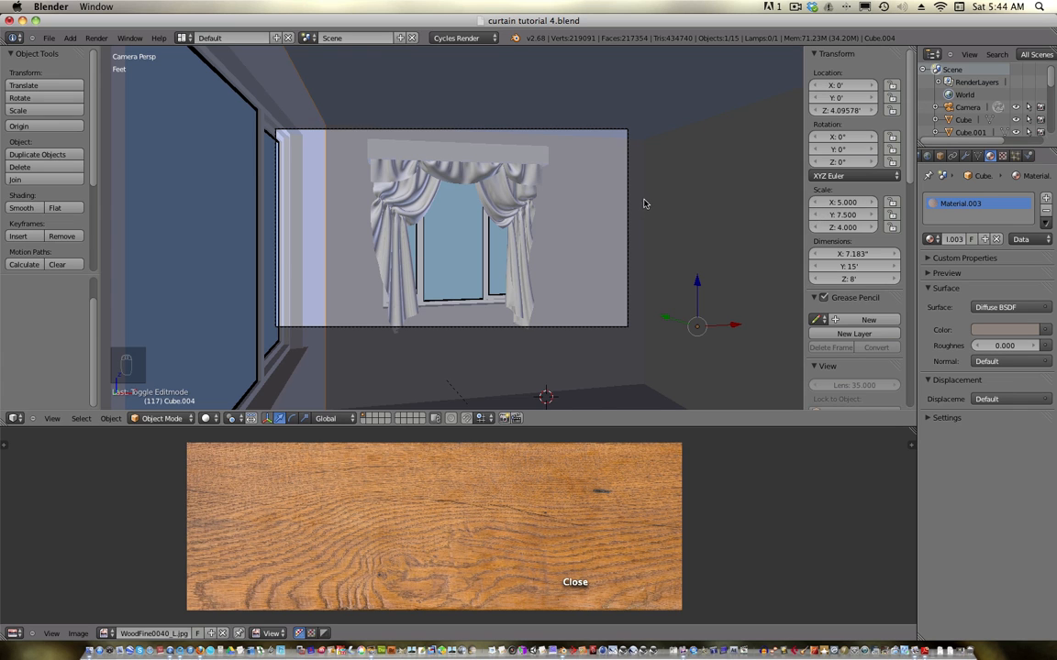
- Render a test image from the camera and return to the 3D view
key("F12")
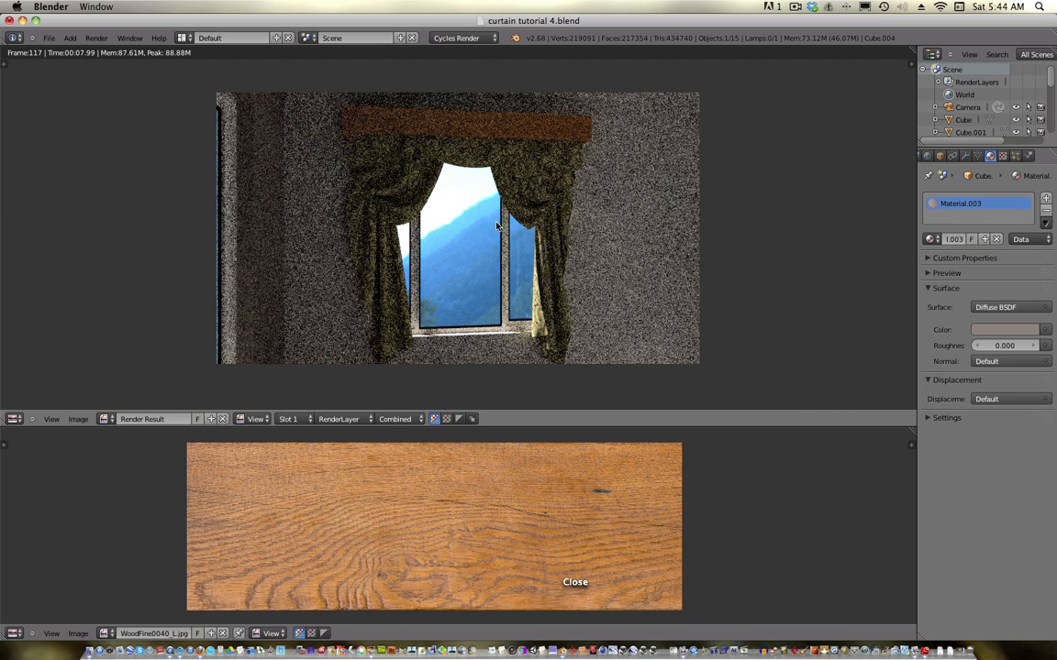
key("Escape")
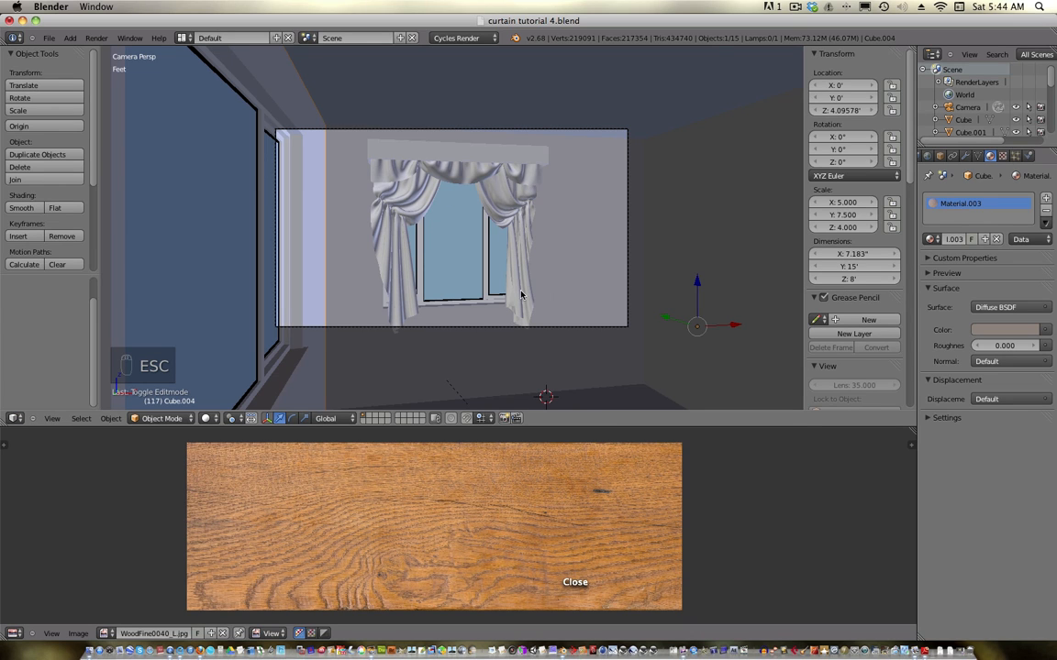
- Select the sun lamp in wireframe display and switch the camera view to rendered shading
right_click(502, 212)
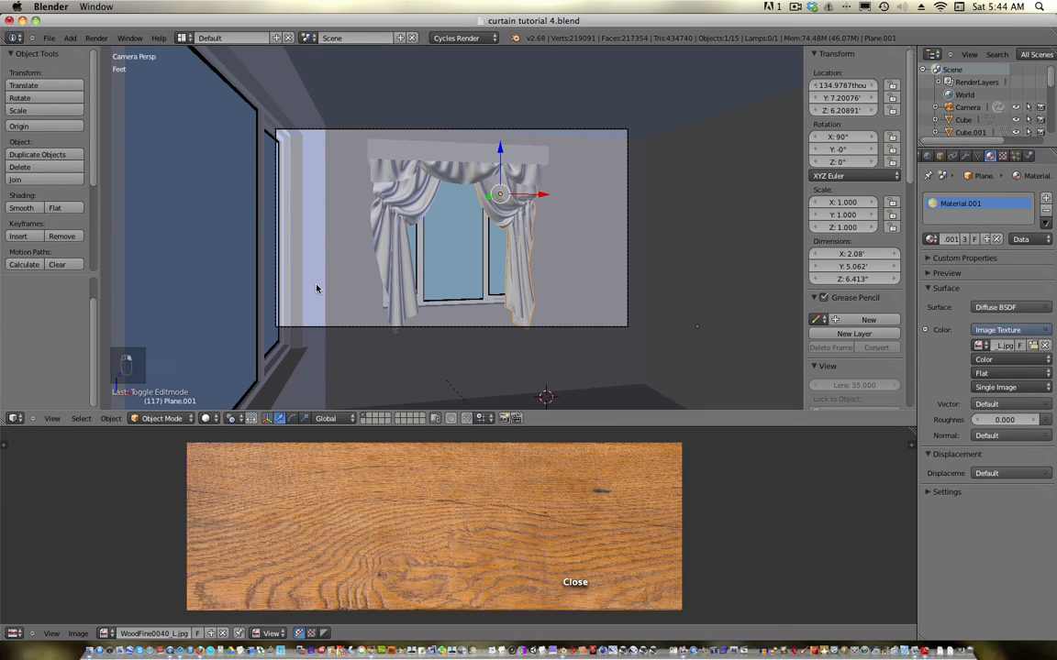
left_click(205, 418)
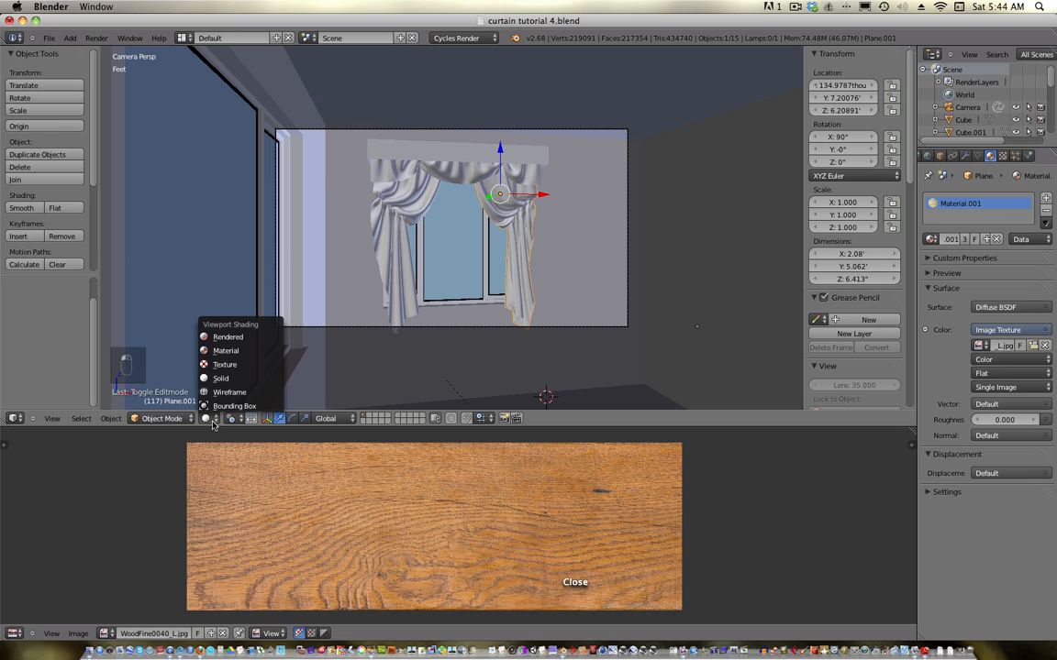
left_click(242, 378)
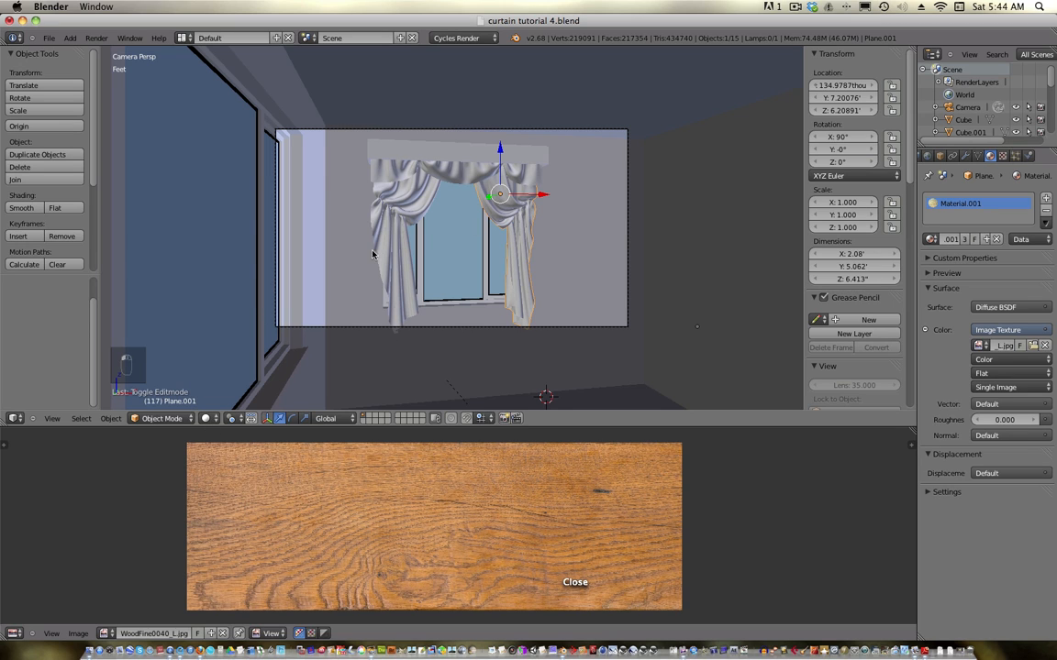
left_click(207, 417)
key("z")
right_click(315, 244)
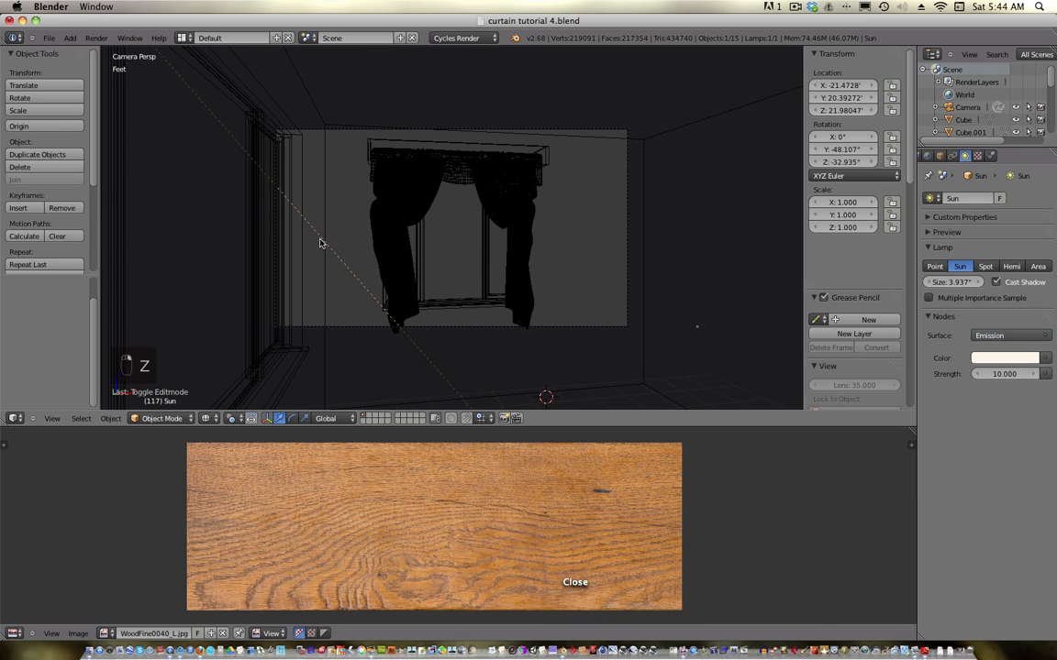
left_click(205, 418)
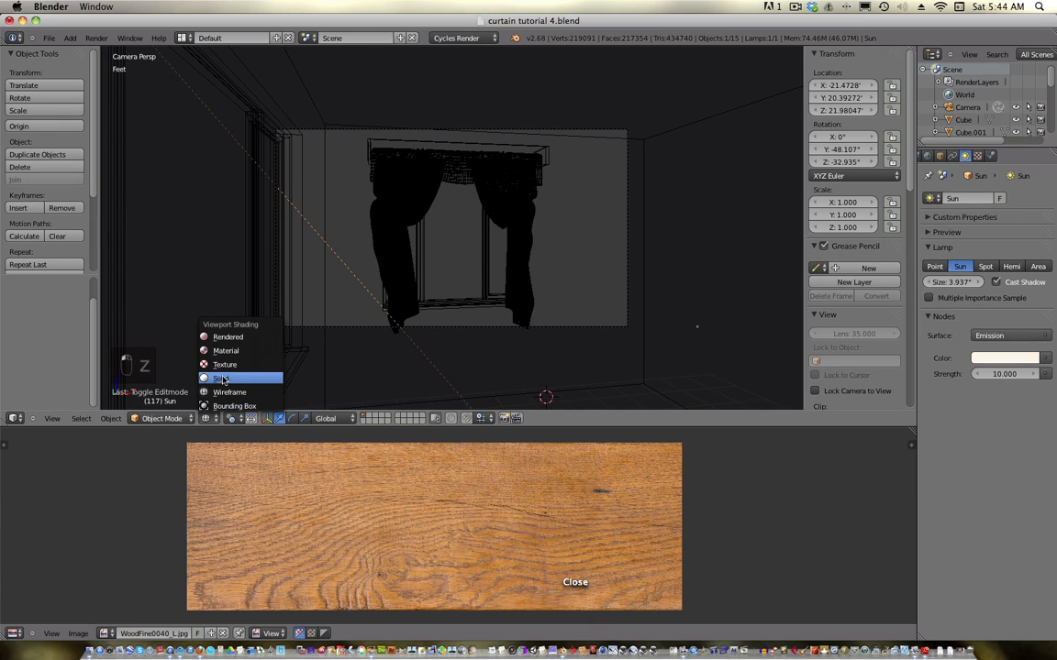
left_click(217, 309)
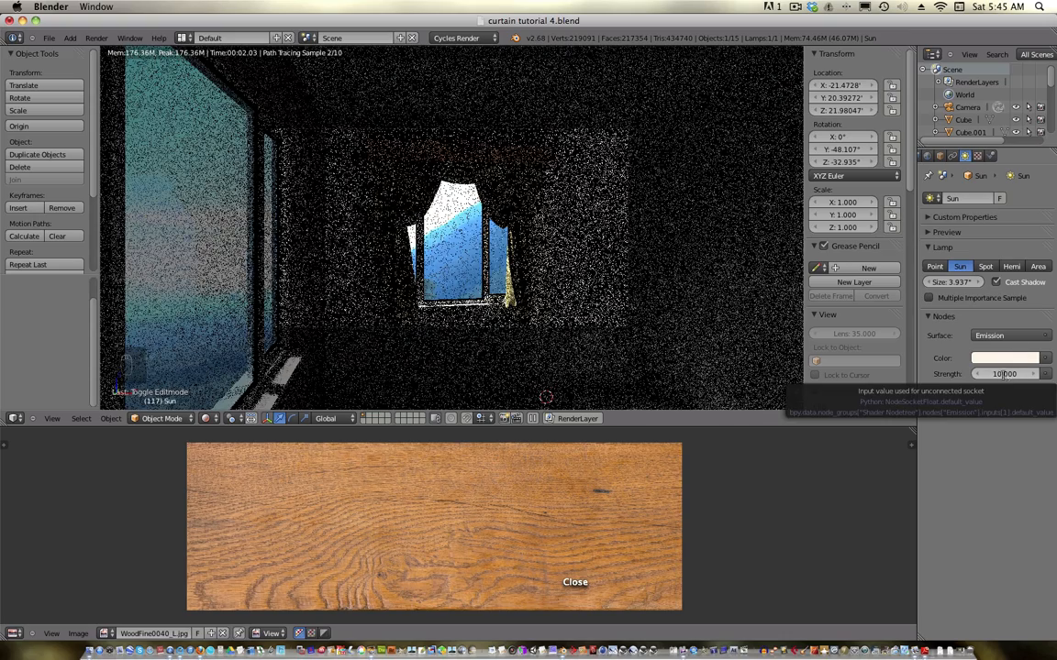
- Set the sun lamp's emission strength to 15
left_click(1005, 374)
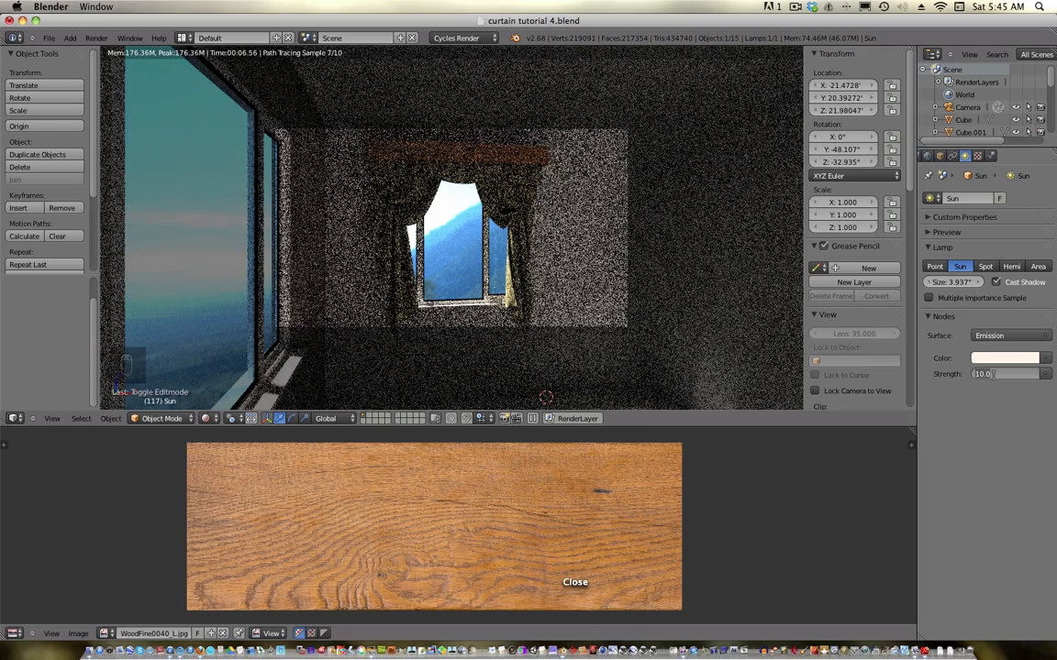
type("15")
key("Return")
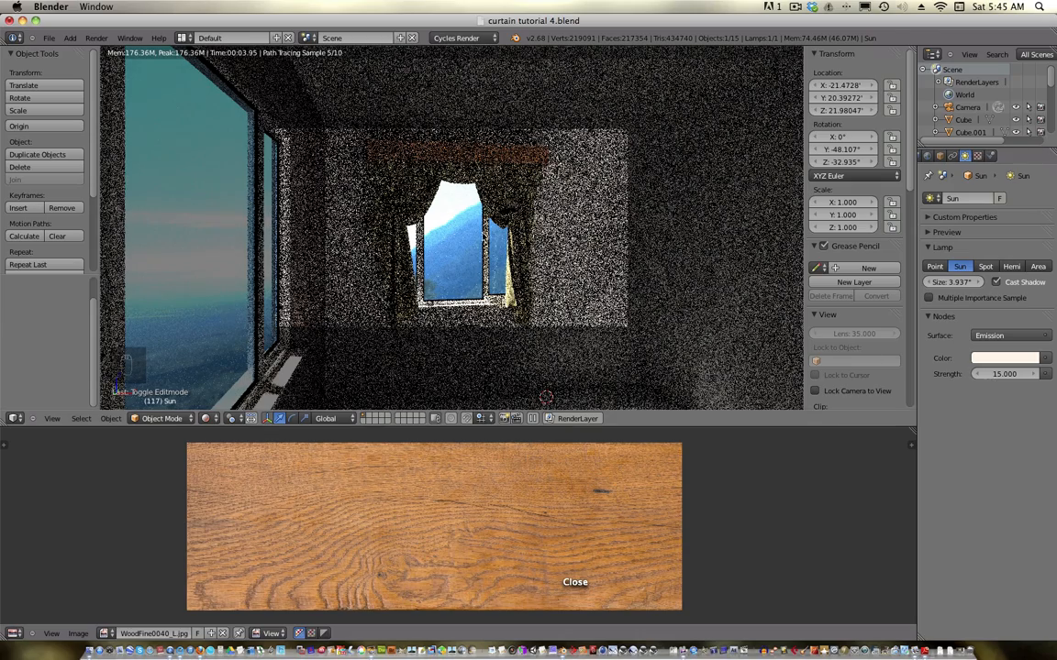
- Select the right curtain and show its material in a node editor in place of the wood image
right_click(512, 210)
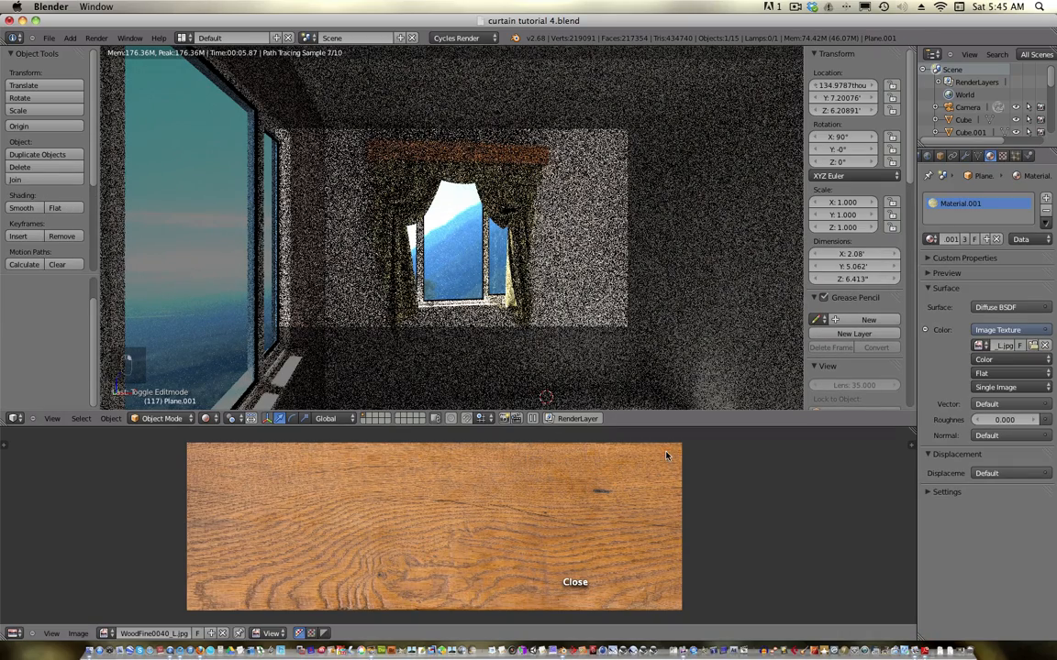
left_click(15, 633)
left_click(46, 446)
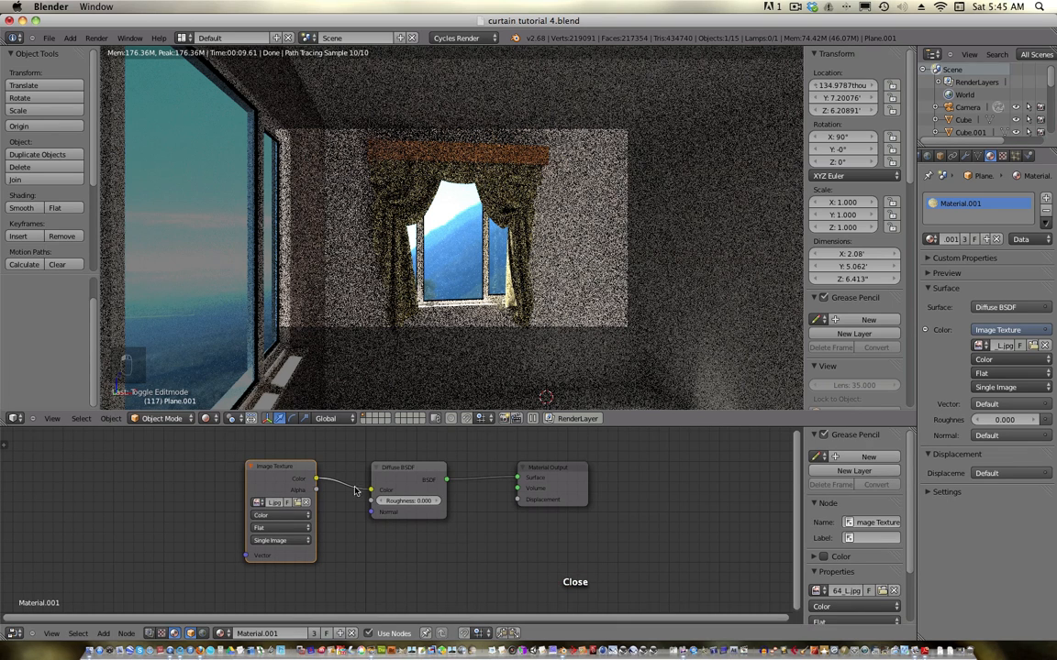
left_click_drag(272, 468, 269, 465)
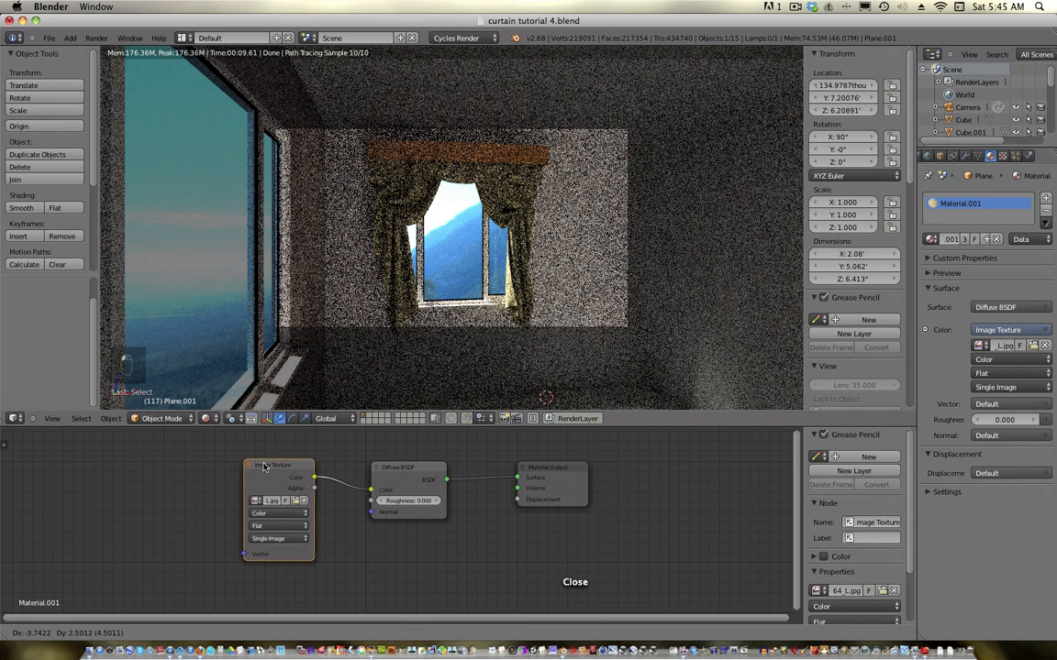
left_click(396, 469)
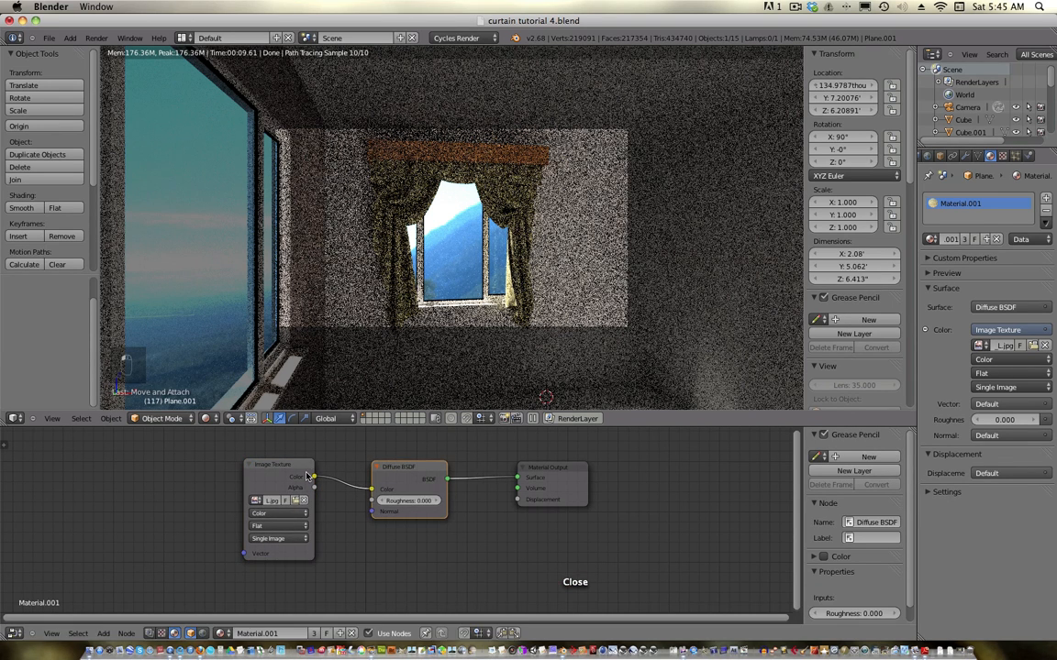
- Add a Translucent BSDF node below the Diffuse BSDF and link the Image Texture's color output to its color input
key("shift+a")
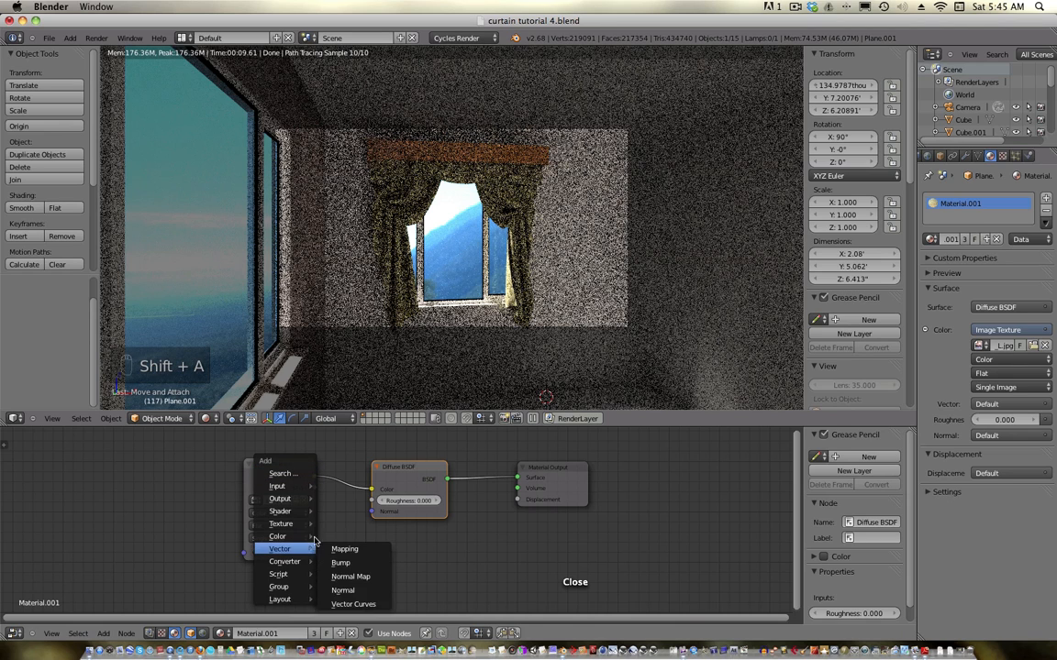
mouse_move(308, 520)
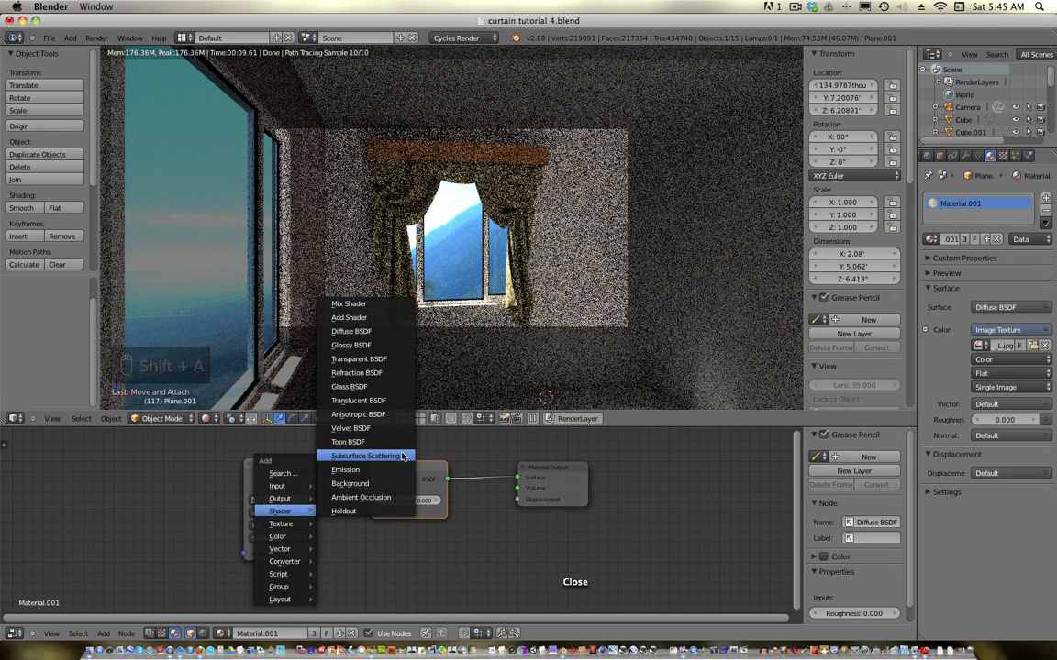
left_click(378, 402)
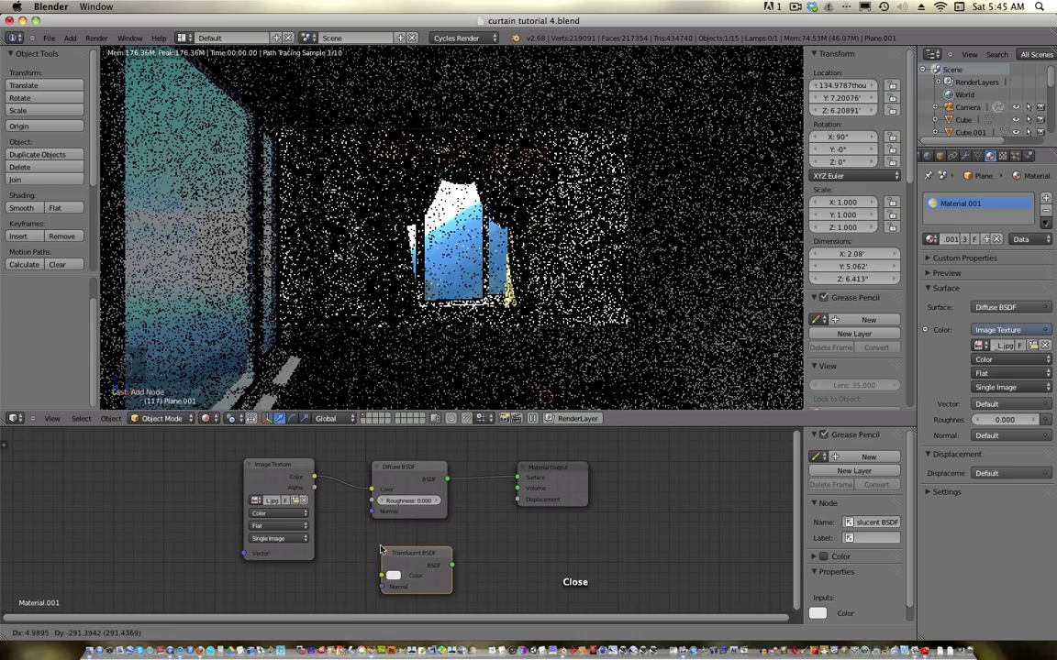
left_click(408, 564)
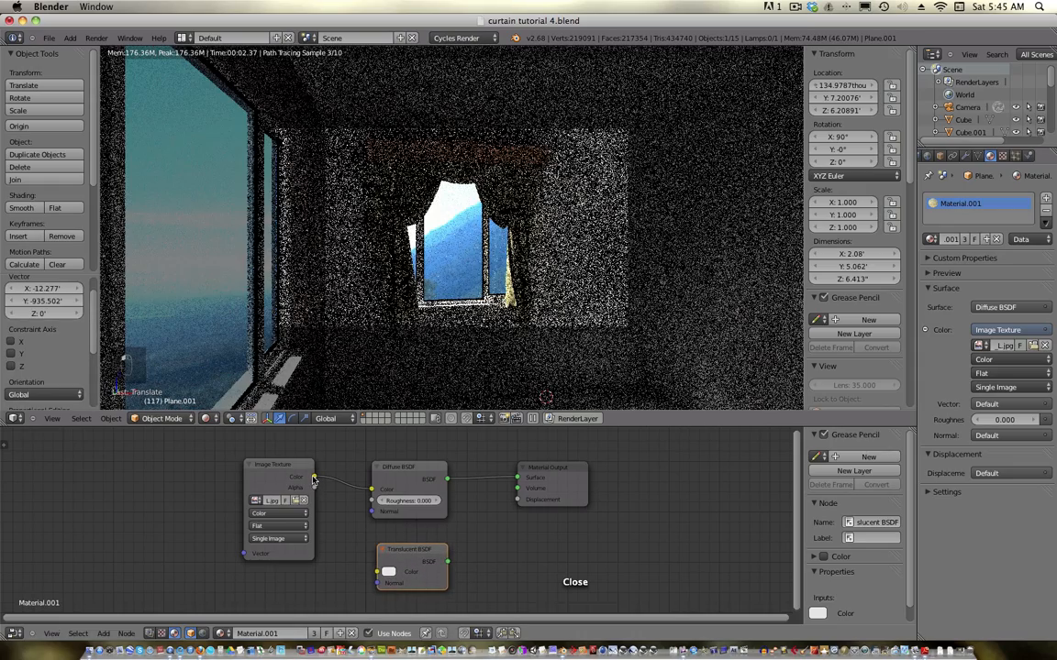
left_click_drag(315, 481, 400, 536)
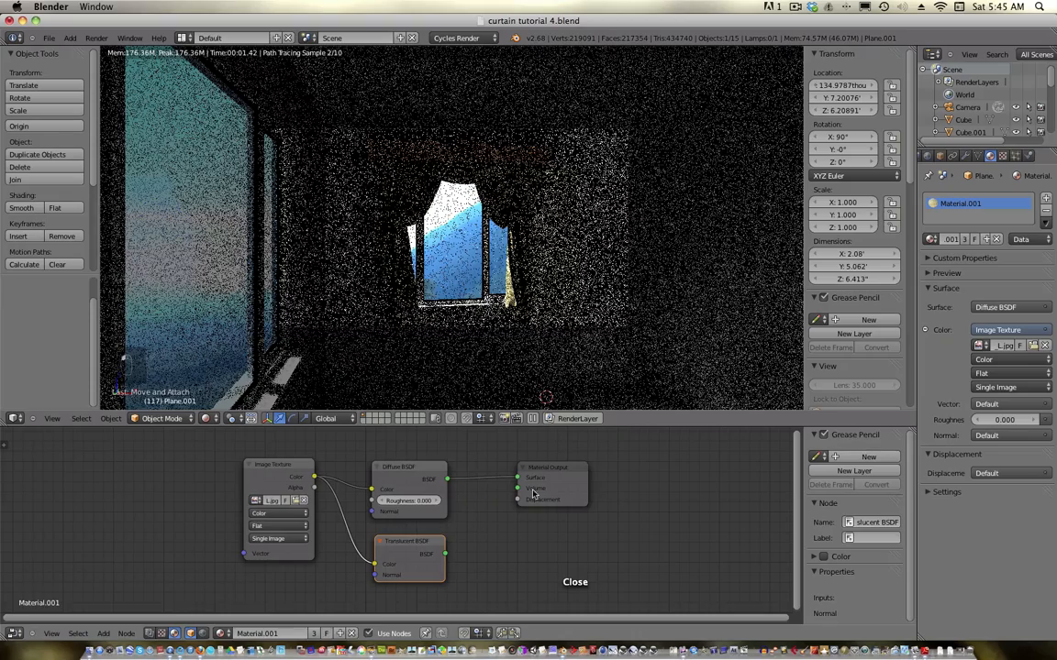
- Make room before the Material Output node and insert an Add Shader between it and the Diffuse BSDF
left_click_drag(546, 468, 609, 468)
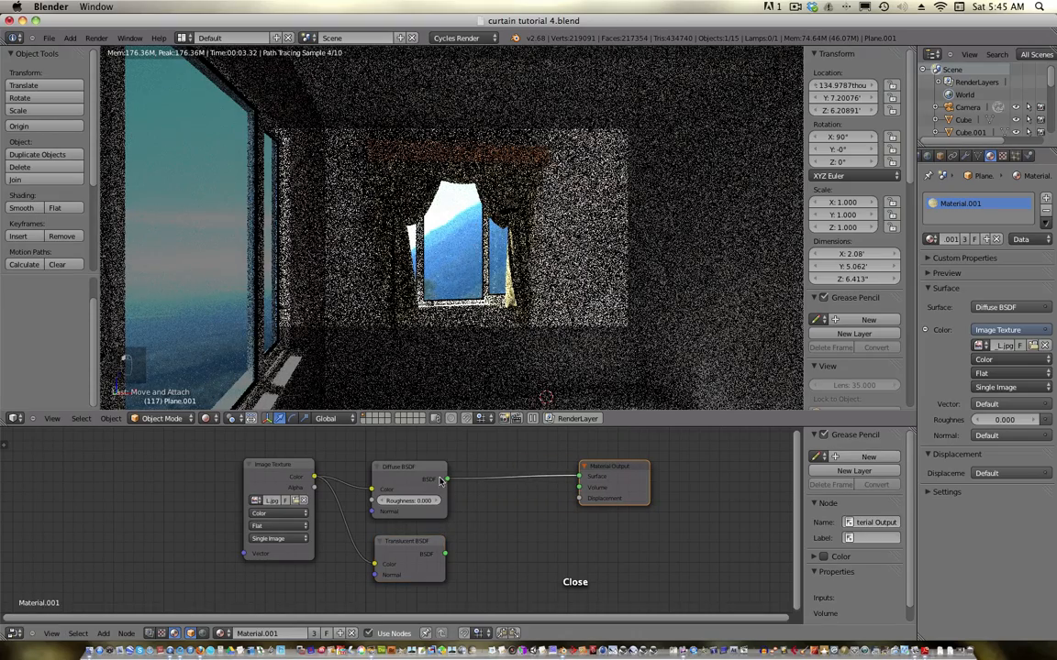
key("shift+a")
mouse_move(426, 480)
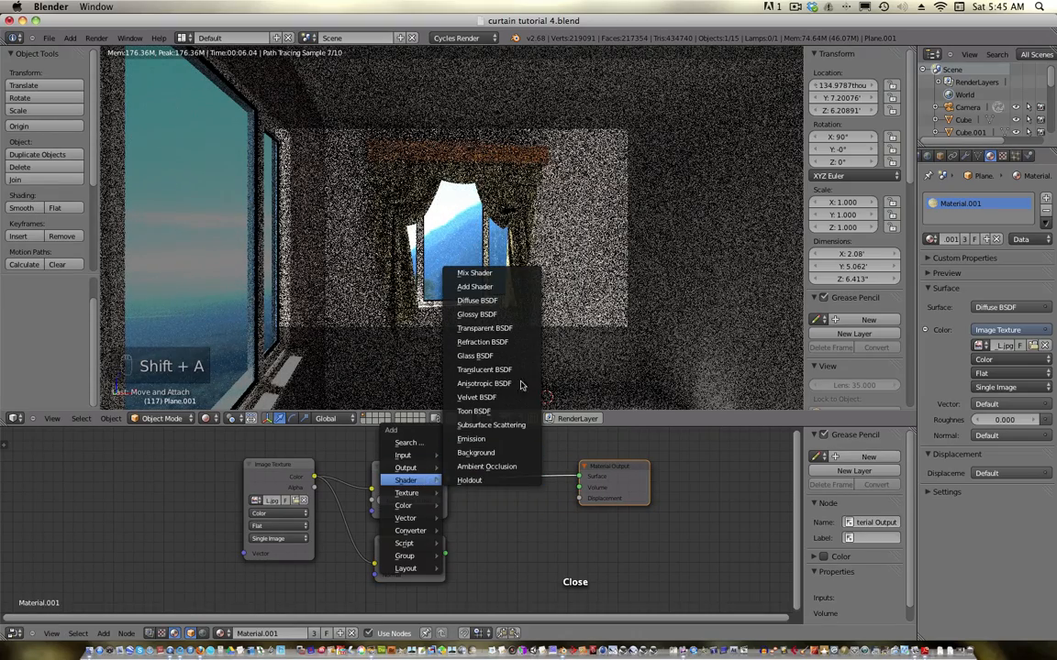
left_click(500, 287)
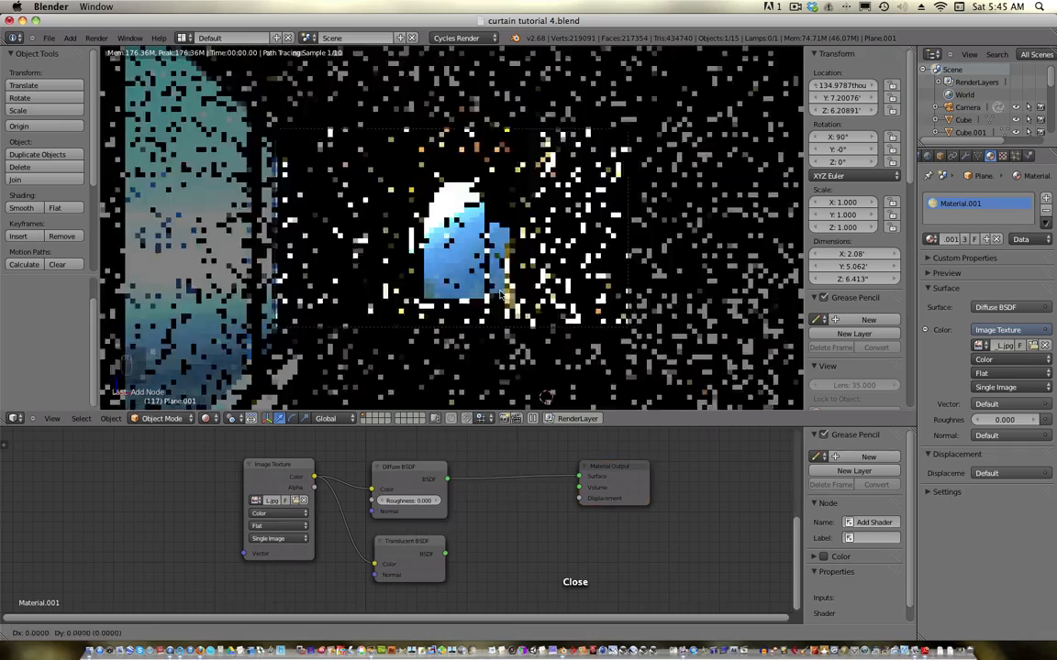
left_click(520, 495)
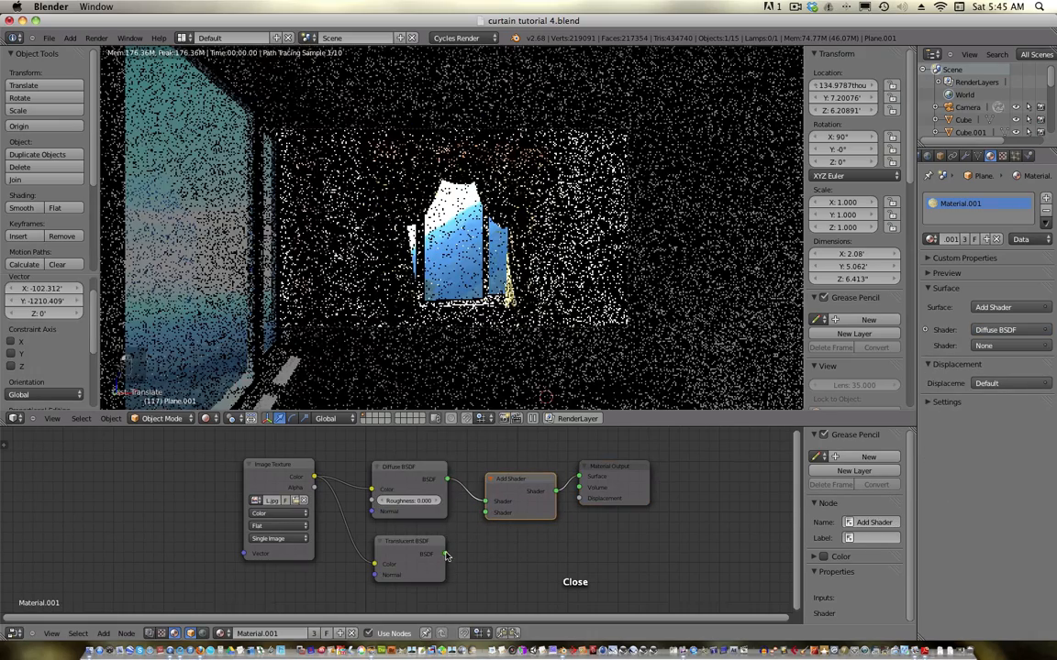
- Link the Translucent BSDF output to the Add Shader's second shader input and move the Material Output node farther from it
left_click_drag(445, 554, 485, 511)
left_click(611, 468)
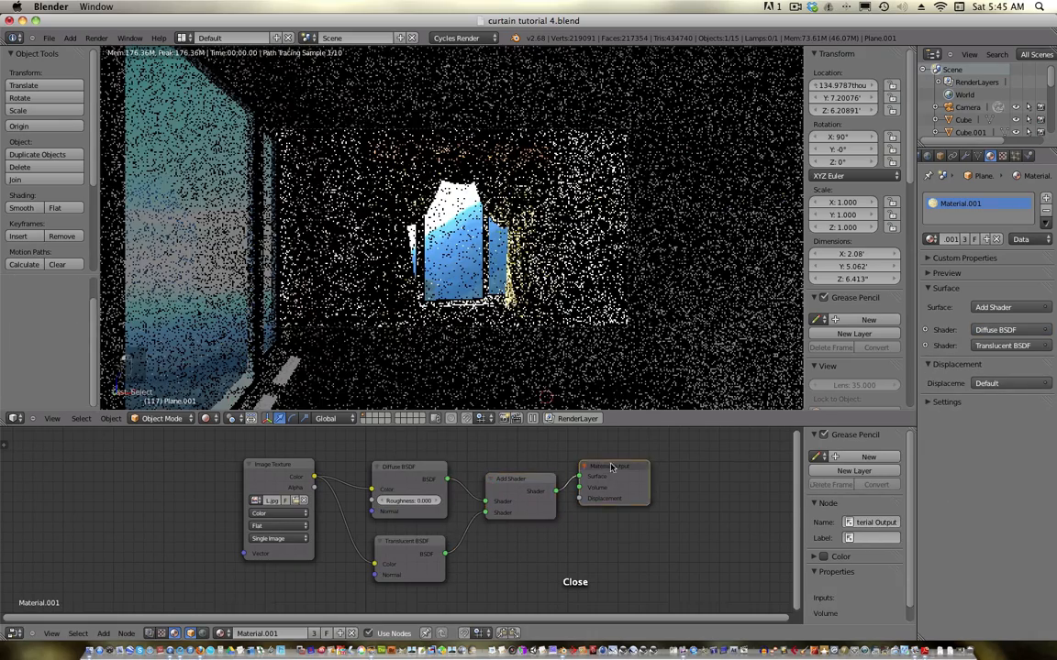
left_click_drag(611, 468, 643, 470)
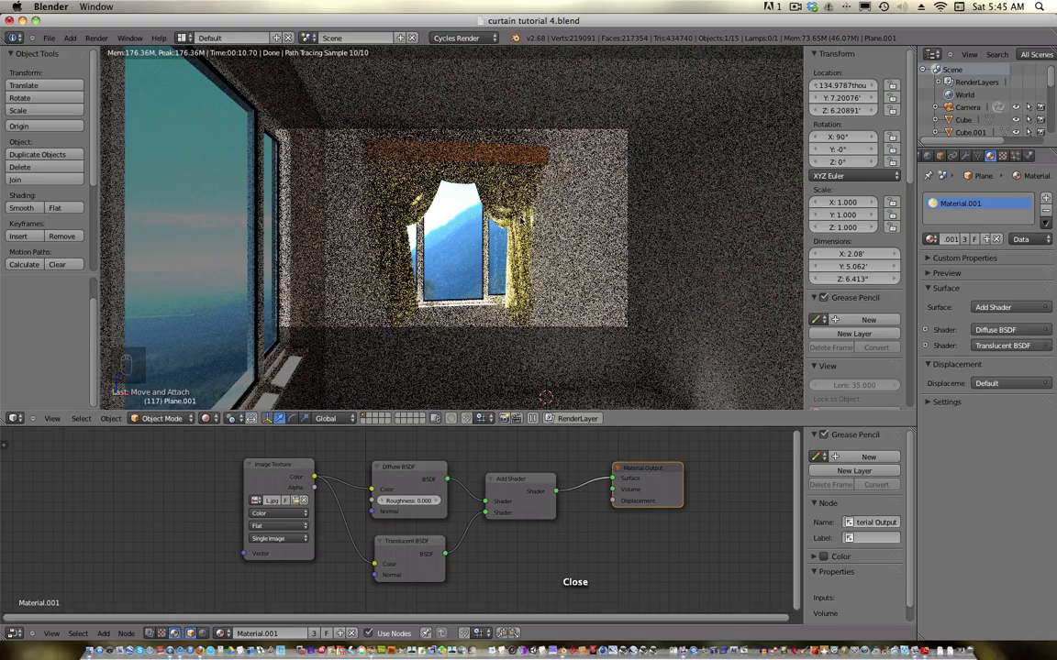
- Split off a second 3D view beside the rendered one, hide its tool shelf and properties region, and display it in wireframe
left_click_drag(910, 47, 598, 55)
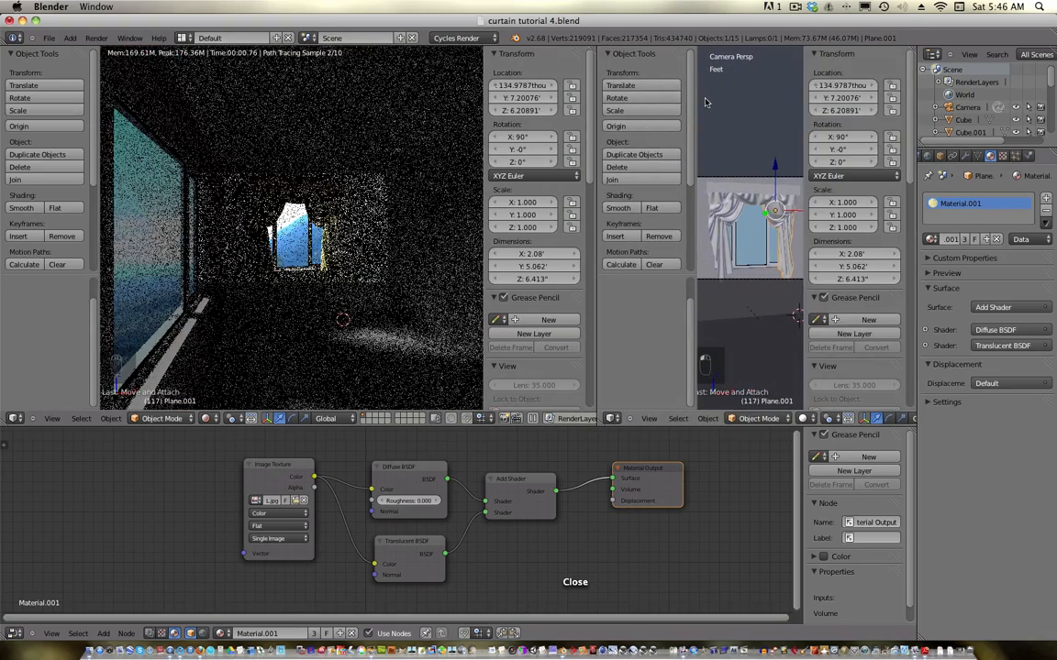
key("t")
key("n")
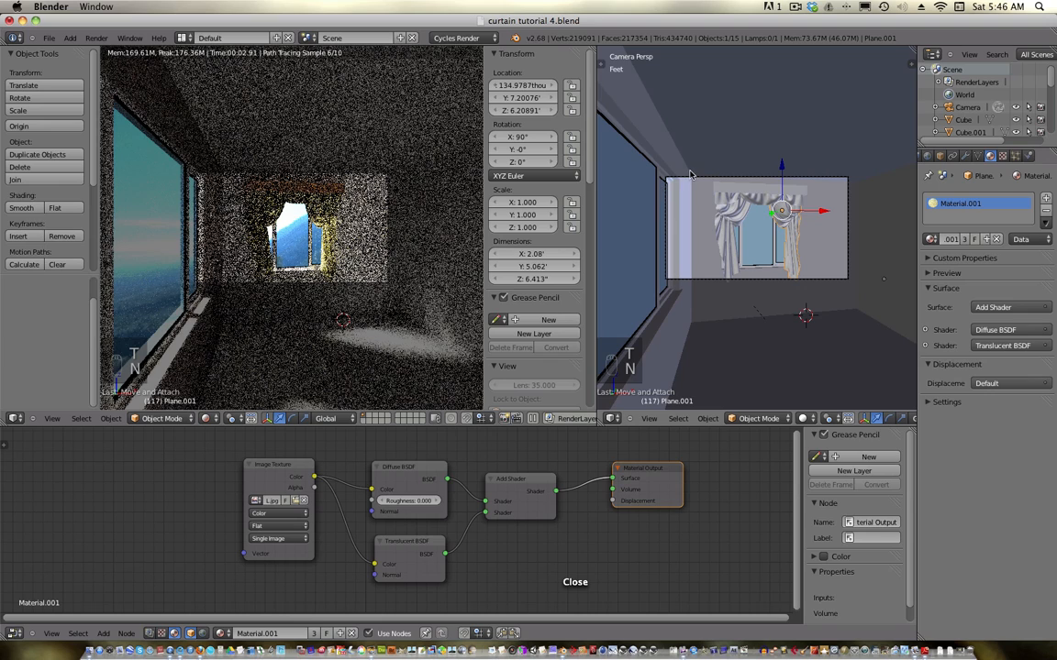
key("z")
- Select the sun lamp and, in top view, move it about 8.3' along Y and rotate it about 14.4° toward the room
right_click(613, 202)
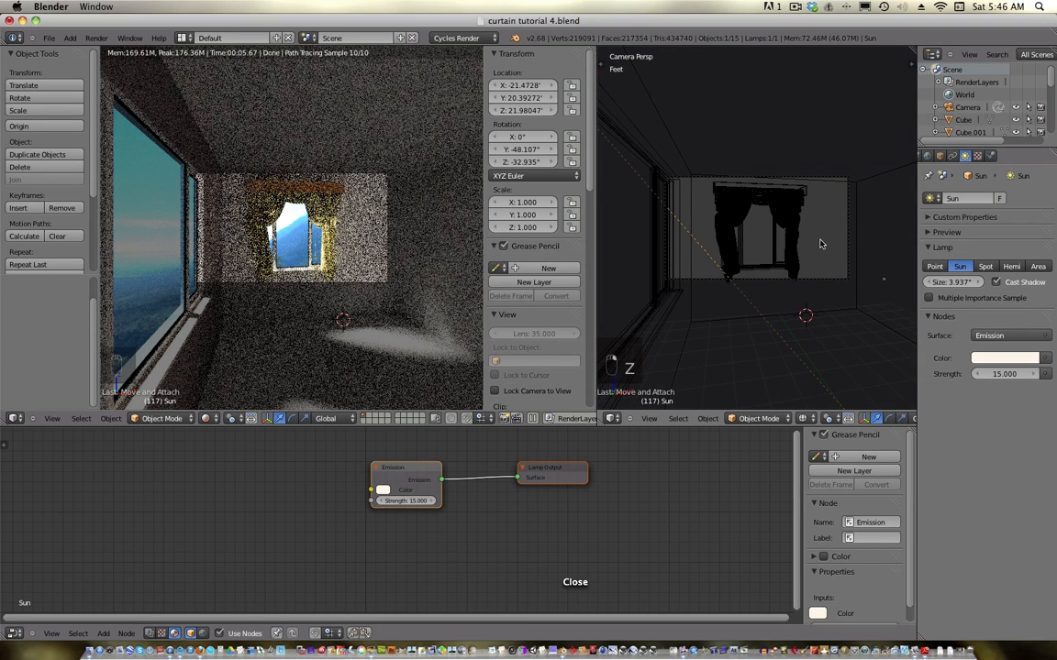
key("KP_7")
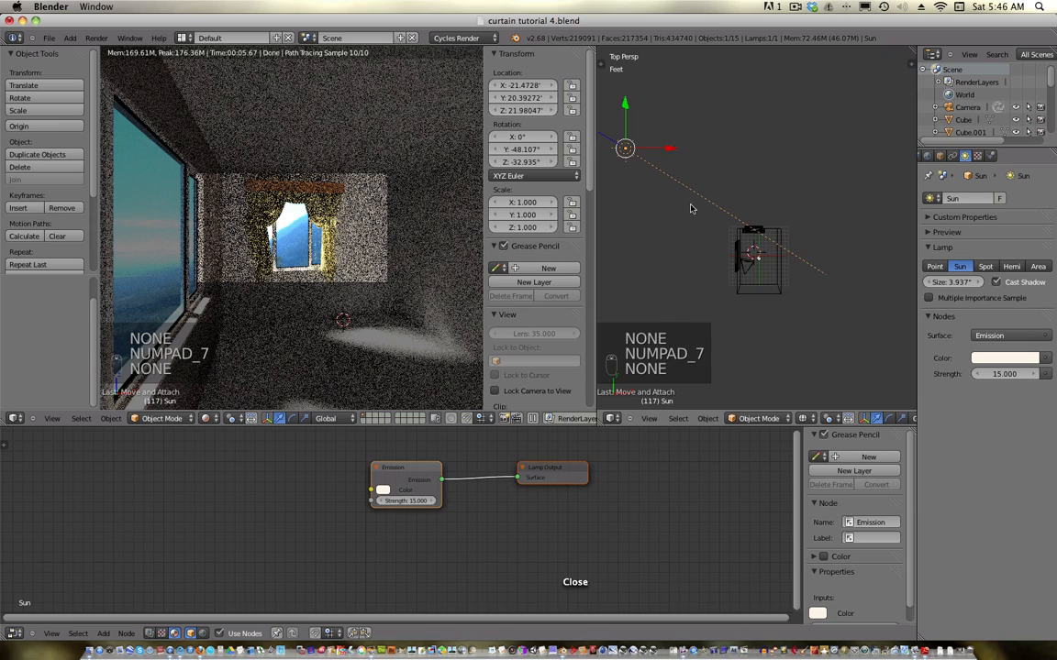
left_click_drag(639, 123, 708, 76)
key("r")
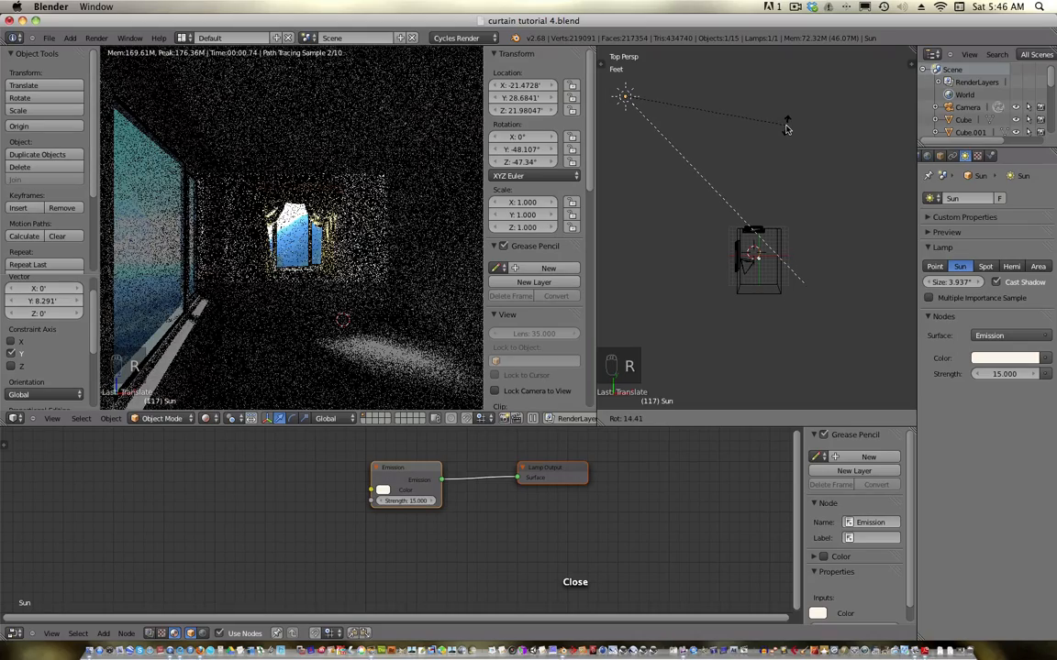
left_click(785, 128)
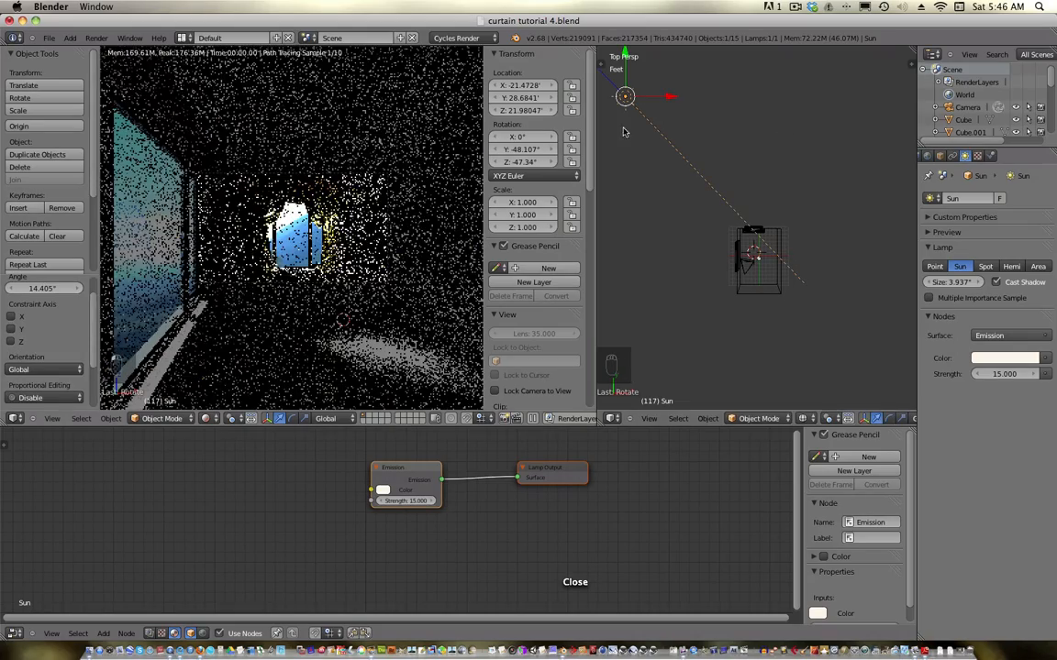
- Merge the second 3D view back into the rendered view and enlarge that view over the node editor
left_click_drag(595, 51, 694, 63)
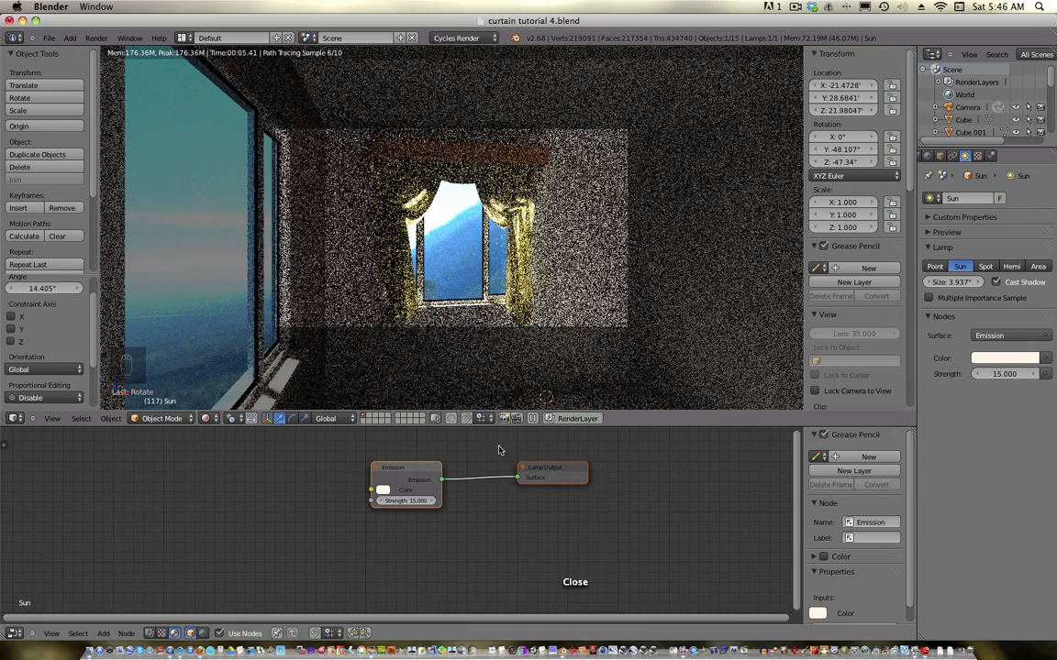
left_click_drag(702, 425, 692, 517)
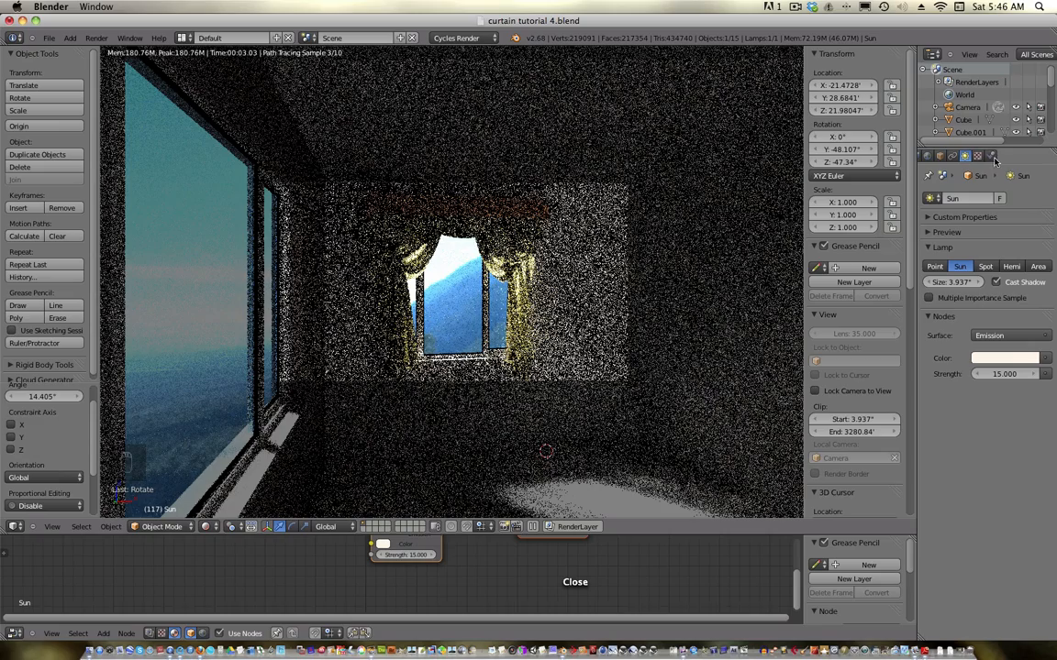
- Set the render resolution scale to 100% and enable No Caustics in the light path settings
left_click(954, 157)
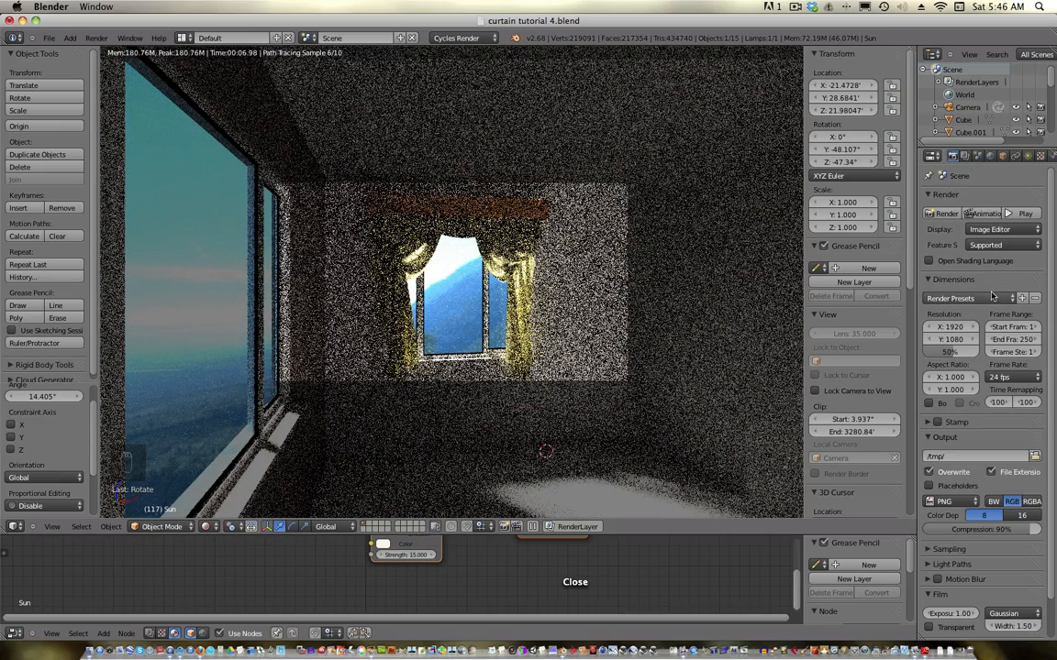
left_click_drag(962, 352, 1023, 353)
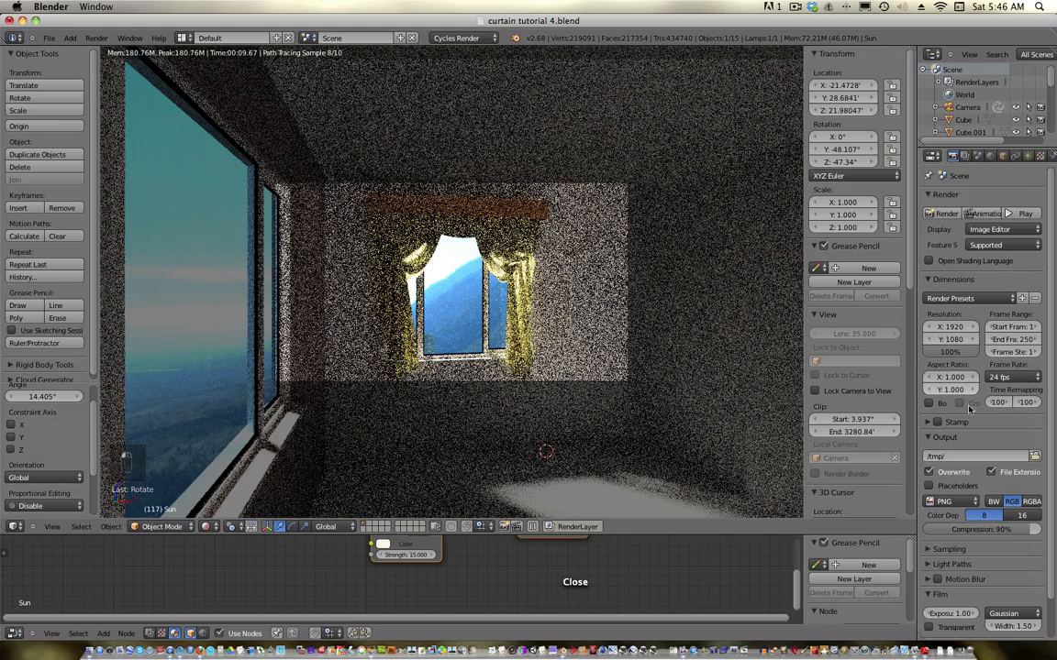
scroll(972, 548, "down", 2)
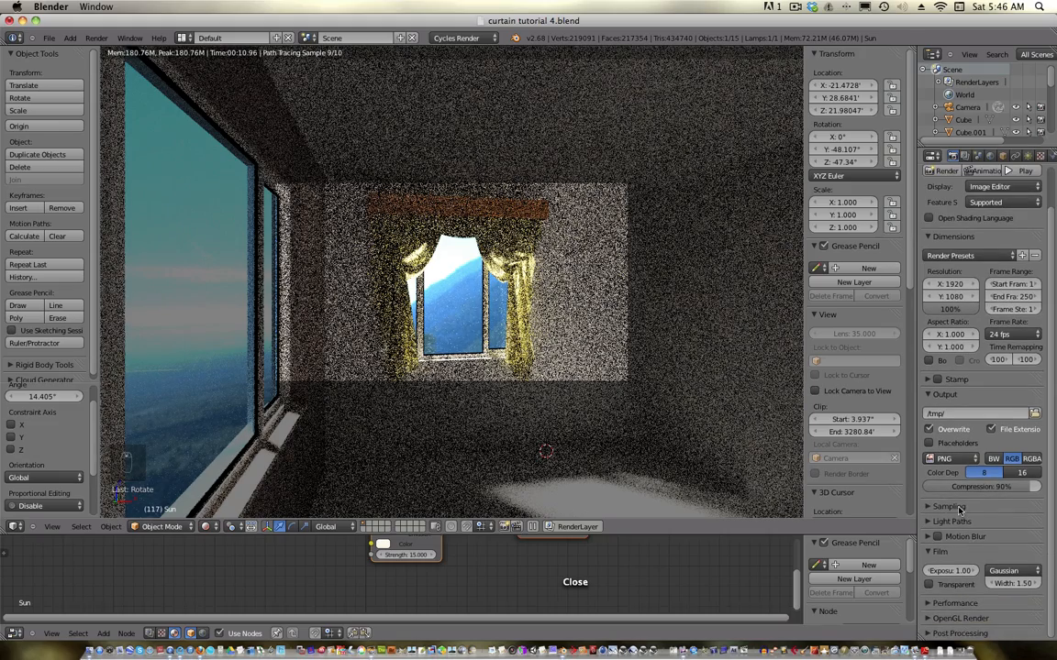
left_click(952, 521)
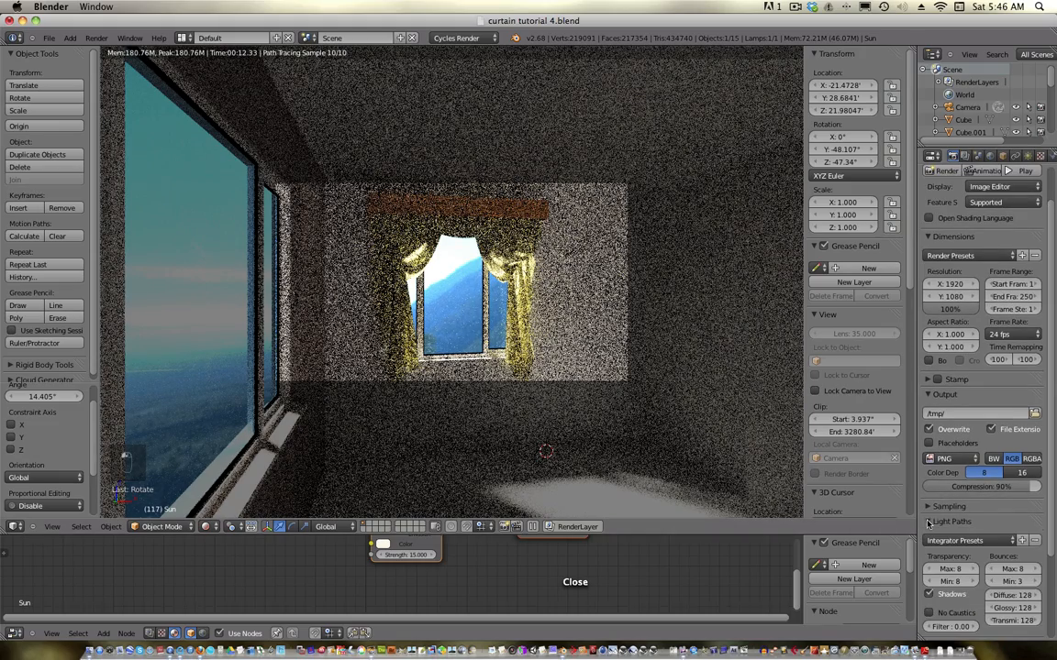
left_click(928, 614)
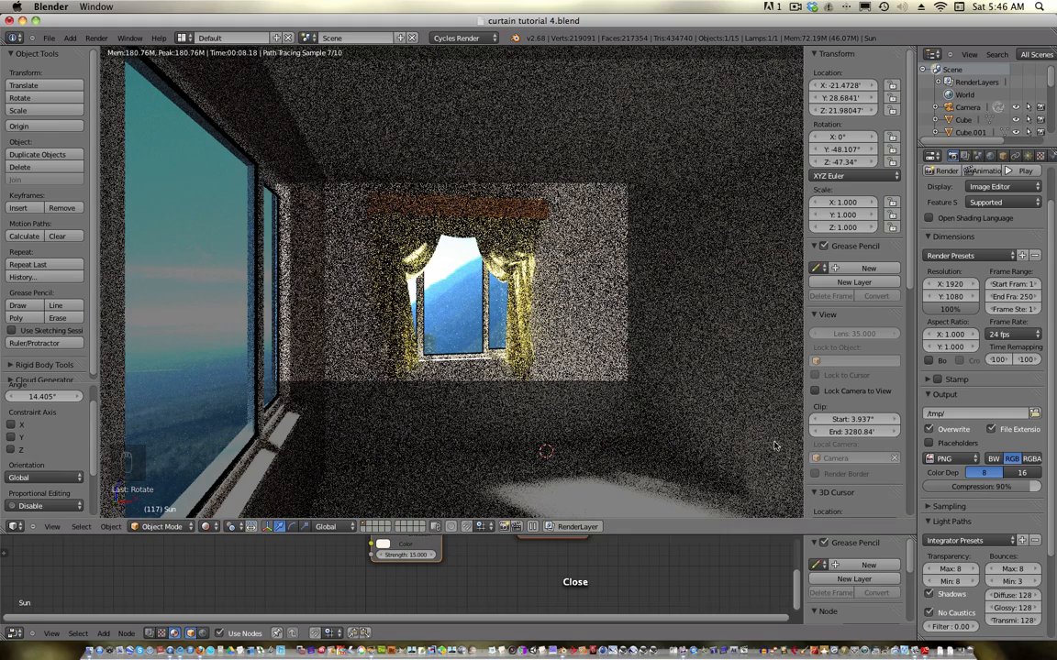
- Set the sampling Clamp value to 5
left_click(944, 507)
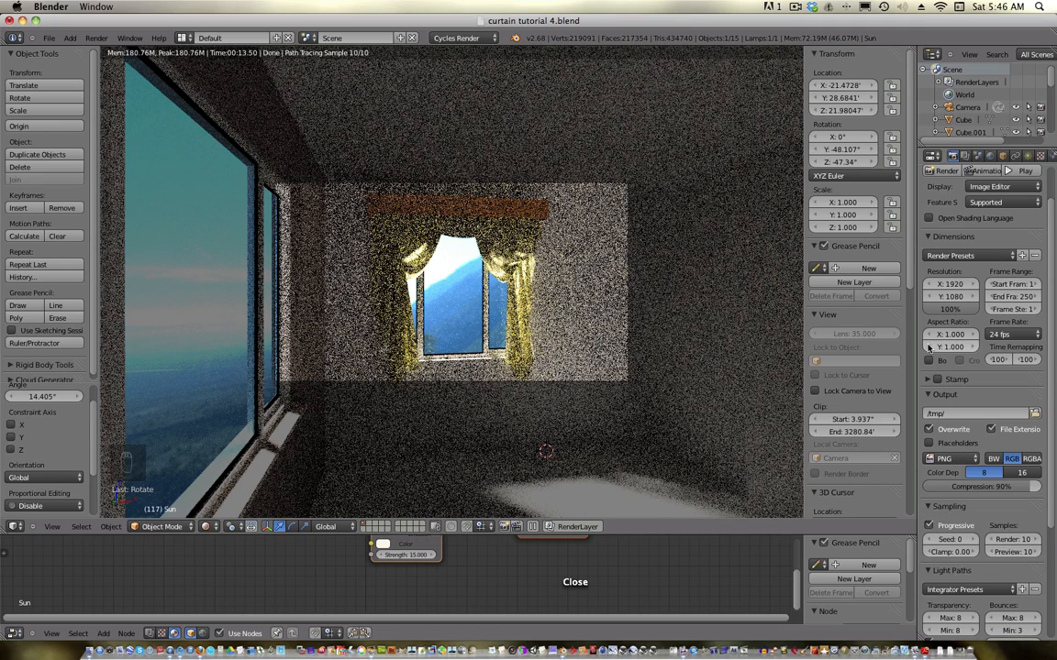
scroll(957, 553, "down", 2)
left_click(948, 502)
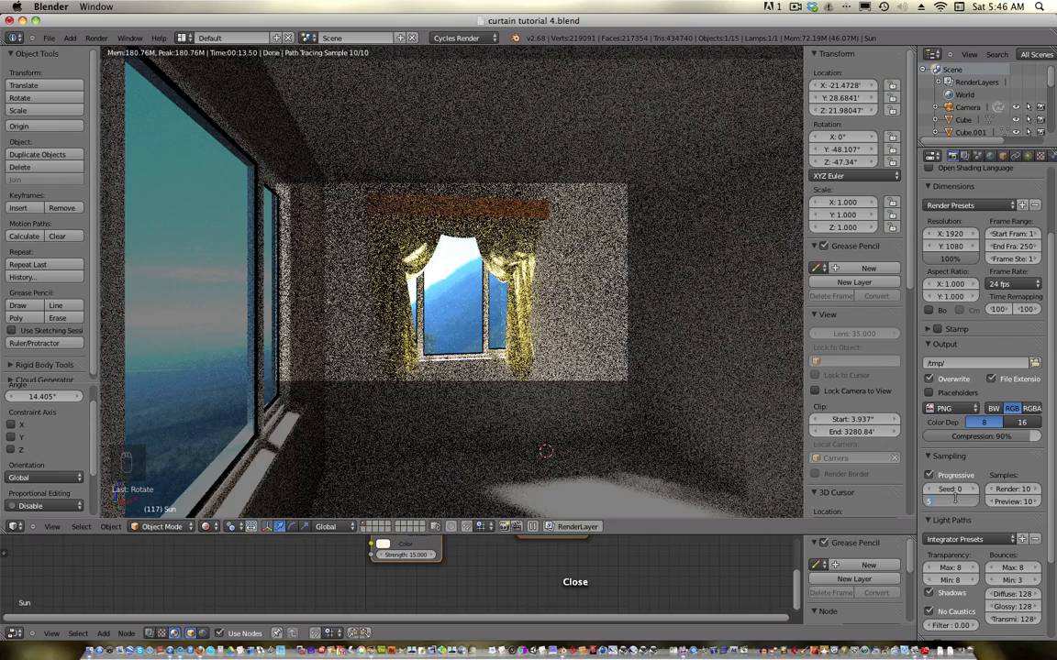
key("Return")
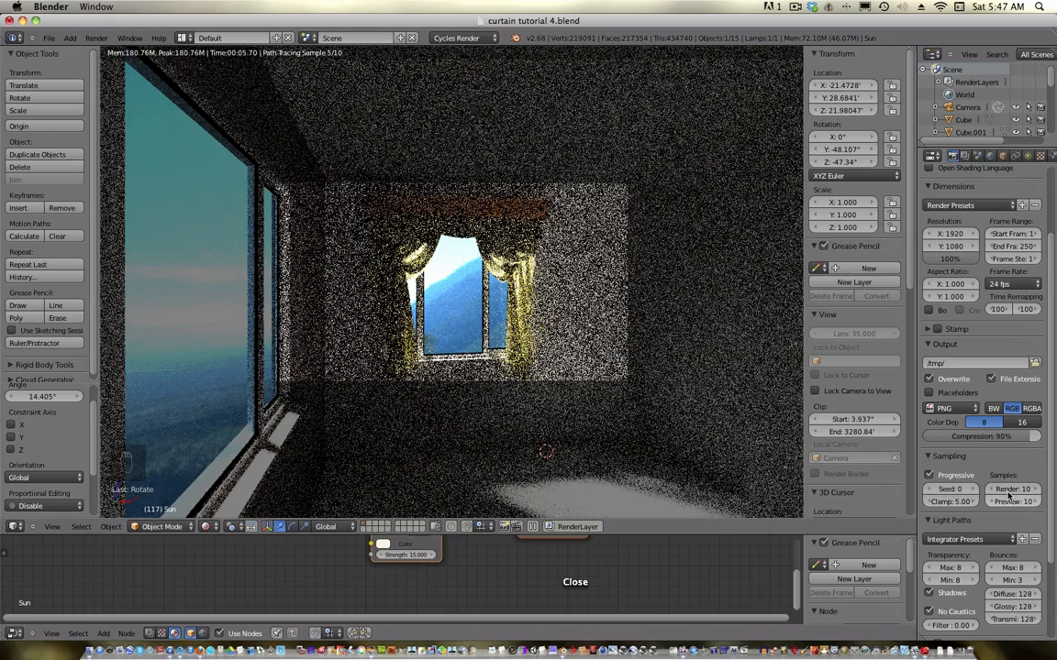
- Set the render samples to 500 and render the image from the camera
left_click(1006, 491)
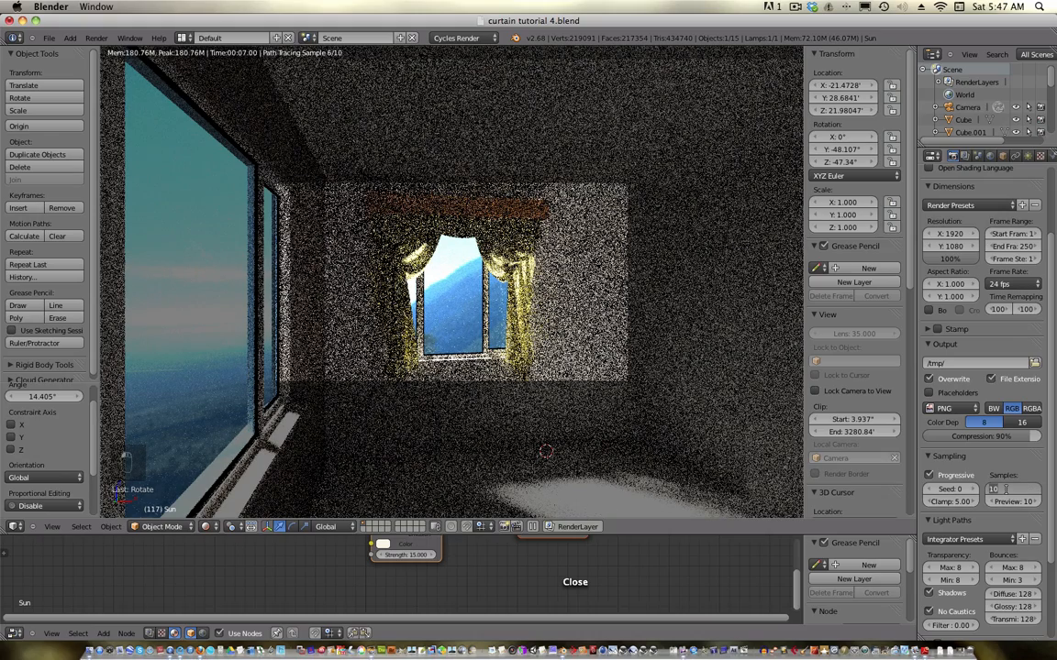
type("500")
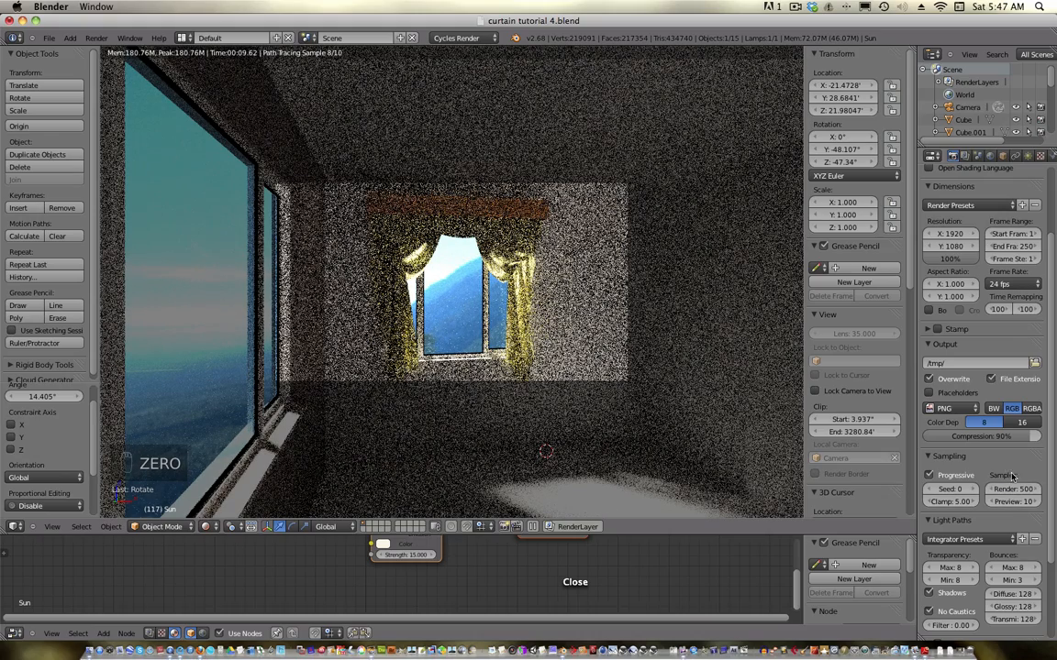
left_click(990, 379)
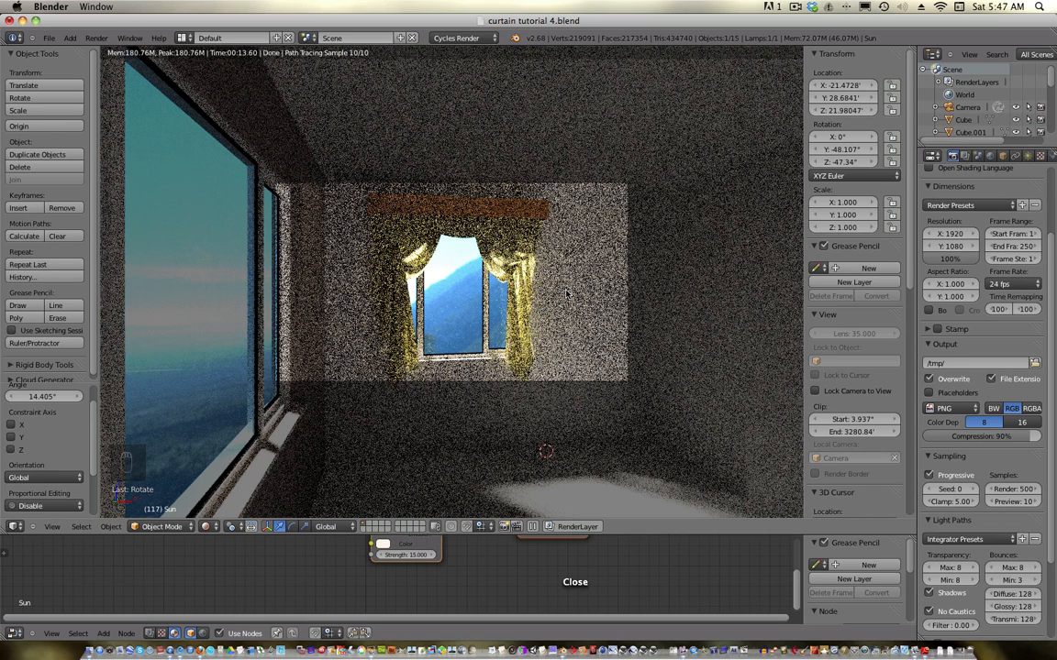
key("F12")
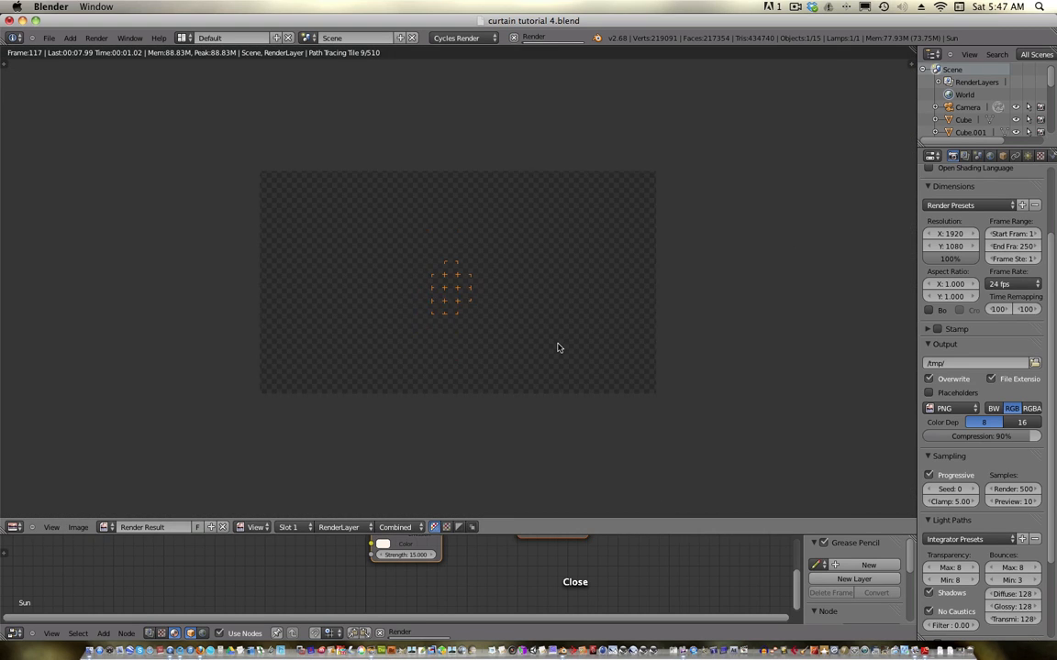
scroll(557, 348, "up", 1)
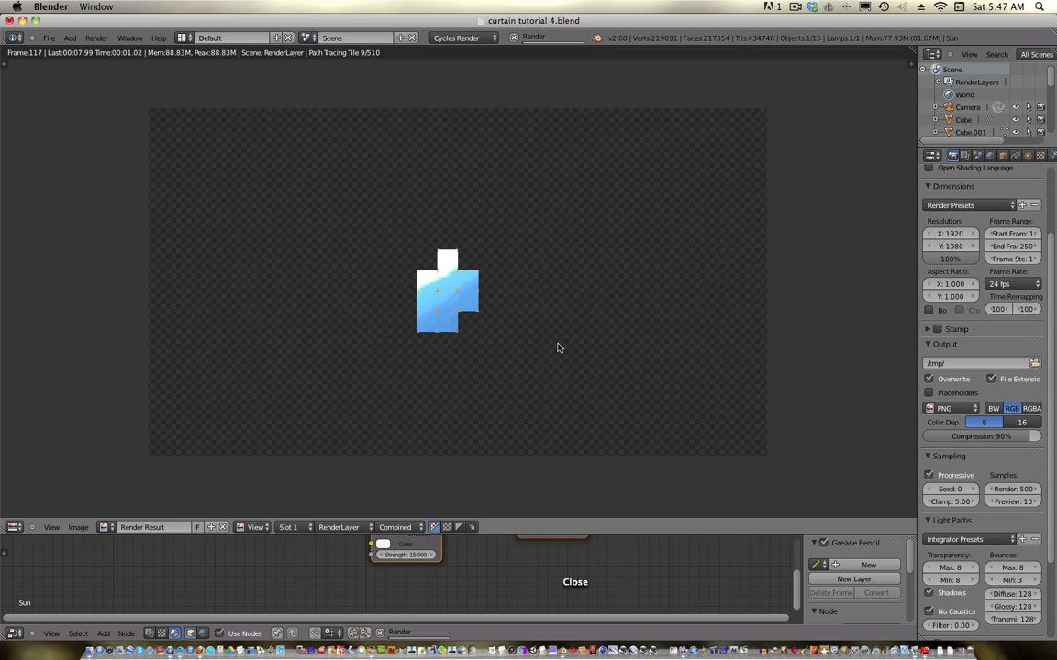